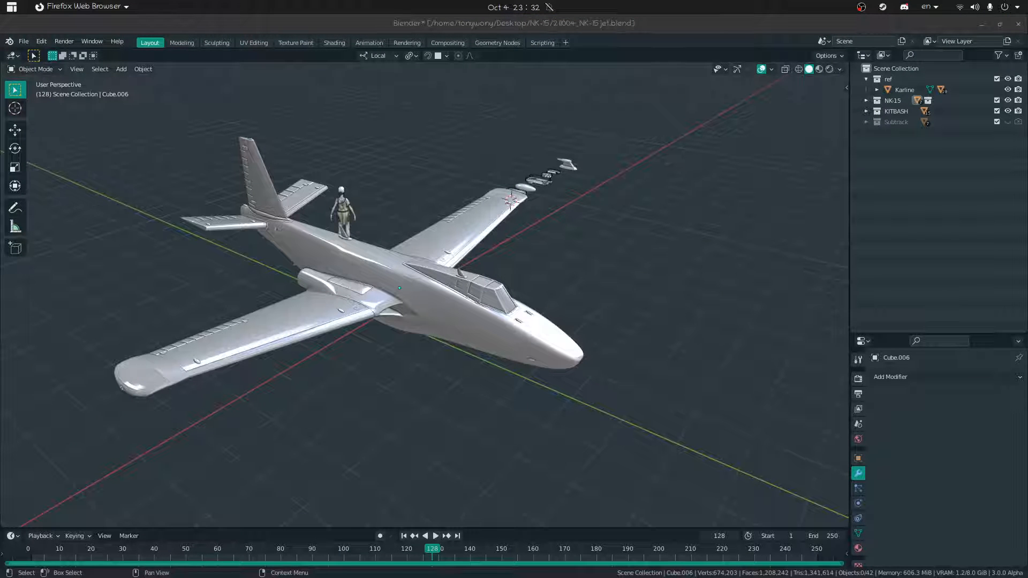
- Inspect the whole jet model from both sides and from the front
{"action": "middle_click_drag", "start_coordinate": [698, 287], "coordinate": [562, 298]}
{"action": "key", "text": "shift+grave"}
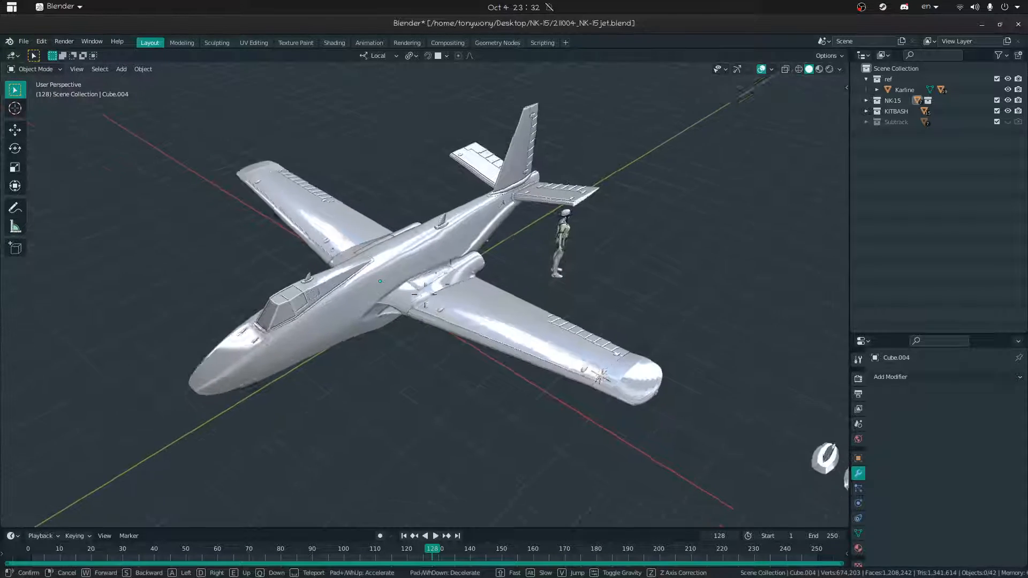
{"action": "key", "text": "w"}
{"action": "left_click", "coordinate": [135, 319]}
{"action": "middle_click_drag", "start_coordinate": [335, 349], "coordinate": [361, 257]}
{"action": "key", "text": "shift+grave"}
{"action": "key", "text": "s"}
{"action": "left_click", "coordinate": [336, 331]}
{"action": "left_click", "coordinate": [419, 345]}
{"action": "middle_click_drag", "start_coordinate": [419, 345], "coordinate": [468, 291]}
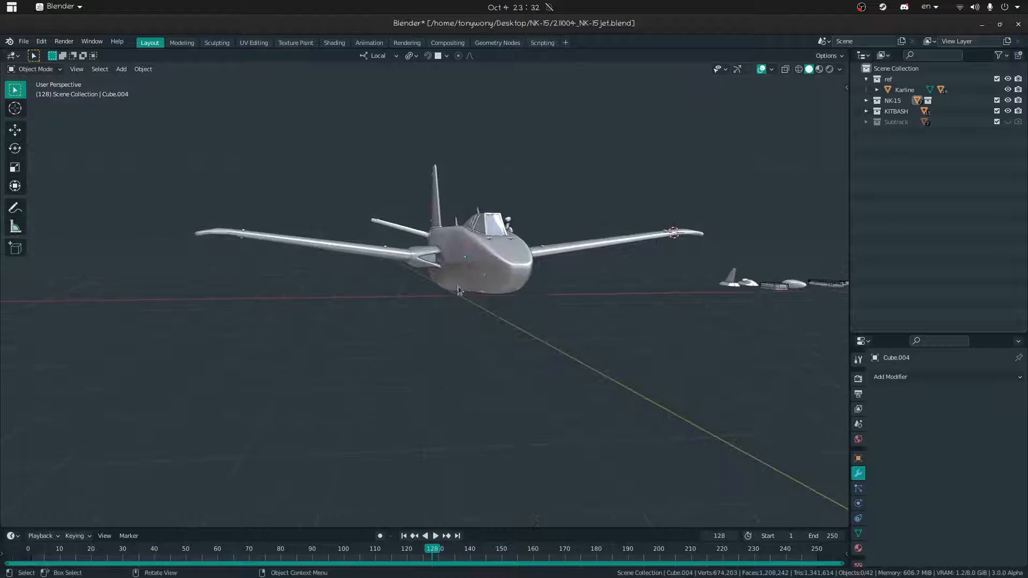
{"action": "middle_click_drag", "start_coordinate": [373, 249], "coordinate": [296, 270]}
- Separate one wing from the combined wings mesh into its own object
{"action": "key", "text": "Tab"}
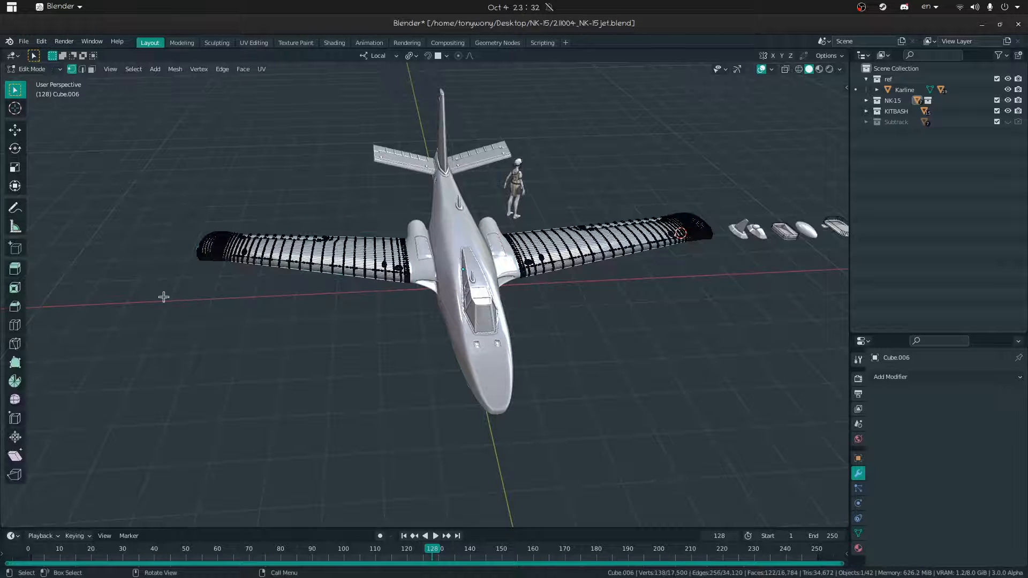
{"action": "left_click_drag", "start_coordinate": [82, 163], "coordinate": [415, 334]}
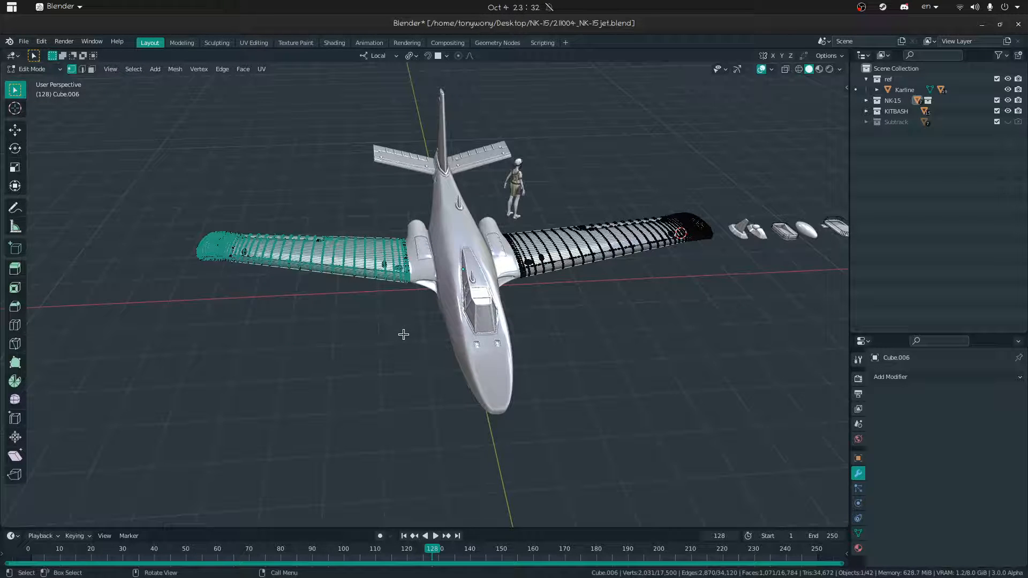
{"action": "left_click", "coordinate": [333, 367]}
{"action": "left_click", "coordinate": [278, 372]}
{"action": "mouse_move", "coordinate": [278, 373]}
{"action": "middle_mouse_down"}
{"action": "mouse_move", "coordinate": [333, 404]}
{"action": "mouse_move", "coordinate": [336, 388]}
{"action": "middle_mouse_up"}
{"action": "left_click_drag", "start_coordinate": [167, 171], "coordinate": [415, 365]}
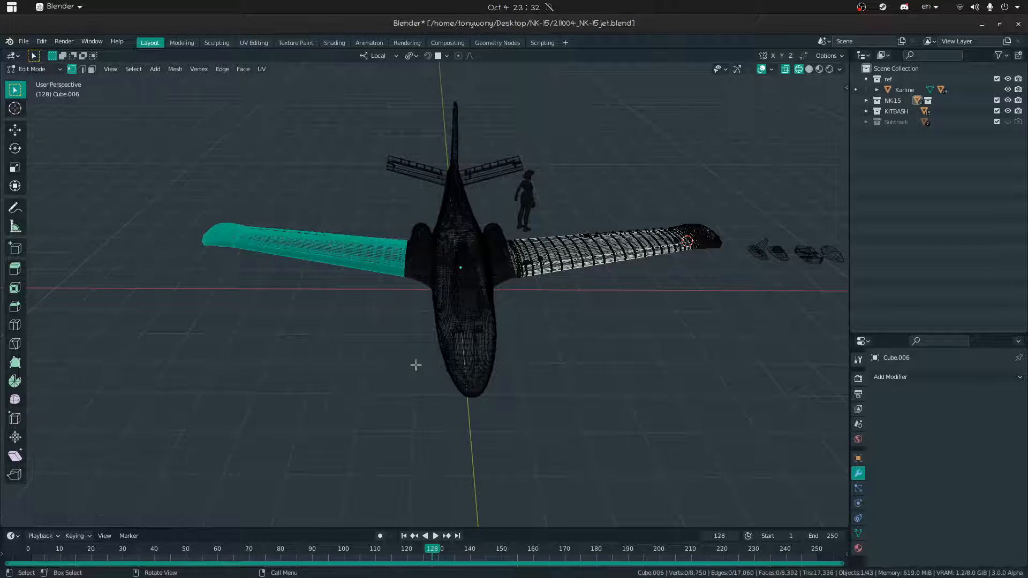
{"action": "key", "text": "Tab"}
{"action": "key", "text": "z"}
{"action": "left_click", "coordinate": [409, 317]}
{"action": "left_click", "coordinate": [348, 282]}
{"action": "left_click", "coordinate": [341, 253]}
- Try moving the separated wing away from the fuselage
{"action": "mouse_move", "coordinate": [341, 253]}
{"action": "middle_mouse_down"}
{"action": "mouse_move", "coordinate": [326, 336]}
{"action": "mouse_move", "coordinate": [324, 92]}
{"action": "mouse_move", "coordinate": [333, 127]}
{"action": "middle_mouse_up"}
{"action": "key", "text": "g"}
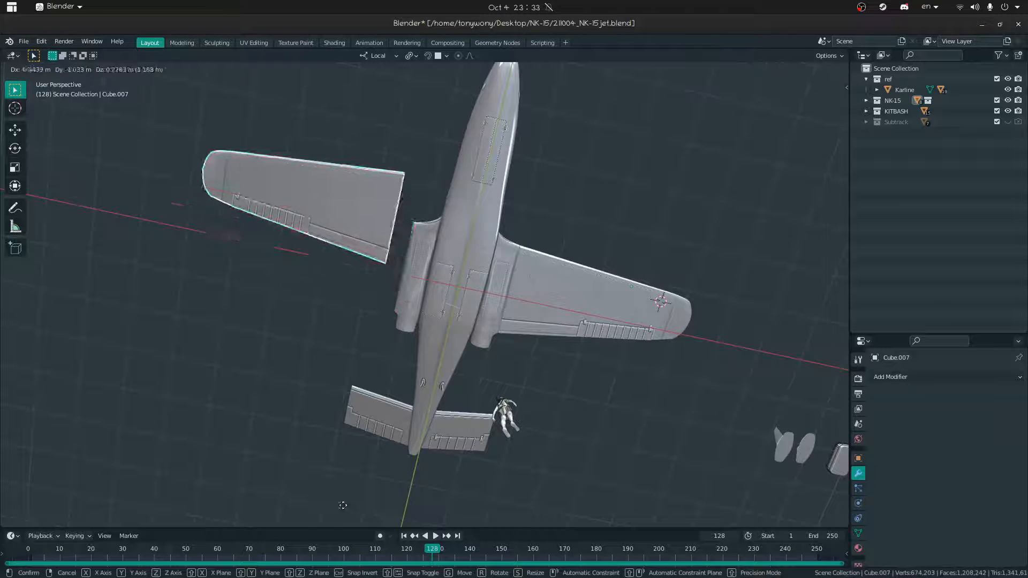
{"action": "key", "text": "Escape"}
- Examine the fuselage up close, from the wing root and engine nacelle to the tail section
{"action": "middle_click_drag", "start_coordinate": [259, 162], "coordinate": [428, 314]}
{"action": "key", "text": "shift+grave"}
{"action": "key", "text": "w"}
{"action": "left_click", "coordinate": [425, 294]}
{"action": "left_click", "coordinate": [410, 276]}
{"action": "key", "text": "alt+h"}
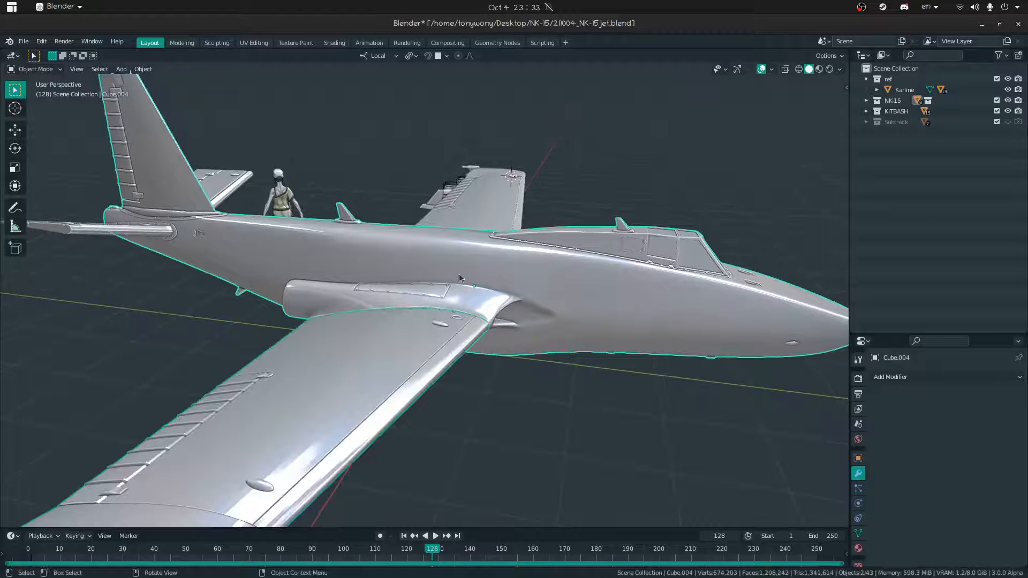
{"action": "left_click", "coordinate": [529, 363]}
{"action": "middle_click_drag", "start_coordinate": [529, 363], "coordinate": [355, 337]}
{"action": "middle_click_drag", "start_coordinate": [596, 213], "coordinate": [539, 230]}
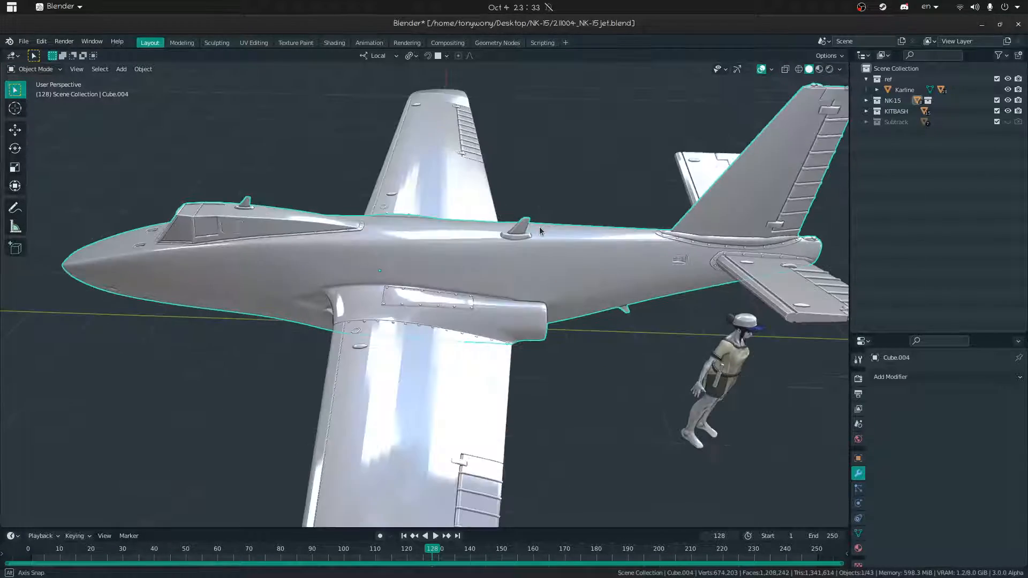
{"action": "key", "text": "shift+grave"}
{"action": "key", "text": "w"}
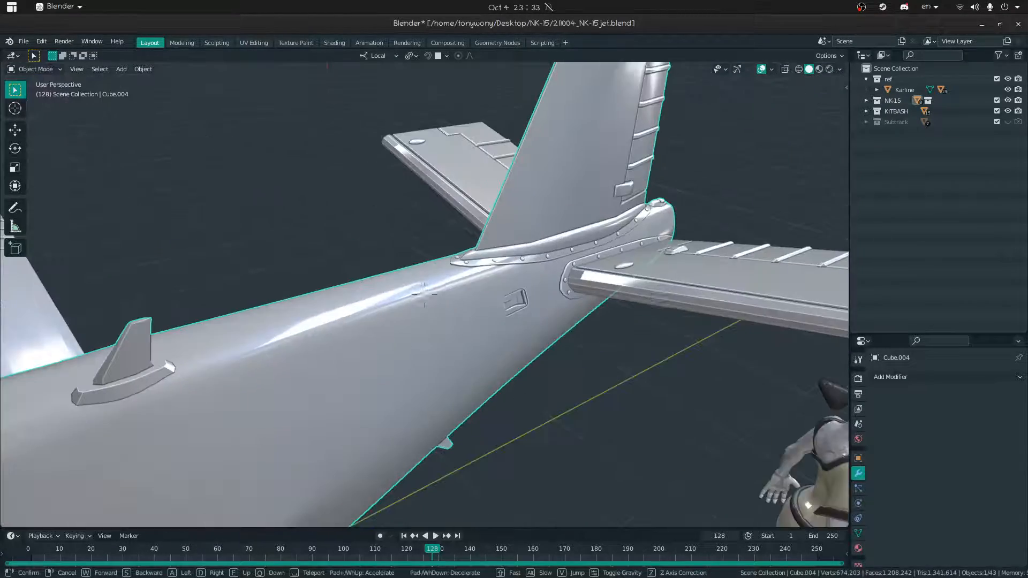
{"action": "left_click", "coordinate": [425, 295]}
{"action": "left_click", "coordinate": [622, 277]}
{"action": "middle_click_drag", "start_coordinate": [622, 277], "coordinate": [547, 293]}
{"action": "key", "text": "shift+grave"}
{"action": "key", "text": "s"}
{"action": "key", "text": "w"}
{"action": "left_click", "coordinate": [424, 295]}
- Rotate the fuselage about 94.5° around its local X axis, view it from several sides and undo the rotation
{"action": "left_click", "coordinate": [431, 346]}
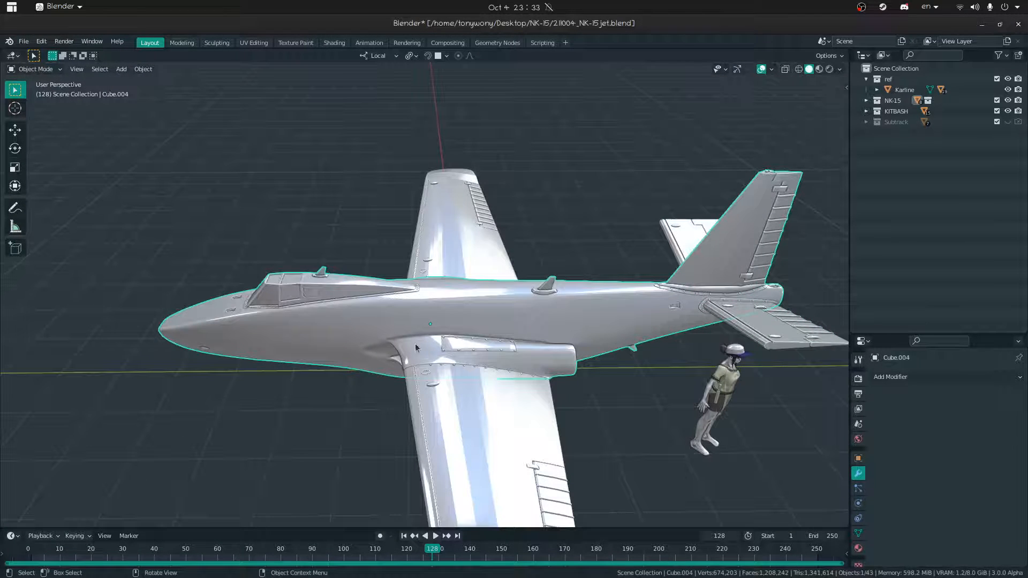
{"action": "key", "text": "r"}
{"action": "key", "text": "x"}
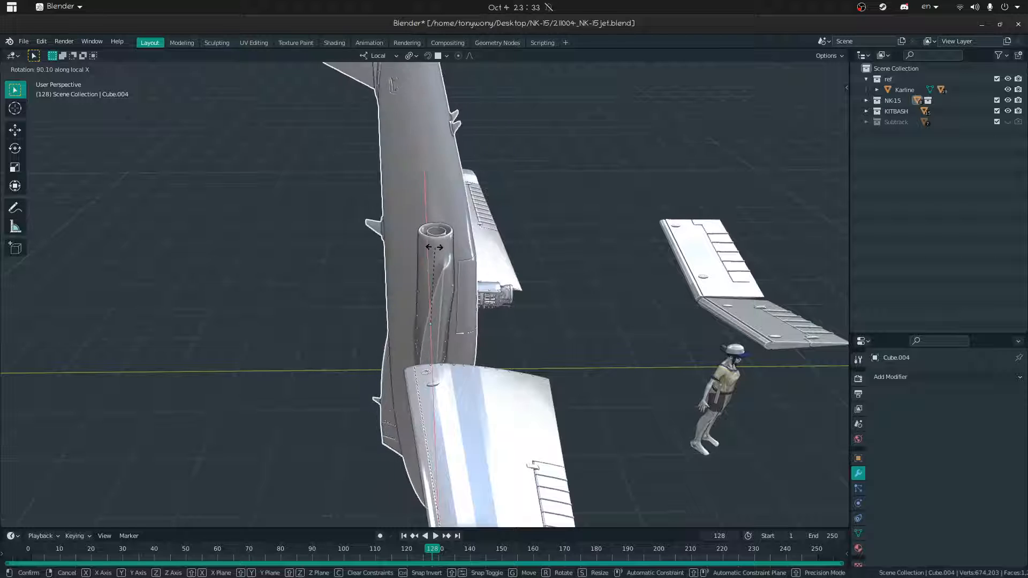
{"action": "left_click", "coordinate": [428, 242]}
{"action": "middle_click_drag", "start_coordinate": [428, 242], "coordinate": [491, 204]}
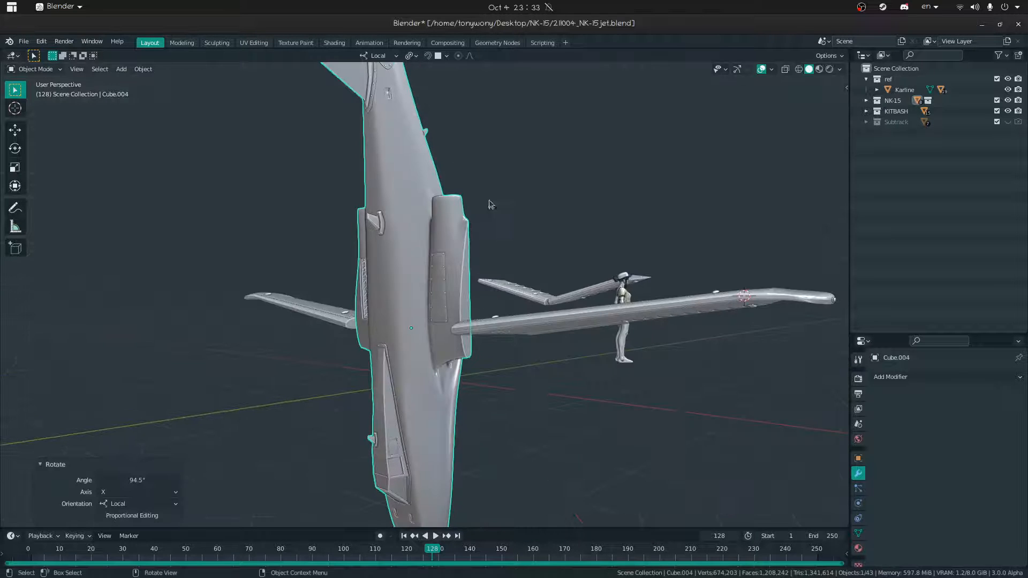
{"action": "middle_click_drag", "start_coordinate": [390, 262], "coordinate": [319, 341]}
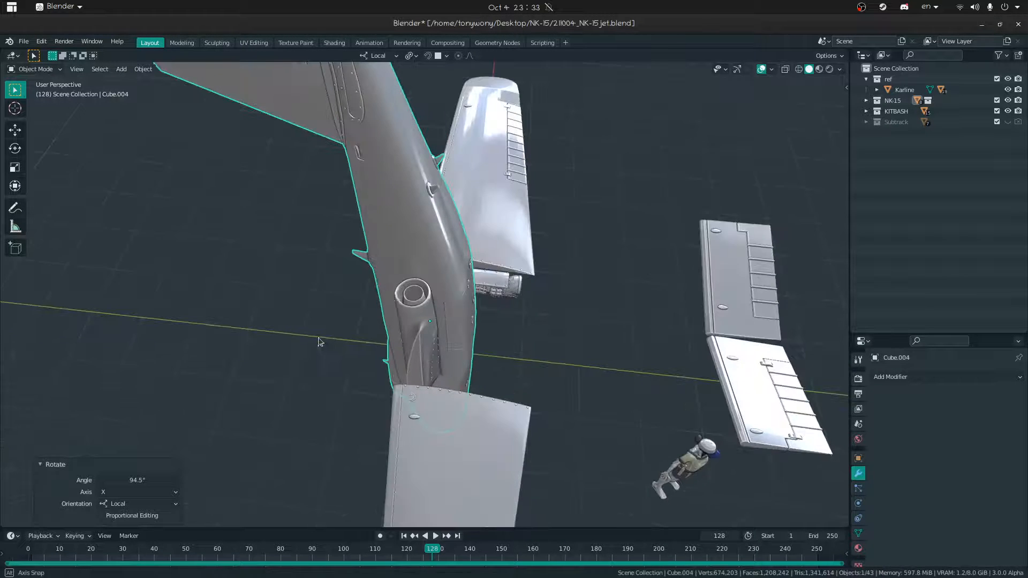
{"action": "middle_click_drag", "start_coordinate": [448, 365], "coordinate": [451, 391]}
{"action": "middle_click_drag", "start_coordinate": [262, 235], "coordinate": [385, 421]}
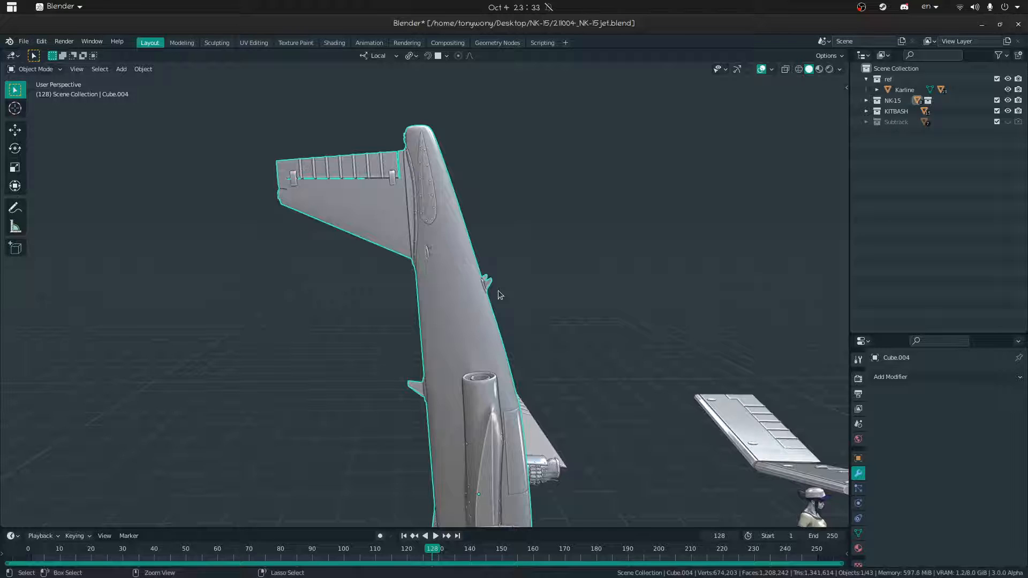
{"action": "key", "text": "ctrl+z"}
- Hide the wing on the near side of the fuselage
{"action": "key", "text": "shift+grave"}
{"action": "key", "text": "s"}
{"action": "left_click", "coordinate": [425, 294]}
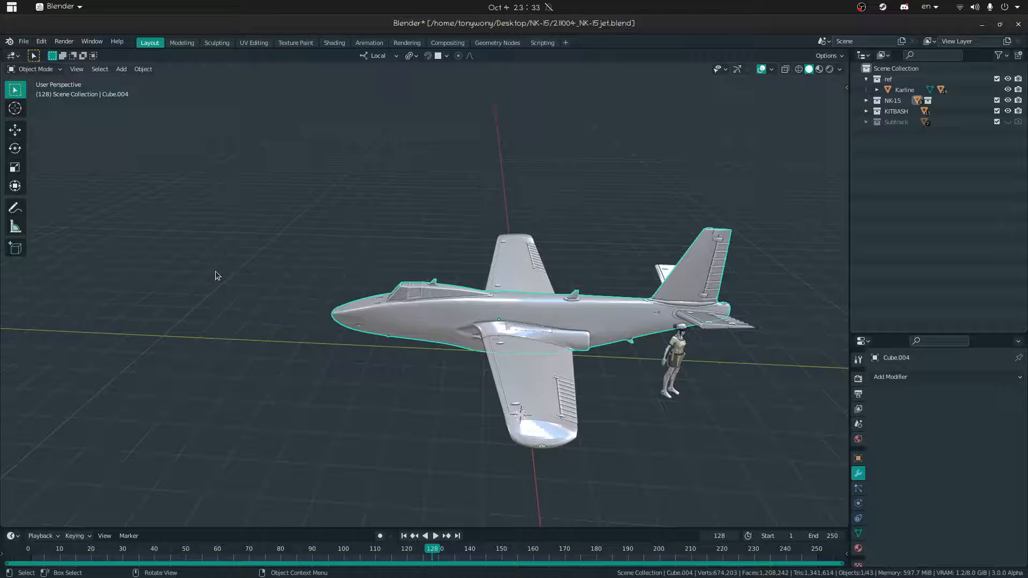
{"action": "middle_click_drag", "start_coordinate": [292, 397], "coordinate": [336, 371]}
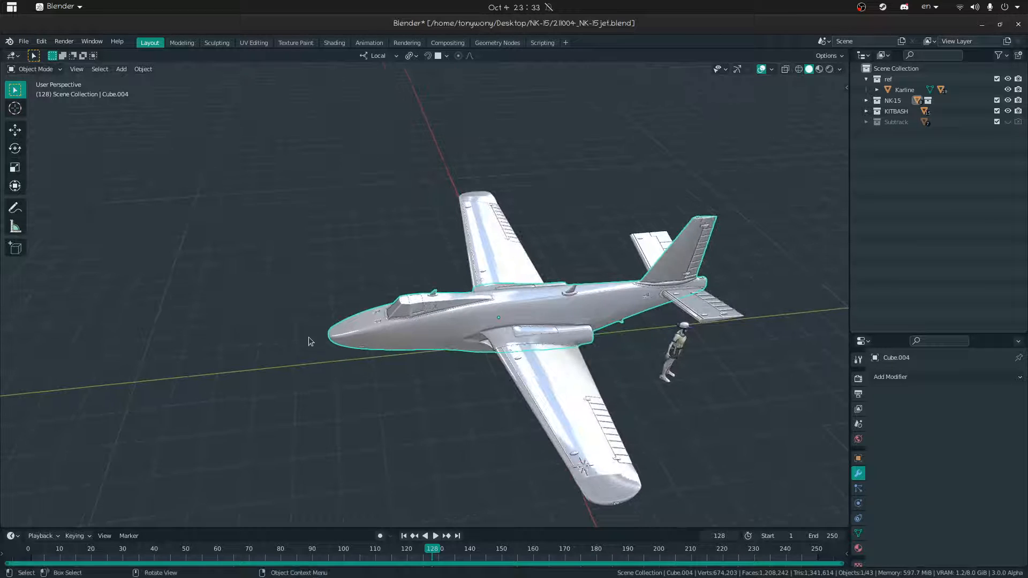
{"action": "key", "text": "shift+grave"}
{"action": "key", "text": "w"}
{"action": "left_click", "coordinate": [425, 294]}
{"action": "scroll", "coordinate": [455, 332], "scroll_direction": "down", "scroll_amount": 1}
{"action": "middle_click_drag", "start_coordinate": [481, 375], "coordinate": [803, 523]}
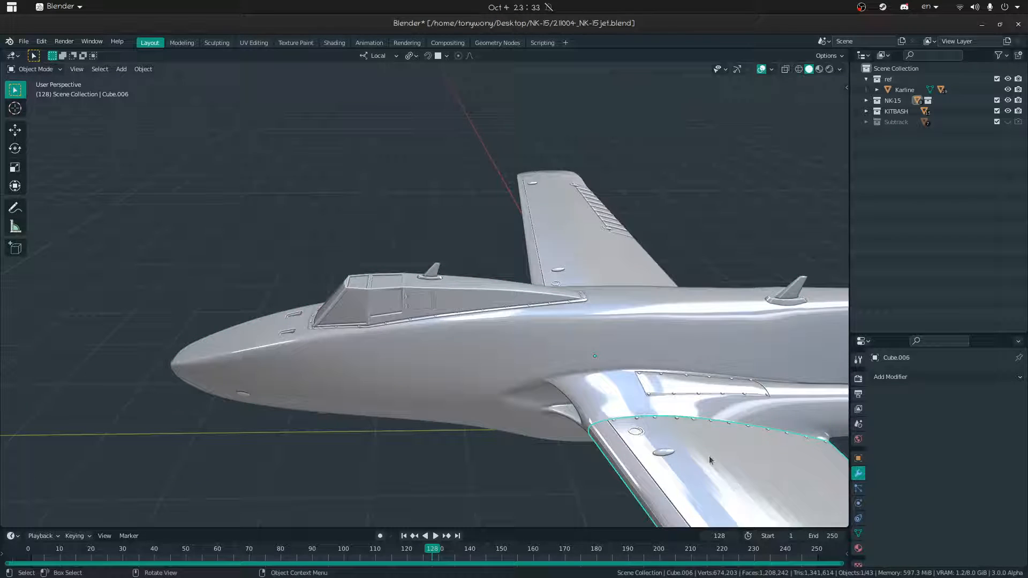
{"action": "key", "text": "h"}
- Hide the remaining wing on the far side of the fuselage
{"action": "mouse_move", "coordinate": [576, 420]}
{"action": "middle_mouse_down"}
{"action": "mouse_move", "coordinate": [532, 366]}
{"action": "mouse_move", "coordinate": [574, 419]}
{"action": "middle_mouse_up"}
{"action": "key", "text": "shift+grave"}
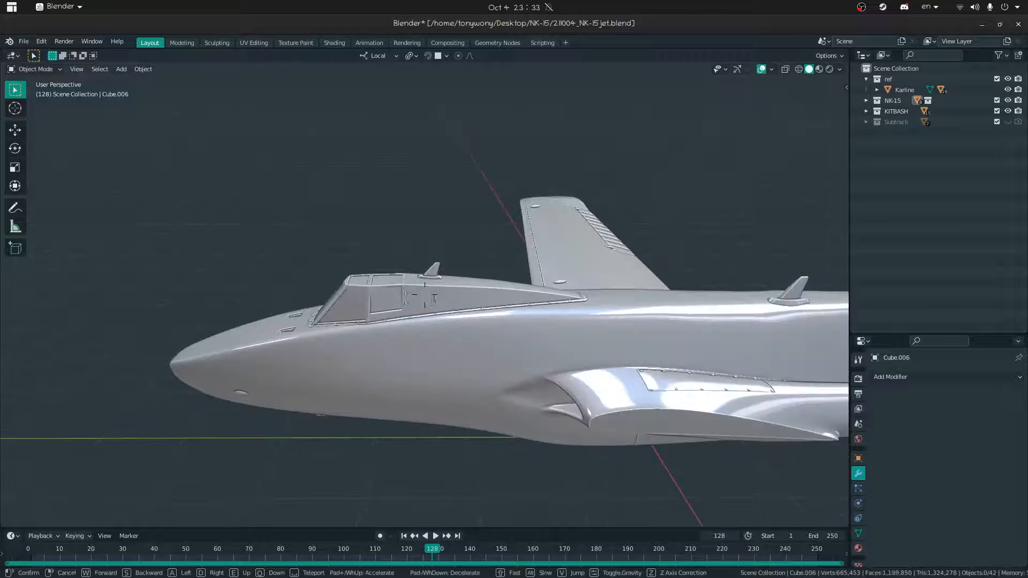
{"action": "key", "text": "s"}
{"action": "key", "text": "h"}
- Snap the 3D cursor to the fuselage's origin and add a cube there
{"action": "middle_click_drag", "start_coordinate": [464, 230], "coordinate": [437, 272]}
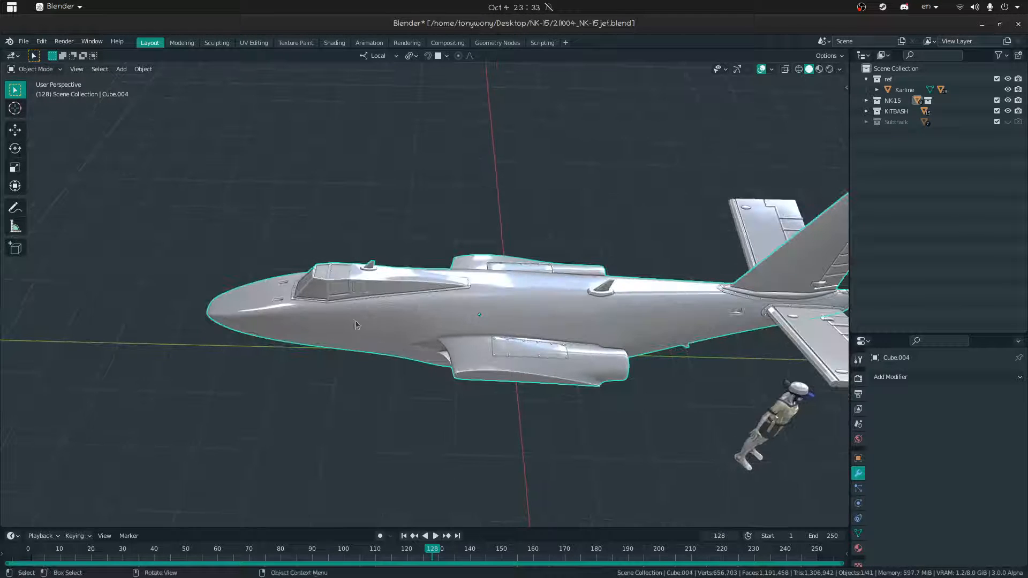
{"action": "key", "text": "shift+s"}
{"action": "left_click", "coordinate": [410, 368]}
{"action": "key", "text": "shift+a"}
{"action": "mouse_move", "coordinate": [429, 345]}
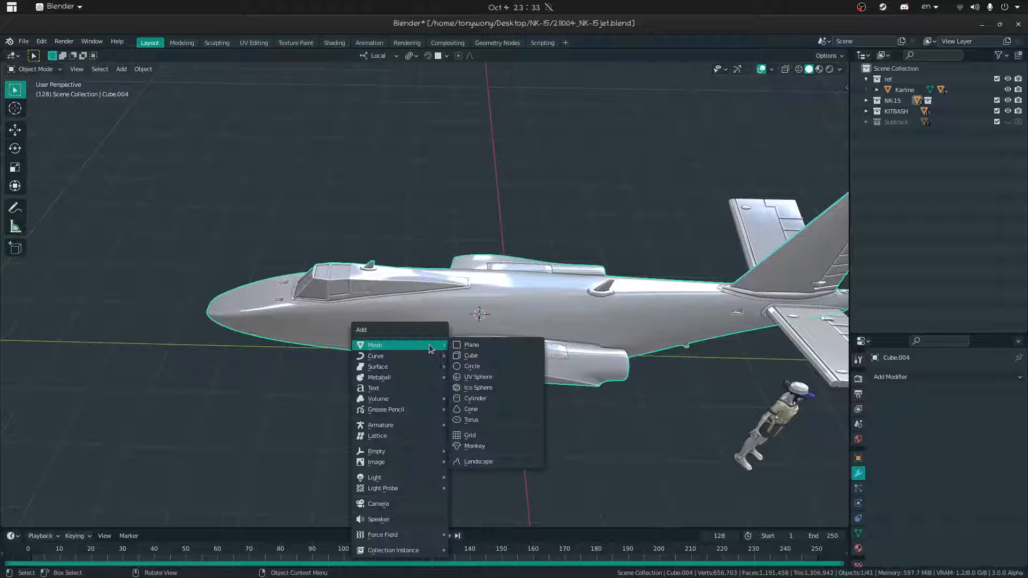
{"action": "left_click", "coordinate": [498, 357]}
- Scale the cube uniformly by about 2.175 and open its mesh in Edit Mode
{"action": "key", "text": "ctrl+Tab"}
{"action": "key", "text": "ctrl+Tab"}
{"action": "key", "text": "s"}
{"action": "left_click", "coordinate": [611, 300]}
{"action": "key", "text": "g"}
{"action": "key", "text": "Escape"}
{"action": "key", "text": "Tab"}
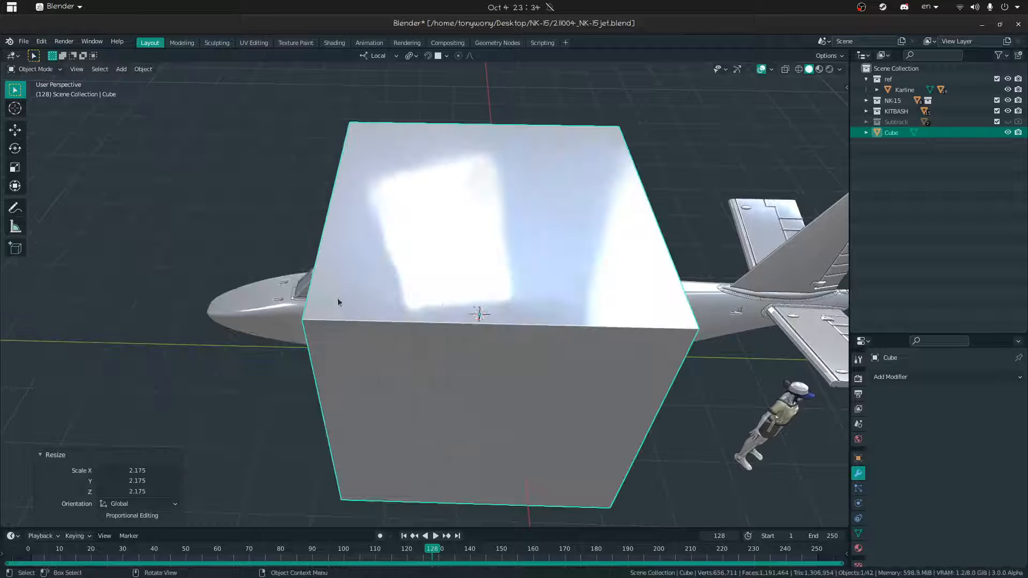
{"action": "key", "text": "s"}
{"action": "key", "text": "x"}
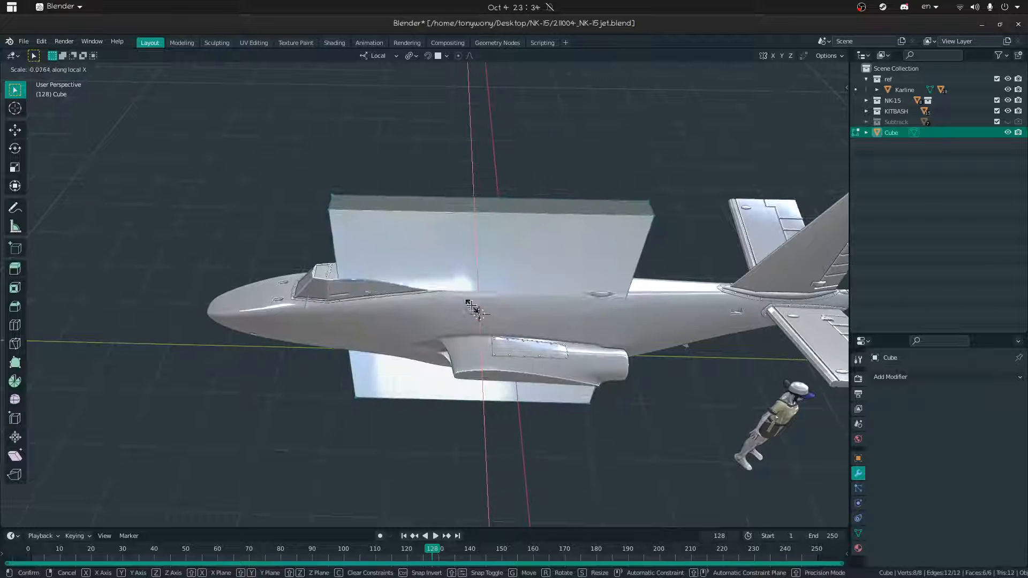
{"action": "right_click", "coordinate": [473, 304]}
- Move the cube's nose-side face forward along local Y until it extends past the jet's nose
{"action": "middle_click_drag", "start_coordinate": [340, 324], "coordinate": [417, 279]}
{"action": "key", "text": "3"}
{"action": "left_click", "coordinate": [419, 279]}
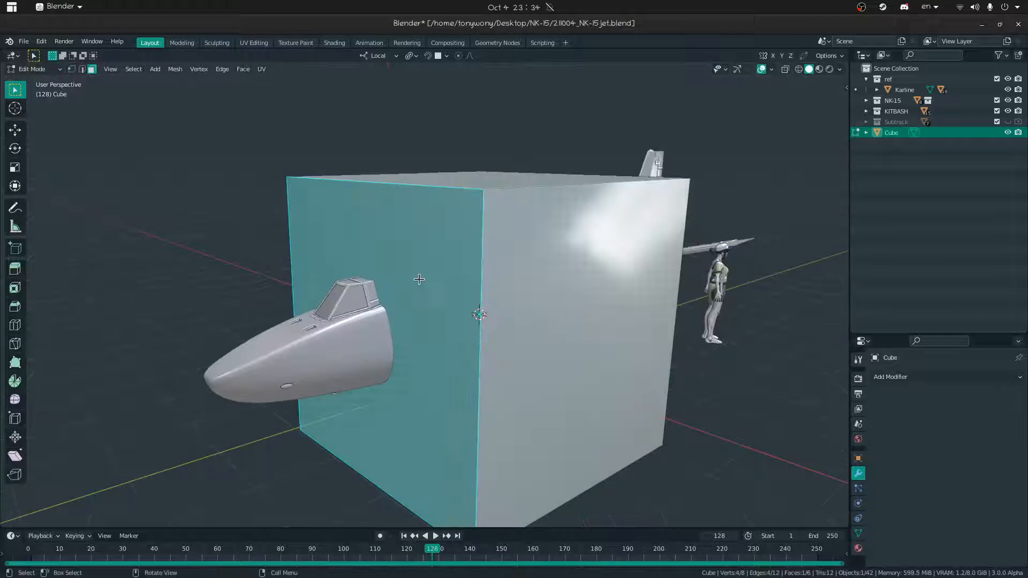
{"action": "key", "text": "g"}
{"action": "key", "text": "y"}
{"action": "left_click", "coordinate": [246, 299]}
- Slide the cube's tail-side face forward along its edges by a factor of about 0.516
{"action": "middle_click_drag", "start_coordinate": [247, 289], "coordinate": [505, 264]}
{"action": "key", "text": "shift+grave"}
{"action": "key", "text": "s"}
{"action": "left_click", "coordinate": [425, 294]}
{"action": "left_click", "coordinate": [368, 347]}
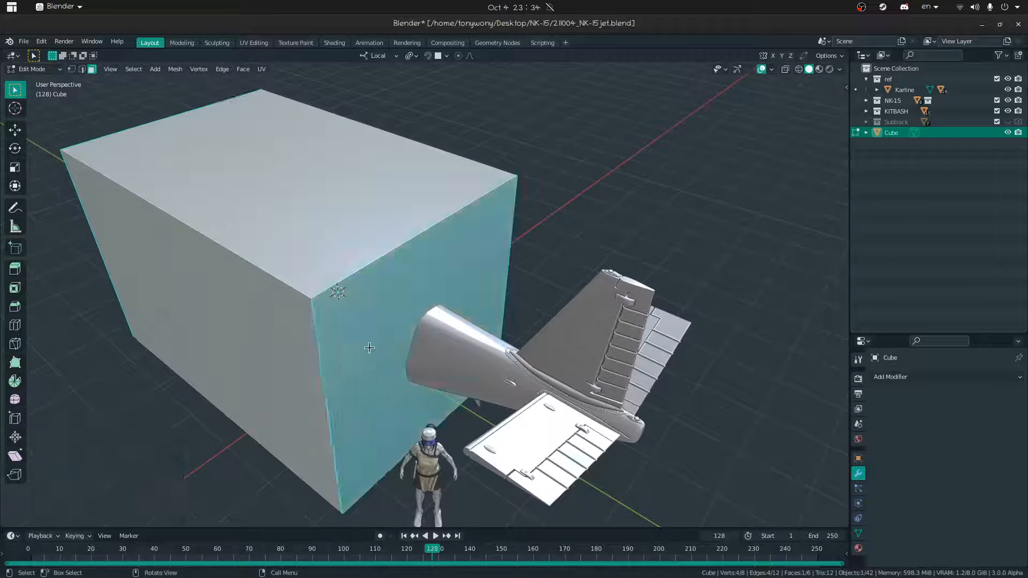
{"action": "middle_click_drag", "start_coordinate": [369, 347], "coordinate": [450, 322]}
{"action": "key", "text": "g"}
{"action": "key", "text": "g"}
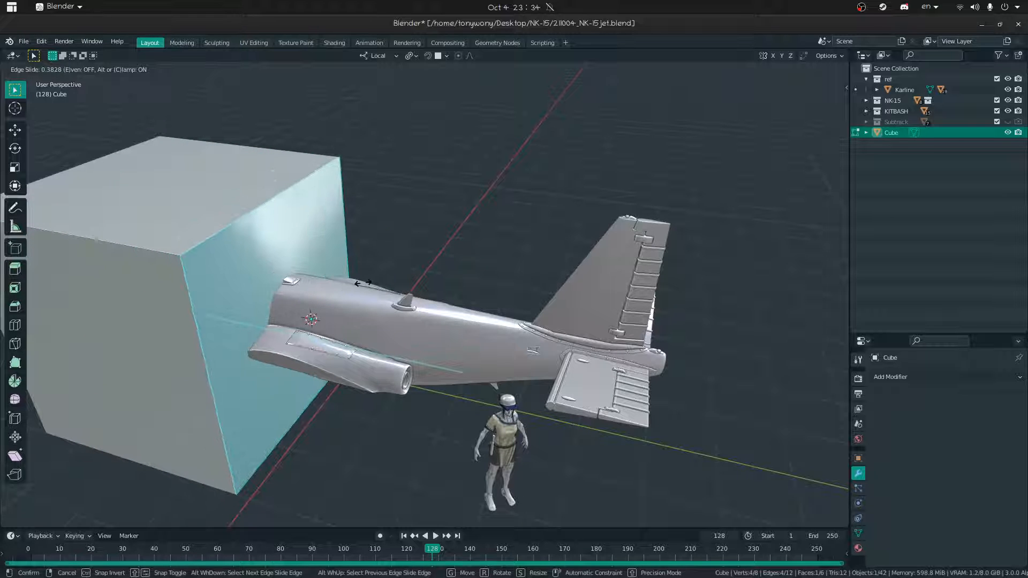
{"action": "left_click", "coordinate": [362, 283]}
- Check the wing-root air intake and move the cube's tail-side face about 1.01 m along local Y toward the tail
{"action": "key", "text": "shift+grave"}
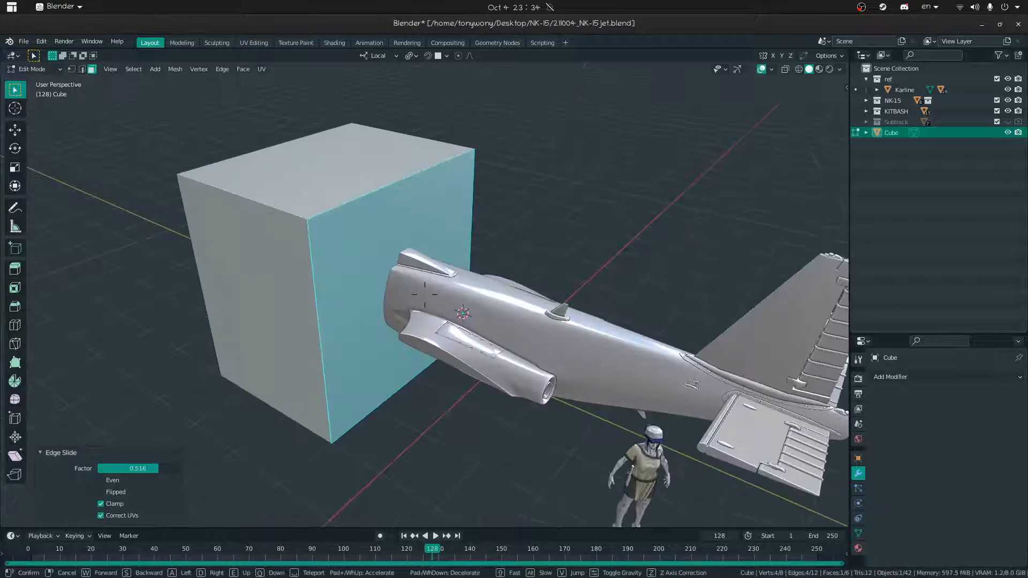
{"action": "key", "text": "w"}
{"action": "key", "text": "s"}
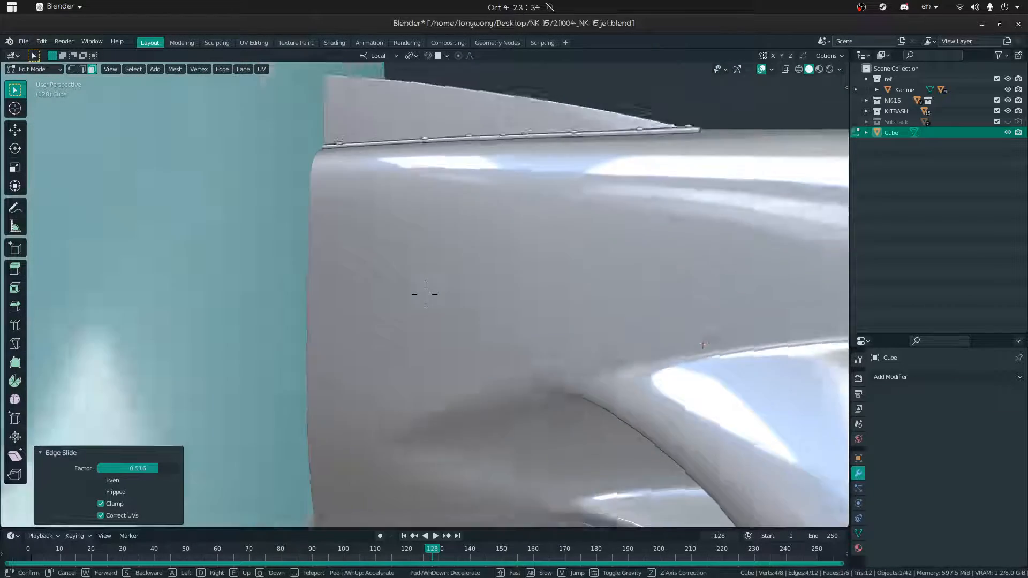
{"action": "right_click", "coordinate": [424, 294]}
{"action": "key", "text": "shift+grave"}
{"action": "key", "text": "w"}
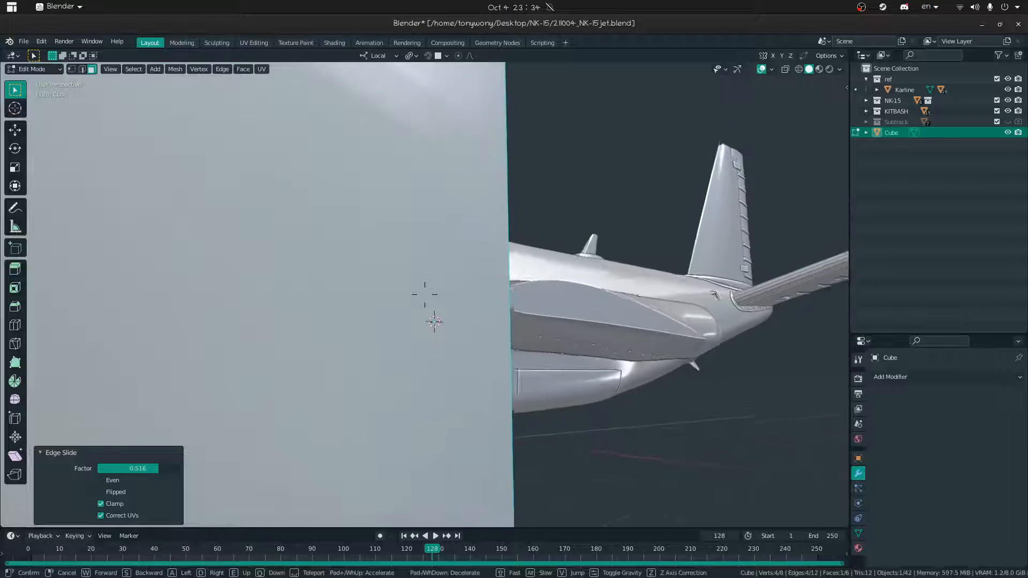
{"action": "key", "text": "s"}
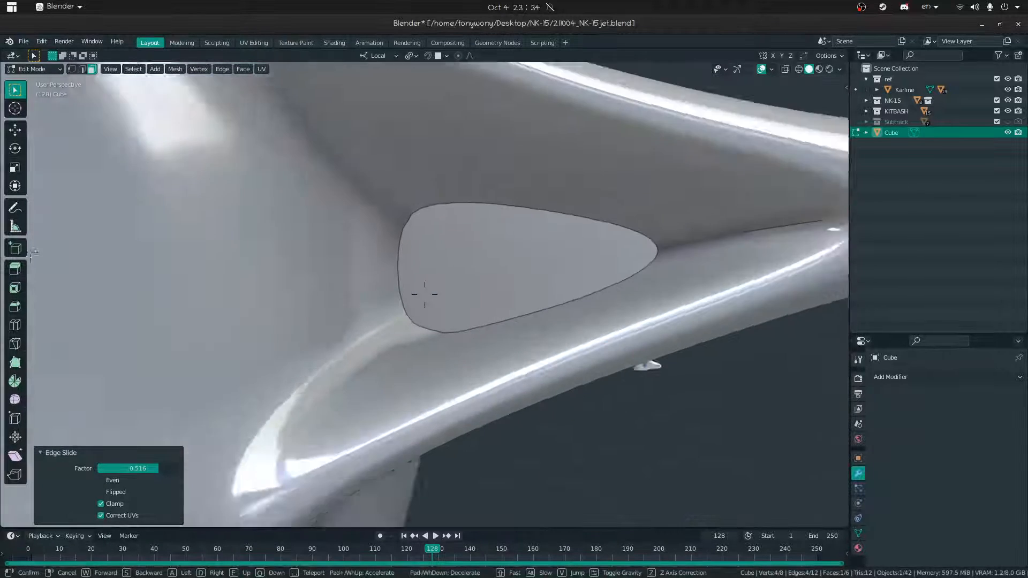
{"action": "key", "text": "shift+grave"}
{"action": "key", "text": "d"}
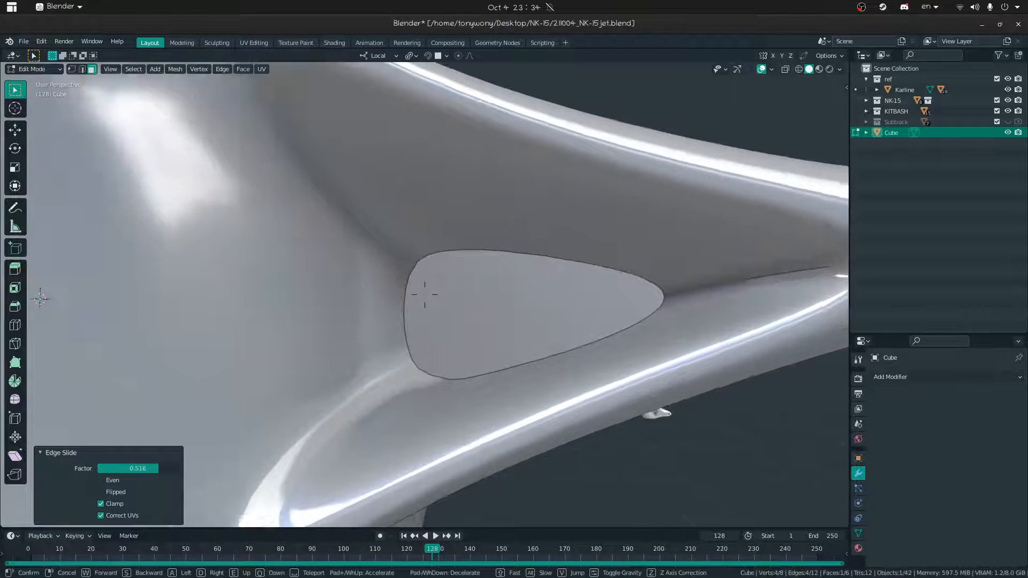
{"action": "key", "text": "s"}
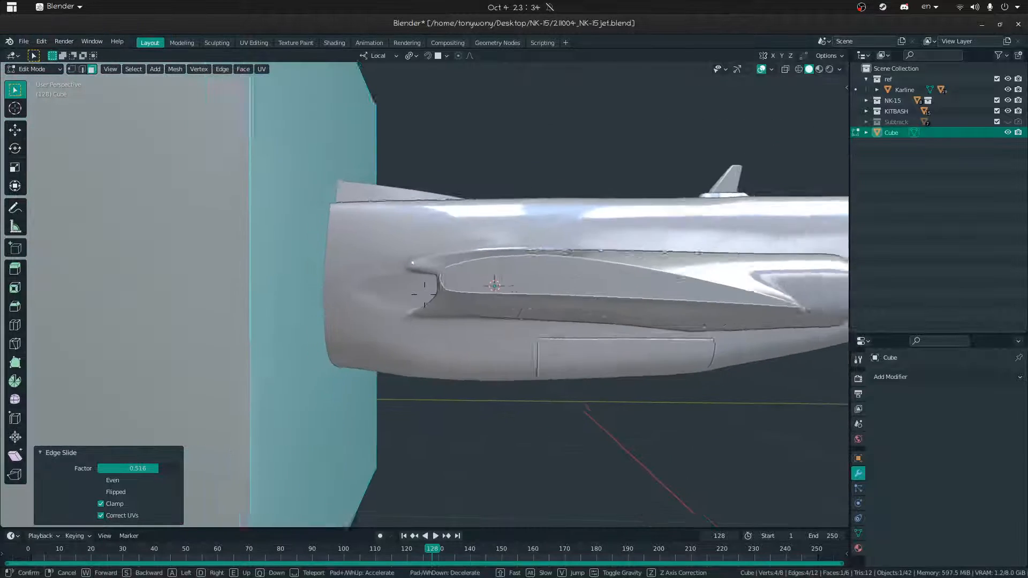
{"action": "left_click", "coordinate": [425, 294]}
{"action": "key", "text": "g"}
{"action": "key", "text": "y"}
{"action": "left_click", "coordinate": [529, 280]}
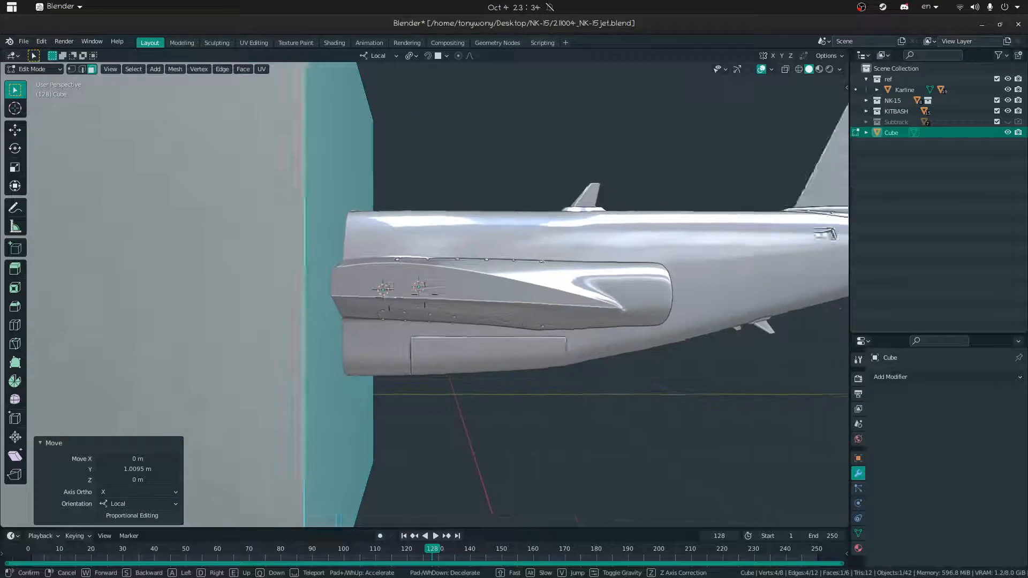
- Move the cube's tail-side face about 0.38 m further along local Y toward the tail
{"action": "key", "text": "shift+grave"}
{"action": "key", "text": "w"}
{"action": "key", "text": "s"}
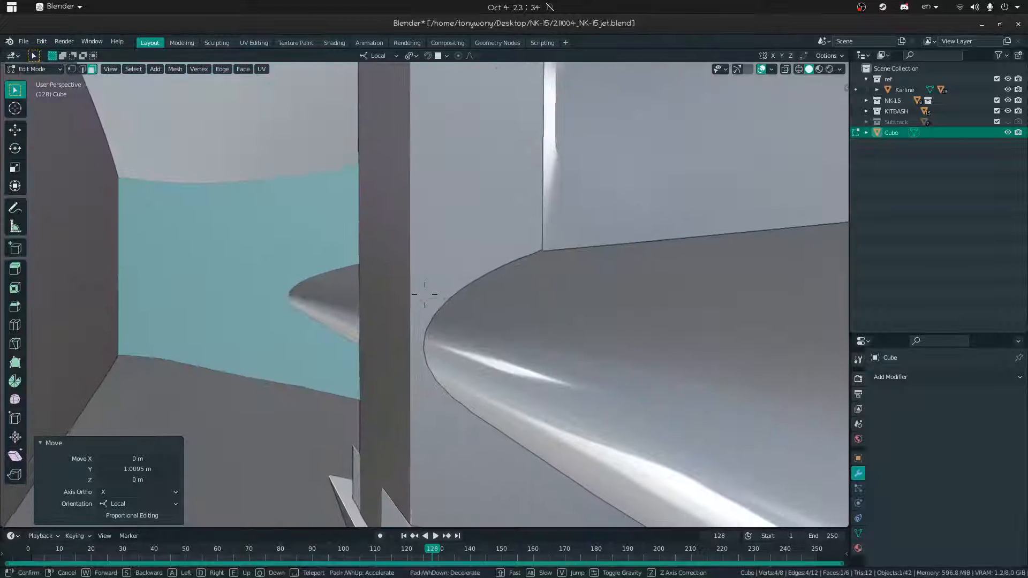
{"action": "left_click", "coordinate": [425, 294]}
{"action": "key", "text": "g"}
{"action": "key", "text": "y"}
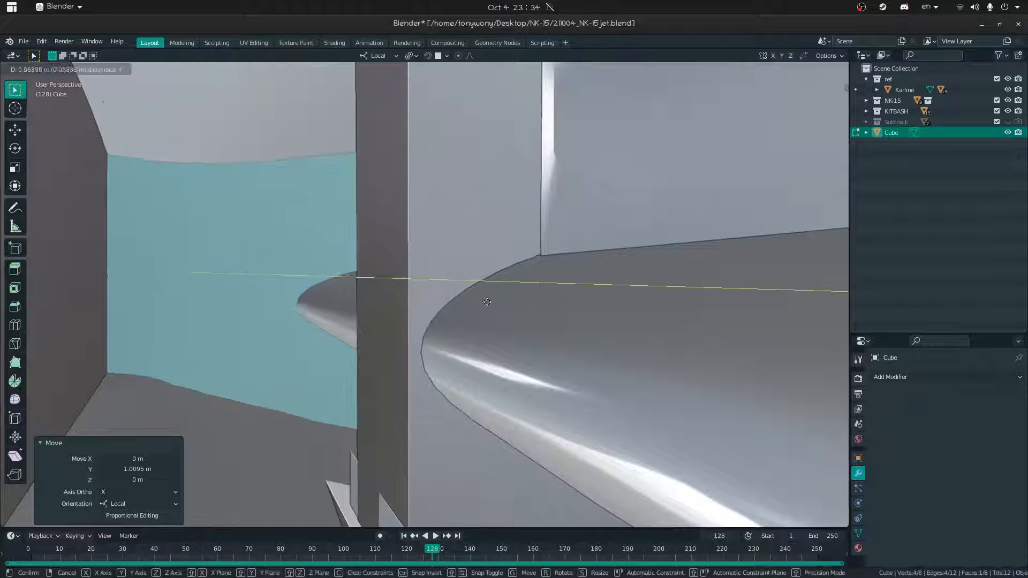
{"action": "left_click", "coordinate": [780, 299]}
{"action": "key", "text": "shift+grave"}
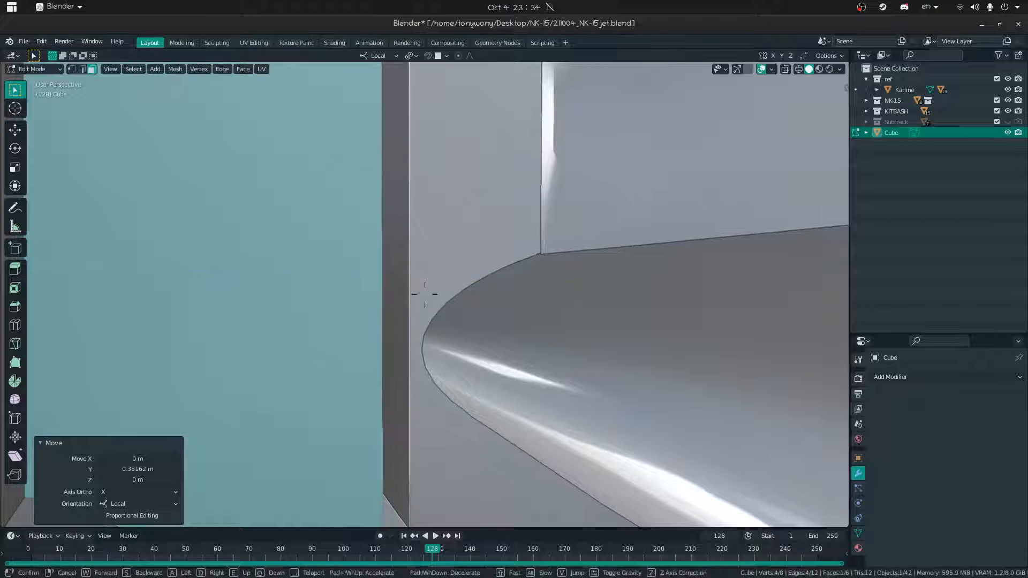
- Return to Object Mode and cut the jet fuselage with the cube as a Boolean Difference brush
{"action": "key", "text": "s"}
{"action": "left_click", "coordinate": [425, 295]}
{"action": "key", "text": "ctrl+Tab"}
{"action": "left_click", "coordinate": [127, 351]}
{"action": "key", "text": "ctrl+Tab"}
{"action": "left_click", "coordinate": [329, 288]}
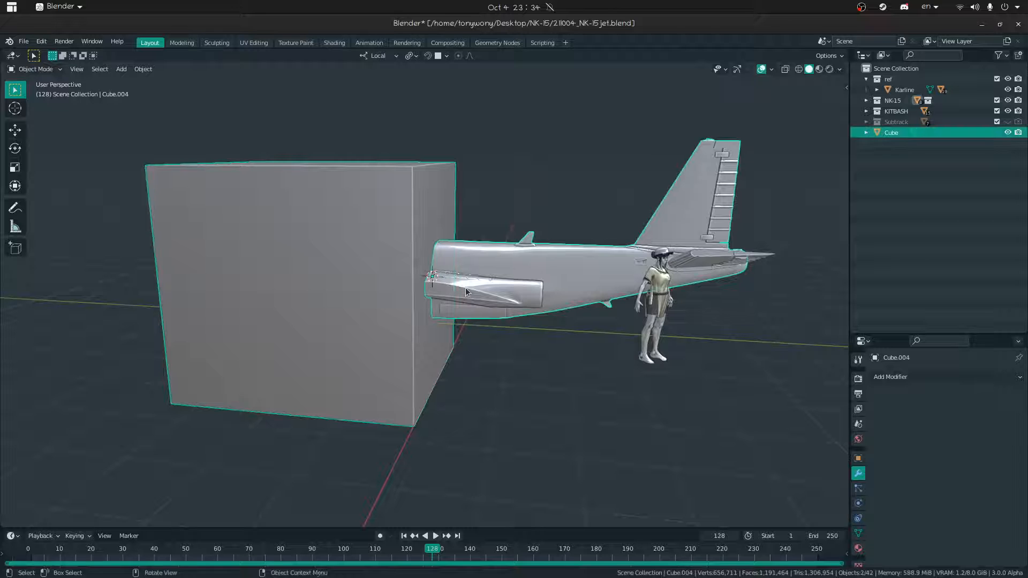
{"action": "key", "text": "ctrl+KP_Subtract"}
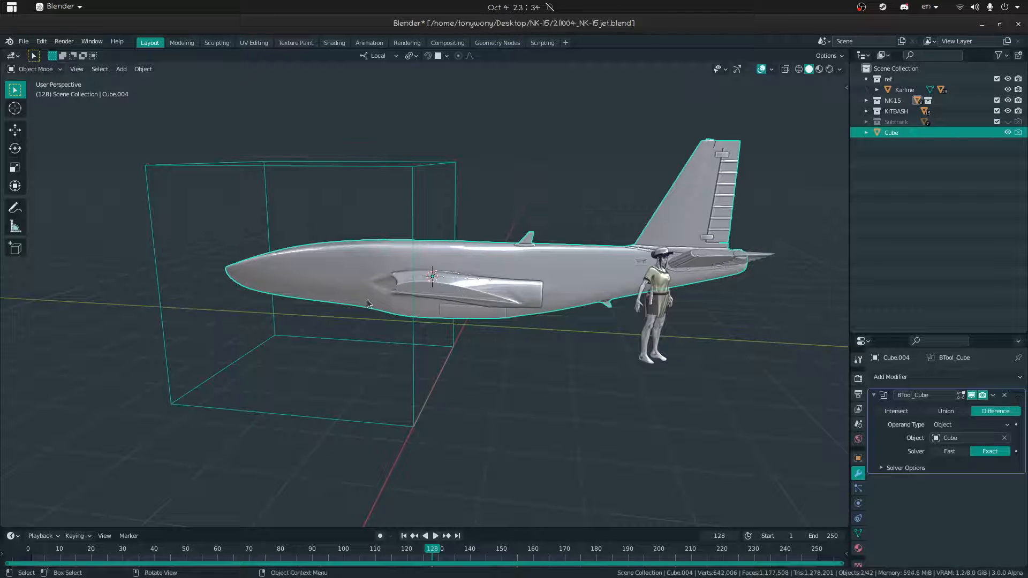
{"action": "middle_click_drag", "start_coordinate": [345, 306], "coordinate": [347, 339]}
{"action": "key", "text": "ctrl+z"}
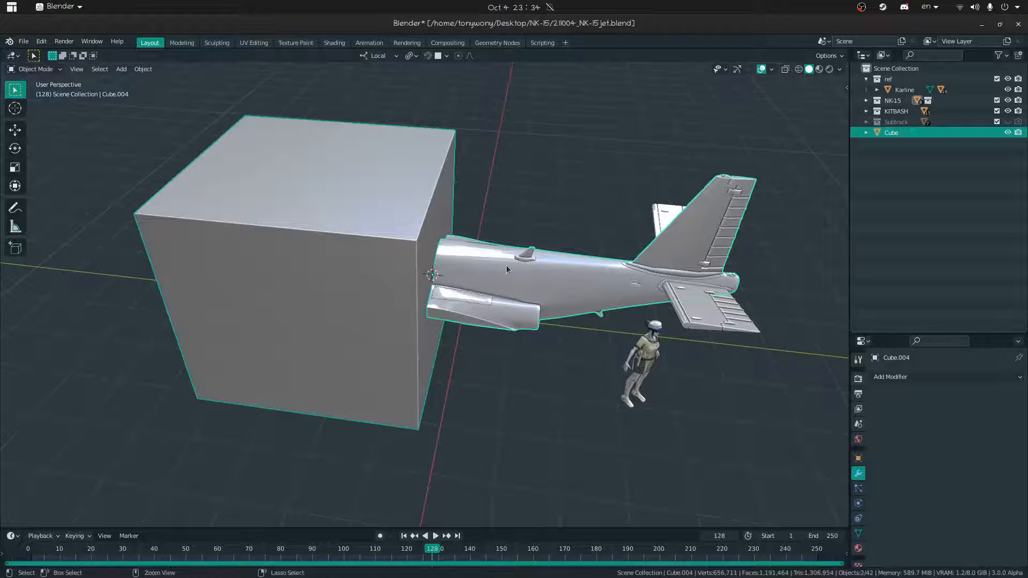
{"action": "key", "text": "ctrl+KP_Subtract"}
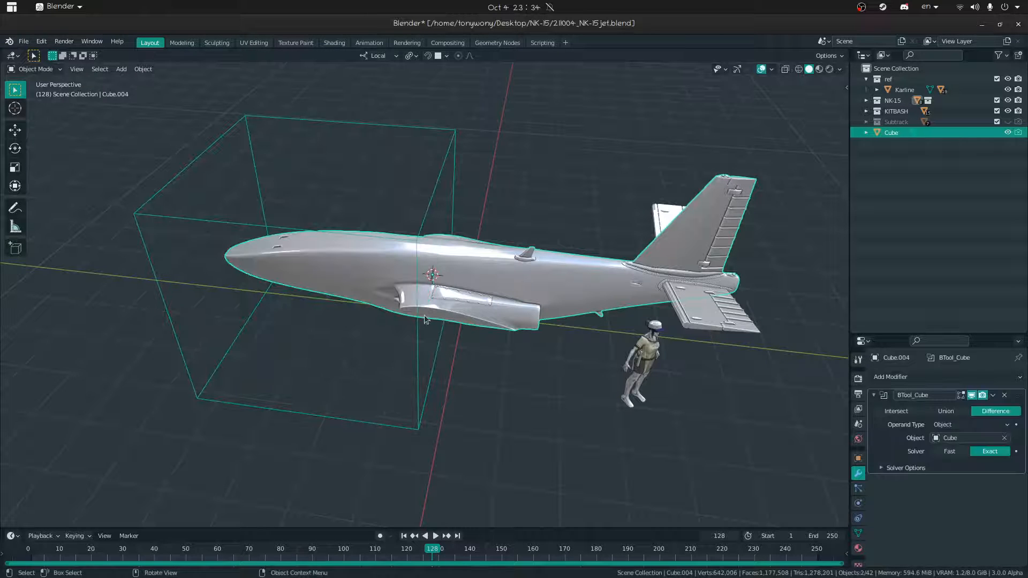
- Try the Fast solver on the fuselage's Boolean, check the cut, and return the solver to Exact
{"action": "left_click", "coordinate": [949, 451]}
{"action": "middle_click_drag", "start_coordinate": [742, 446], "coordinate": [586, 410]}
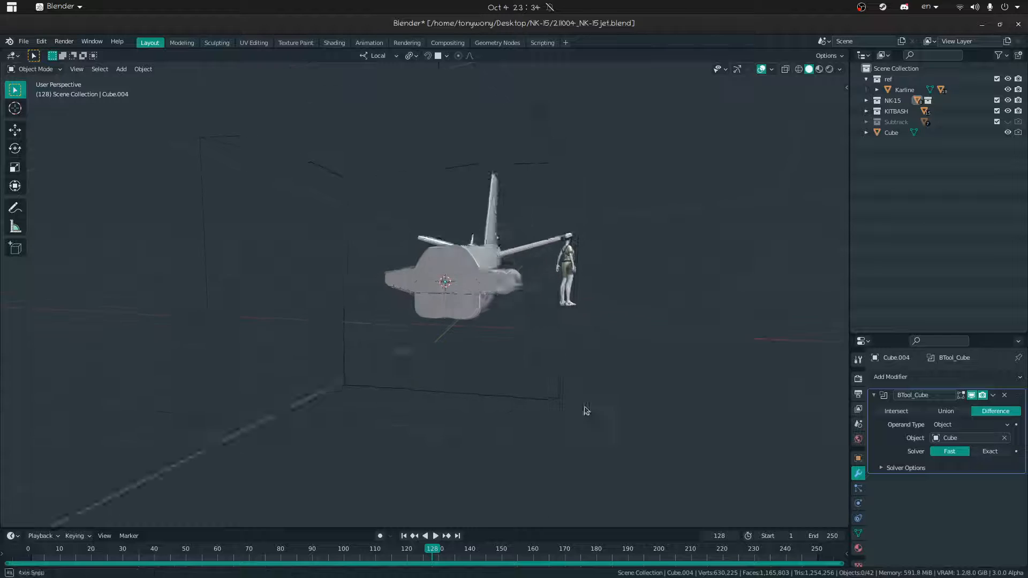
{"action": "key", "text": "Tab"}
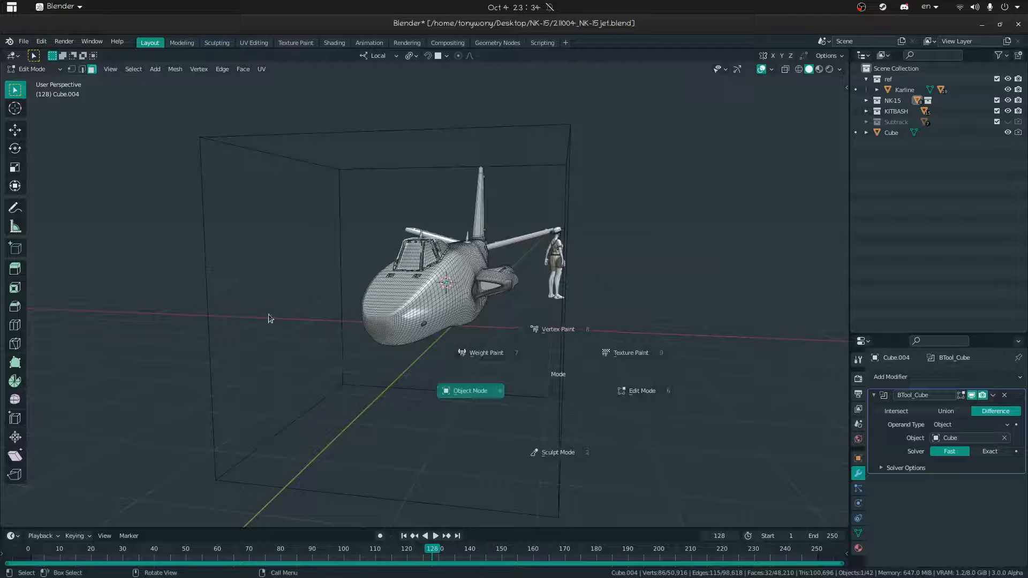
{"action": "left_click", "coordinate": [270, 319]}
{"action": "middle_click_drag", "start_coordinate": [509, 312], "coordinate": [415, 328]}
{"action": "left_click", "coordinate": [413, 340]}
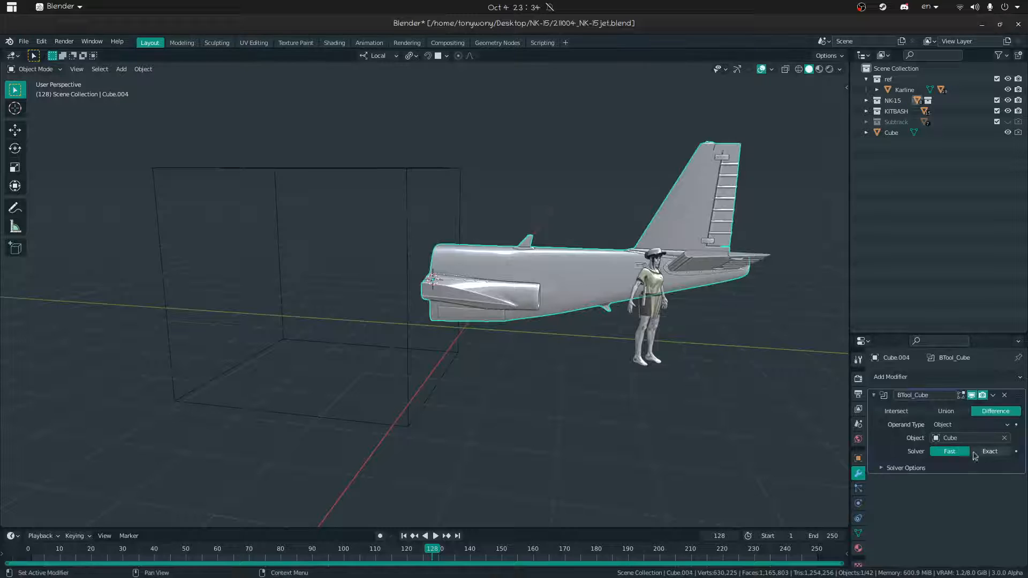
{"action": "left_click", "coordinate": [973, 453]}
- Move the whole cutting cube along its local Y axis toward the jet's nose
{"action": "left_click", "coordinate": [409, 415]}
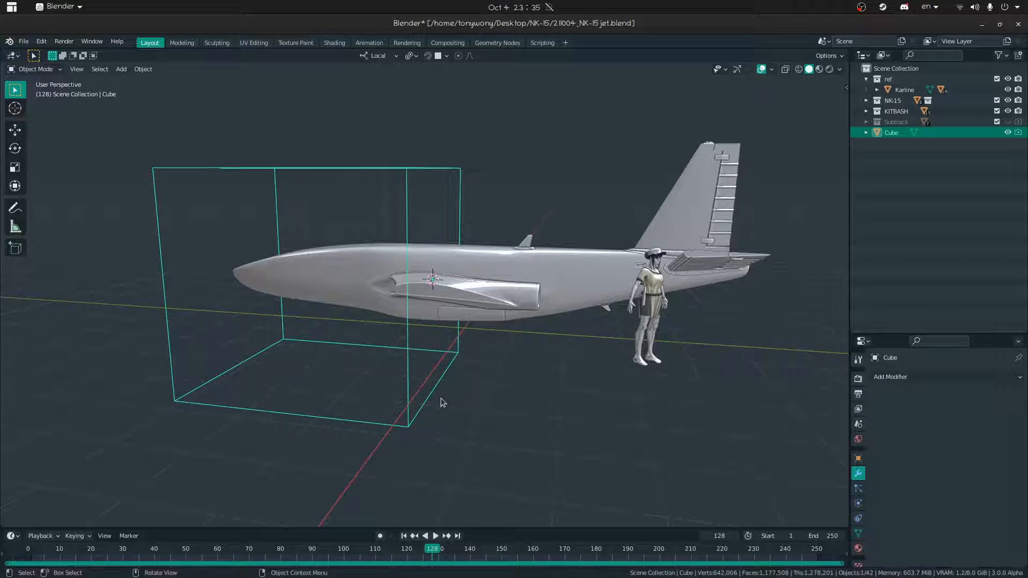
{"action": "key", "text": "g"}
{"action": "key", "text": "y"}
{"action": "key", "text": "y"}
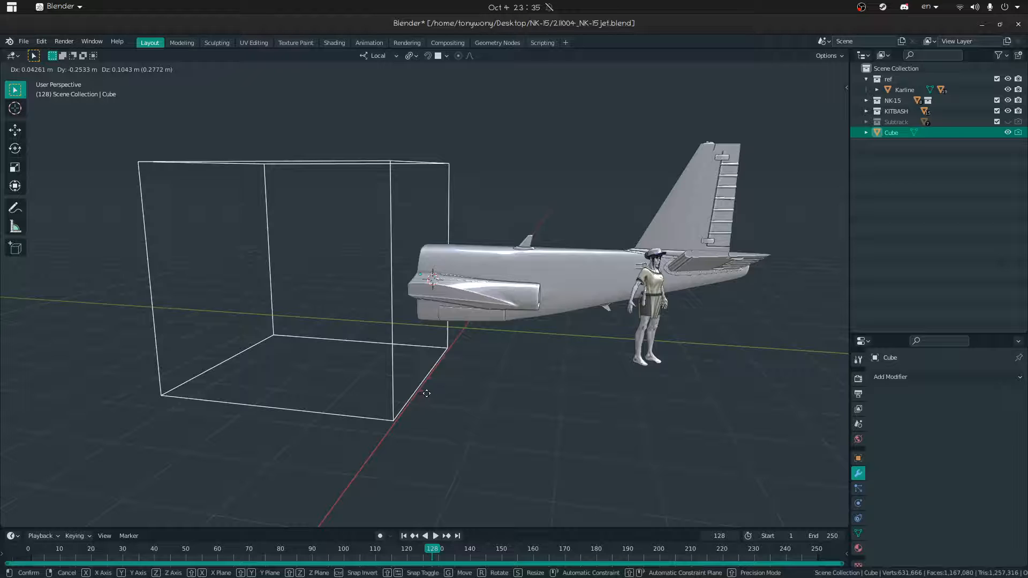
{"action": "left_click", "coordinate": [413, 381]}
- Check the cut position at the wing-root air intake and move the cube about -0.10 m along local Y
{"action": "middle_click_drag", "start_coordinate": [379, 344], "coordinate": [394, 431]}
{"action": "middle_click_drag", "start_coordinate": [413, 381], "coordinate": [432, 248], "text": "shift"}
{"action": "scroll", "coordinate": [407, 322], "scroll_direction": "up", "scroll_amount": 2}
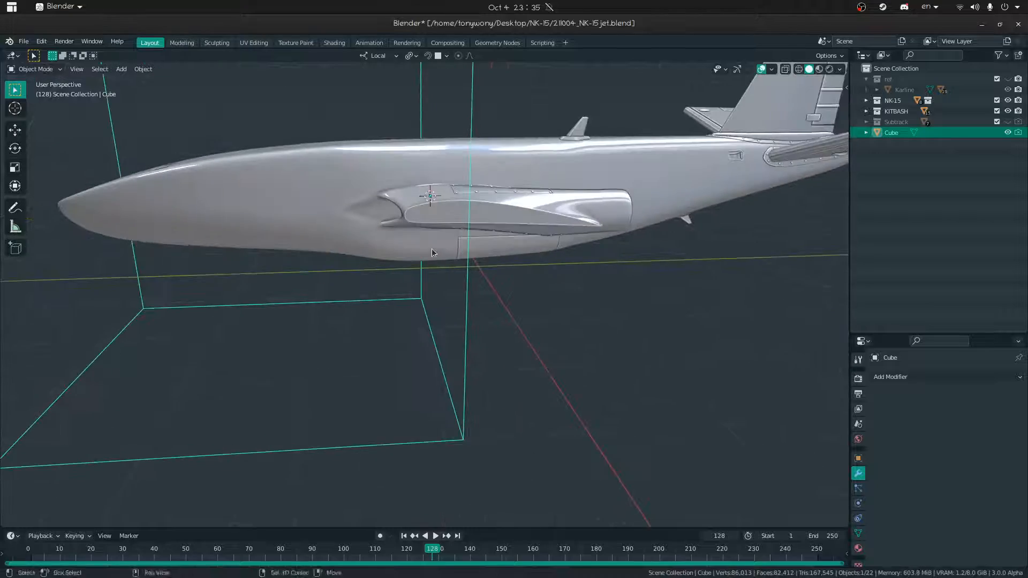
{"action": "key", "text": "shift+grave"}
{"action": "key", "text": "w"}
{"action": "key", "text": "w"}
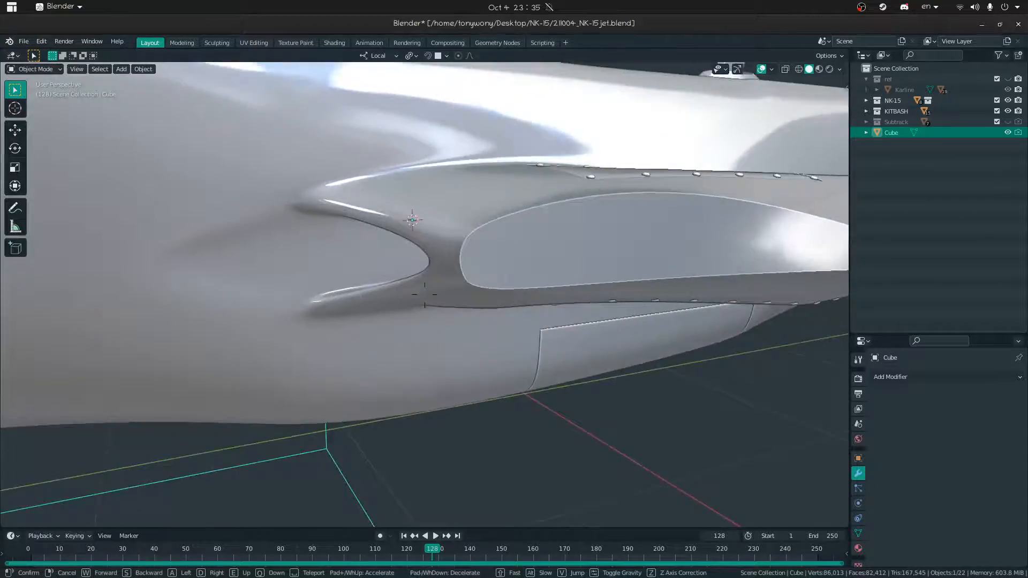
{"action": "key", "text": "a"}
{"action": "key", "text": "d"}
{"action": "key", "text": "s"}
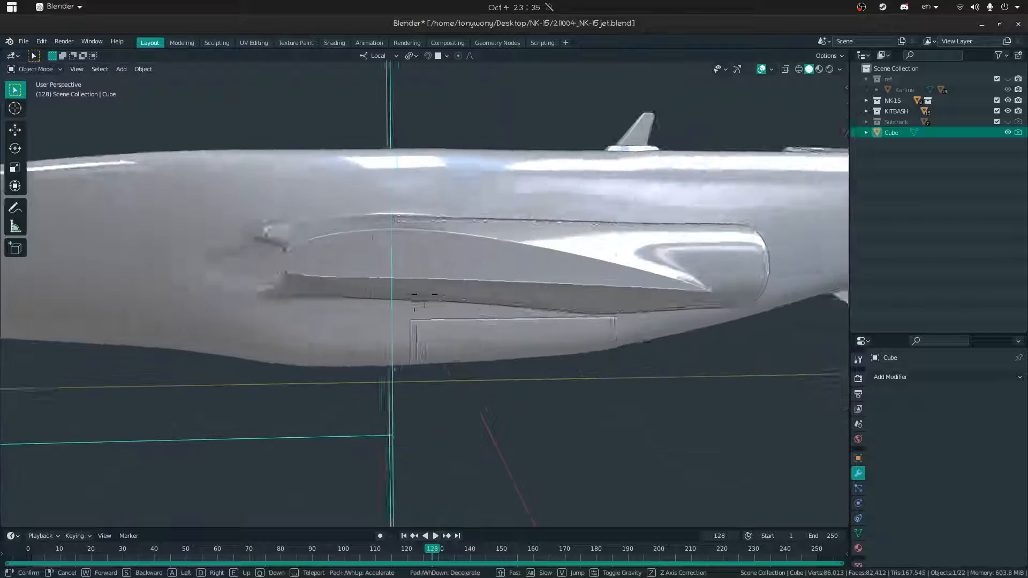
{"action": "key", "text": "g"}
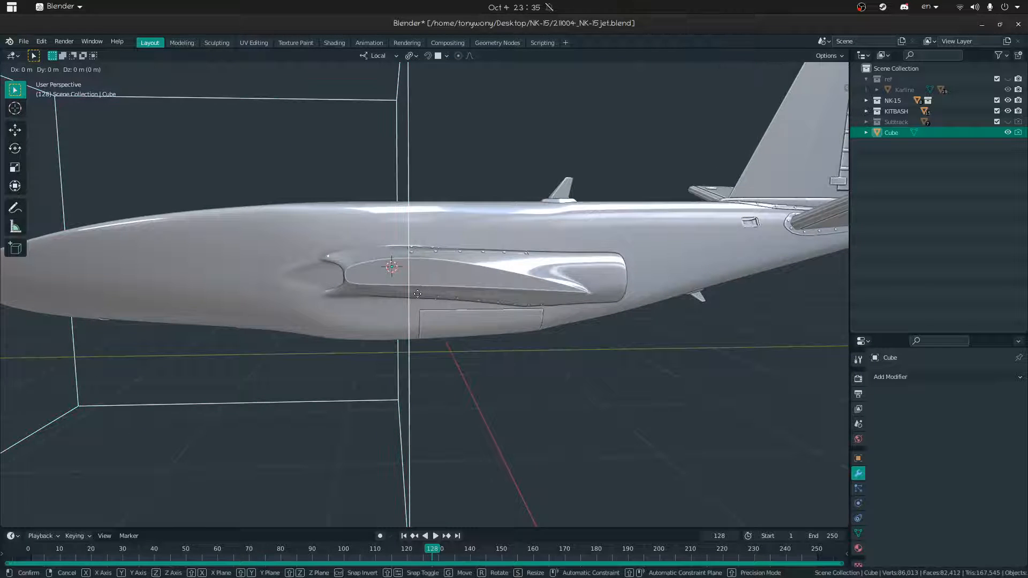
{"action": "left_click", "coordinate": [432, 304]}
- Examine the cut face of the rear fuselage and its intakes from the front and from above
{"action": "middle_click_drag", "start_coordinate": [432, 304], "coordinate": [492, 304]}
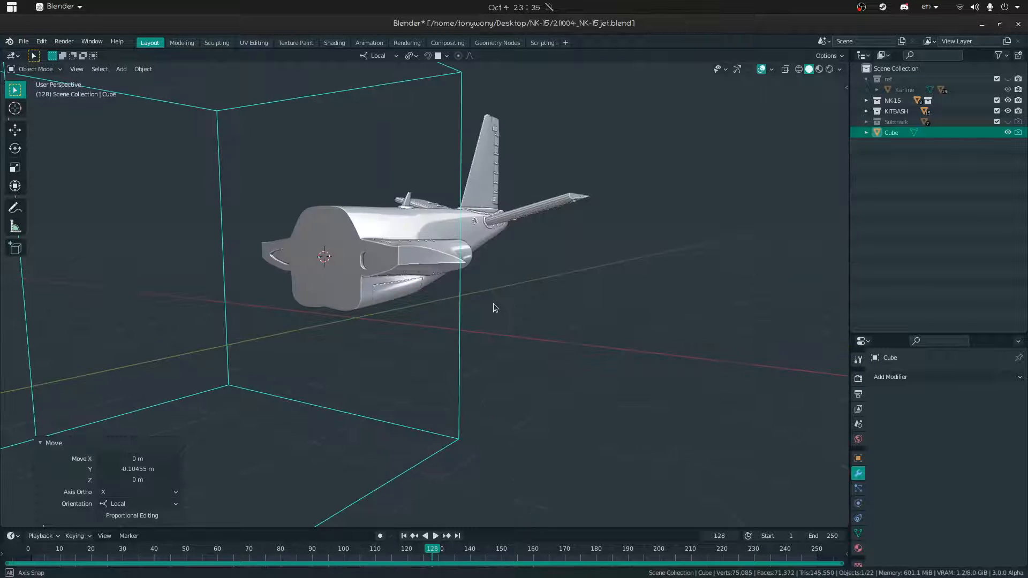
{"action": "left_click", "coordinate": [582, 379]}
{"action": "middle_click_drag", "start_coordinate": [581, 380], "coordinate": [511, 399]}
{"action": "key", "text": "shift+grave"}
{"action": "key", "text": "s"}
{"action": "left_click", "coordinate": [428, 293]}
{"action": "middle_click_drag", "start_coordinate": [430, 293], "coordinate": [492, 292]}
- Duplicate the fuselage in place and set the duplicate's Boolean to Intersect, making it the front section
{"action": "left_click", "coordinate": [493, 292]}
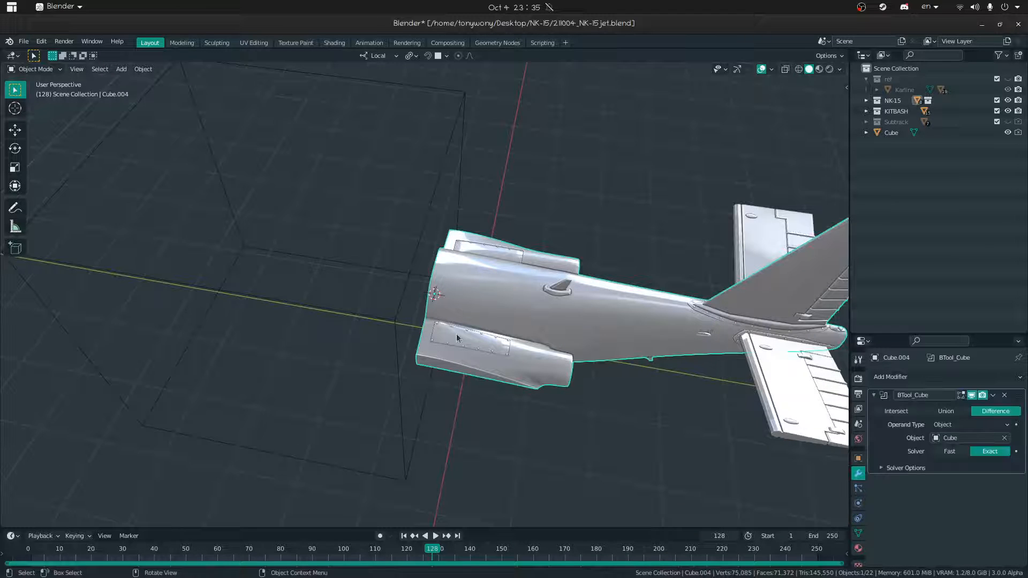
{"action": "key", "text": "shift+d"}
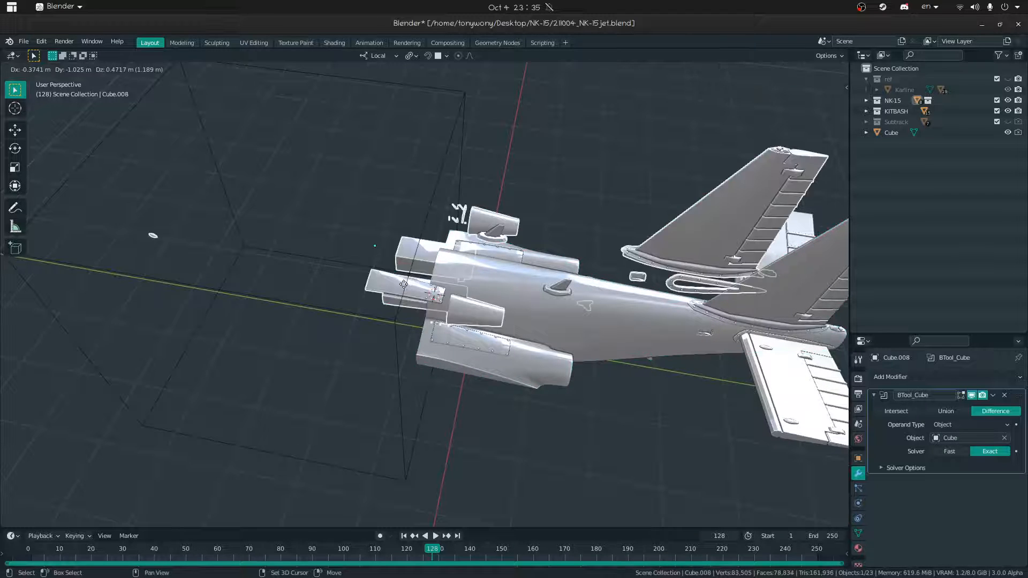
{"action": "right_click", "coordinate": [406, 288]}
{"action": "left_click", "coordinate": [898, 410]}
{"action": "middle_click_drag", "start_coordinate": [642, 412], "coordinate": [415, 374]}
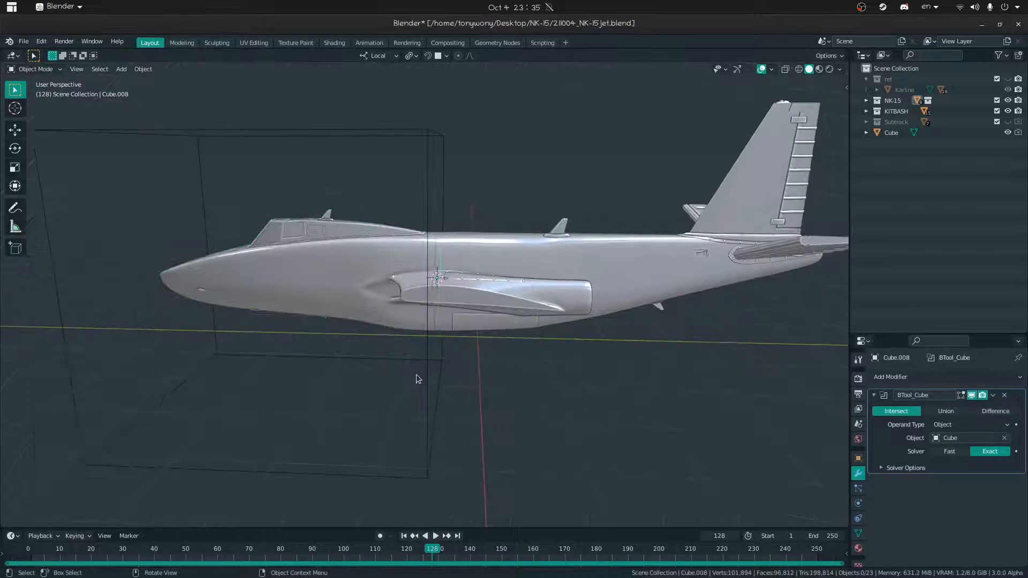
- Apply the Intersect Boolean on the front fuselage section and save the file
{"action": "left_click", "coordinate": [418, 372]}
{"action": "left_click", "coordinate": [366, 288]}
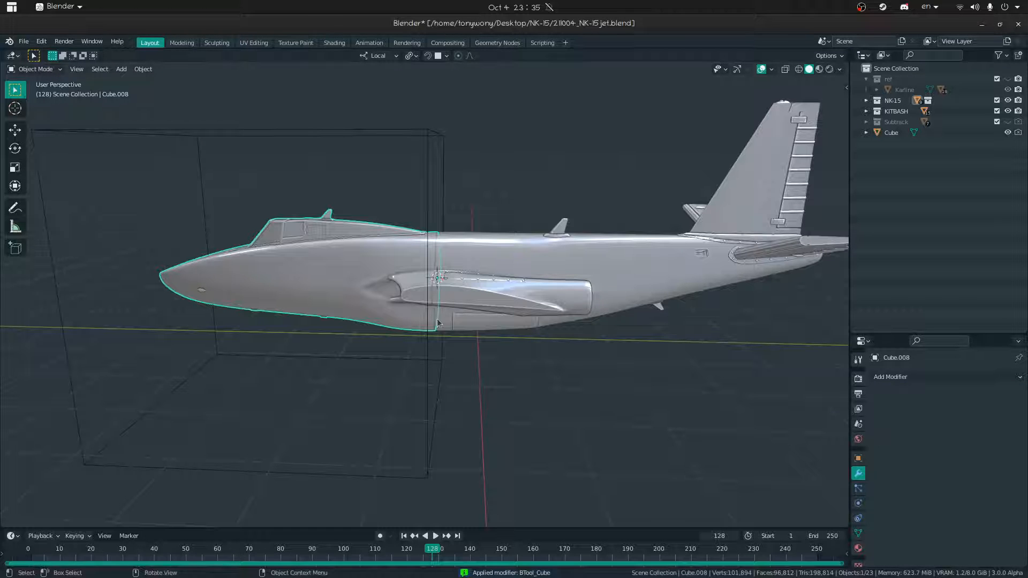
- Apply the Difference Boolean on the rear fuselage section and delete the cutting cube
{"action": "left_click", "coordinate": [538, 318]}
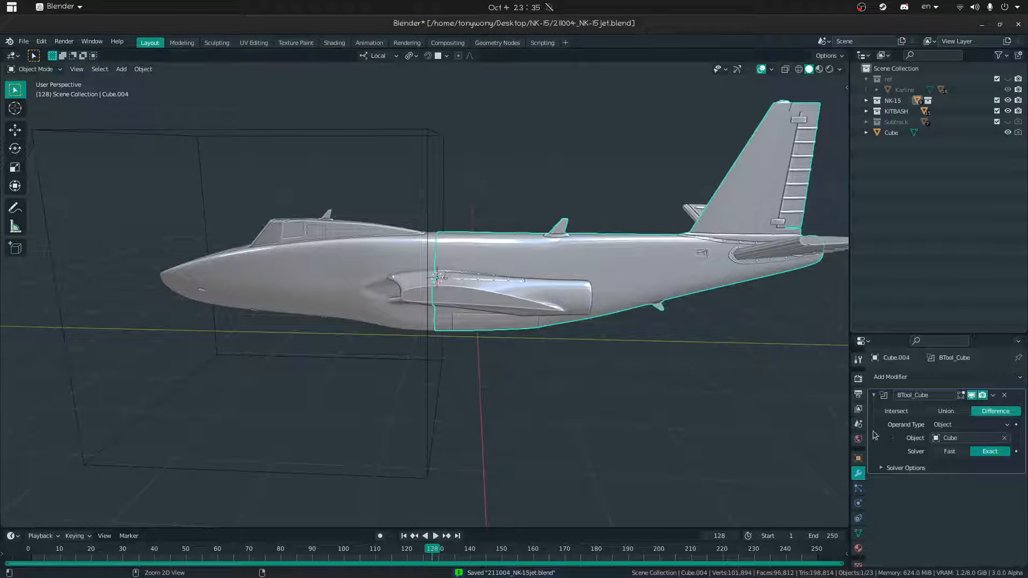
{"action": "left_click", "coordinate": [431, 374]}
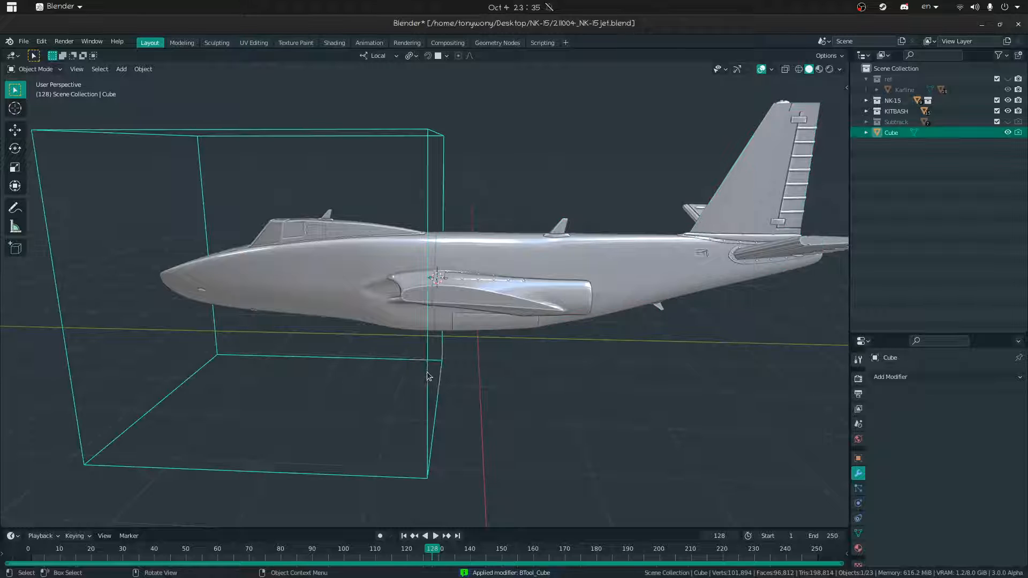
{"action": "key", "text": "Delete"}
- Try moving the front fuselage section to check that it is separate from the rear section
{"action": "middle_click_drag", "start_coordinate": [367, 385], "coordinate": [376, 269]}
{"action": "left_click", "coordinate": [377, 269]}
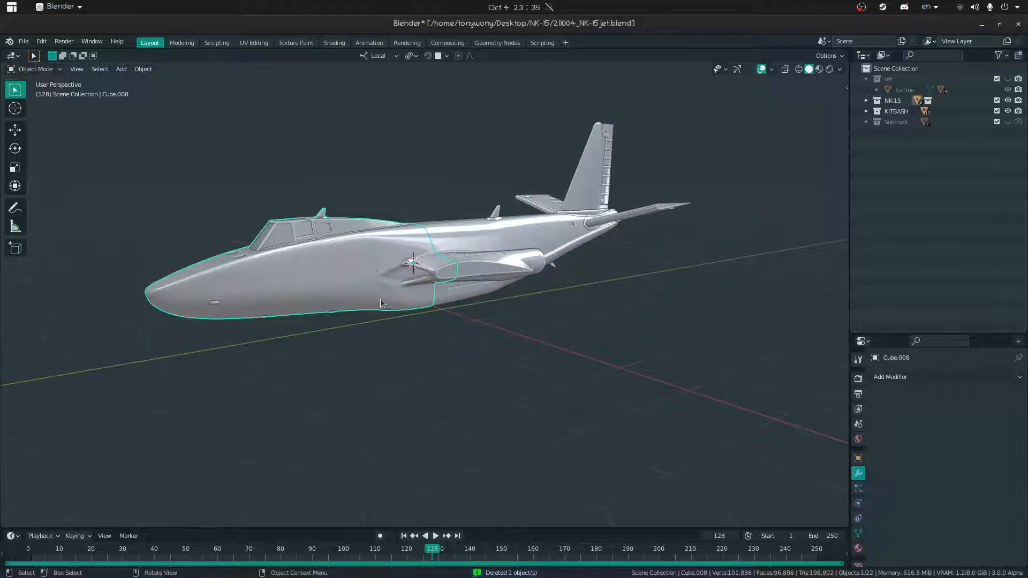
{"action": "key", "text": "g"}
{"action": "left_click", "coordinate": [476, 275]}
{"action": "key", "text": "g"}
{"action": "right_click", "coordinate": [500, 307]}
- Remove the access panel covering the turbine on one engine housing and examine the turbine beneath it
{"action": "middle_click_drag", "start_coordinate": [500, 307], "coordinate": [434, 334]}
{"action": "left_click", "coordinate": [364, 221]}
{"action": "key", "text": "g"}
{"action": "right_click", "coordinate": [403, 141]}
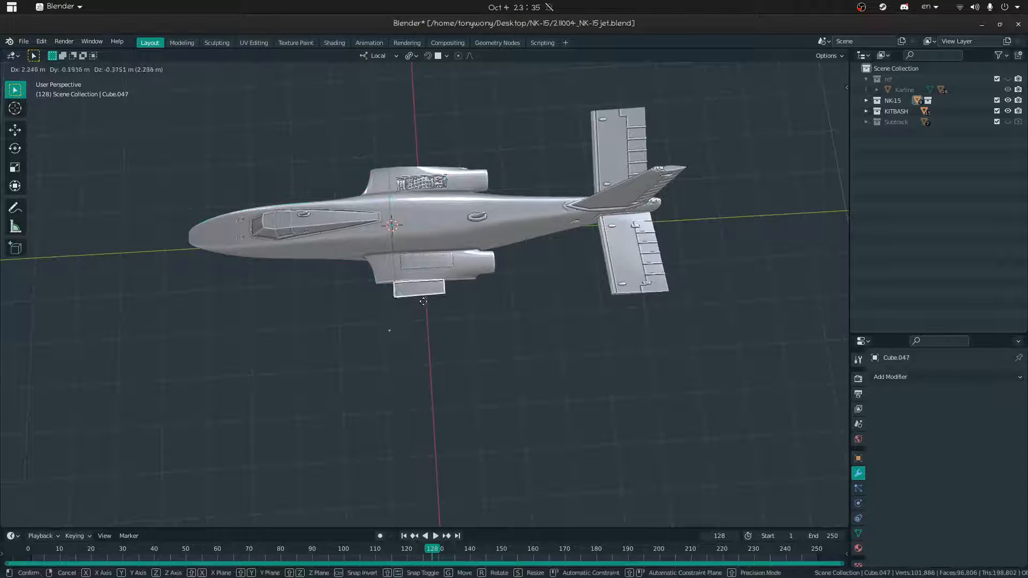
{"action": "middle_click_drag", "start_coordinate": [484, 325], "coordinate": [378, 332]}
{"action": "scroll", "coordinate": [389, 332], "scroll_direction": "up", "scroll_amount": 5}
{"action": "left_click", "coordinate": [474, 308]}
{"action": "left_click", "coordinate": [463, 309]}
{"action": "middle_click_drag", "start_coordinate": [463, 309], "coordinate": [131, 330]}
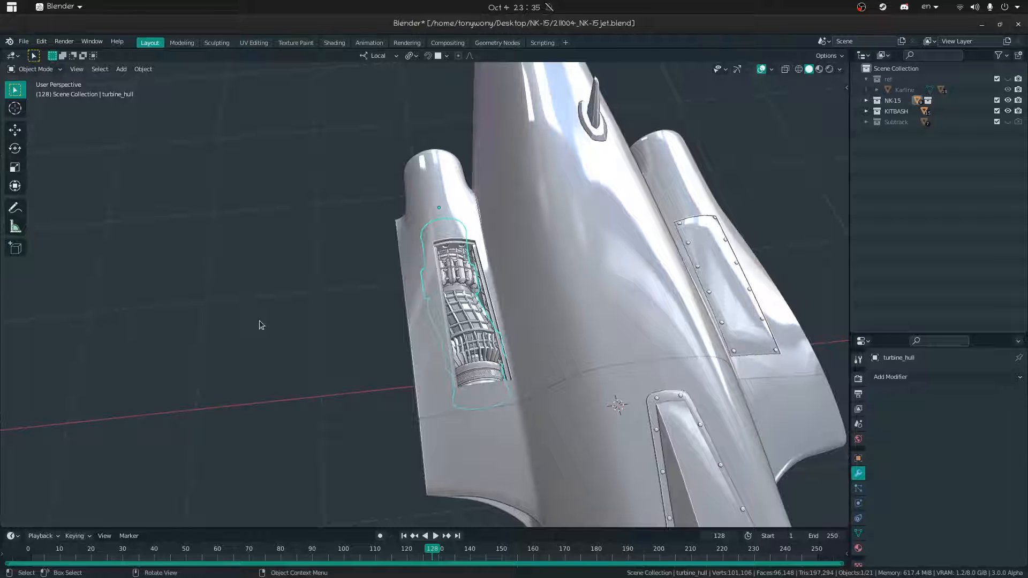
- Move the front fuselage section forward along the jet's length, well clear of the rear section
{"action": "left_click", "coordinate": [296, 343]}
{"action": "middle_click_drag", "start_coordinate": [284, 347], "coordinate": [432, 301]}
{"action": "scroll", "coordinate": [257, 342], "scroll_direction": "down", "scroll_amount": 6}
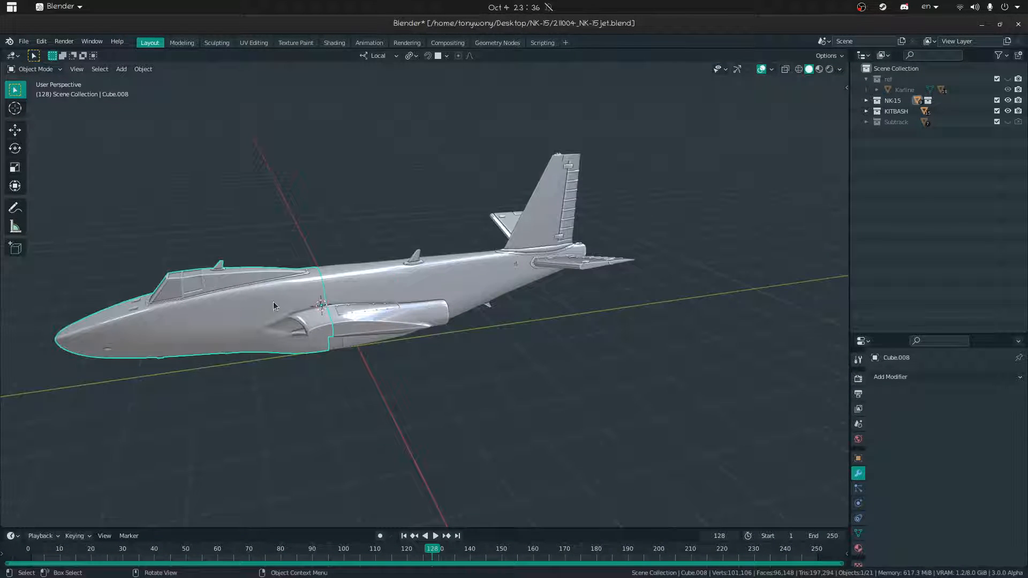
{"action": "key", "text": "g"}
{"action": "key", "text": "x"}
{"action": "key", "text": "x"}
{"action": "left_click", "coordinate": [217, 317]}
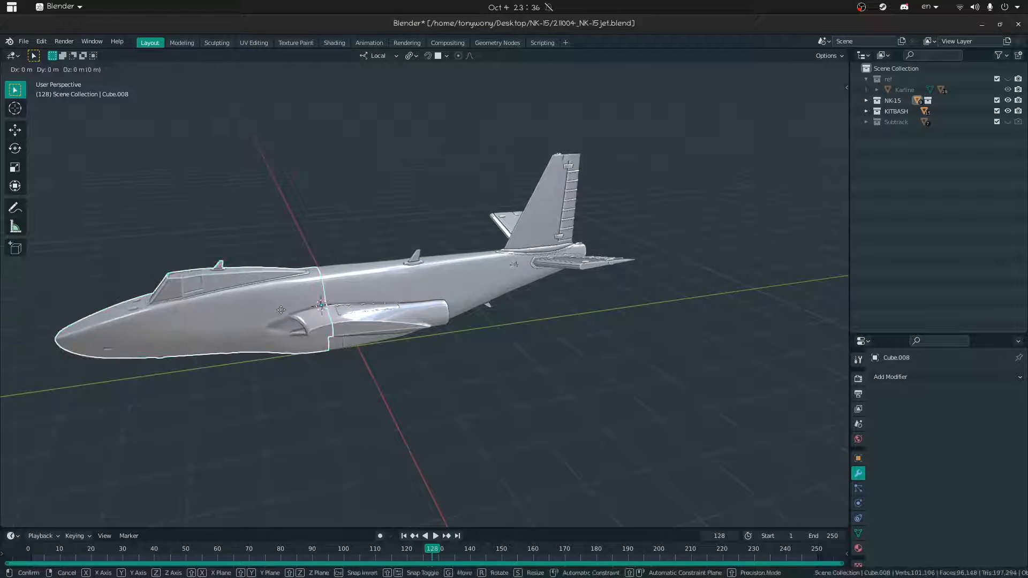
- Examine the separated front and rear fuselage sections from both sides and compare their facing cut ends
{"action": "scroll", "coordinate": [135, 311], "scroll_direction": "up", "scroll_amount": 6}
{"action": "middle_click_drag", "start_coordinate": [133, 306], "coordinate": [343, 303]}
{"action": "scroll", "coordinate": [343, 303], "scroll_direction": "down", "scroll_amount": 5}
{"action": "scroll", "coordinate": [386, 300], "scroll_direction": "up", "scroll_amount": 5}
{"action": "scroll", "coordinate": [407, 303], "scroll_direction": "down", "scroll_amount": 6}
{"action": "middle_click_drag", "start_coordinate": [407, 302], "coordinate": [464, 252]}
{"action": "scroll", "coordinate": [514, 305], "scroll_direction": "up", "scroll_amount": 2}
{"action": "left_click", "coordinate": [532, 304]}
{"action": "left_click", "coordinate": [450, 273]}
{"action": "middle_click_drag", "start_coordinate": [537, 306], "coordinate": [484, 309]}
{"action": "left_click", "coordinate": [459, 296]}
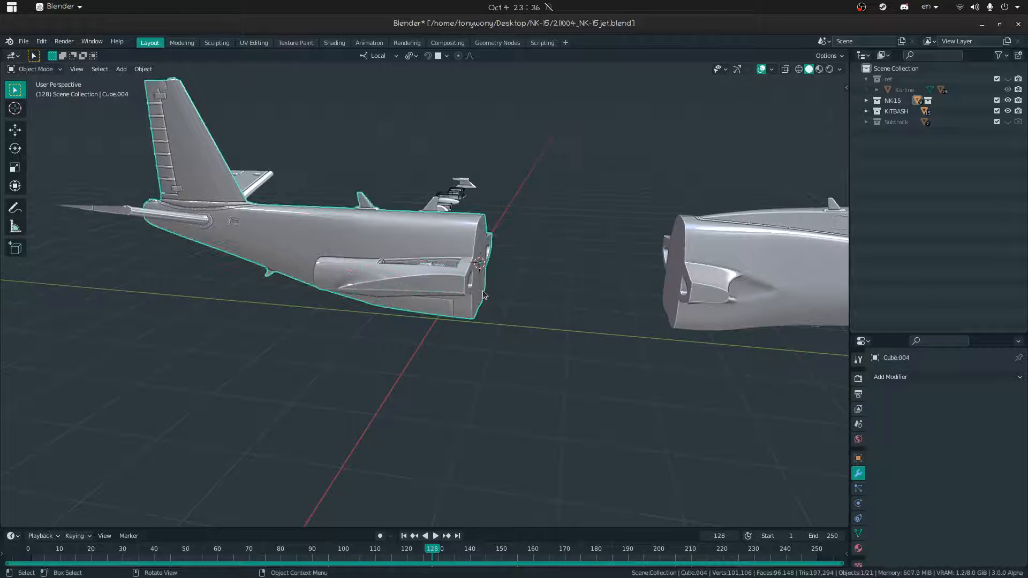
{"action": "left_click", "coordinate": [693, 281]}
{"action": "middle_click_drag", "start_coordinate": [693, 281], "coordinate": [291, 306]}
{"action": "left_click", "coordinate": [291, 307]}
- Inspect the rear section's cut face, air-intake slots and exposed turbine up close
{"action": "key", "text": "shift+grave"}
{"action": "key", "text": "w"}
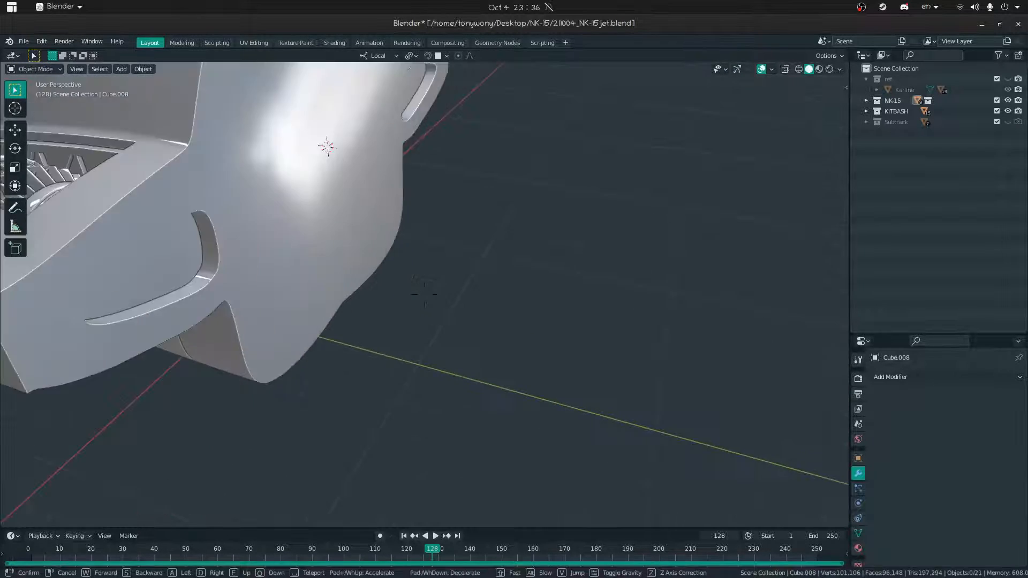
{"action": "key", "text": "s"}
{"action": "left_click", "coordinate": [333, 271]}
{"action": "scroll", "coordinate": [332, 271], "scroll_direction": "down", "scroll_amount": 4}
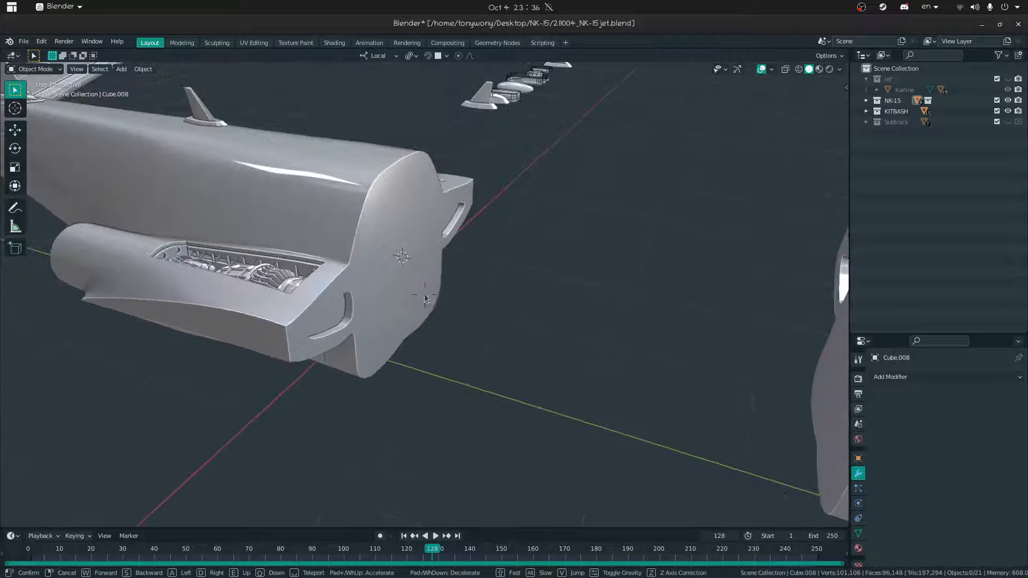
{"action": "left_click", "coordinate": [423, 294]}
{"action": "middle_click_drag", "start_coordinate": [541, 320], "coordinate": [514, 310]}
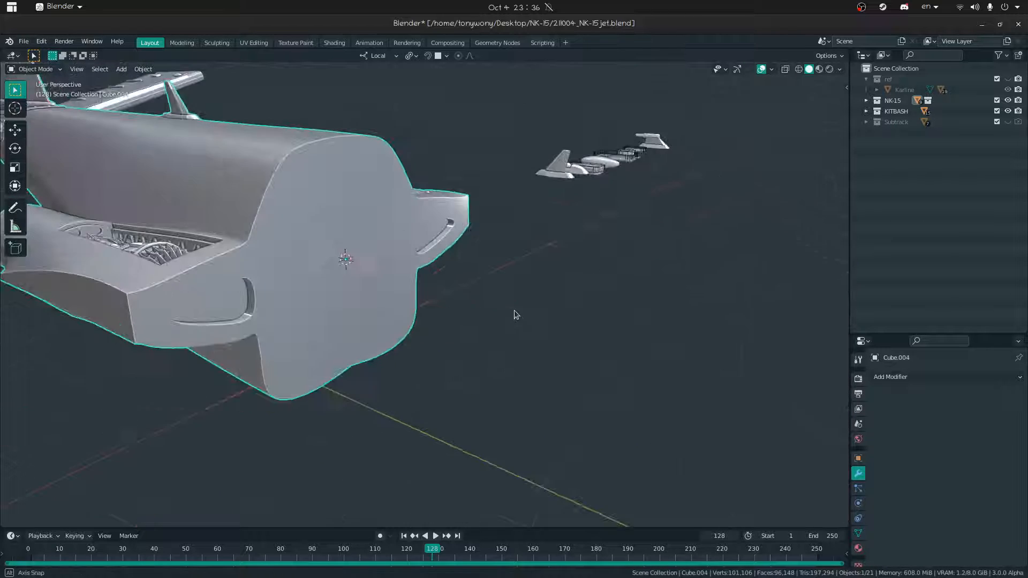
{"action": "key", "text": "shift+grave"}
{"action": "key", "text": "s"}
{"action": "key", "text": "w"}
{"action": "left_click", "coordinate": [424, 294]}
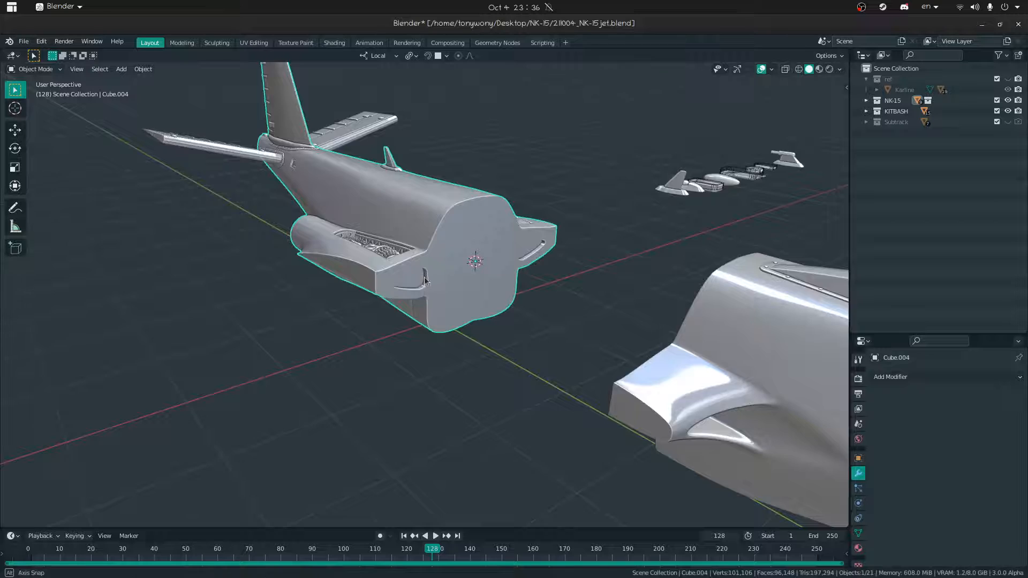
{"action": "middle_click_drag", "start_coordinate": [424, 274], "coordinate": [420, 300]}
{"action": "key", "text": "shift+grave"}
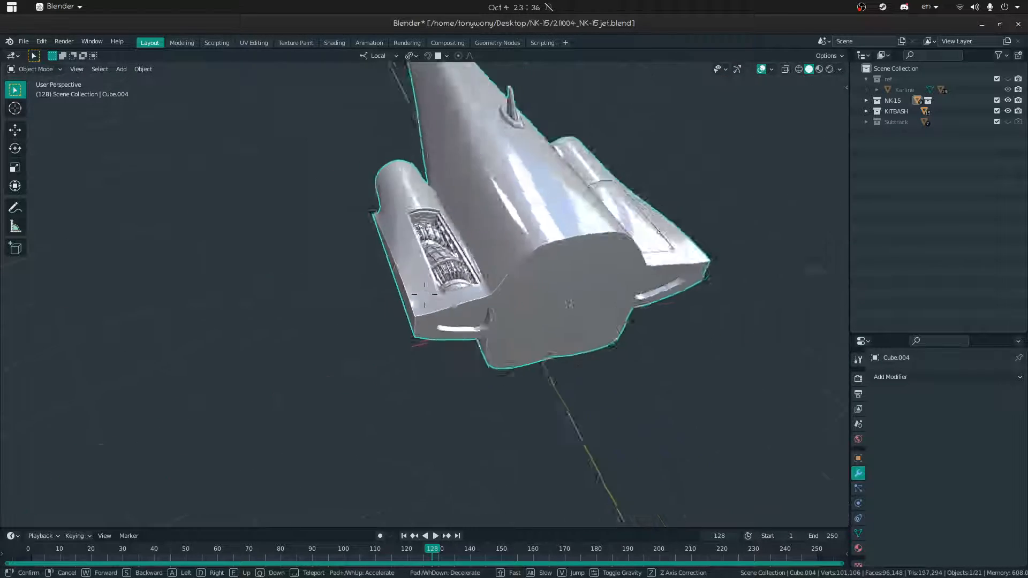
{"action": "left_click", "coordinate": [424, 294]}
- Select the rear section's large cut face in Edit Mode to inspect it and return to Object Mode
{"action": "key", "text": "Tab"}
{"action": "left_click", "coordinate": [349, 291]}
{"action": "middle_click_drag", "start_coordinate": [350, 291], "coordinate": [354, 278]}
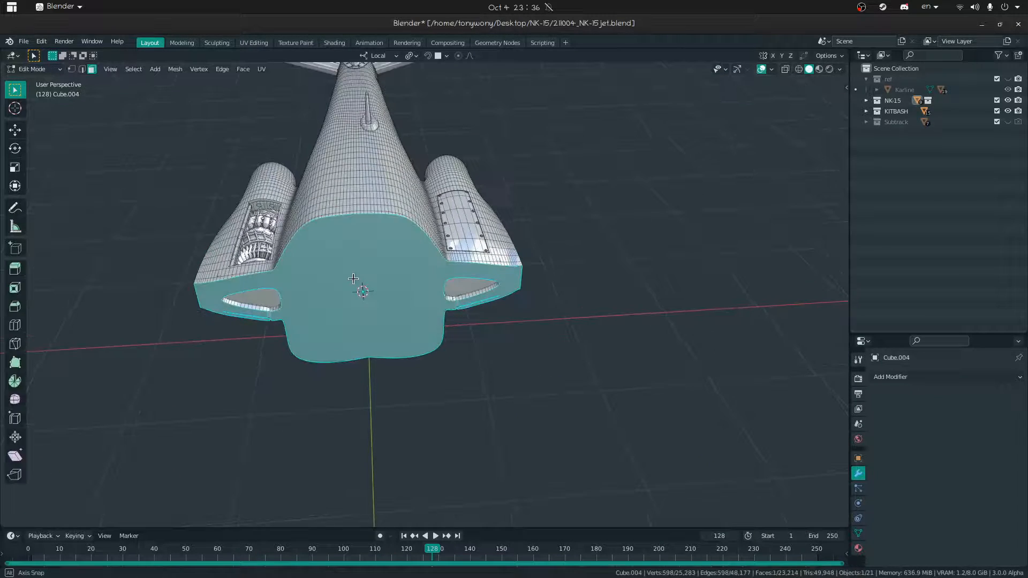
{"action": "key", "text": "ctrl+Tab"}
{"action": "left_click", "coordinate": [188, 338]}
{"action": "middle_click_drag", "start_coordinate": [357, 306], "coordinate": [371, 286]}
{"action": "key", "text": "Tab"}
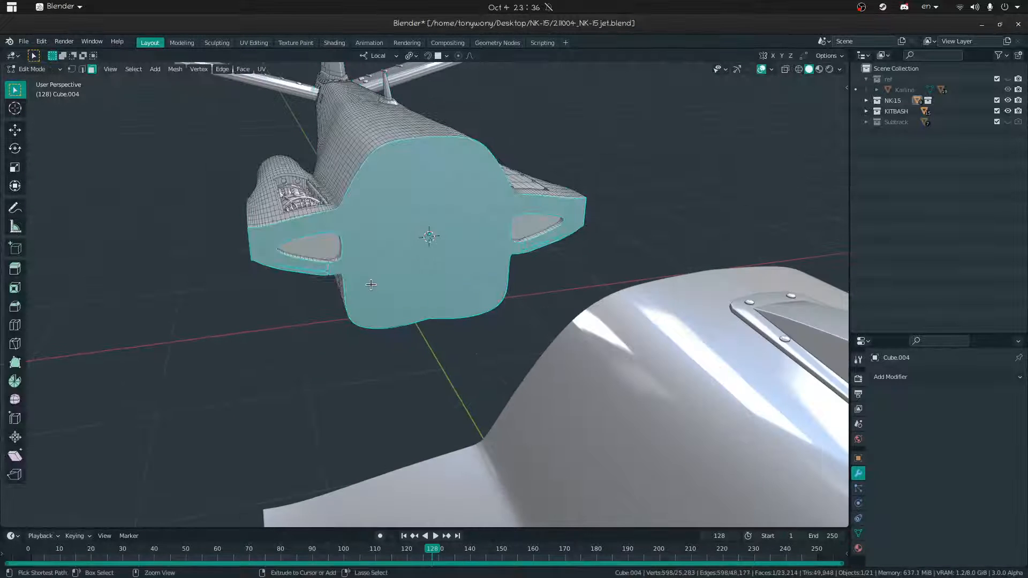
{"action": "key", "text": "ctrl+Tab"}
{"action": "left_click", "coordinate": [331, 266]}
- Snap the 3D cursor to the selected rear fuselage section
{"action": "key", "text": "shift+s"}
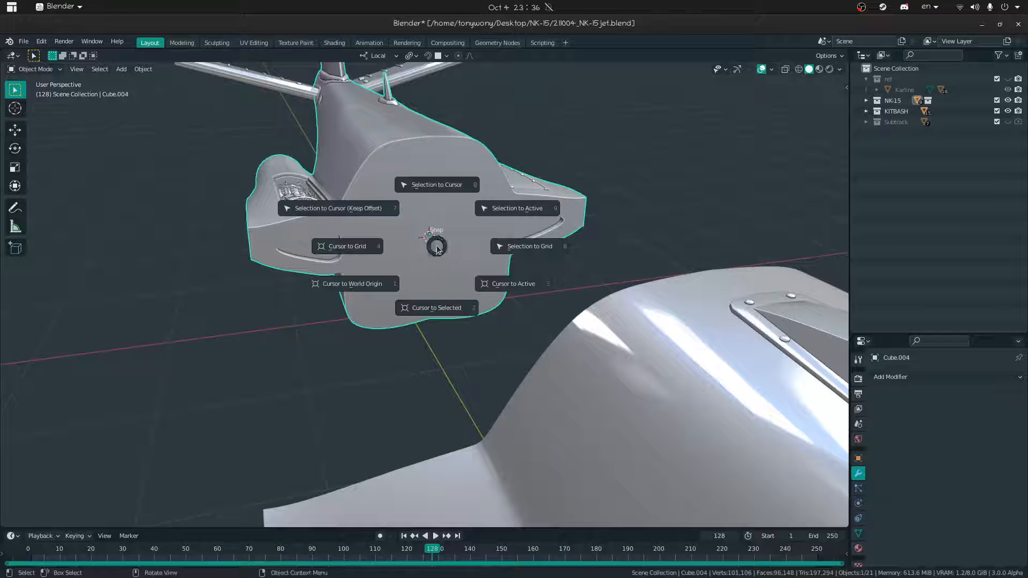
{"action": "left_click", "coordinate": [437, 199]}
{"action": "key", "text": "shift+s"}
{"action": "left_click", "coordinate": [433, 262]}
{"action": "middle_click_drag", "start_coordinate": [433, 266], "coordinate": [441, 258]}
- Add a cylinder with 3 vertices at the 3D cursor on the rear section's cut face
{"action": "key", "text": "shift+a"}
{"action": "mouse_move", "coordinate": [441, 258]}
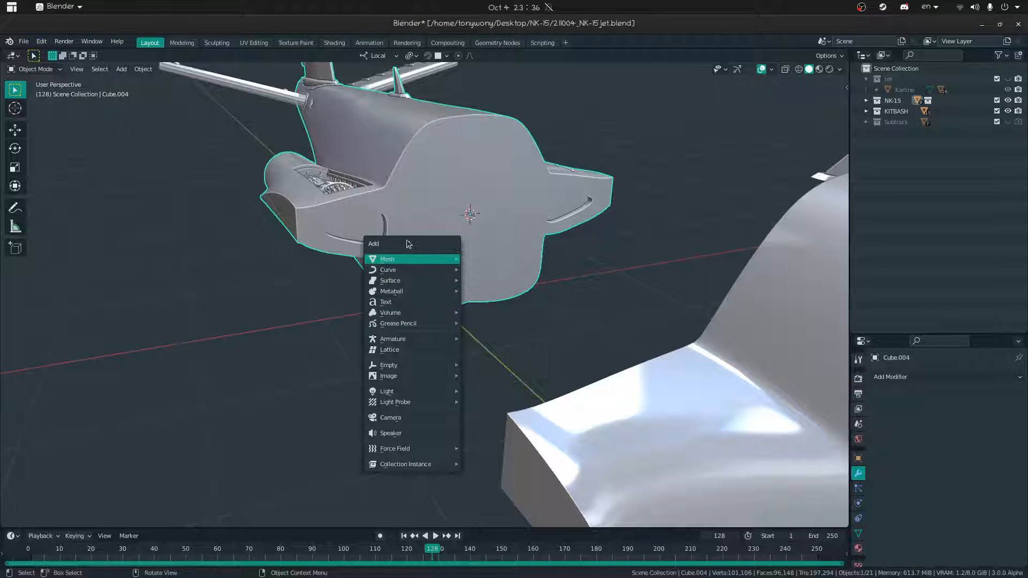
{"action": "mouse_move", "coordinate": [406, 261]}
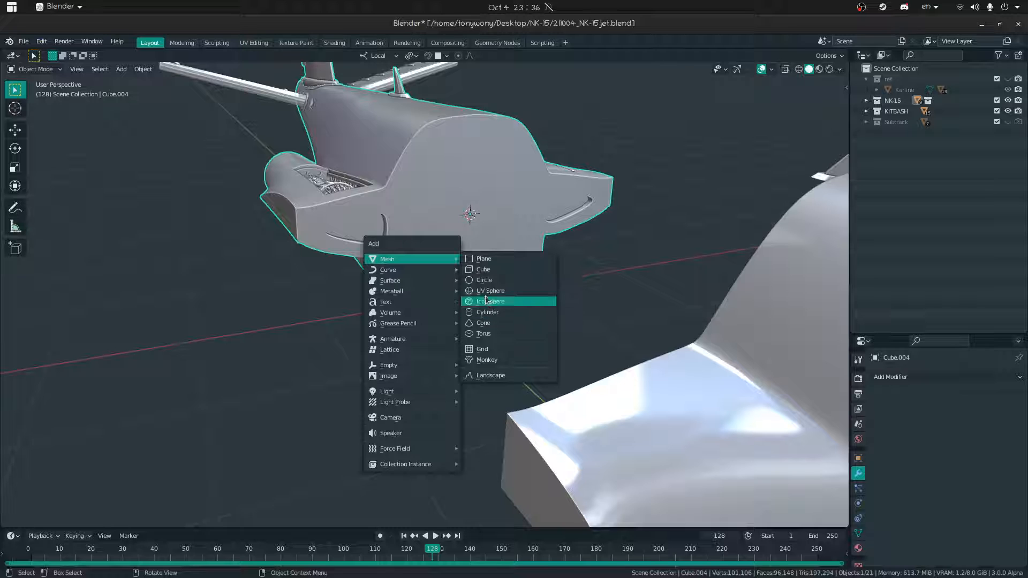
{"action": "left_click", "coordinate": [485, 314]}
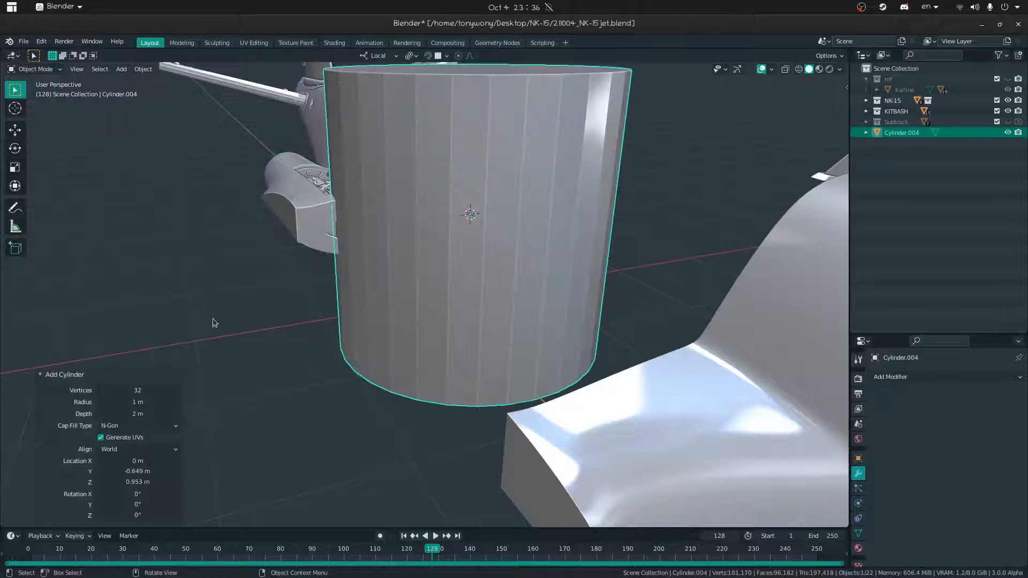
{"action": "left_click", "coordinate": [131, 393]}
{"action": "type", "text": "3"}
{"action": "key", "text": "Return"}
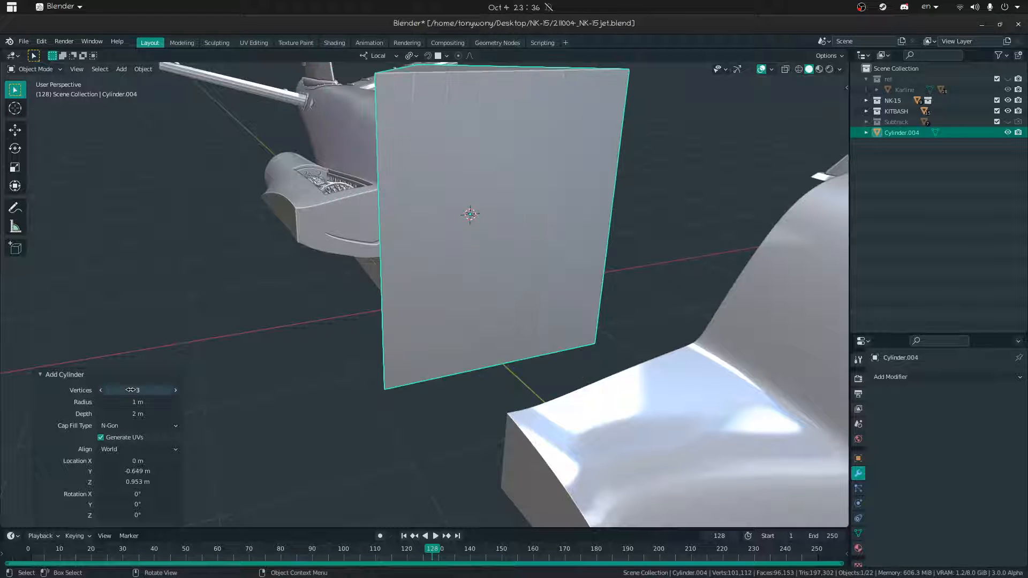
- Rotate the triangular prism 90° about its local X axis and scale it to 0.364 so it protrudes from the cut face
{"action": "key", "text": "r"}
{"action": "key", "text": "x"}
{"action": "key", "text": "x"}
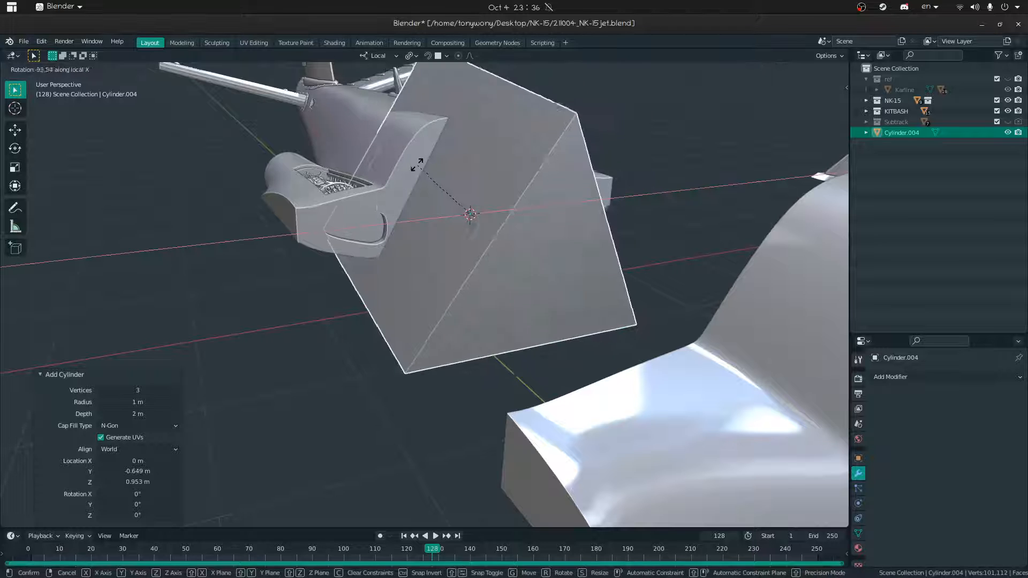
{"action": "type", "text": "90"}
{"action": "key", "text": "Return"}
{"action": "key", "text": "s"}
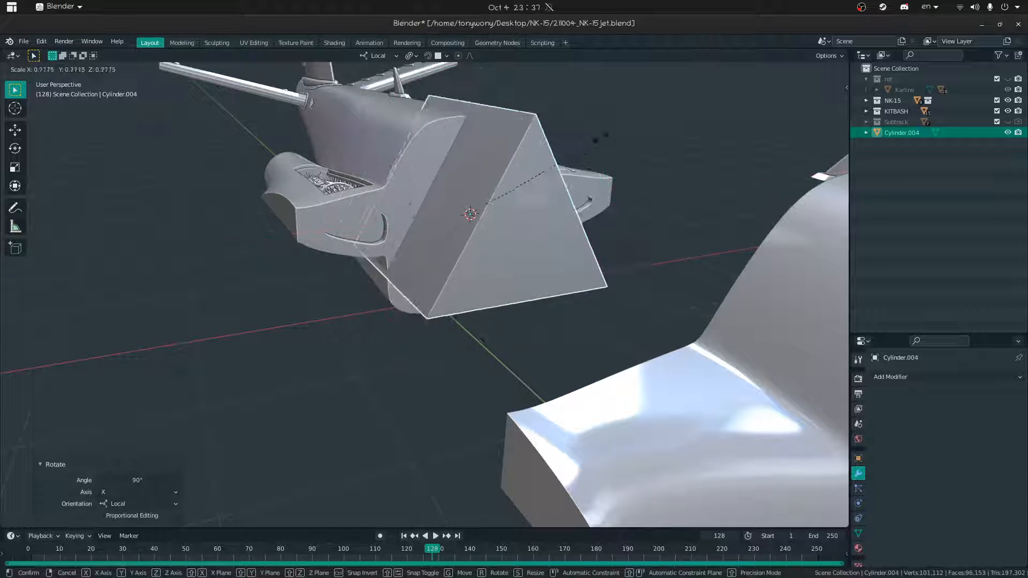
{"action": "left_click", "coordinate": [523, 163]}
{"action": "middle_click_drag", "start_coordinate": [524, 163], "coordinate": [544, 190]}
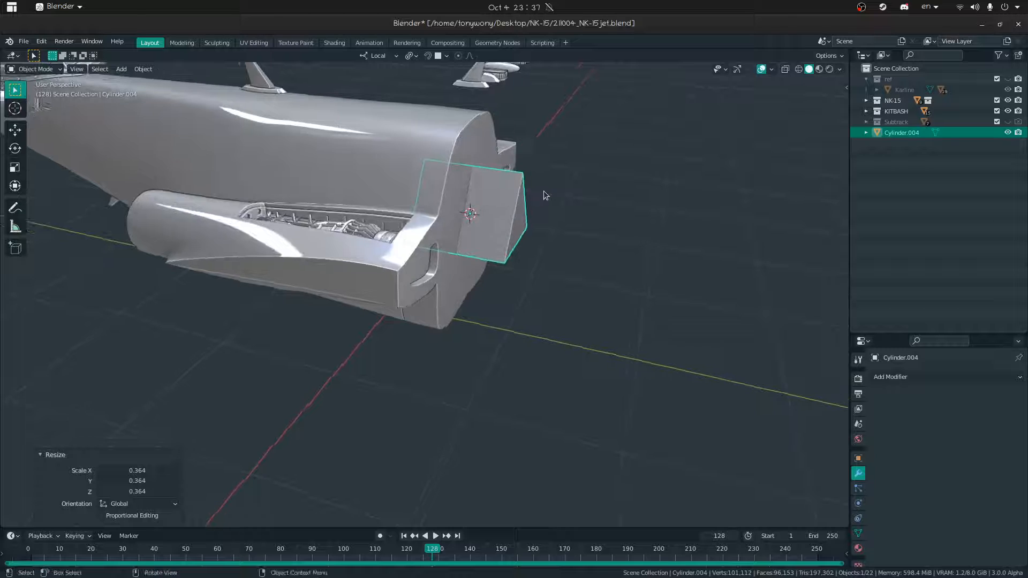
{"action": "middle_click_drag", "start_coordinate": [368, 185], "coordinate": [244, 208], "text": "shift"}
{"action": "middle_click_drag", "start_coordinate": [399, 300], "coordinate": [424, 294]}
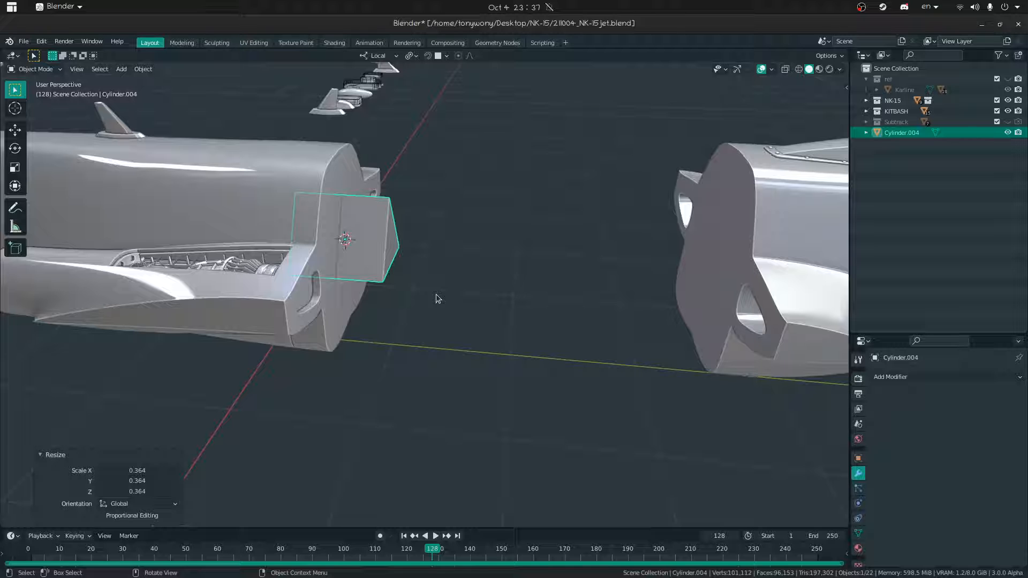
- Join the triangular prism to the rear fuselage section with a Boolean Union
{"action": "left_click", "coordinate": [426, 324]}
{"action": "left_click", "coordinate": [286, 277]}
{"action": "left_click", "coordinate": [362, 245]}
{"action": "middle_click_drag", "start_coordinate": [362, 245], "coordinate": [331, 235]}
{"action": "left_click", "coordinate": [328, 231], "text": "shift"}
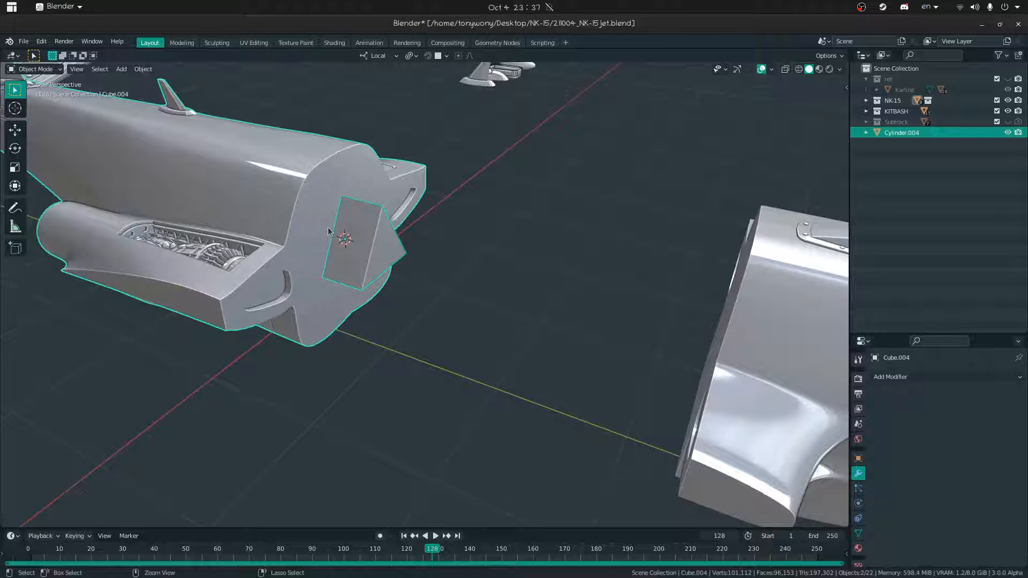
{"action": "key", "text": "ctrl+KP_Add"}
- Duplicate the prism in place and apply the Union modifier on the rear fuselage section
{"action": "left_click", "coordinate": [368, 221]}
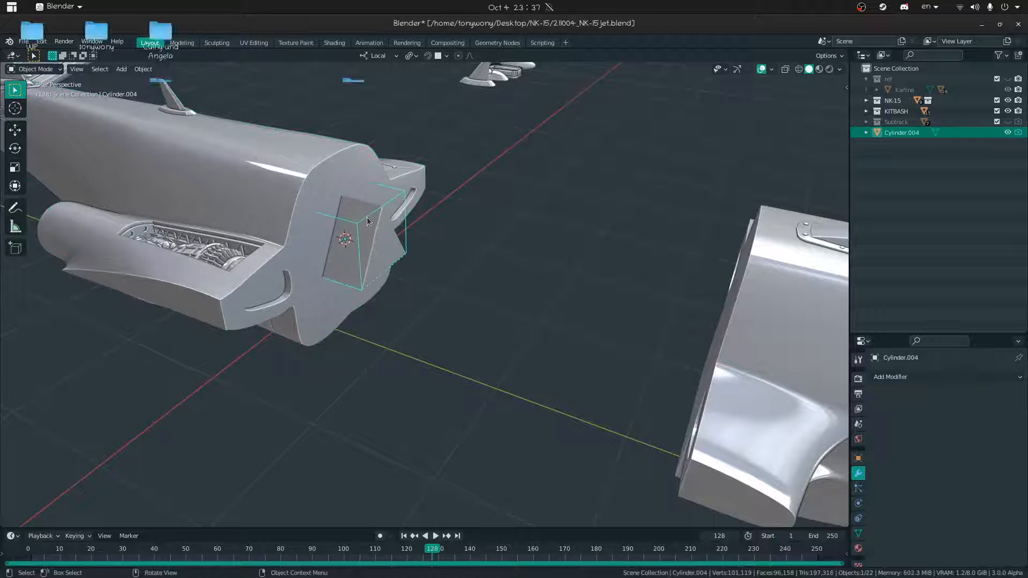
{"action": "key", "text": "shift+d"}
{"action": "right_click", "coordinate": [420, 221]}
{"action": "left_click", "coordinate": [384, 247]}
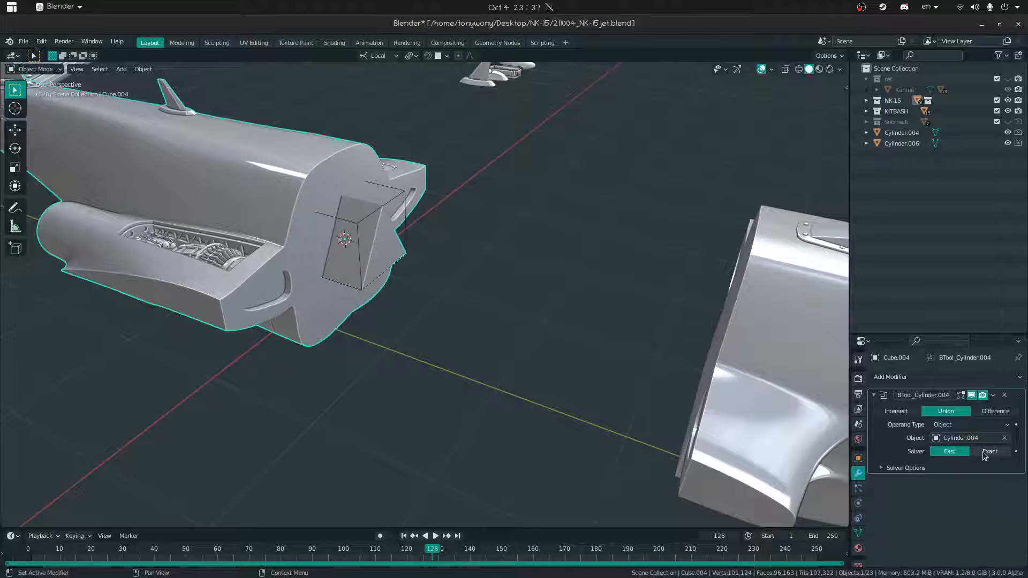
{"action": "key", "text": "ctrl+a"}
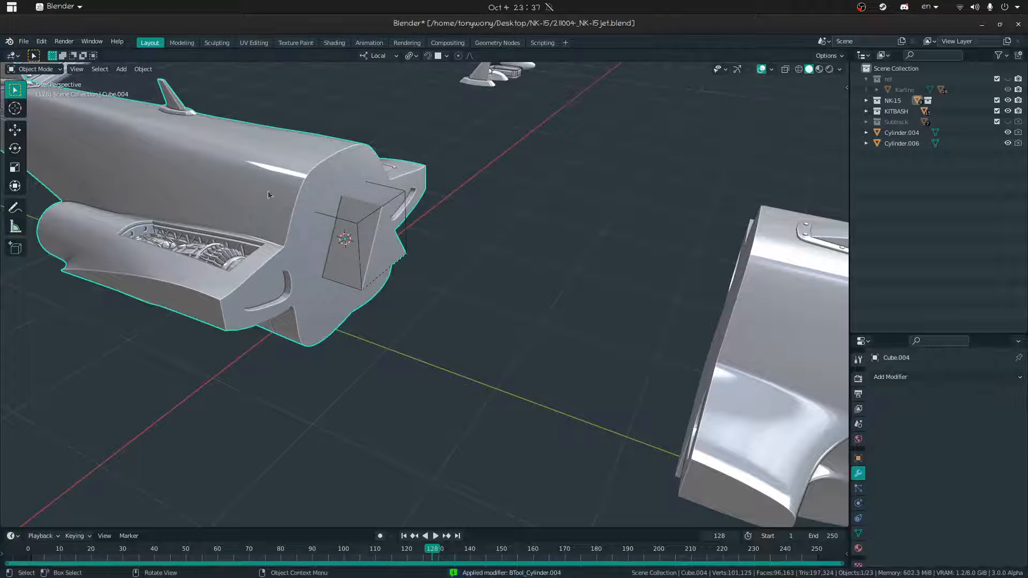
- Move the duplicate prism away from the rear section's cut face
{"action": "left_click", "coordinate": [357, 220]}
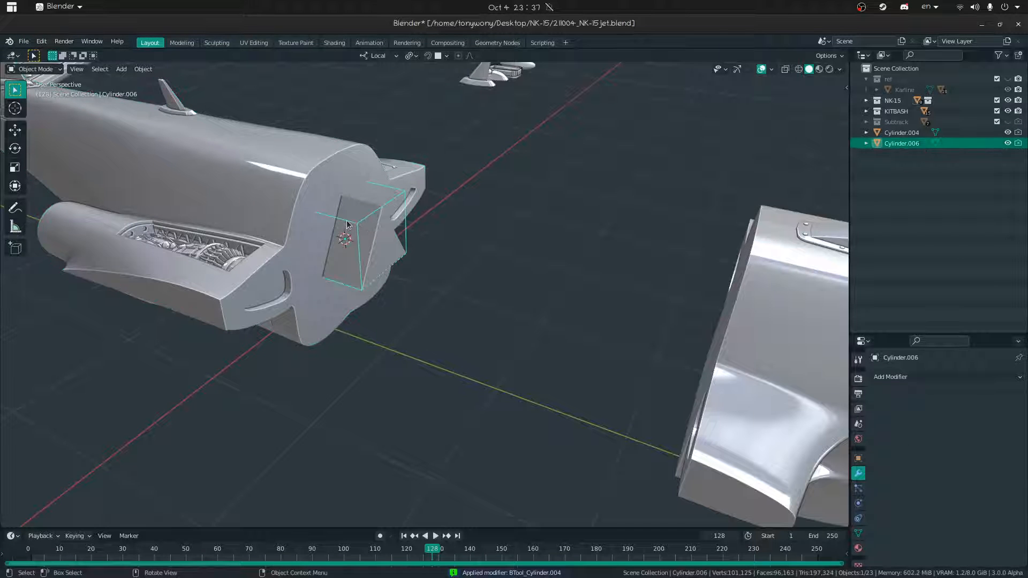
{"action": "key", "text": "g"}
{"action": "key", "text": "y"}
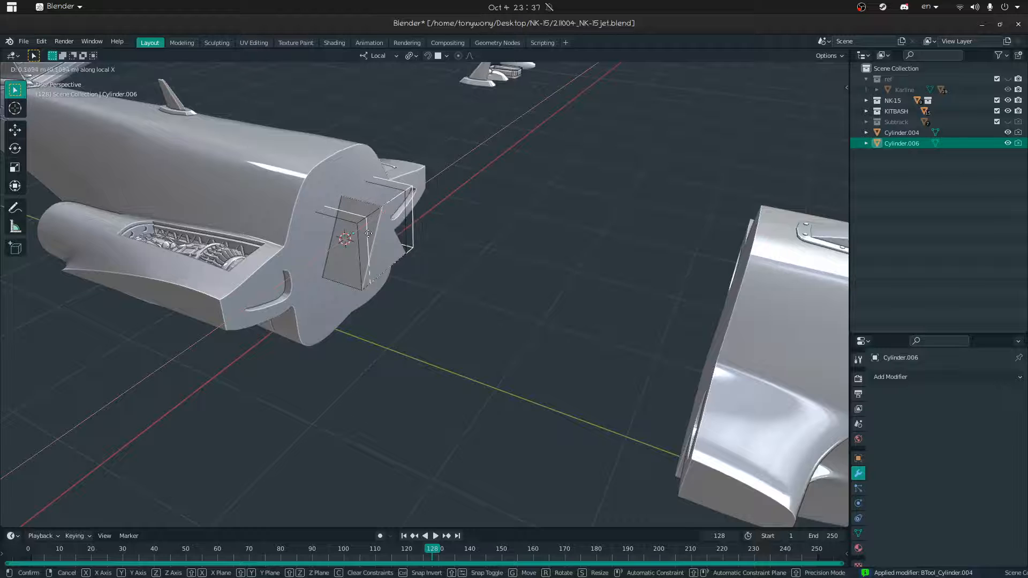
{"action": "key", "text": "y"}
{"action": "key", "text": "y"}
{"action": "left_click", "coordinate": [469, 228]}
- Delete the original prism used for the union and select the duplicate prism
{"action": "left_click", "coordinate": [357, 229]}
{"action": "key", "text": "x"}
{"action": "left_click", "coordinate": [348, 223]}
{"action": "left_click", "coordinate": [479, 256]}
{"action": "middle_click_drag", "start_coordinate": [438, 258], "coordinate": [535, 284]}
{"action": "key", "text": "Tab"}
{"action": "key", "text": "Tab"}
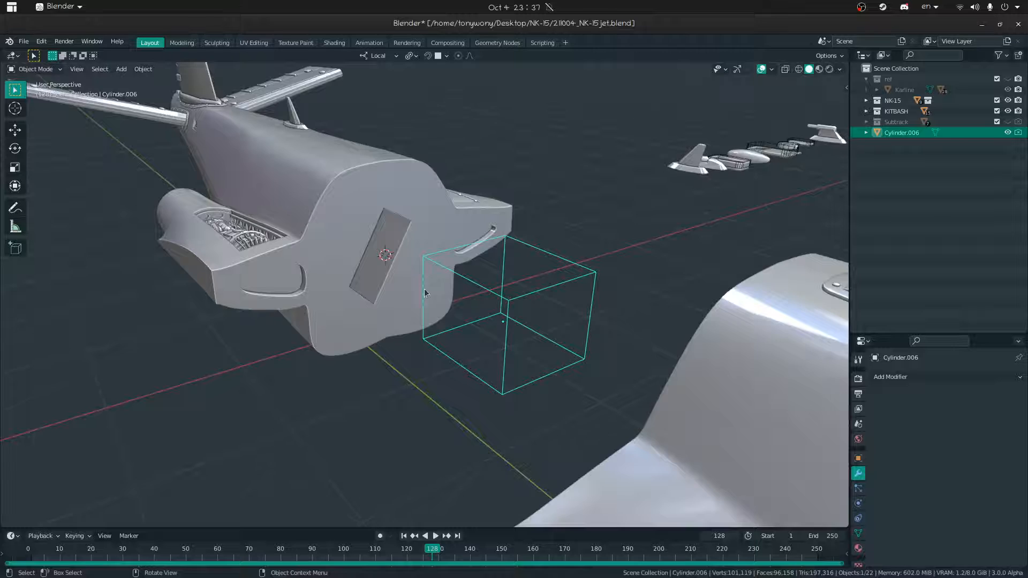
{"action": "middle_click_drag", "start_coordinate": [426, 292], "coordinate": [443, 289]}
{"action": "key", "text": "g"}
{"action": "key", "text": "y"}
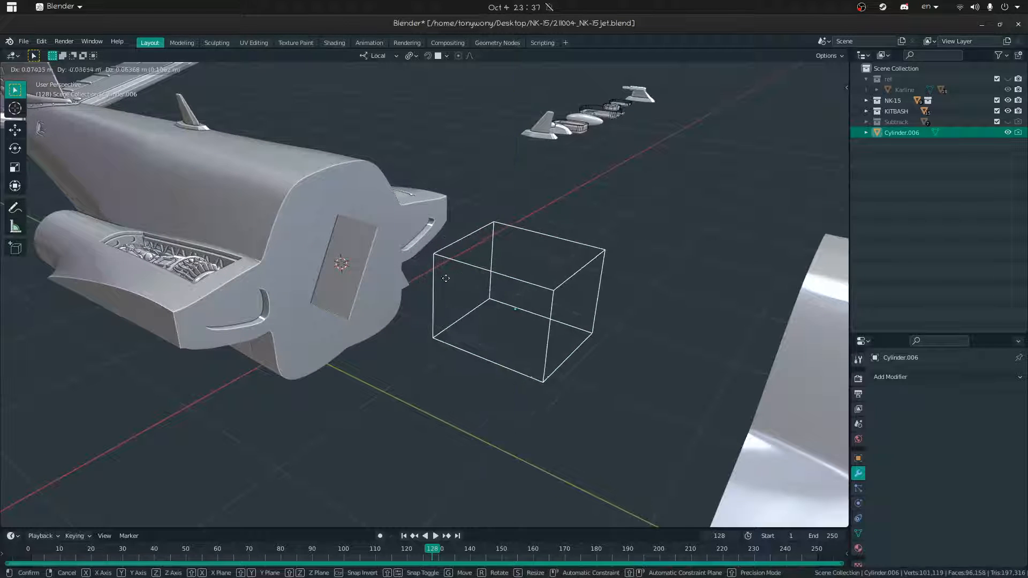
{"action": "left_click", "coordinate": [594, 293]}
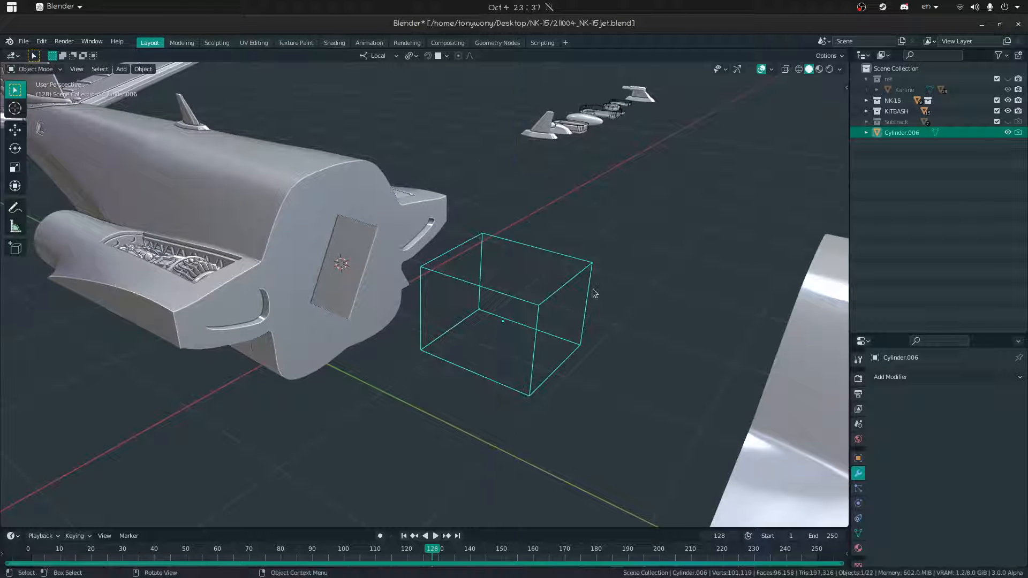
- Set the transform orientation to Global and move the duplicate prism 1.2652 m along Y onto the rear cut face
{"action": "left_click", "coordinate": [368, 57]}
{"action": "key", "text": "g"}
{"action": "key", "text": "y"}
{"action": "left_click", "coordinate": [464, 259]}
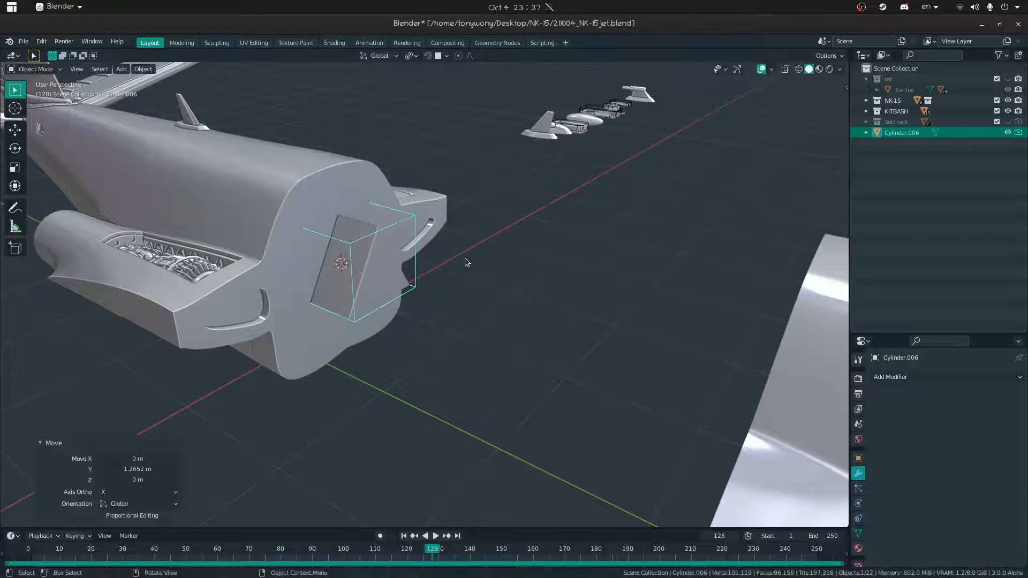
- Enlarge all faces of the duplicate prism with Shrink/Fatten by about 0.009 m in Edit Mode and return to Object Mode
{"action": "key", "text": "shift+grave"}
{"action": "key", "text": "d"}
{"action": "key", "text": "w"}
{"action": "left_click", "coordinate": [425, 294]}
{"action": "key", "text": "Tab"}
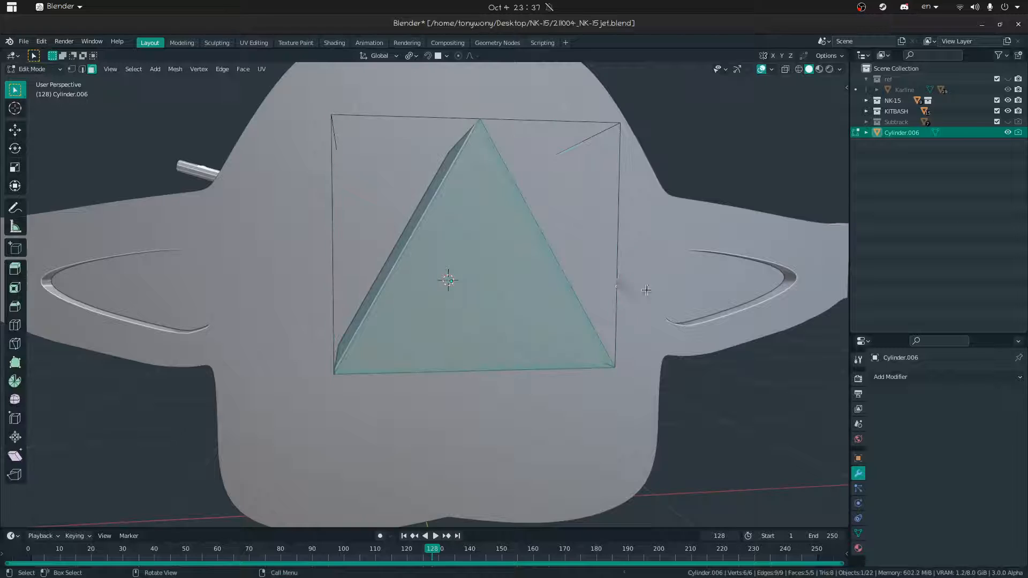
{"action": "middle_click_drag", "start_coordinate": [644, 275], "coordinate": [640, 274]}
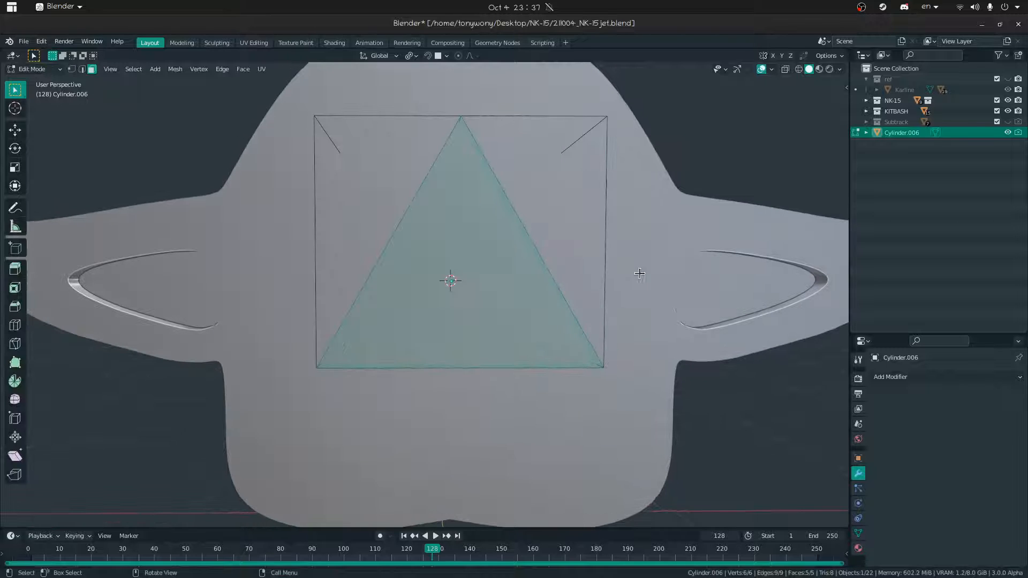
{"action": "left_click", "coordinate": [729, 272]}
{"action": "mouse_move", "coordinate": [578, 275]}
{"action": "middle_mouse_down"}
{"action": "mouse_move", "coordinate": [615, 260]}
{"action": "mouse_move", "coordinate": [603, 348]}
{"action": "mouse_move", "coordinate": [586, 288]}
{"action": "middle_mouse_up"}
{"action": "key", "text": "alt+s"}
{"action": "key", "text": "alt+s"}
{"action": "left_click", "coordinate": [609, 273]}
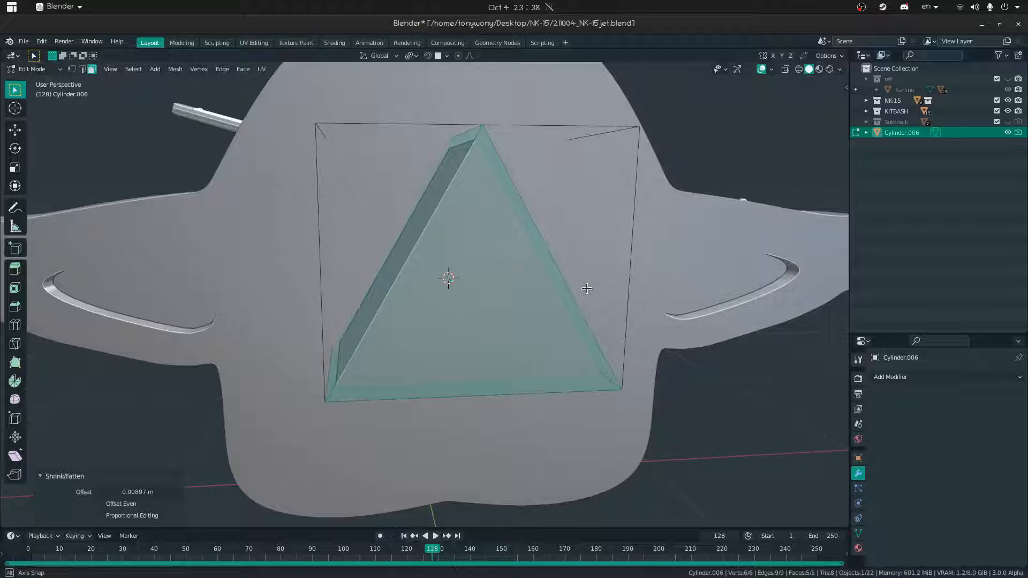
{"action": "key", "text": "Tab"}
- Move the enlarged prism along global Y into the front fuselage section's cut face
{"action": "middle_click_drag", "start_coordinate": [342, 310], "coordinate": [408, 289]}
{"action": "key", "text": "shift+grave"}
{"action": "key", "text": "s"}
{"action": "left_click", "coordinate": [421, 296]}
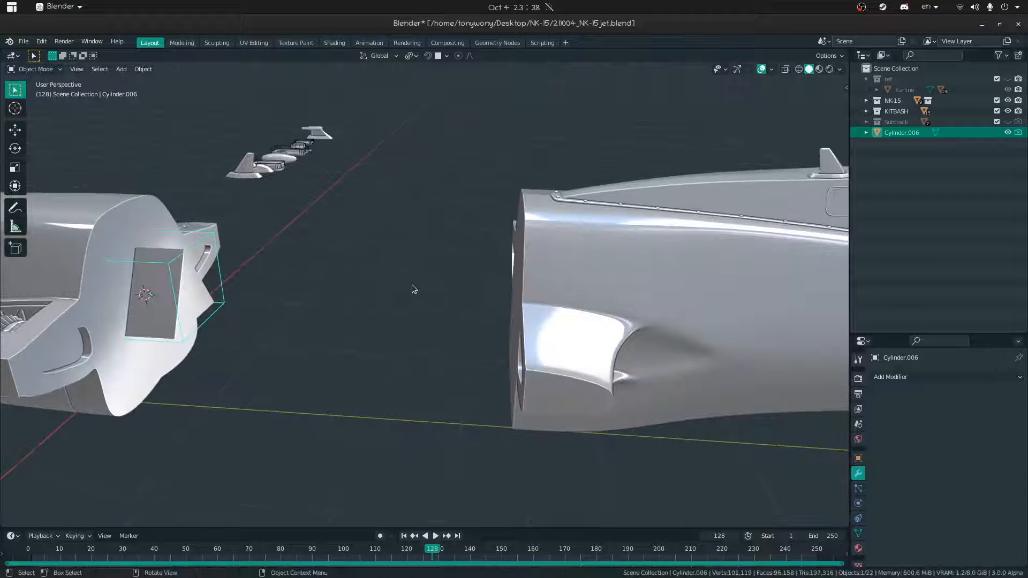
{"action": "key", "text": "g"}
{"action": "key", "text": "y"}
{"action": "left_click", "coordinate": [651, 309]}
{"action": "middle_click_drag", "start_coordinate": [651, 309], "coordinate": [652, 303]}
{"action": "key", "text": "g"}
{"action": "key", "text": "y"}
{"action": "left_click", "coordinate": [673, 293]}
{"action": "middle_click_drag", "start_coordinate": [675, 291], "coordinate": [678, 319]}
- Cut a triangular socket into the front fuselage section with a Boolean Difference using the enlarged prism
{"action": "left_click", "coordinate": [585, 251], "text": "shift"}
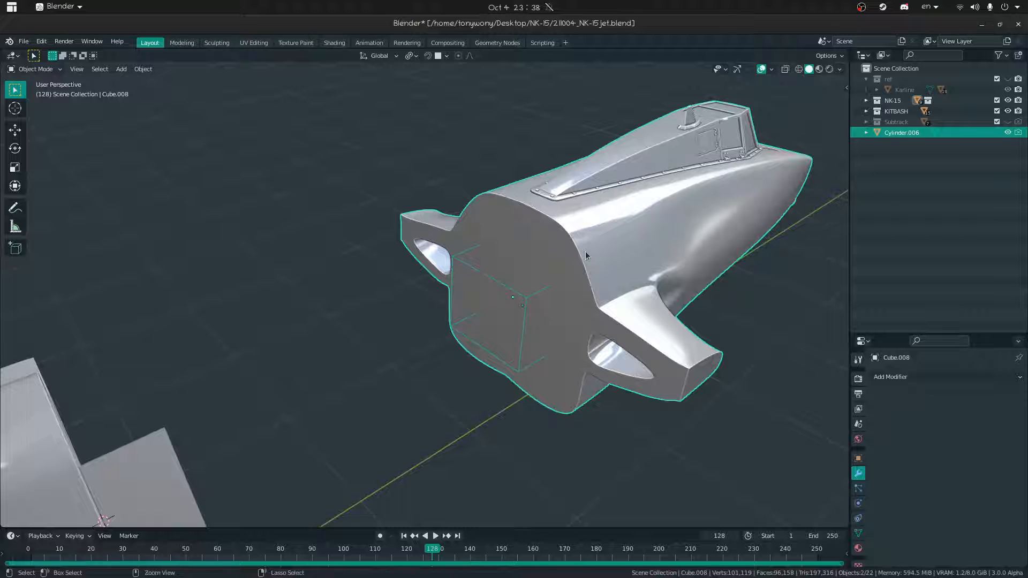
{"action": "key", "text": "ctrl+KP_Subtract"}
{"action": "middle_click_drag", "start_coordinate": [585, 255], "coordinate": [467, 295]}
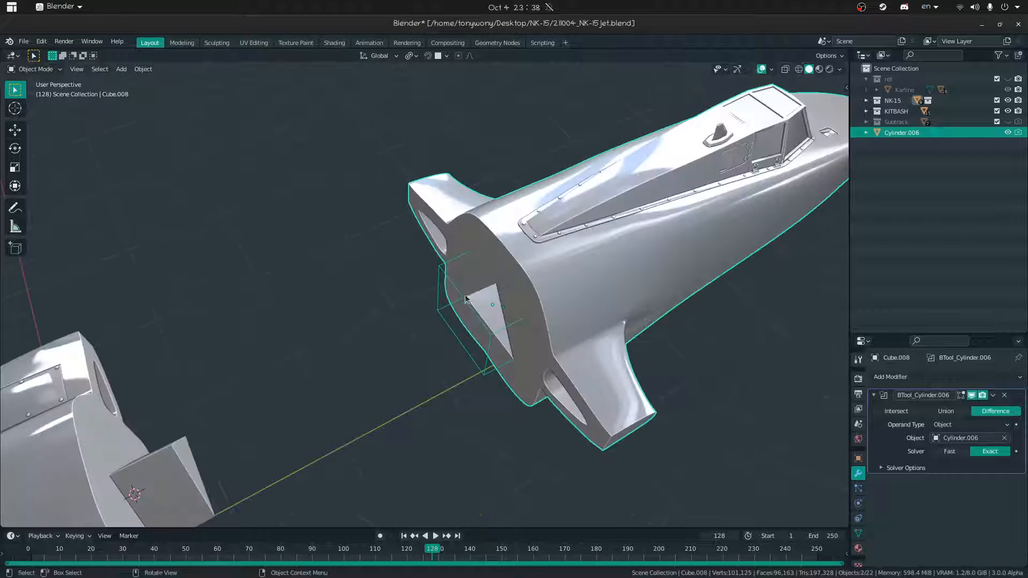
- Shift the prism cutter about -0.094 m along Y to deepen the triangular socket
{"action": "left_click", "coordinate": [467, 295]}
{"action": "key", "text": "g"}
{"action": "key", "text": "y"}
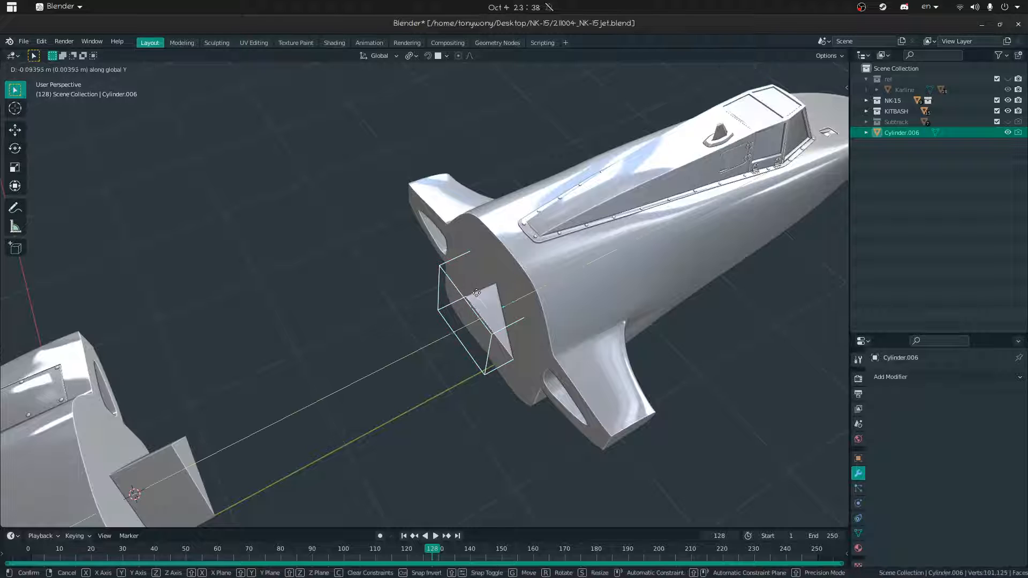
{"action": "left_click", "coordinate": [474, 293]}
{"action": "middle_click_drag", "start_coordinate": [474, 294], "coordinate": [553, 278]}
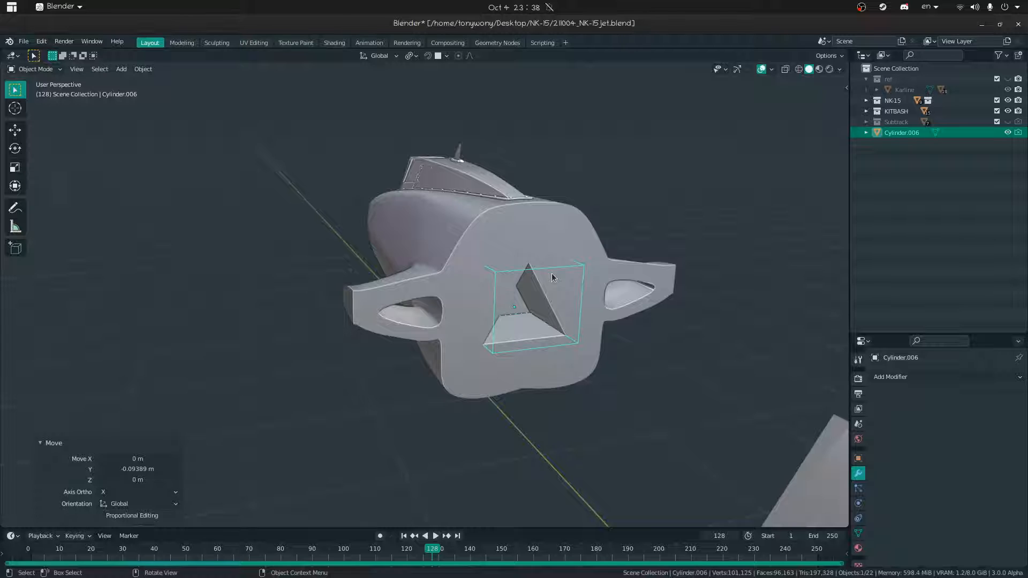
- Apply the Difference modifier on the front fuselage section and delete the prism cutter
{"action": "left_click", "coordinate": [559, 228], "text": "shift"}
{"action": "key", "text": "ctrl+KP_Subtract"}
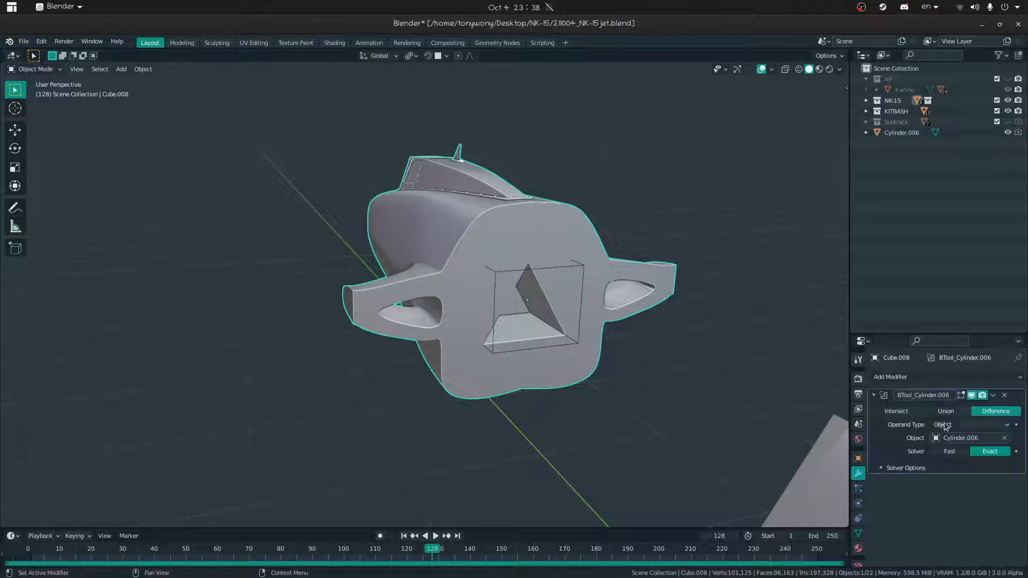
{"action": "key", "text": "ctrl+a"}
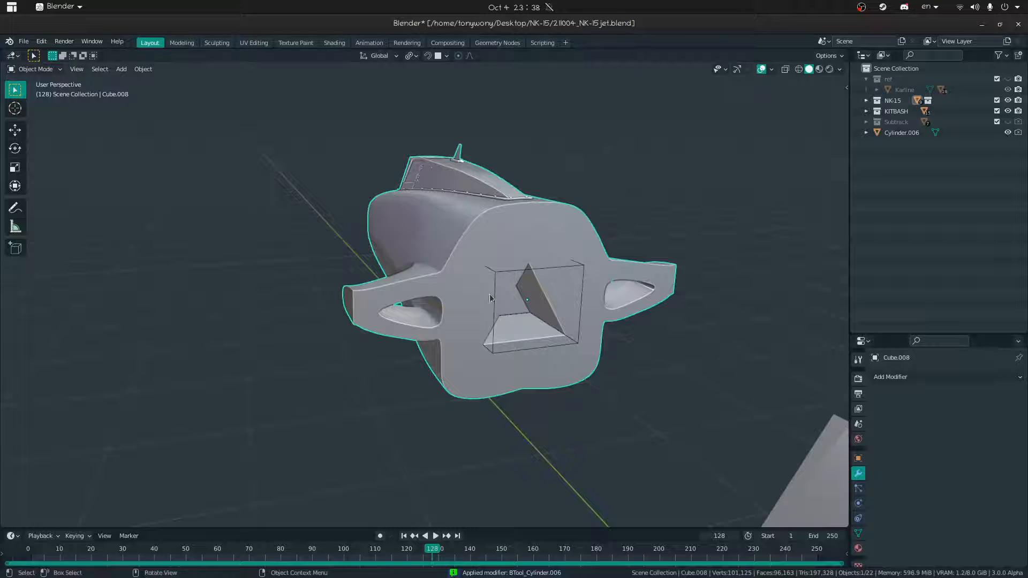
{"action": "left_click", "coordinate": [507, 271]}
{"action": "key", "text": "Delete"}
- Move the front fuselage section about 2.65 m along Y to bring it against the rear section
{"action": "key", "text": "shift+grave"}
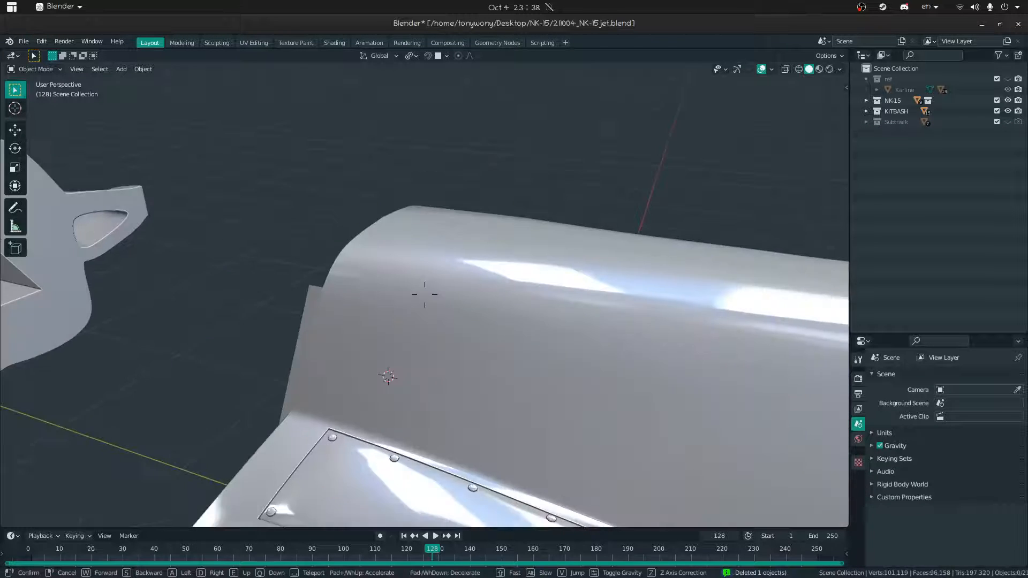
{"action": "left_click", "coordinate": [362, 289]}
{"action": "left_click", "coordinate": [358, 288]}
{"action": "key", "text": "g"}
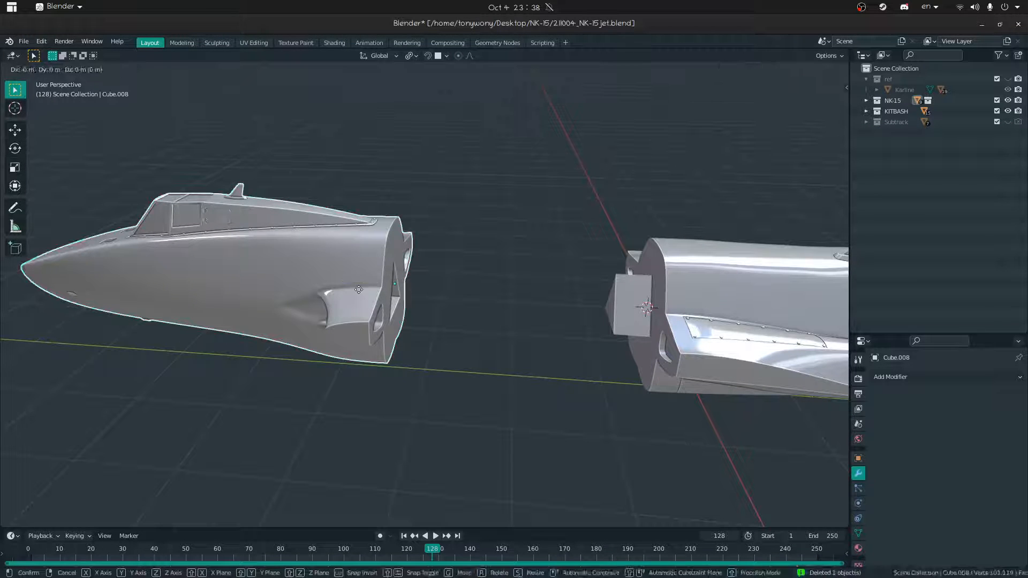
{"action": "key", "text": "y"}
{"action": "left_click", "coordinate": [642, 297]}
{"action": "middle_click_drag", "start_coordinate": [629, 293], "coordinate": [577, 276]}
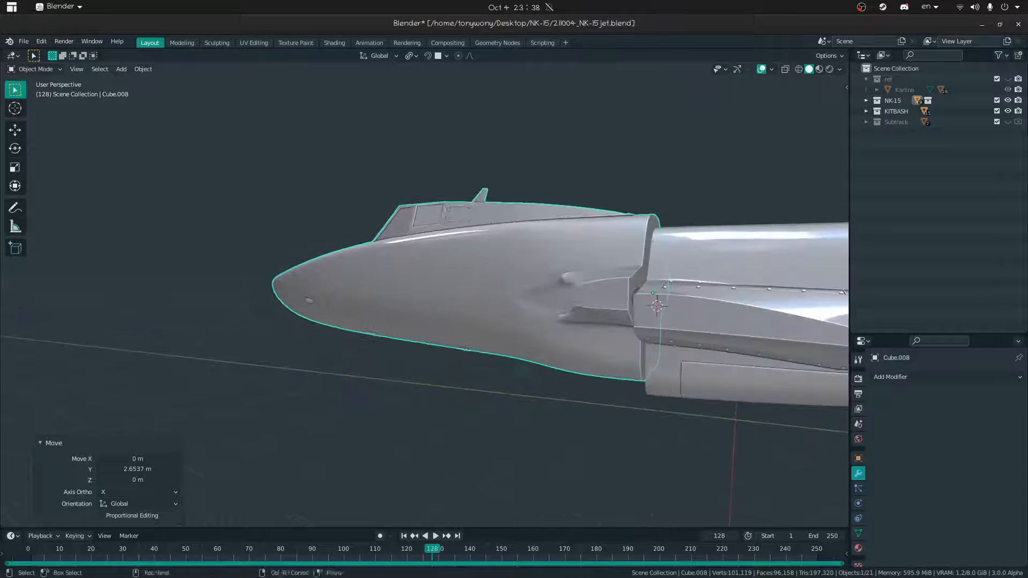
- Inspect the overlapping joint and move the front fuselage section about -0.307 m along Y
{"action": "key", "text": "shift+grave"}
{"action": "key", "text": "w"}
{"action": "key", "text": "w"}
{"action": "key", "text": "s"}
{"action": "key", "text": "w"}
{"action": "key", "text": "s"}
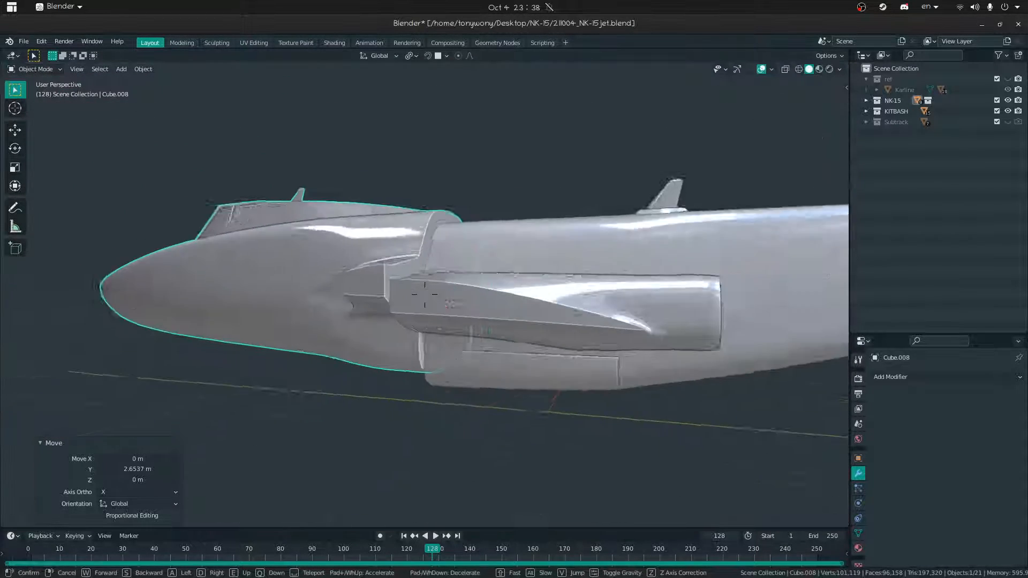
{"action": "left_click", "coordinate": [424, 295]}
{"action": "middle_click_drag", "start_coordinate": [424, 295], "coordinate": [465, 294]}
{"action": "key", "text": "g"}
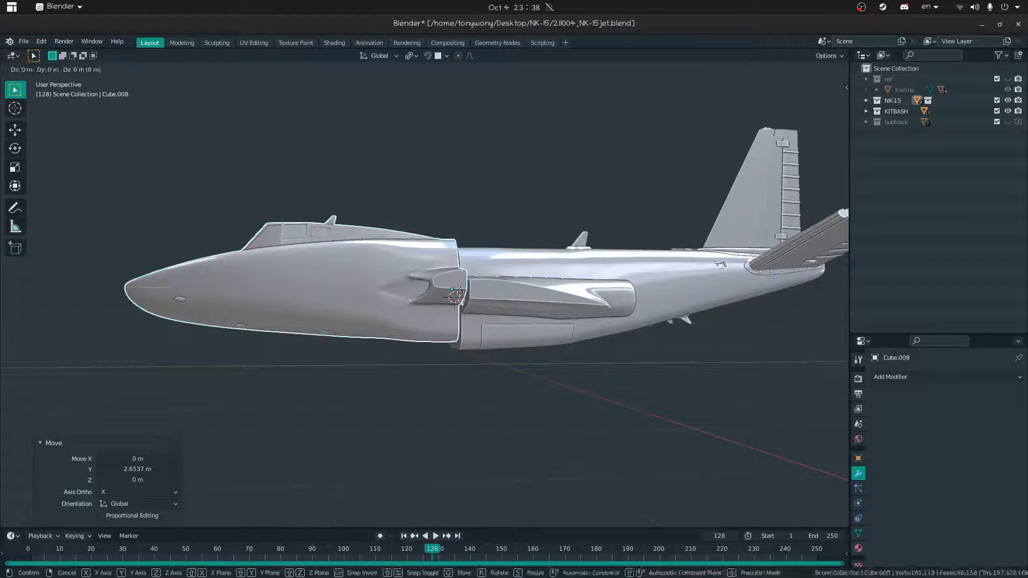
{"action": "key", "text": "y"}
{"action": "left_click", "coordinate": [425, 291]}
- Try to pull the front fuselage section away from the rear section along Y
{"action": "scroll", "coordinate": [425, 291], "scroll_direction": "up", "scroll_amount": 3}
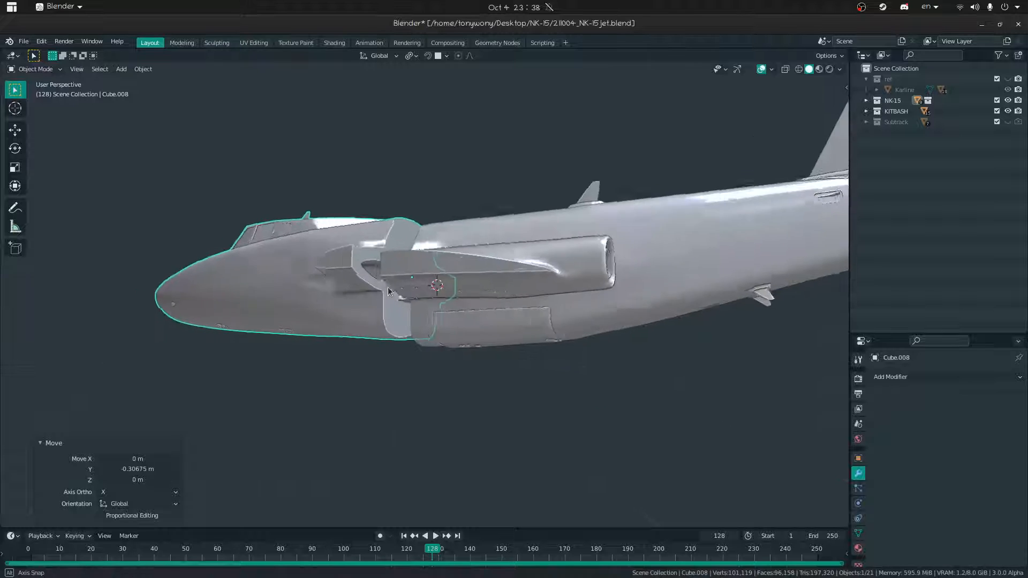
{"action": "key", "text": "g"}
{"action": "key", "text": "y"}
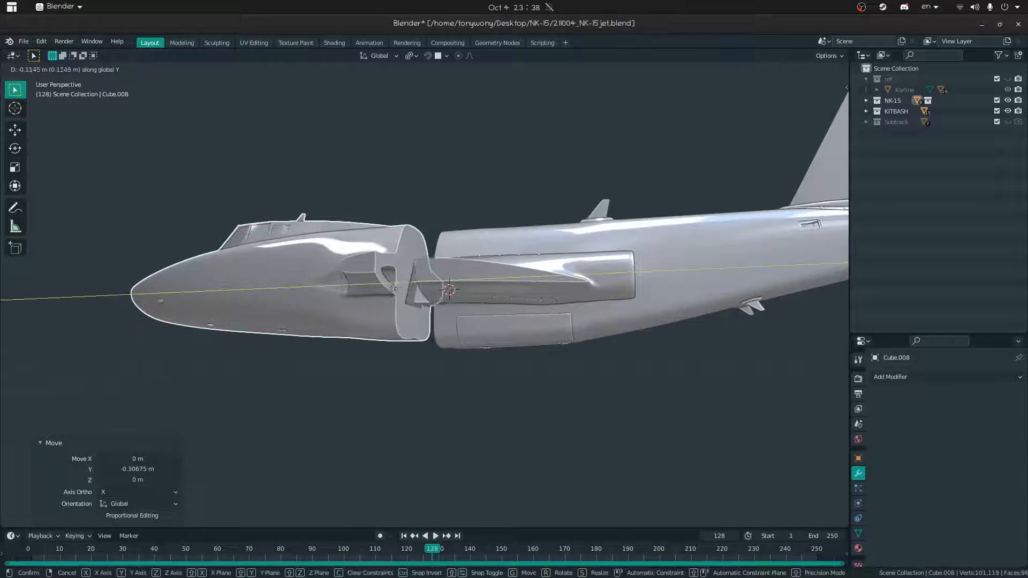
{"action": "left_click", "coordinate": [420, 301]}
- Undo the front fuselage moves, the cutter deletion and the applied modifier, restoring the live Difference boolean on the front section
{"action": "key", "text": "ctrl+z"}
{"action": "key", "text": "ctrl+z"}
{"action": "key", "text": "ctrl+z"}
{"action": "key", "text": "ctrl+z"}
{"action": "key", "text": "ctrl+z"}
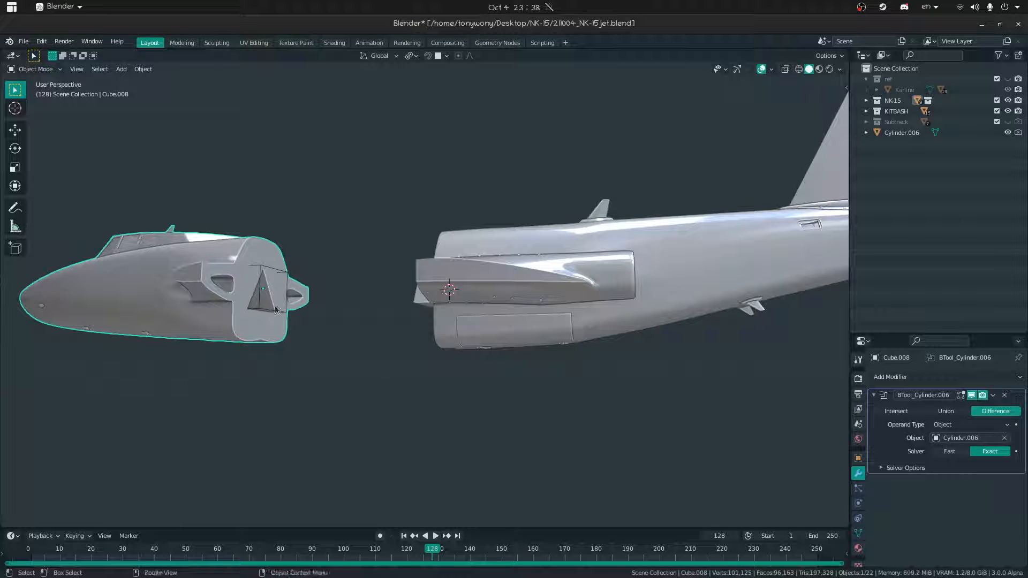
{"action": "key", "text": "ctrl+z"}
{"action": "key", "text": "ctrl+shift+z"}
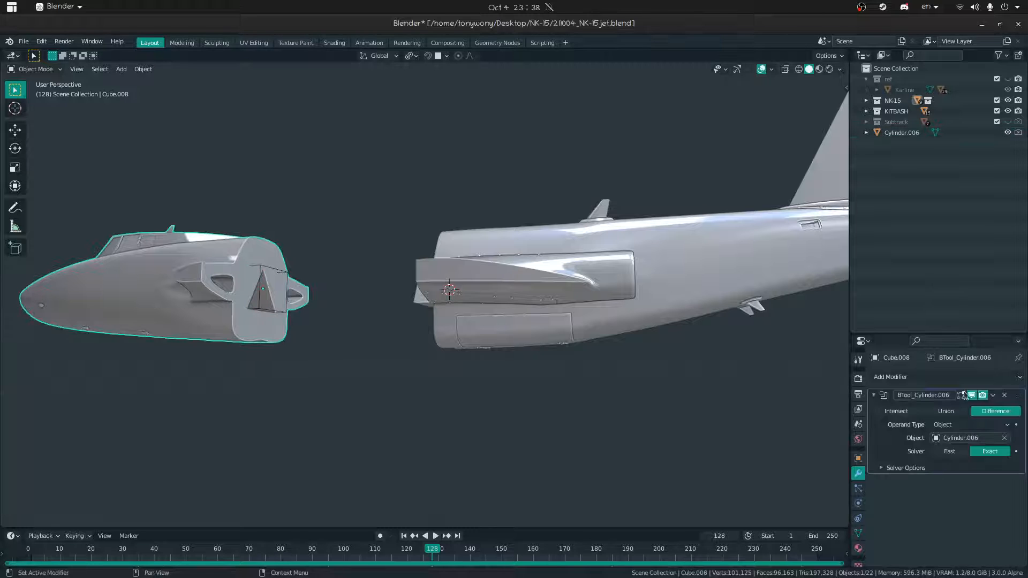
- Remove the Difference modifier from the front fuselage section and move the prism cutter along Y onto the rear section's peg
{"action": "left_click", "coordinate": [1003, 395]}
{"action": "left_click", "coordinate": [269, 304]}
{"action": "middle_click_drag", "start_coordinate": [258, 309], "coordinate": [287, 344]}
{"action": "key", "text": "g"}
{"action": "key", "text": "y"}
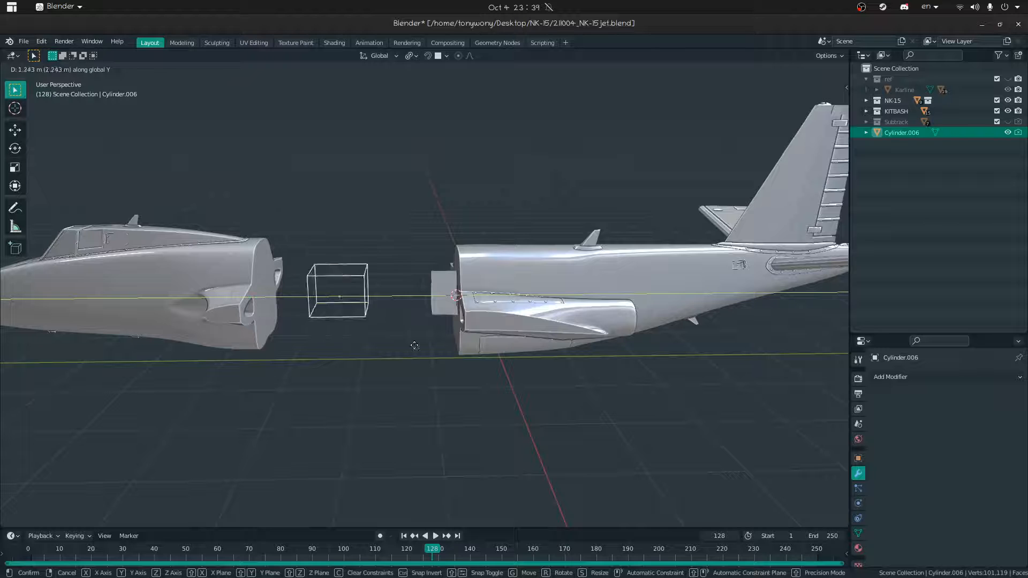
{"action": "left_click", "coordinate": [492, 348]}
- Snap the front fuselage section to the 3D cursor and pull it back along negative Y, leaving a gap before the rear section
{"action": "left_click", "coordinate": [265, 300]}
{"action": "key", "text": "shift+s"}
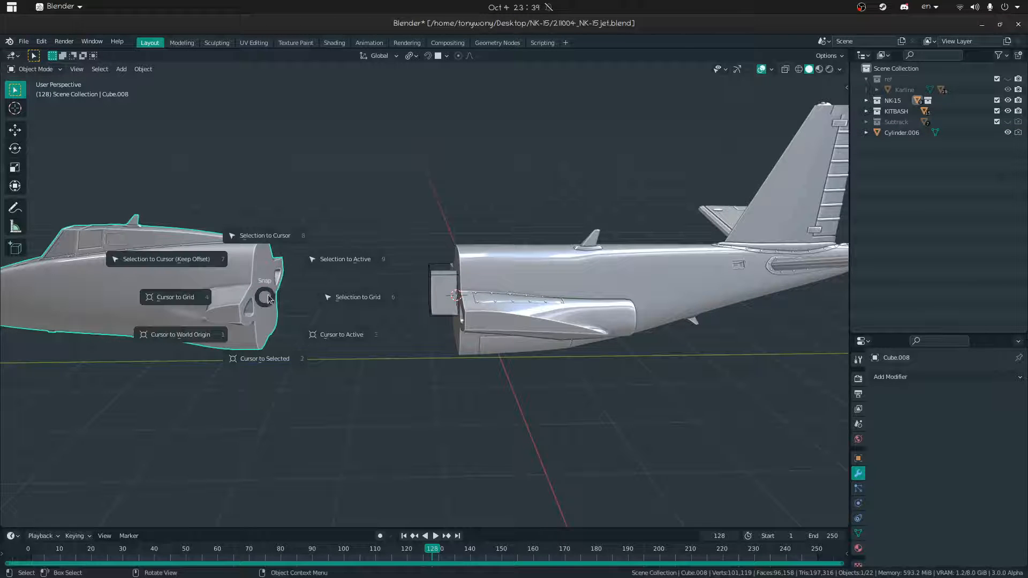
{"action": "left_click", "coordinate": [265, 236]}
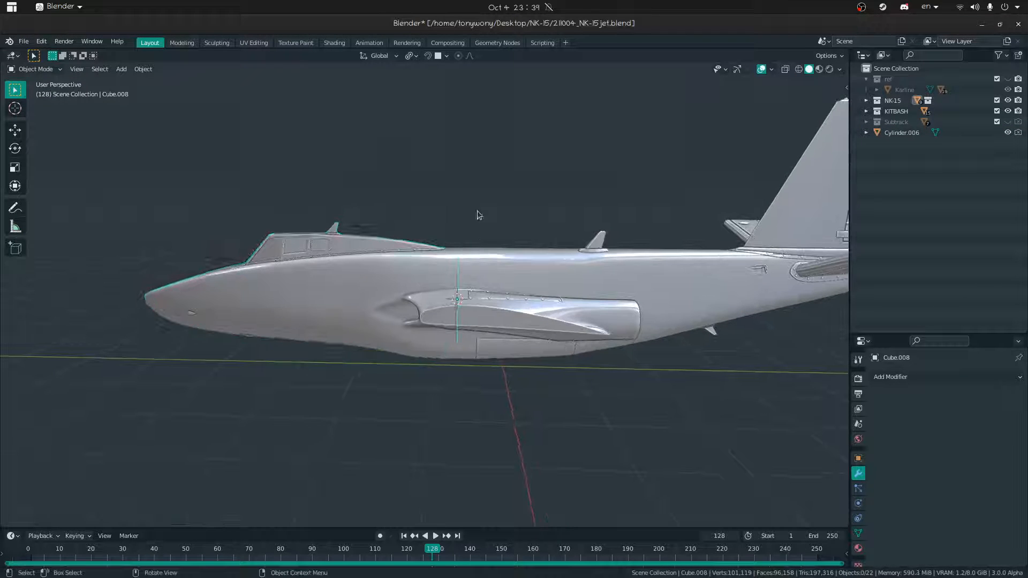
{"action": "middle_click_drag", "start_coordinate": [438, 246], "coordinate": [408, 274]}
{"action": "key", "text": "g"}
{"action": "key", "text": "y"}
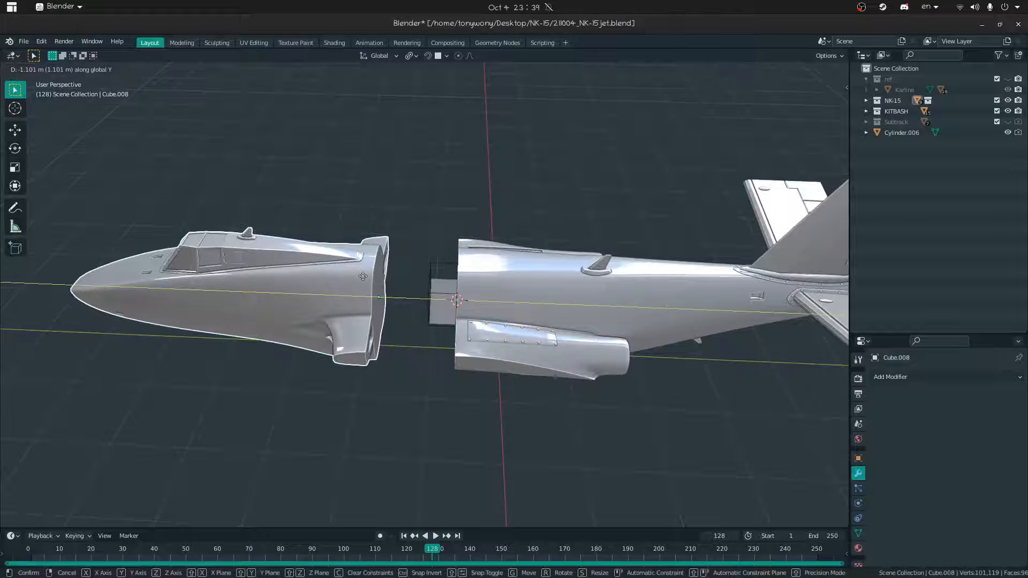
{"action": "left_click", "coordinate": [396, 273]}
- Move the prism cutter along Y into the front fuselage's open end and subtract it from that section with a Difference boolean
{"action": "left_click", "coordinate": [434, 268]}
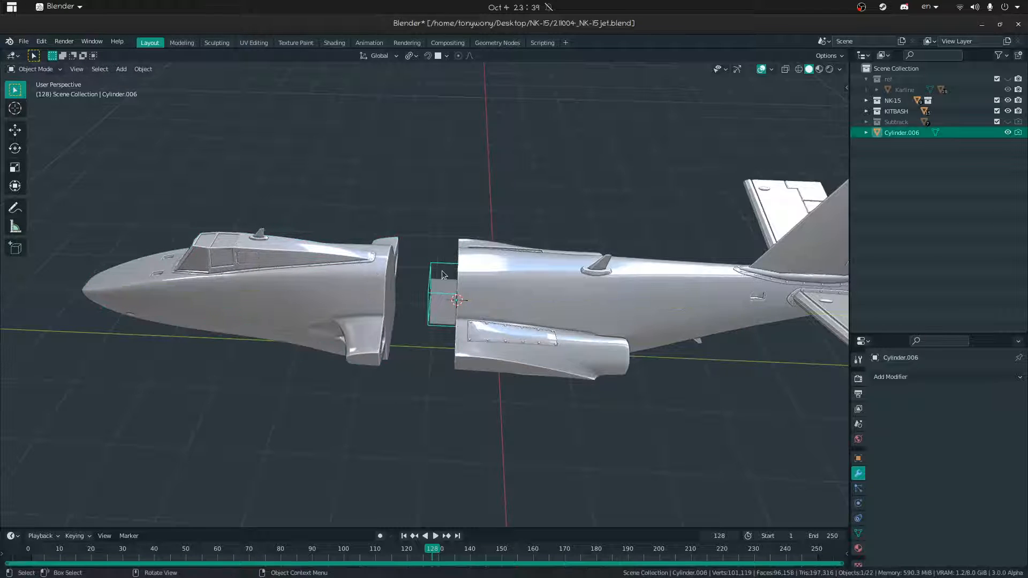
{"action": "key", "text": "g"}
{"action": "key", "text": "y"}
{"action": "left_click", "coordinate": [374, 277]}
{"action": "left_click", "coordinate": [364, 290]}
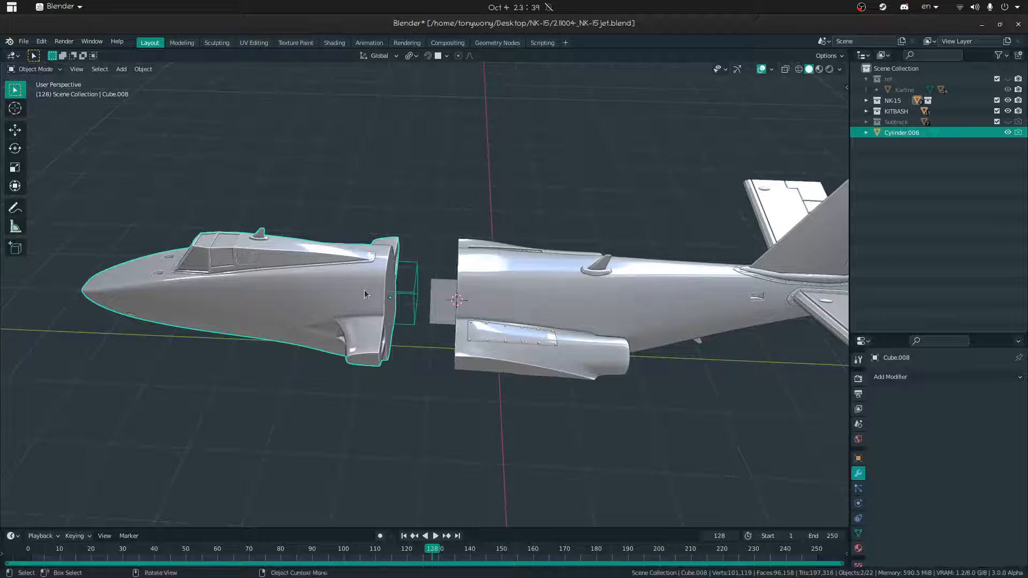
{"action": "key", "text": "ctrl+shift+minus"}
{"action": "middle_click_drag", "start_coordinate": [364, 290], "coordinate": [395, 309]}
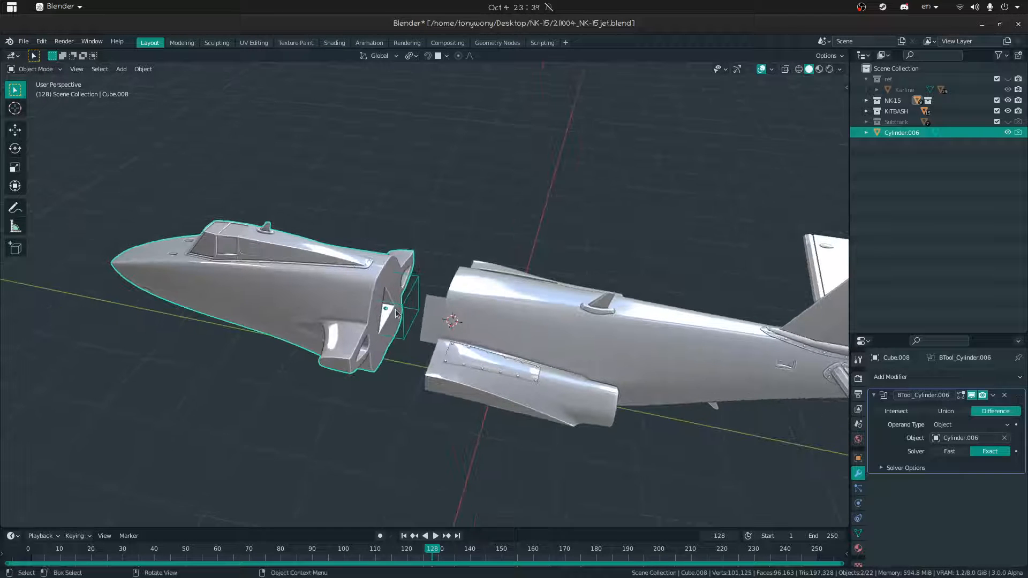
- Shift the prism cutter about -0.101 m along Y and fine-tune its Y position to adjust the socket's depth
{"action": "left_click", "coordinate": [401, 309]}
{"action": "key", "text": "g"}
{"action": "key", "text": "y"}
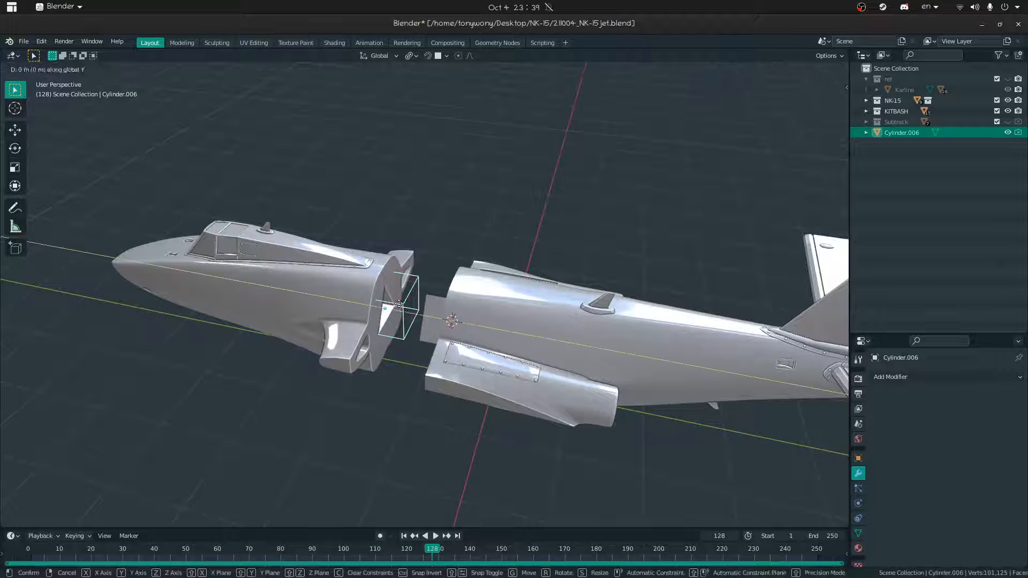
{"action": "left_click", "coordinate": [397, 303]}
{"action": "middle_click_drag", "start_coordinate": [394, 265], "coordinate": [321, 316]}
{"action": "middle_click_drag", "start_coordinate": [389, 330], "coordinate": [422, 316]}
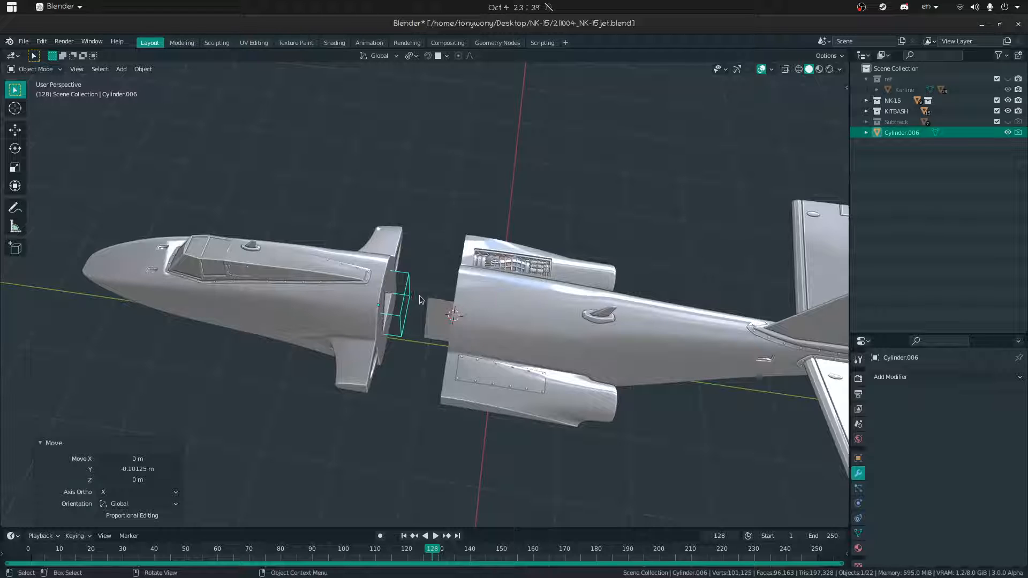
{"action": "left_click", "coordinate": [403, 300]}
{"action": "left_click", "coordinate": [403, 301]}
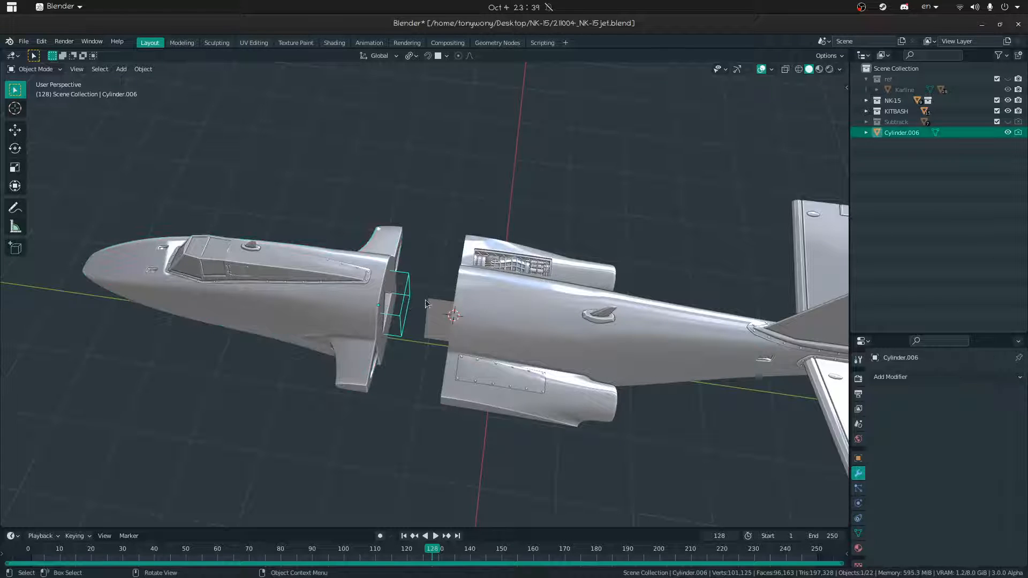
{"action": "key", "text": "g"}
{"action": "key", "text": "y"}
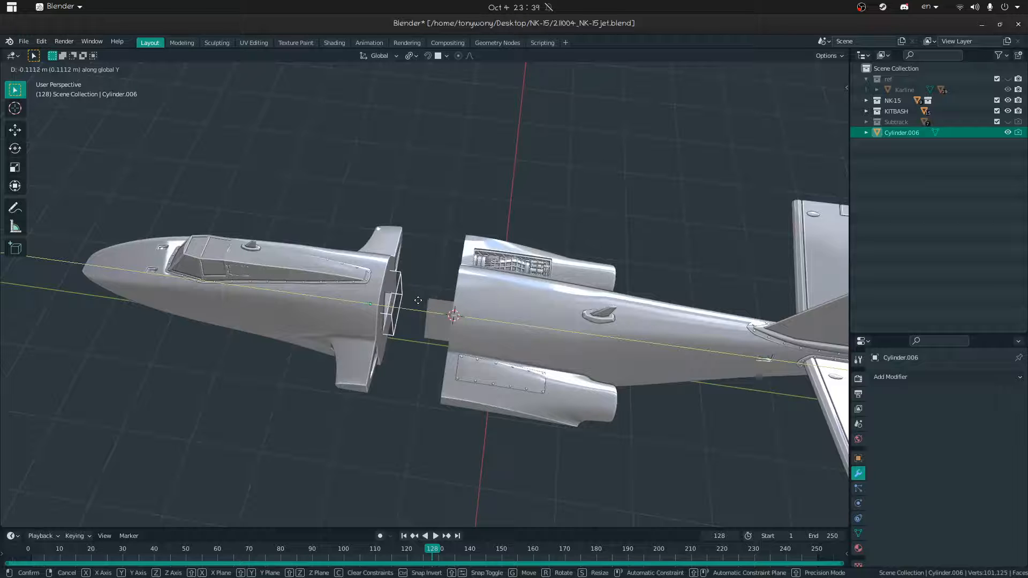
{"action": "left_click", "coordinate": [434, 223]}
{"action": "middle_click_drag", "start_coordinate": [434, 224], "coordinate": [315, 291]}
- Apply the Difference modifier on the front fuselage section
{"action": "left_click", "coordinate": [354, 287]}
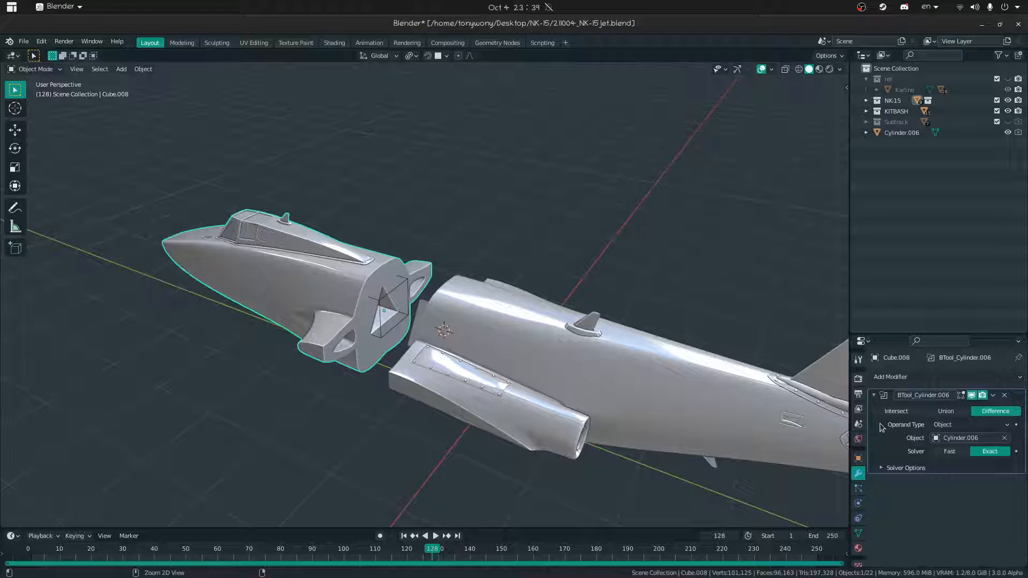
{"action": "key", "text": "ctrl+a"}
{"action": "left_click", "coordinate": [381, 298]}
{"action": "key", "text": "g"}
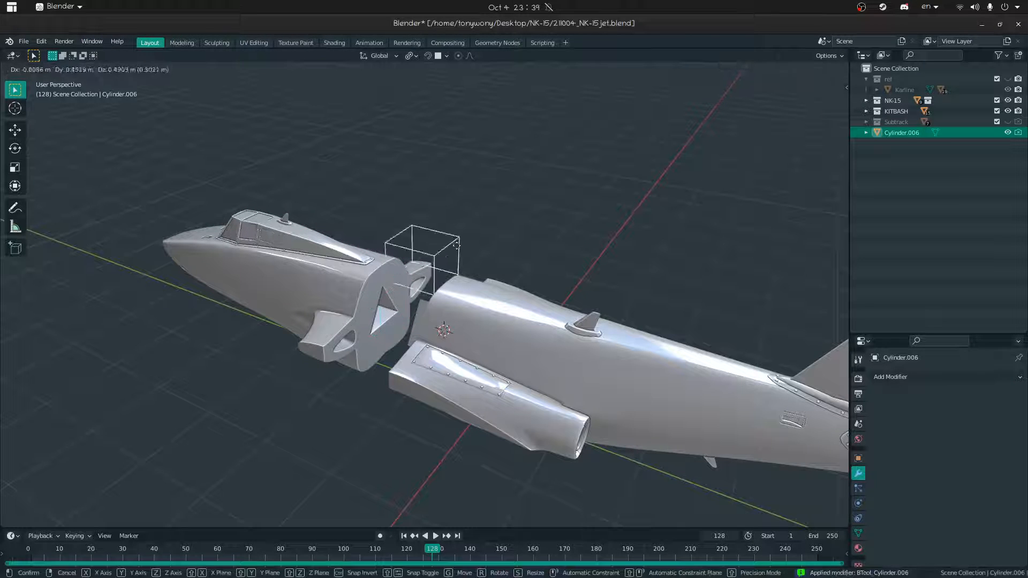
{"action": "right_click", "coordinate": [415, 231]}
- Hide the turbine hull on the rear fuselage section
{"action": "middle_click_drag", "start_coordinate": [525, 316], "coordinate": [334, 281]}
{"action": "middle_click_drag", "start_coordinate": [428, 282], "coordinate": [535, 250]}
{"action": "middle_click_drag", "start_coordinate": [419, 338], "coordinate": [409, 269]}
{"action": "left_click", "coordinate": [393, 249]}
{"action": "key", "text": "g"}
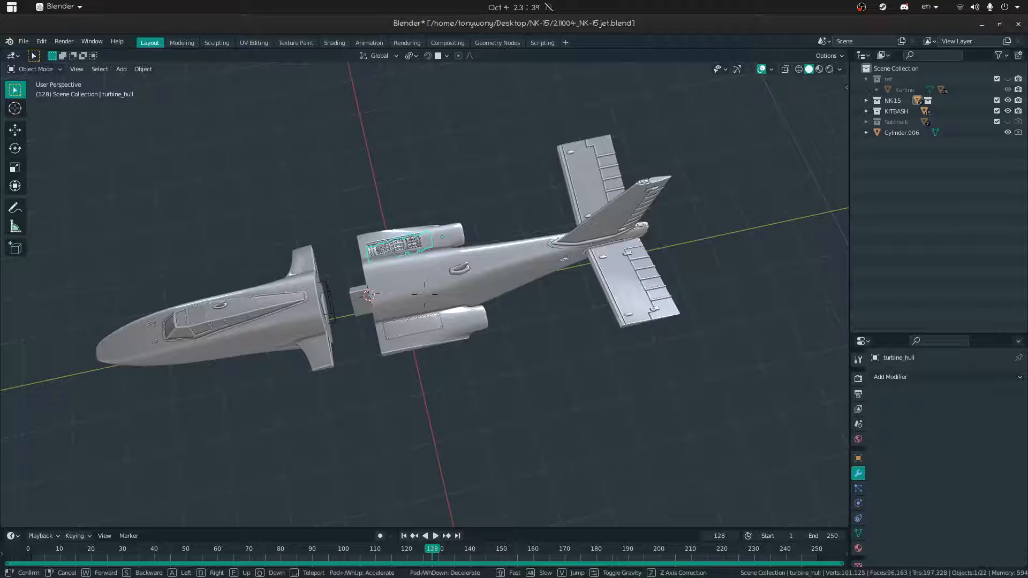
{"action": "scroll", "coordinate": [411, 273], "scroll_direction": "up", "scroll_amount": 2}
{"action": "right_click", "coordinate": [426, 294]}
{"action": "key", "text": "h"}
- Hide the prism cutter and inspect the triangular peg on the rear fuselage section
{"action": "middle_click_drag", "start_coordinate": [438, 294], "coordinate": [238, 225]}
{"action": "middle_click_drag", "start_coordinate": [239, 356], "coordinate": [348, 341]}
{"action": "left_click", "coordinate": [311, 366]}
{"action": "key", "text": "h"}
{"action": "key", "text": "shift+grave"}
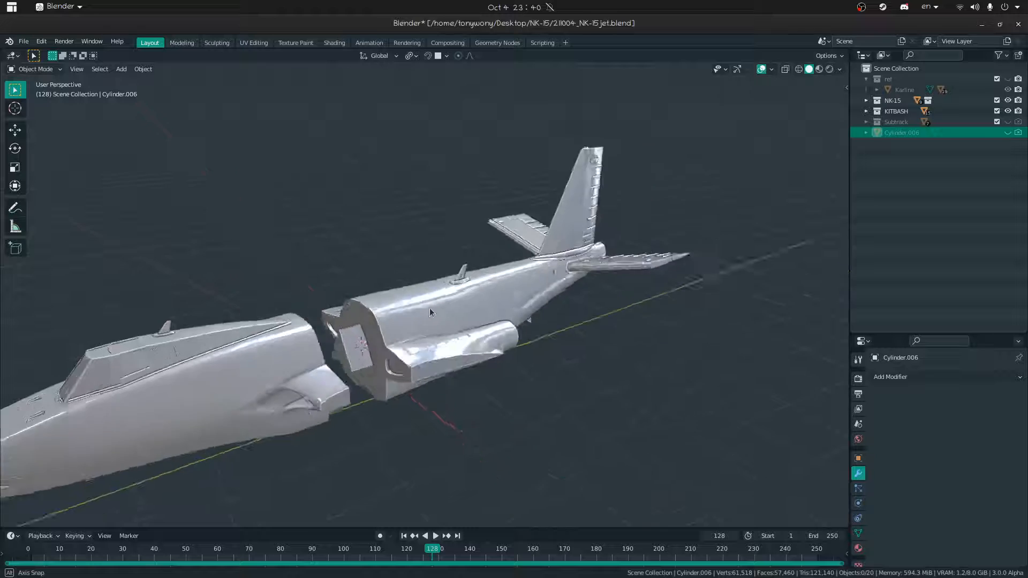
{"action": "key", "text": "w"}
{"action": "key", "text": "s"}
{"action": "left_click", "coordinate": [424, 295]}
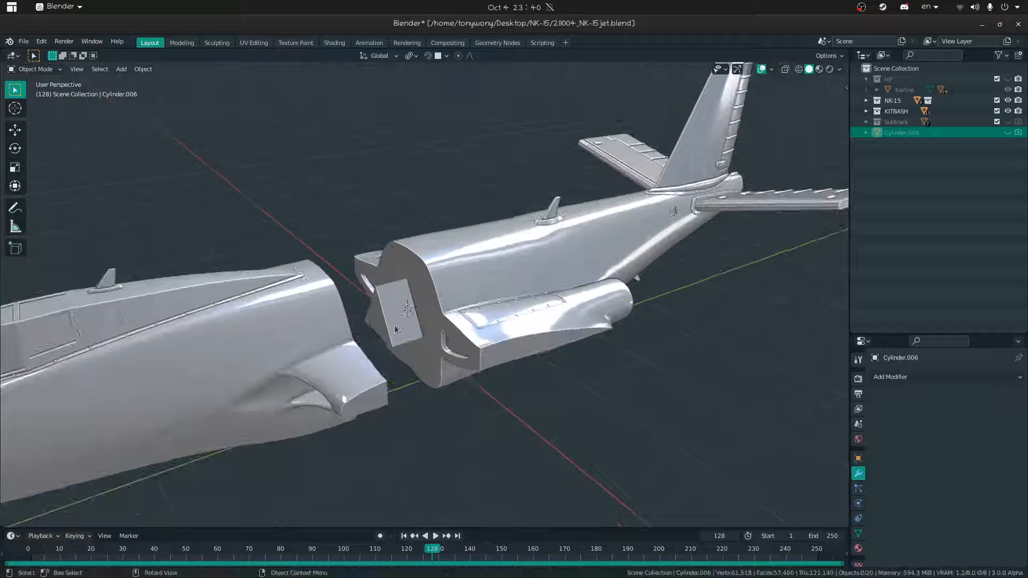
{"action": "left_click", "coordinate": [383, 316]}
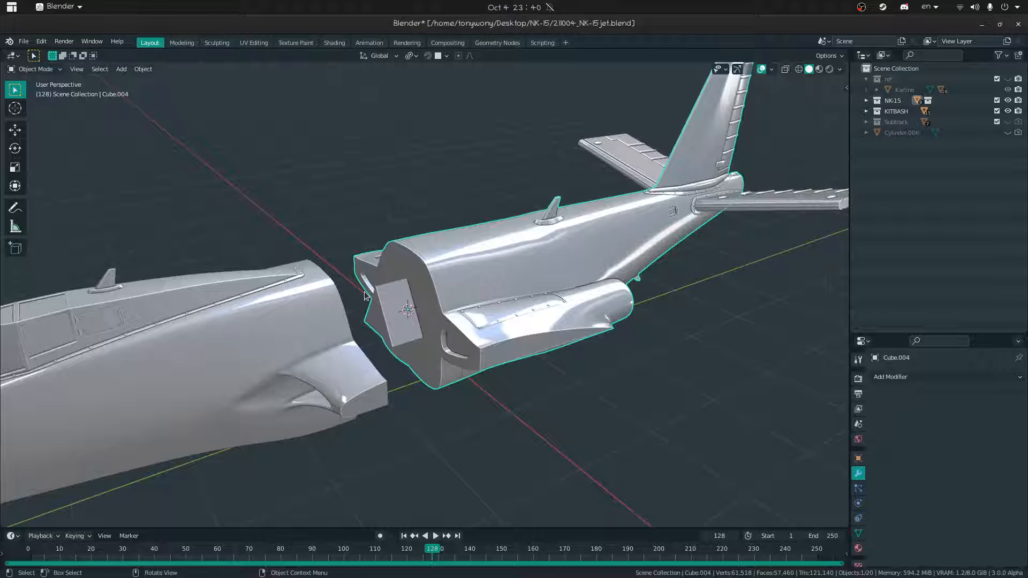
{"action": "middle_click_drag", "start_coordinate": [397, 282], "coordinate": [313, 265]}
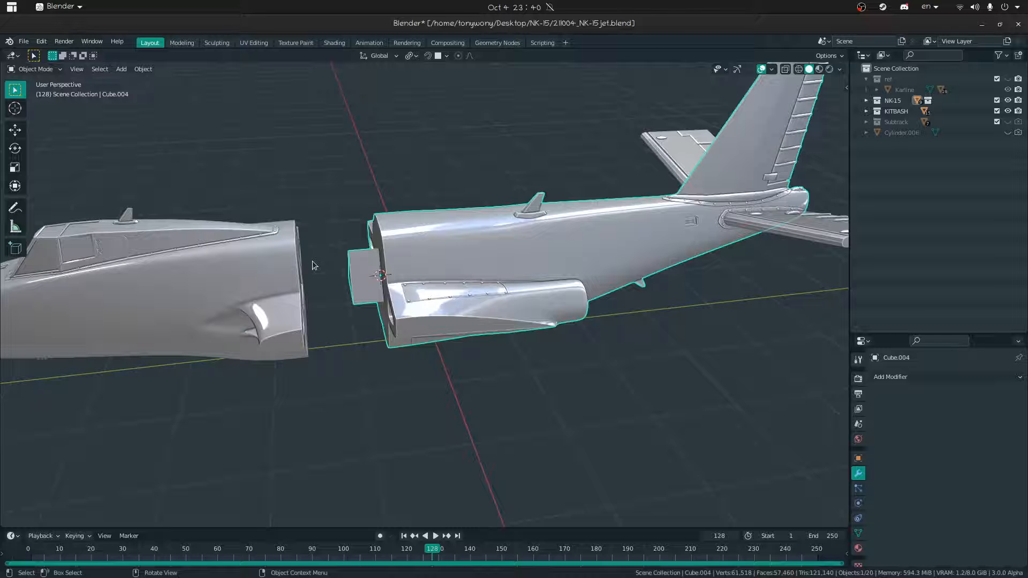
- Unhide all hidden objects and hide both main wings
{"action": "key", "text": "alt+h"}
{"action": "left_click", "coordinate": [312, 262]}
{"action": "left_click", "coordinate": [417, 178]}
{"action": "key", "text": "h"}
{"action": "left_click", "coordinate": [422, 359]}
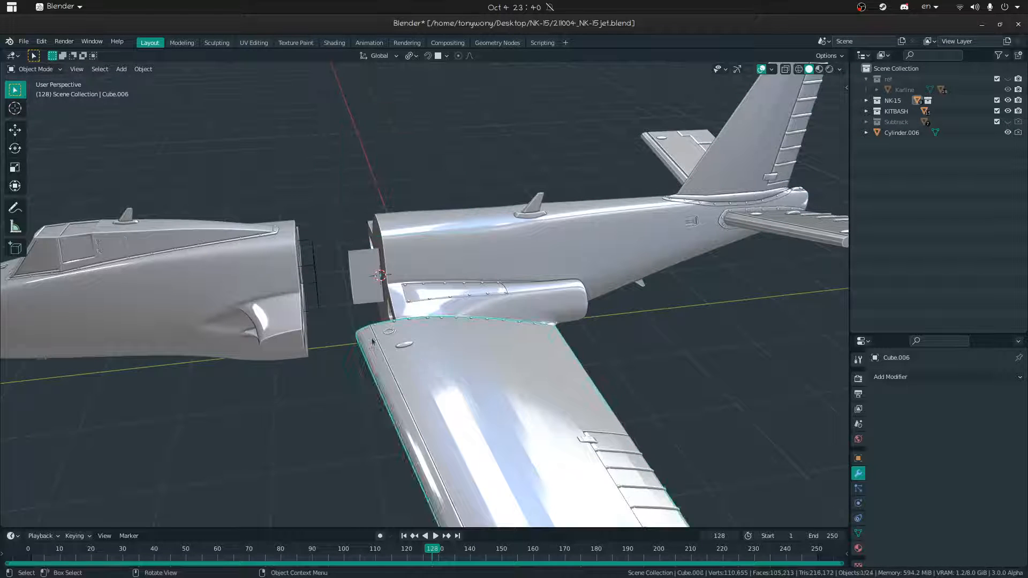
{"action": "key", "text": "h"}
- Move the prism cutter just over 1 m along Y so it encloses the rear section's triangular peg
{"action": "left_click", "coordinate": [316, 254]}
{"action": "key", "text": "shift+grave"}
{"action": "key", "text": "w"}
{"action": "left_click", "coordinate": [424, 298]}
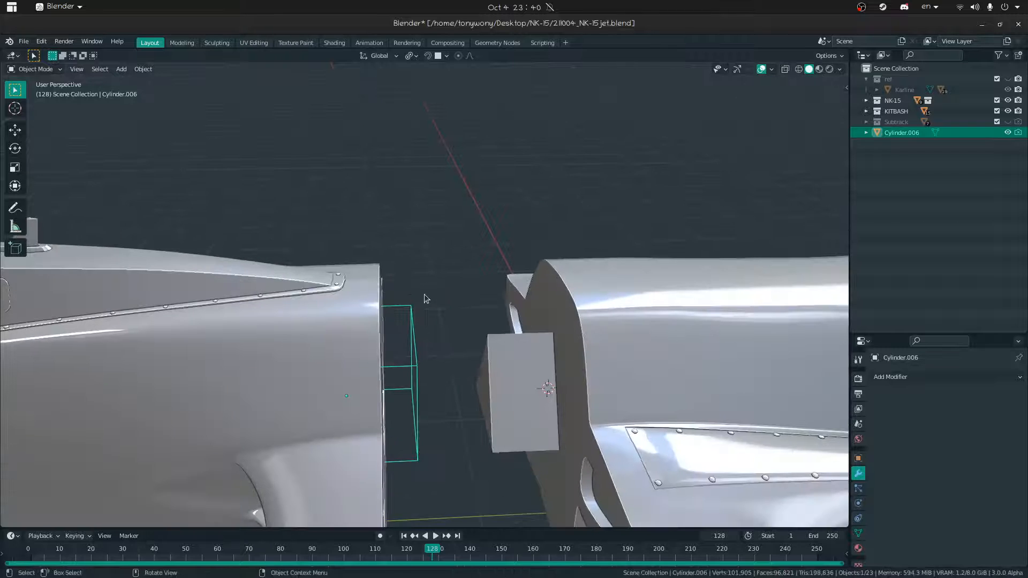
{"action": "key", "text": "g"}
{"action": "key", "text": "y"}
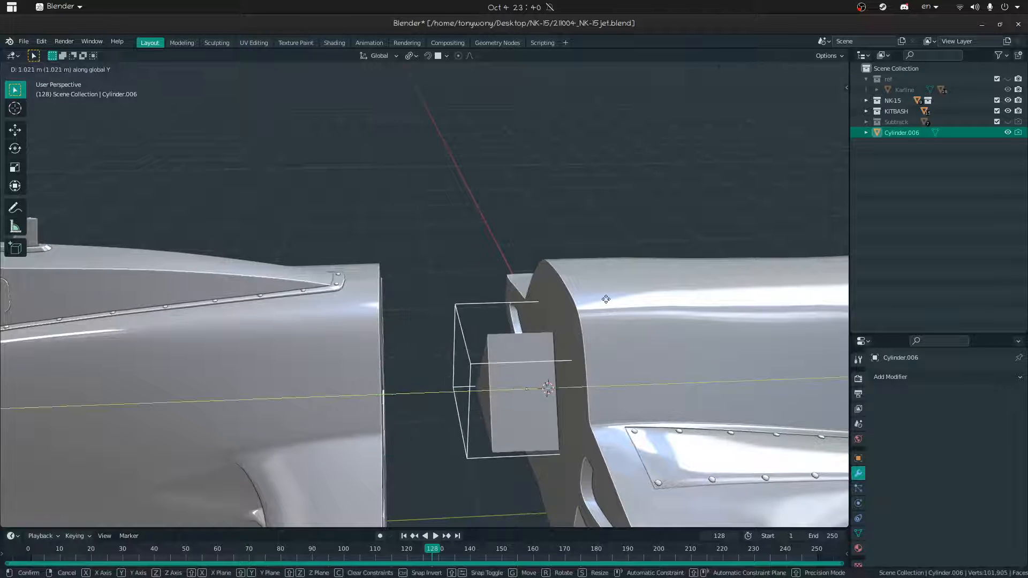
{"action": "left_click", "coordinate": [618, 298]}
- Subtract the prism cutter from the rear fuselage section with a Difference boolean and apply the modifier
{"action": "left_click", "coordinate": [586, 343]}
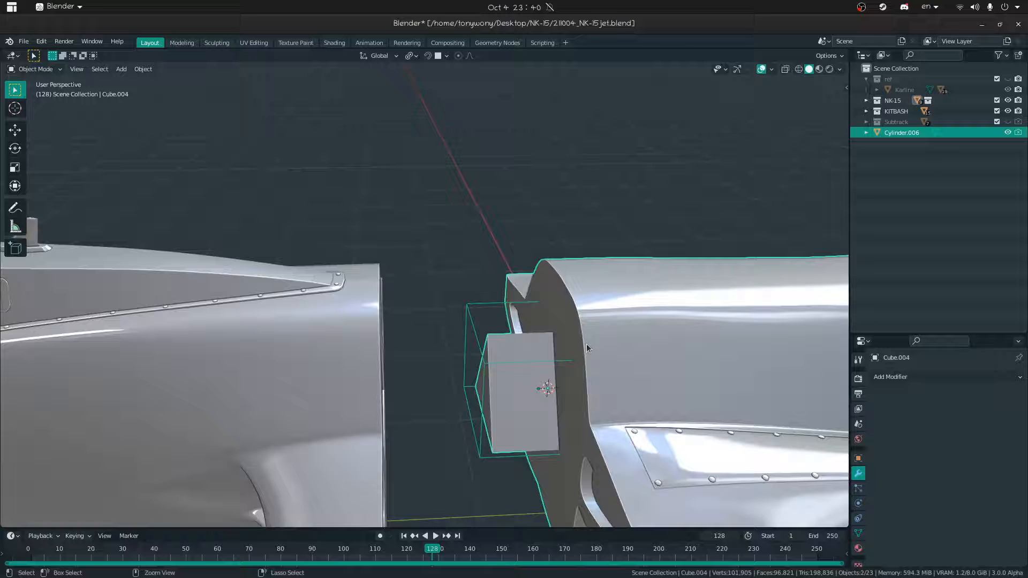
{"action": "key", "text": "ctrl+minus"}
{"action": "key", "text": "shift+grave"}
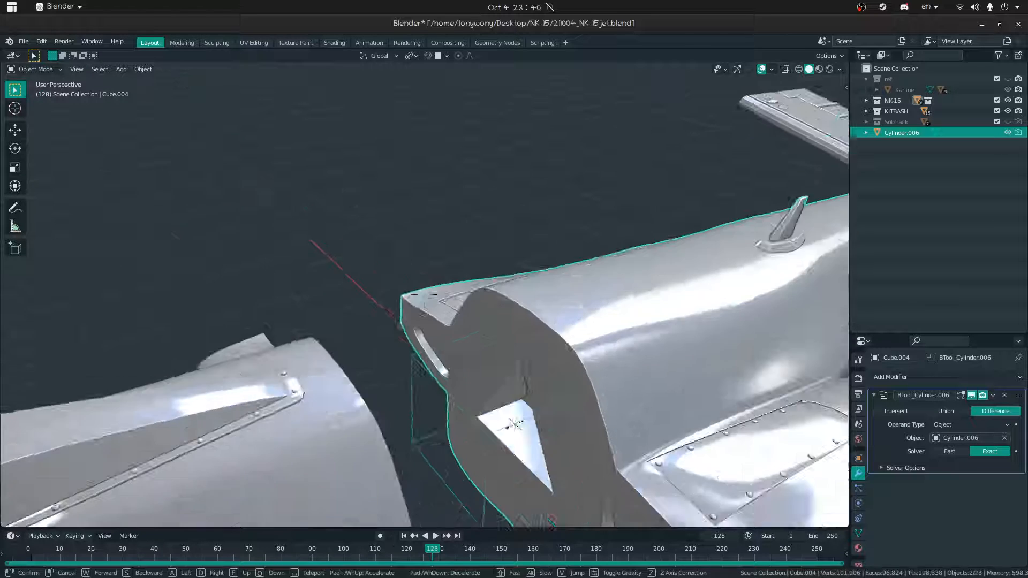
{"action": "key", "text": "s"}
{"action": "key", "text": "w"}
{"action": "left_click", "coordinate": [424, 295]}
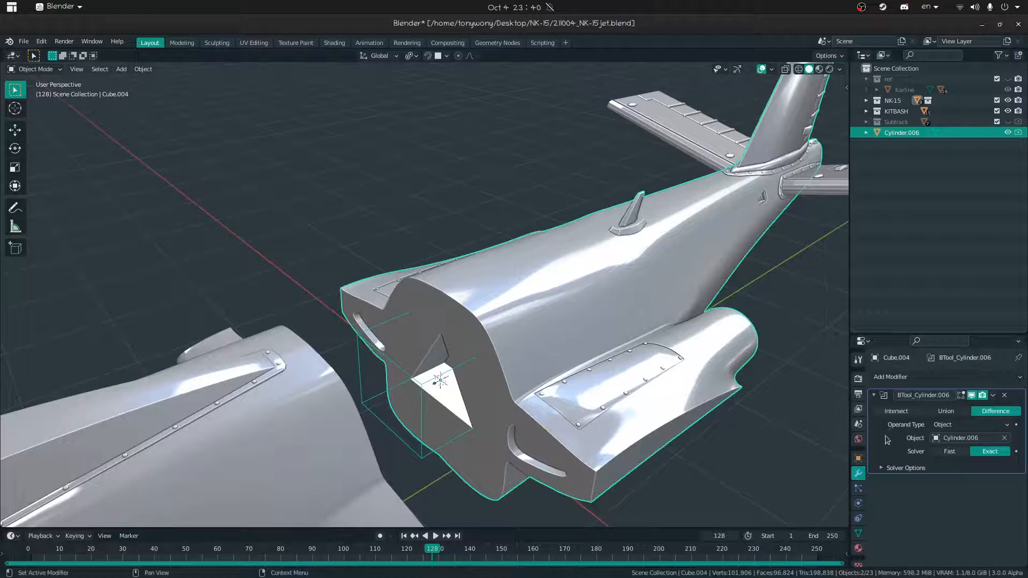
{"action": "key", "text": "ctrl+a"}
{"action": "left_click", "coordinate": [446, 399]}
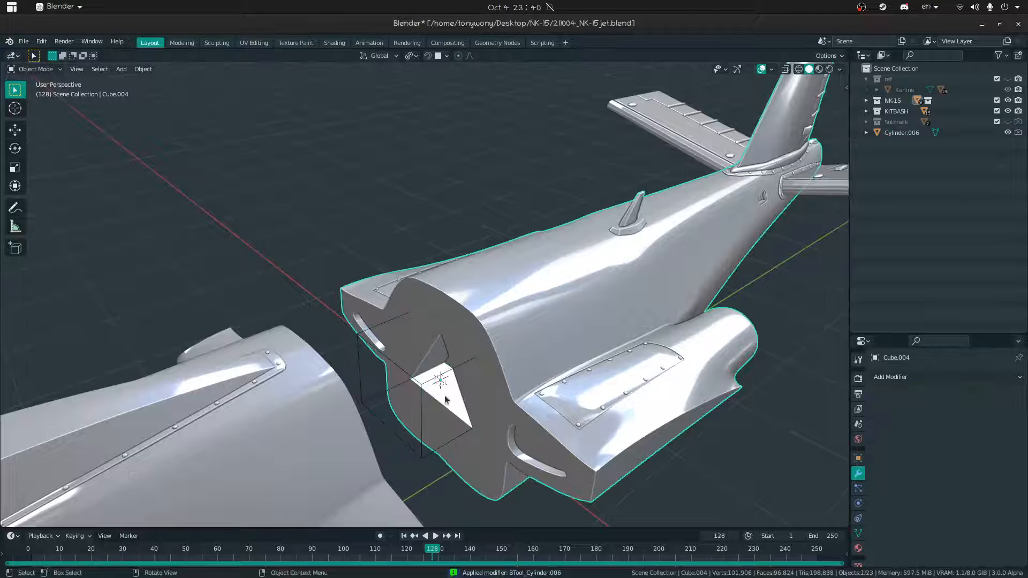
- Move the front fuselage section further along negative Y, widening the gap to the rear section
{"action": "left_click", "coordinate": [421, 377]}
{"action": "key", "text": "shift+grave"}
{"action": "key", "text": "s"}
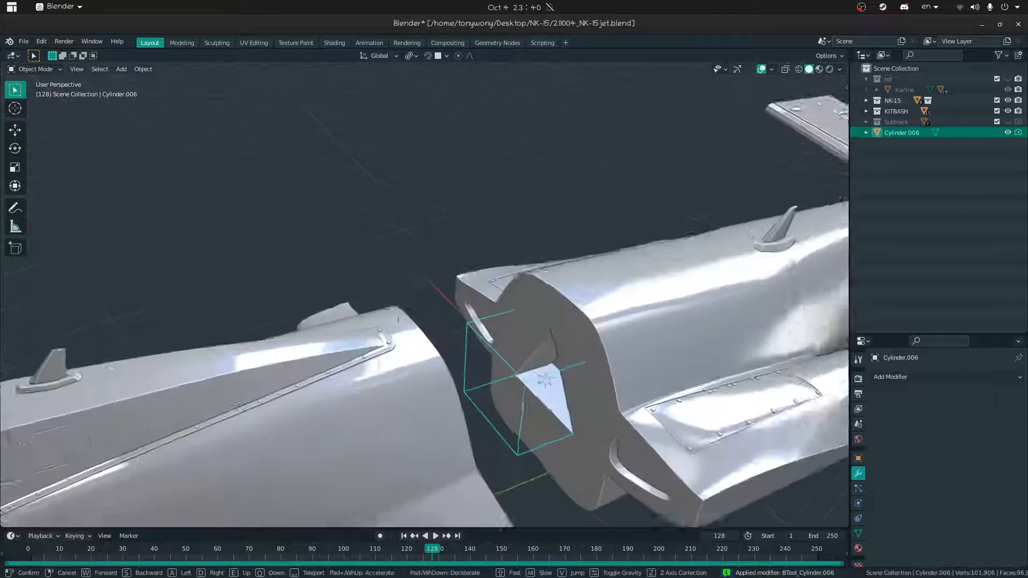
{"action": "left_click", "coordinate": [425, 297]}
{"action": "left_click", "coordinate": [455, 284]}
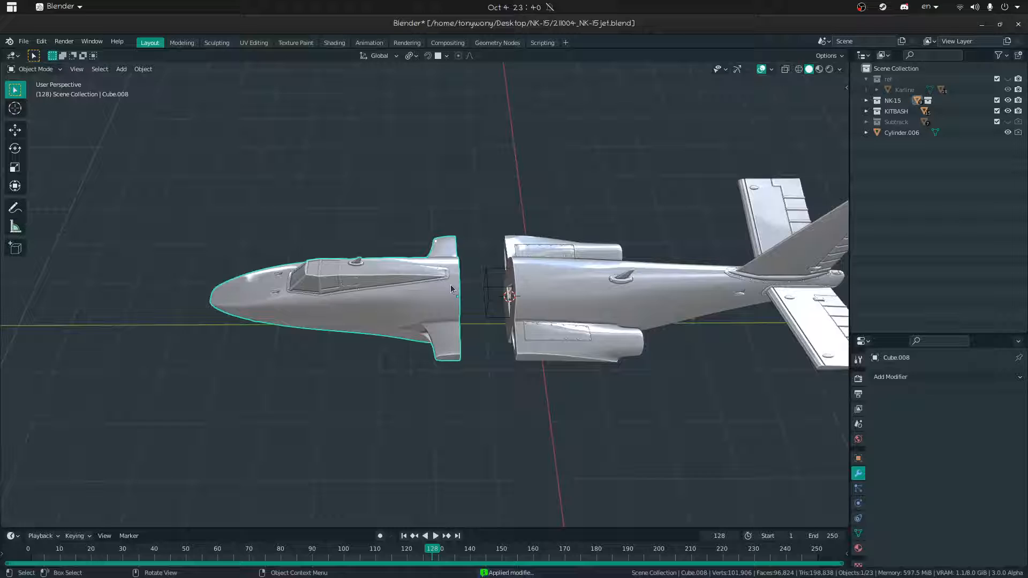
{"action": "key", "text": "g"}
{"action": "key", "text": "y"}
{"action": "left_click", "coordinate": [461, 284]}
- Move the prism cutter about -1.376 m along Y into the gap between the fuselage sections and show its mesh data properties
{"action": "left_click", "coordinate": [478, 298]}
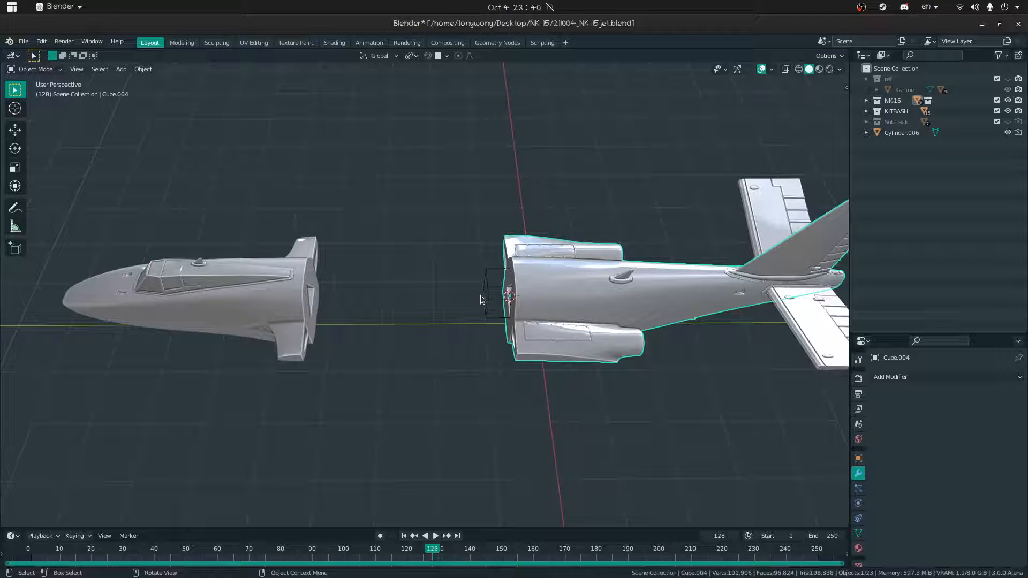
{"action": "left_click", "coordinate": [480, 295]}
{"action": "key", "text": "g"}
{"action": "right_click", "coordinate": [427, 307]}
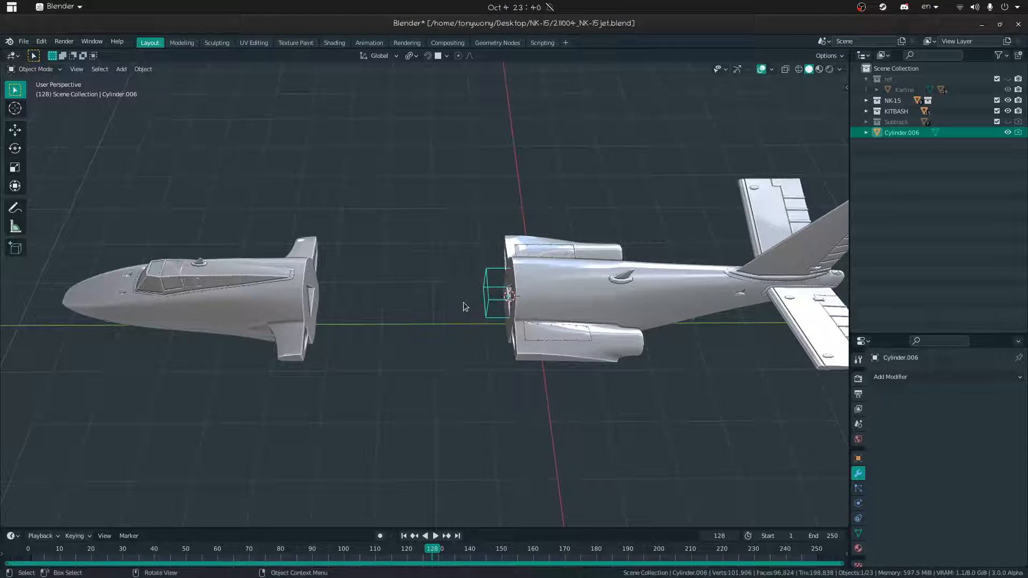
{"action": "key", "text": "g"}
{"action": "key", "text": "y"}
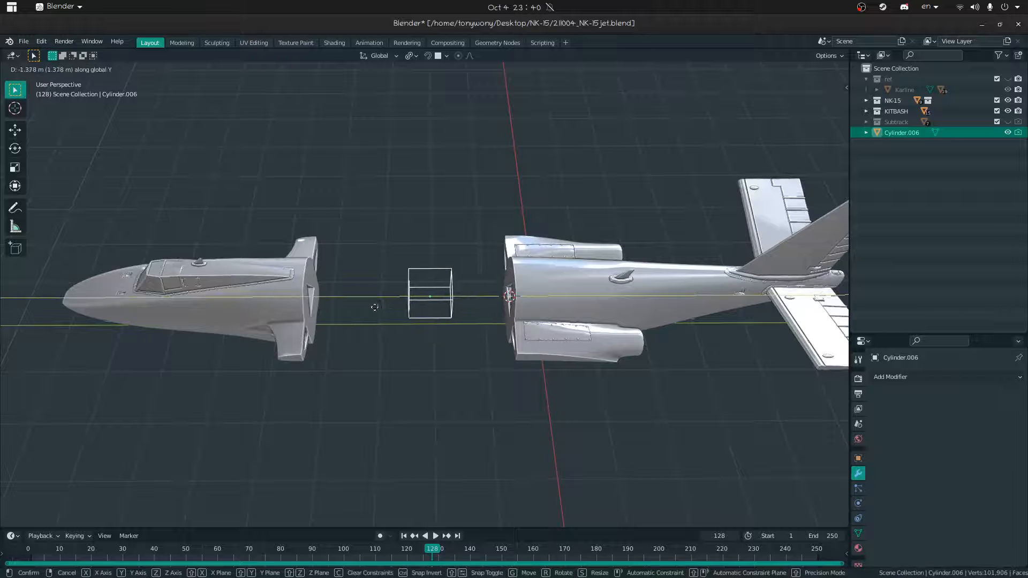
{"action": "left_click", "coordinate": [375, 306]}
{"action": "left_click", "coordinate": [858, 534]}
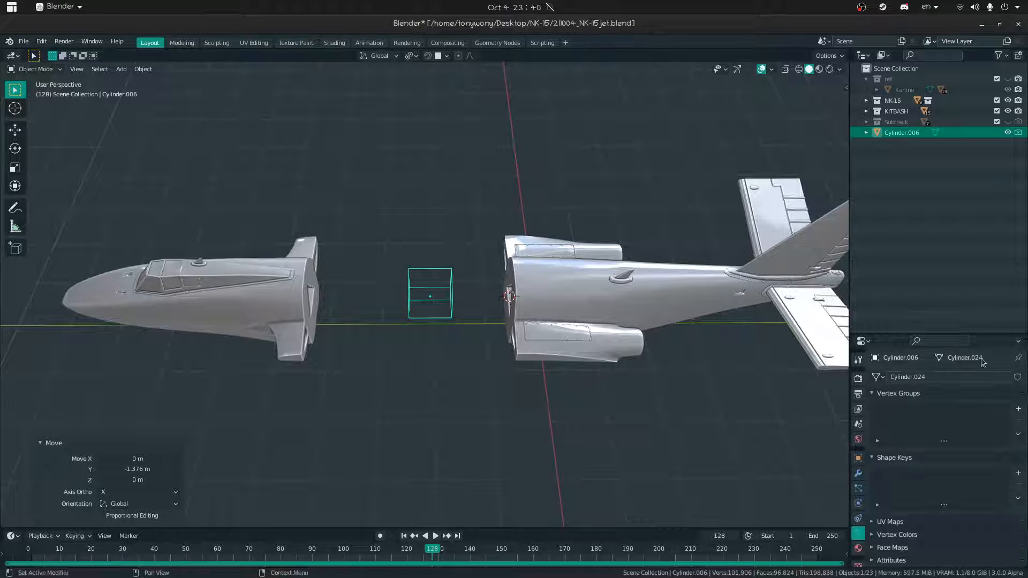
- Turn off In Front for the prism cutter and set its viewport display to Solid
{"action": "scroll", "coordinate": [920, 461], "scroll_direction": "down", "scroll_amount": 3}
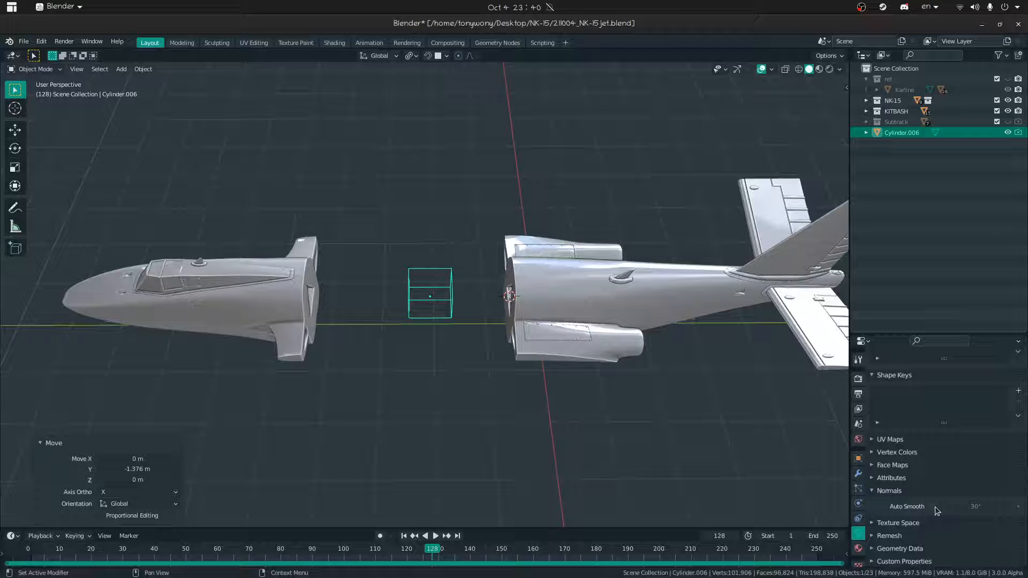
{"action": "left_click", "coordinate": [858, 458]}
{"action": "scroll", "coordinate": [910, 482], "scroll_direction": "down", "scroll_amount": 5}
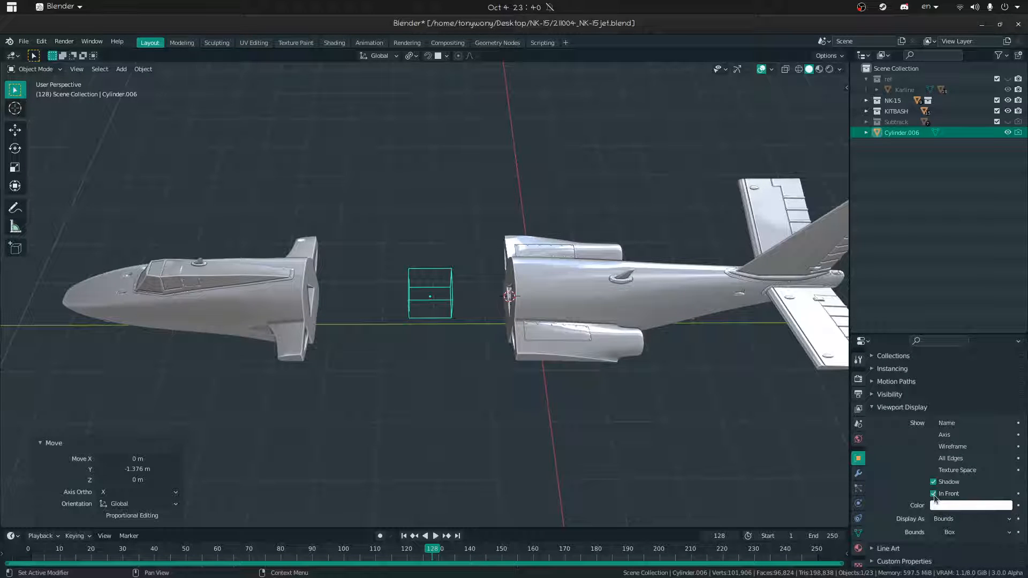
{"action": "left_click", "coordinate": [950, 519]}
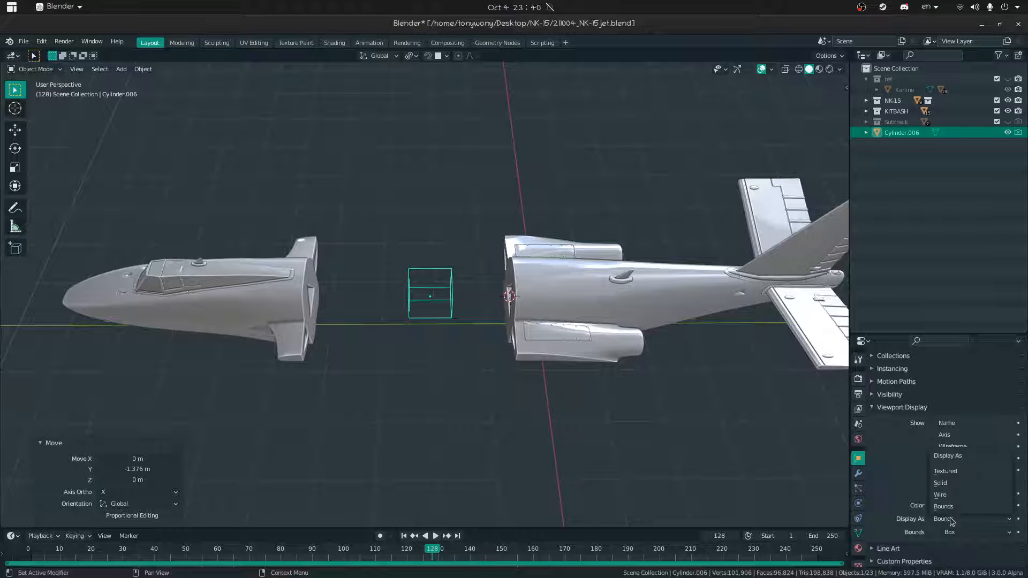
{"action": "left_click", "coordinate": [949, 492]}
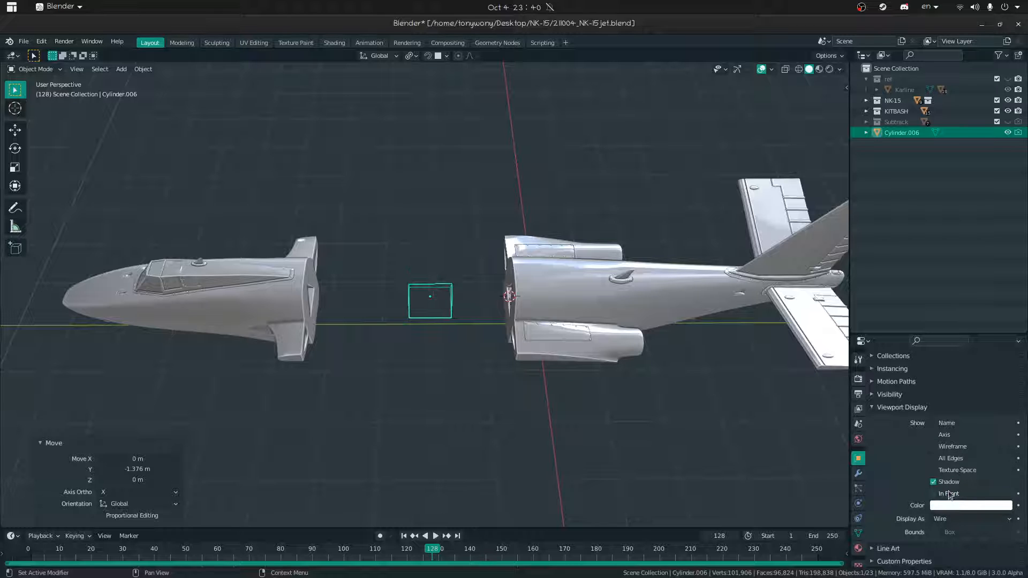
{"action": "left_click", "coordinate": [947, 519]}
{"action": "left_click", "coordinate": [941, 484]}
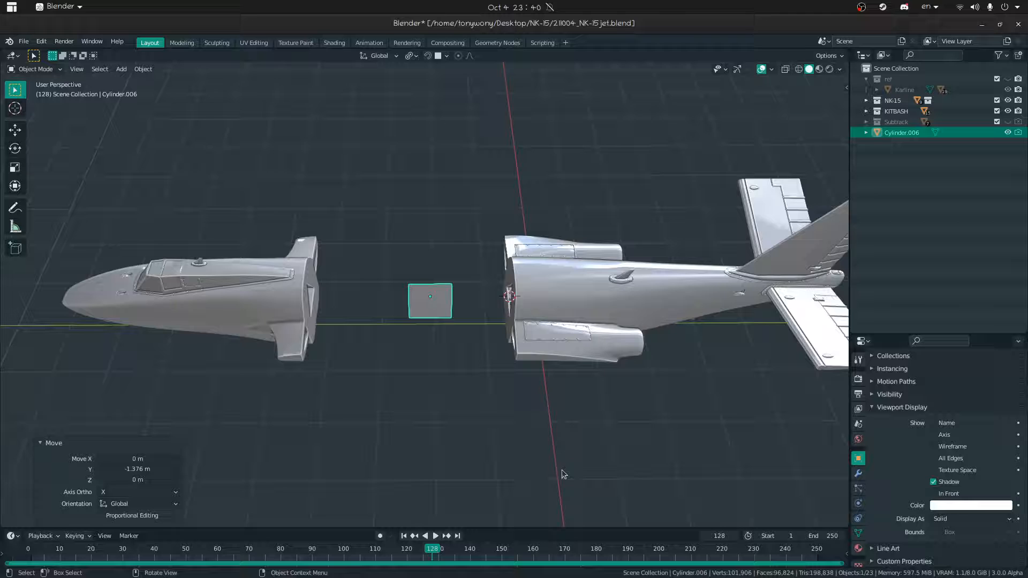
- Move the prism about 1.29 m along Y so it sits partly inside the rear fuselage section's triangular socket
{"action": "left_click", "coordinate": [480, 416]}
{"action": "middle_click_drag", "start_coordinate": [480, 416], "coordinate": [438, 285]}
{"action": "scroll", "coordinate": [454, 321], "scroll_direction": "up", "scroll_amount": 5}
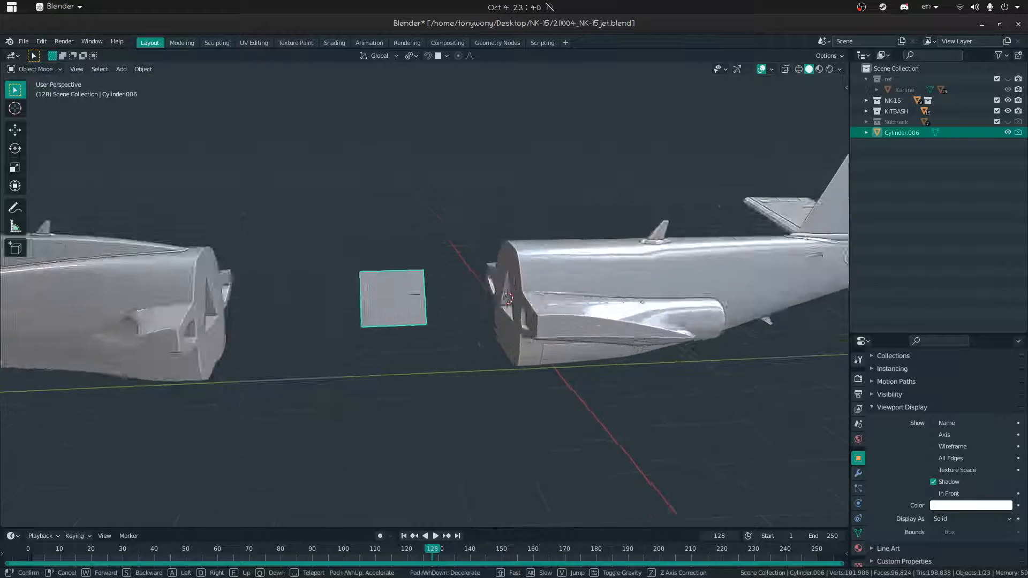
{"action": "key", "text": "g"}
{"action": "key", "text": "y"}
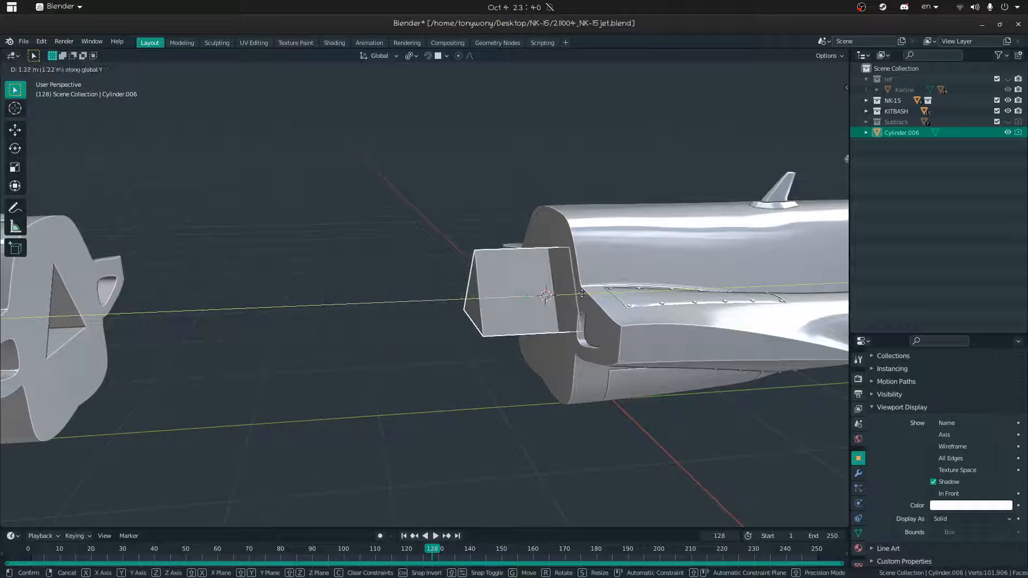
{"action": "left_click", "coordinate": [581, 294]}
- Shrink the prism's mesh with Shrink/Fatten by about -0.0687 m to give it clearance in the triangular sockets
{"action": "key", "text": "shift+grave"}
{"action": "left_click", "coordinate": [425, 294]}
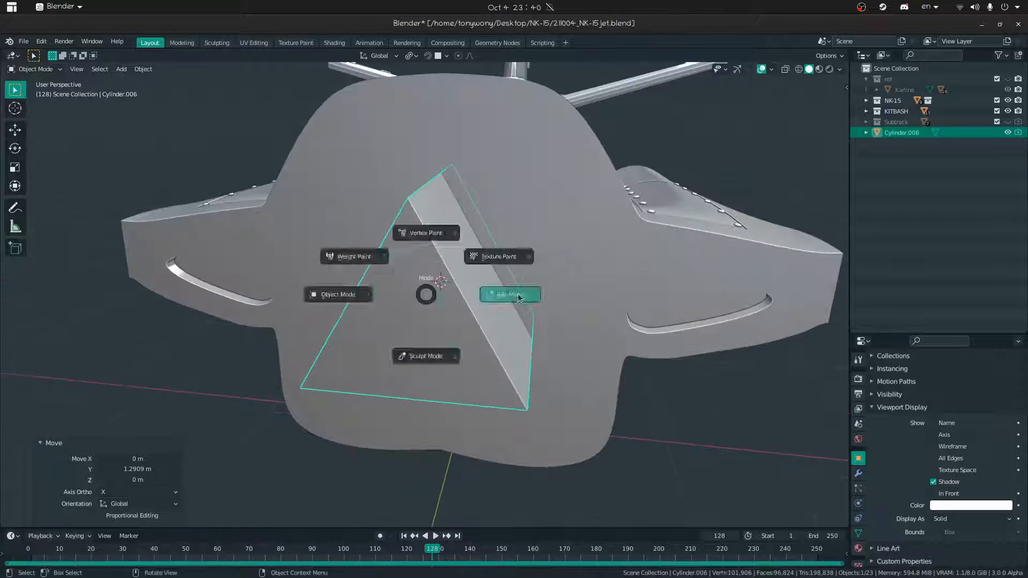
{"action": "key", "text": "Tab"}
{"action": "key", "text": "alt+s"}
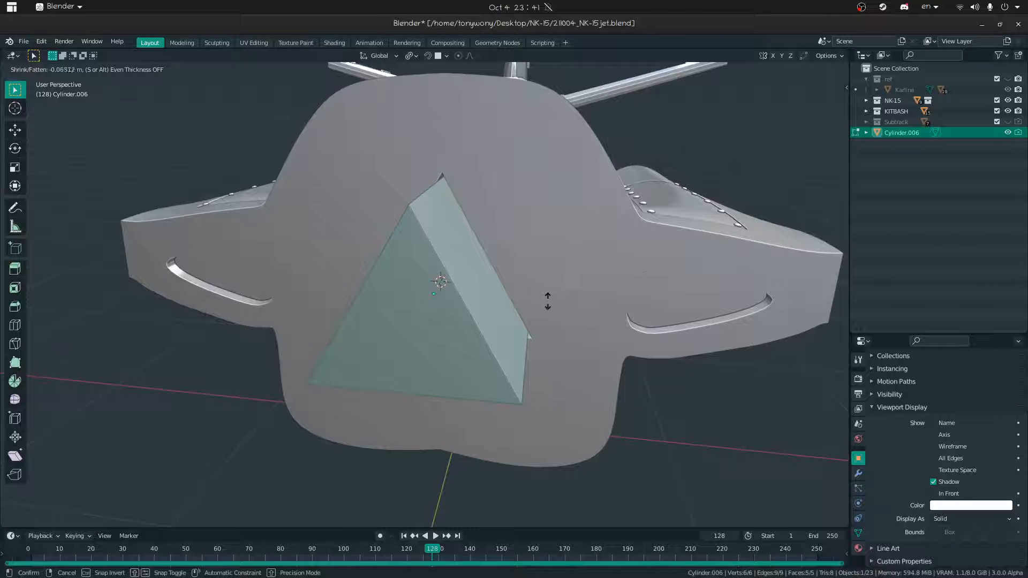
{"action": "left_click", "coordinate": [547, 301]}
{"action": "middle_click_drag", "start_coordinate": [548, 302], "coordinate": [611, 303]}
{"action": "key", "text": "shift+grave"}
{"action": "key", "text": "s"}
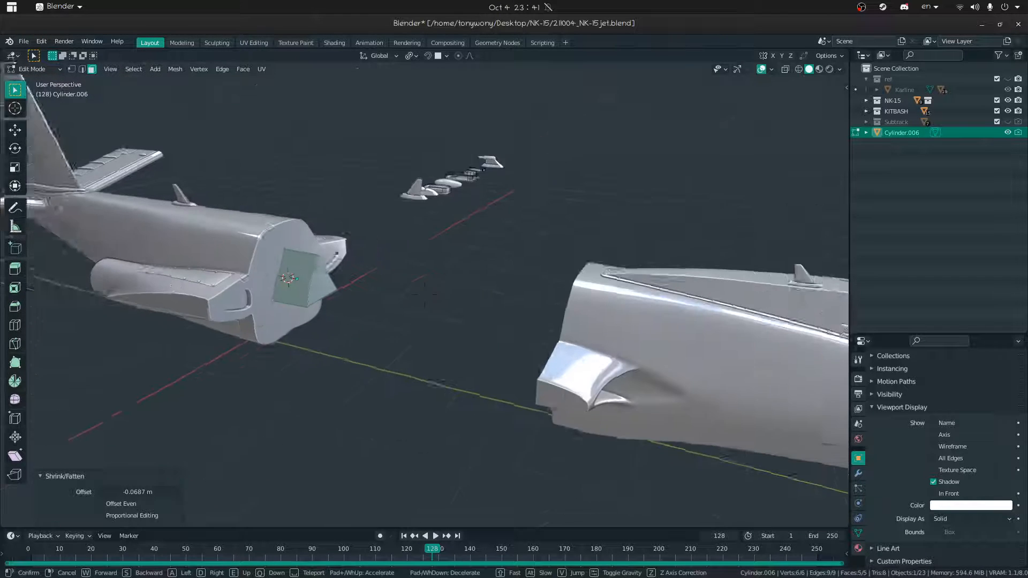
{"action": "left_click", "coordinate": [424, 295]}
{"action": "key", "text": "Tab"}
- Slide the front fuselage section along Y toward the rear section, leaving a small gap, and select the prism connector
{"action": "left_click", "coordinate": [547, 299]}
{"action": "key", "text": "g"}
{"action": "key", "text": "y"}
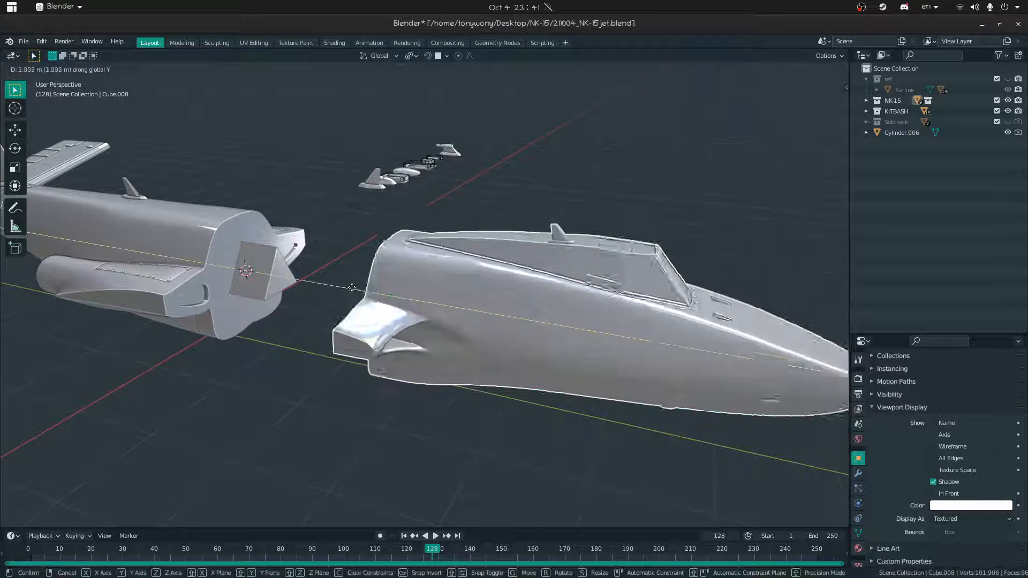
{"action": "left_click", "coordinate": [227, 273]}
{"action": "middle_click_drag", "start_coordinate": [257, 280], "coordinate": [310, 264]}
{"action": "key", "text": "g"}
{"action": "key", "text": "y"}
{"action": "left_click", "coordinate": [388, 265]}
{"action": "middle_click_drag", "start_coordinate": [381, 264], "coordinate": [351, 344]}
{"action": "key", "text": "shift+grave"}
{"action": "key", "text": "w"}
{"action": "left_click", "coordinate": [424, 295]}
{"action": "left_click", "coordinate": [413, 288]}
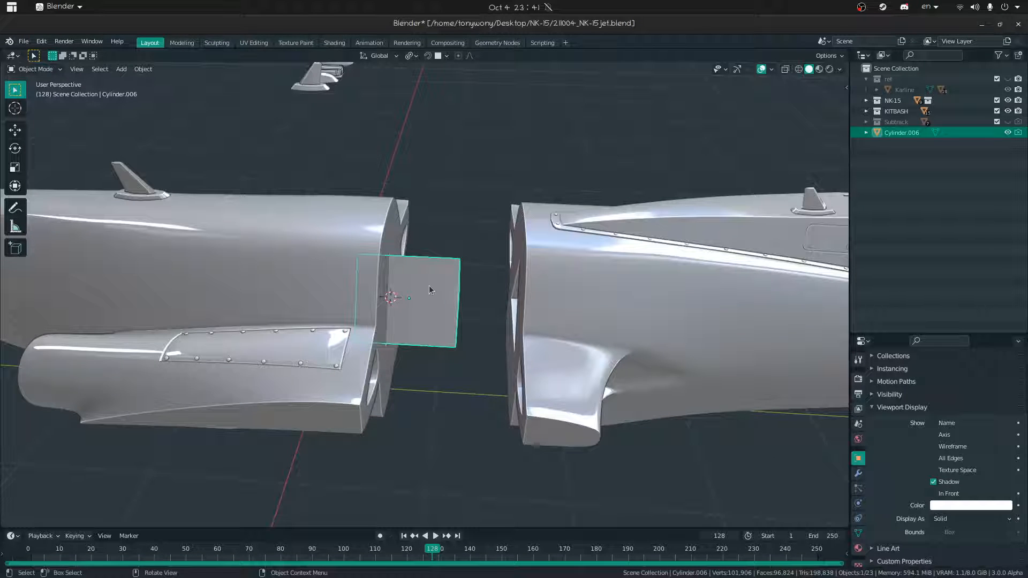
{"action": "key", "text": "g"}
{"action": "key", "text": "y"}
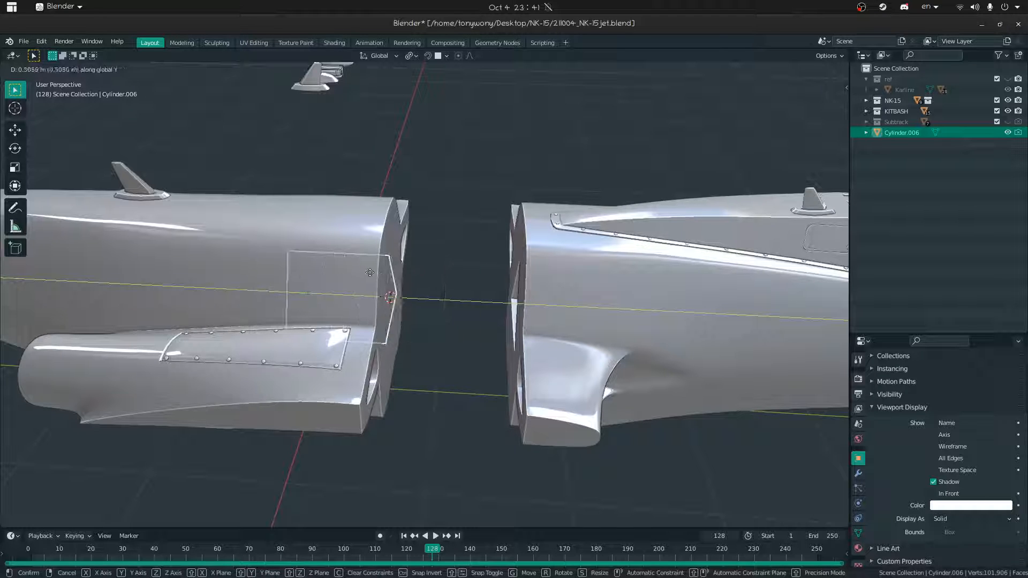
{"action": "key", "text": "Escape"}
- Show the transform values and apply the scale of the prism connector, the front fuselage section and the rear fuselage section
{"action": "key", "text": "n"}
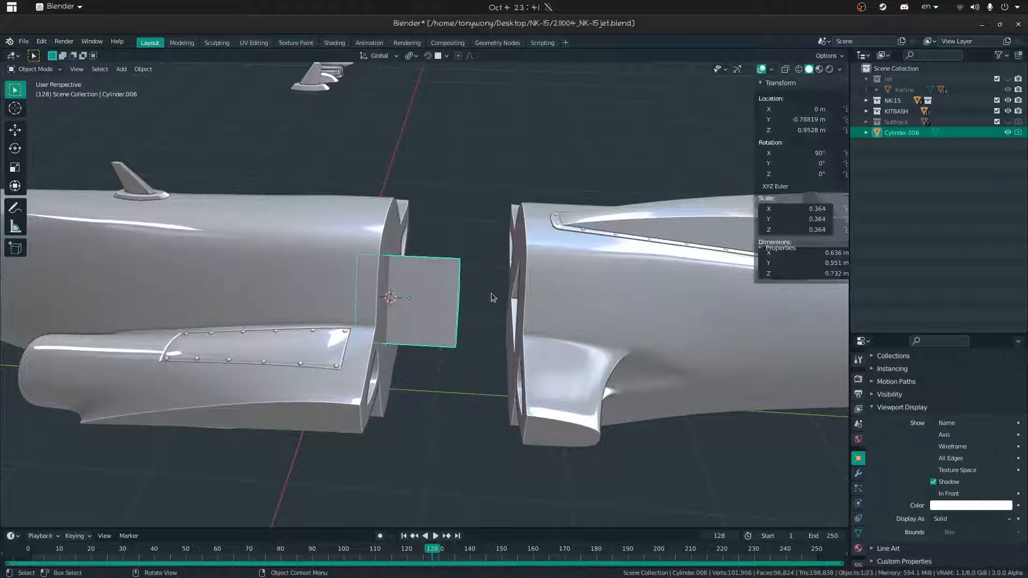
{"action": "key", "text": "ctrl+a"}
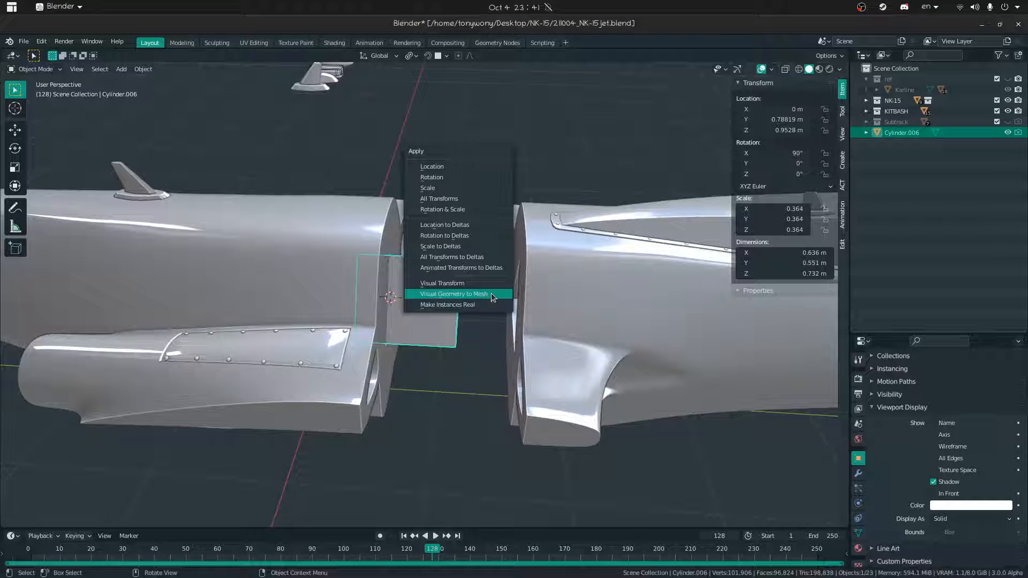
{"action": "left_click", "coordinate": [434, 191]}
{"action": "left_click", "coordinate": [599, 295]}
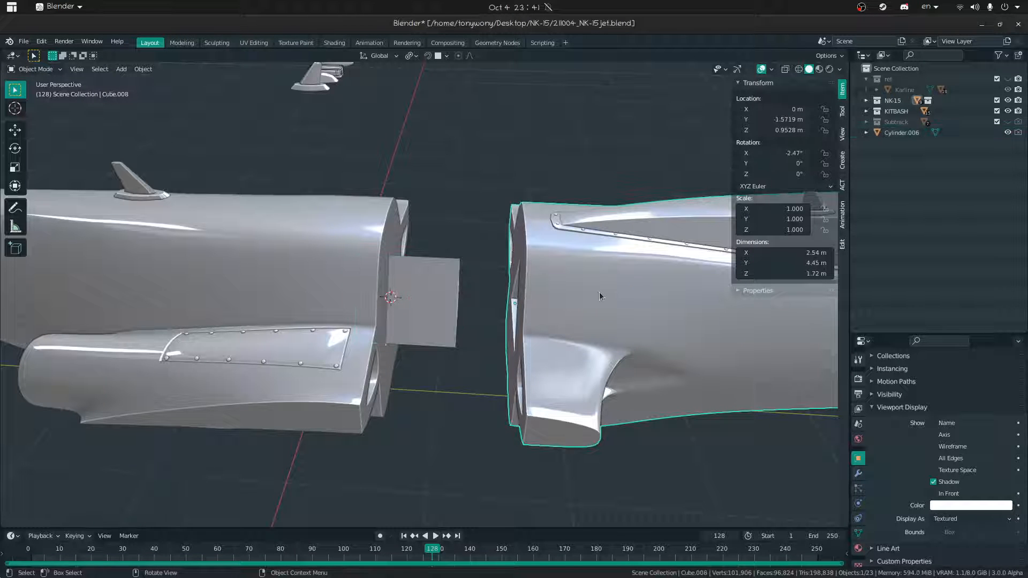
{"action": "key", "text": "ctrl+a"}
{"action": "left_click", "coordinate": [536, 292]}
{"action": "left_click", "coordinate": [255, 278]}
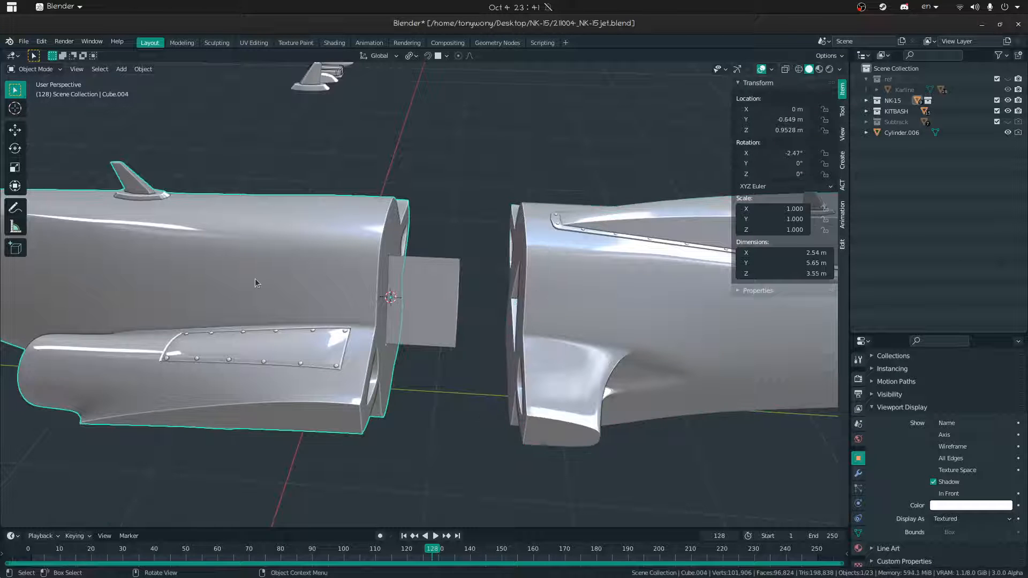
{"action": "key", "text": "ctrl+a"}
{"action": "left_click", "coordinate": [255, 279]}
- Hide the KITBASH collection and reveal the jet's hidden wings
{"action": "key", "text": "shift+grave"}
{"action": "key", "text": "s"}
{"action": "left_click", "coordinate": [425, 299]}
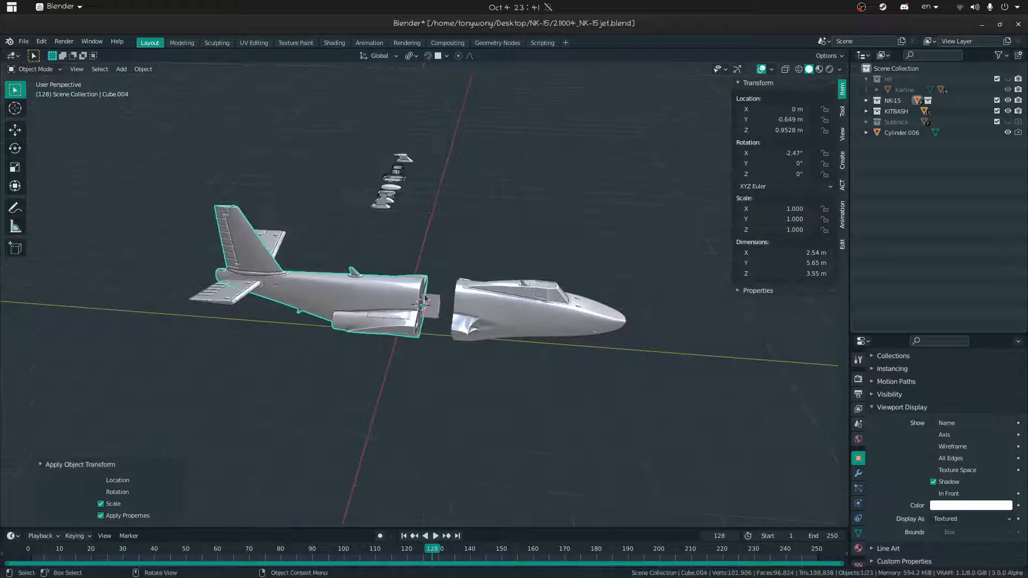
{"action": "middle_click_drag", "start_coordinate": [425, 299], "coordinate": [427, 325]}
{"action": "left_click", "coordinate": [1007, 110]}
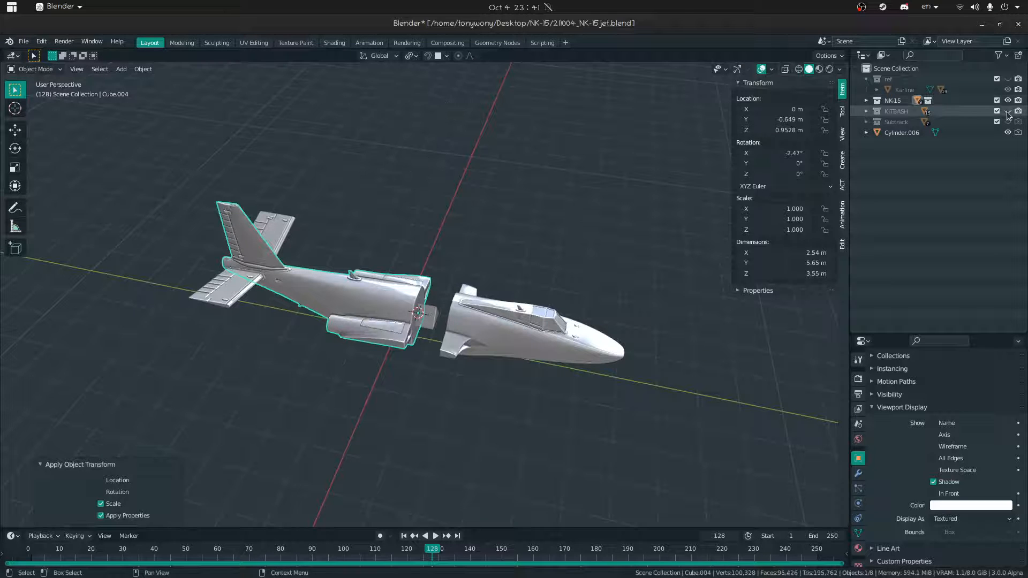
{"action": "middle_click_drag", "start_coordinate": [348, 225], "coordinate": [316, 246]}
{"action": "key", "text": "alt+h"}
{"action": "left_click", "coordinate": [341, 384]}
{"action": "middle_click_drag", "start_coordinate": [341, 384], "coordinate": [431, 381]}
{"action": "key", "text": "r"}
{"action": "key", "text": "y"}
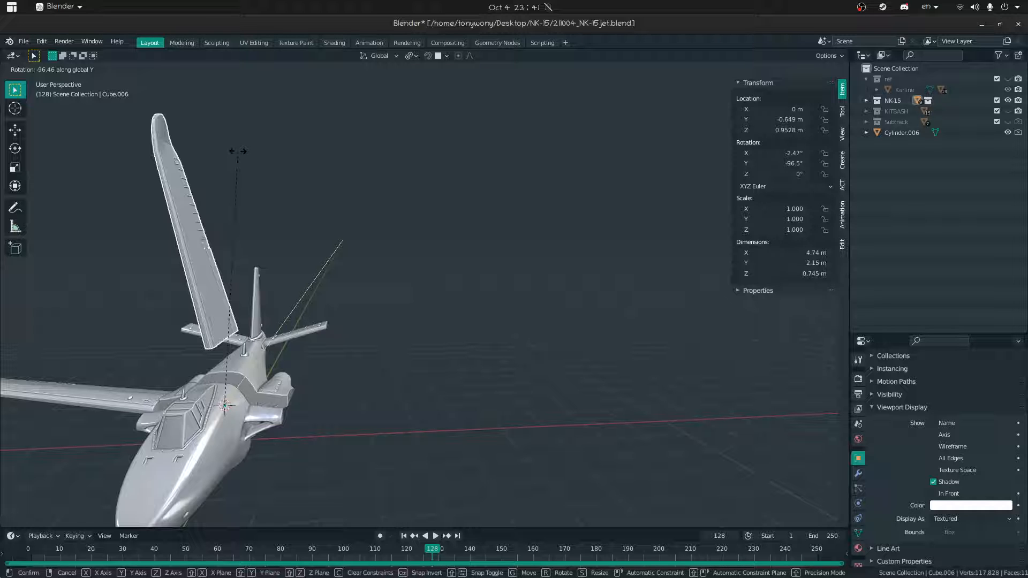
{"action": "key", "text": "Escape"}
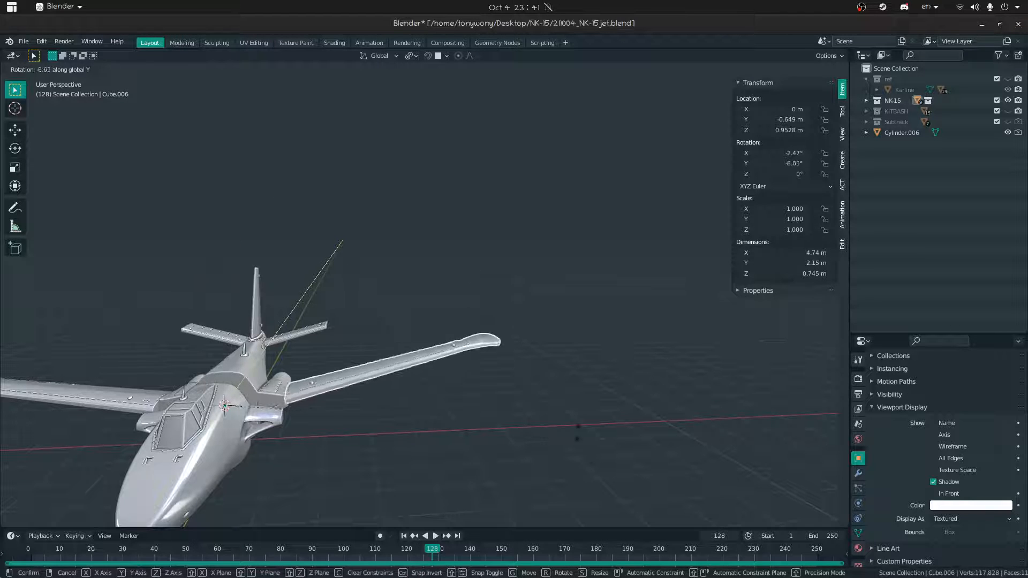
- Examine the wing joints and the prism connector between the fuselage sections from several angles
{"action": "middle_click_drag", "start_coordinate": [322, 309], "coordinate": [68, 392]}
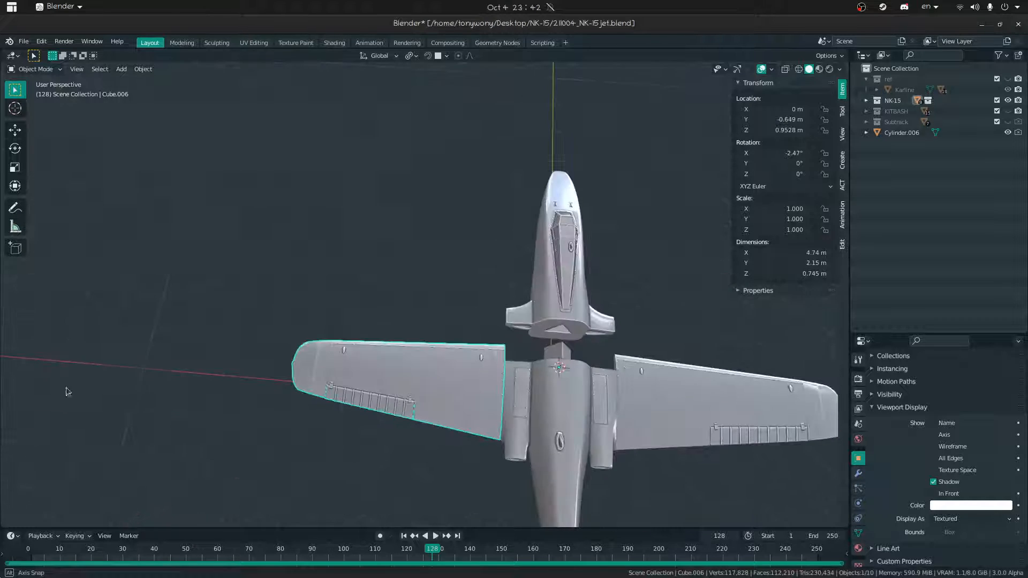
{"action": "key", "text": "shift+grave"}
{"action": "key", "text": "w"}
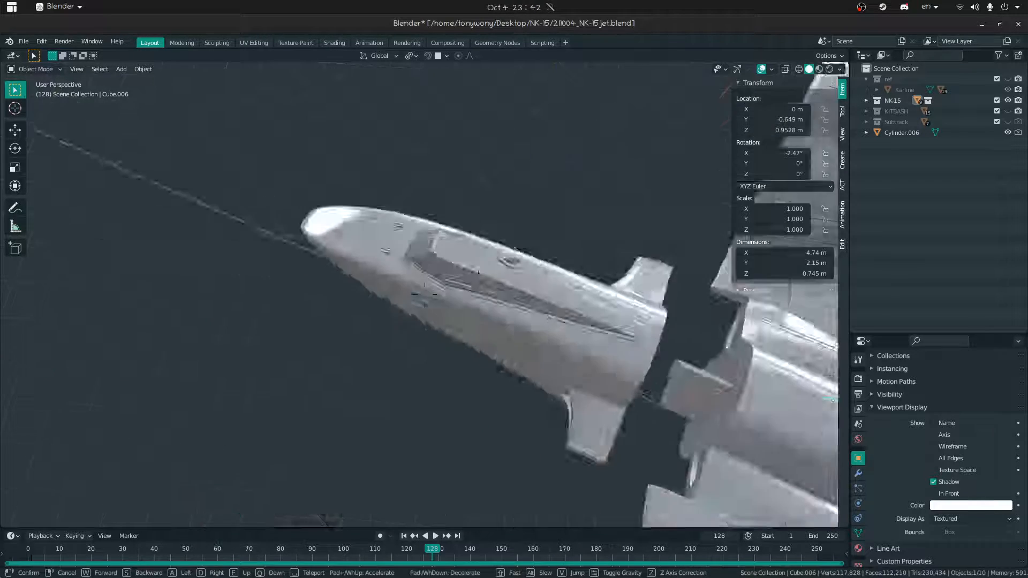
{"action": "key", "text": "w"}
{"action": "key", "text": "a"}
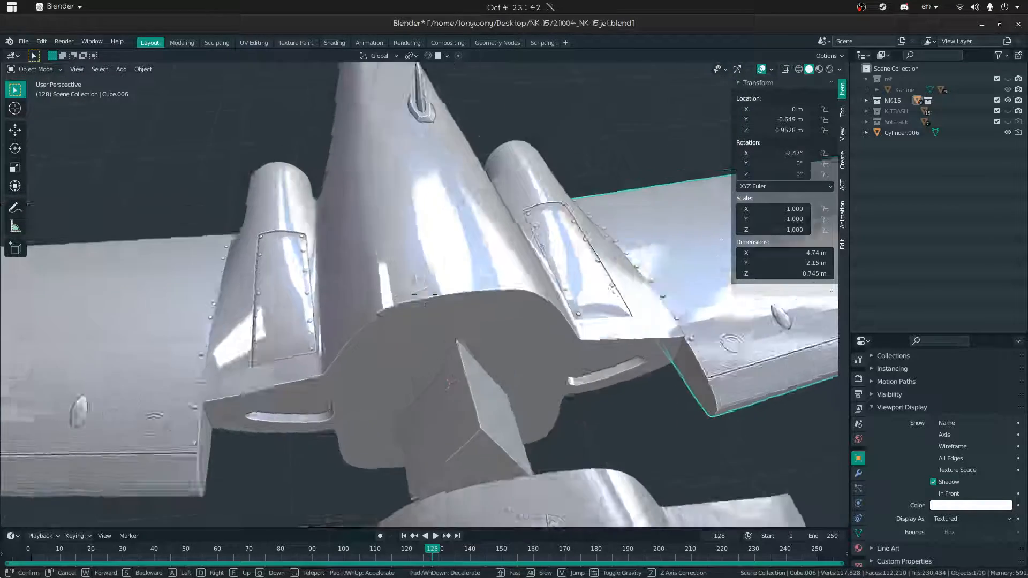
{"action": "key", "text": "s"}
{"action": "left_click", "coordinate": [331, 310]}
{"action": "left_click", "coordinate": [334, 326]}
{"action": "scroll", "coordinate": [310, 324], "scroll_direction": "down", "scroll_amount": 5}
{"action": "middle_click_drag", "start_coordinate": [299, 320], "coordinate": [280, 280]}
{"action": "scroll", "coordinate": [416, 314], "scroll_direction": "up", "scroll_amount": 4}
{"action": "scroll", "coordinate": [417, 313], "scroll_direction": "down", "scroll_amount": 4}
- Examine the horizontal stabilizer and how both of its halves meet the tail
{"action": "left_click", "coordinate": [562, 146]}
{"action": "middle_click_drag", "start_coordinate": [487, 167], "coordinate": [437, 261]}
{"action": "middle_click_drag", "start_coordinate": [513, 256], "coordinate": [544, 298]}
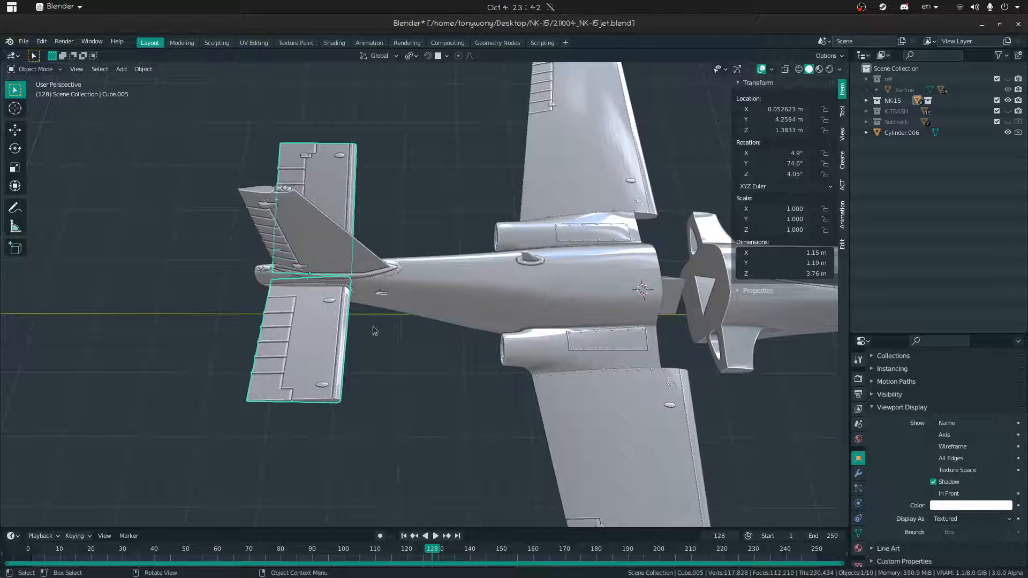
{"action": "mouse_move", "coordinate": [300, 323]}
{"action": "middle_mouse_down"}
{"action": "mouse_move", "coordinate": [395, 322]}
{"action": "mouse_move", "coordinate": [399, 300]}
{"action": "mouse_move", "coordinate": [310, 326]}
{"action": "middle_mouse_up"}
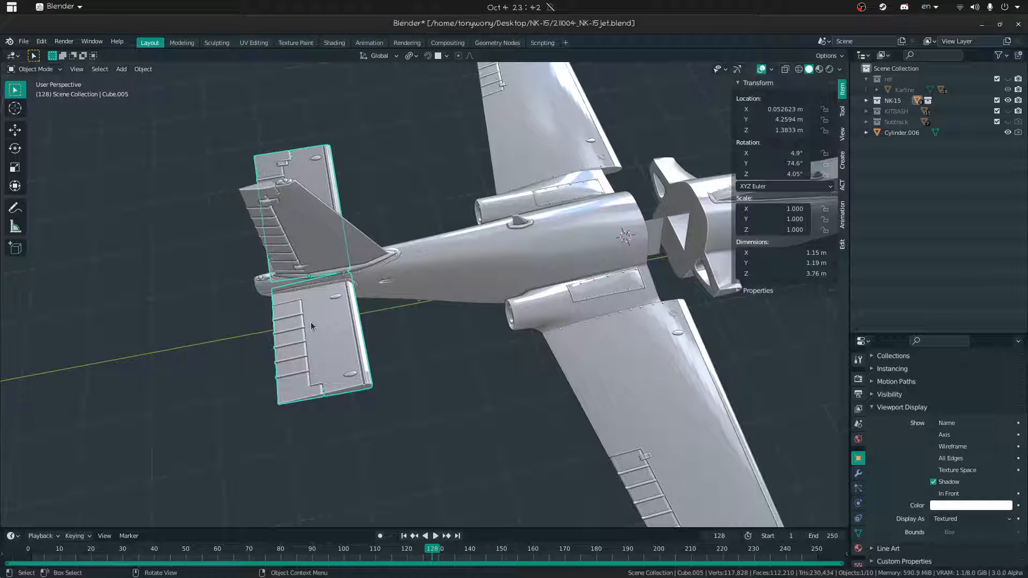
{"action": "middle_click_drag", "start_coordinate": [377, 257], "coordinate": [318, 388]}
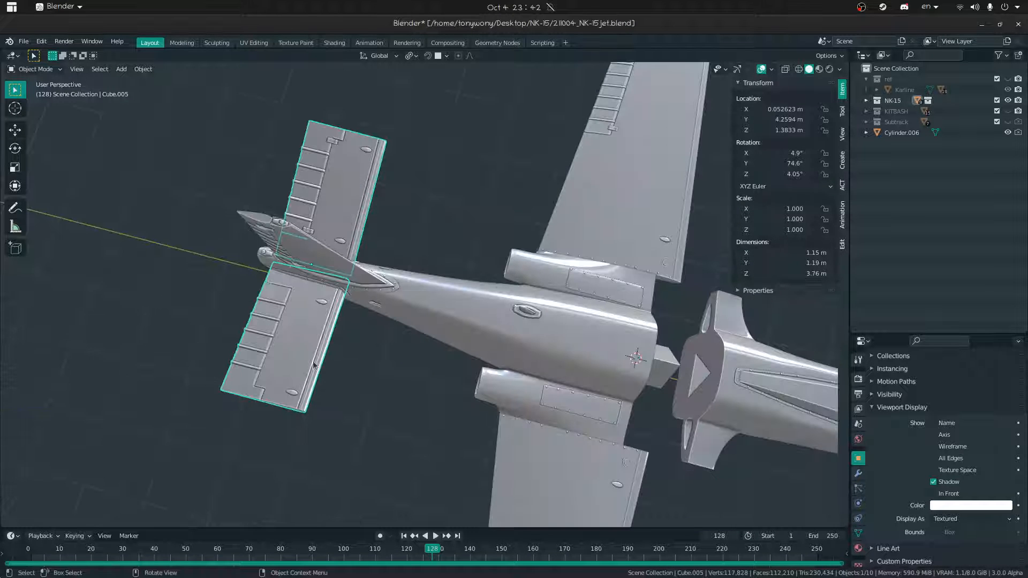
{"action": "middle_click_drag", "start_coordinate": [344, 431], "coordinate": [806, 460]}
{"action": "middle_click_drag", "start_coordinate": [615, 403], "coordinate": [382, 422]}
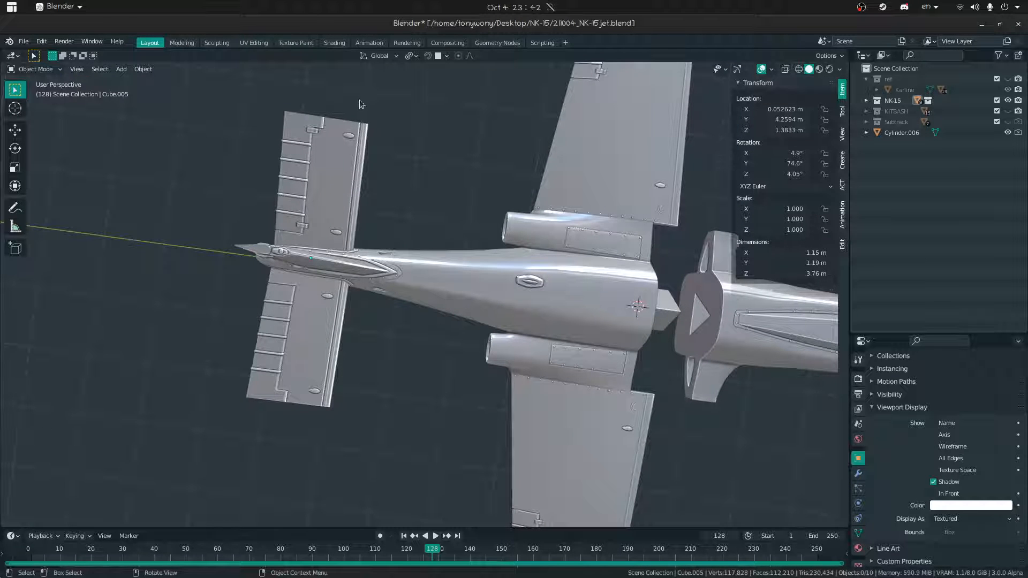
{"action": "middle_click_drag", "start_coordinate": [414, 272], "coordinate": [395, 239]}
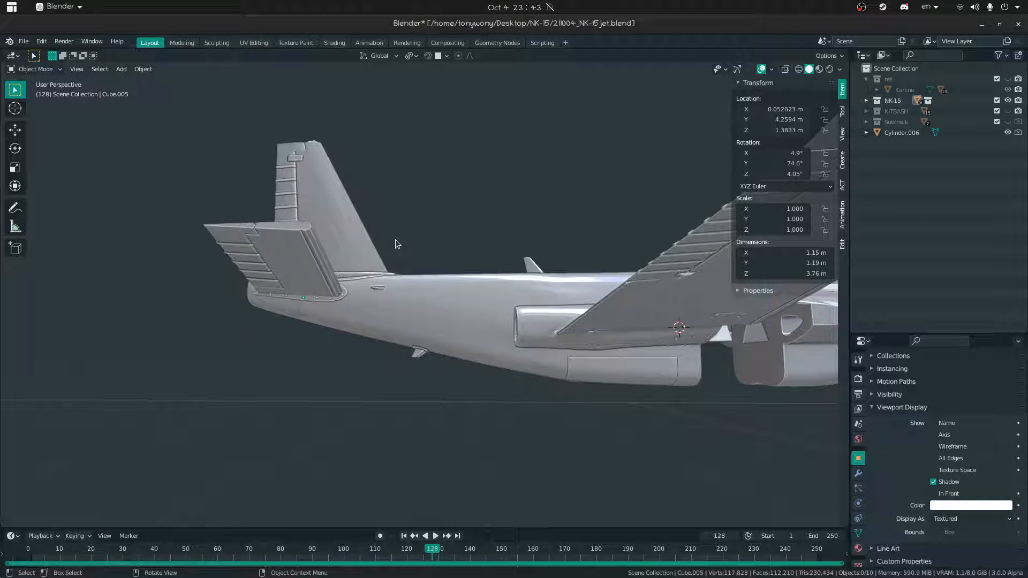
- Isolate the horizontal stabilizer in local view and show its mesh as a wireframe in Edit Mode
{"action": "left_click", "coordinate": [317, 274]}
{"action": "middle_click_drag", "start_coordinate": [317, 274], "coordinate": [297, 366]}
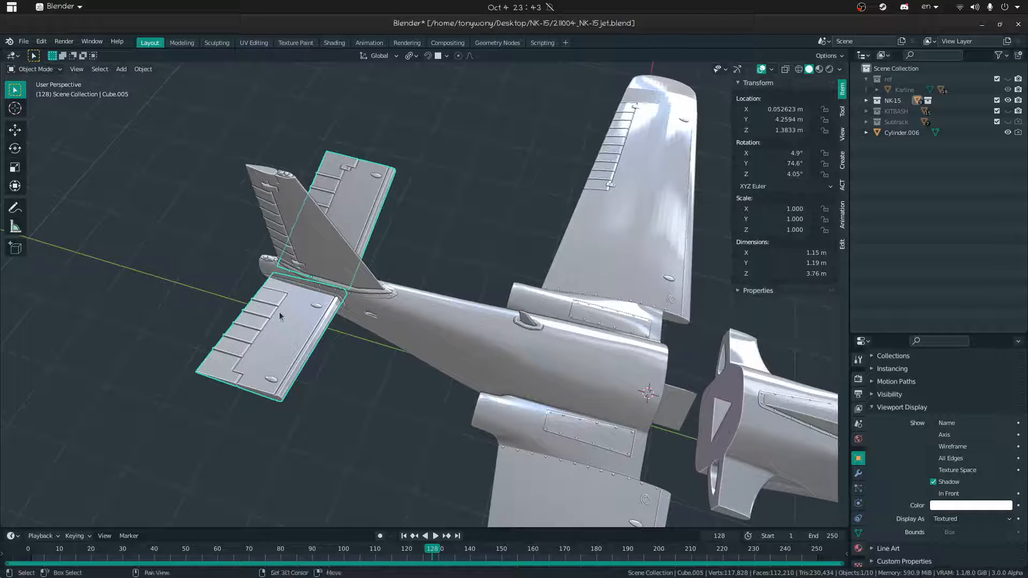
{"action": "key", "text": "KP_Divide"}
{"action": "key", "text": "Tab"}
{"action": "key", "text": "shift+grave"}
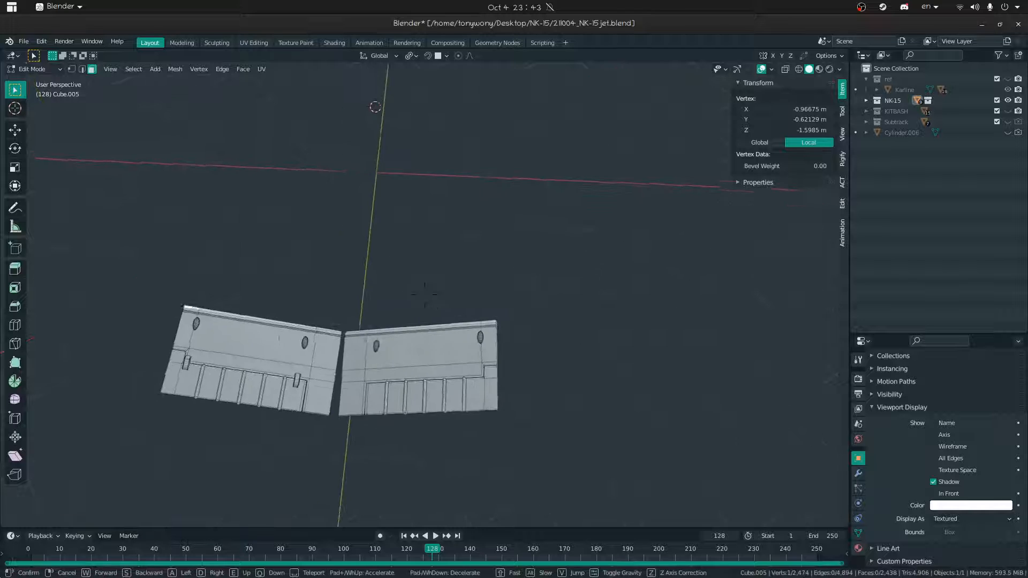
{"action": "left_click", "coordinate": [424, 295]}
{"action": "middle_click_drag", "start_coordinate": [425, 294], "coordinate": [434, 295]}
{"action": "key", "text": "z"}
{"action": "left_click", "coordinate": [340, 278]}
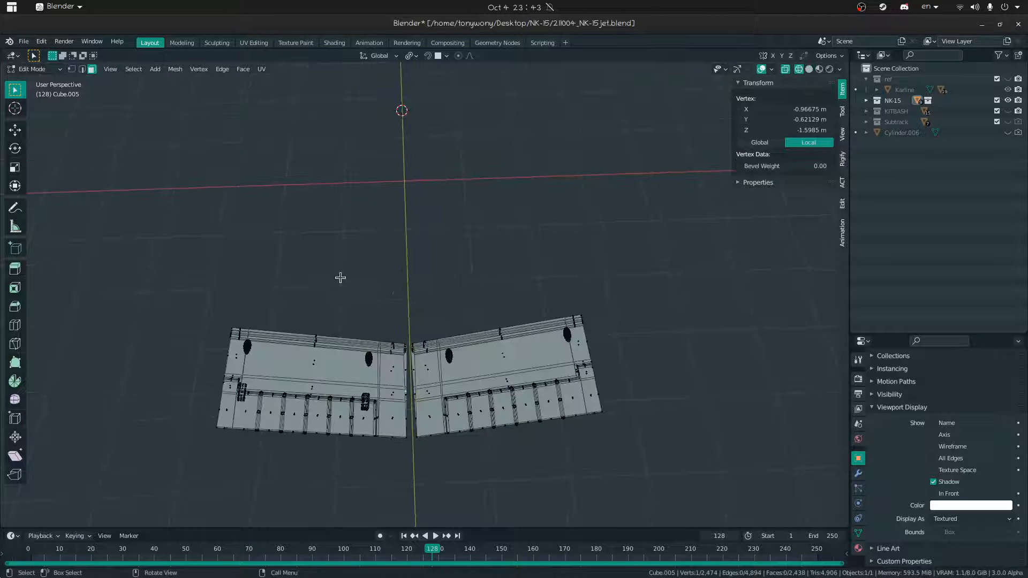
- Separate the right horizontal stabilizer half, with all its linked geometry, into its own object and return to Object Mode
{"action": "left_click", "coordinate": [410, 302]}
{"action": "left_click_drag", "start_coordinate": [409, 301], "coordinate": [602, 422]}
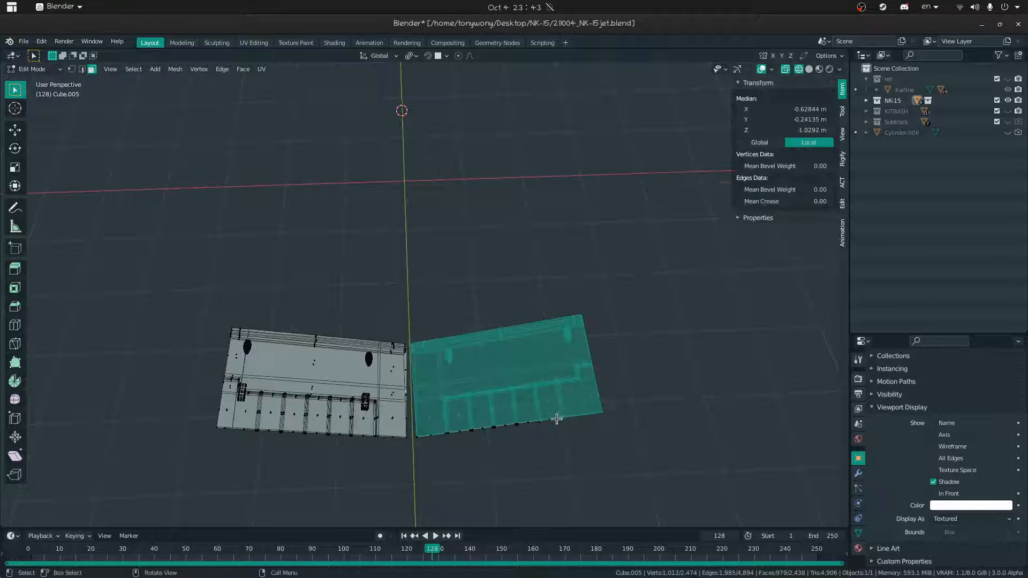
{"action": "middle_click_drag", "start_coordinate": [555, 418], "coordinate": [549, 419]}
{"action": "left_click", "coordinate": [545, 421]}
{"action": "left_click_drag", "start_coordinate": [411, 293], "coordinate": [616, 471]}
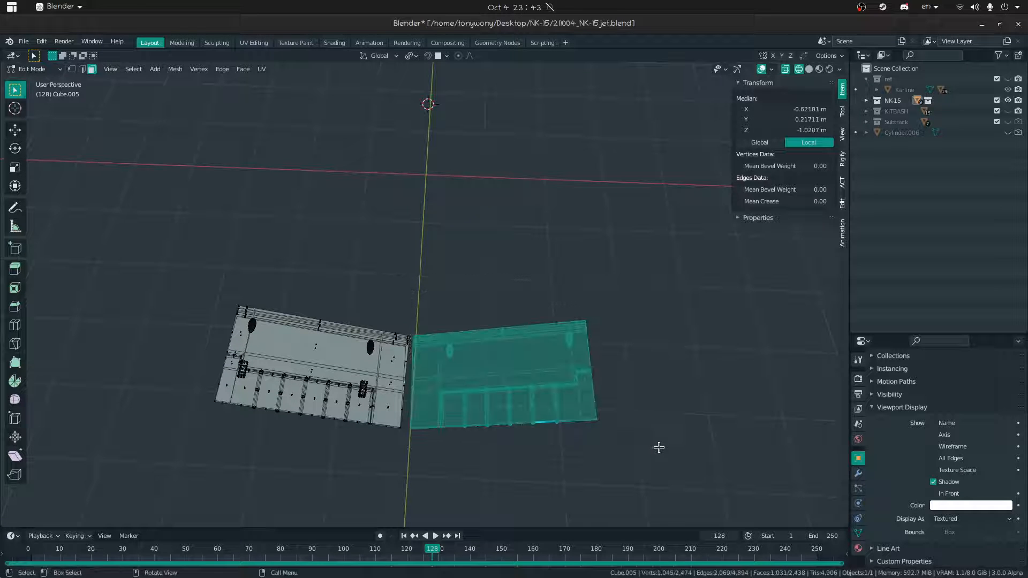
{"action": "key", "text": "ctrl+l"}
{"action": "key", "text": "p"}
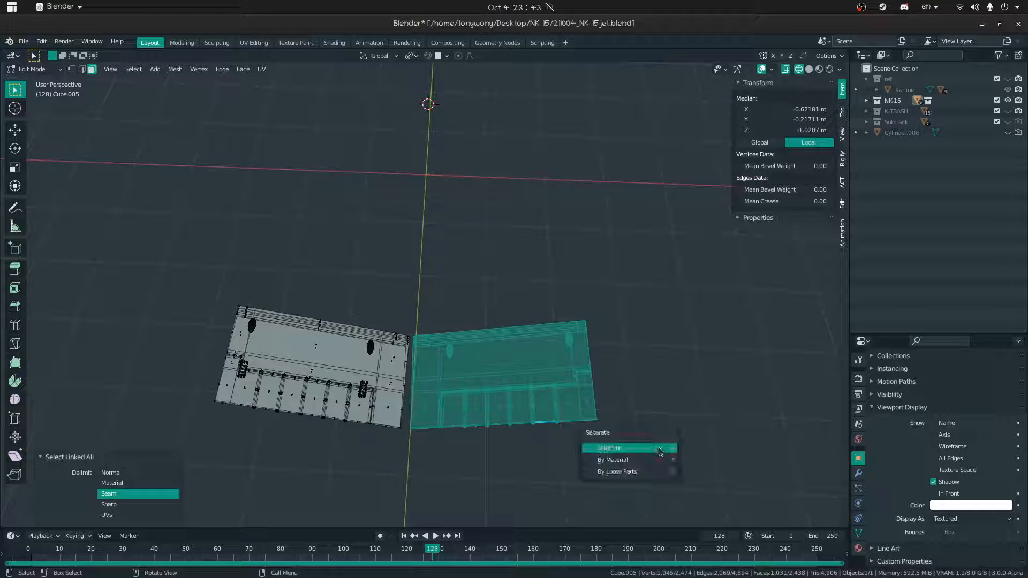
{"action": "left_click", "coordinate": [658, 448]}
{"action": "key", "text": "ctrl+Tab"}
- Leave local view, select the right stabilizer half and return to solid shading
{"action": "left_click", "coordinate": [319, 429]}
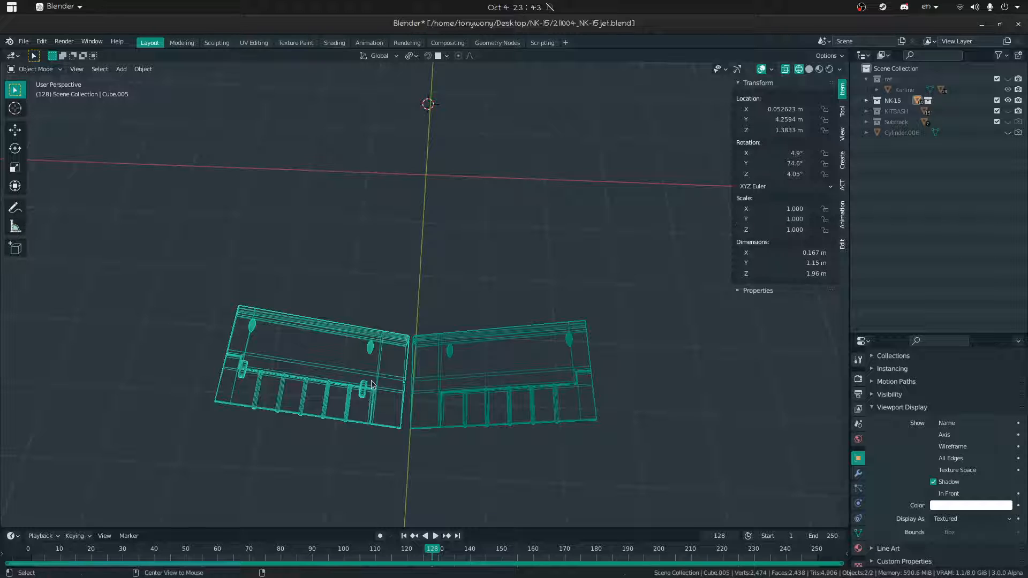
{"action": "key", "text": "KP_Divide"}
{"action": "left_click", "coordinate": [570, 391]}
{"action": "key", "text": "shift+z"}
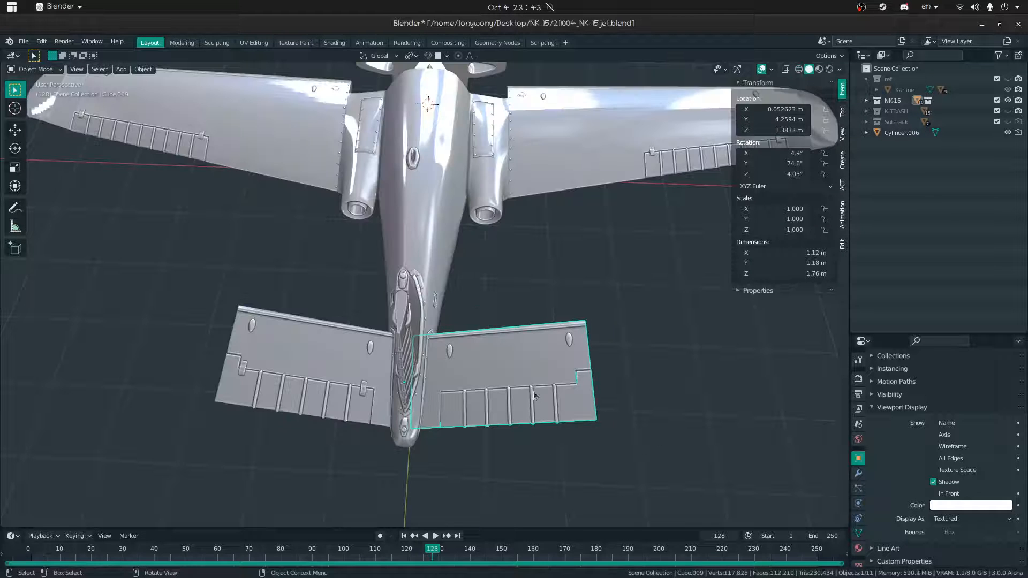
- Try moving the right stabilizer half about 1.1 m outward along X to inspect the tail joint, and undo the move
{"action": "middle_click_drag", "start_coordinate": [533, 390], "coordinate": [524, 377]}
{"action": "key", "text": "g"}
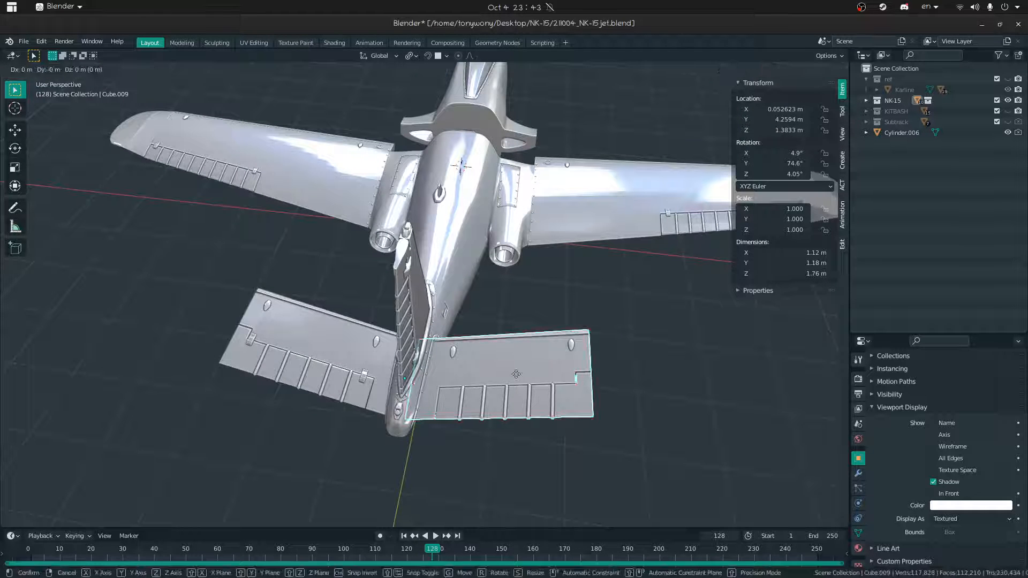
{"action": "key", "text": "x"}
{"action": "left_click", "coordinate": [601, 363]}
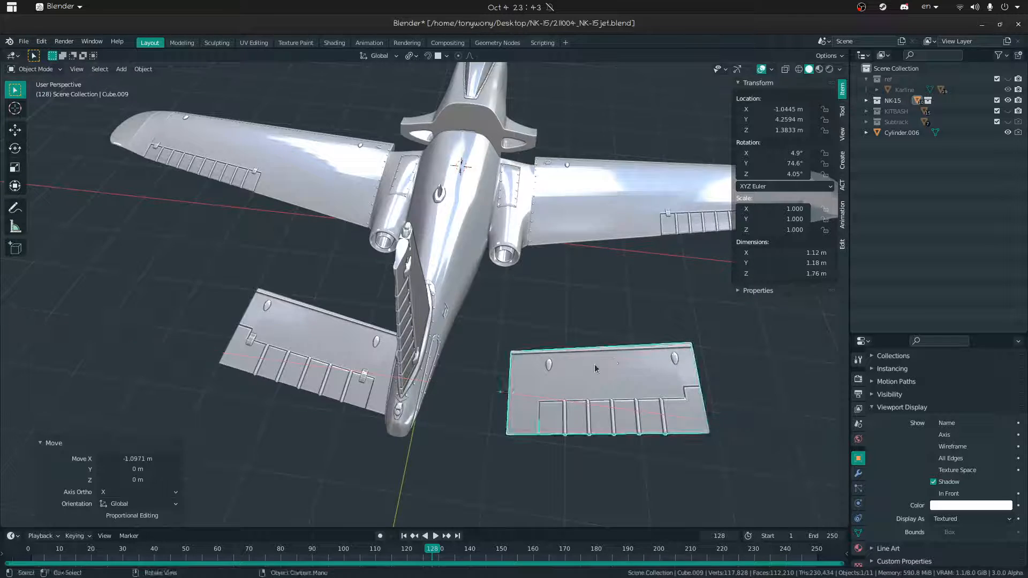
{"action": "key", "text": "shift+grave"}
{"action": "key", "text": "w"}
{"action": "left_click", "coordinate": [425, 294]}
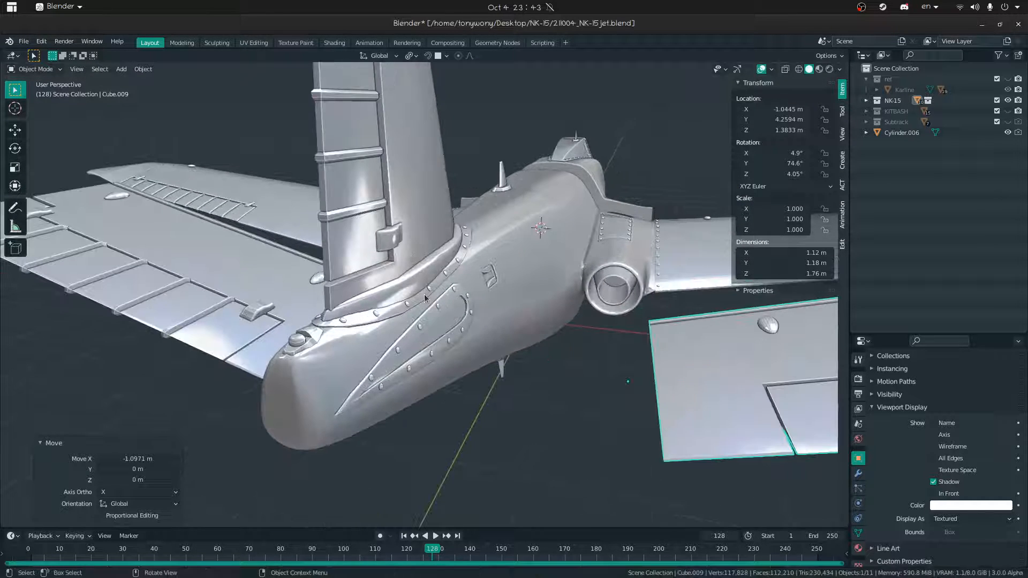
{"action": "key", "text": "ctrl+z"}
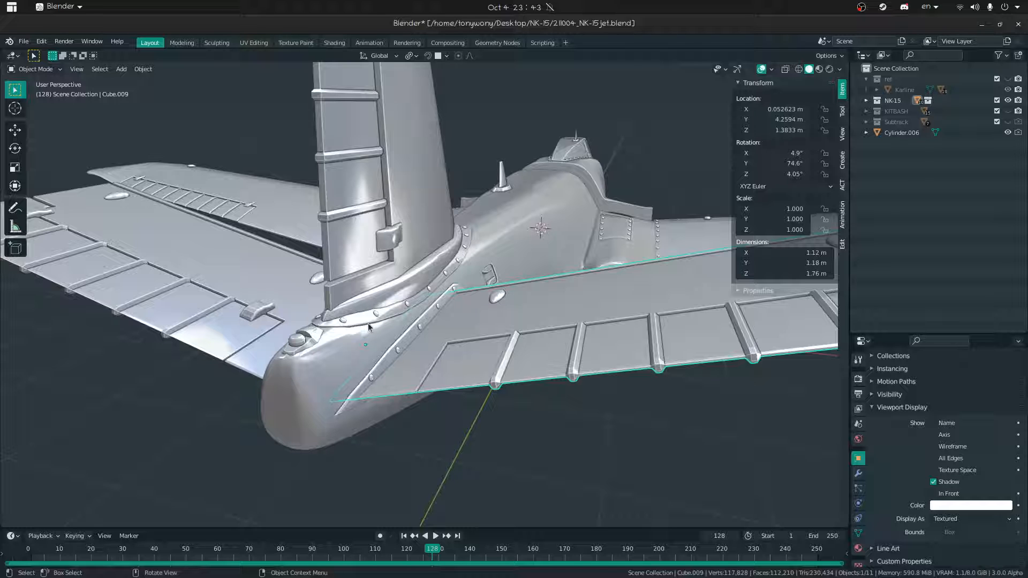
- Try to subtract the right stabilizer half from the fuselage with a Boolean difference
{"action": "left_click", "coordinate": [490, 245], "text": "shift"}
{"action": "middle_click_drag", "start_coordinate": [489, 246], "coordinate": [485, 294]}
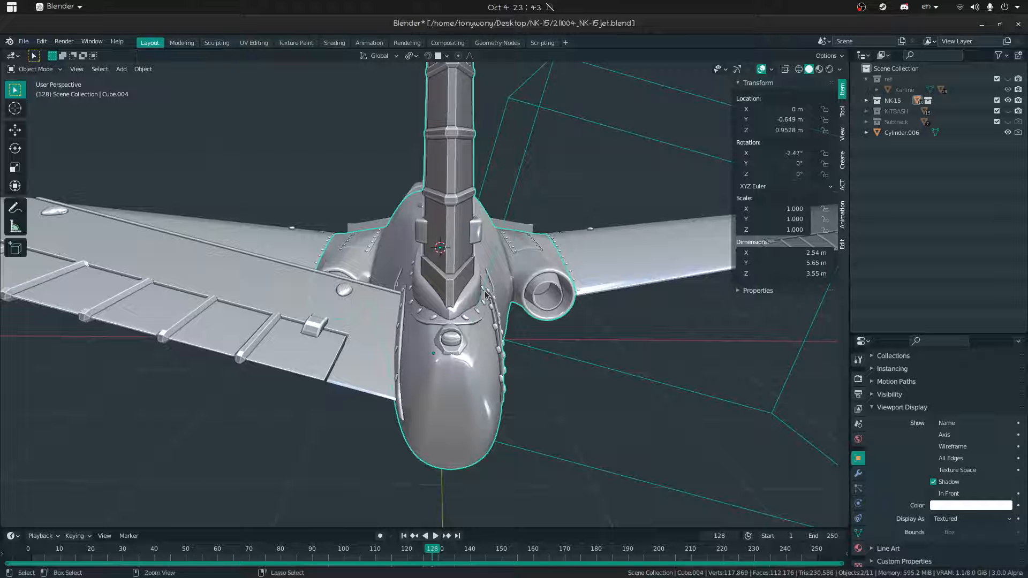
{"action": "key", "text": "ctrl+z"}
{"action": "left_click", "coordinate": [513, 307]}
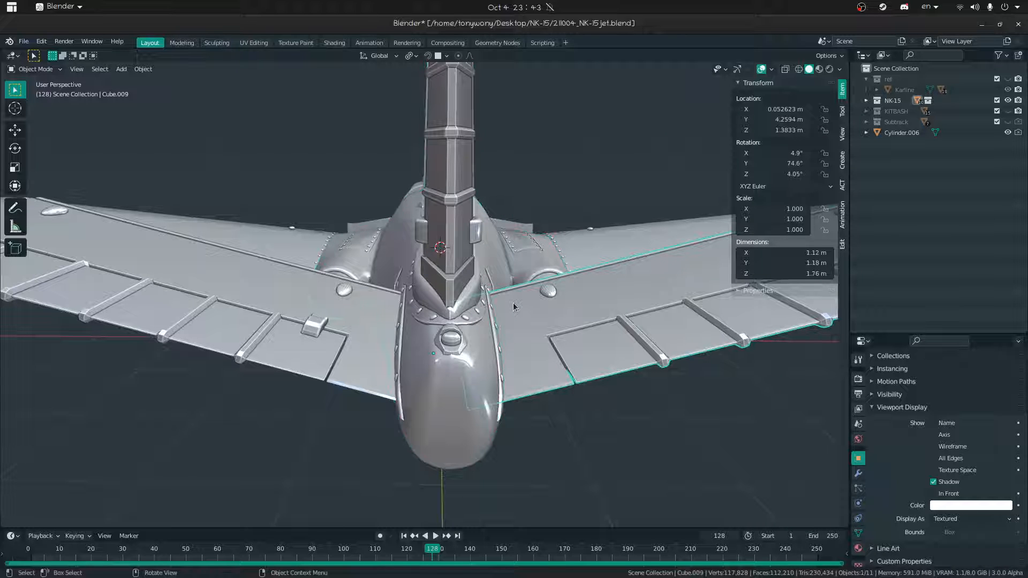
{"action": "middle_click_drag", "start_coordinate": [449, 382], "coordinate": [446, 375]}
{"action": "left_click", "coordinate": [447, 375]}
{"action": "left_click", "coordinate": [510, 354], "text": "shift"}
{"action": "left_click", "coordinate": [448, 373], "text": "shift"}
{"action": "key", "text": "ctrl+KP_Subtract"}
- Examine the Boolean cut in the tail where the right stabilizer half meets the fuselage
{"action": "middle_click_drag", "start_coordinate": [597, 393], "coordinate": [520, 395]}
{"action": "key", "text": "shift+grave"}
{"action": "key", "text": "w"}
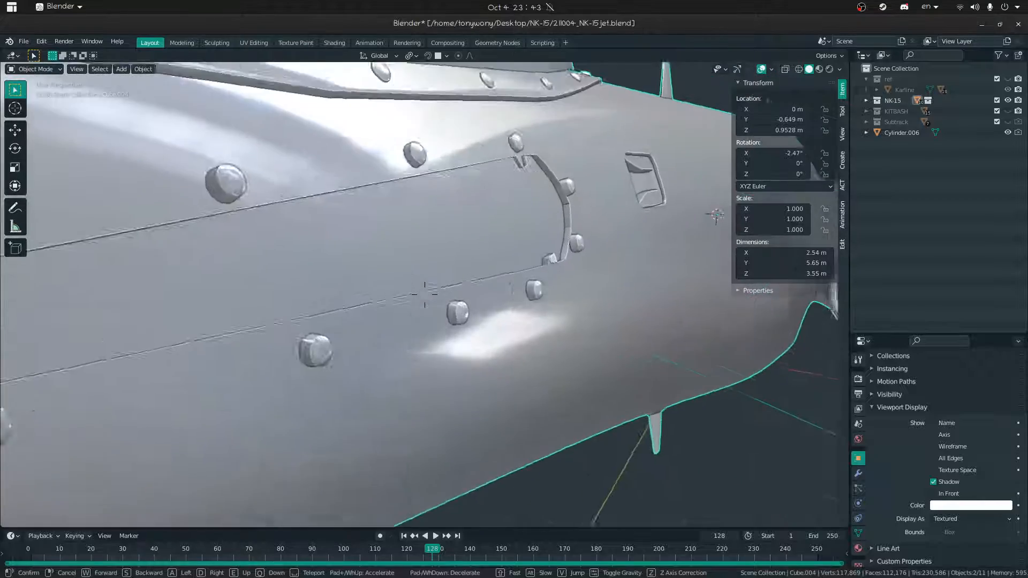
{"action": "key", "text": "a"}
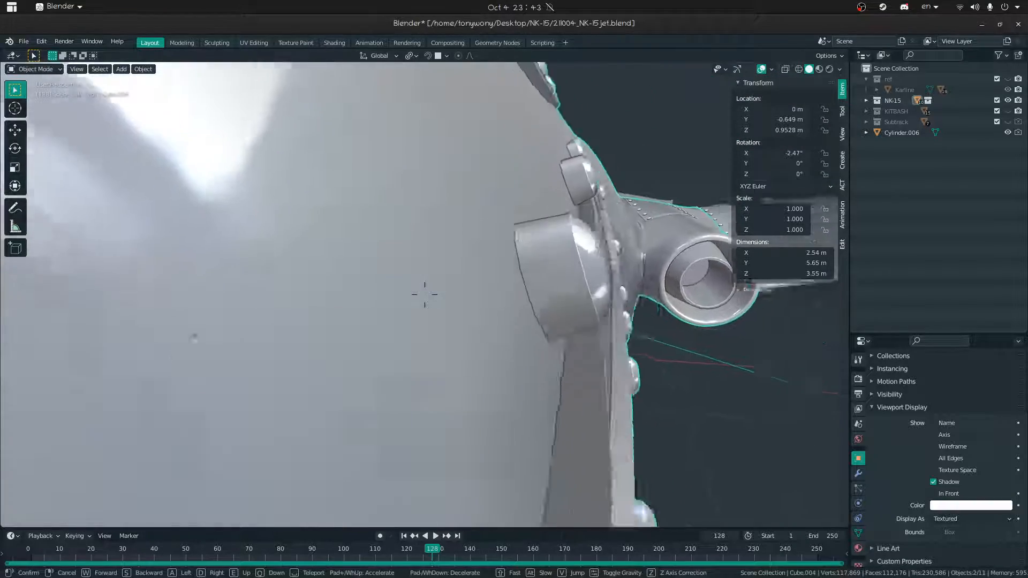
{"action": "key", "text": "d"}
{"action": "key", "text": "s"}
{"action": "left_click", "coordinate": [372, 288]}
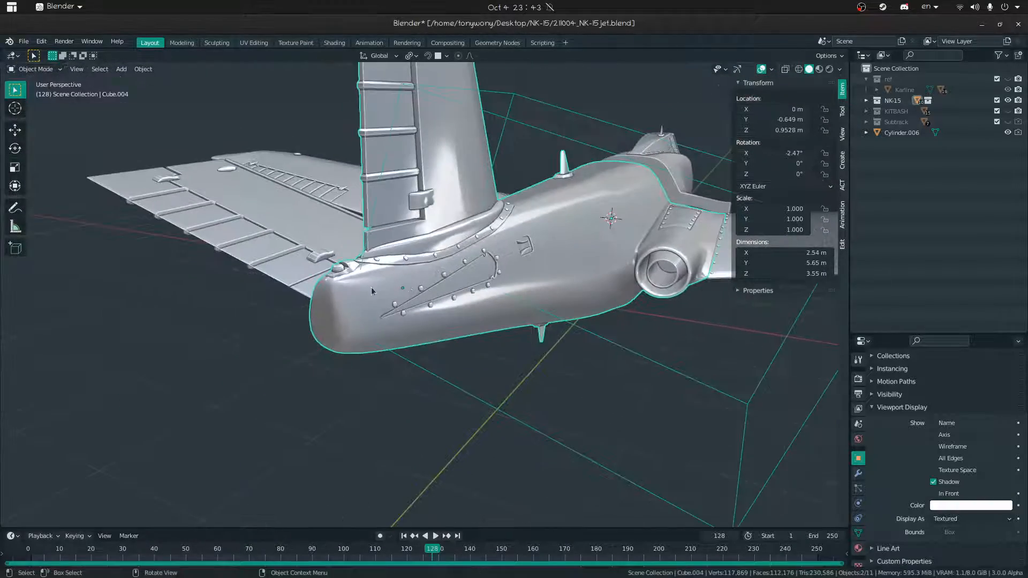
- Try the Fast solver on the fuselage's Boolean modifier and examine the resulting slot in the tail
{"action": "left_click", "coordinate": [329, 307]}
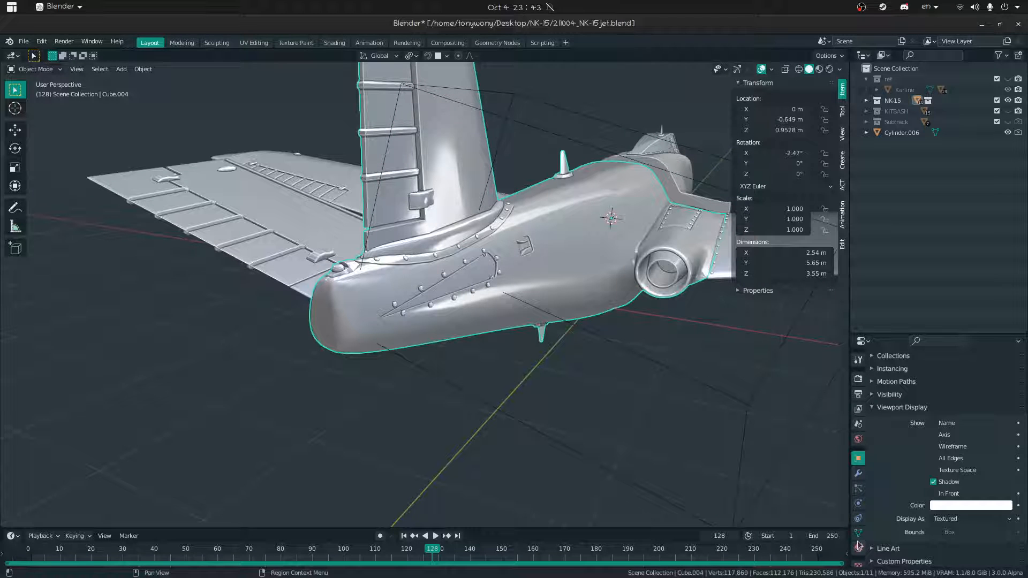
{"action": "left_click", "coordinate": [858, 473]}
{"action": "middle_click_drag", "start_coordinate": [476, 385], "coordinate": [496, 382]}
{"action": "key", "text": "shift+grave"}
{"action": "key", "text": "w"}
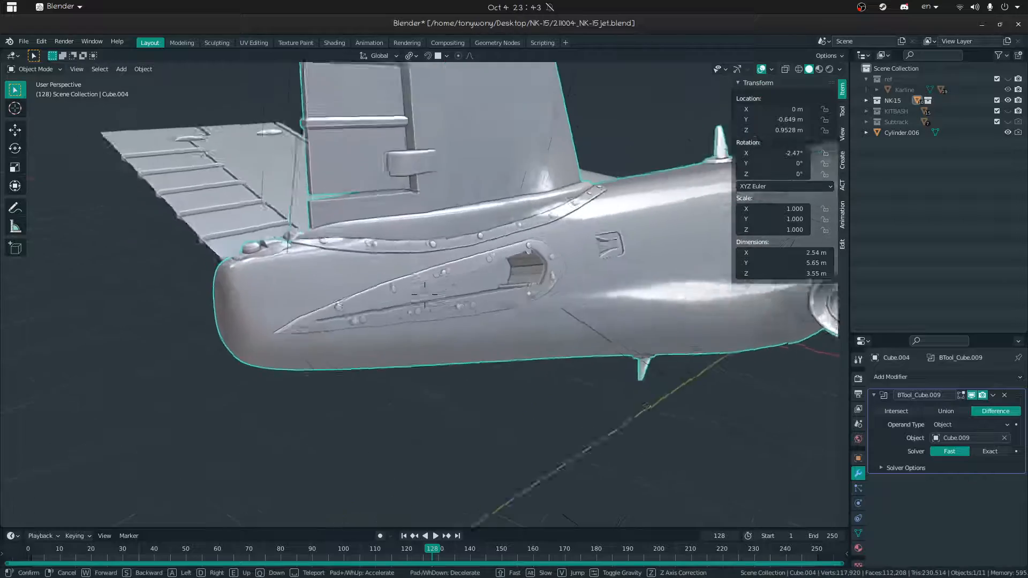
{"action": "key", "text": "w"}
{"action": "key", "text": "s"}
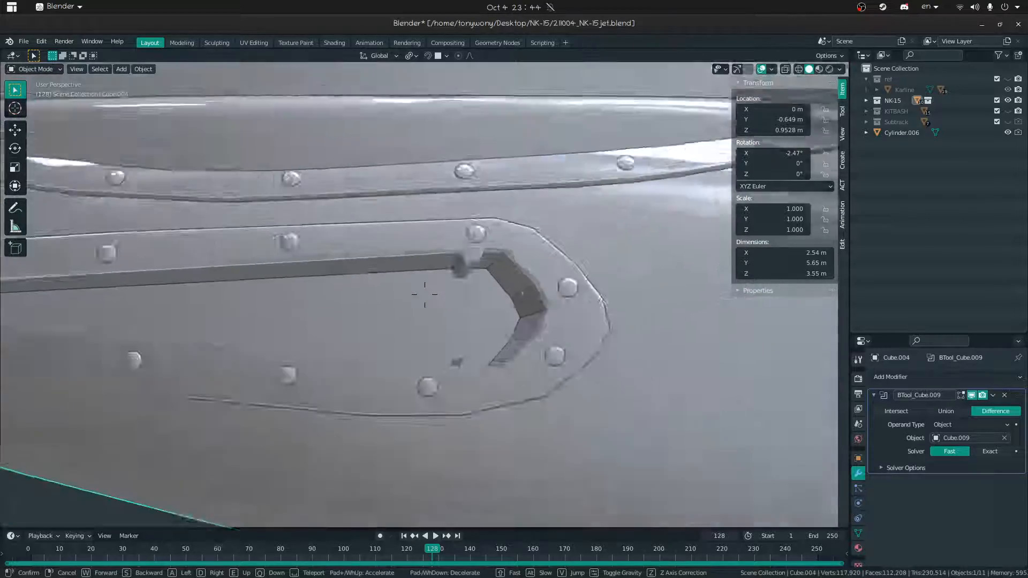
{"action": "key", "text": "a"}
{"action": "key", "text": "w"}
{"action": "key", "text": "s"}
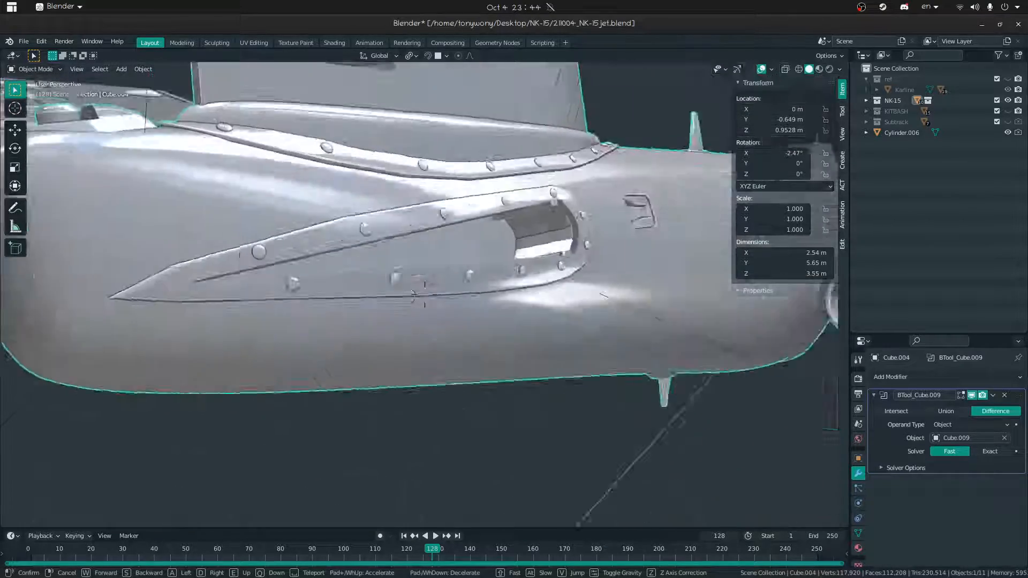
{"action": "key", "text": "a"}
{"action": "key", "text": "s"}
{"action": "left_click", "coordinate": [424, 294]}
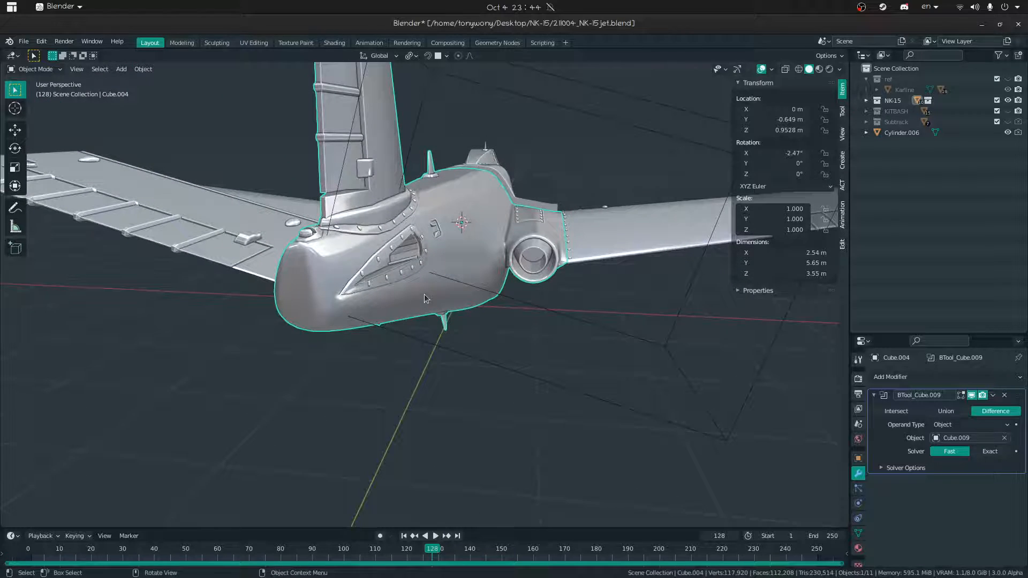
- Undo the Boolean subtraction of the right stabilizer half from the fuselage
{"action": "middle_click_drag", "start_coordinate": [675, 430], "coordinate": [431, 370]}
{"action": "key", "text": "ctrl+z"}
{"action": "key", "text": "ctrl+z"}
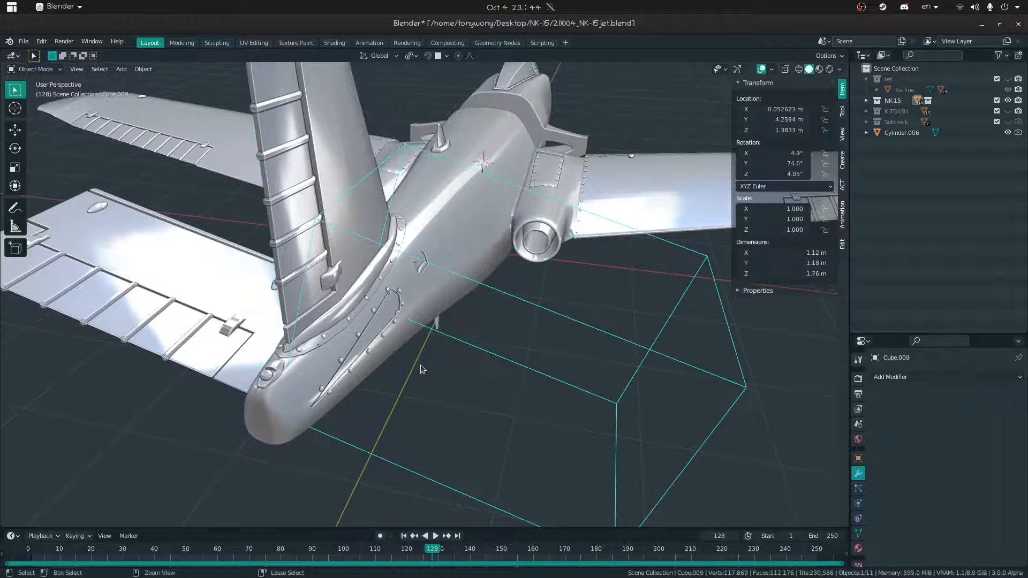
{"action": "key", "text": "ctrl+z"}
{"action": "key", "text": "ctrl+z"}
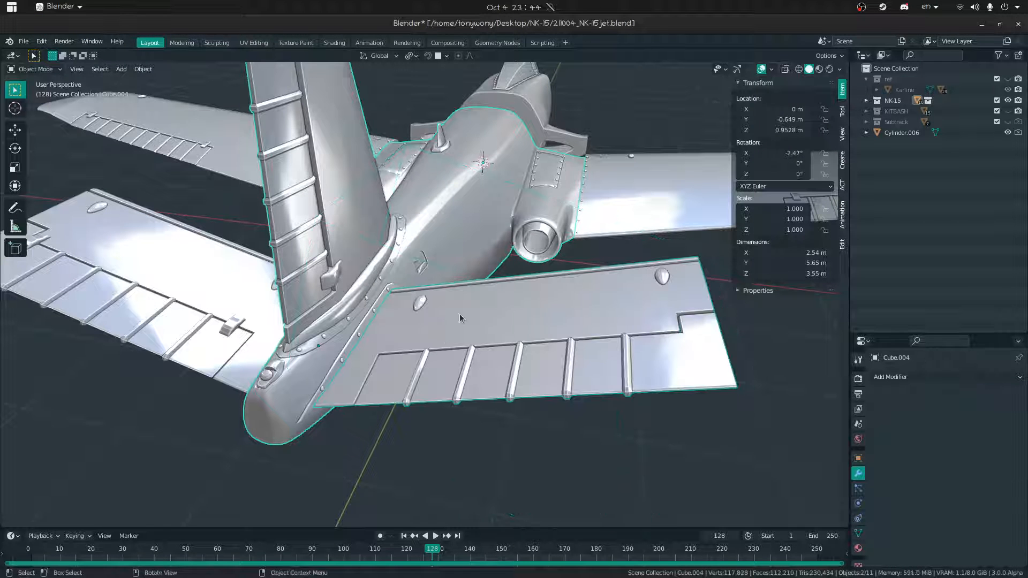
- Duplicate both stabilizer halves in place and move the copies to a new, hidden collection named final
{"action": "middle_click_drag", "start_coordinate": [460, 313], "coordinate": [346, 290]}
{"action": "left_click", "coordinate": [343, 289], "text": "shift"}
{"action": "key", "text": "shift+d"}
{"action": "right_click", "coordinate": [402, 256]}
{"action": "key", "text": "m"}
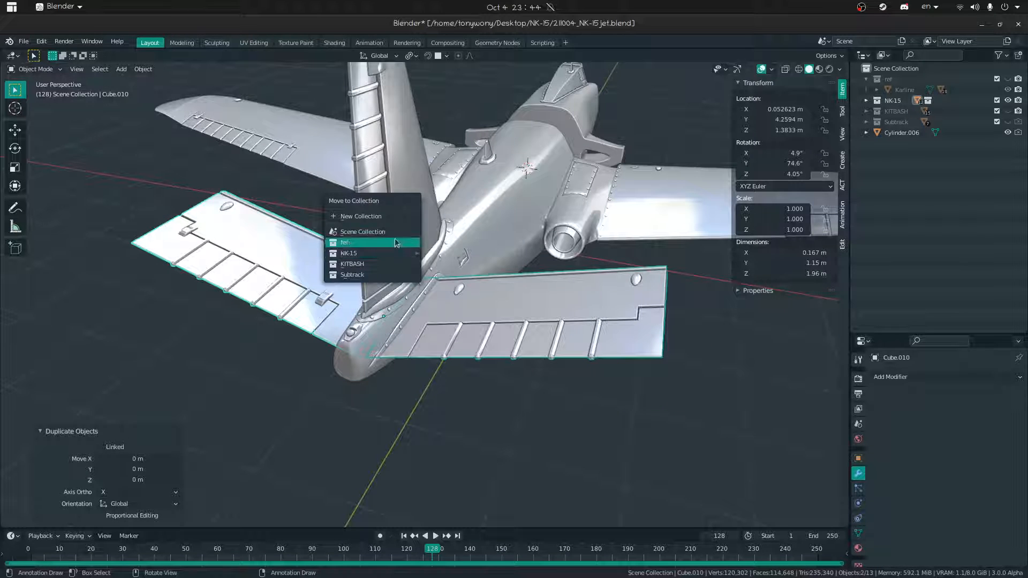
{"action": "left_click", "coordinate": [393, 218]}
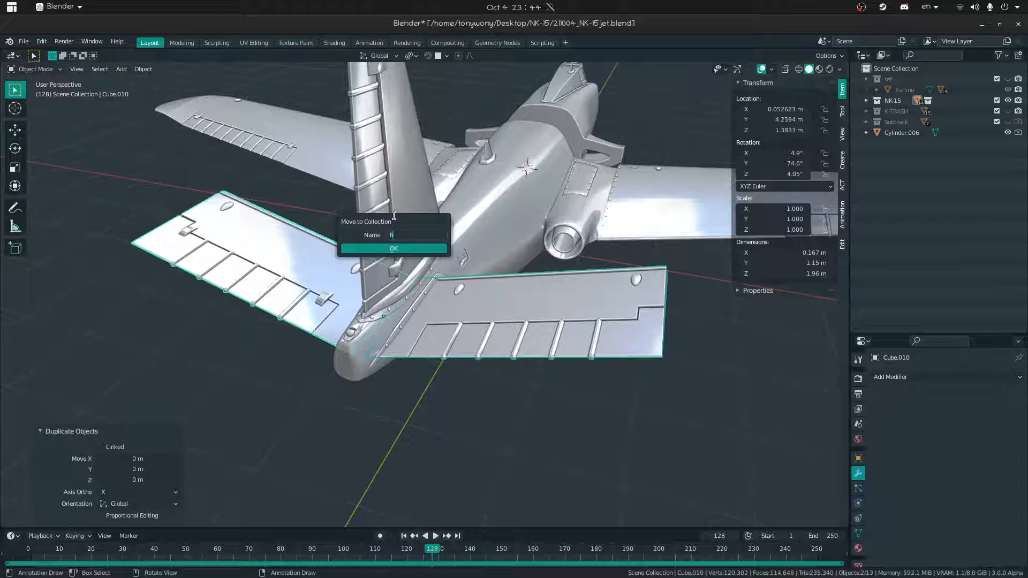
{"action": "left_click", "coordinate": [409, 247]}
{"action": "left_click", "coordinate": [1007, 133]}
- Open the original right stabilizer half in Edit Mode and select its entire mesh
{"action": "left_click", "coordinate": [538, 316]}
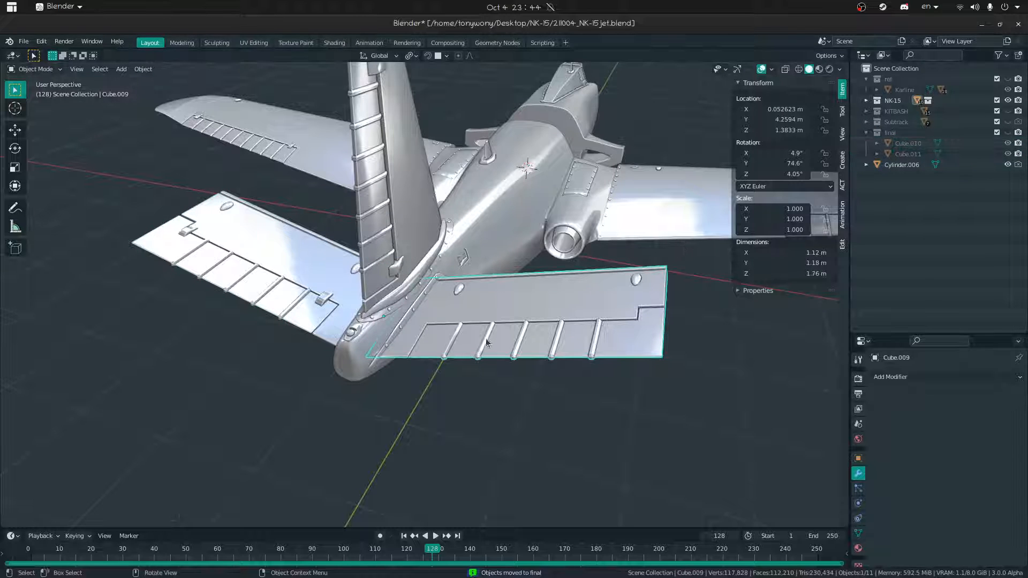
{"action": "key", "text": "Tab"}
{"action": "key", "text": "a"}
{"action": "middle_click_drag", "start_coordinate": [428, 329], "coordinate": [650, 297]}
{"action": "key", "text": "shift+grave"}
{"action": "key", "text": "d"}
{"action": "left_click", "coordinate": [424, 294]}
- Try thickening the right stabilizer half by about 0.025 m with Shrink/Fatten and examine its fit at the tail
{"action": "middle_click_drag", "start_coordinate": [527, 326], "coordinate": [548, 292]}
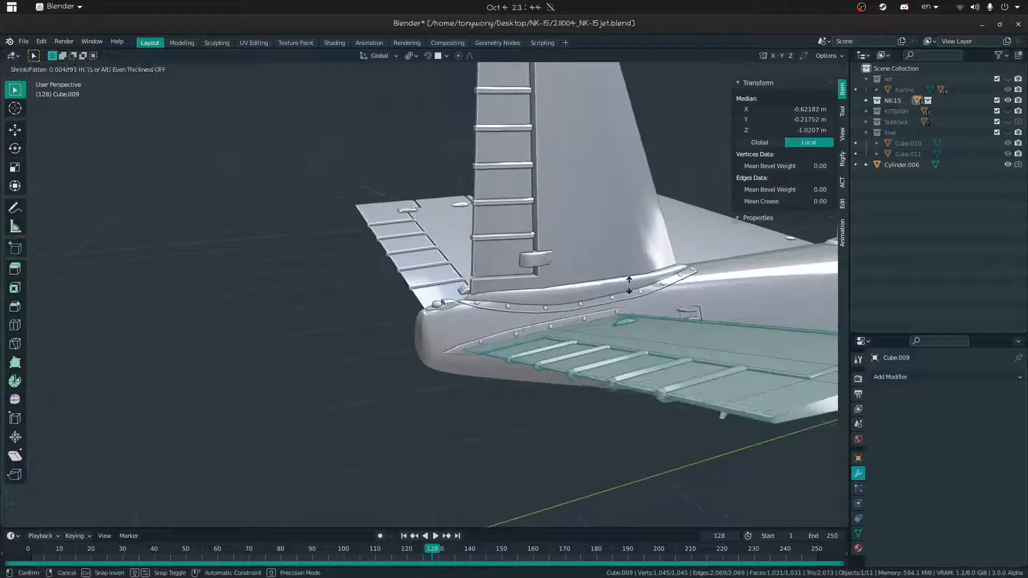
{"action": "key", "text": "shift+grave"}
{"action": "key", "text": "w"}
{"action": "left_click", "coordinate": [424, 294]}
{"action": "key", "text": "ctrl+z"}
{"action": "key", "text": "ctrl+shift+z"}
{"action": "middle_click_drag", "start_coordinate": [582, 321], "coordinate": [513, 277]}
{"action": "key", "text": "shift+grave"}
{"action": "key", "text": "w"}
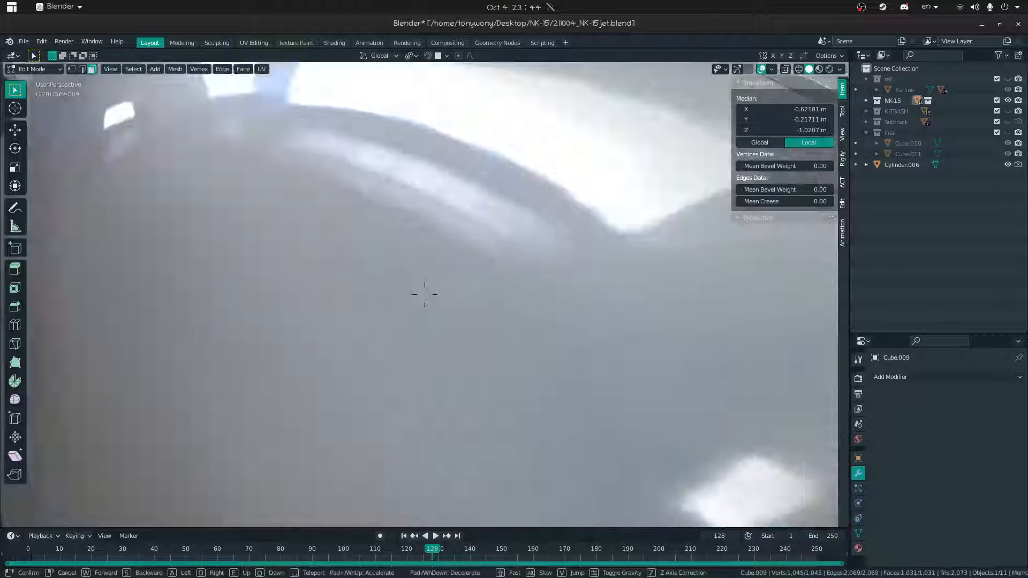
{"action": "key", "text": "a"}
{"action": "left_click", "coordinate": [424, 294]}
- Try smaller Shrink/Fatten offsets, up to about 0.007 m, on the right stabilizer half
{"action": "key", "text": "alt+s"}
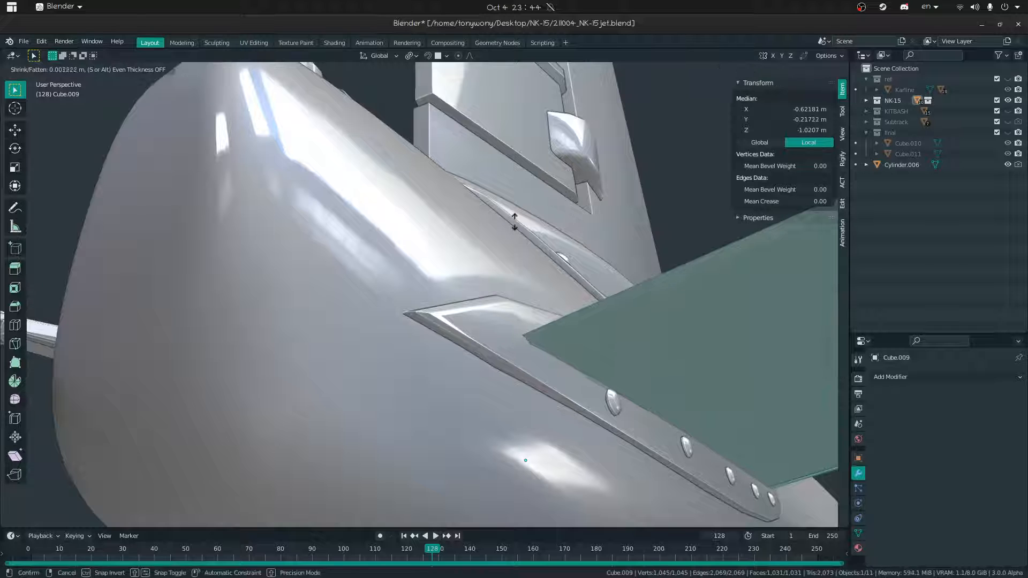
{"action": "left_click", "coordinate": [514, 223]}
{"action": "left_click", "coordinate": [122, 492]}
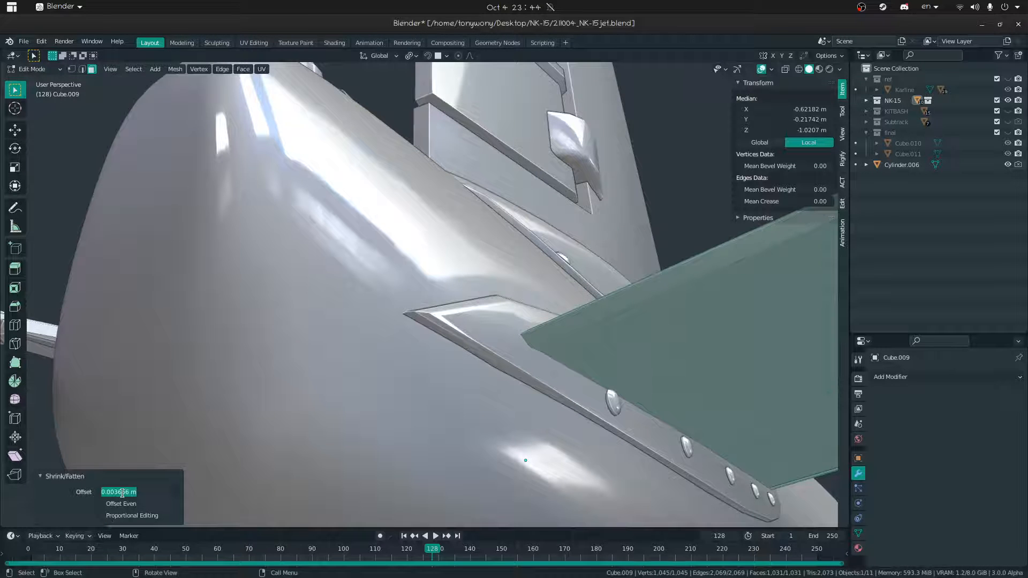
{"action": "key", "text": "BackSpace"}
{"action": "key", "text": "Return"}
{"action": "middle_click_drag", "start_coordinate": [355, 376], "coordinate": [354, 378]}
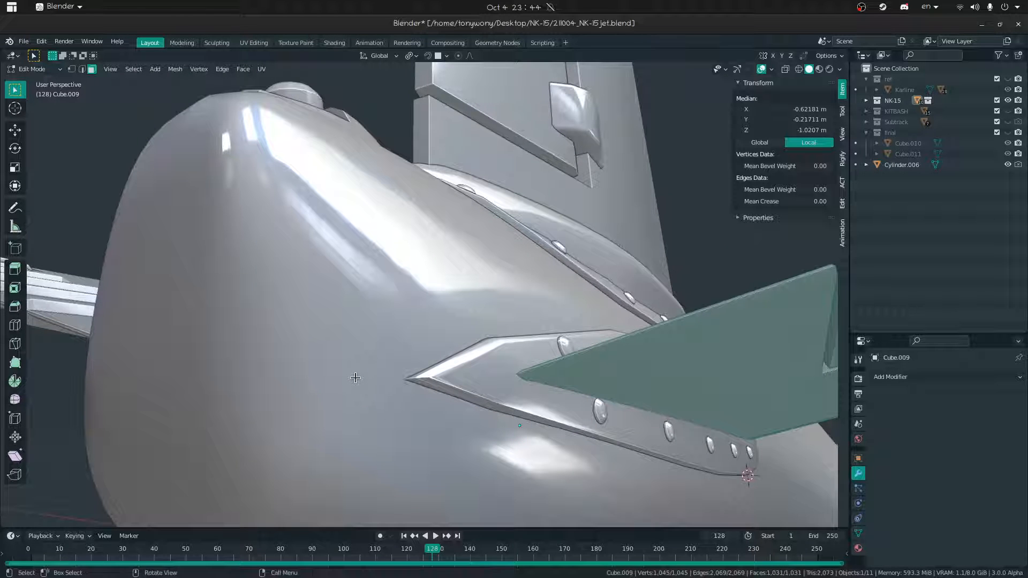
{"action": "key", "text": "alt+s"}
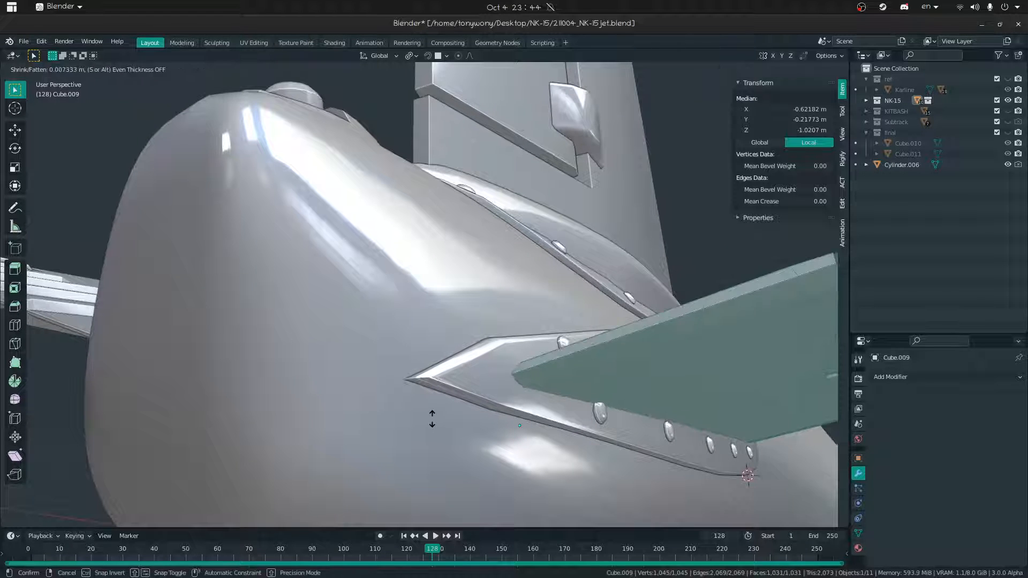
{"action": "right_click", "coordinate": [432, 419]}
- Thicken the right stabilizer half's whole mesh using Shrink/Fatten with an offset of 0.005 m
{"action": "key", "text": "alt+s"}
{"action": "left_click", "coordinate": [421, 418]}
{"action": "left_click", "coordinate": [150, 492]}
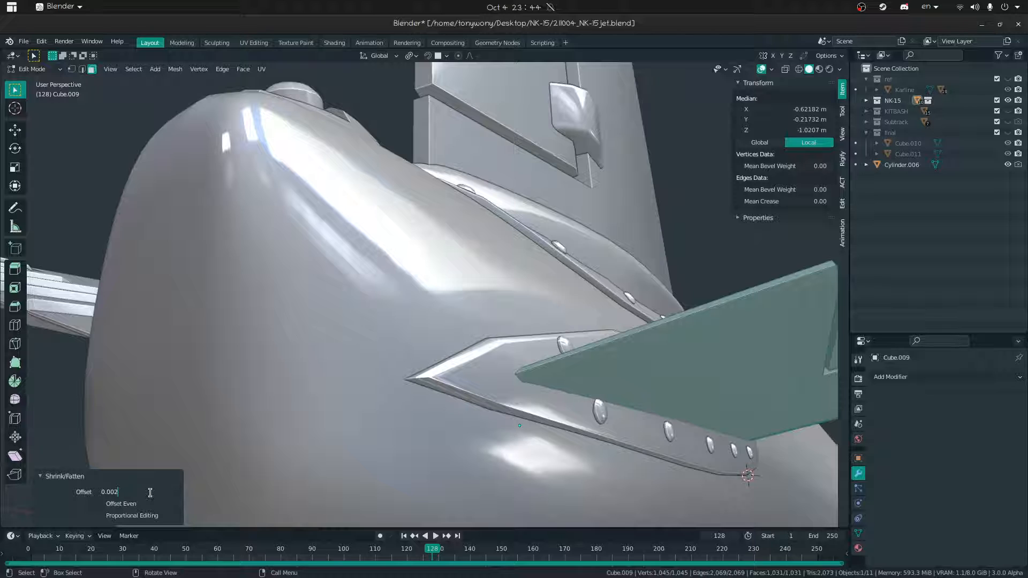
{"action": "key", "text": "Return"}
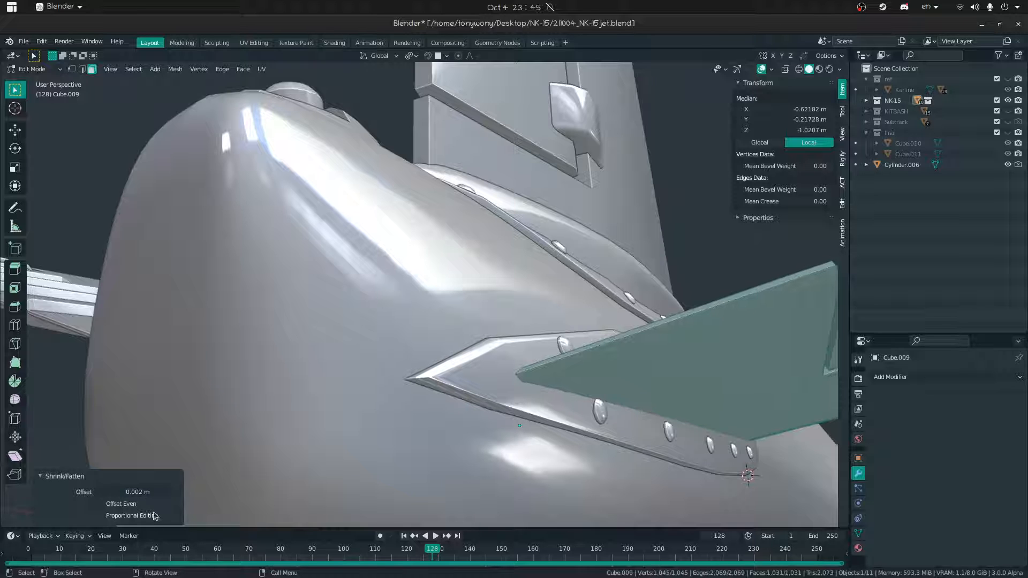
{"action": "left_click", "coordinate": [138, 492]}
{"action": "type", "text": "5"}
{"action": "key", "text": "Return"}
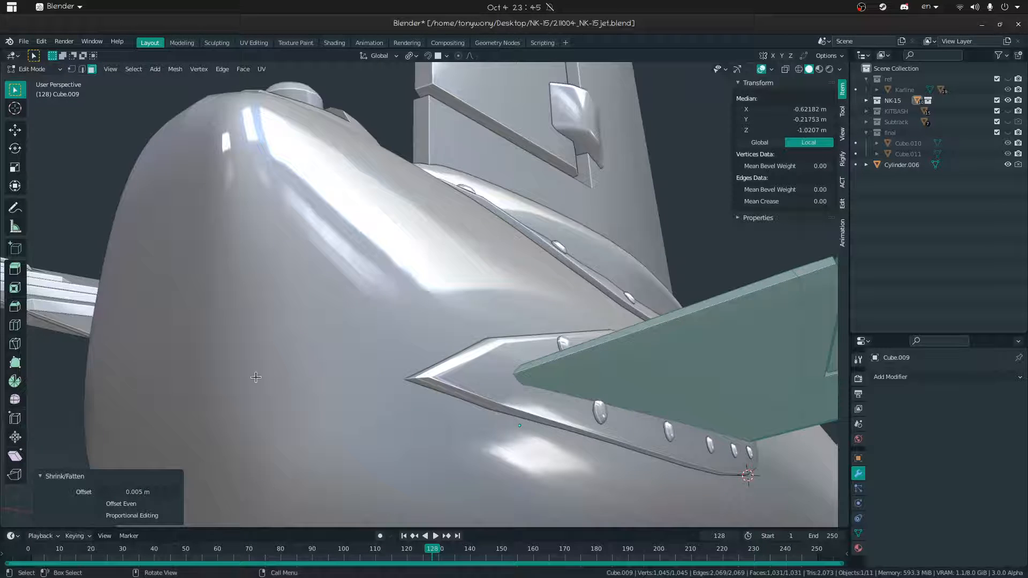
- Switch editing to the original left stabilizer half and thicken its whole mesh using Shrink/Fatten with an offset of 0.005 m
{"action": "key", "text": "shift+grave"}
{"action": "key", "text": "s"}
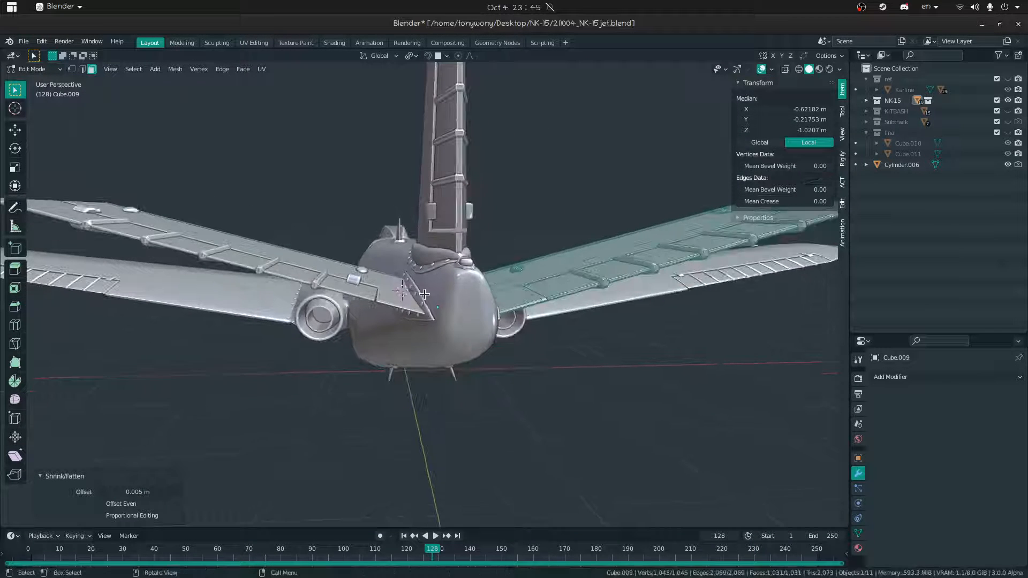
{"action": "left_click", "coordinate": [424, 293]}
{"action": "key", "text": "alt+q"}
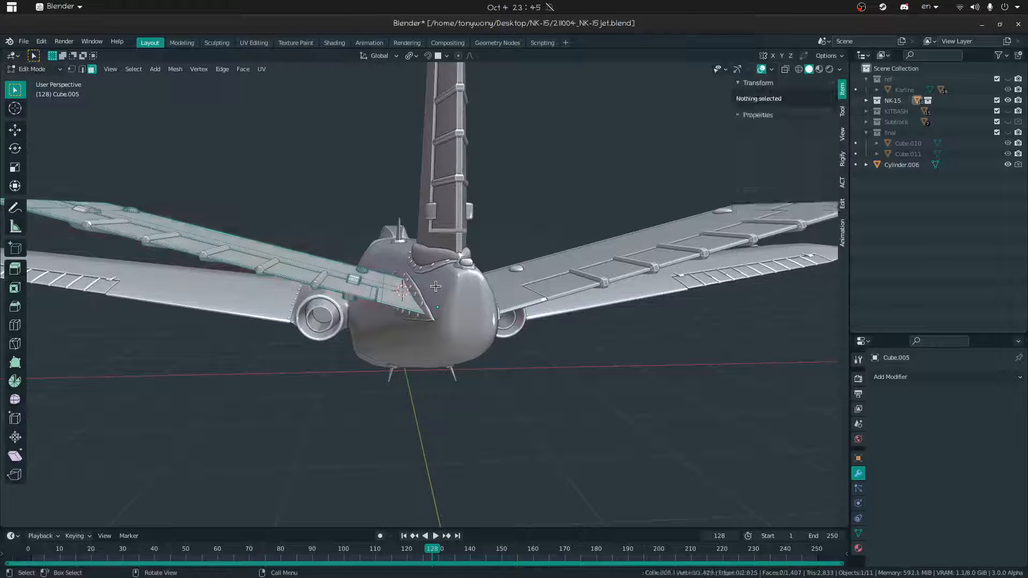
{"action": "key", "text": "a"}
{"action": "key", "text": "alt+s"}
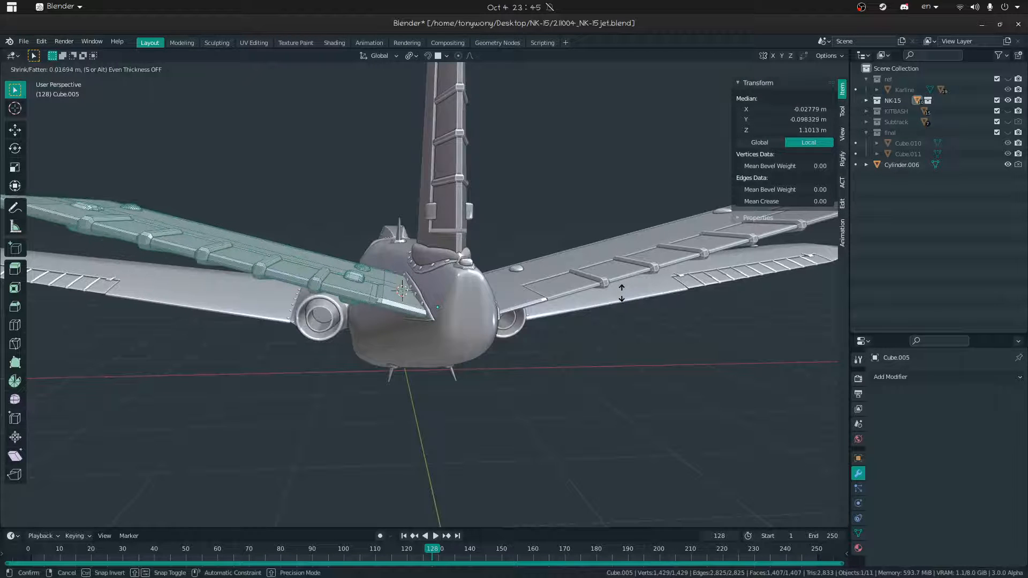
{"action": "left_click", "coordinate": [622, 293]}
{"action": "left_click", "coordinate": [169, 488]}
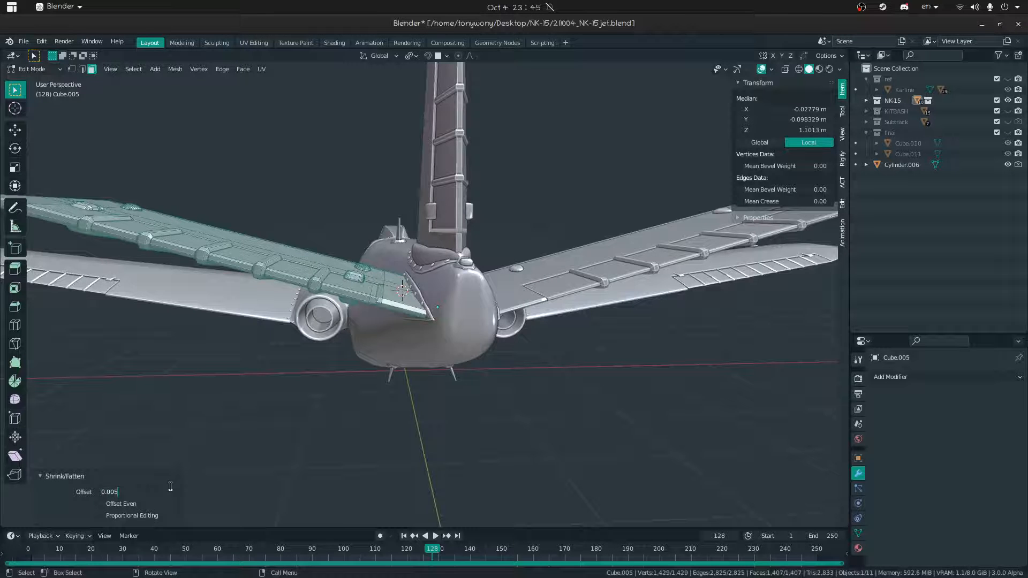
{"action": "type", "text": "0.005"}
{"action": "key", "text": "Return"}
{"action": "key", "text": "Tab"}
- Try subtracting both thickened stabilizer halves from the fuselage together with Difference Booleans
{"action": "middle_click_drag", "start_coordinate": [500, 389], "coordinate": [375, 372]}
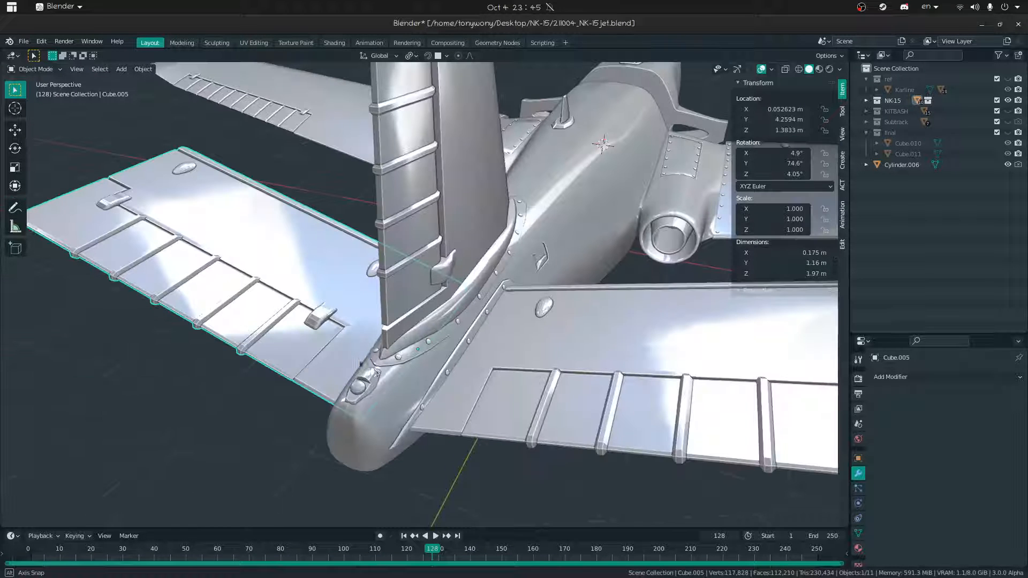
{"action": "left_click", "coordinate": [480, 345], "text": "shift"}
{"action": "left_click", "coordinate": [546, 223], "text": "shift"}
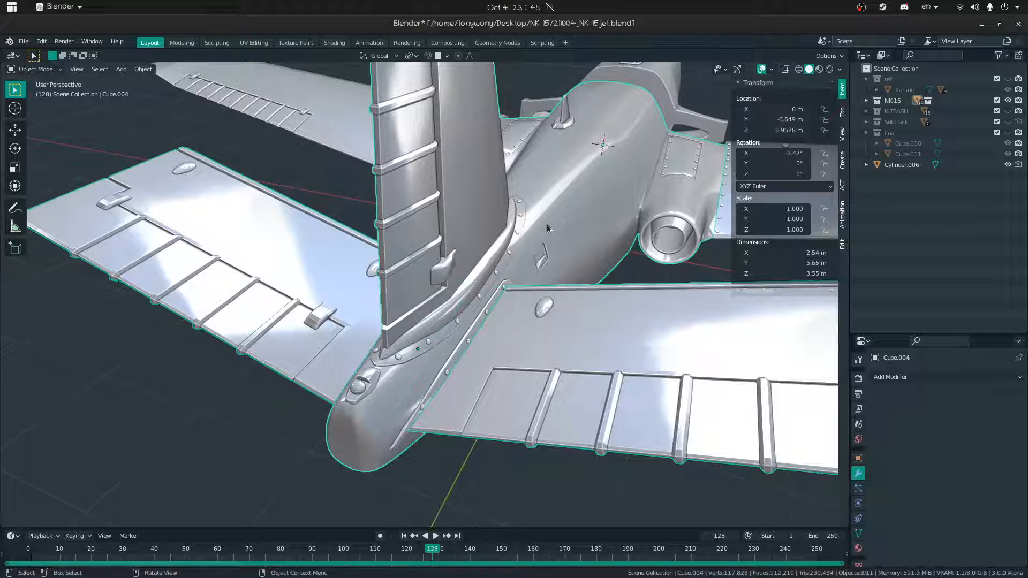
{"action": "key", "text": "ctrl+minus"}
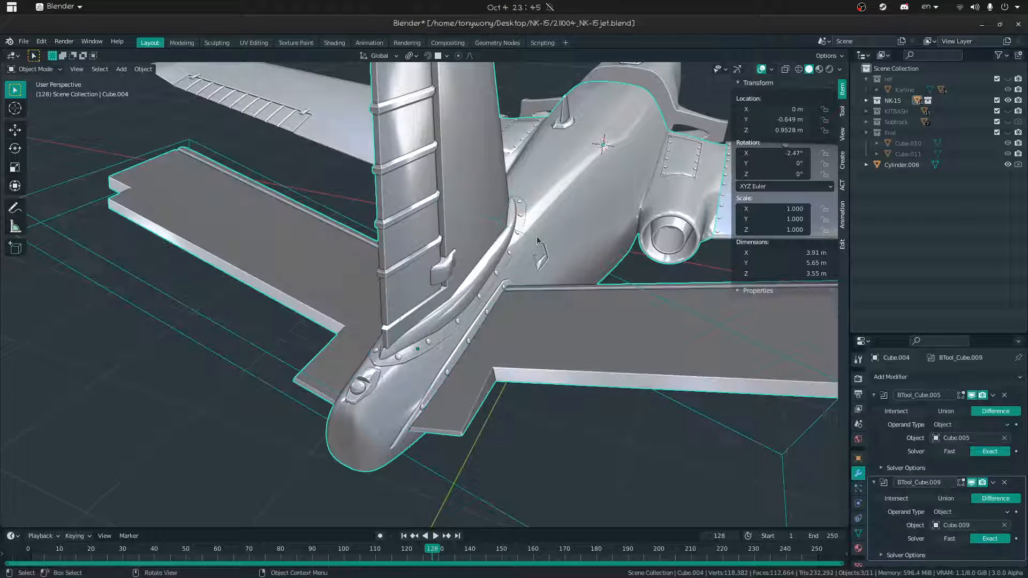
{"action": "key", "text": "ctrl+z"}
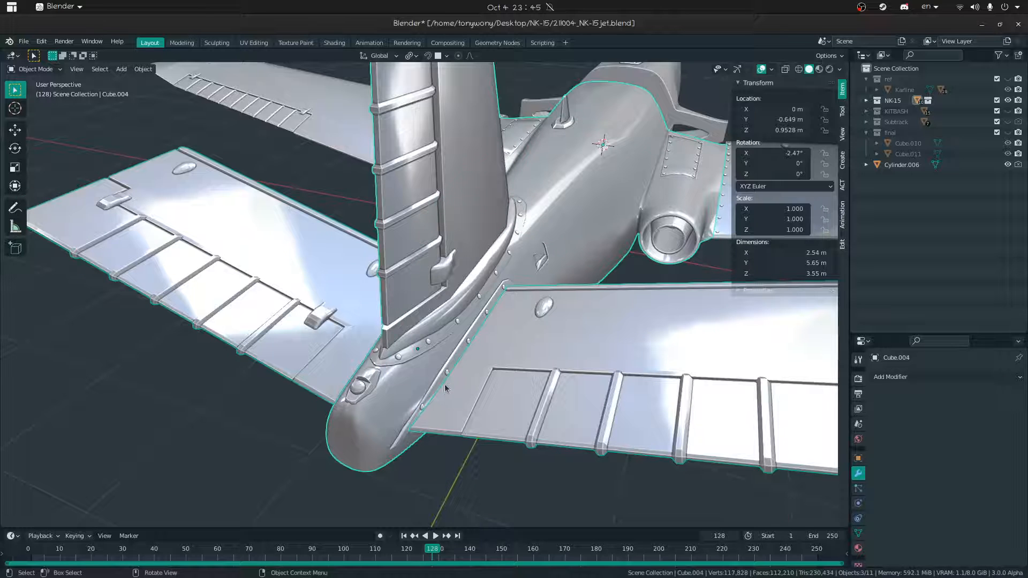
- Try subtracting only the right stabilizer half from the fuselage with a Difference Boolean using the Exact solver
{"action": "left_click", "coordinate": [517, 315]}
{"action": "left_click", "coordinate": [539, 217], "text": "shift"}
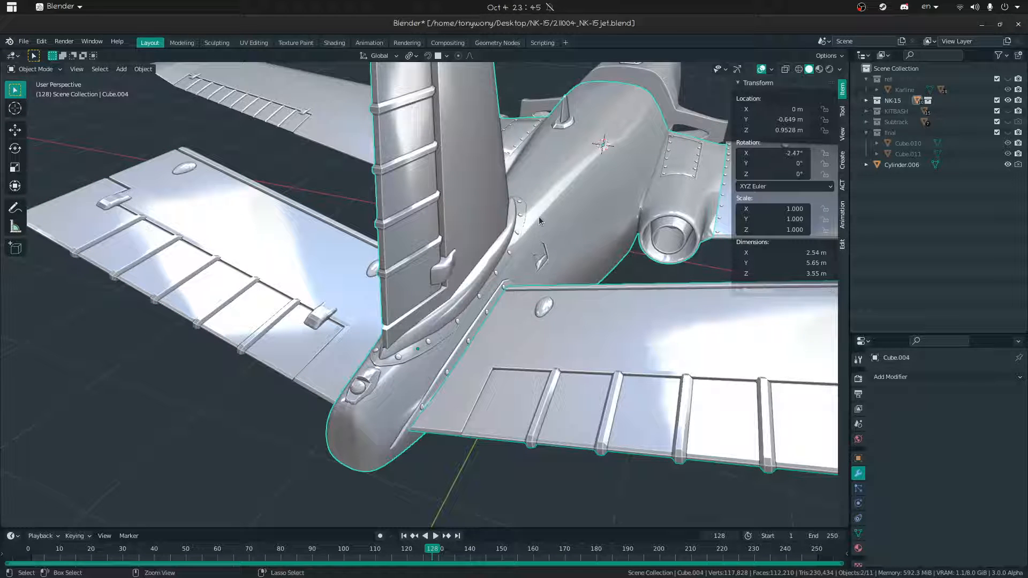
{"action": "key", "text": "ctrl+minus"}
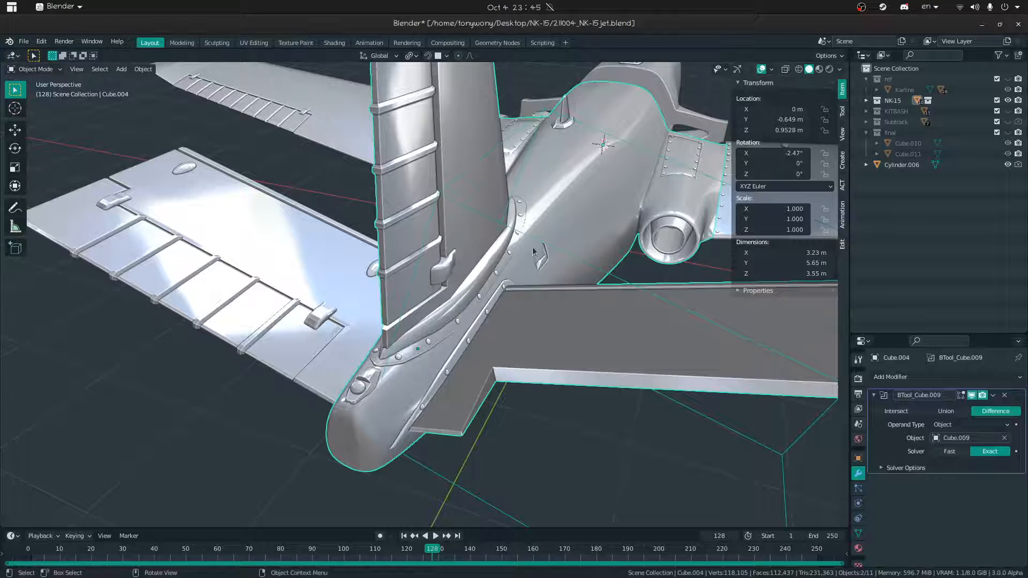
{"action": "key", "text": "ctrl+z"}
- Subtract the right stabilizer half from the fuselage with a Difference Boolean using the Fast solver
{"action": "left_click", "coordinate": [546, 190], "text": "shift"}
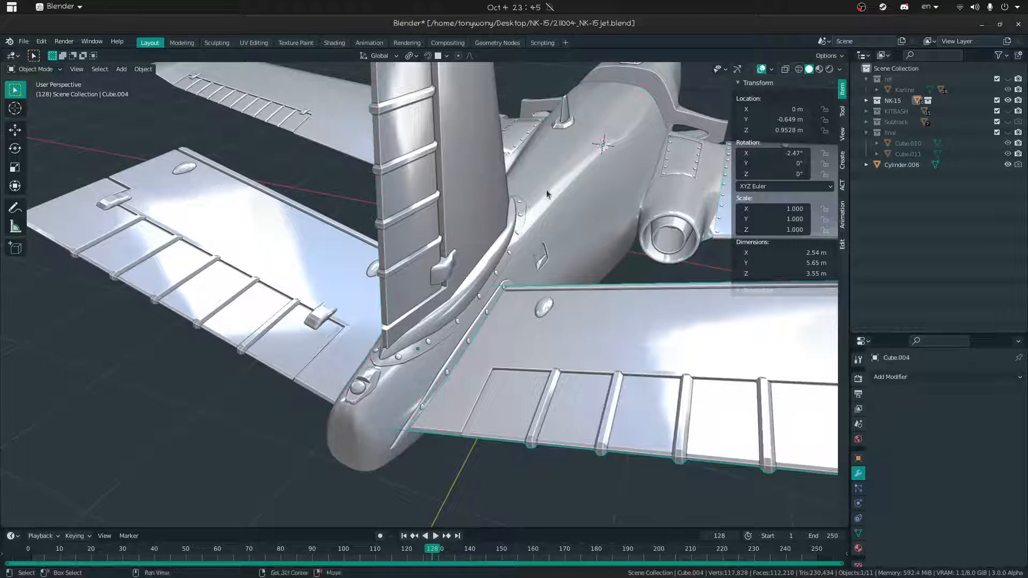
{"action": "left_click", "coordinate": [541, 214], "text": "shift"}
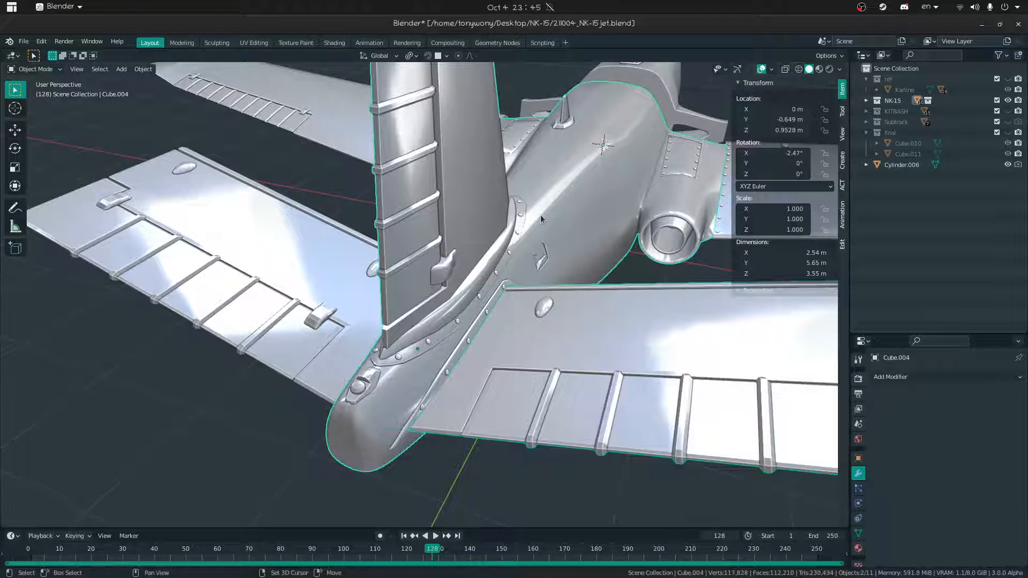
{"action": "key", "text": "ctrl+KP_Subtract"}
{"action": "left_click", "coordinate": [949, 451]}
{"action": "middle_click_drag", "start_coordinate": [616, 407], "coordinate": [504, 378]}
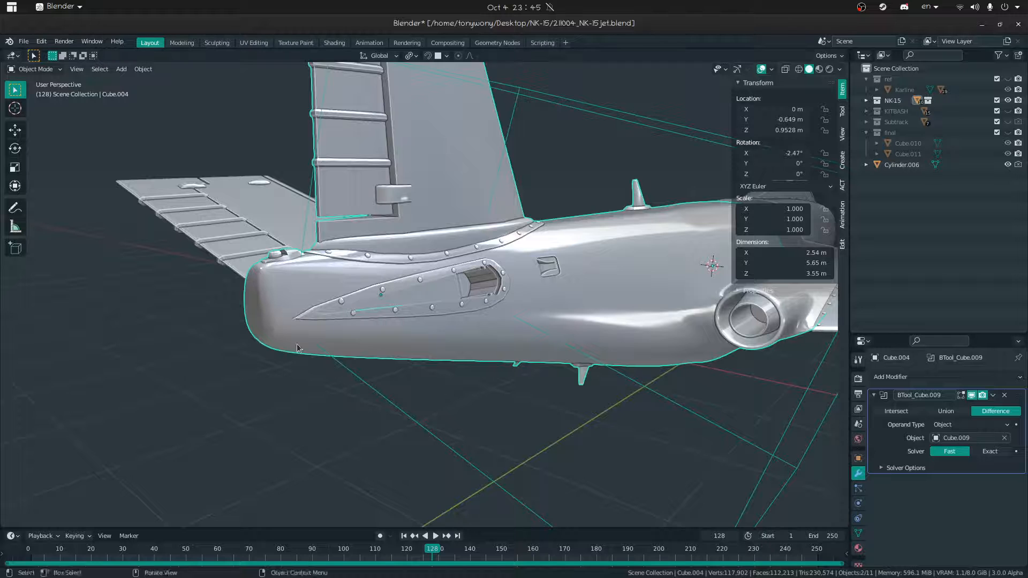
- Subtract the left stabilizer half from the fuselage with a second Difference Boolean using the Fast solver
{"action": "middle_click_drag", "start_coordinate": [249, 327], "coordinate": [337, 369]}
{"action": "left_click", "coordinate": [337, 370]}
{"action": "left_click", "coordinate": [452, 441], "text": "shift"}
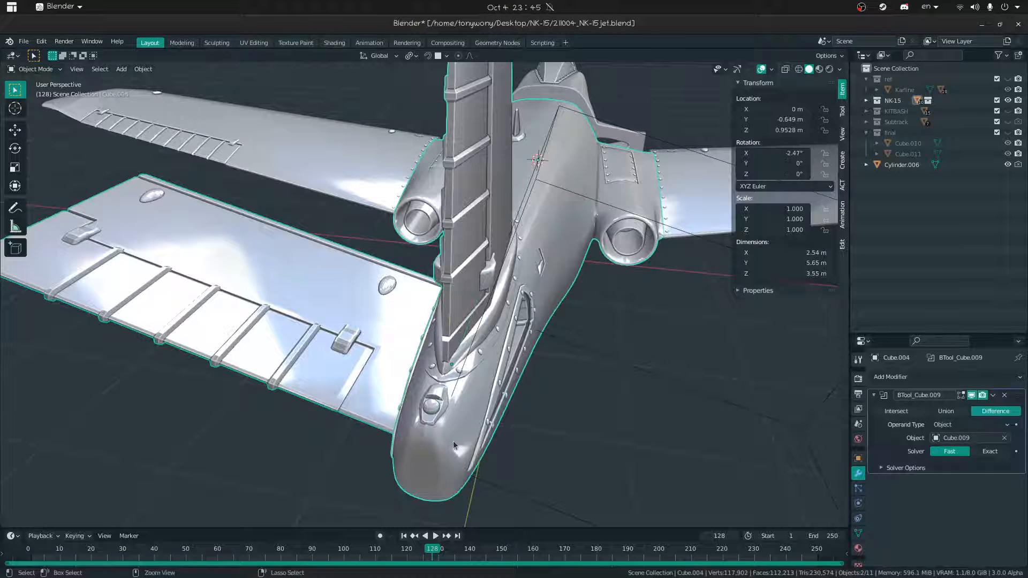
{"action": "key", "text": "ctrl+shift+KP_Subtract"}
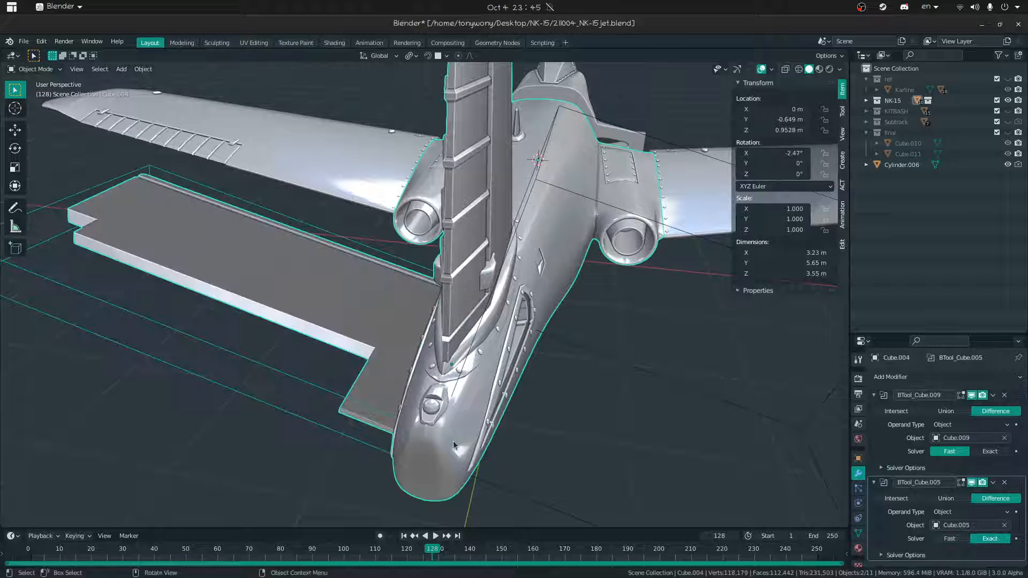
{"action": "left_click", "coordinate": [949, 538]}
- Check the cut slots in the tail and apply both Boolean modifiers on the fuselage
{"action": "key", "text": "shift+grave"}
{"action": "key", "text": "w"}
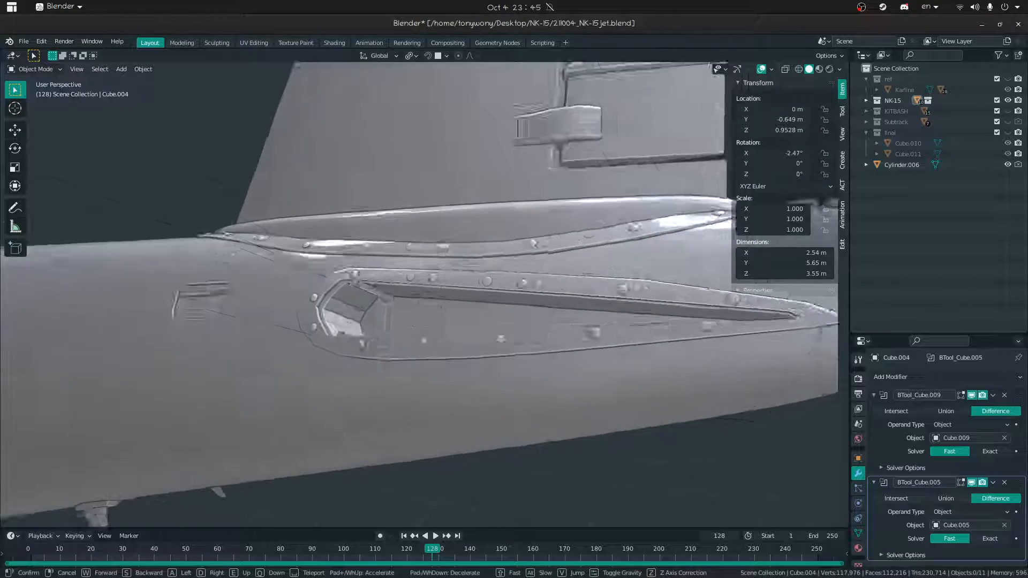
{"action": "key", "text": "d"}
{"action": "left_click", "coordinate": [424, 294]}
{"action": "middle_click_drag", "start_coordinate": [463, 276], "coordinate": [492, 324]}
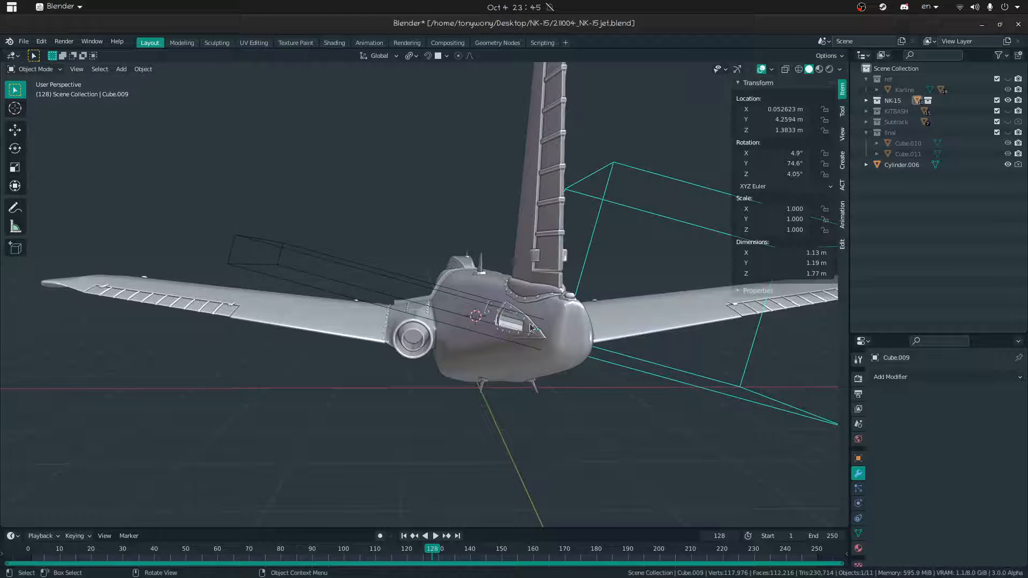
{"action": "left_click", "coordinate": [501, 334]}
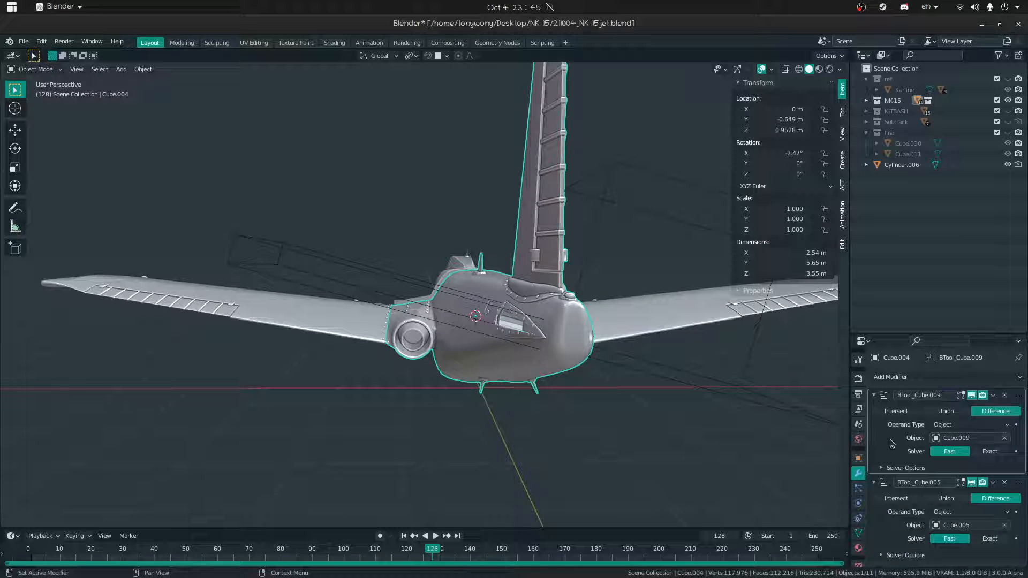
{"action": "key", "text": "ctrl+a"}
{"action": "key", "text": "ctrl+a"}
- Delete the leftover stabilizer cutters and show the final collection with the stabilizer copies
{"action": "left_click", "coordinate": [434, 323]}
{"action": "left_click", "coordinate": [433, 320]}
{"action": "left_click", "coordinate": [626, 354]}
{"action": "key", "text": "x"}
{"action": "left_click", "coordinate": [626, 355]}
{"action": "left_click", "coordinate": [1007, 132]}
- Examine how the final left stabilizer copy sits in its clearance slot in the tail
{"action": "key", "text": "shift+grave"}
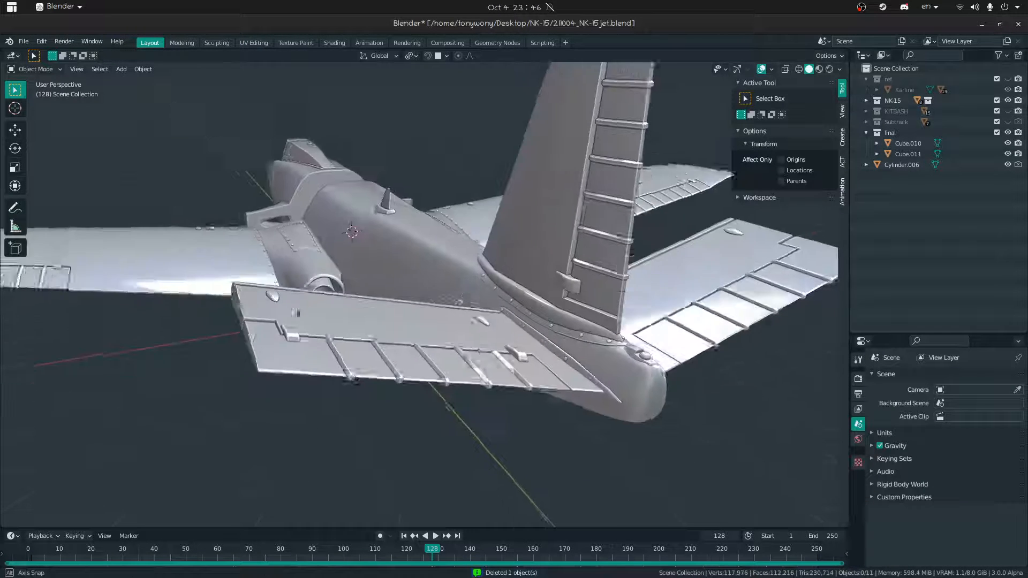
{"action": "key", "text": "w"}
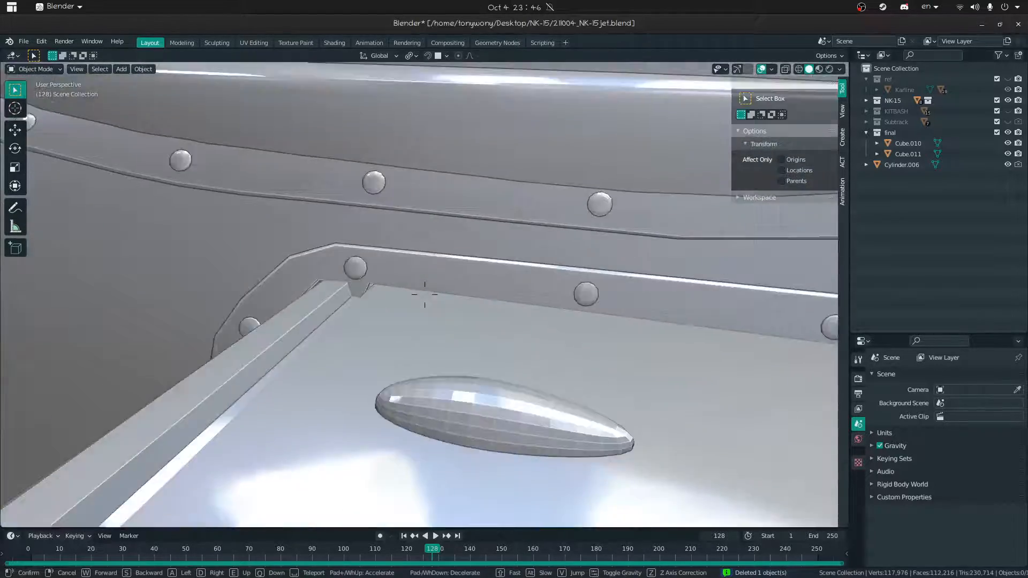
{"action": "key", "text": "s"}
{"action": "key", "text": "a"}
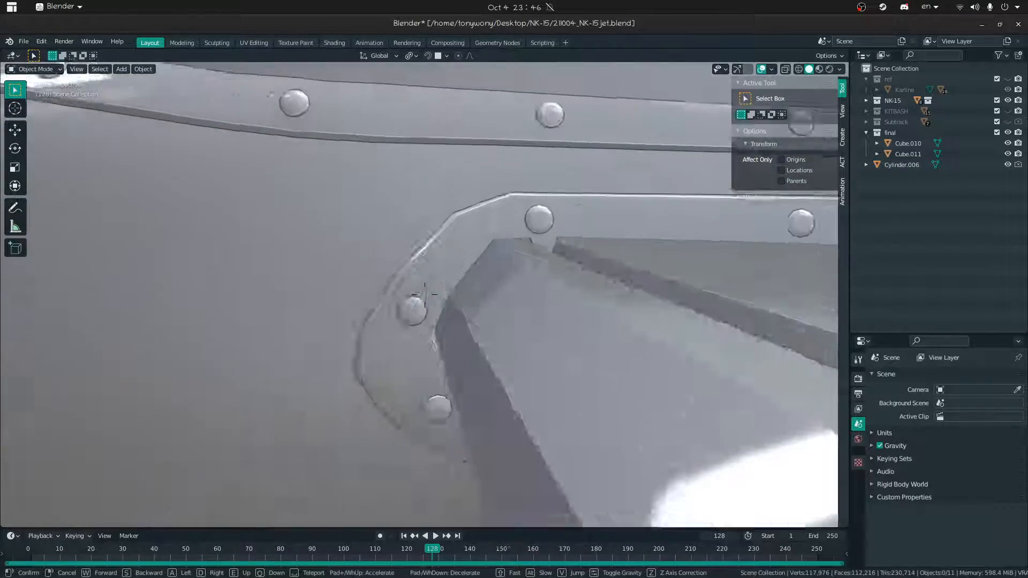
{"action": "key", "text": "d"}
{"action": "key", "text": "s"}
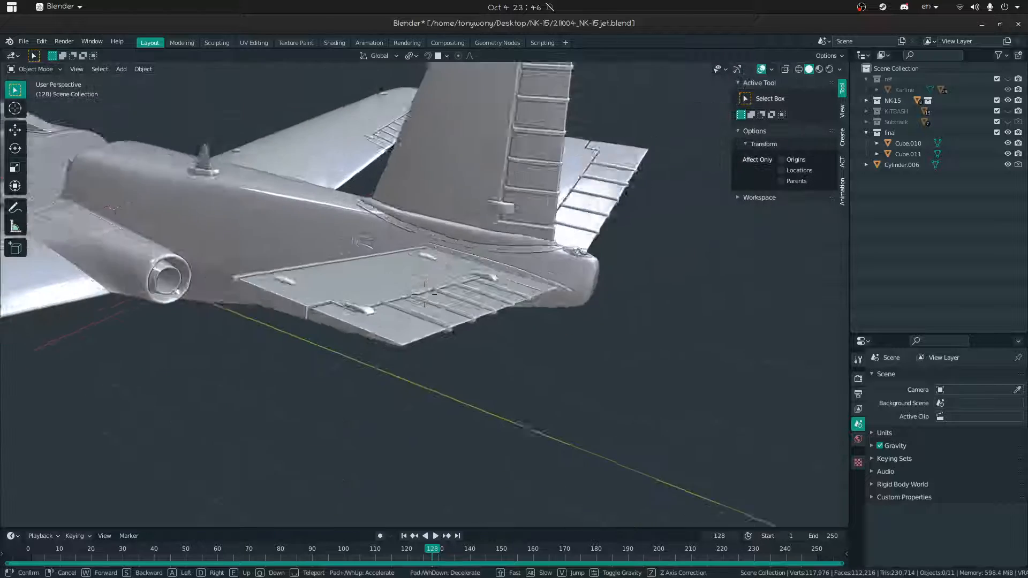
{"action": "left_click", "coordinate": [366, 270]}
{"action": "left_click", "coordinate": [366, 270]}
- Hide both final stabilizer copies to expose the tail slots
{"action": "left_click", "coordinate": [416, 278]}
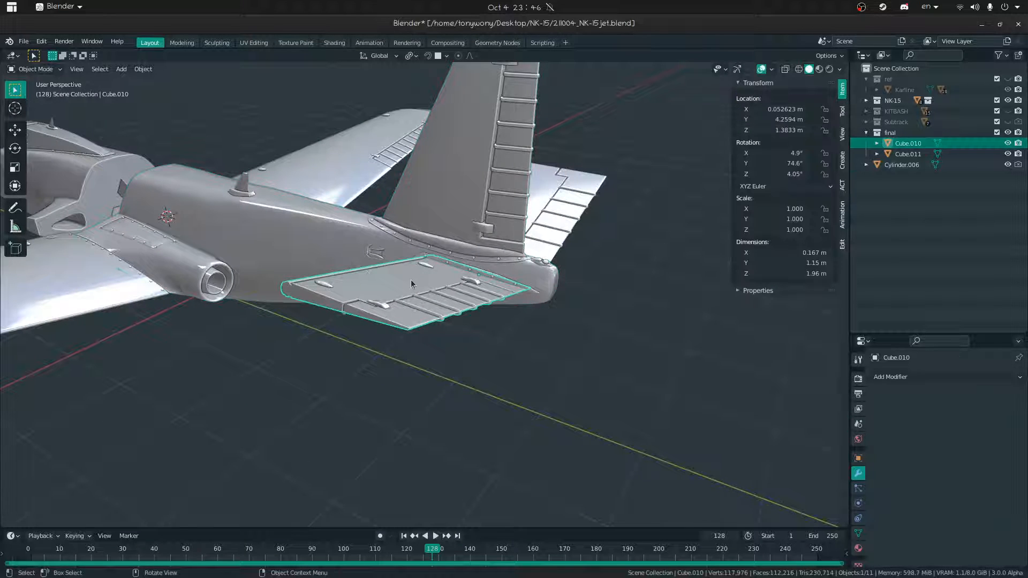
{"action": "key", "text": "h"}
{"action": "left_click", "coordinate": [563, 213]}
{"action": "key", "text": "h"}
- Examine the walls, ribs and rim notches inside the left stabilizer slot of the fuselage
{"action": "key", "text": "shift+grave"}
{"action": "key", "text": "w"}
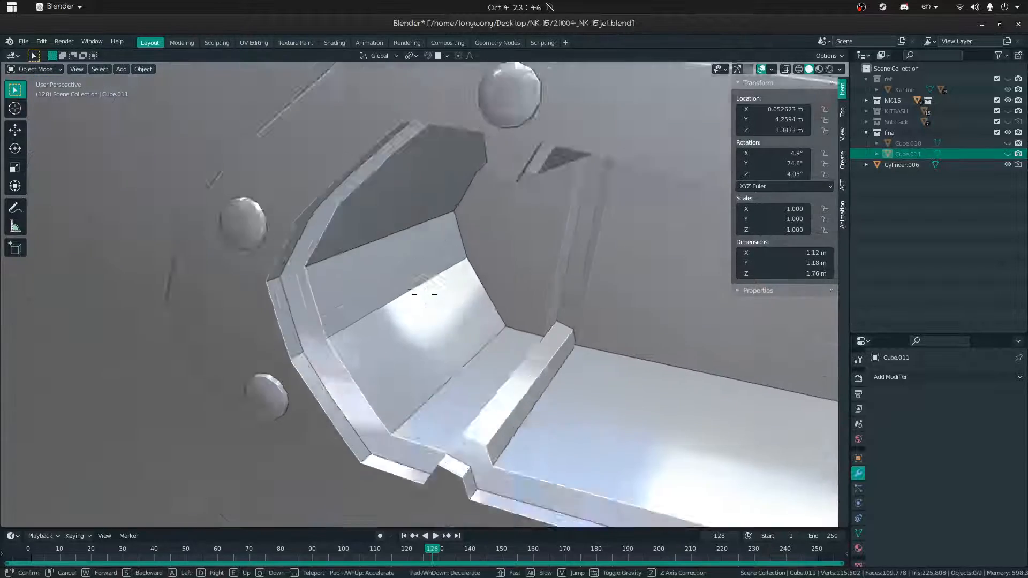
{"action": "key", "text": "s"}
{"action": "key", "text": "w"}
{"action": "left_click", "coordinate": [474, 369]}
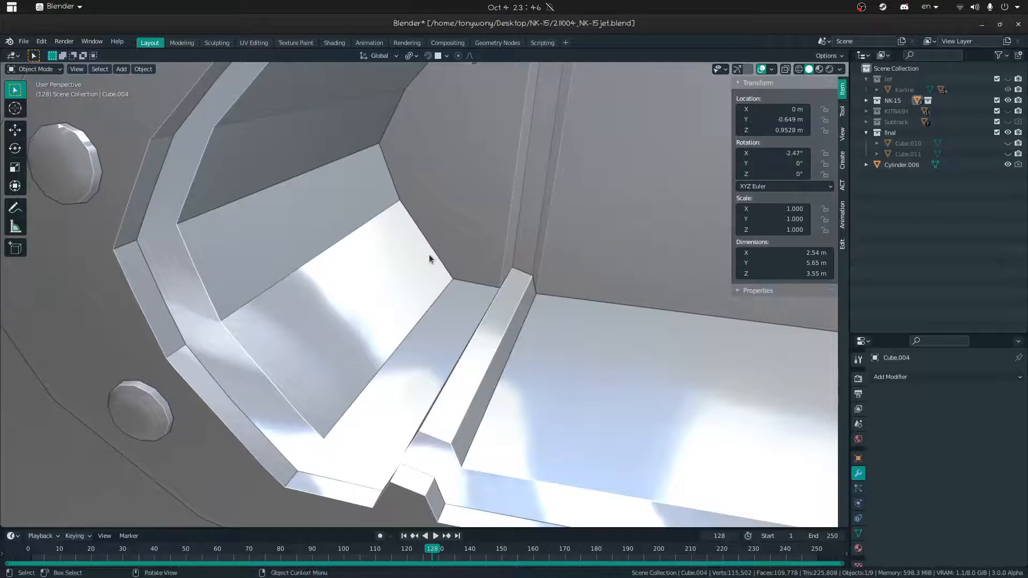
{"action": "key", "text": "shift+grave"}
{"action": "key", "text": "w"}
{"action": "key", "text": "s"}
{"action": "key", "text": "w"}
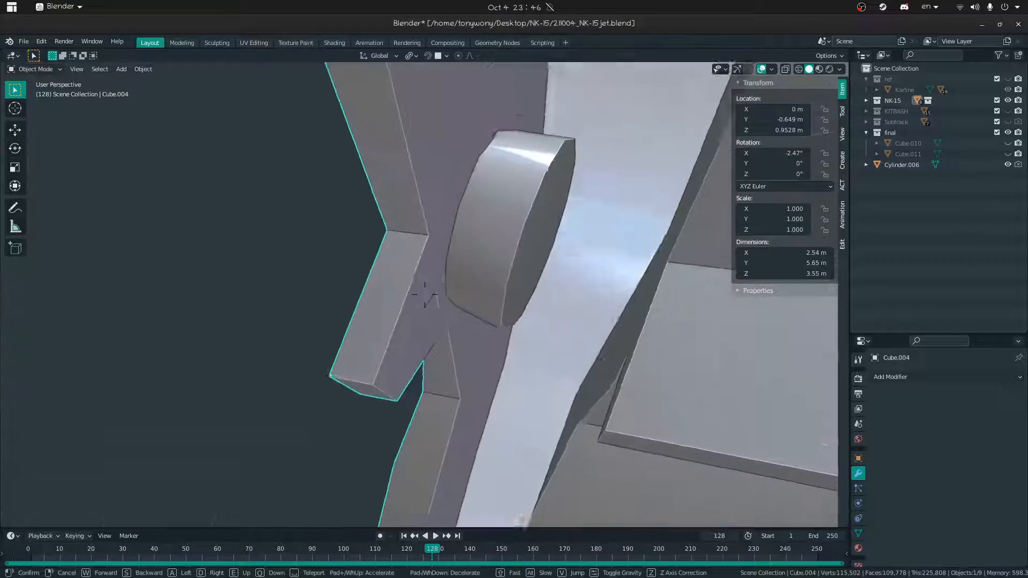
{"action": "key", "text": "s"}
{"action": "left_click", "coordinate": [360, 349]}
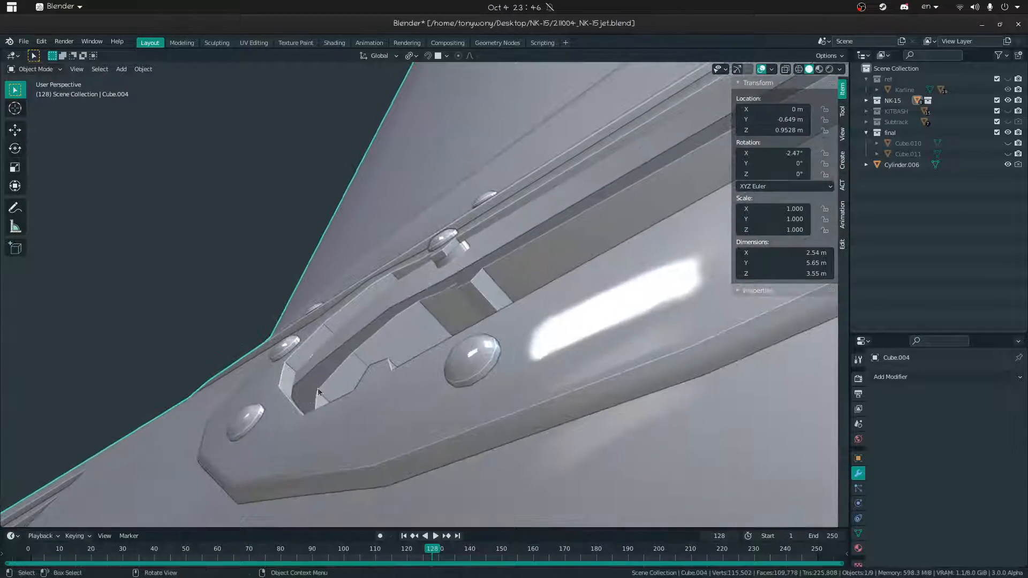
- Open the fuselage mesh in Edit Mode and slide the upper rib's edges inside the left stabilizer slot flush with the wall
{"action": "key", "text": "Tab"}
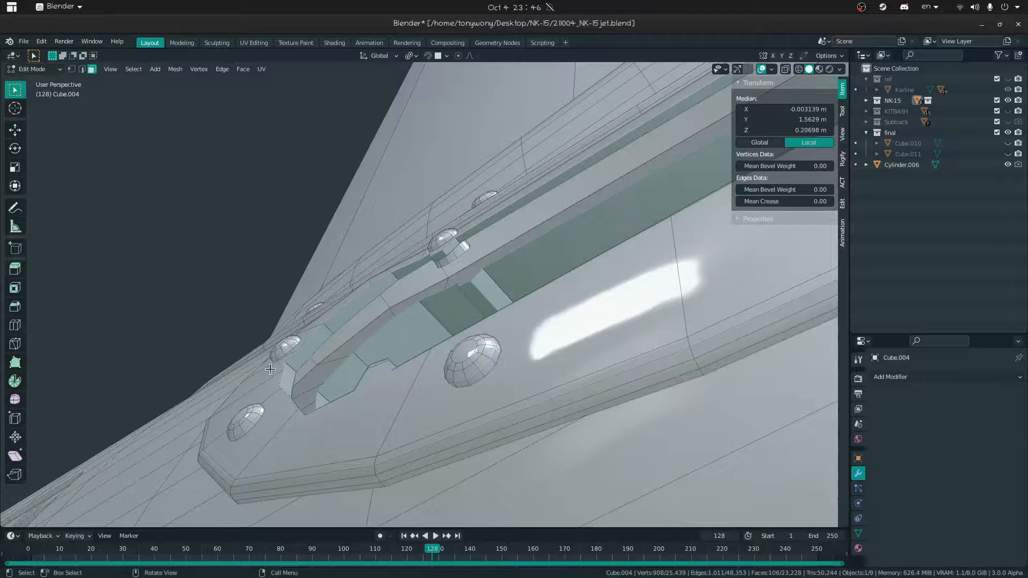
{"action": "left_click", "coordinate": [314, 345]}
{"action": "left_click", "coordinate": [315, 344]}
{"action": "middle_click_drag", "start_coordinate": [315, 344], "coordinate": [473, 313]}
{"action": "left_click", "coordinate": [474, 313]}
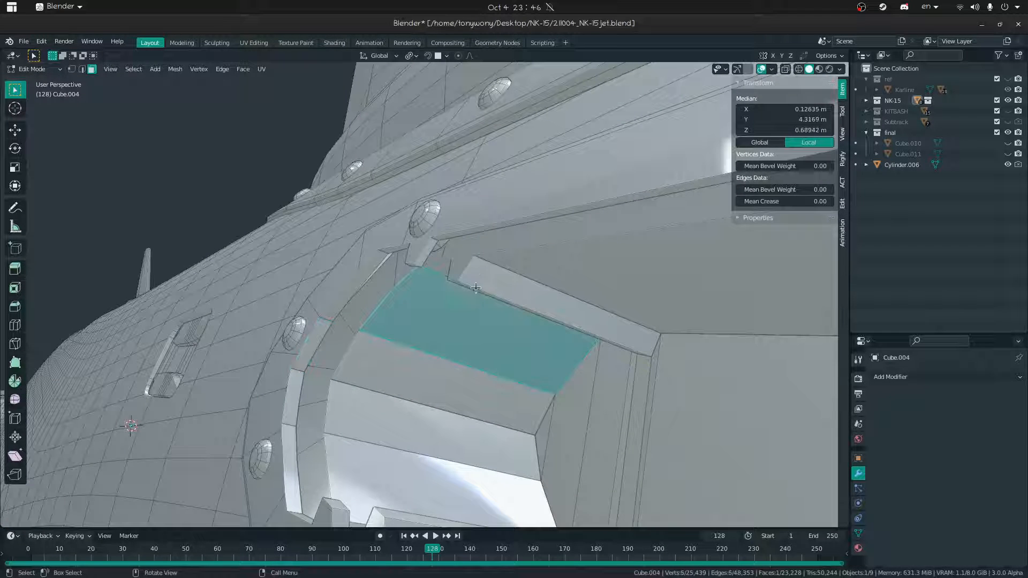
{"action": "middle_click_drag", "start_coordinate": [454, 283], "coordinate": [494, 261]}
{"action": "key", "text": "2"}
{"action": "left_click", "coordinate": [519, 285]}
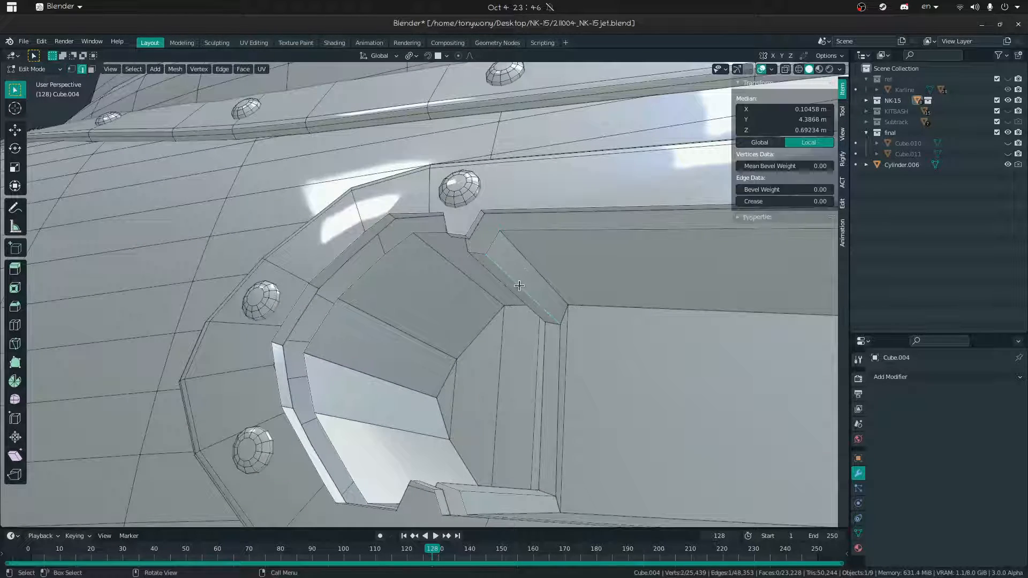
{"action": "left_click", "coordinate": [568, 196]}
{"action": "left_click", "coordinate": [483, 272]}
{"action": "key", "text": "g"}
{"action": "key", "text": "g"}
{"action": "left_click", "coordinate": [416, 207]}
- Flatten the lower rib inside the left stabilizer slot by edge-sliding its edges with a factor of 1.000
{"action": "left_click", "coordinate": [465, 237]}
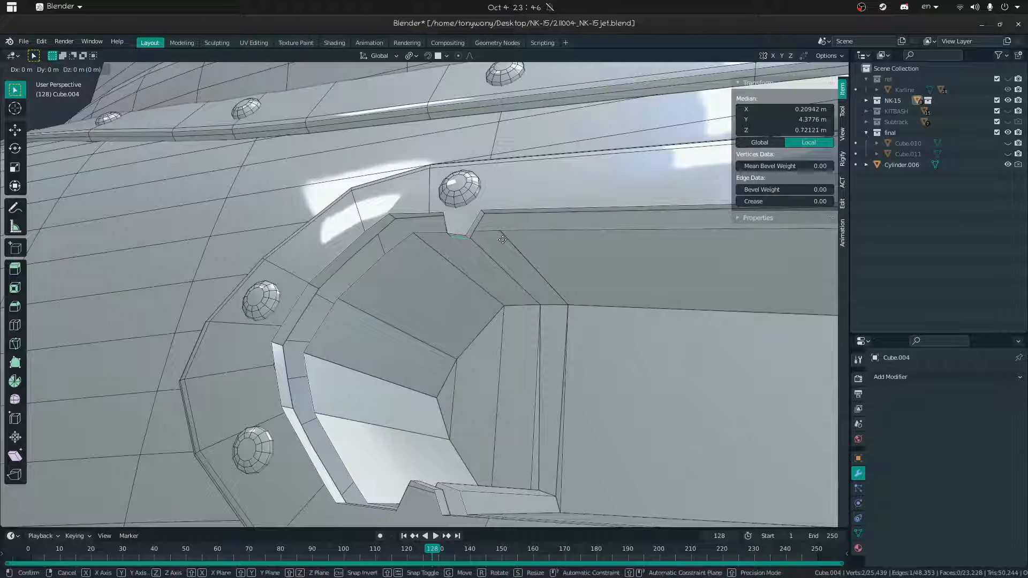
{"action": "key", "text": "shift+grave"}
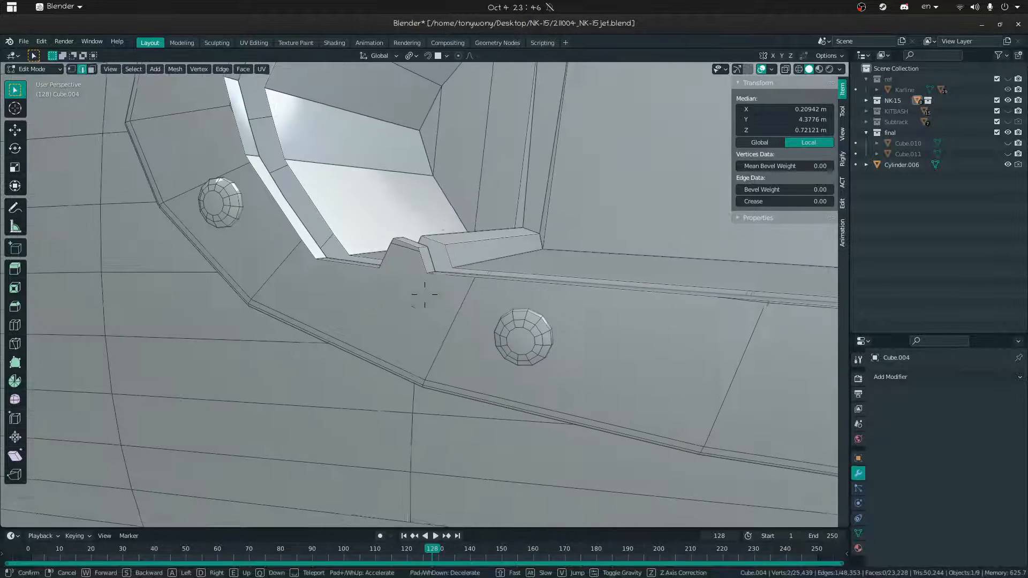
{"action": "key", "text": "g"}
{"action": "left_click", "coordinate": [573, 386]}
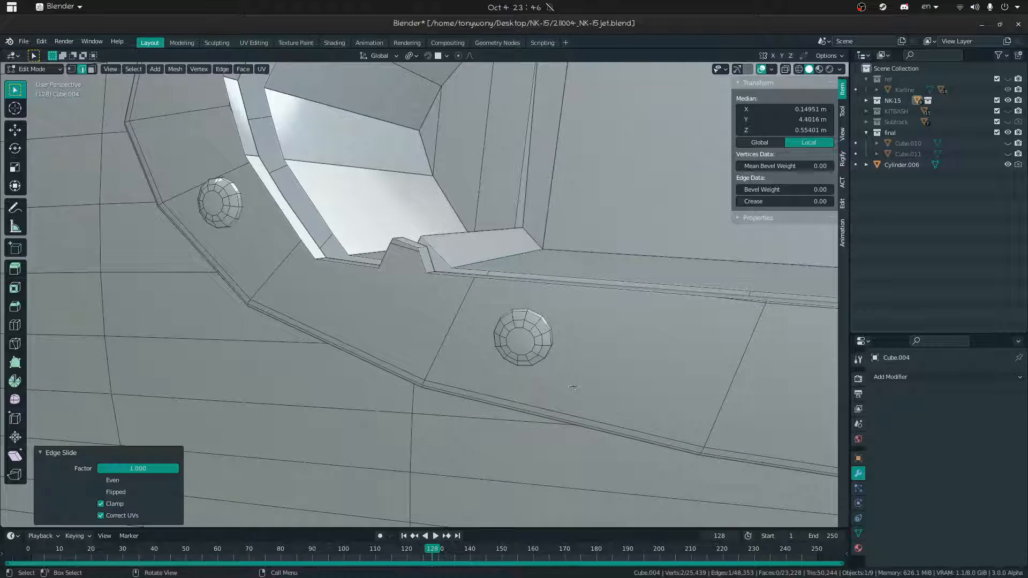
{"action": "left_click", "coordinate": [465, 236]}
{"action": "middle_click_drag", "start_coordinate": [464, 236], "coordinate": [506, 267]}
{"action": "key", "text": "g"}
{"action": "key", "text": "g"}
{"action": "left_click", "coordinate": [681, 296]}
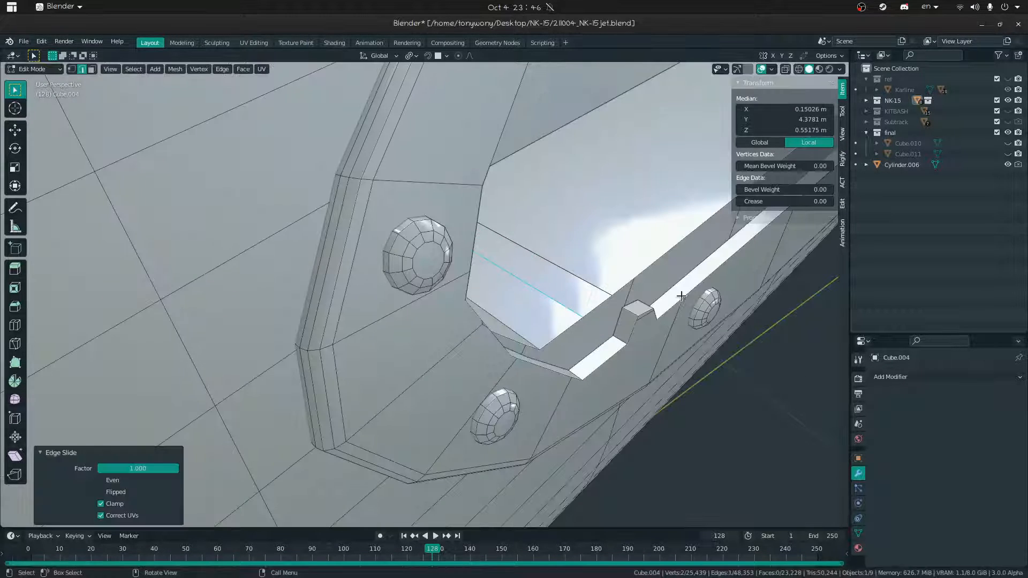
- Edge-slide the edges of the lower rim notch in the left stabilizer slot flush with the rim, using a factor of -1.000
{"action": "middle_click_drag", "start_coordinate": [630, 312], "coordinate": [595, 290]}
{"action": "left_click", "coordinate": [596, 290]}
{"action": "key", "text": "g"}
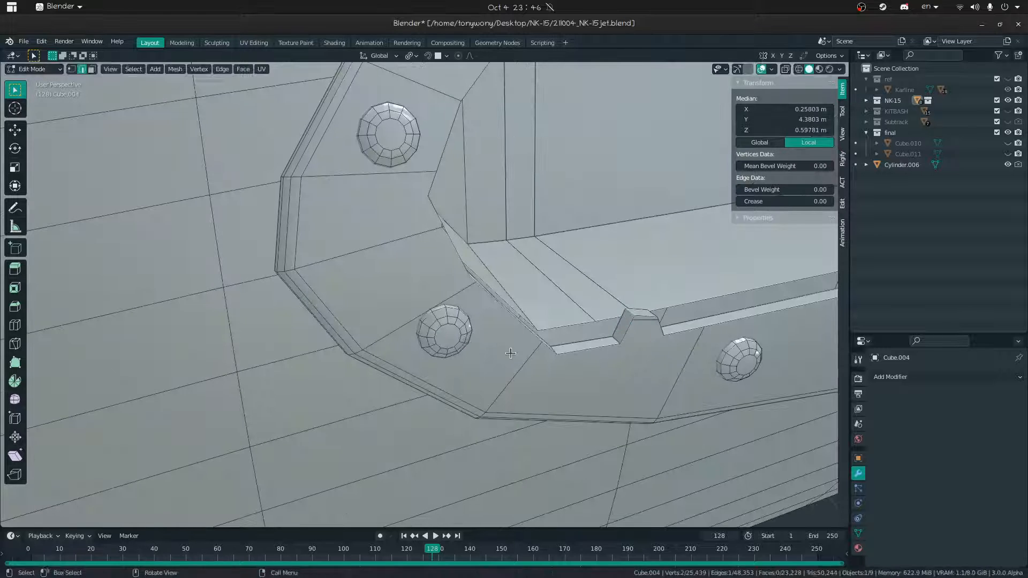
{"action": "left_click", "coordinate": [638, 354]}
{"action": "left_click", "coordinate": [637, 321]}
{"action": "left_click", "coordinate": [464, 427]}
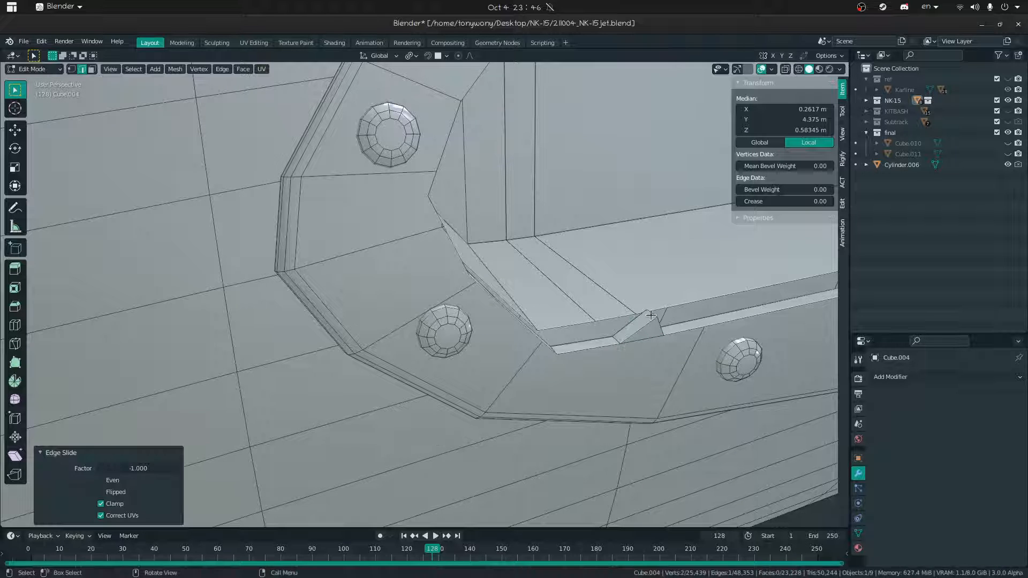
{"action": "left_click", "coordinate": [650, 316]}
{"action": "key", "text": "g"}
{"action": "key", "text": "g"}
{"action": "left_click", "coordinate": [759, 374]}
- Vertex-slide the leftover corner of the left slot's lower rim notch into its neighbour with a factor of 1.000
{"action": "key", "text": "1"}
{"action": "middle_click_drag", "start_coordinate": [647, 314], "coordinate": [499, 298]}
{"action": "middle_click_drag", "start_coordinate": [611, 293], "coordinate": [638, 290]}
{"action": "key", "text": "g"}
{"action": "key", "text": "g"}
{"action": "left_click", "coordinate": [581, 331]}
{"action": "middle_click_drag", "start_coordinate": [581, 331], "coordinate": [615, 321]}
{"action": "scroll", "coordinate": [594, 330], "scroll_direction": "down", "scroll_amount": 5}
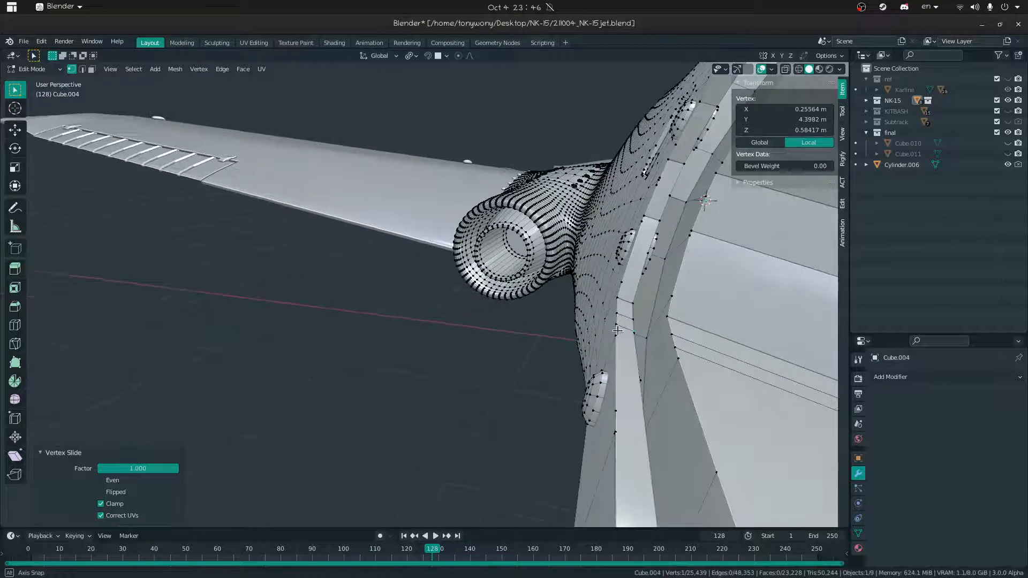
- Examine the rim notches and inner walls of the tail slots, moving across to the right stabilizer slot
{"action": "key", "text": "shift+grave"}
{"action": "key", "text": "s"}
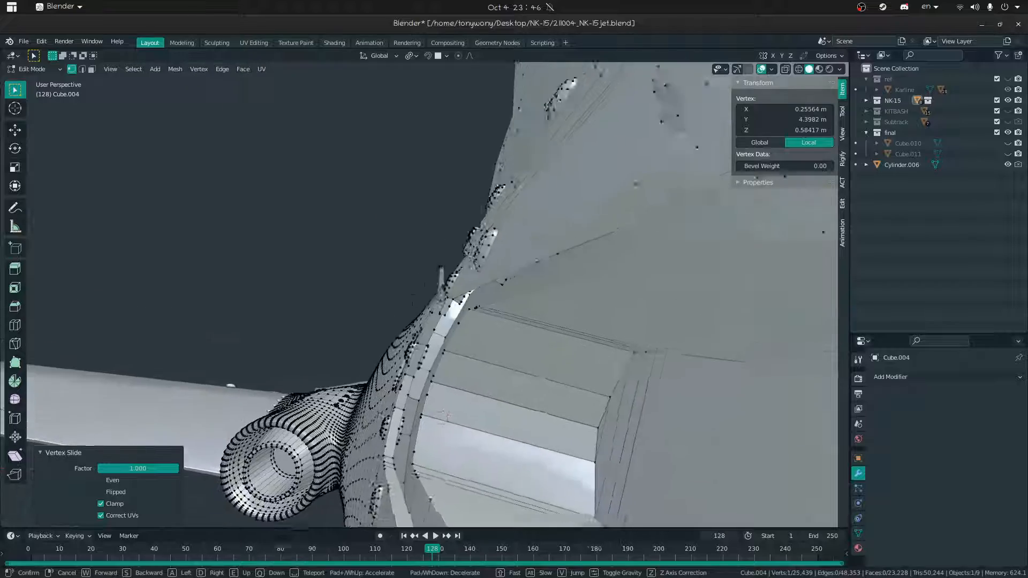
{"action": "key", "text": "w"}
{"action": "key", "text": "s"}
{"action": "key", "text": "d"}
{"action": "key", "text": "w"}
{"action": "key", "text": "s"}
{"action": "key", "text": "w"}
{"action": "key", "text": "w"}
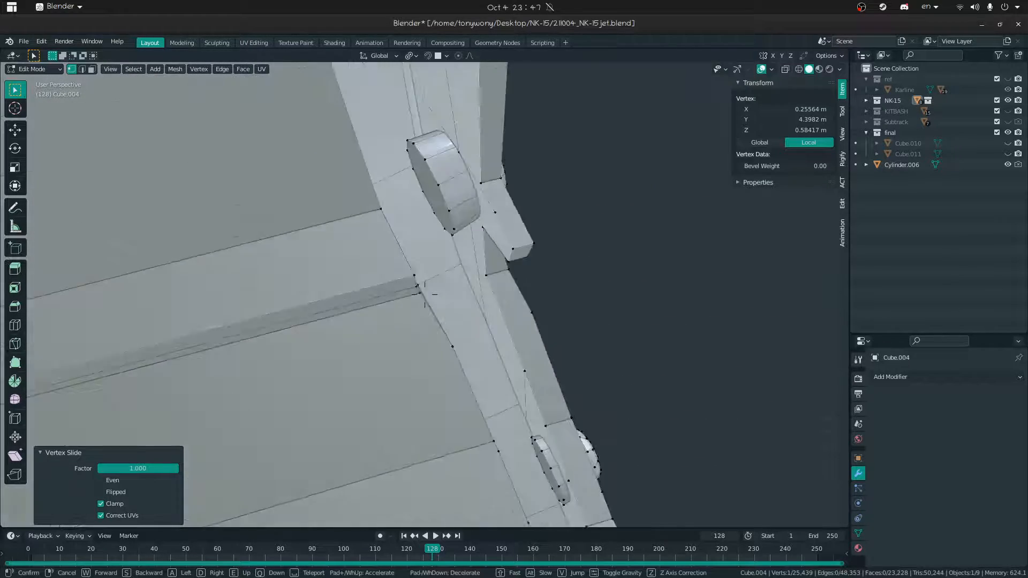
{"action": "key", "text": "s"}
{"action": "key", "text": "w"}
{"action": "left_click", "coordinate": [424, 294]}
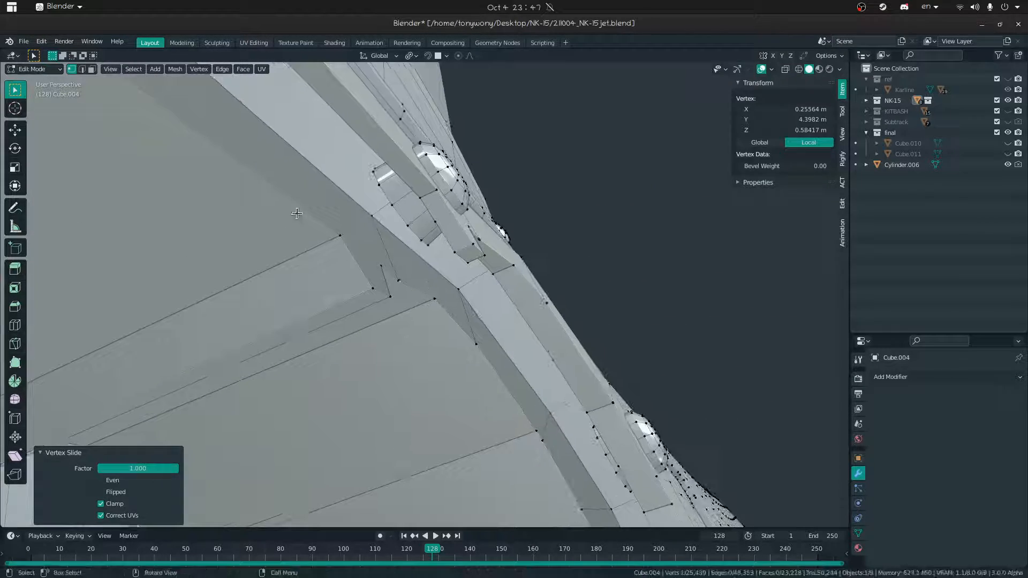
{"action": "left_click", "coordinate": [388, 279]}
{"action": "middle_click_drag", "start_coordinate": [387, 273], "coordinate": [412, 249]}
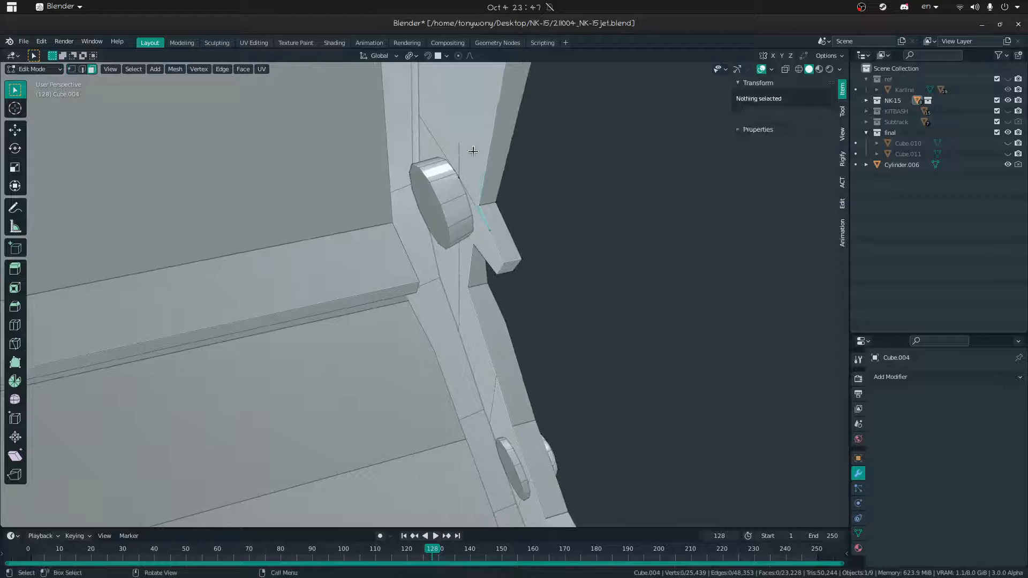
{"action": "key", "text": "shift+grave"}
{"action": "key", "text": "s"}
{"action": "key", "text": "w"}
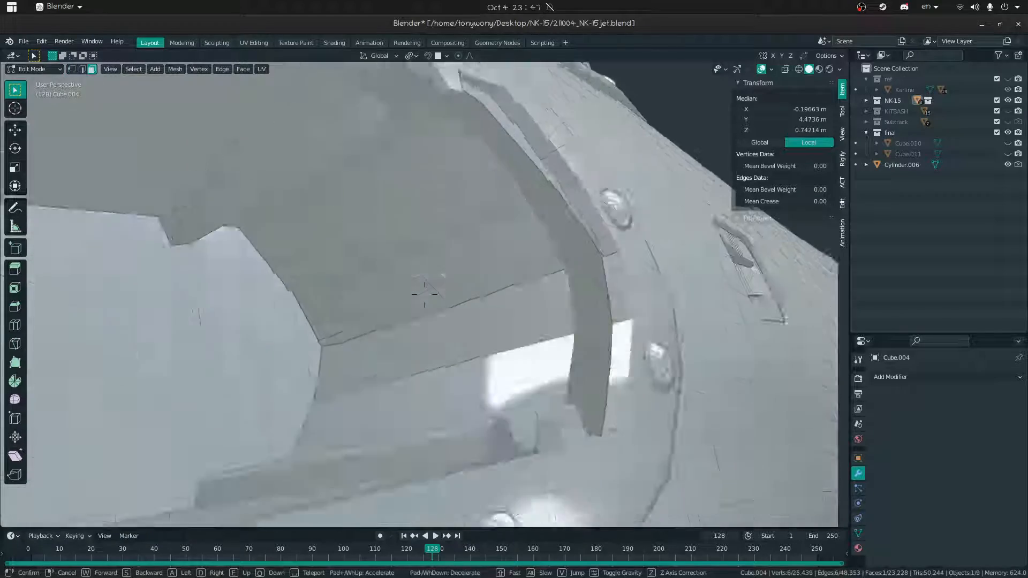
{"action": "key", "text": "s"}
{"action": "key", "text": "w"}
{"action": "left_click", "coordinate": [424, 294]}
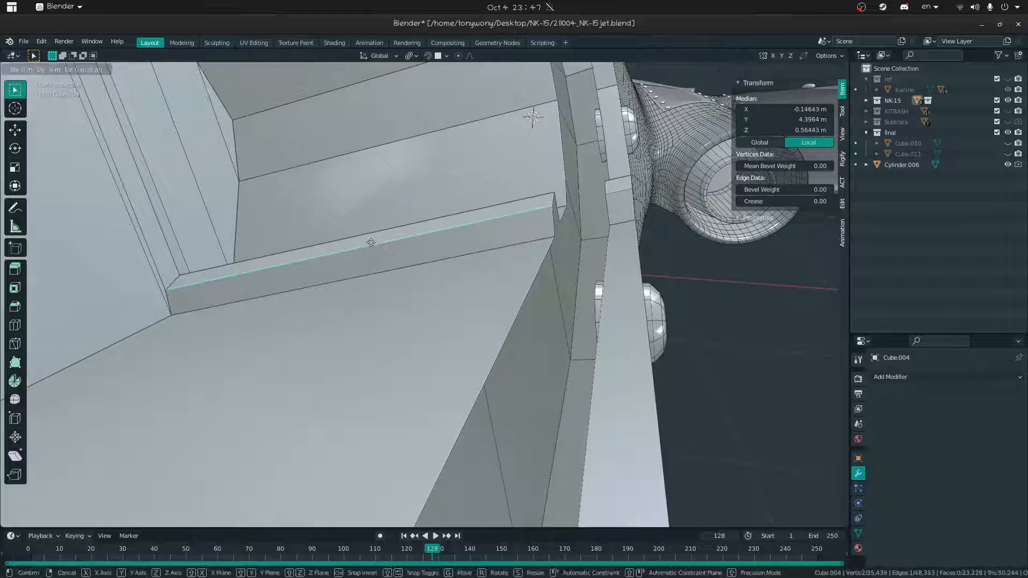
- Edge-slide the edges of the lower rib inside the right stabilizer slot flush with the wall
{"action": "key", "text": "g"}
{"action": "left_click", "coordinate": [338, 364]}
{"action": "middle_click_drag", "start_coordinate": [338, 364], "coordinate": [381, 300]}
{"action": "key", "text": "g"}
{"action": "key", "text": "g"}
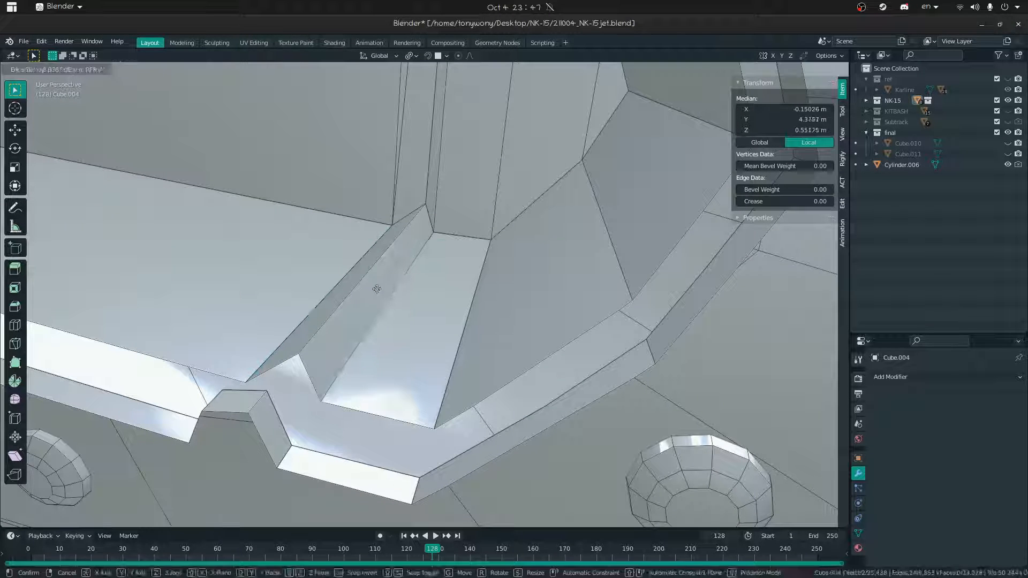
{"action": "left_click", "coordinate": [365, 274]}
{"action": "left_click", "coordinate": [403, 380]}
{"action": "middle_click_drag", "start_coordinate": [403, 379], "coordinate": [468, 277]}
- Flatten the upper rib inside the right stabilizer slot by edge-sliding its edges with a factor of 1.000
{"action": "left_click", "coordinate": [489, 279]}
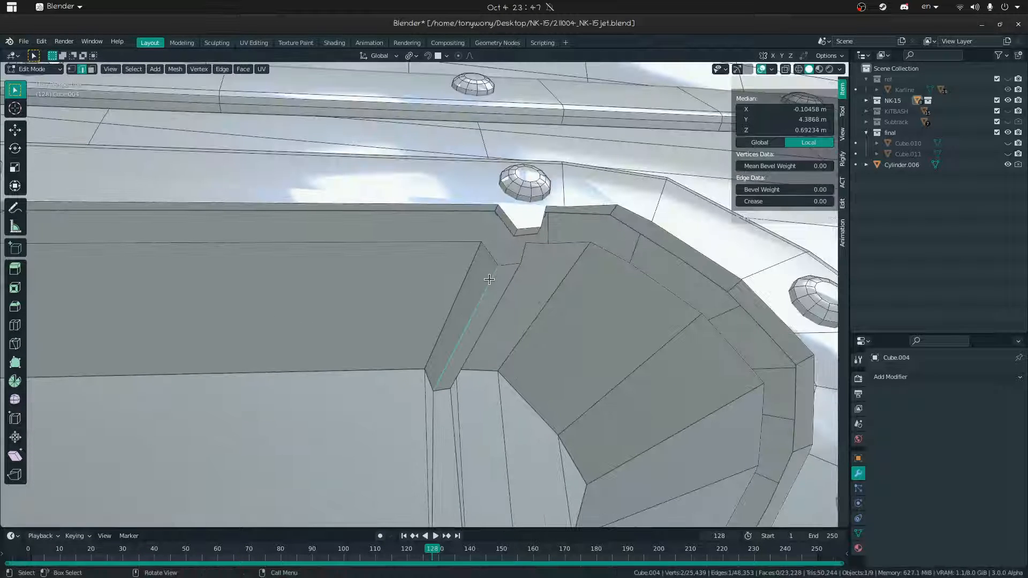
{"action": "left_click", "coordinate": [368, 218]}
{"action": "left_click", "coordinate": [499, 298]}
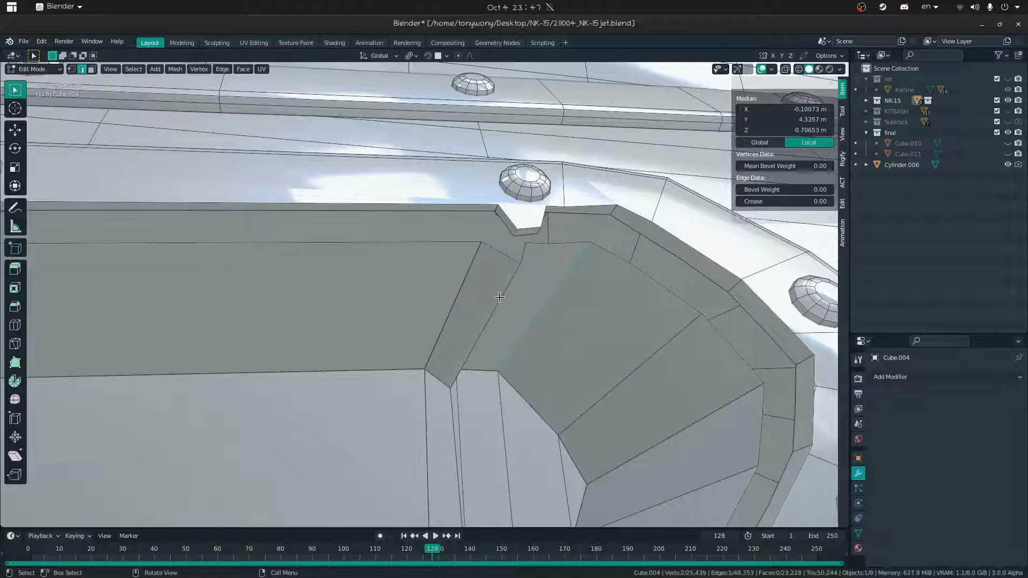
{"action": "left_click", "coordinate": [692, 518]}
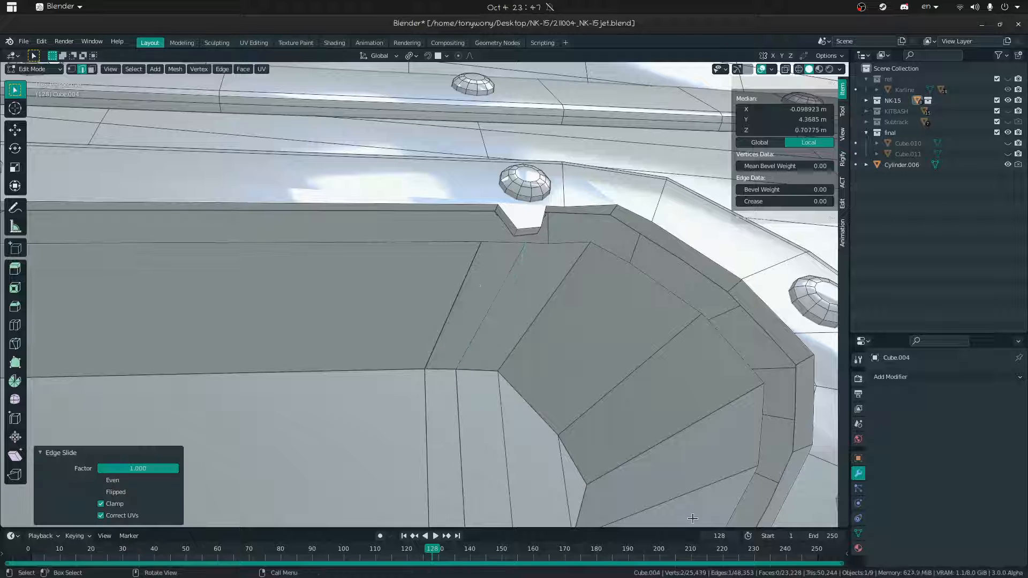
- Edge-slide the upper rim notch edges of the right stabilizer slot toward the rim with a factor of -1.000
{"action": "left_click", "coordinate": [515, 233]}
{"action": "left_click", "coordinate": [353, 276]}
{"action": "left_click", "coordinate": [462, 316]}
{"action": "left_click", "coordinate": [485, 239]}
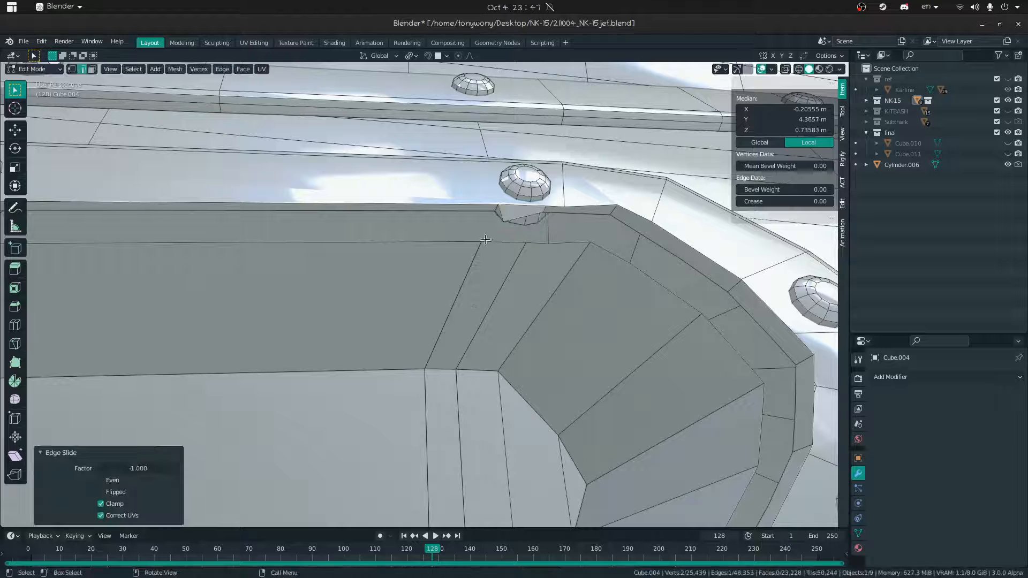
- Vertex-slide the remaining corners of the right slot's upper rim notch and merge all of the mesh's vertices by distance
{"action": "key", "text": "1"}
{"action": "left_click", "coordinate": [498, 222]}
{"action": "middle_click_drag", "start_coordinate": [475, 287], "coordinate": [533, 289]}
{"action": "left_click", "coordinate": [484, 230]}
{"action": "middle_click_drag", "start_coordinate": [420, 288], "coordinate": [491, 287]}
{"action": "scroll", "coordinate": [425, 295], "scroll_direction": "up", "scroll_amount": 2}
{"action": "key", "text": "a"}
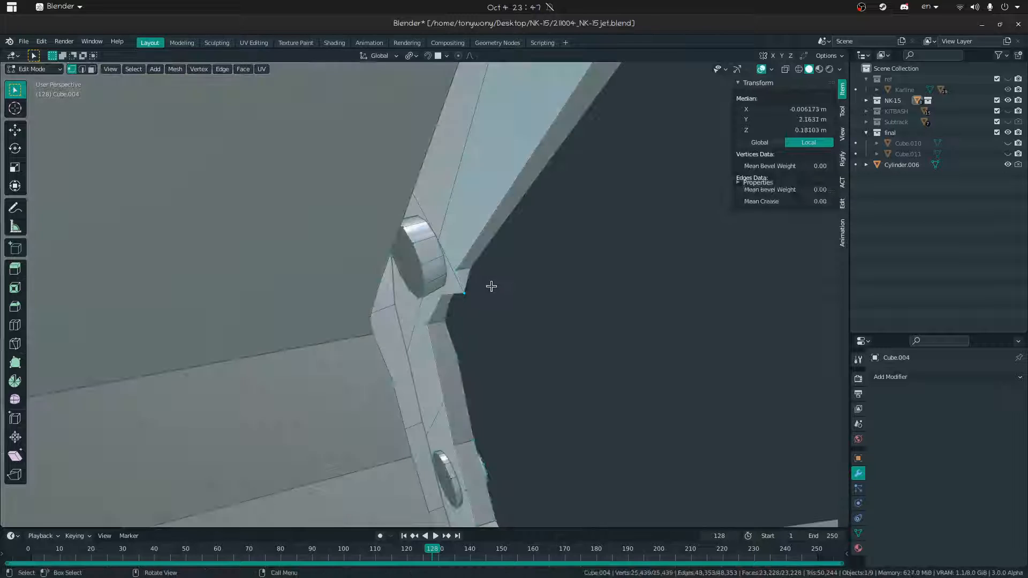
{"action": "left_click", "coordinate": [444, 290]}
{"action": "left_click", "coordinate": [465, 294]}
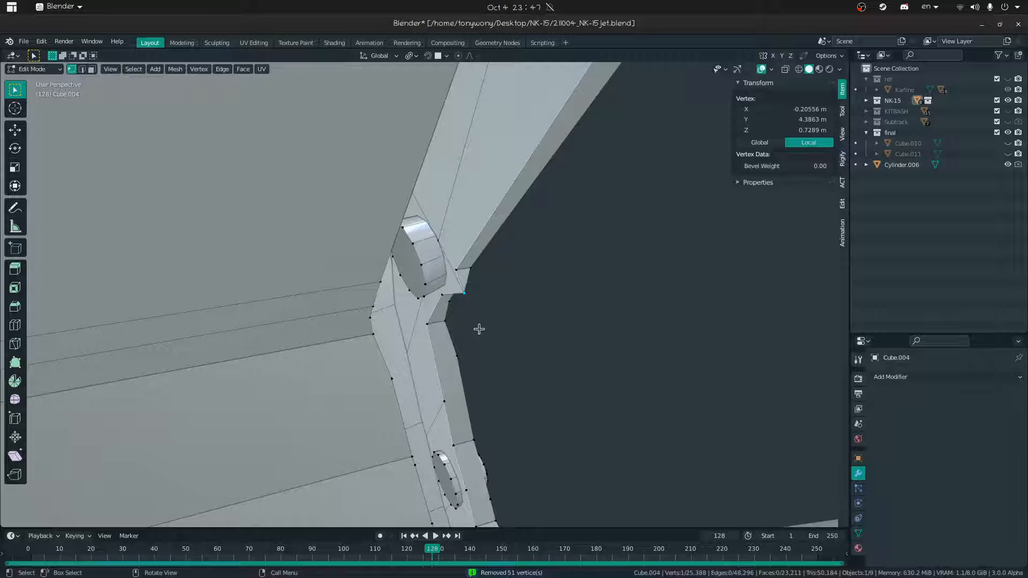
{"action": "left_click", "coordinate": [455, 248]}
- Edge-slide the raised edges of the right stabilizer slot's lower rim notch down toward the rim
{"action": "key", "text": "shift+grave"}
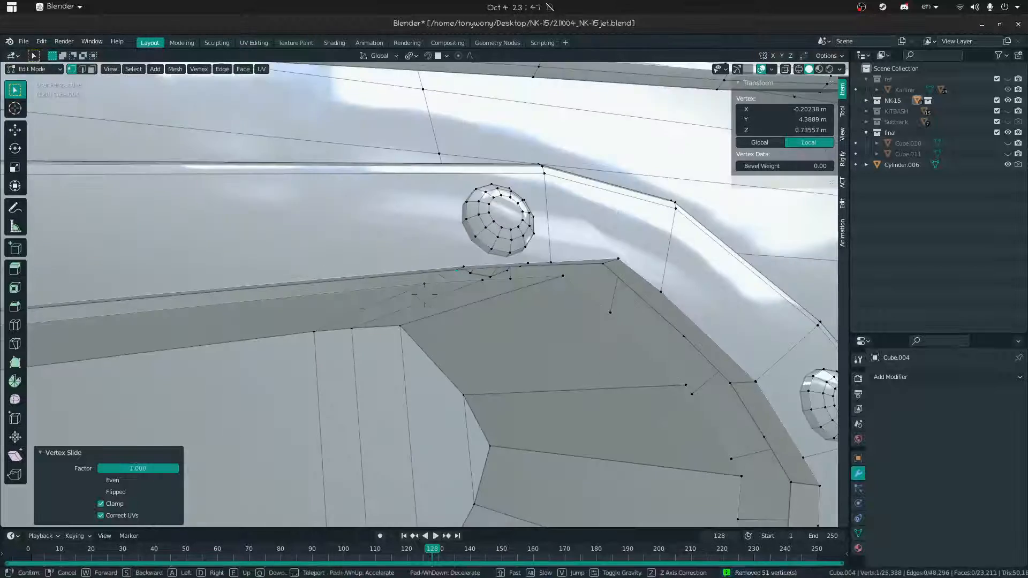
{"action": "left_click", "coordinate": [424, 294]}
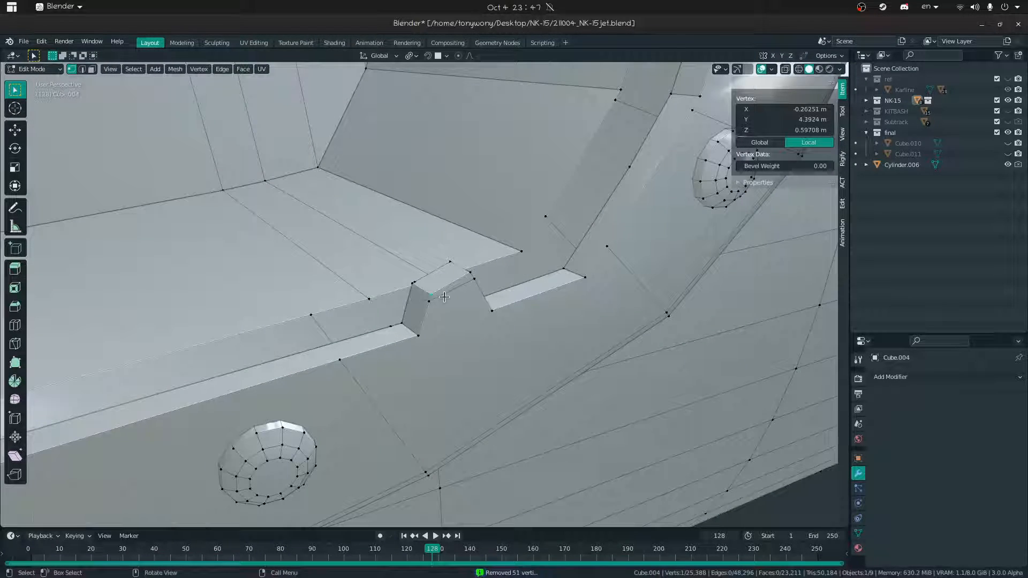
{"action": "key", "text": "2"}
{"action": "left_click", "coordinate": [449, 300]}
{"action": "left_click", "coordinate": [452, 418]}
{"action": "key", "text": "1"}
{"action": "key", "text": "2"}
{"action": "left_click", "coordinate": [417, 291]}
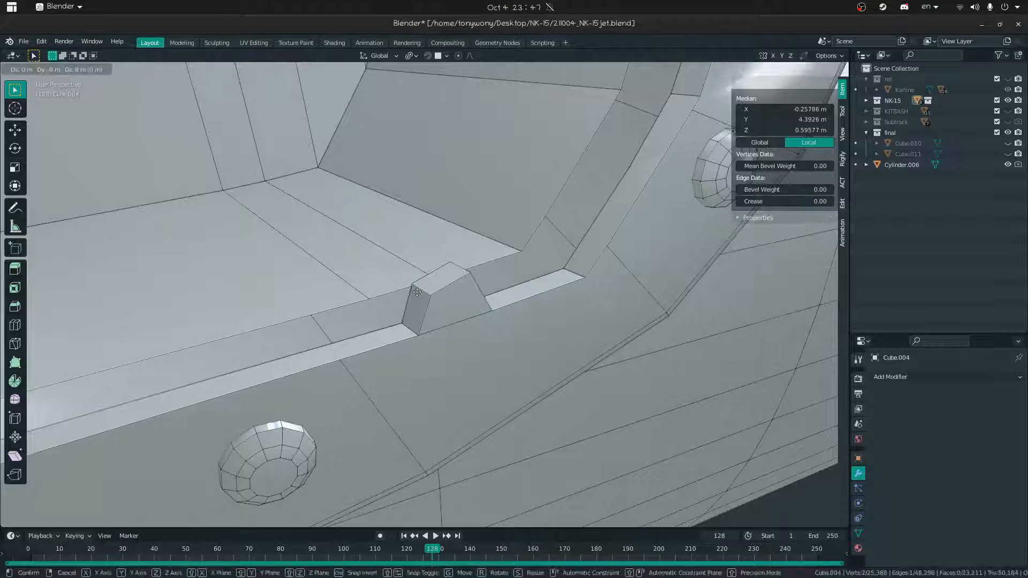
{"action": "left_click", "coordinate": [302, 387]}
{"action": "middle_click_drag", "start_coordinate": [302, 386], "coordinate": [373, 284]}
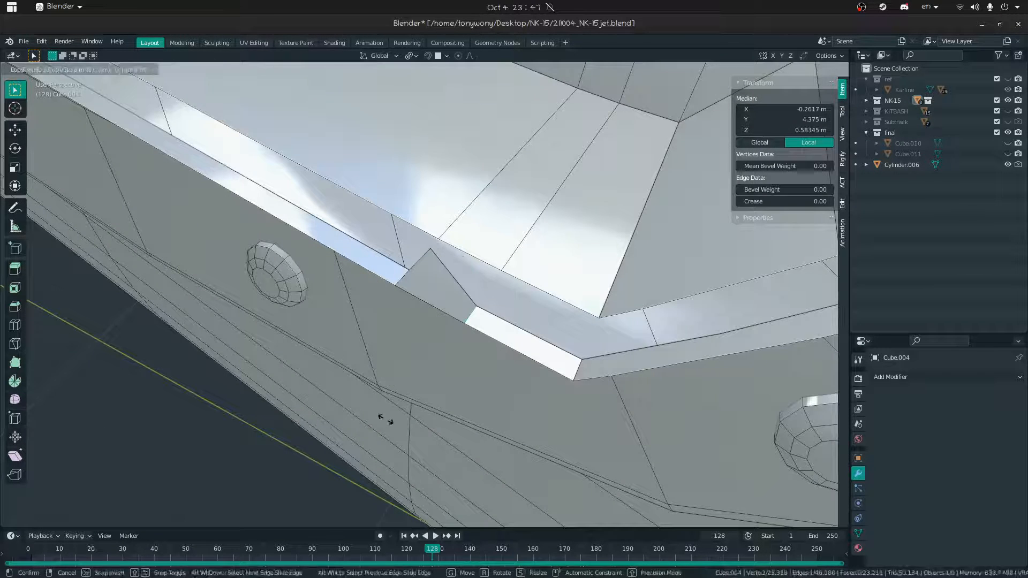
- Vertex-slide the leftover corners of the right slot's lower rim notch into the rim with a factor of 1.000
{"action": "key", "text": "1"}
{"action": "left_click", "coordinate": [434, 253]}
{"action": "middle_click_drag", "start_coordinate": [434, 253], "coordinate": [576, 276]}
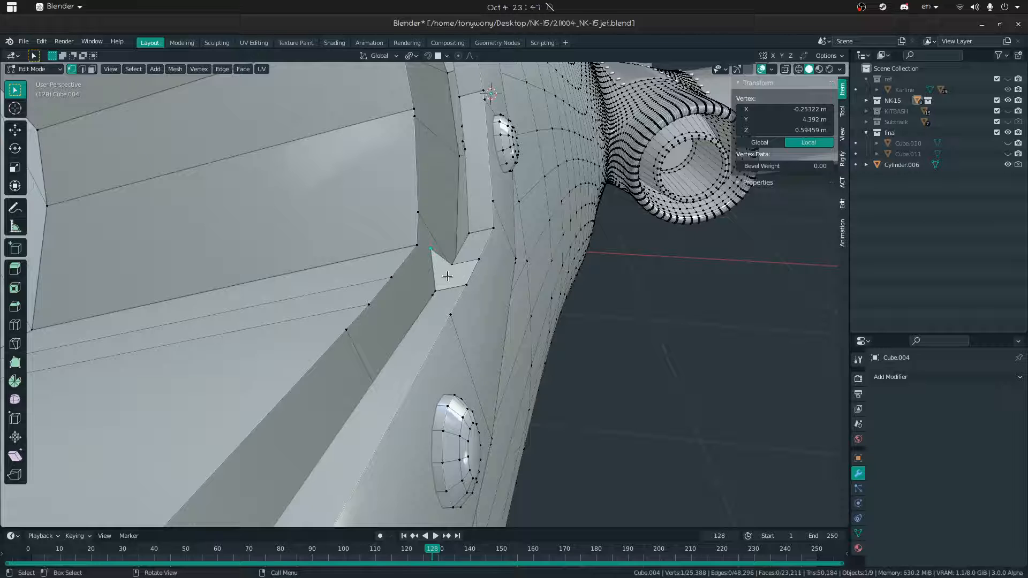
{"action": "left_click", "coordinate": [428, 374]}
{"action": "middle_click_drag", "start_coordinate": [428, 373], "coordinate": [470, 292]}
{"action": "left_click", "coordinate": [521, 285]}
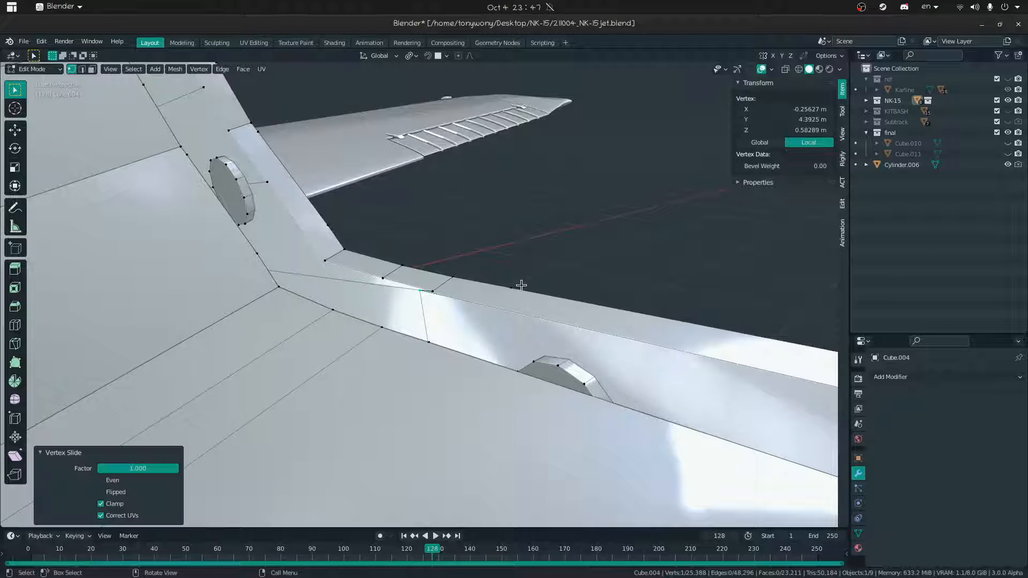
- Slide the last stray vertex on the right slot's lower rim and merge all vertices by distance at 0.0001 m
{"action": "left_click", "coordinate": [436, 298]}
{"action": "middle_click_drag", "start_coordinate": [443, 293], "coordinate": [482, 264]}
{"action": "key", "text": "a"}
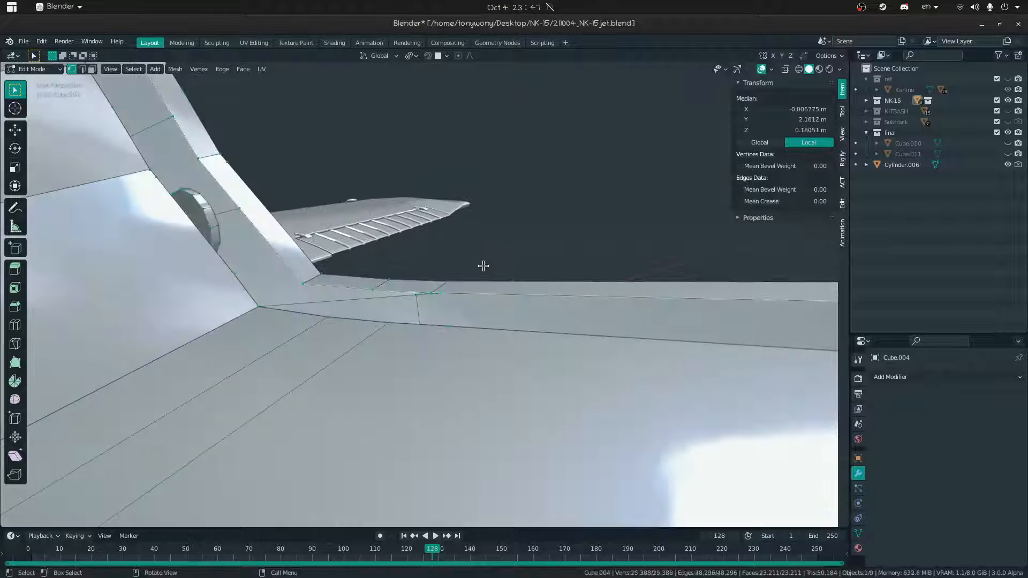
{"action": "left_click", "coordinate": [484, 267]}
{"action": "left_click", "coordinate": [450, 295]}
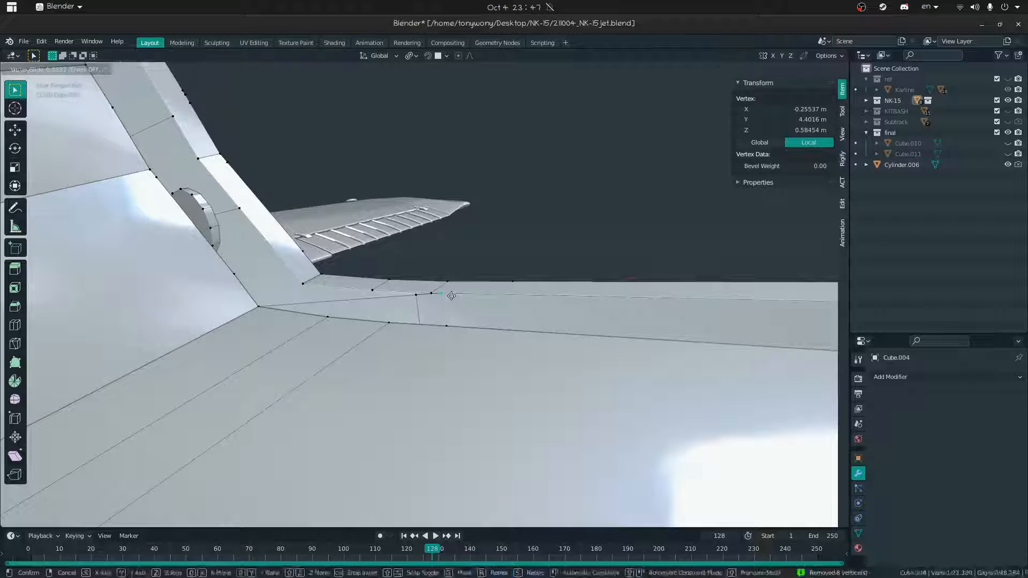
{"action": "left_click", "coordinate": [431, 282]}
{"action": "key", "text": "a"}
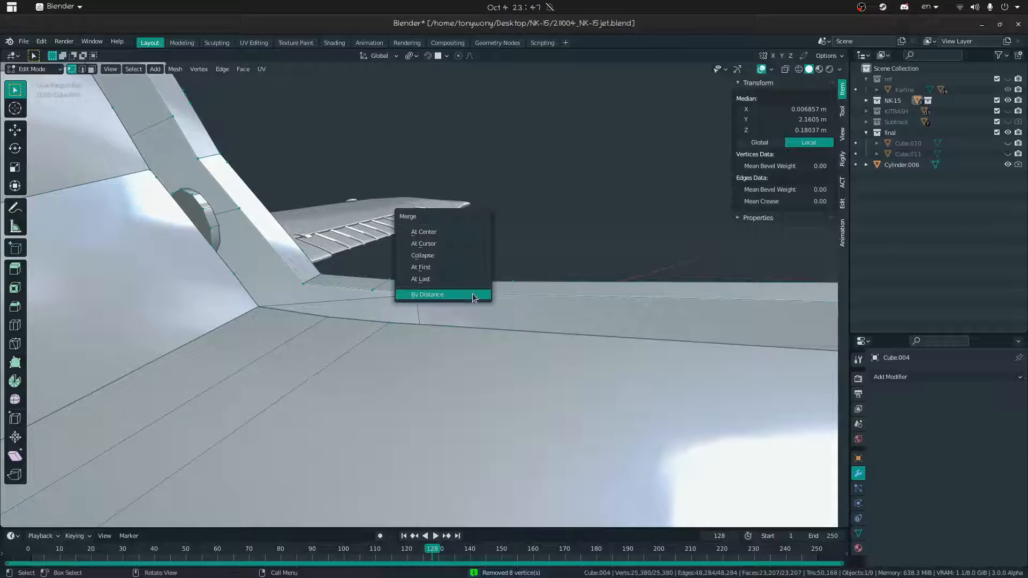
{"action": "middle_click_drag", "start_coordinate": [451, 295], "coordinate": [424, 294]}
{"action": "scroll", "coordinate": [427, 294], "scroll_direction": "down", "scroll_amount": 6}
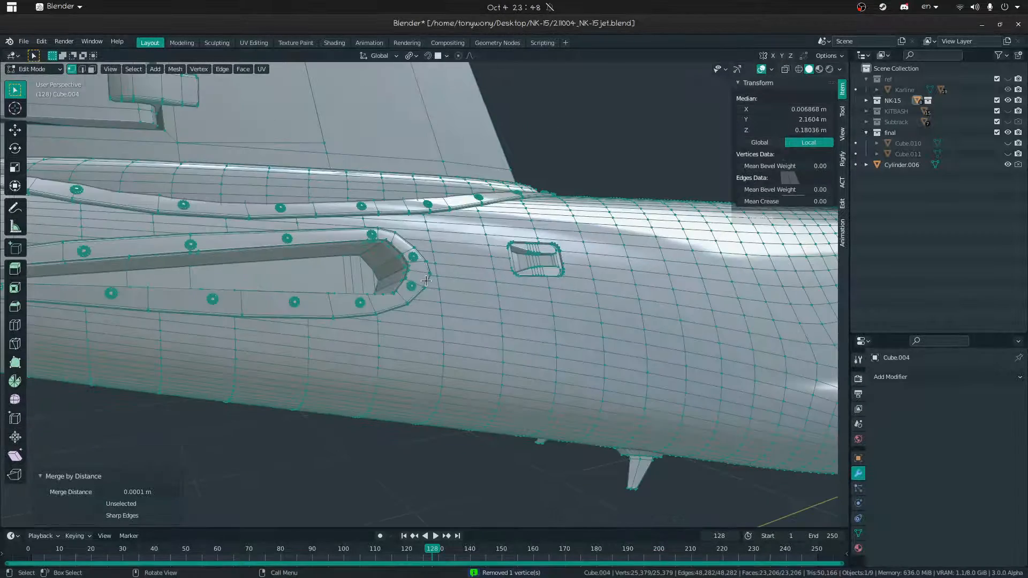
- Select the geometry linked to the right slot's rim to check its connection to the fuselage, and undo the last selection
{"action": "left_click", "coordinate": [426, 281]}
{"action": "key", "text": "ctrl+l"}
{"action": "scroll", "coordinate": [410, 296], "scroll_direction": "up", "scroll_amount": 3}
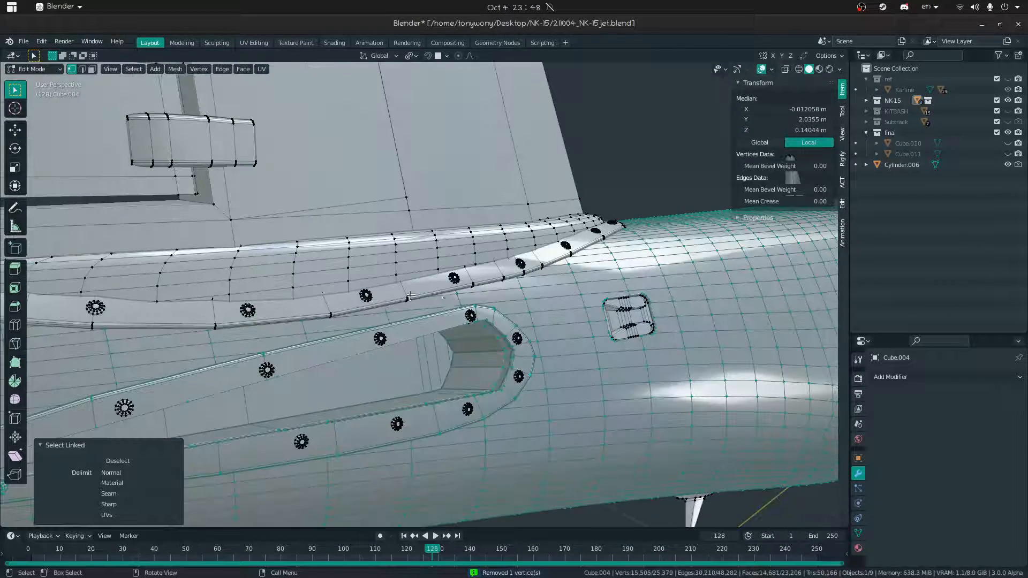
{"action": "left_click", "coordinate": [510, 332]}
{"action": "key", "text": "ctrl+l"}
{"action": "middle_click_drag", "start_coordinate": [508, 327], "coordinate": [427, 296]}
{"action": "scroll", "coordinate": [428, 295], "scroll_direction": "up", "scroll_amount": 3}
{"action": "key", "text": "ctrl+z"}
- Examine the narrow bevel faces along the upper edge of the right stabilizer slot's raised rim
{"action": "left_click", "coordinate": [493, 298]}
{"action": "middle_click_drag", "start_coordinate": [493, 299], "coordinate": [523, 264]}
{"action": "left_click", "coordinate": [481, 195]}
{"action": "middle_click_drag", "start_coordinate": [480, 195], "coordinate": [477, 230]}
{"action": "key", "text": "shift+grave"}
{"action": "key", "text": "s"}
{"action": "key", "text": "w"}
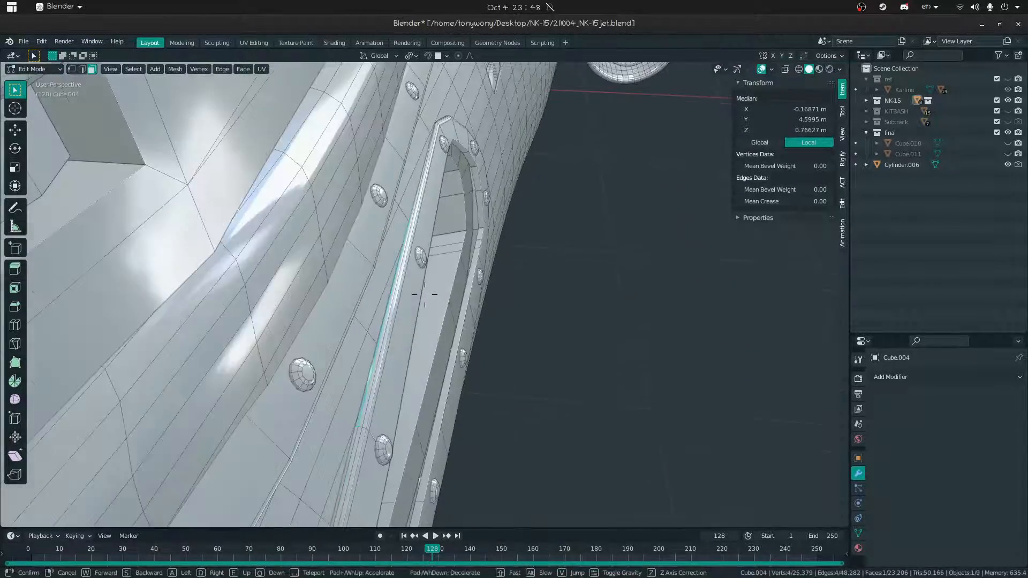
{"action": "key", "text": "a"}
{"action": "key", "text": "d"}
{"action": "key", "text": "w"}
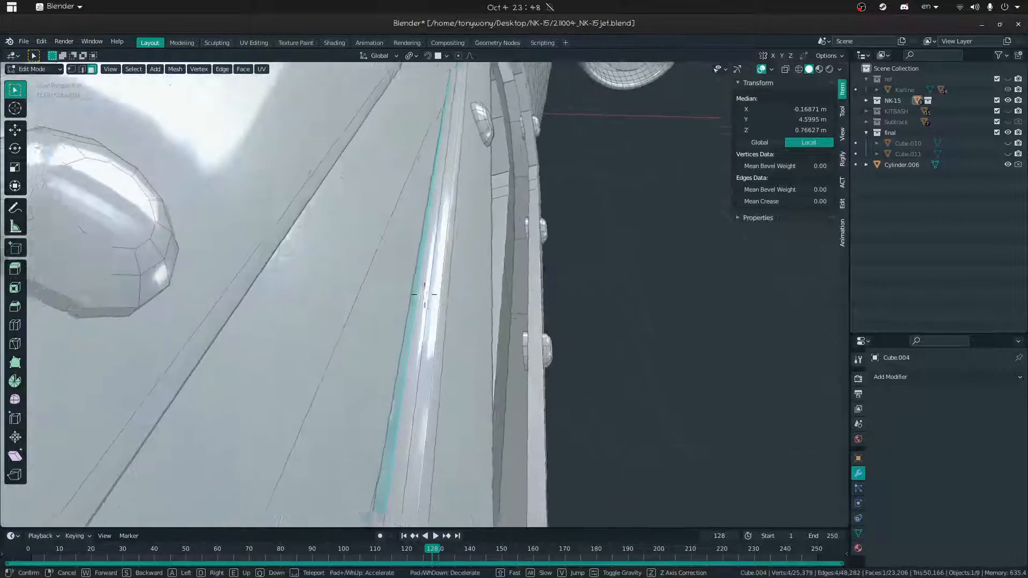
{"action": "key", "text": "s"}
{"action": "left_click", "coordinate": [424, 295]}
- Inspect the rounded end and inner rim of the right stabilizer slot up close for faulty geometry
{"action": "left_click", "coordinate": [434, 304]}
{"action": "middle_click_drag", "start_coordinate": [435, 304], "coordinate": [430, 236]}
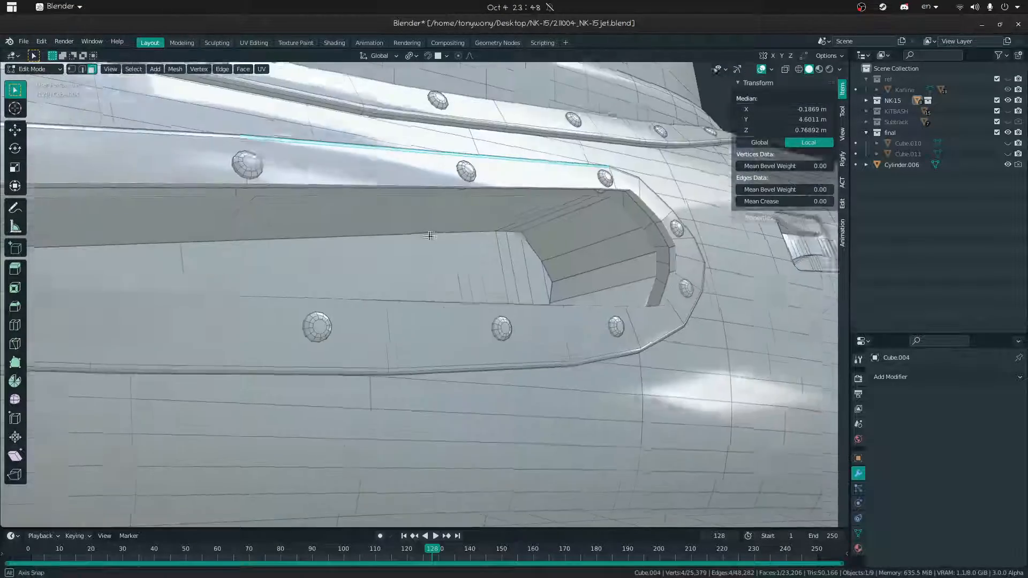
{"action": "key", "text": "shift+grave"}
{"action": "key", "text": "w"}
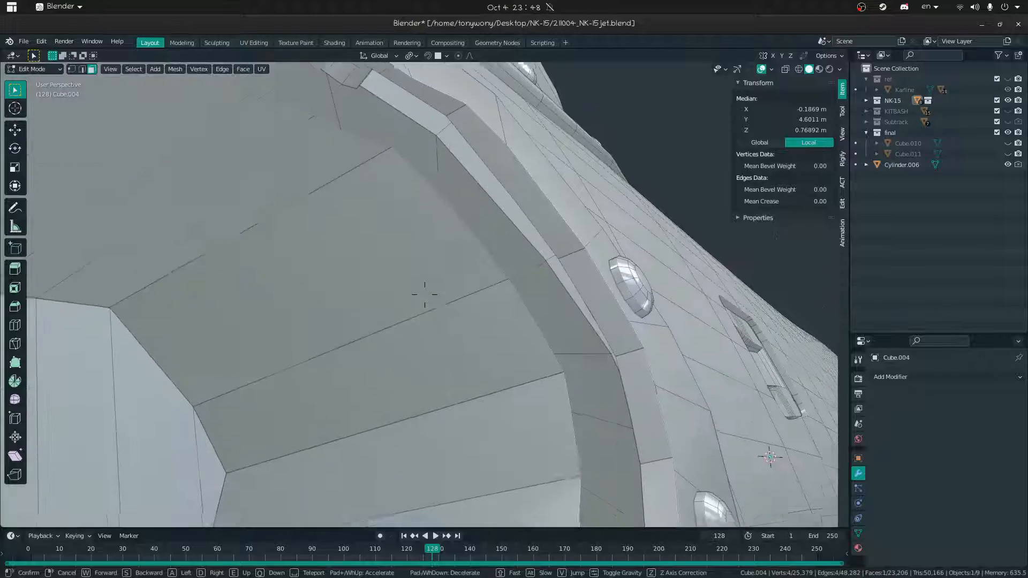
{"action": "left_click", "coordinate": [425, 294]}
{"action": "left_click", "coordinate": [449, 218]}
{"action": "left_click", "coordinate": [450, 217]}
{"action": "left_click", "coordinate": [449, 212]}
{"action": "middle_click_drag", "start_coordinate": [450, 212], "coordinate": [310, 250]}
- Turn on the Face Orientation overlay to reveal the direction of the mesh normals
{"action": "left_click", "coordinate": [770, 69]}
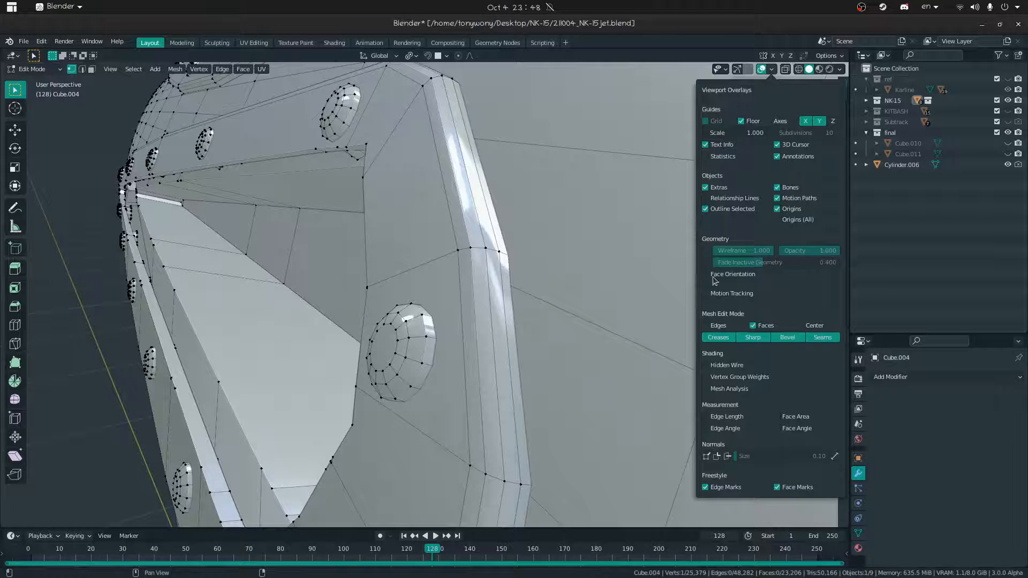
{"action": "left_click", "coordinate": [749, 69]}
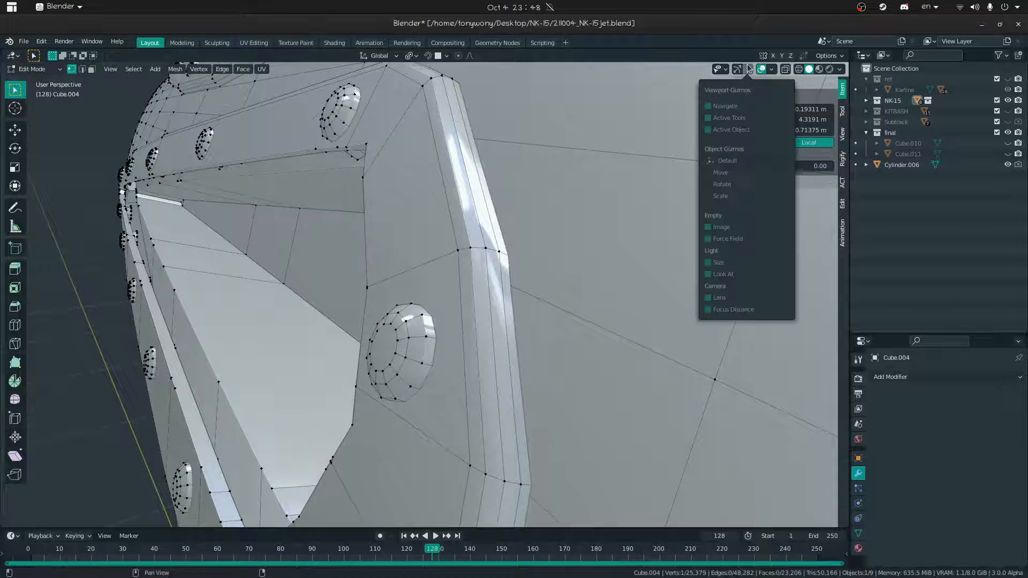
{"action": "left_click", "coordinate": [771, 71]}
{"action": "left_click", "coordinate": [705, 274]}
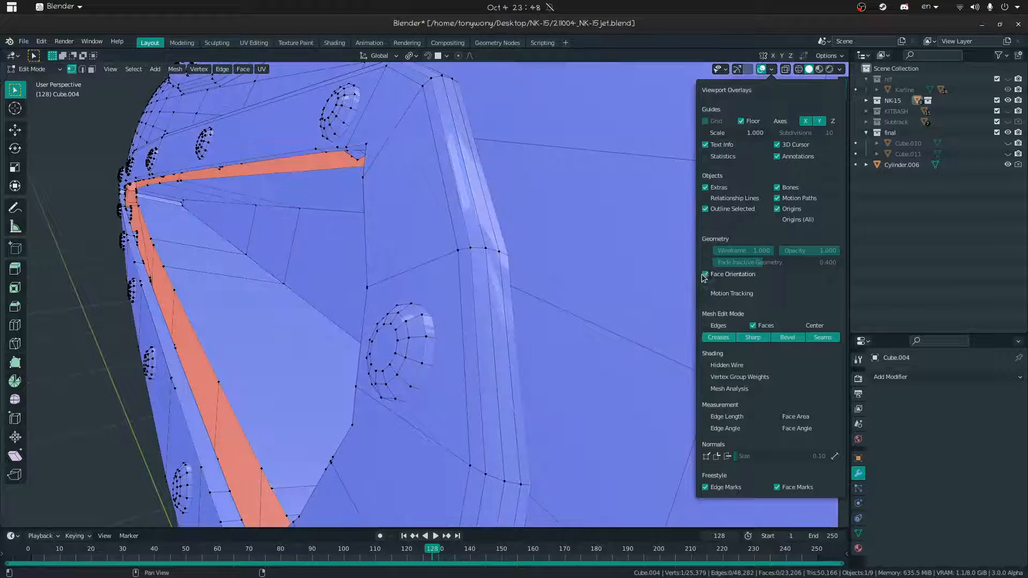
- Examine the face orientation along the rims of both stabilizer slots, from the right slot around to the left one
{"action": "key", "text": "shift+grave"}
{"action": "key", "text": "s"}
{"action": "left_click", "coordinate": [424, 294]}
{"action": "middle_click_drag", "start_coordinate": [424, 295], "coordinate": [454, 321]}
{"action": "key", "text": "shift+grave"}
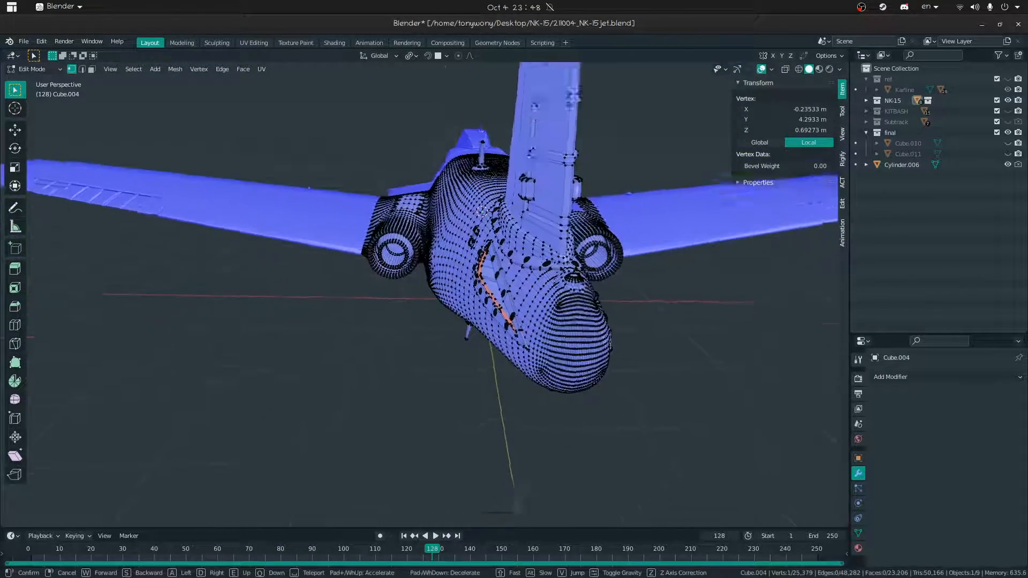
{"action": "key", "text": "w"}
{"action": "left_click", "coordinate": [424, 295]}
{"action": "left_click", "coordinate": [403, 260]}
{"action": "middle_click_drag", "start_coordinate": [508, 262], "coordinate": [562, 268]}
{"action": "key", "text": "shift+grave"}
{"action": "key", "text": "w"}
{"action": "left_click", "coordinate": [424, 295]}
{"action": "left_click", "coordinate": [490, 260]}
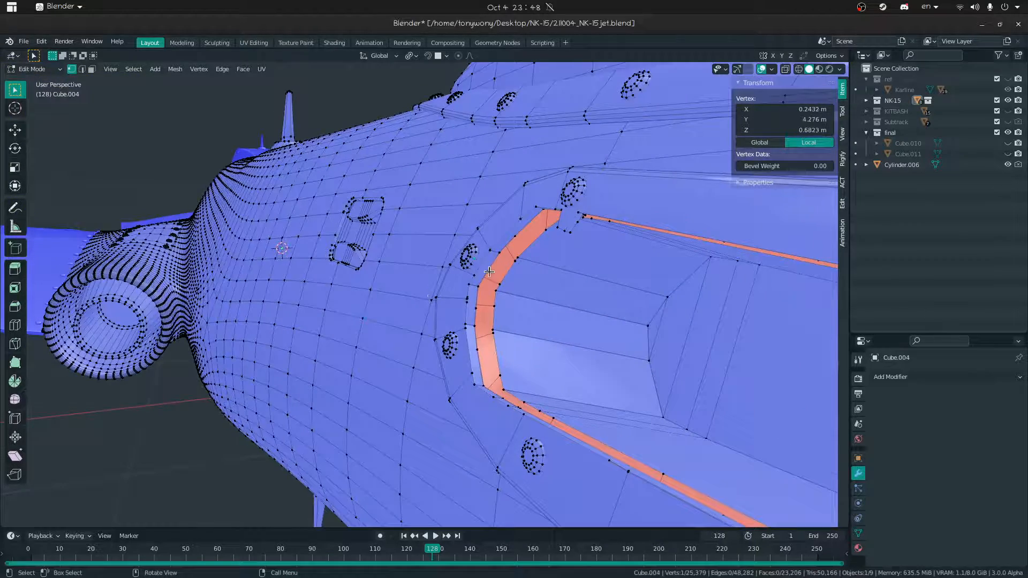
{"action": "key", "text": "2"}
{"action": "left_click", "coordinate": [492, 266]}
{"action": "mouse_move", "coordinate": [492, 266]}
{"action": "middle_mouse_down"}
{"action": "mouse_move", "coordinate": [481, 257]}
{"action": "mouse_move", "coordinate": [552, 269]}
{"action": "mouse_move", "coordinate": [493, 252]}
{"action": "middle_mouse_up"}
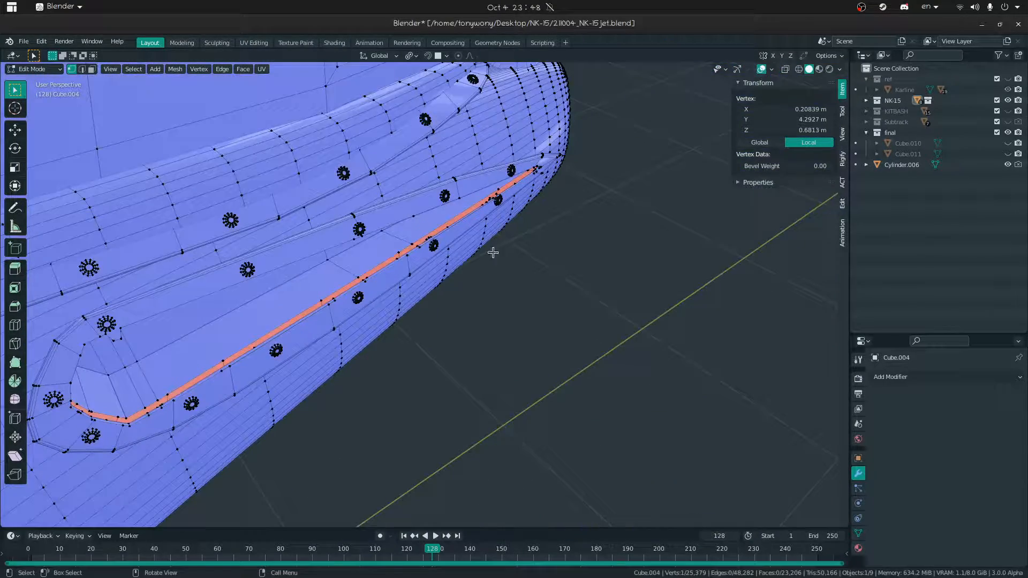
- Slide the misplaced vertices beside the upper rivet of the left stabilizer slot along the rim onto their neighbouring vertices
{"action": "key", "text": "shift+grave"}
{"action": "key", "text": "w"}
{"action": "left_click", "coordinate": [425, 295]}
{"action": "left_click", "coordinate": [451, 340]}
{"action": "mouse_move", "coordinate": [451, 340]}
{"action": "middle_mouse_down"}
{"action": "mouse_move", "coordinate": [471, 300]}
{"action": "mouse_move", "coordinate": [477, 342]}
{"action": "middle_mouse_up"}
{"action": "key", "text": "shift+v"}
{"action": "left_click", "coordinate": [429, 289]}
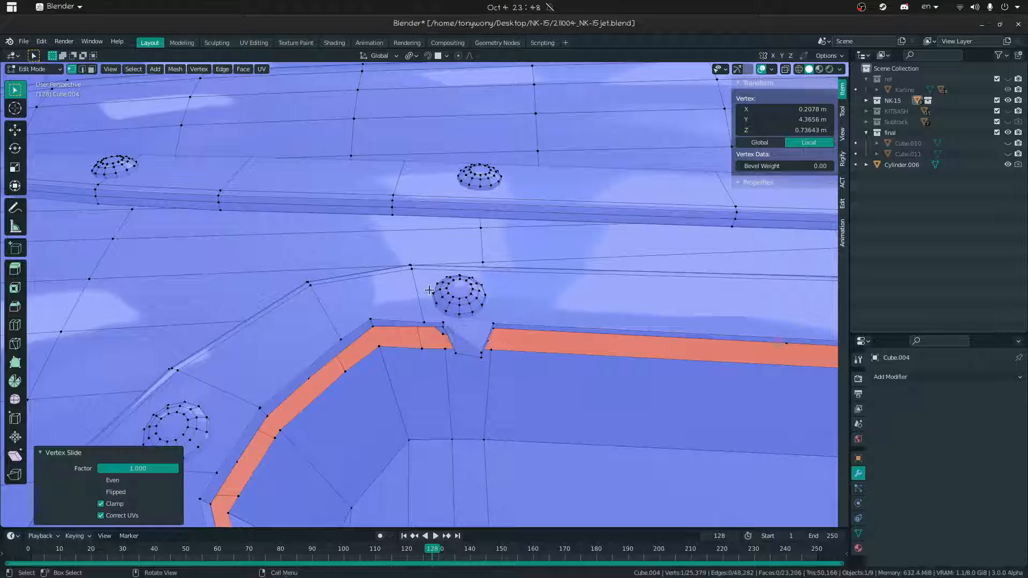
{"action": "left_click", "coordinate": [479, 346]}
{"action": "left_click", "coordinate": [487, 281]}
{"action": "middle_click_drag", "start_coordinate": [487, 281], "coordinate": [375, 331]}
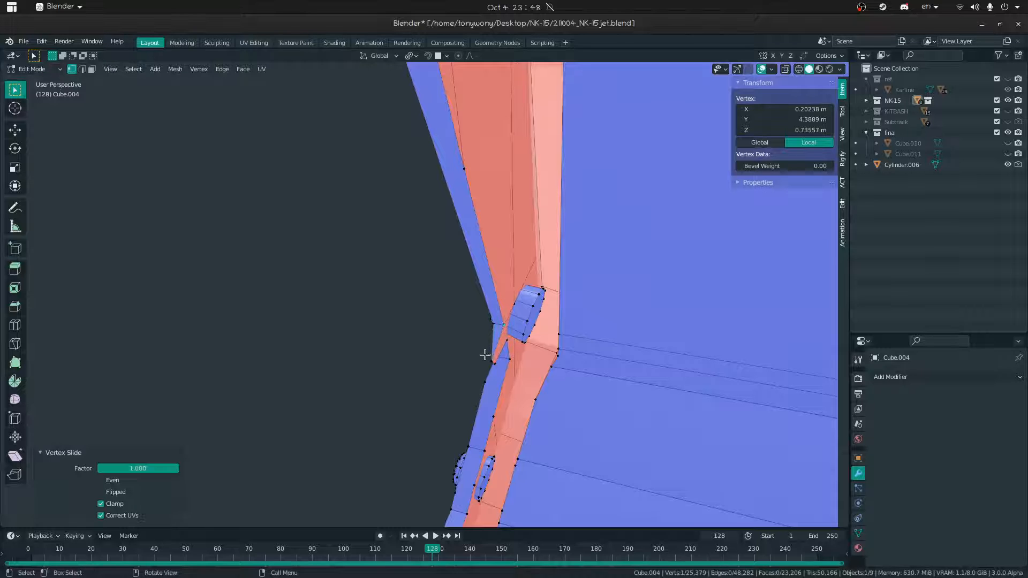
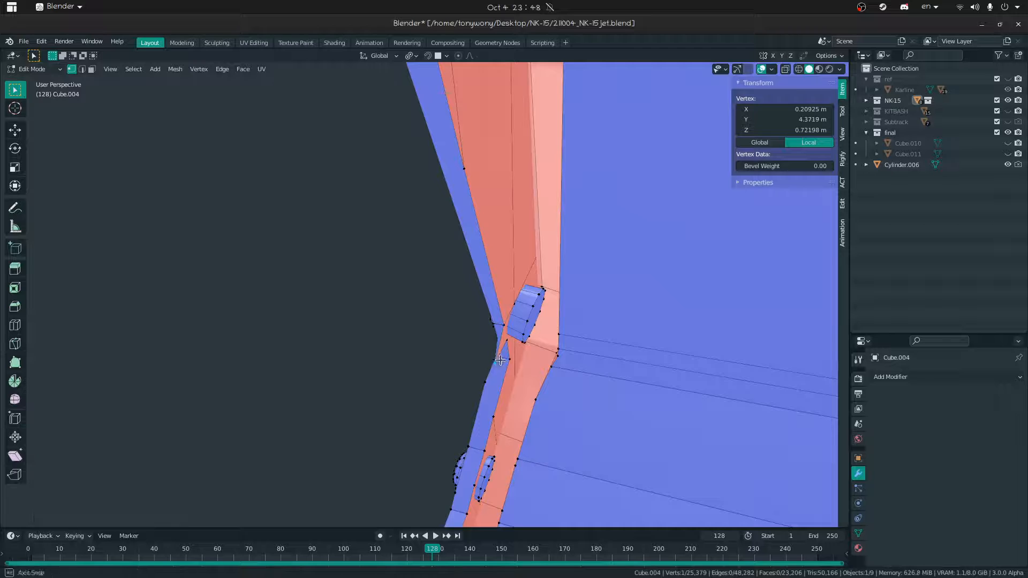
{"action": "middle_click_drag", "start_coordinate": [500, 360], "coordinate": [584, 369]}
{"action": "left_click", "coordinate": [506, 299]}
- Merge all the fuselage's overlapping vertices by distance at 0.0001 m and turn off the Face Orientation overlay
{"action": "key", "text": "a"}
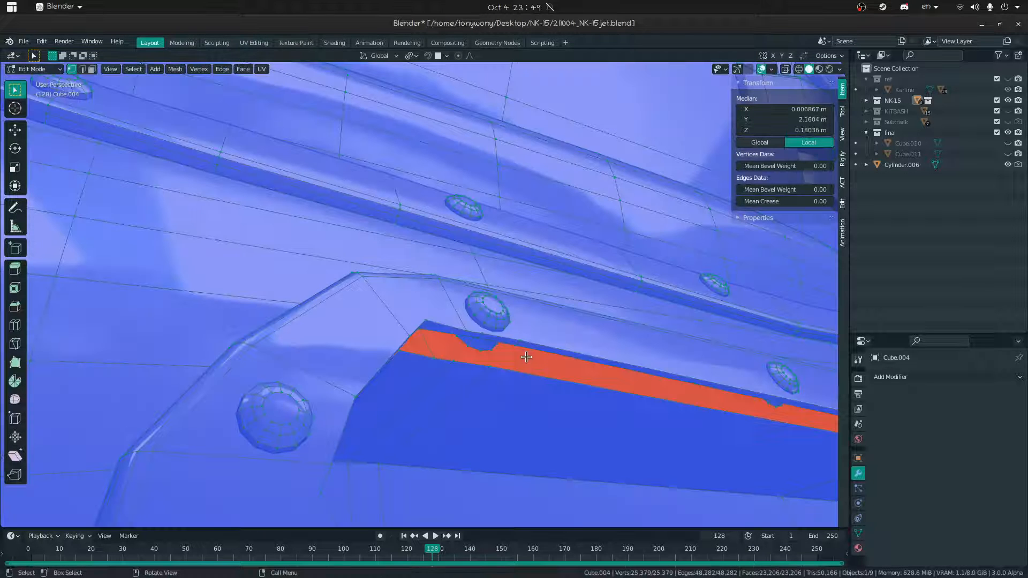
{"action": "left_click", "coordinate": [525, 357]}
{"action": "left_click", "coordinate": [839, 69]}
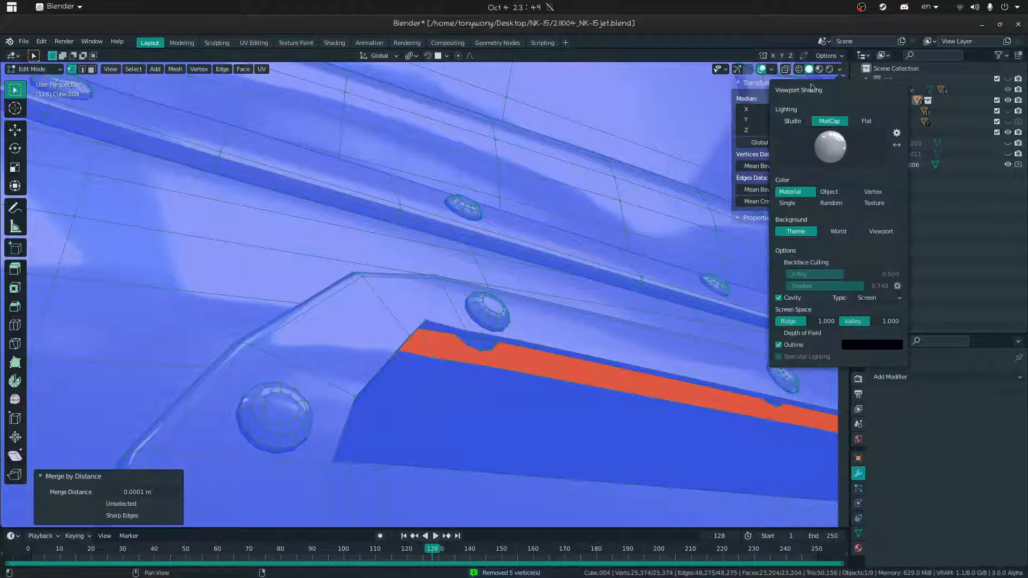
{"action": "left_click", "coordinate": [773, 70]}
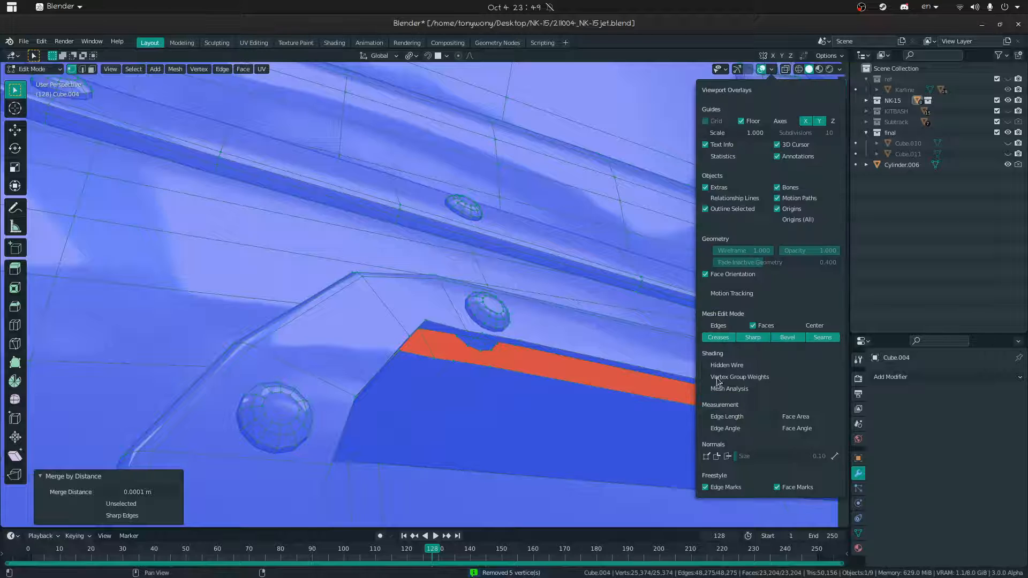
{"action": "left_click", "coordinate": [711, 278]}
- Examine the edges and vertices along the upper inner wall of the left stabilizer slot
{"action": "left_click", "coordinate": [530, 355]}
{"action": "key", "text": "2"}
{"action": "left_click", "coordinate": [532, 354]}
{"action": "left_click", "coordinate": [527, 365], "text": "shift"}
{"action": "key", "text": "1"}
{"action": "left_click", "coordinate": [696, 381]}
{"action": "key", "text": "shift+grave"}
{"action": "key", "text": "w"}
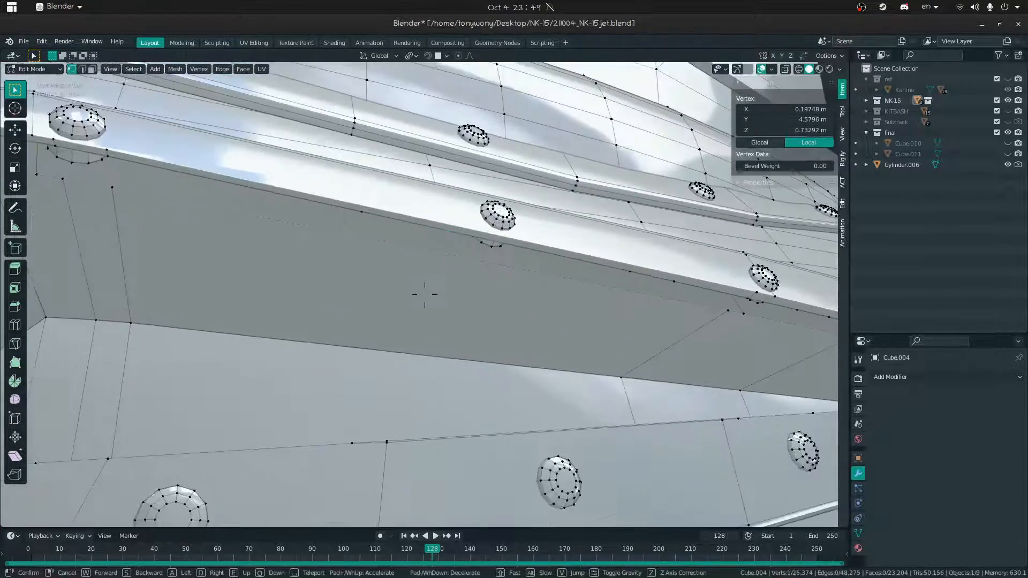
{"action": "left_click", "coordinate": [501, 240]}
{"action": "key", "text": "2"}
{"action": "left_click", "coordinate": [451, 260]}
{"action": "key", "text": "shift+grave"}
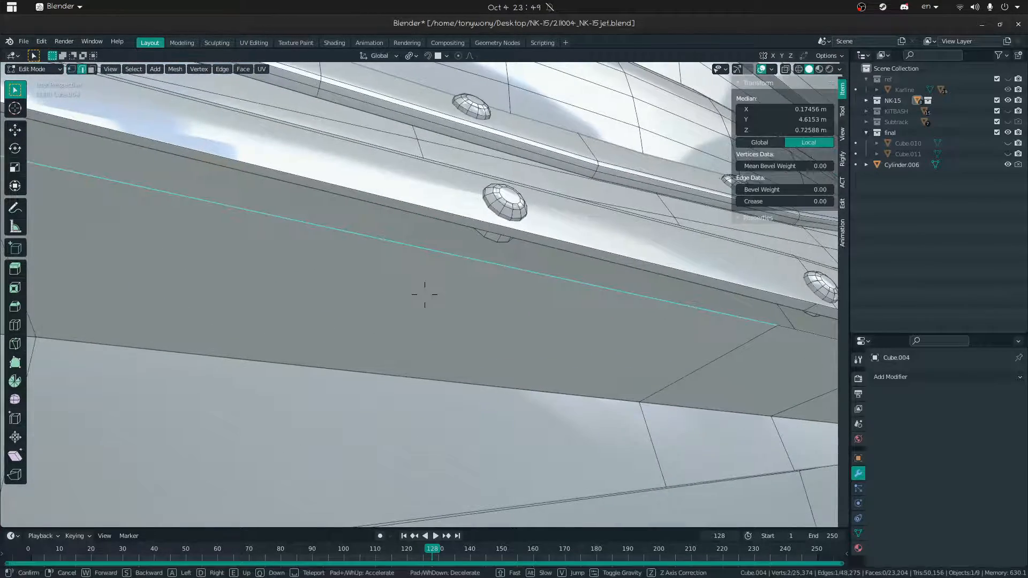
{"action": "key", "text": "d"}
{"action": "left_click", "coordinate": [284, 251]}
{"action": "left_click", "coordinate": [227, 234]}
{"action": "key", "text": "1"}
{"action": "left_click", "coordinate": [227, 234]}
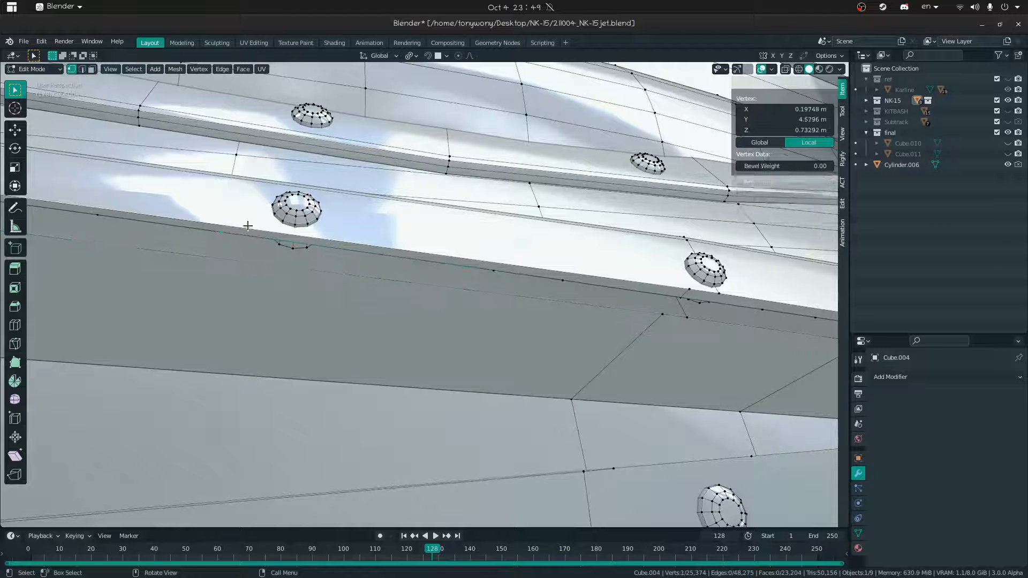
- Try to dissolve the extra vertices collected around the left slot's rim and rounded end
{"action": "key", "text": "shift+grave"}
{"action": "key", "text": "a"}
{"action": "left_click", "coordinate": [543, 274]}
{"action": "left_click", "coordinate": [515, 253], "text": "shift"}
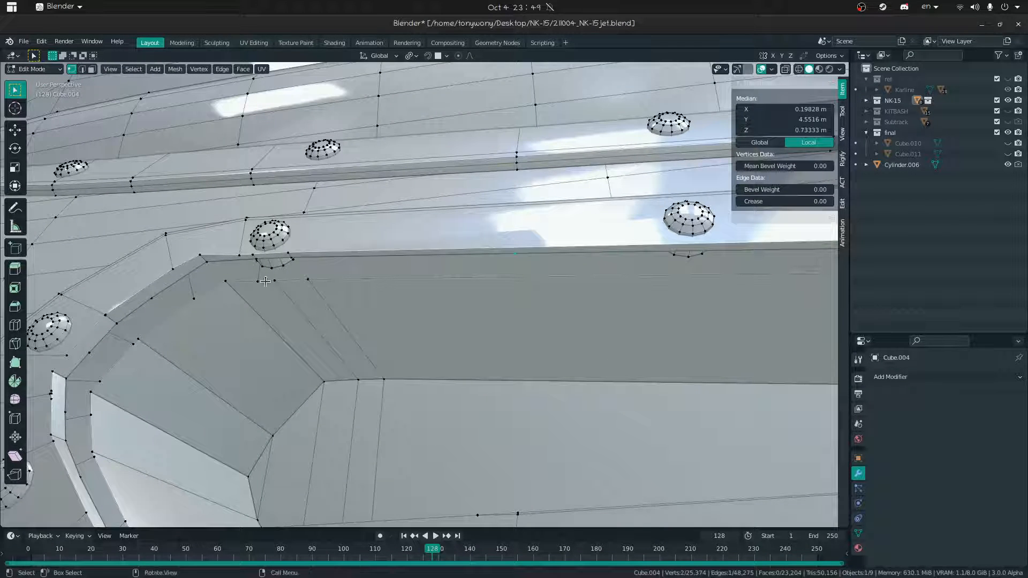
{"action": "key", "text": "shift+grave"}
{"action": "left_click", "coordinate": [365, 305]}
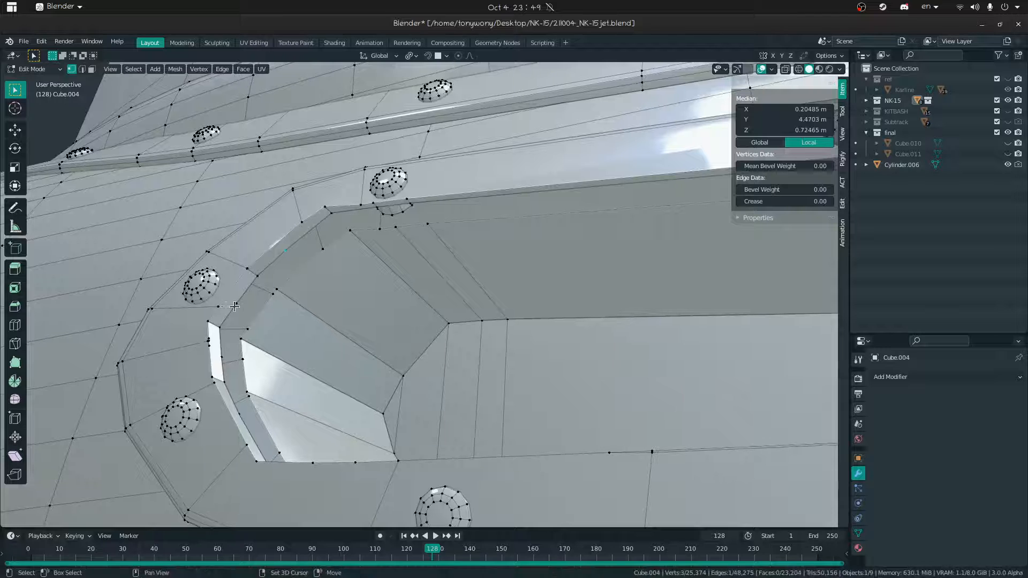
{"action": "middle_click_drag", "start_coordinate": [221, 319], "coordinate": [236, 343]}
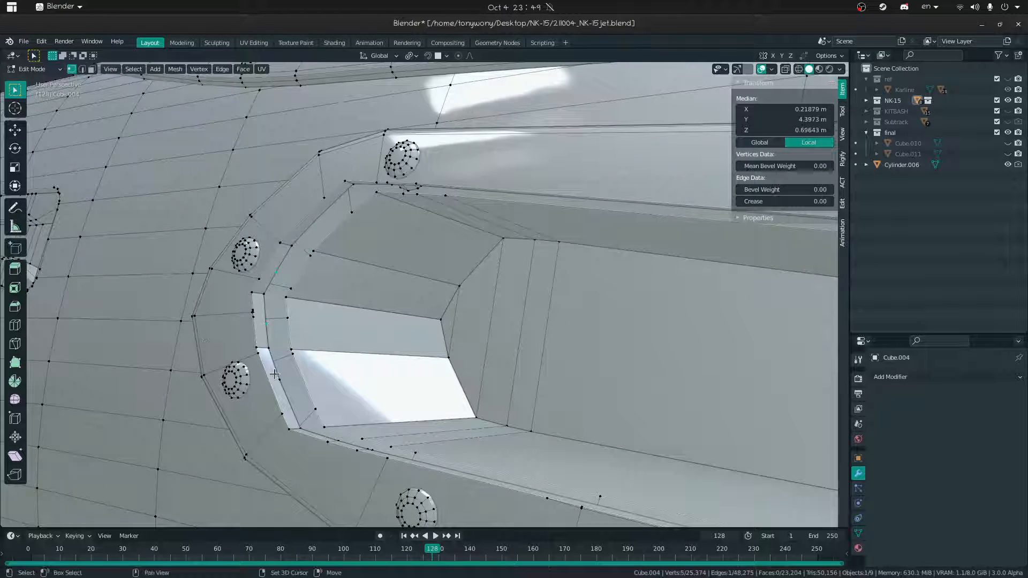
{"action": "middle_click_drag", "start_coordinate": [322, 372], "coordinate": [435, 364]}
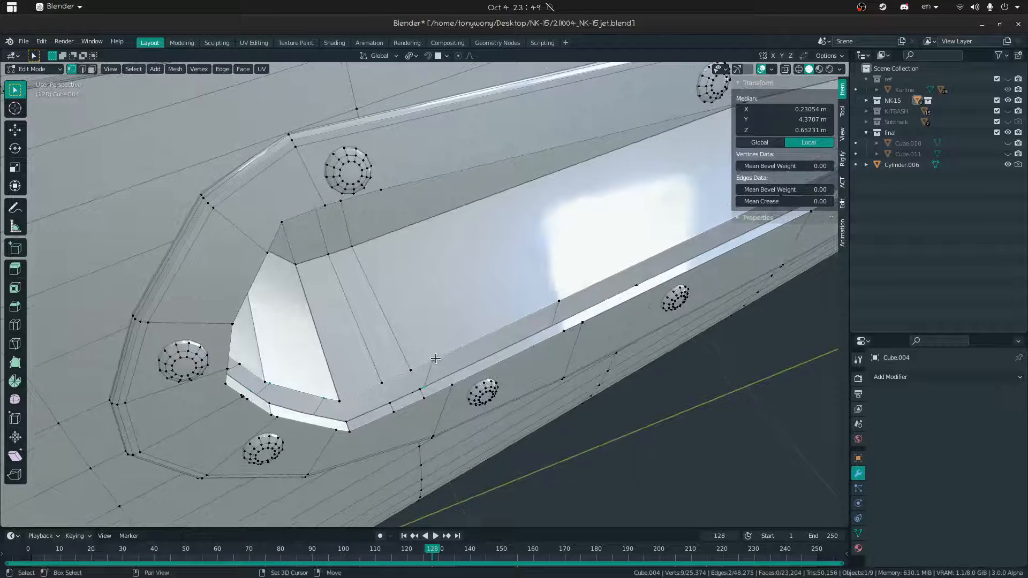
{"action": "key", "text": "ctrl+z"}
{"action": "key", "text": "x"}
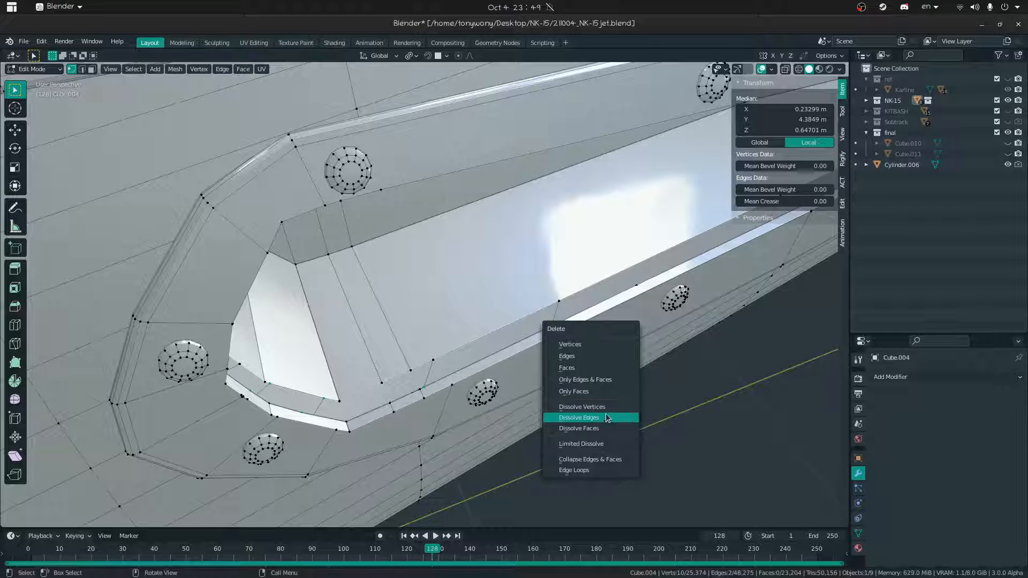
{"action": "left_click", "coordinate": [607, 416]}
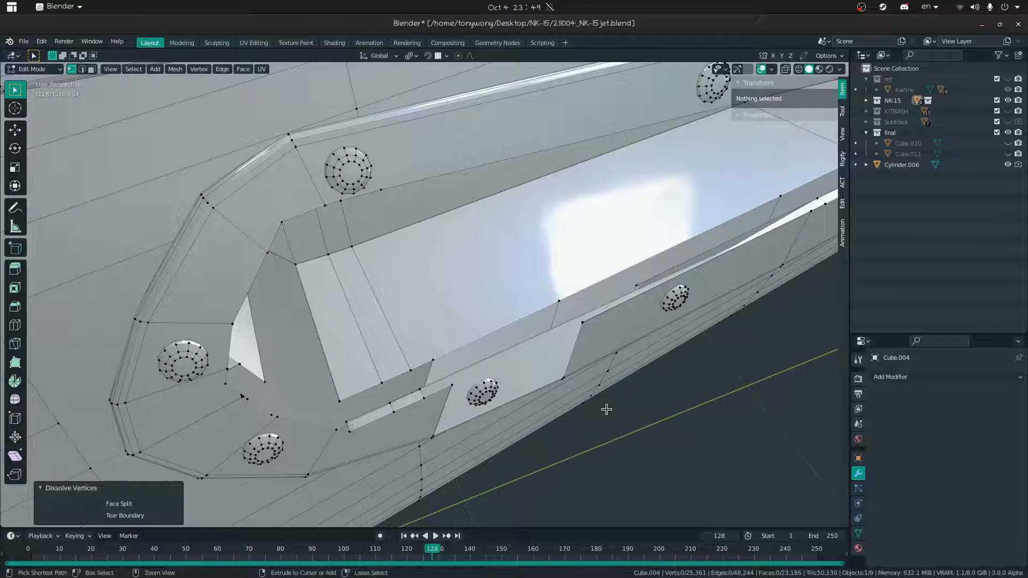
- Undo the dissolve and try it again on the same rim vertices with Face Split enabled
{"action": "key", "text": "ctrl+z"}
{"action": "key", "text": "x"}
{"action": "left_click", "coordinate": [608, 411]}
{"action": "key", "text": "ctrl+z"}
{"action": "key", "text": "x"}
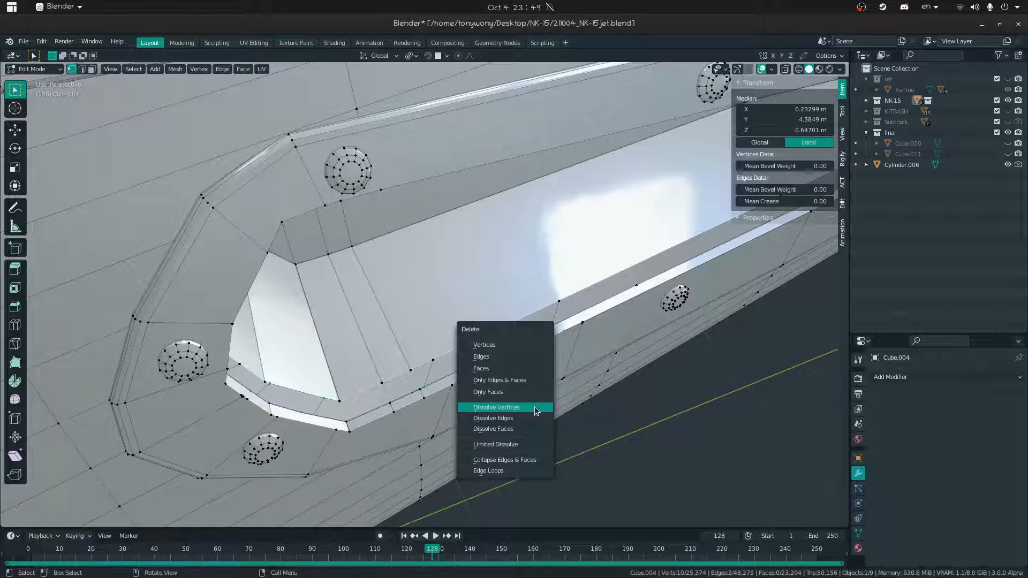
{"action": "left_click", "coordinate": [536, 411]}
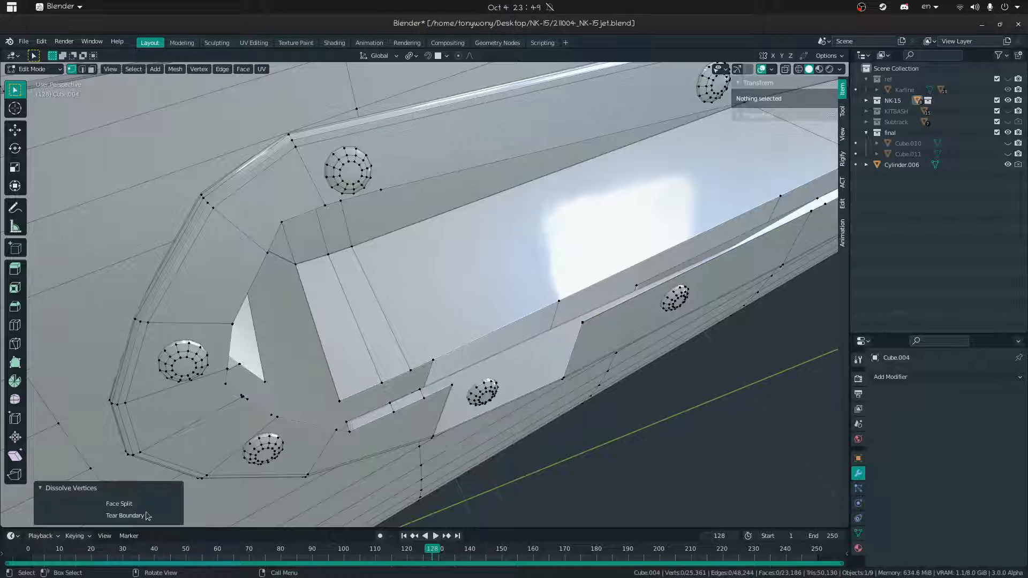
{"action": "left_click", "coordinate": [101, 503]}
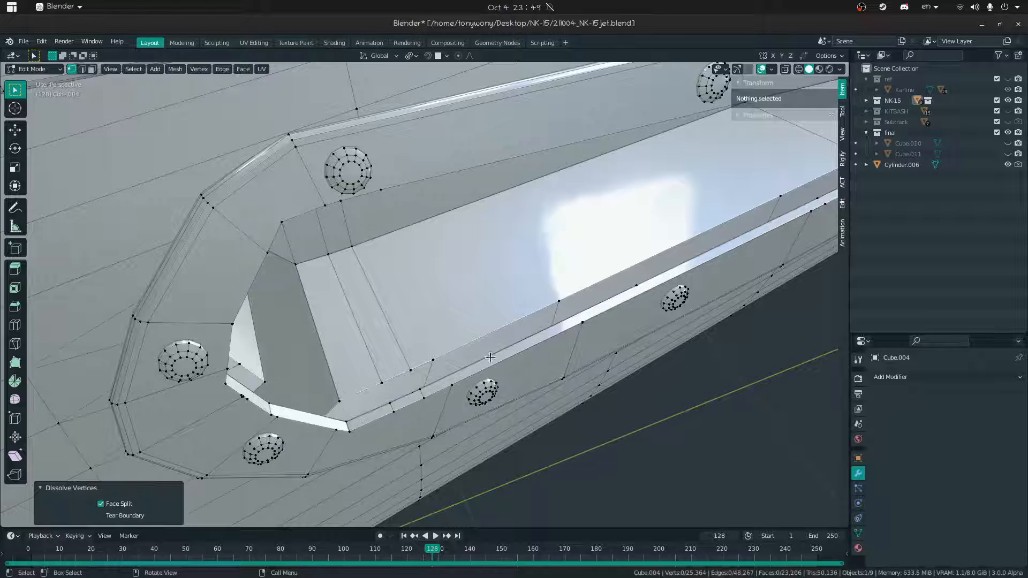
- Check the edges at the slot's lower rim and undo the Face Split dissolve of the rim vertices
{"action": "key", "text": "2"}
{"action": "left_click", "coordinate": [394, 374]}
{"action": "middle_click_drag", "start_coordinate": [392, 369], "coordinate": [349, 353]}
{"action": "left_click", "coordinate": [402, 390], "text": "shift"}
{"action": "key", "text": "ctrl+z"}
{"action": "key", "text": "ctrl+z"}
{"action": "key", "text": "ctrl+z"}
{"action": "key", "text": "ctrl+z"}
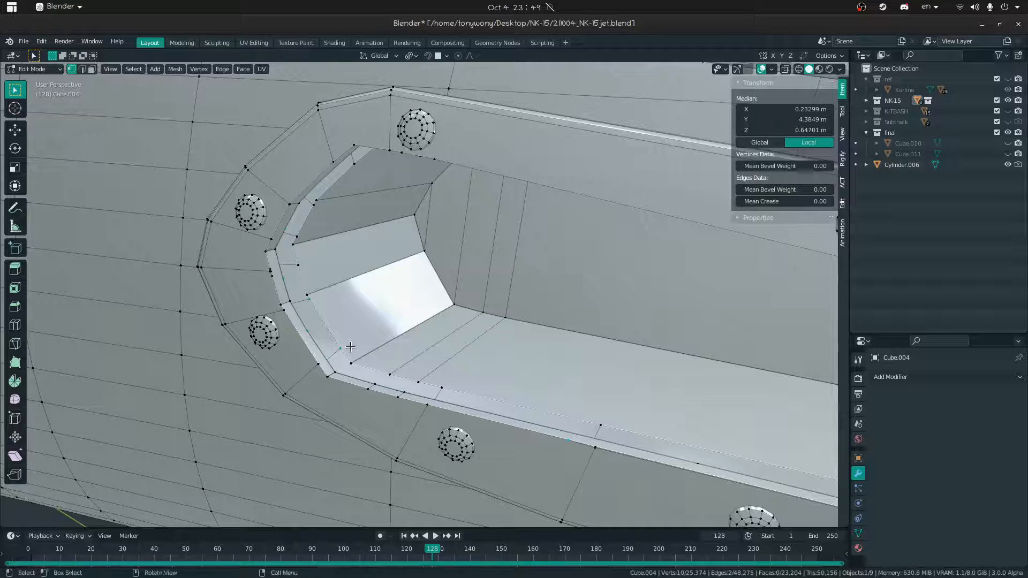
- Inspect the vertices, edges and faces at the rounded end of the left slot's rim up close
{"action": "left_click", "coordinate": [350, 347]}
{"action": "key", "text": "shift+grave"}
{"action": "key", "text": "w"}
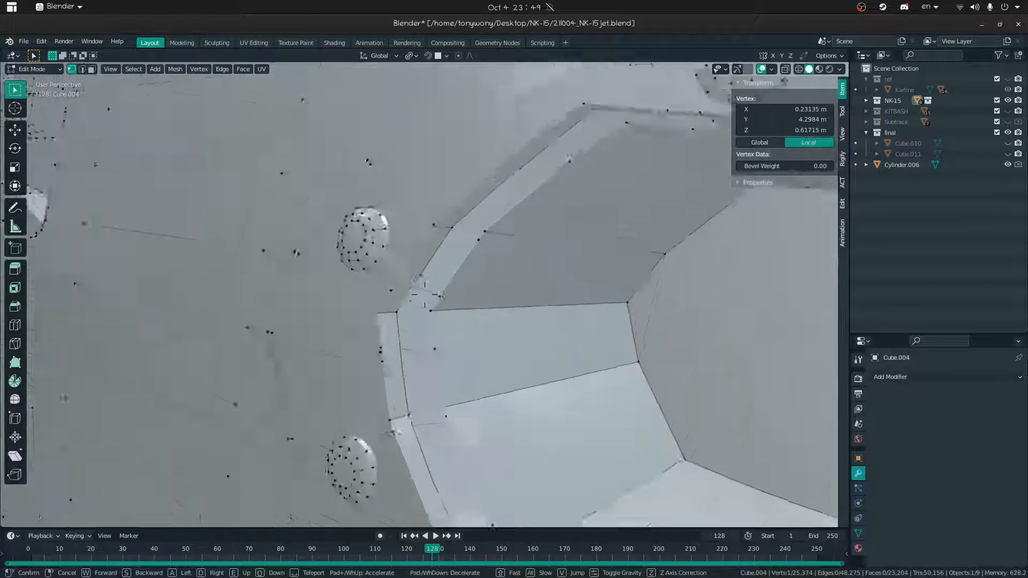
{"action": "left_click", "coordinate": [436, 303]}
{"action": "left_click", "coordinate": [454, 361]}
{"action": "middle_click_drag", "start_coordinate": [455, 362], "coordinate": [491, 333]}
{"action": "left_click", "coordinate": [425, 324]}
{"action": "key", "text": "3"}
{"action": "left_click", "coordinate": [426, 329]}
{"action": "key", "text": "2"}
{"action": "left_click", "coordinate": [539, 384]}
{"action": "key", "text": "1"}
- Slide two stray vertices at the left slot's rounded end, one outer and one inner, onto their adjacent corner vertices
{"action": "left_click", "coordinate": [485, 310]}
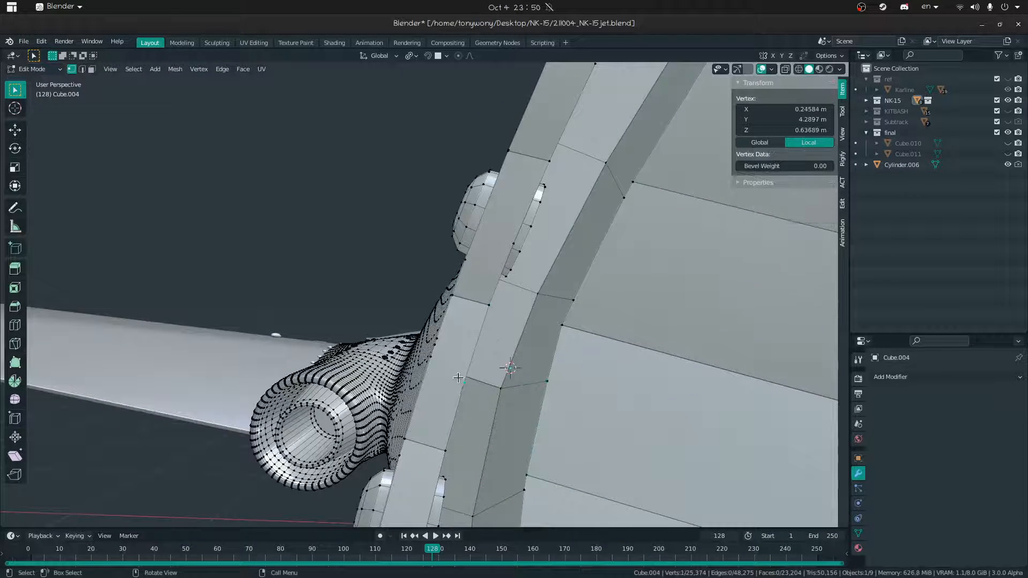
{"action": "key", "text": "g"}
{"action": "key", "text": "g"}
{"action": "left_click", "coordinate": [381, 82]}
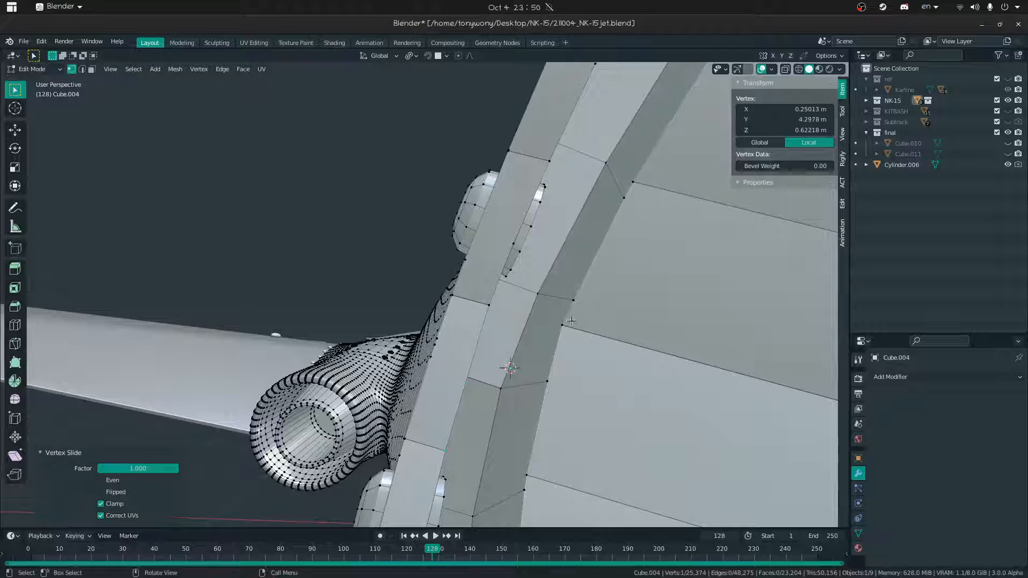
{"action": "left_click", "coordinate": [556, 369]}
{"action": "key", "text": "g"}
{"action": "key", "text": "g"}
{"action": "left_click", "coordinate": [512, 288]}
- Slide the next two stray vertices up the left slot's inner rim onto their adjacent corner vertices
{"action": "middle_click_drag", "start_coordinate": [520, 315], "coordinate": [545, 276]}
{"action": "left_click", "coordinate": [577, 297]}
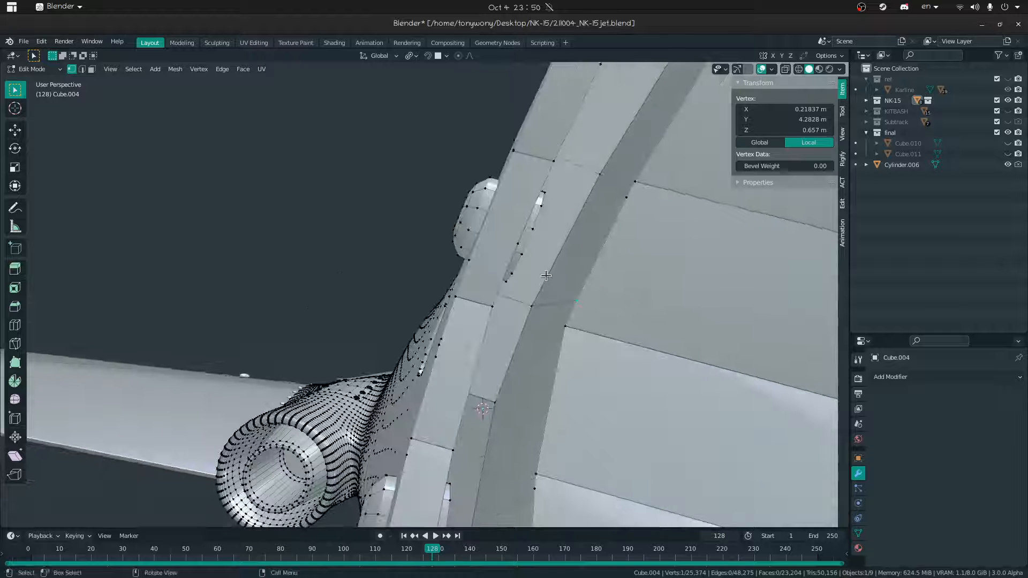
{"action": "key", "text": "g"}
{"action": "key", "text": "g"}
{"action": "left_click", "coordinate": [509, 347]}
{"action": "left_click", "coordinate": [633, 199]}
{"action": "key", "text": "g"}
{"action": "key", "text": "g"}
{"action": "left_click", "coordinate": [644, 104]}
- Slide the stray vertex near the slot's upper inner corner onto that corner and merge the whole mesh by distance
{"action": "key", "text": "shift+grave"}
{"action": "key", "text": "s"}
{"action": "left_click", "coordinate": [424, 294]}
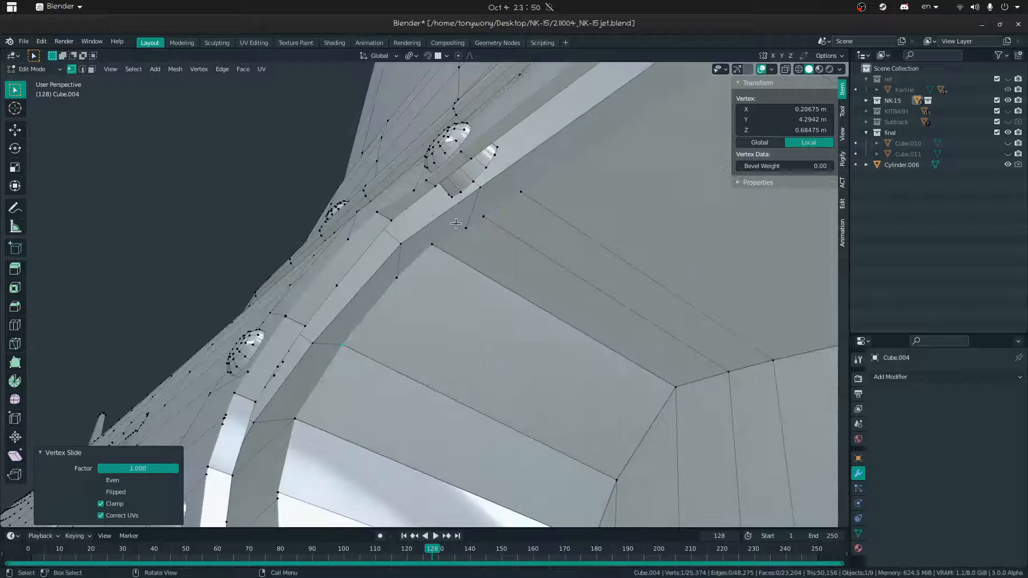
{"action": "left_click", "coordinate": [459, 226]}
{"action": "middle_click_drag", "start_coordinate": [463, 231], "coordinate": [499, 289]}
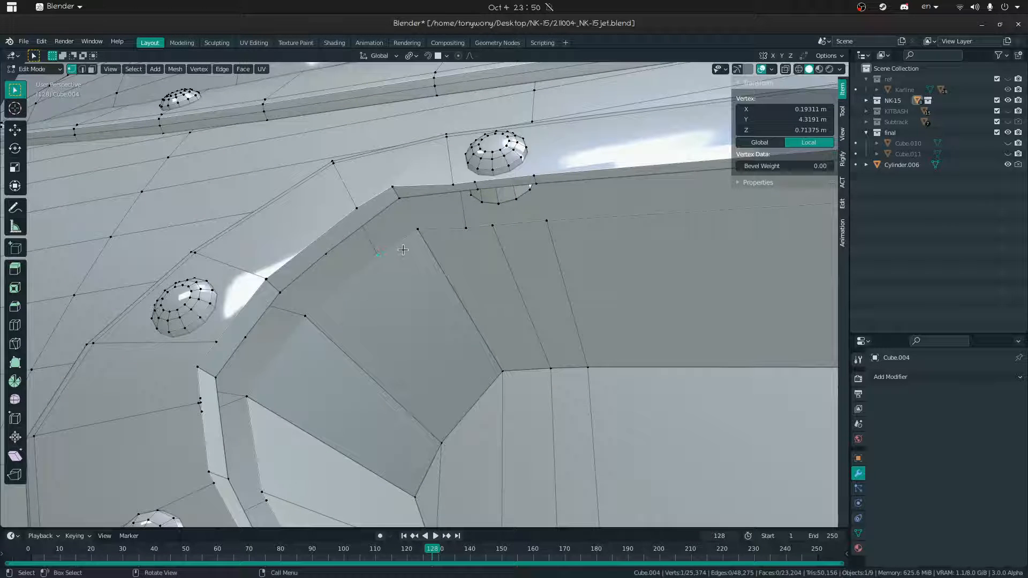
{"action": "key", "text": "a"}
{"action": "key", "text": "m"}
{"action": "left_click", "coordinate": [437, 220]}
- Select the long edges bordering the left slot's upper inner rim and fill a face between them
{"action": "key", "text": "2"}
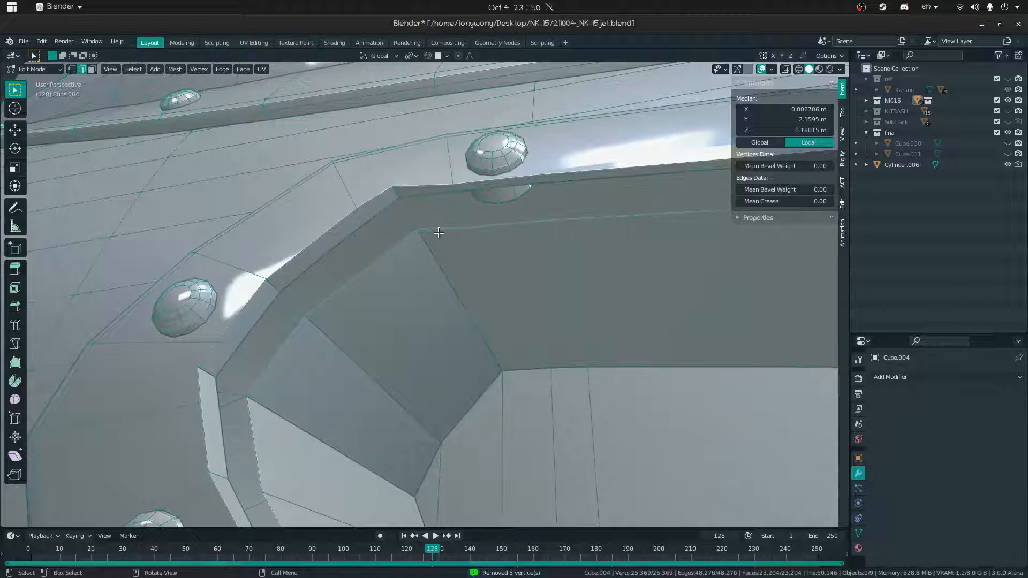
{"action": "left_click", "coordinate": [438, 232], "text": "alt"}
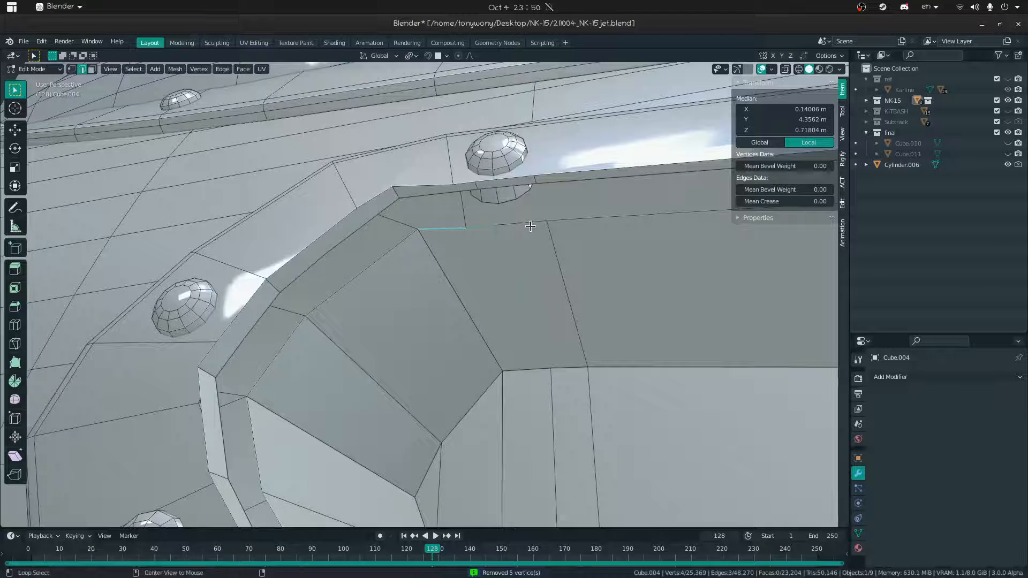
{"action": "key", "text": "1"}
{"action": "left_click", "coordinate": [511, 250]}
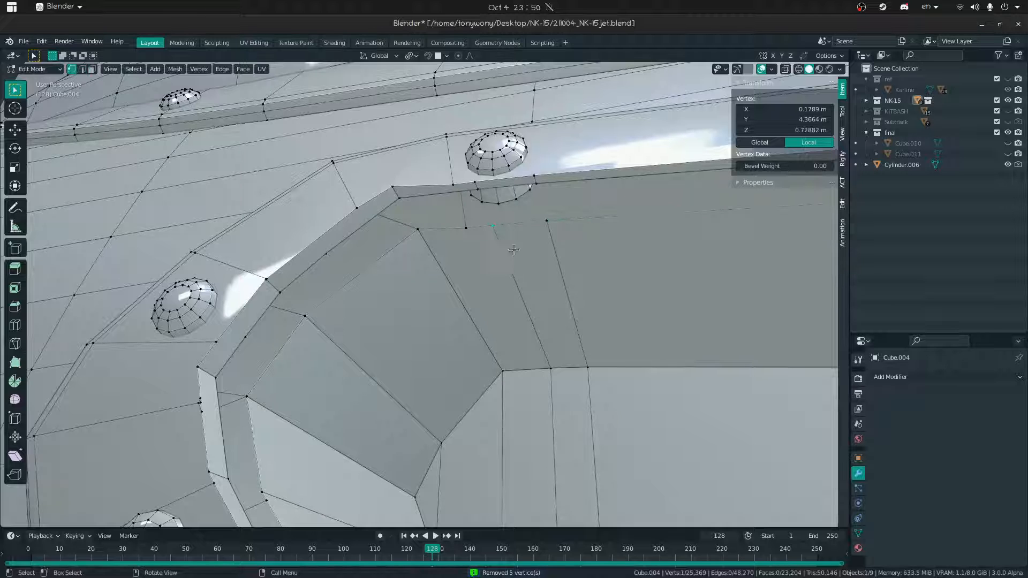
{"action": "middle_click_drag", "start_coordinate": [514, 247], "coordinate": [209, 257], "text": "shift"}
{"action": "middle_click_drag", "start_coordinate": [209, 257], "coordinate": [268, 250]}
{"action": "key", "text": "2"}
{"action": "left_click", "coordinate": [270, 249], "text": "shift"}
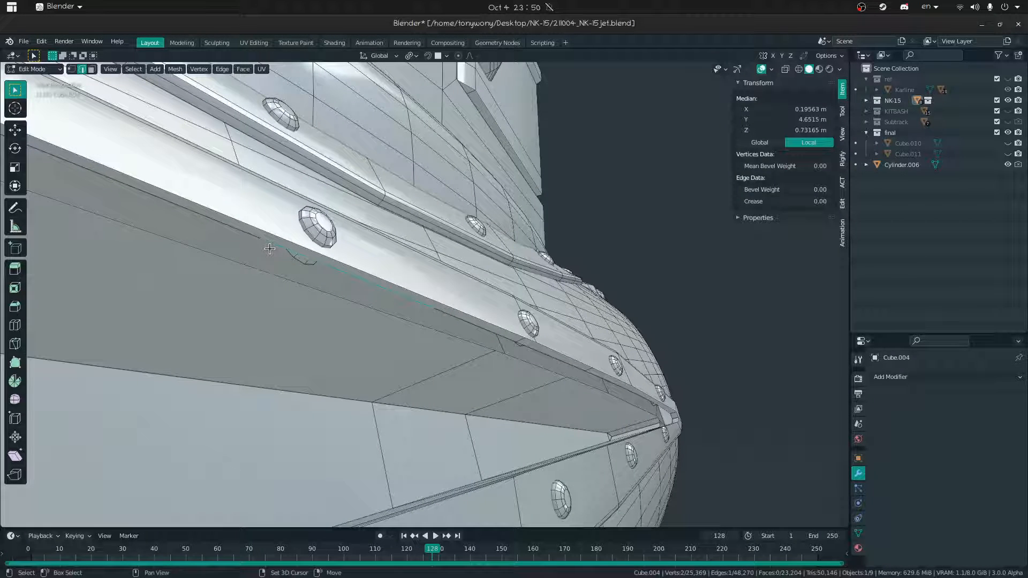
{"action": "left_click", "coordinate": [258, 274], "text": "shift"}
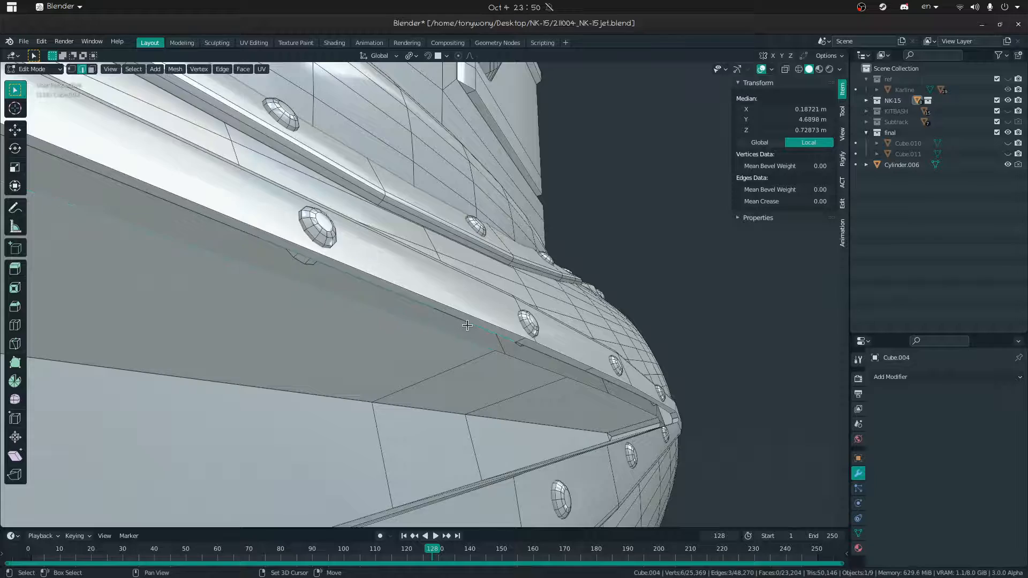
{"action": "key", "text": "KP_Decimal"}
{"action": "left_click", "coordinate": [459, 258], "text": "shift"}
{"action": "key", "text": "x"}
{"action": "left_click", "coordinate": [423, 258]}
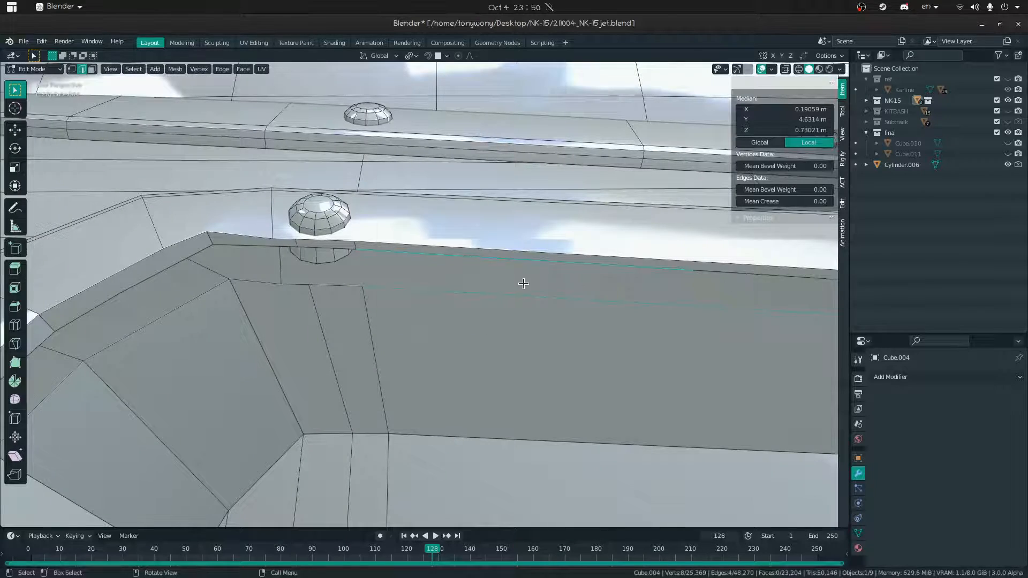
{"action": "key", "text": "shift+grave"}
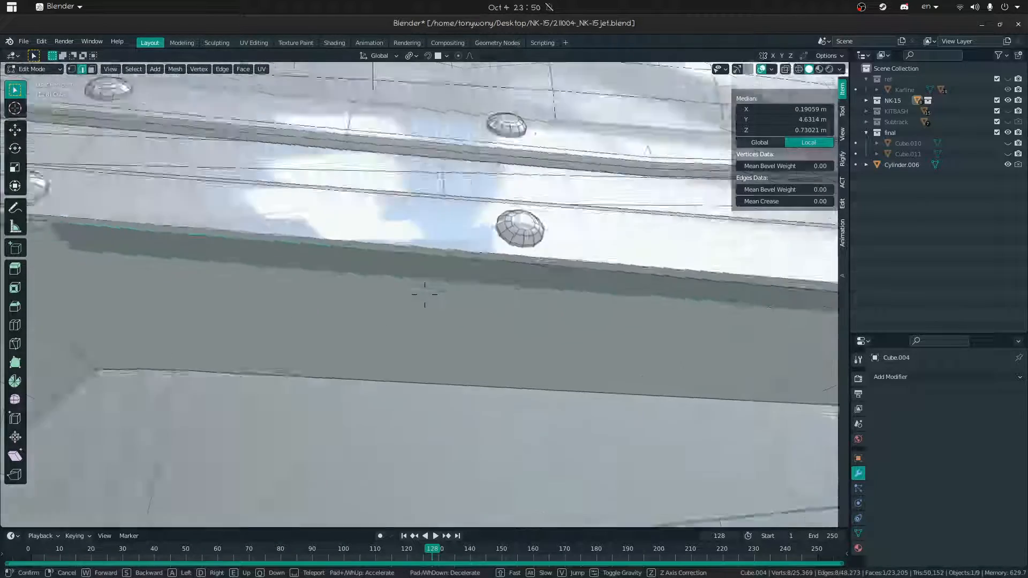
- Examine the newly filled face along the left slot's upper inner rim and the vertex on its long edge
{"action": "key", "text": "w"}
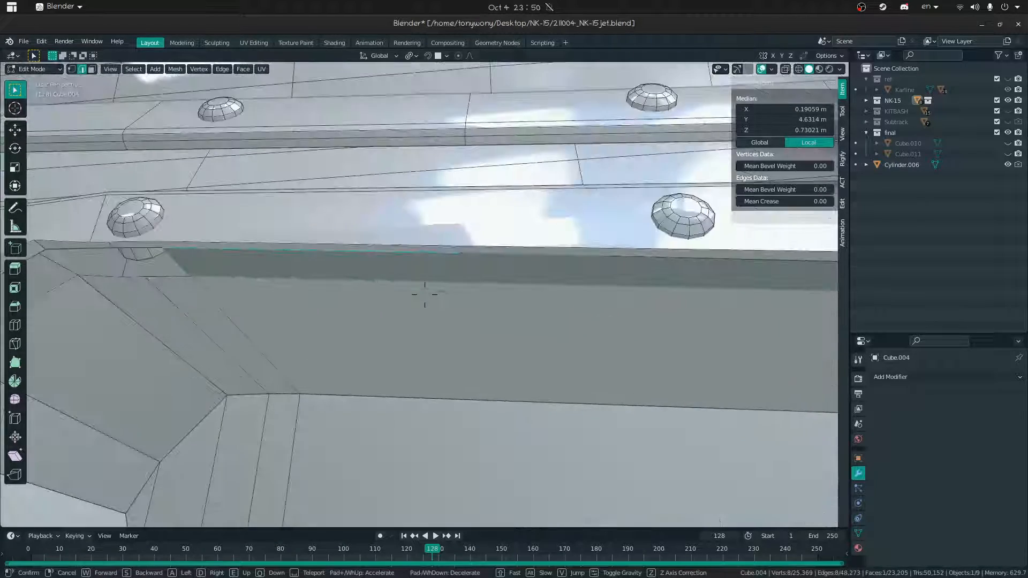
{"action": "key", "text": "s"}
{"action": "key", "text": "w"}
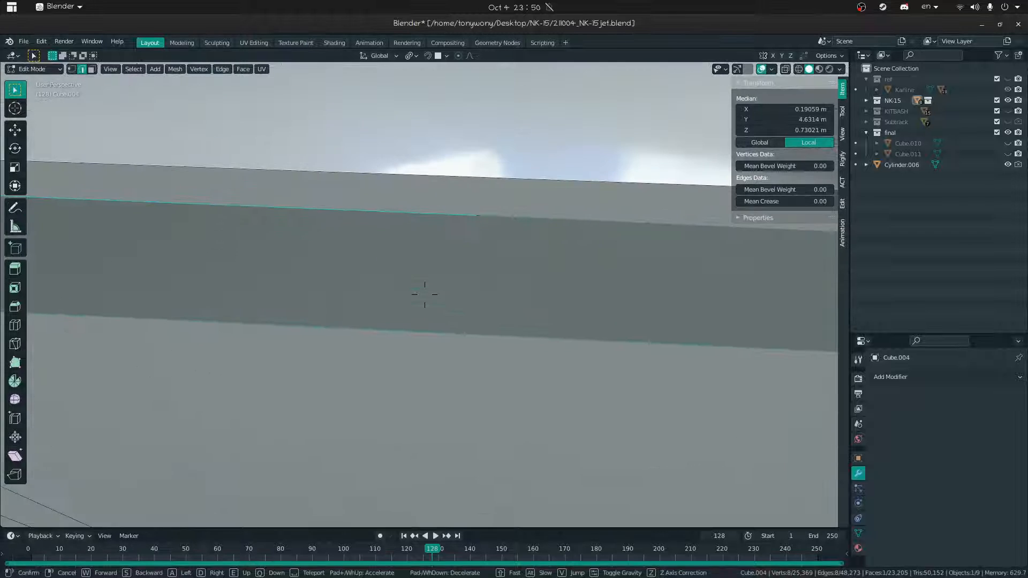
{"action": "left_click", "coordinate": [425, 295]}
{"action": "left_click", "coordinate": [458, 258]}
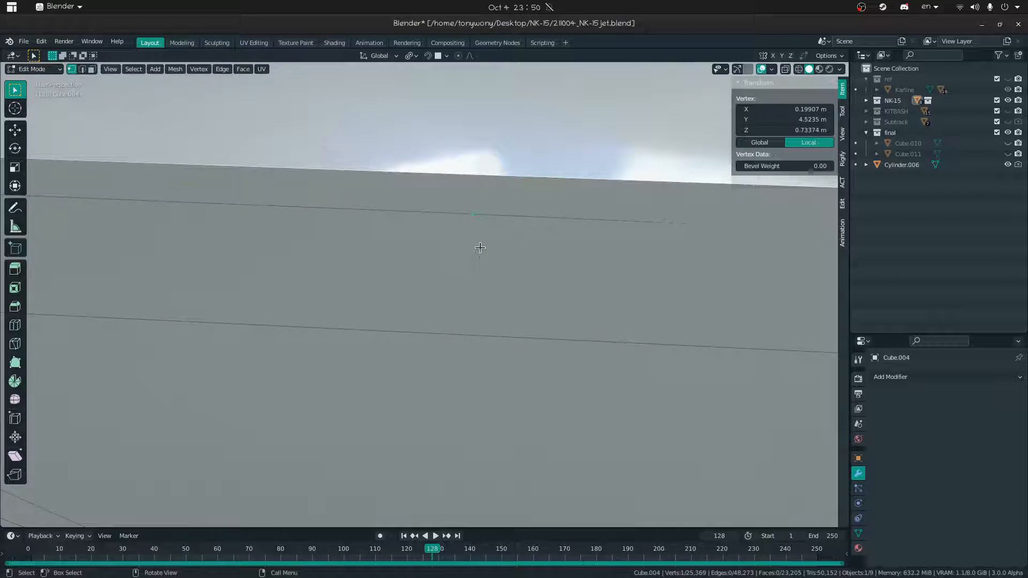
{"action": "key", "text": "shift+grave"}
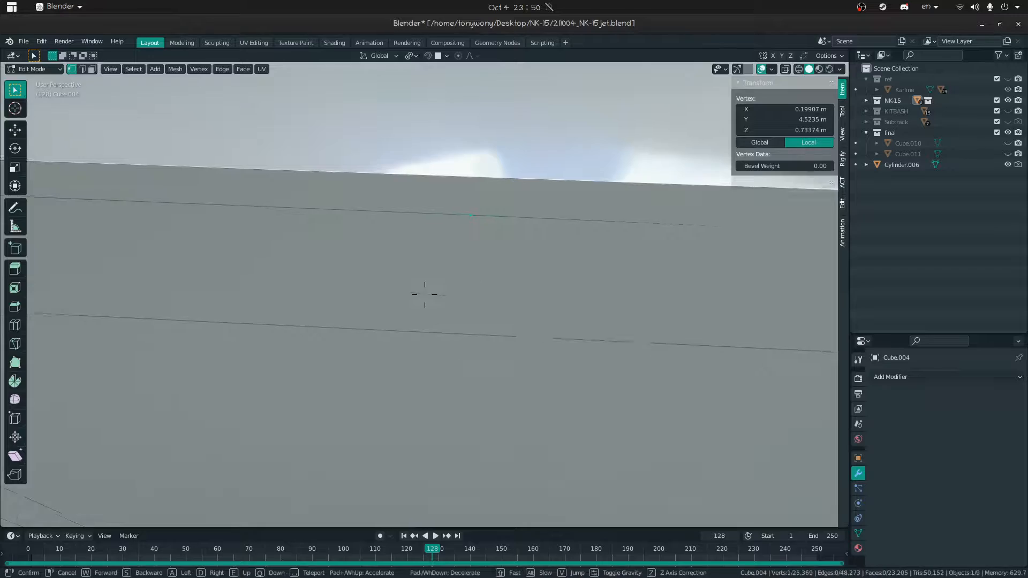
{"action": "key", "text": "s"}
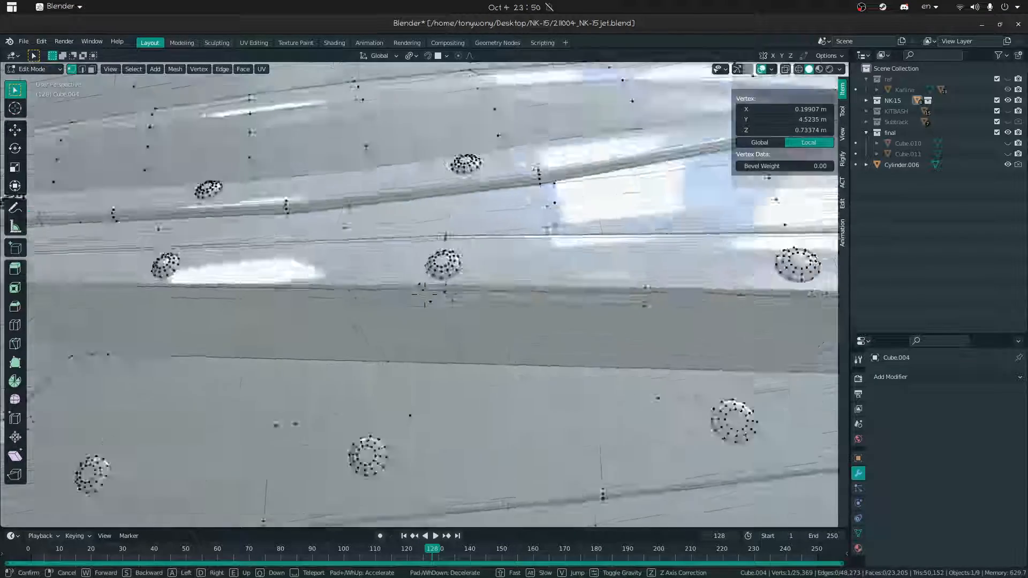
{"action": "left_click", "coordinate": [424, 294]}
- Select the outer and inner rim vertices bounding the next open section of the slot's upper rim and fill a face between them
{"action": "key", "text": "2"}
{"action": "left_click", "coordinate": [381, 277]}
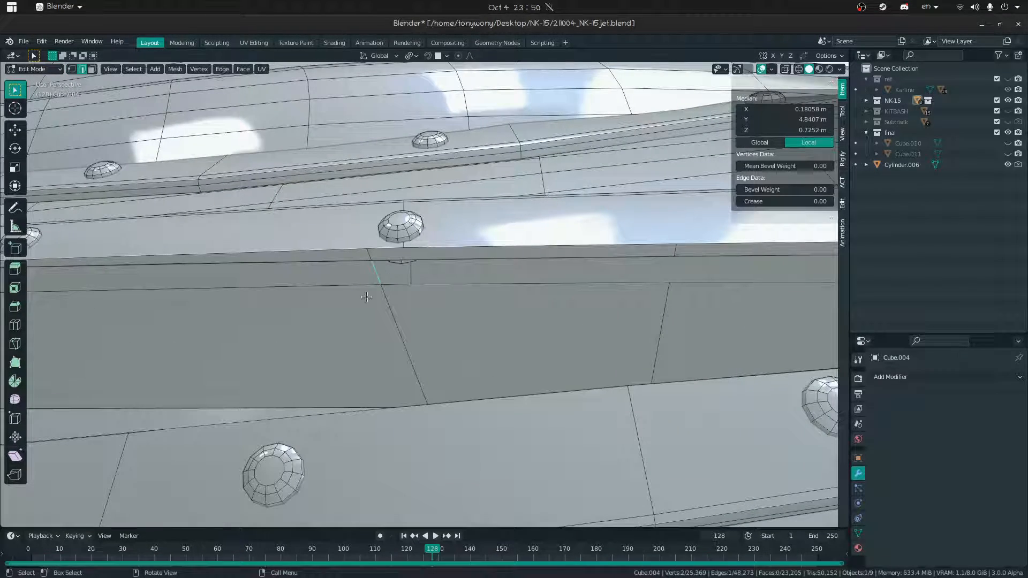
{"action": "key", "text": "1"}
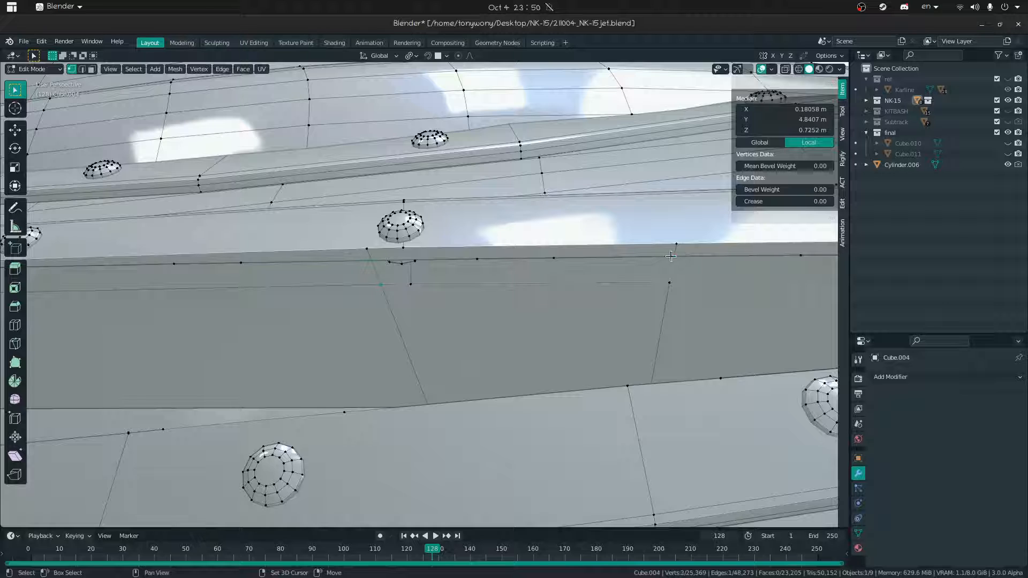
{"action": "left_click", "coordinate": [371, 260]}
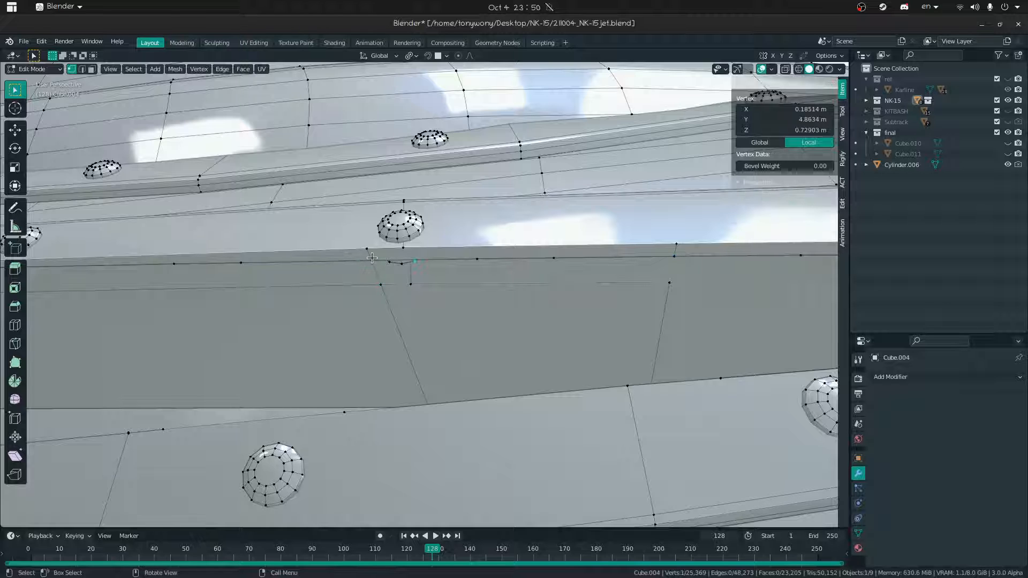
{"action": "left_click", "coordinate": [675, 255], "text": "ctrl"}
{"action": "left_click", "coordinate": [669, 282], "text": "shift"}
{"action": "left_click", "coordinate": [381, 284], "text": "ctrl"}
{"action": "key", "text": "f"}
- Try to connect the outer rim vertex past the next rivet to the inner rim vertex across from it
{"action": "middle_click_drag", "start_coordinate": [489, 287], "coordinate": [421, 294]}
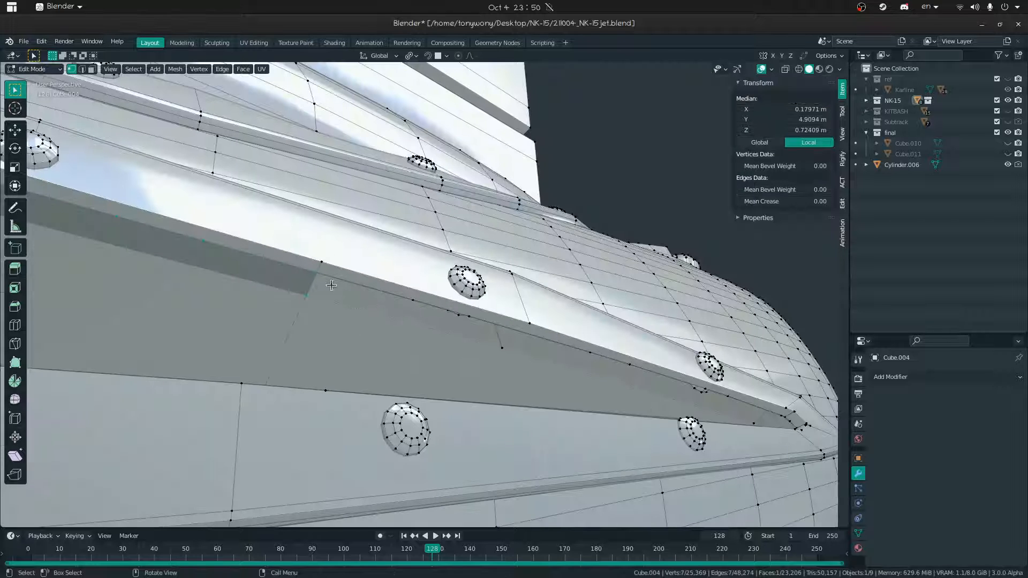
{"action": "left_click", "coordinate": [321, 264]}
{"action": "left_click", "coordinate": [530, 323], "text": "ctrl"}
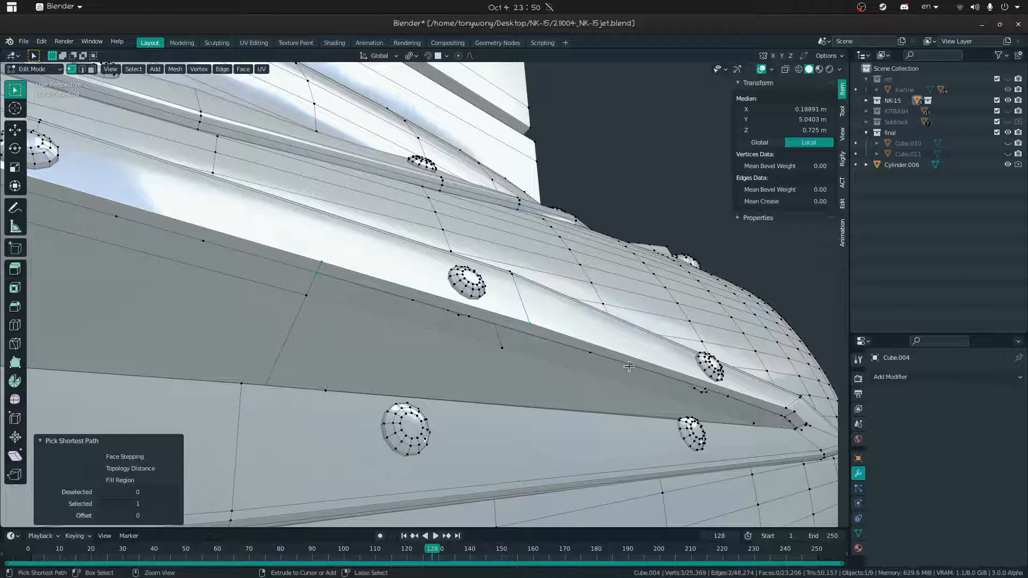
{"action": "key", "text": "ctrl+z"}
{"action": "key", "text": "shift+grave"}
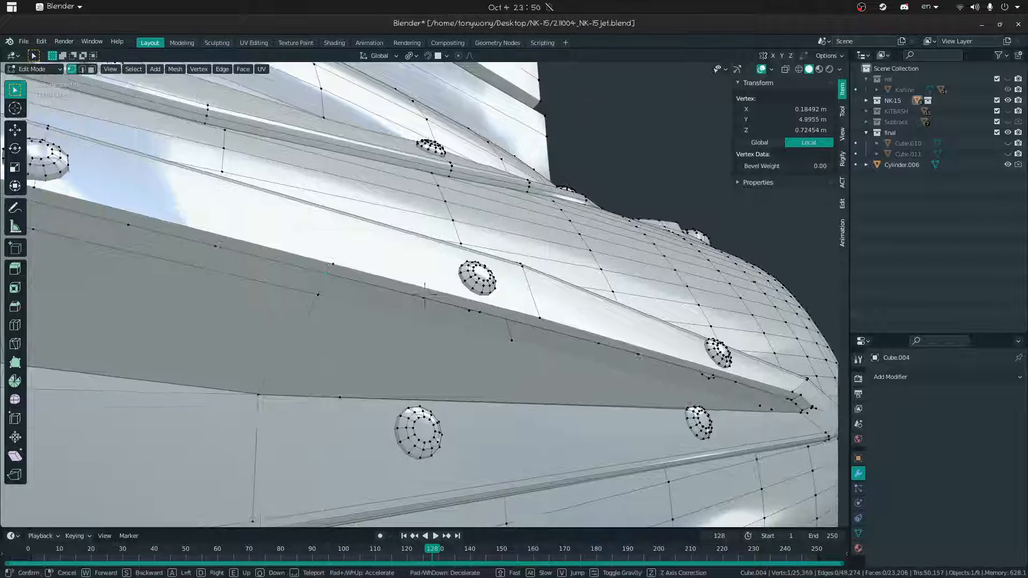
{"action": "left_click", "coordinate": [504, 303]}
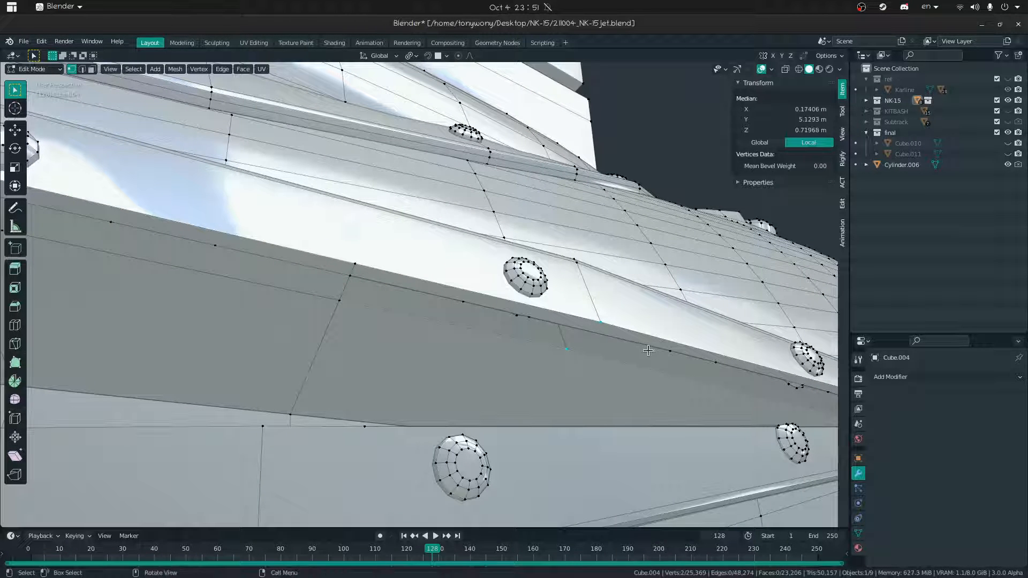
{"action": "left_click", "coordinate": [594, 332]}
{"action": "key", "text": "j"}
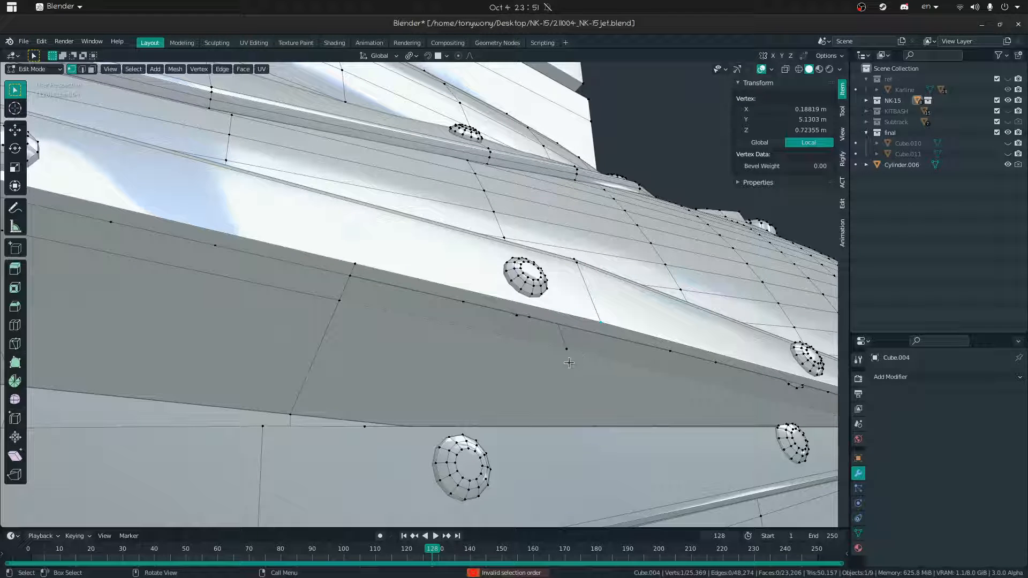
- Knife-cut the thin outer rim face from the panel-line corner vertex past the rivet down to the rim's lower edge
{"action": "key", "text": "2"}
{"action": "left_click", "coordinate": [526, 348]}
{"action": "key", "text": "1"}
{"action": "left_click", "coordinate": [600, 324]}
{"action": "key", "text": "k"}
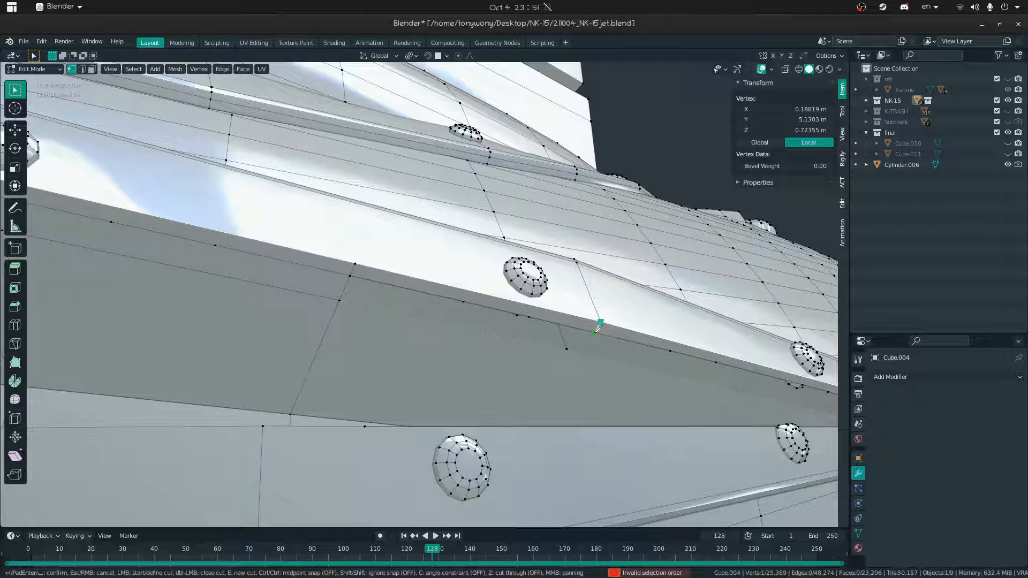
{"action": "left_click", "coordinate": [589, 331]}
{"action": "key", "text": "Return"}
- Slide the stray vertices on the rim edge between the last filled face and the knife cut along that edge
{"action": "key", "text": "2"}
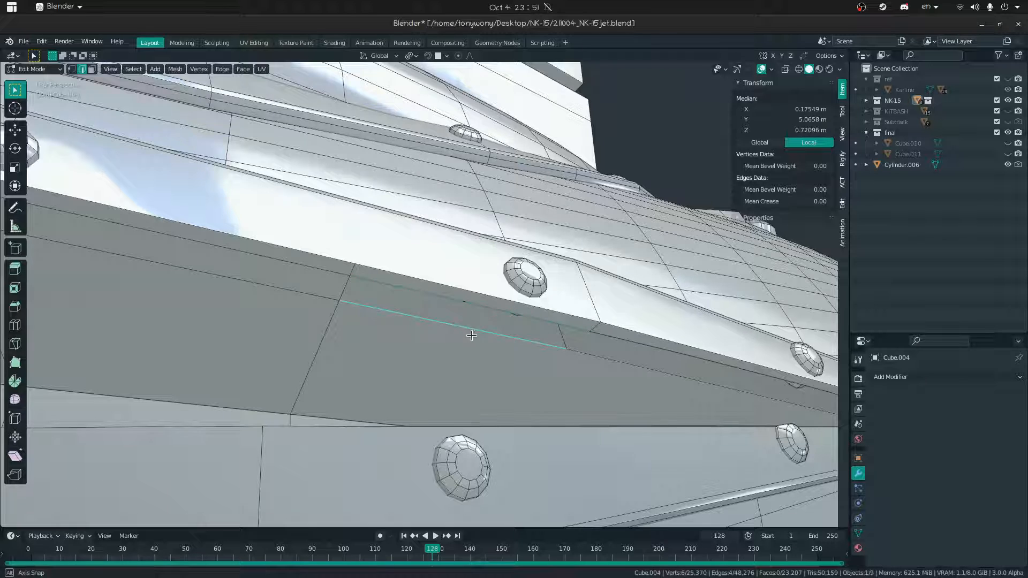
{"action": "key", "text": "shift+grave"}
{"action": "key", "text": "w"}
{"action": "left_click", "coordinate": [428, 291]}
{"action": "left_click", "coordinate": [481, 311]}
{"action": "key", "text": "g"}
{"action": "key", "text": "g"}
{"action": "left_click", "coordinate": [321, 327]}
{"action": "key", "text": "g"}
{"action": "key", "text": "g"}
{"action": "left_click", "coordinate": [512, 340]}
- Select the upper and lower edges of the open rim section leading to the knife cut and fill a face between them
{"action": "key", "text": "2"}
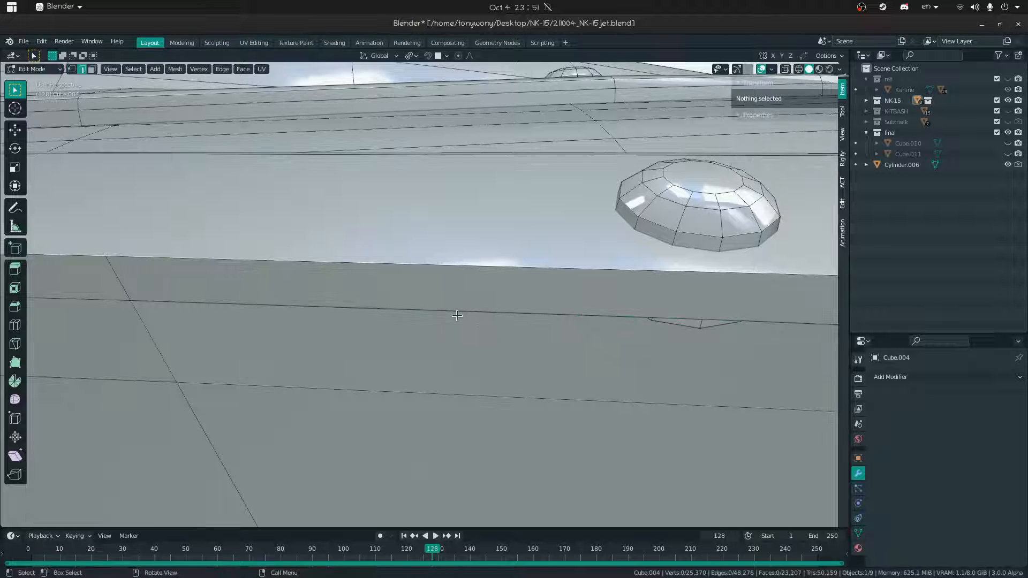
{"action": "left_click", "coordinate": [455, 316]}
{"action": "left_click", "coordinate": [583, 356], "text": "shift"}
{"action": "left_click", "coordinate": [566, 396], "text": "shift"}
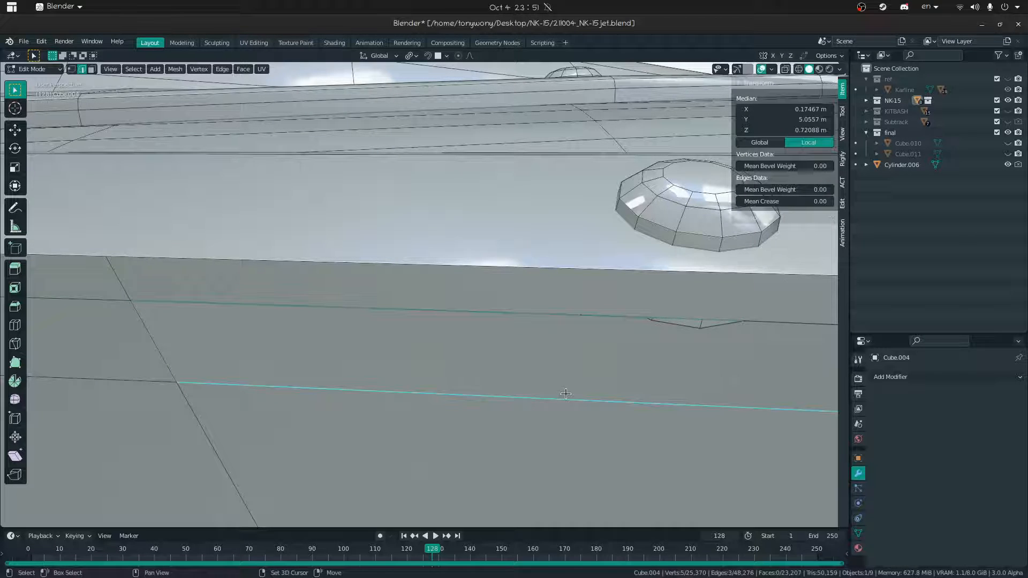
{"action": "middle_click_drag", "start_coordinate": [419, 294], "coordinate": [448, 326]}
{"action": "left_click", "coordinate": [448, 327], "text": "shift"}
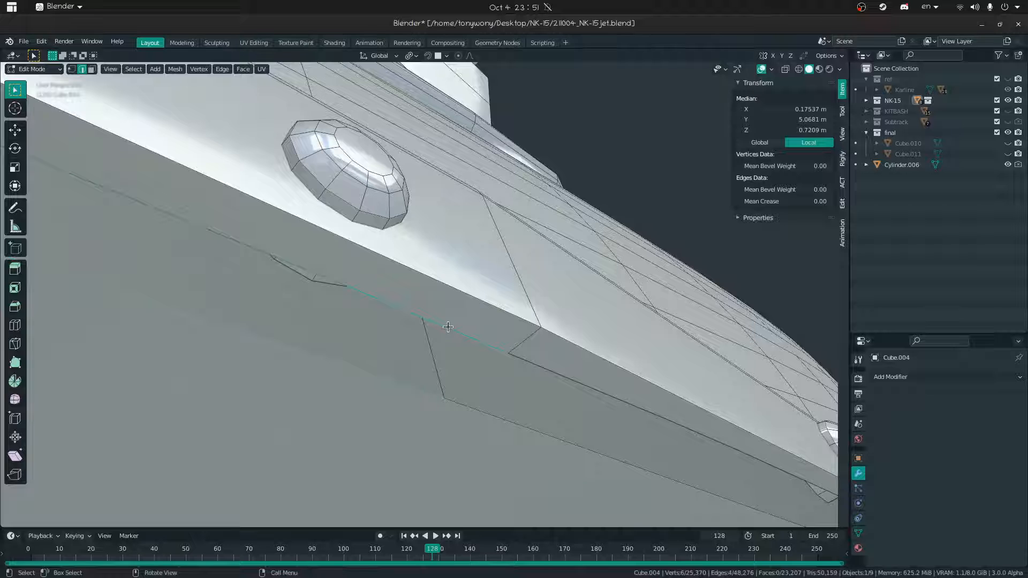
{"action": "key", "text": "f"}
- Fill a face bridging the two short facing rim edges at the slot's narrow end, and select the short edge directly below it
{"action": "left_click", "coordinate": [492, 361]}
{"action": "key", "text": "1"}
{"action": "key", "text": "shift+grave"}
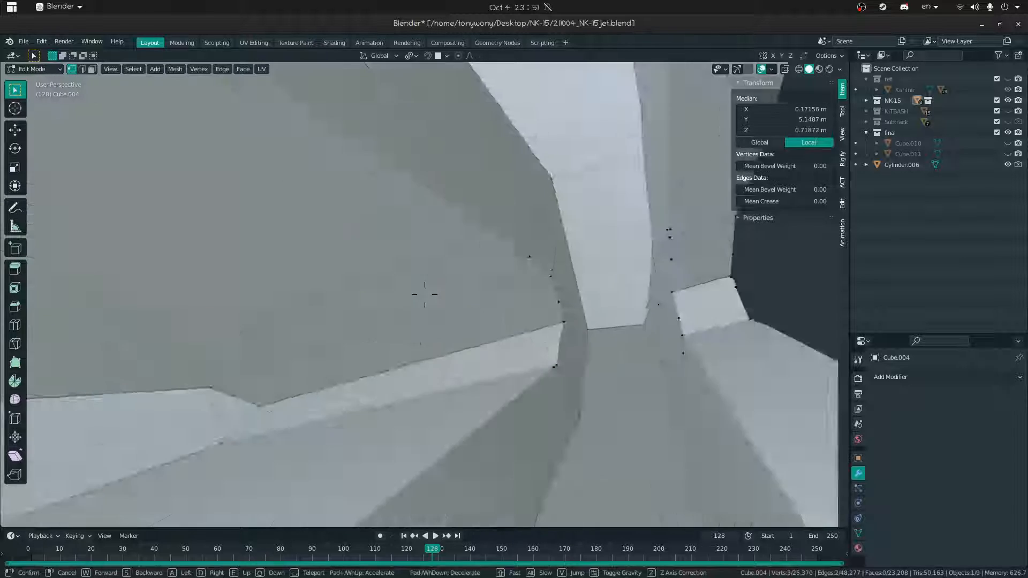
{"action": "left_click", "coordinate": [425, 294]}
{"action": "key", "text": "2"}
{"action": "left_click", "coordinate": [488, 371]}
{"action": "middle_click_drag", "start_coordinate": [489, 369], "coordinate": [495, 349]}
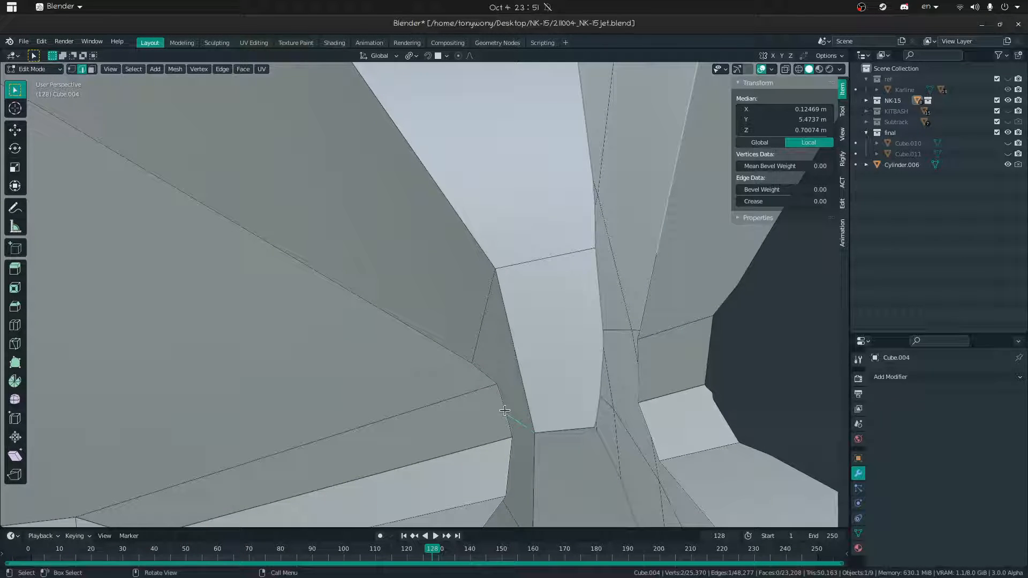
{"action": "left_click", "coordinate": [636, 361], "text": "shift"}
{"action": "left_click", "coordinate": [639, 376]}
{"action": "left_click", "coordinate": [505, 396], "text": "shift"}
{"action": "key", "text": "f"}
{"action": "left_click", "coordinate": [511, 428]}
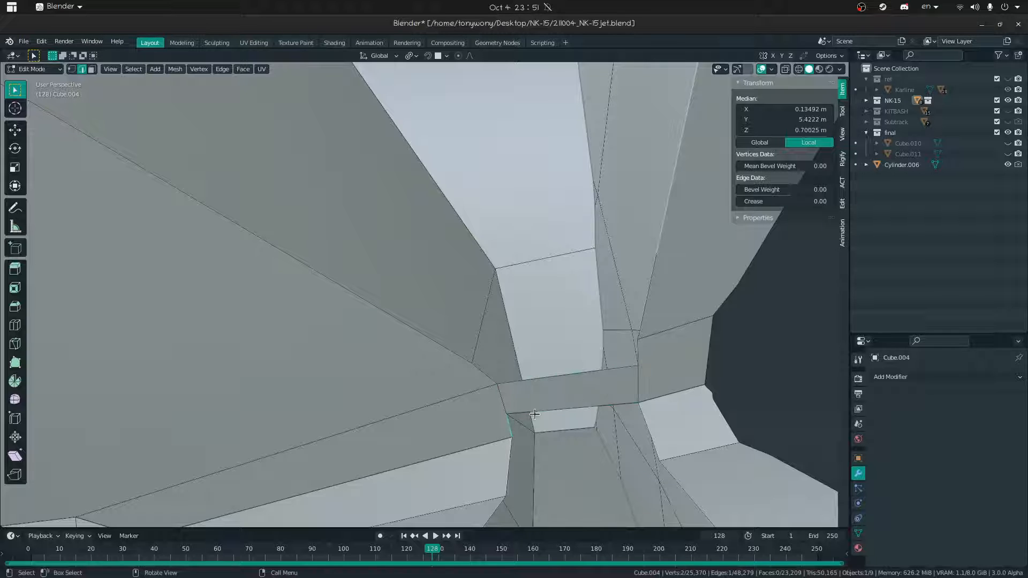
- Undo the last two face fills and fill a face between the two short upper edges across the recess's narrow tip
{"action": "key", "text": "ctrl+z"}
{"action": "key", "text": "ctrl+z"}
{"action": "key", "text": "1"}
{"action": "left_click", "coordinate": [635, 348]}
{"action": "key", "text": "2"}
{"action": "left_click", "coordinate": [503, 403]}
{"action": "left_click", "coordinate": [635, 346], "text": "shift"}
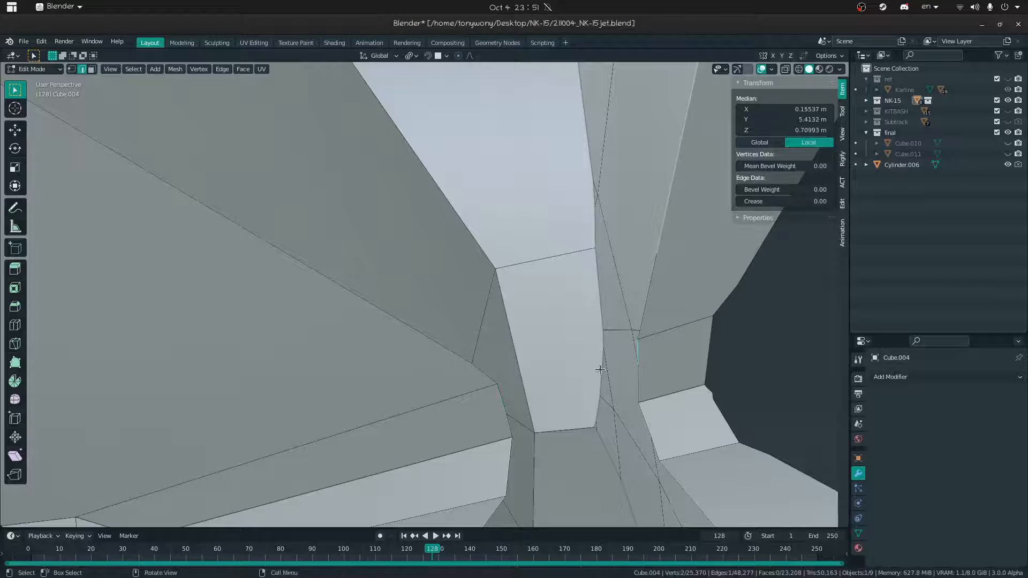
{"action": "key", "text": "f"}
{"action": "left_click", "coordinate": [547, 394]}
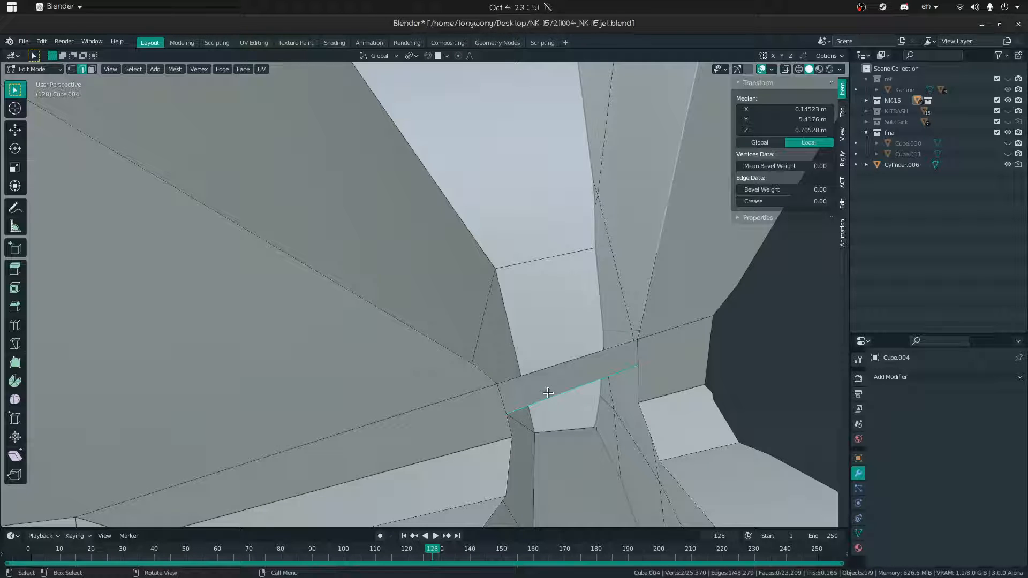
- Fill a face between the next pair of short edges, directly below the new band at the recess tip
{"action": "key", "text": "2"}
{"action": "left_click", "coordinate": [637, 381]}
{"action": "left_click", "coordinate": [509, 421], "text": "shift"}
{"action": "key", "text": "f"}
{"action": "left_click", "coordinate": [546, 424]}
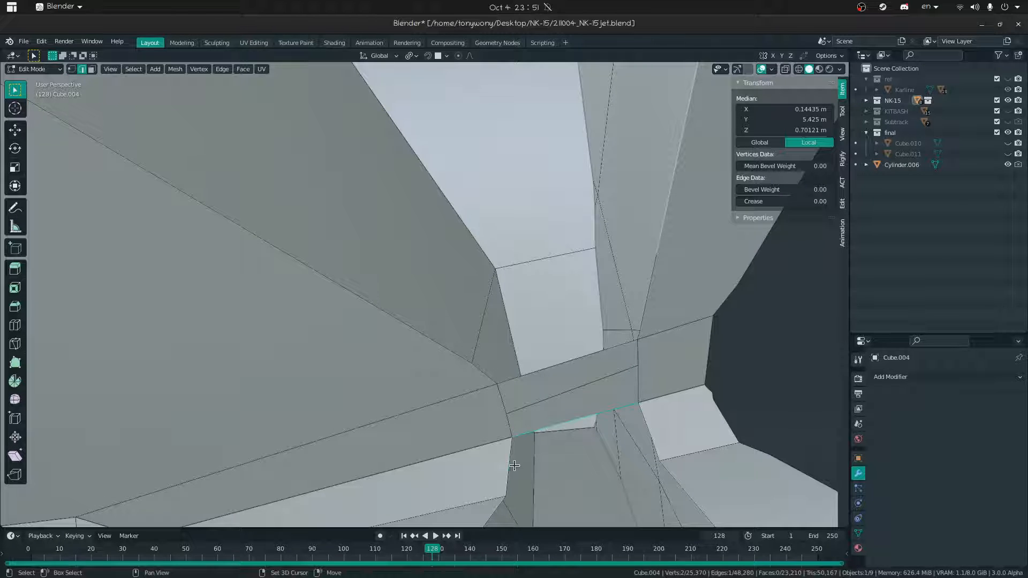
- Fill the lowest gap at the recess tip with a face joining the light strips on both sides, redoing the first attempt
{"action": "left_click", "coordinate": [646, 430], "text": "shift"}
{"action": "key", "text": "f"}
{"action": "key", "text": "ctrl+z"}
{"action": "left_click", "coordinate": [656, 448], "text": "shift"}
{"action": "key", "text": "f"}
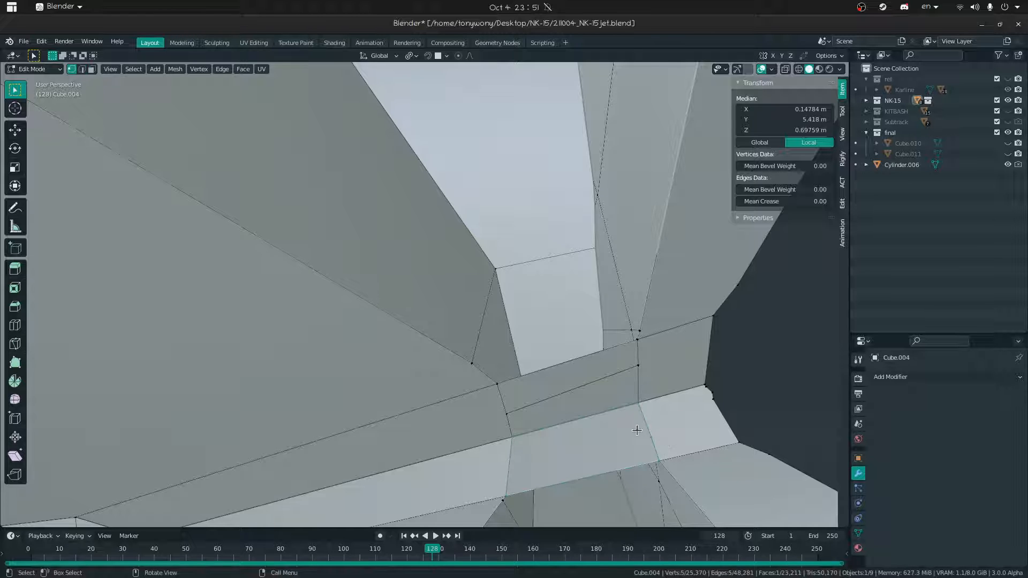
{"action": "left_click", "coordinate": [629, 461]}
{"action": "key", "text": "2"}
{"action": "left_click", "coordinate": [625, 461]}
- Delete the whole rivet that overlaps the recess's lower inner edge nearest its pointed end
{"action": "key", "text": "shift+grave"}
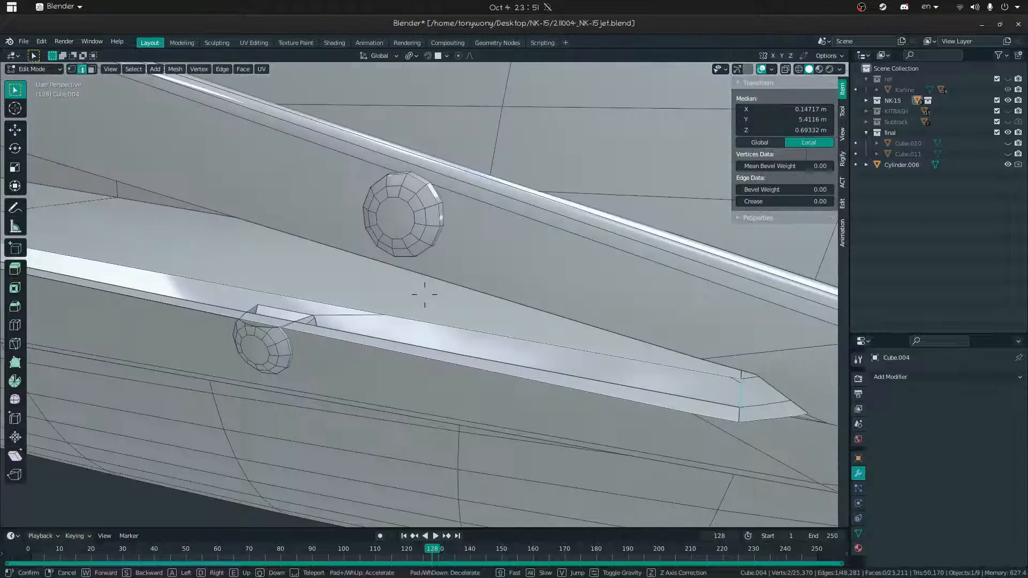
{"action": "left_click", "coordinate": [429, 289]}
{"action": "mouse_move", "coordinate": [430, 291]}
{"action": "middle_mouse_down"}
{"action": "mouse_move", "coordinate": [428, 259]}
{"action": "mouse_move", "coordinate": [428, 292]}
{"action": "middle_mouse_up"}
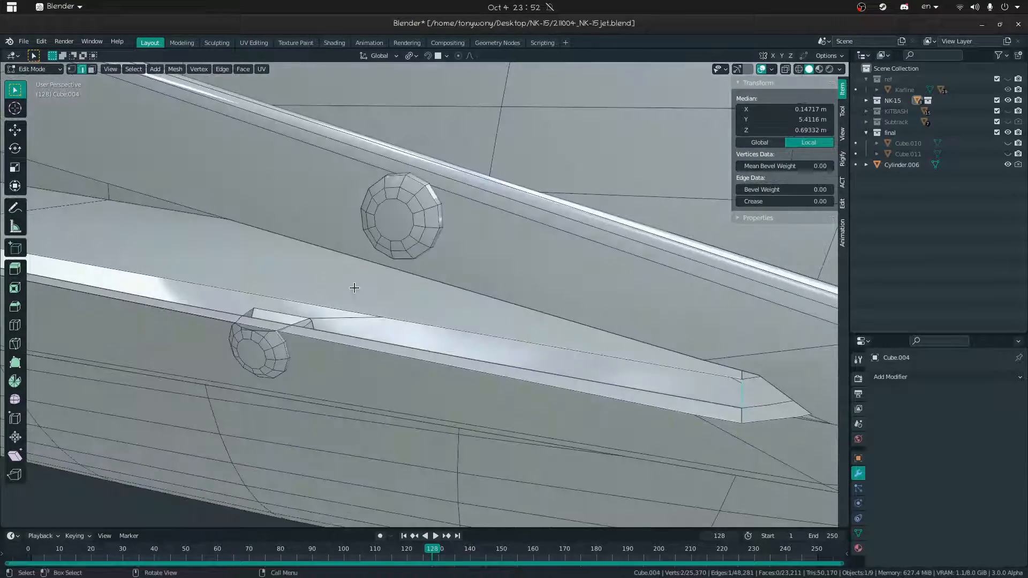
{"action": "key", "text": "shift+grave"}
{"action": "key", "text": "w"}
{"action": "left_click", "coordinate": [423, 294]}
{"action": "left_click", "coordinate": [411, 309]}
{"action": "middle_click_drag", "start_coordinate": [411, 309], "coordinate": [432, 261]}
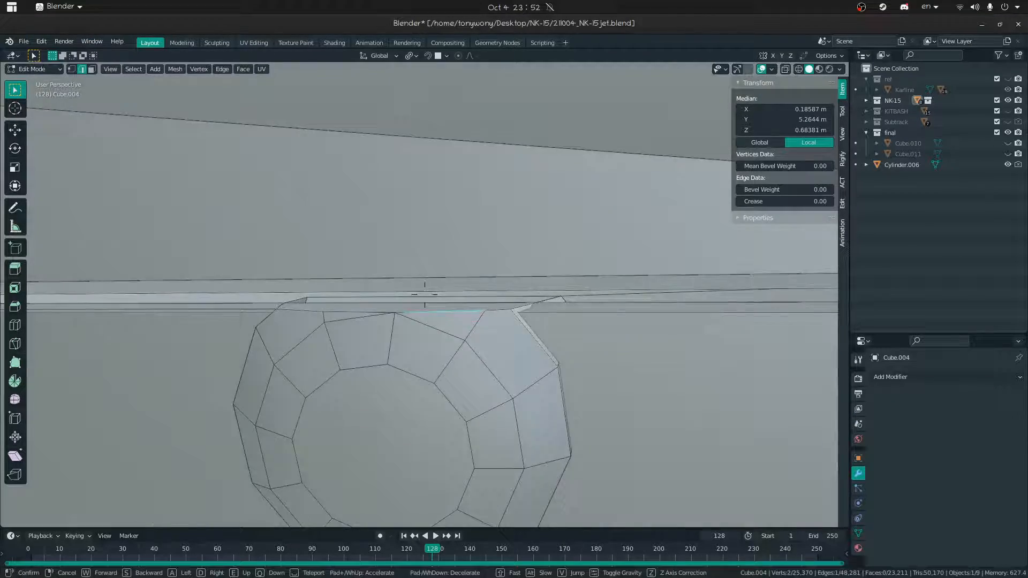
{"action": "scroll", "coordinate": [433, 317], "scroll_direction": "down", "scroll_amount": 8}
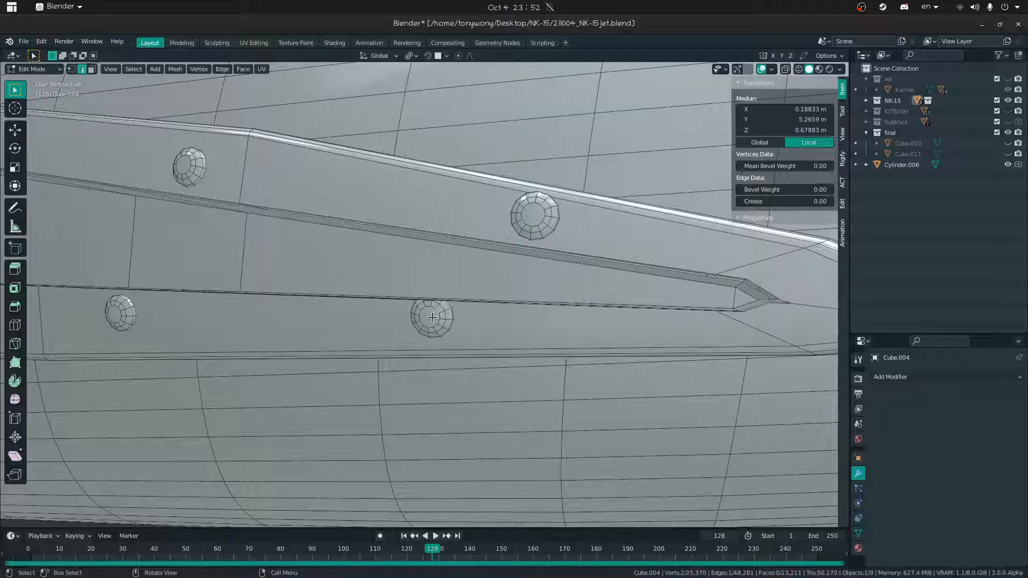
{"action": "key", "text": "l"}
{"action": "key", "text": "ctrl+z"}
{"action": "key", "text": "3"}
{"action": "left_click", "coordinate": [433, 317]}
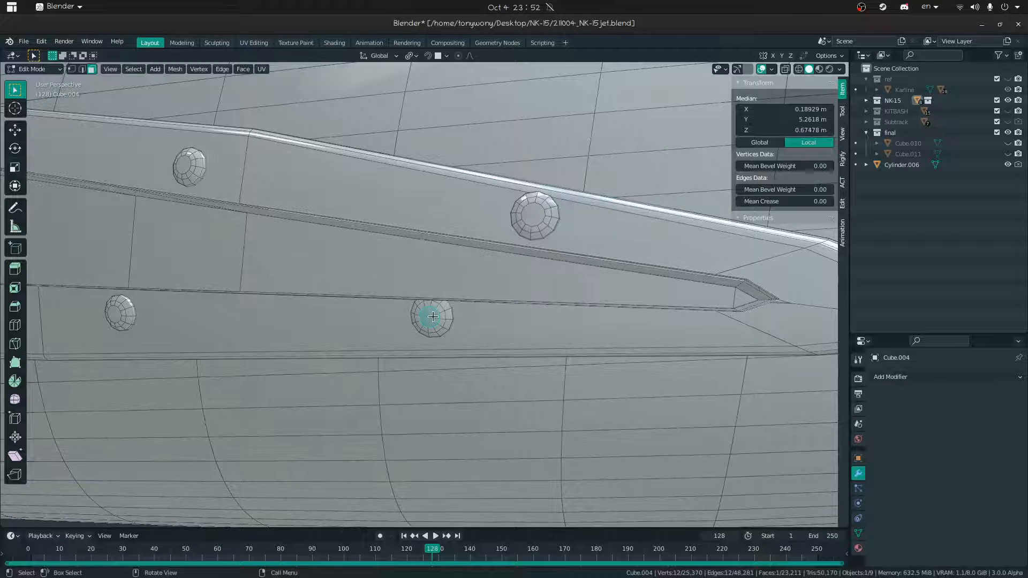
{"action": "key", "text": "l"}
{"action": "middle_click_drag", "start_coordinate": [432, 316], "coordinate": [510, 247]}
{"action": "key", "text": "x"}
{"action": "left_click", "coordinate": [377, 242]}
- Delete the matching rivet below the pointed end of the recess on the opposite side of the fuselage
{"action": "key", "text": "shift+grave"}
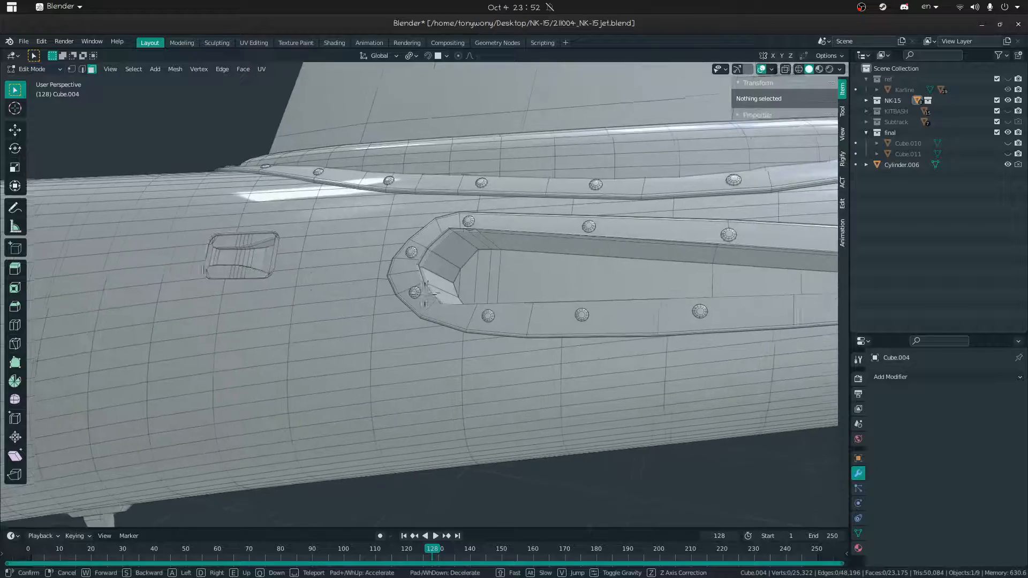
{"action": "key", "text": "w"}
{"action": "key", "text": "s"}
{"action": "key", "text": "w"}
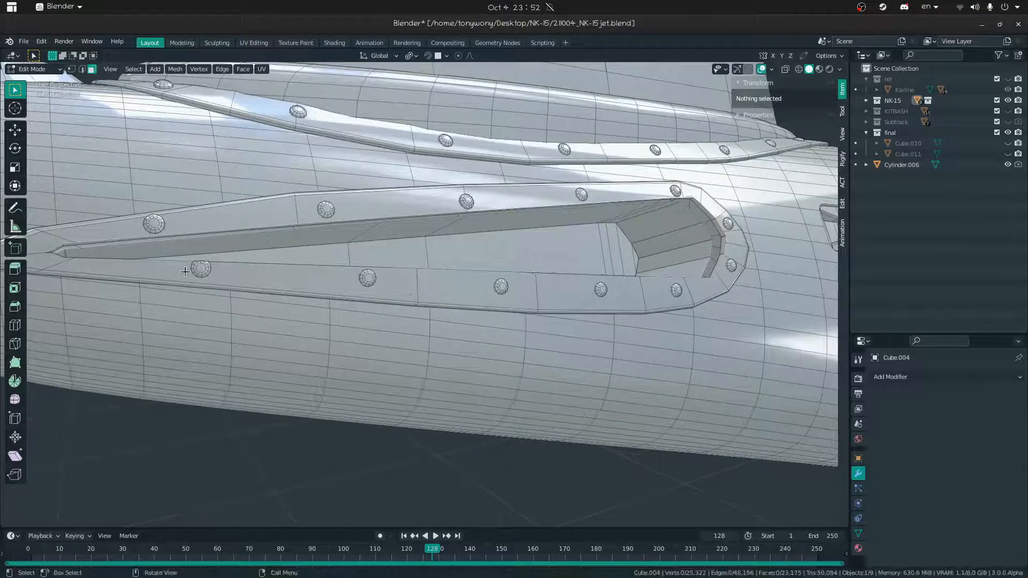
{"action": "left_click", "coordinate": [202, 269]}
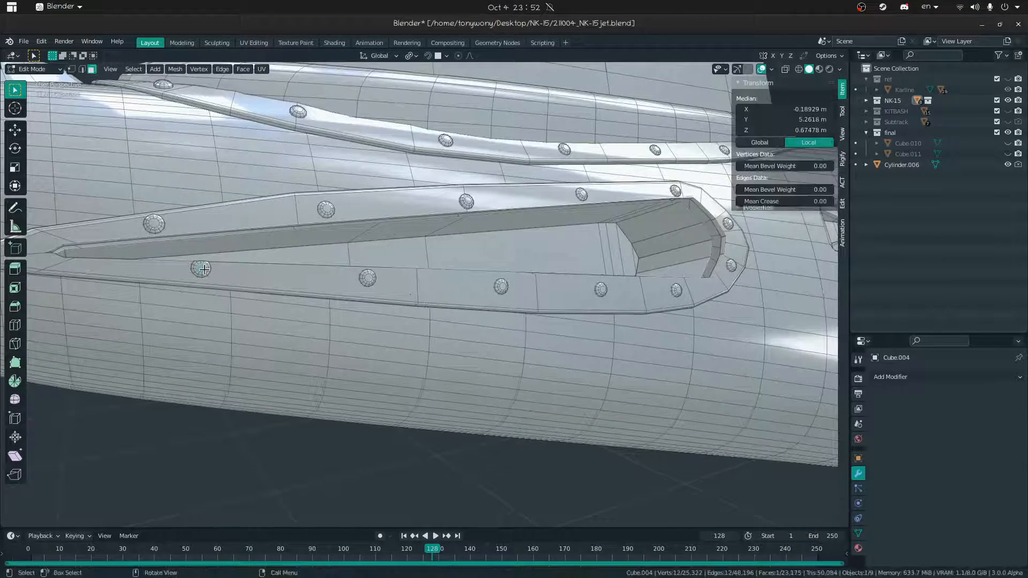
{"action": "key", "text": "l"}
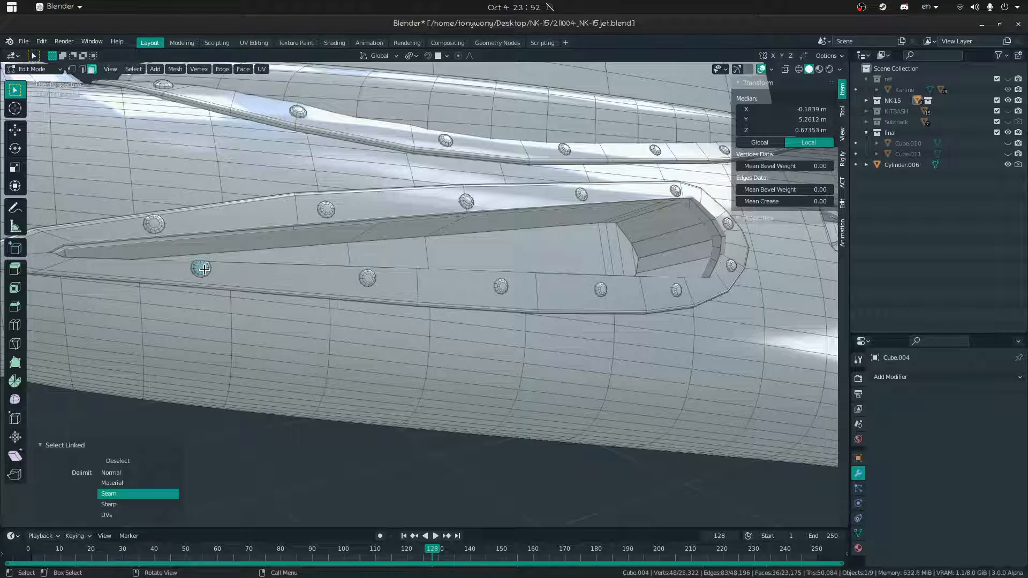
{"action": "key", "text": "x"}
{"action": "left_click", "coordinate": [204, 278]}
- Examine the recess's rim, rivets and inner walls from its rounded and pointed ends
{"action": "key", "text": "shift+grave"}
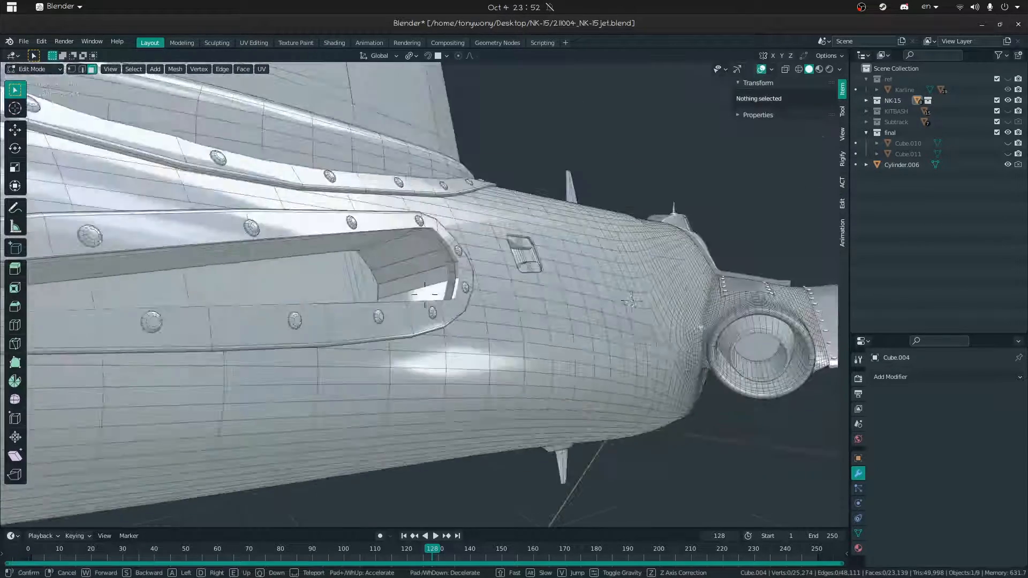
{"action": "key", "text": "w"}
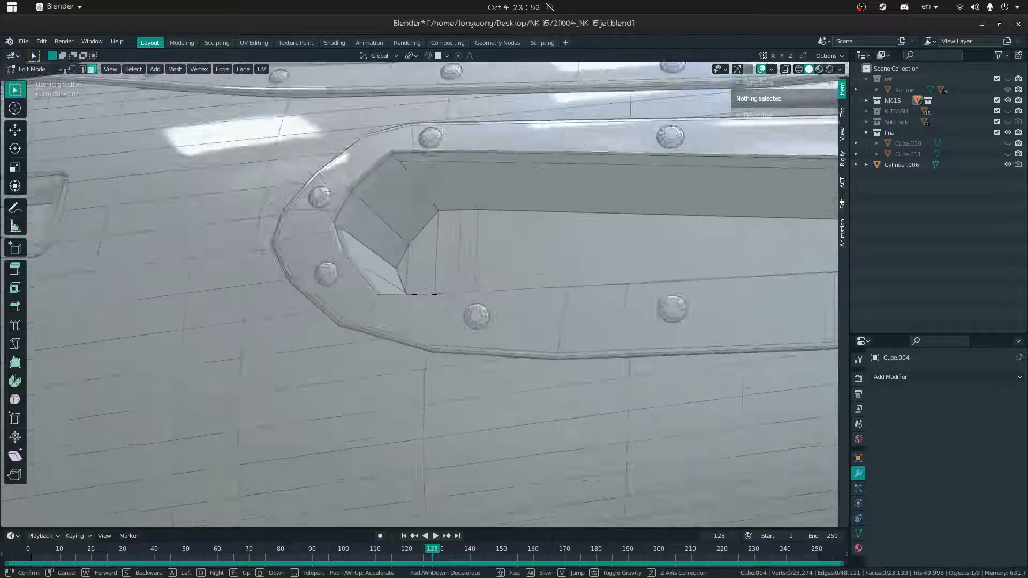
{"action": "key", "text": "s"}
{"action": "left_click", "coordinate": [425, 295]}
{"action": "middle_click_drag", "start_coordinate": [243, 315], "coordinate": [289, 239]}
{"action": "middle_click_drag", "start_coordinate": [312, 344], "coordinate": [351, 351]}
{"action": "key", "text": "shift+grave"}
{"action": "key", "text": "w"}
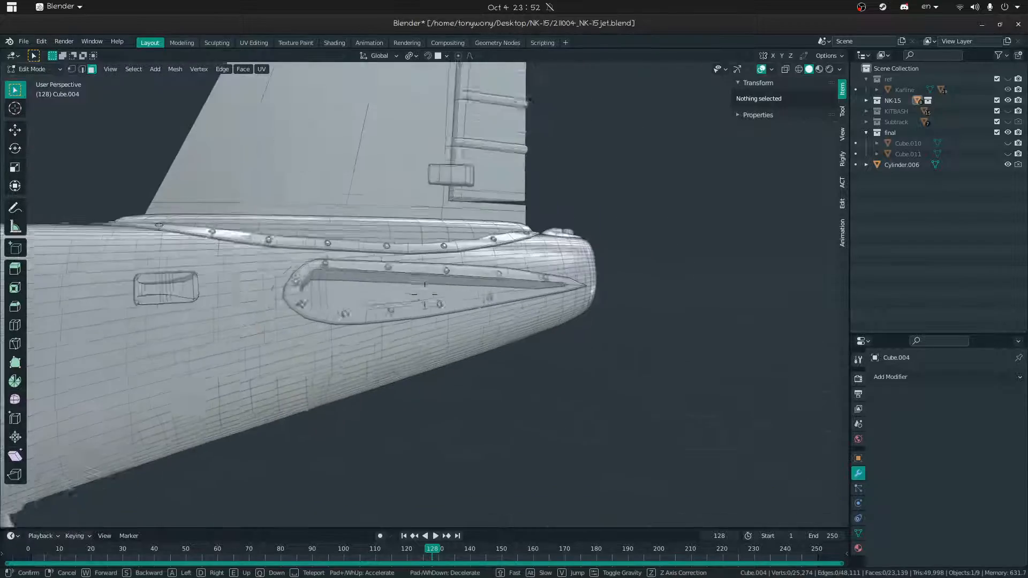
{"action": "left_click", "coordinate": [424, 294]}
- Fill the gap in the recess's lower inner wall between the pointed tip and the first remaining rivet with a face
{"action": "key", "text": "1"}
{"action": "left_click", "coordinate": [470, 241]}
{"action": "middle_click_drag", "start_coordinate": [469, 241], "coordinate": [509, 214]}
{"action": "key", "text": "2"}
{"action": "left_click", "coordinate": [483, 151]}
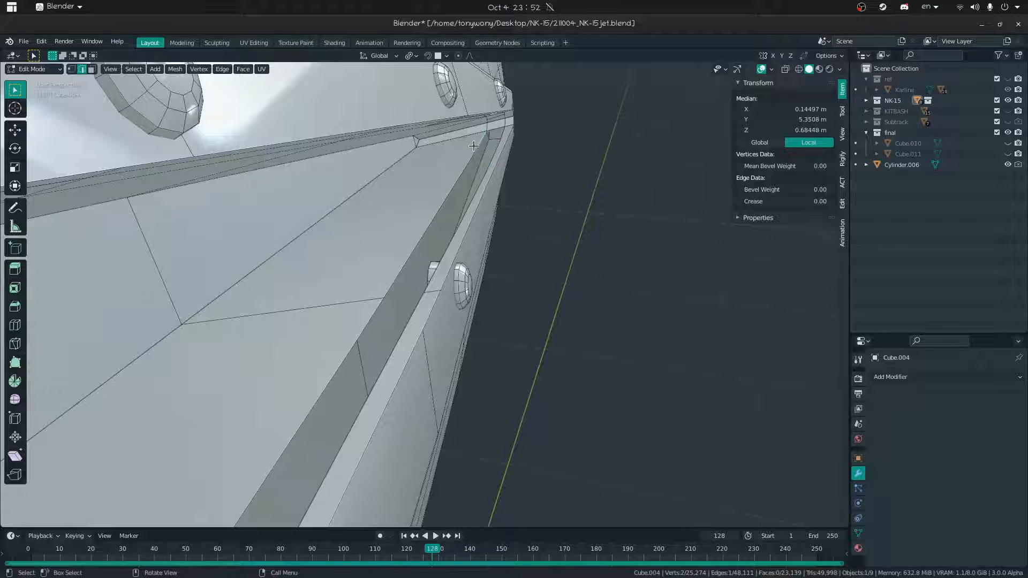
{"action": "key", "text": "1"}
{"action": "left_click", "coordinate": [386, 296]}
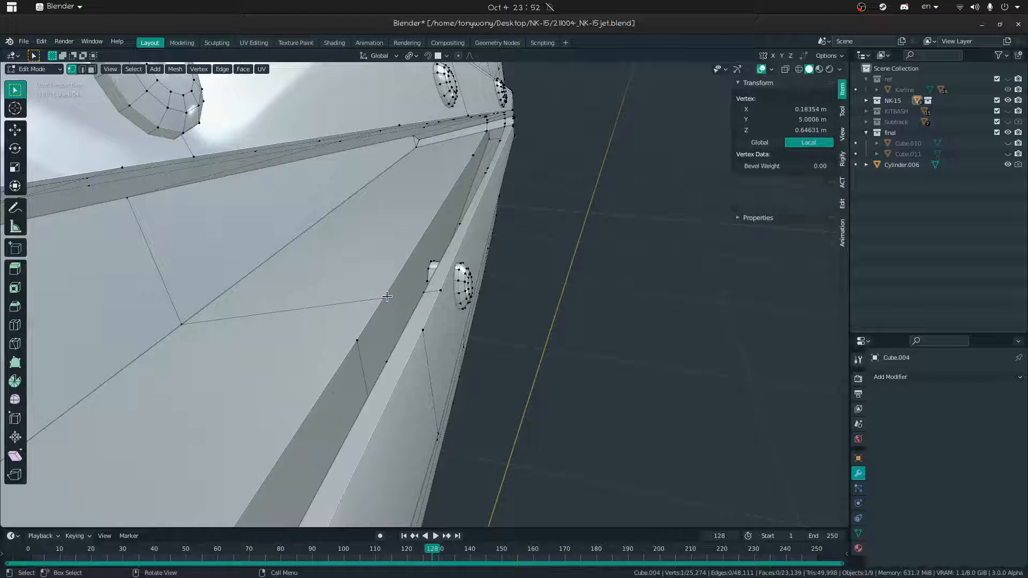
{"action": "left_click", "coordinate": [479, 124], "text": "ctrl"}
{"action": "left_click", "coordinate": [503, 124], "text": "ctrl"}
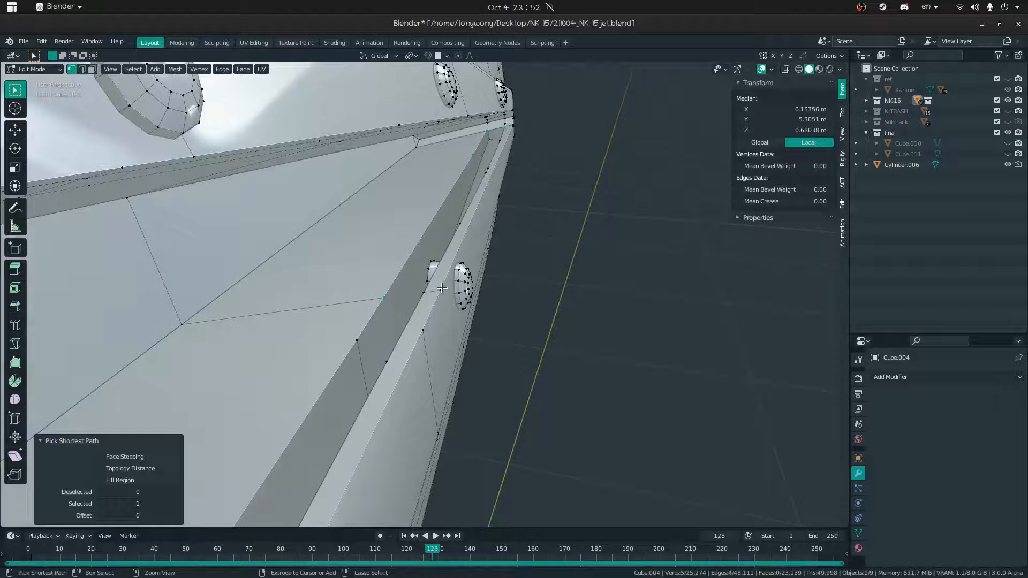
{"action": "left_click", "coordinate": [435, 292]}
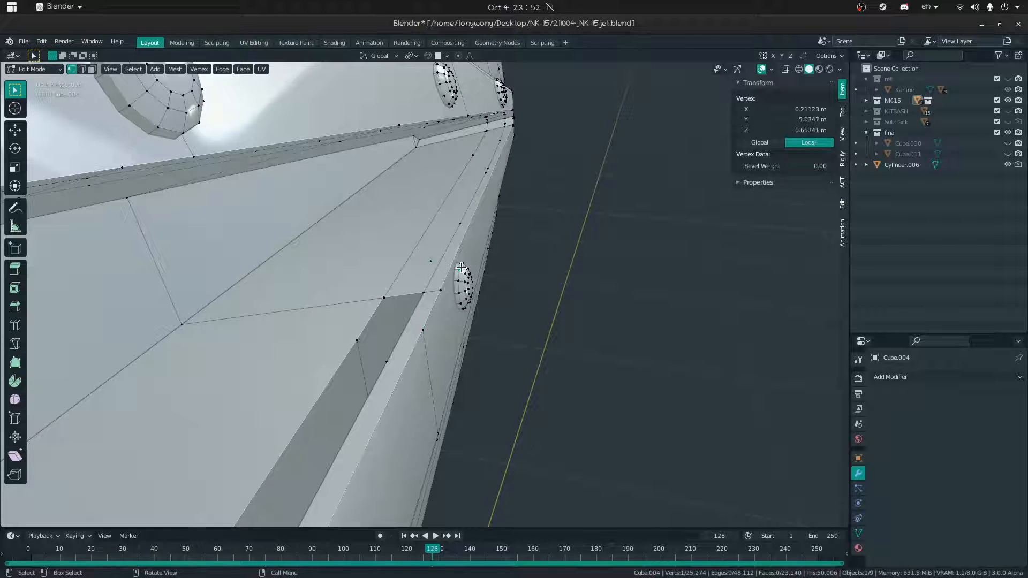
- Move the entire rivet that pokes through the new lower wall face along the Z axis
{"action": "key", "text": "l"}
{"action": "middle_click_drag", "start_coordinate": [461, 267], "coordinate": [484, 282]}
{"action": "key", "text": "h"}
{"action": "key", "text": "z"}
{"action": "key", "text": "ctrl+z"}
{"action": "key", "text": "g"}
{"action": "key", "text": "z"}
{"action": "left_click", "coordinate": [485, 292]}
- Fill the next gap in the recess's lower inner wall, adjoining the previously filled face towards the rounded end
{"action": "left_click", "coordinate": [434, 288]}
{"action": "key", "text": "shift+grave"}
{"action": "key", "text": "s"}
{"action": "left_click", "coordinate": [425, 295]}
{"action": "left_click", "coordinate": [429, 296], "text": "ctrl"}
{"action": "left_click", "coordinate": [446, 300], "text": "shift"}
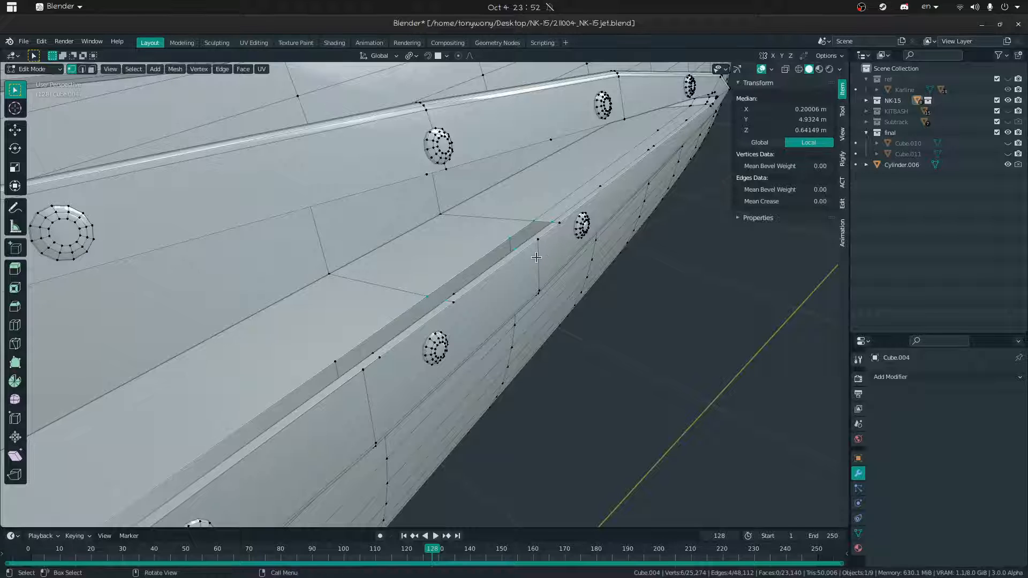
{"action": "key", "text": "f"}
- Knife-cut the narrow lower lip at two rim segment vertices to connect its outer and inner edges
{"action": "left_click", "coordinate": [444, 298]}
{"action": "key", "text": "shift+grave"}
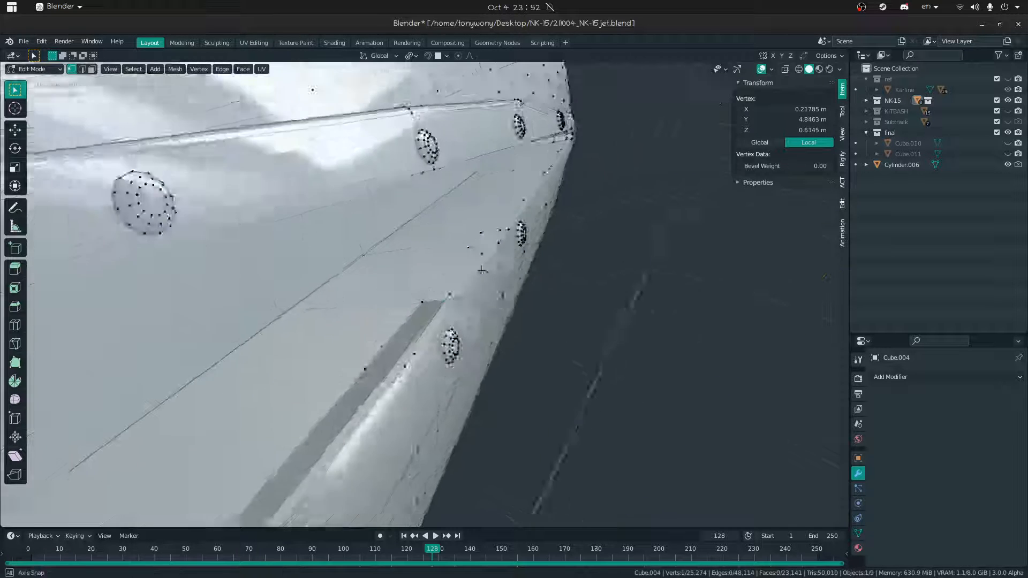
{"action": "left_click", "coordinate": [424, 294]}
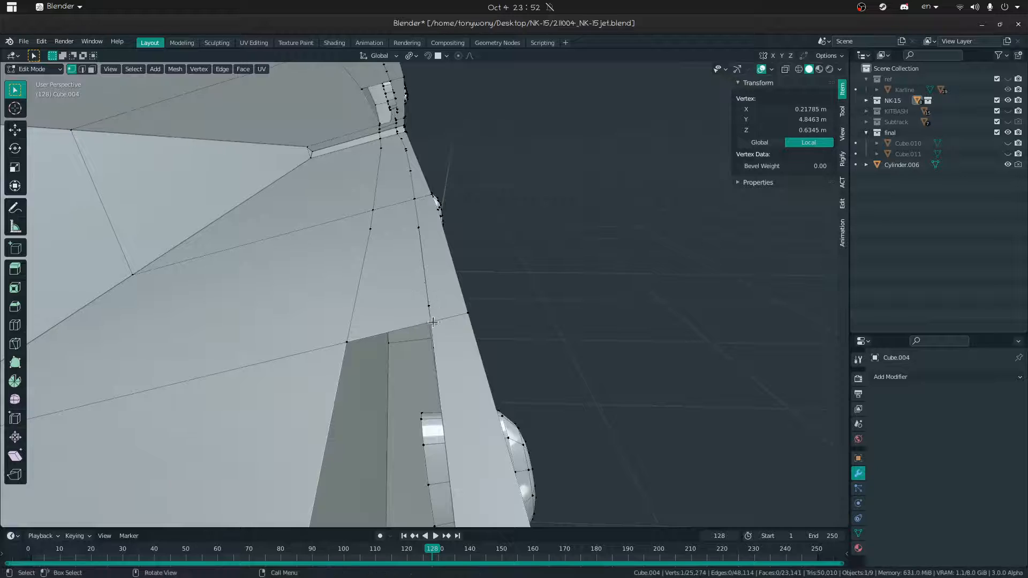
{"action": "key", "text": "shift+grave"}
{"action": "left_click", "coordinate": [422, 291]}
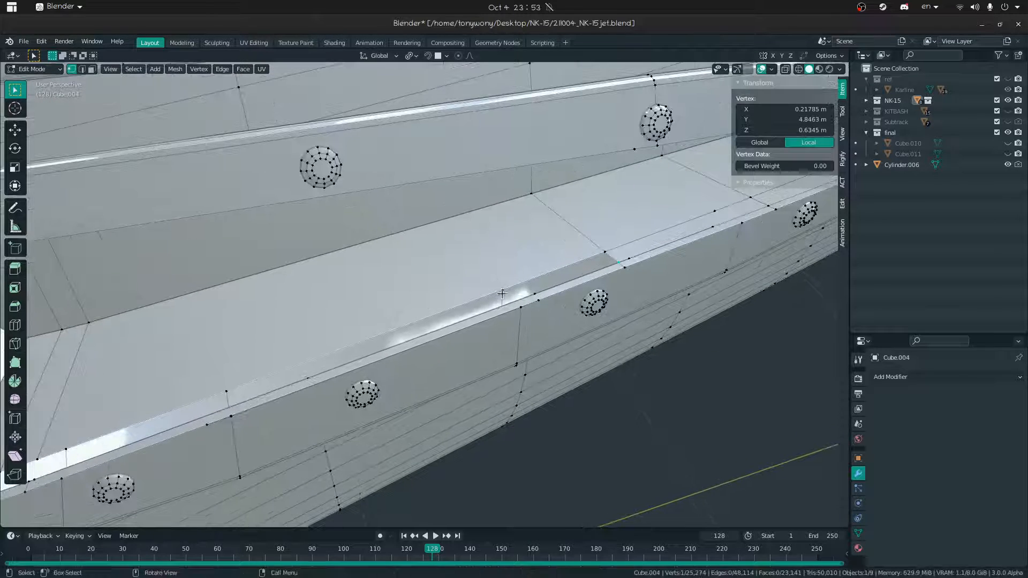
{"action": "left_click", "coordinate": [504, 286], "text": "ctrl"}
{"action": "middle_click_drag", "start_coordinate": [504, 286], "coordinate": [503, 294]}
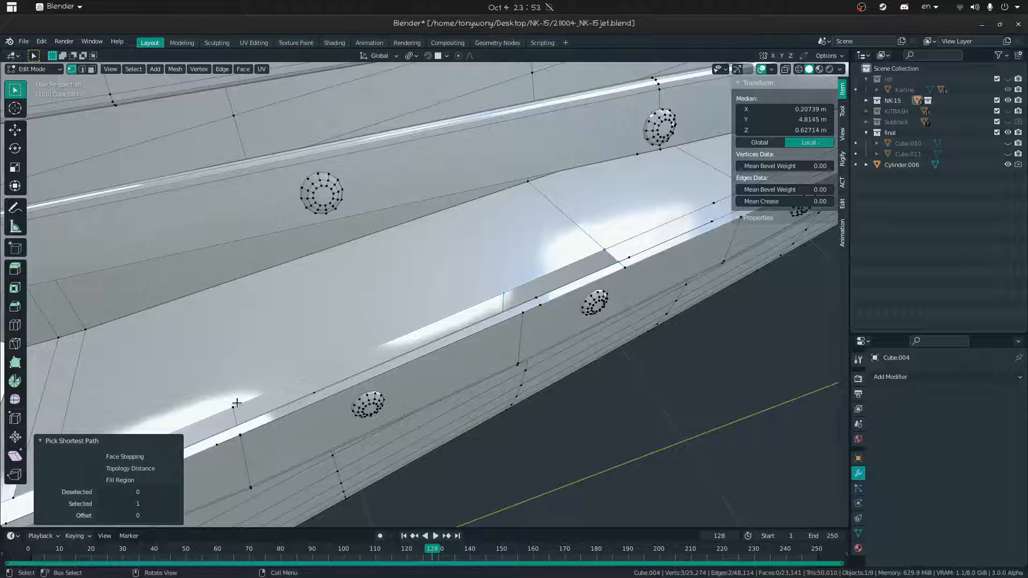
{"action": "left_click", "coordinate": [238, 430]}
{"action": "key", "text": "k"}
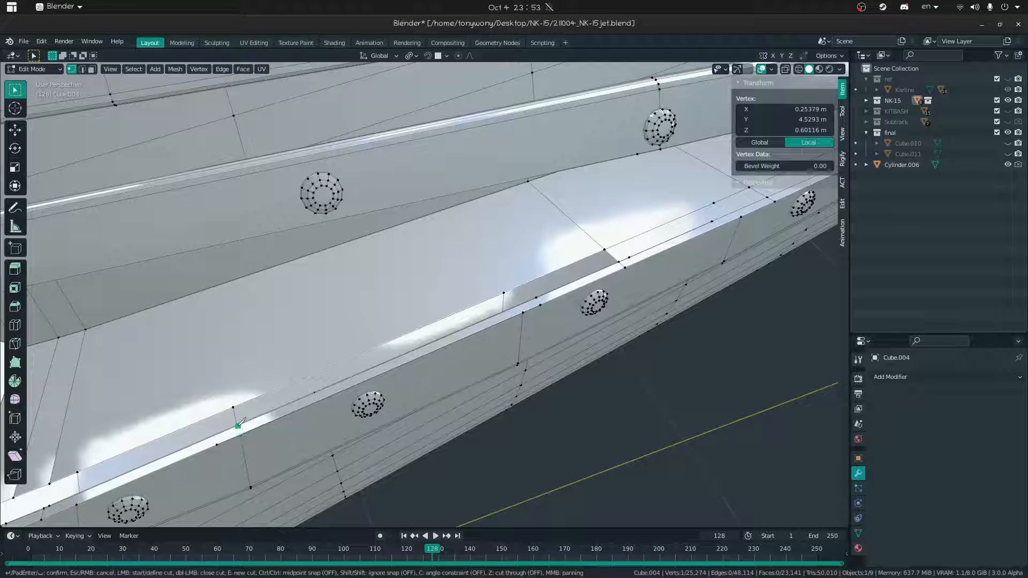
{"action": "left_click", "coordinate": [238, 426]}
{"action": "key", "text": "Return"}
{"action": "left_click", "coordinate": [522, 313]}
{"action": "key", "text": "k"}
{"action": "key", "text": "Return"}
- Fill two more neighbouring gaps in the lower inner wall with faces, using the vertices at the lip cuts
{"action": "left_click", "coordinate": [602, 248], "text": "ctrl"}
{"action": "left_click", "coordinate": [617, 263], "text": "ctrl"}
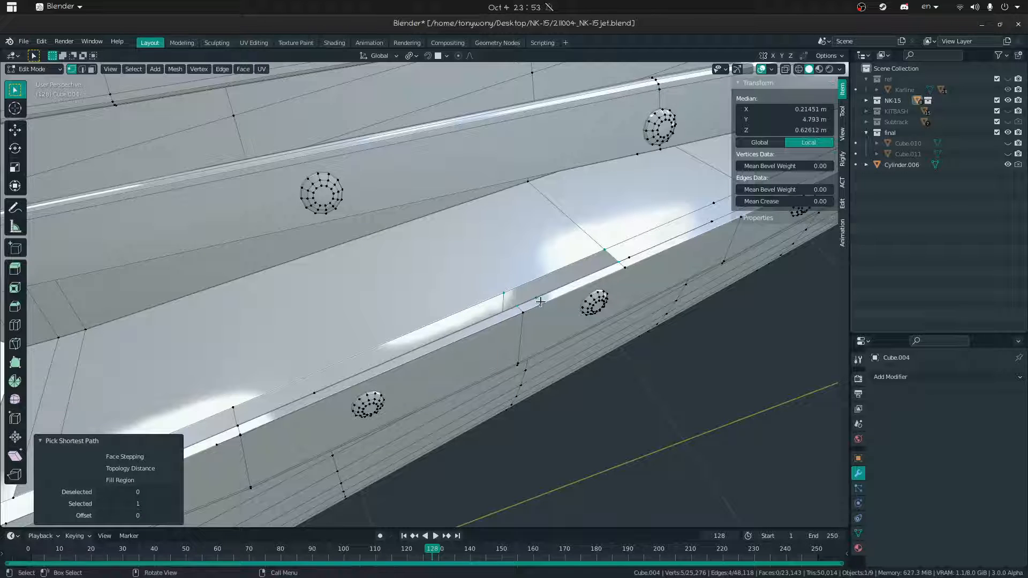
{"action": "key", "text": "f"}
{"action": "left_click", "coordinate": [234, 406]}
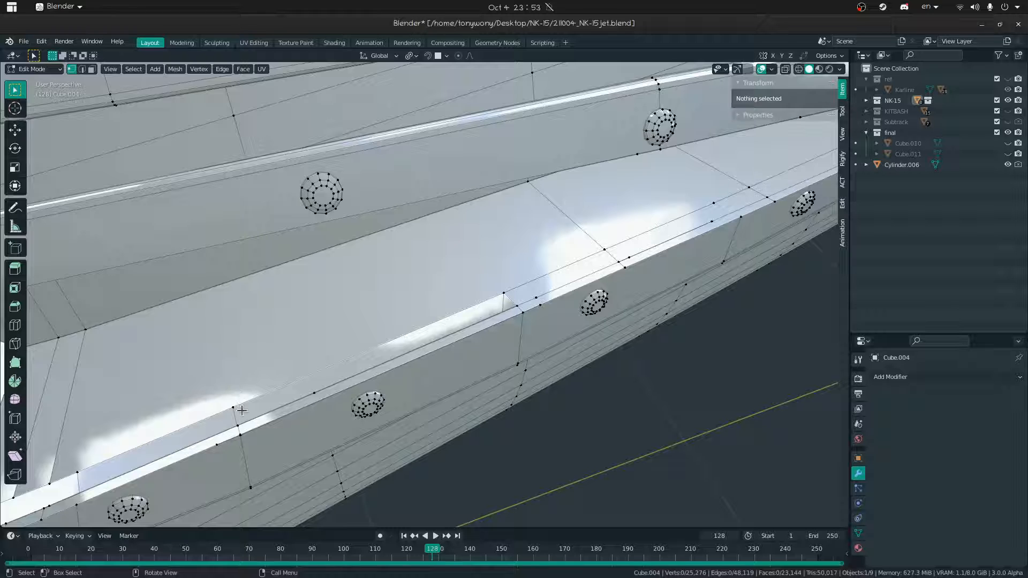
{"action": "left_click", "coordinate": [495, 291], "text": "ctrl"}
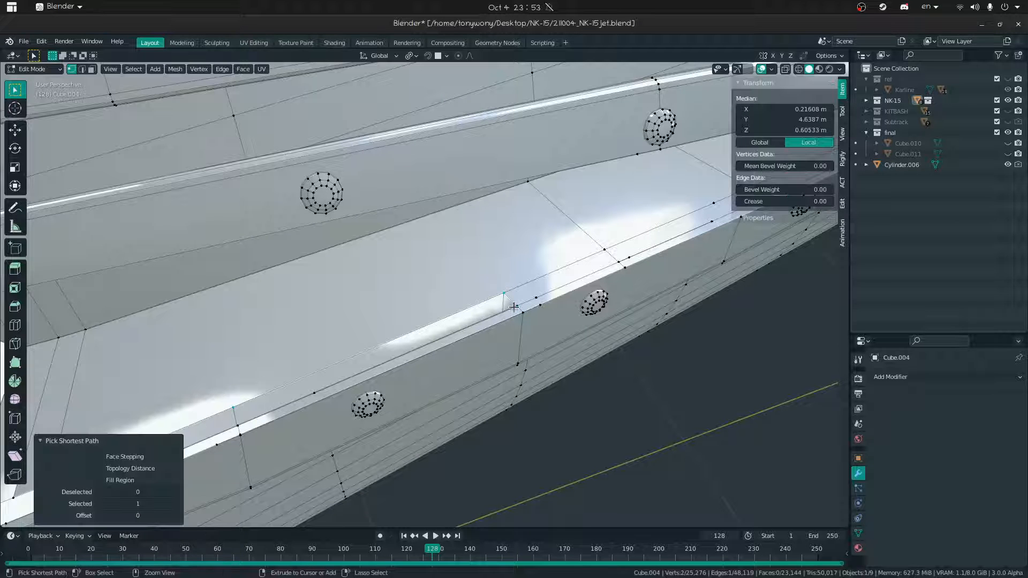
{"action": "key", "text": "f"}
{"action": "middle_click_drag", "start_coordinate": [343, 396], "coordinate": [514, 375], "text": "shift"}
{"action": "middle_click_drag", "start_coordinate": [514, 375], "coordinate": [407, 364]}
{"action": "left_click", "coordinate": [288, 334]}
- Fill the four-sided gap in the recess's upper inner wall beside the rivet near the rounded end
{"action": "key", "text": "shift+grave"}
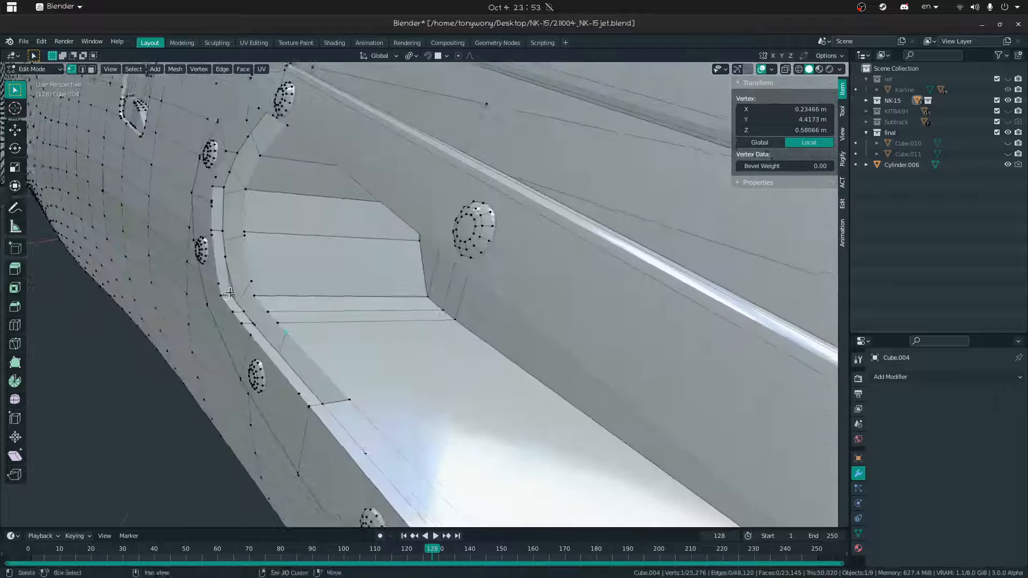
{"action": "key", "text": "w"}
{"action": "left_click", "coordinate": [425, 295]}
{"action": "key", "text": "2"}
{"action": "left_click", "coordinate": [286, 168]}
{"action": "key", "text": "1"}
{"action": "left_click", "coordinate": [293, 160]}
{"action": "middle_click_drag", "start_coordinate": [297, 170], "coordinate": [455, 109]}
{"action": "key", "text": "2"}
{"action": "left_click", "coordinate": [455, 108]}
{"action": "left_click", "coordinate": [476, 115]}
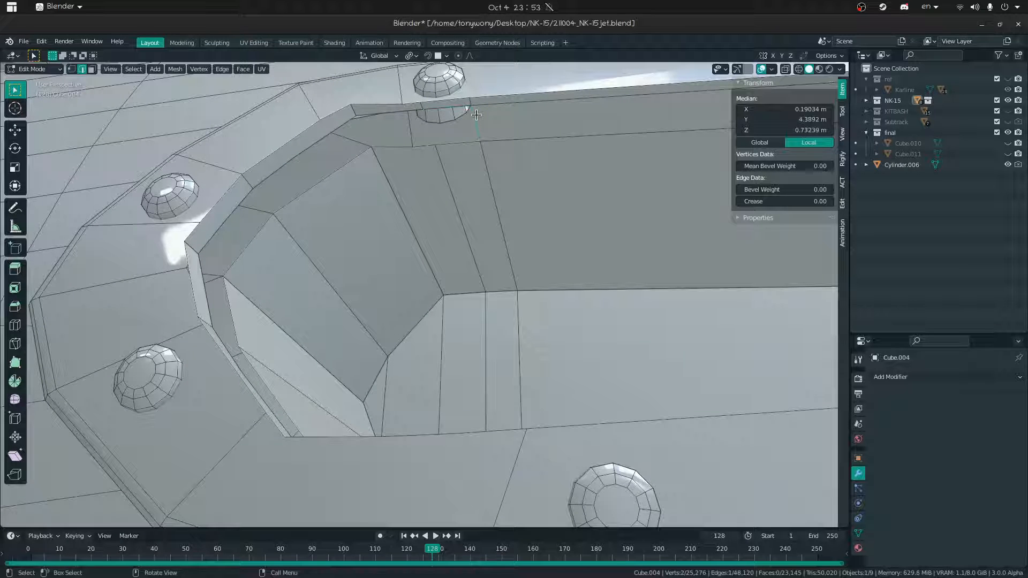
{"action": "key", "text": "1"}
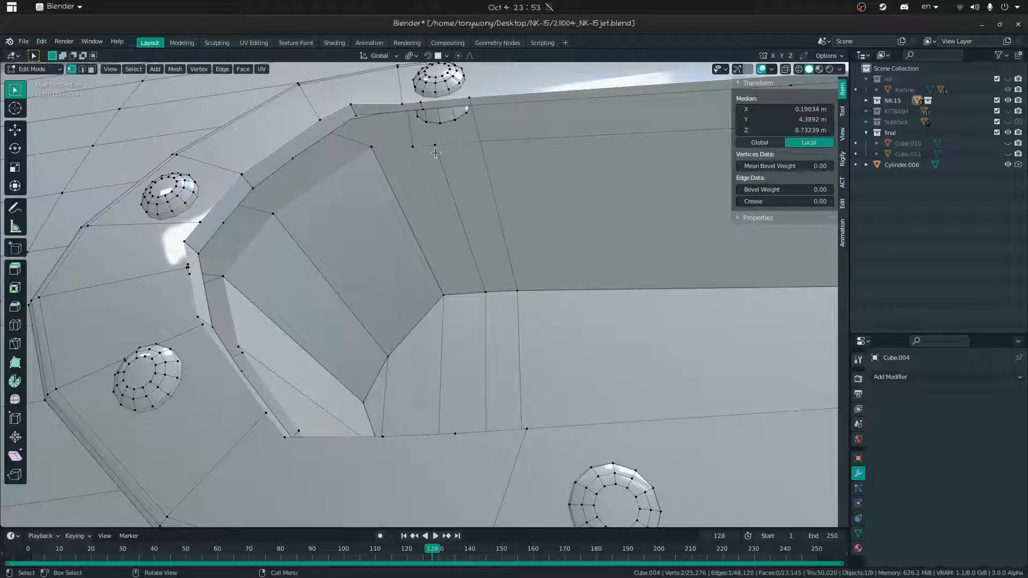
{"action": "left_click", "coordinate": [435, 150]}
{"action": "middle_click_drag", "start_coordinate": [435, 150], "coordinate": [460, 133]}
{"action": "left_click", "coordinate": [427, 105], "text": "shift"}
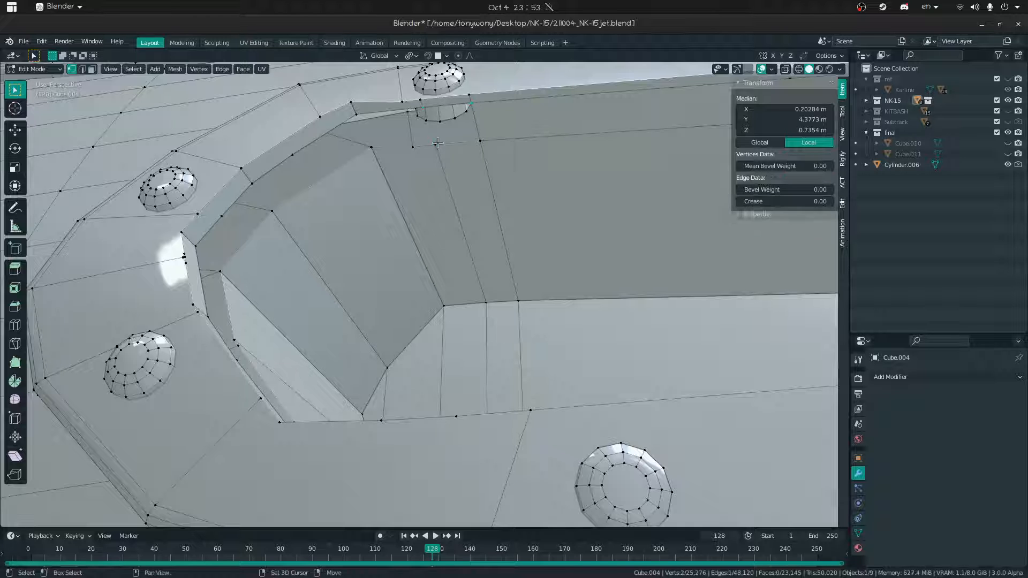
{"action": "key", "text": "f"}
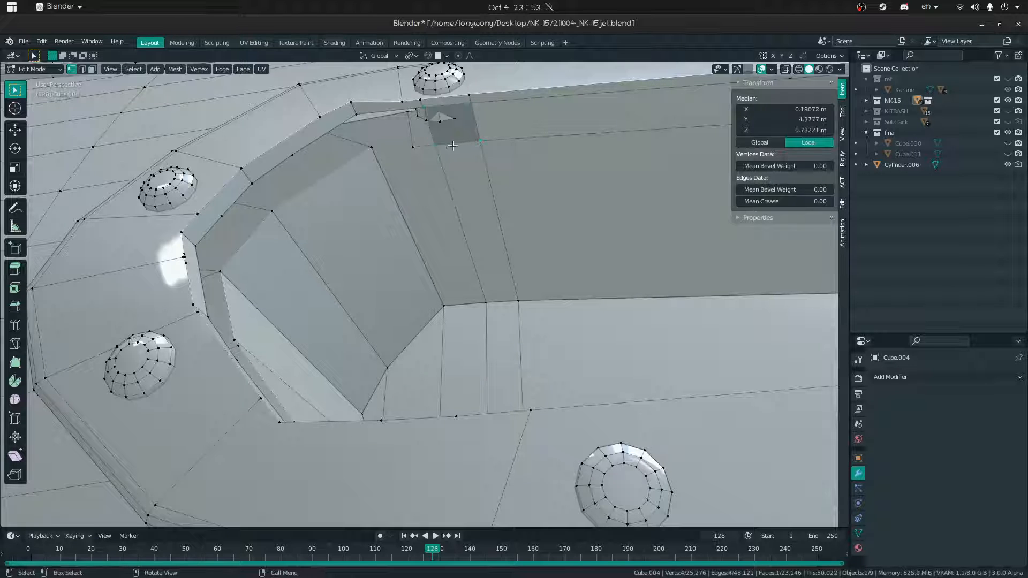
- Move the entire rivet that cuts through the new upper wall face along the Z axis
{"action": "left_click", "coordinate": [447, 125]}
{"action": "key", "text": "l"}
{"action": "key", "text": "g"}
{"action": "mouse_move", "coordinate": [444, 122]}
{"action": "middle_mouse_down"}
{"action": "mouse_move", "coordinate": [449, 159]}
{"action": "mouse_move", "coordinate": [436, 117]}
{"action": "middle_mouse_up"}
{"action": "key", "text": "z"}
{"action": "left_click", "coordinate": [450, 155]}
- Fill the gap in the recess's upper inner wall between the last filled face and the rounded end's corner
{"action": "key", "text": "2"}
{"action": "left_click", "coordinate": [427, 122]}
{"action": "key", "text": "1"}
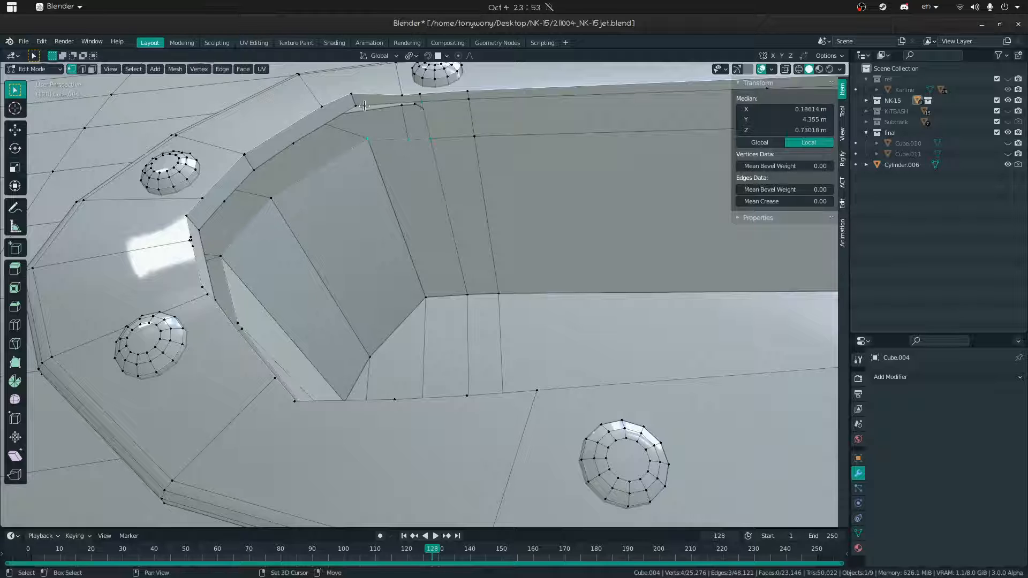
{"action": "key", "text": "f"}
- Fill the upper slanted gap of the rounded end with a face, using the rim vertices and inner wall corners
{"action": "left_click", "coordinate": [368, 136]}
{"action": "mouse_move", "coordinate": [368, 136]}
{"action": "middle_mouse_down"}
{"action": "mouse_move", "coordinate": [364, 125]}
{"action": "mouse_move", "coordinate": [348, 178]}
{"action": "mouse_move", "coordinate": [357, 128]}
{"action": "middle_mouse_up"}
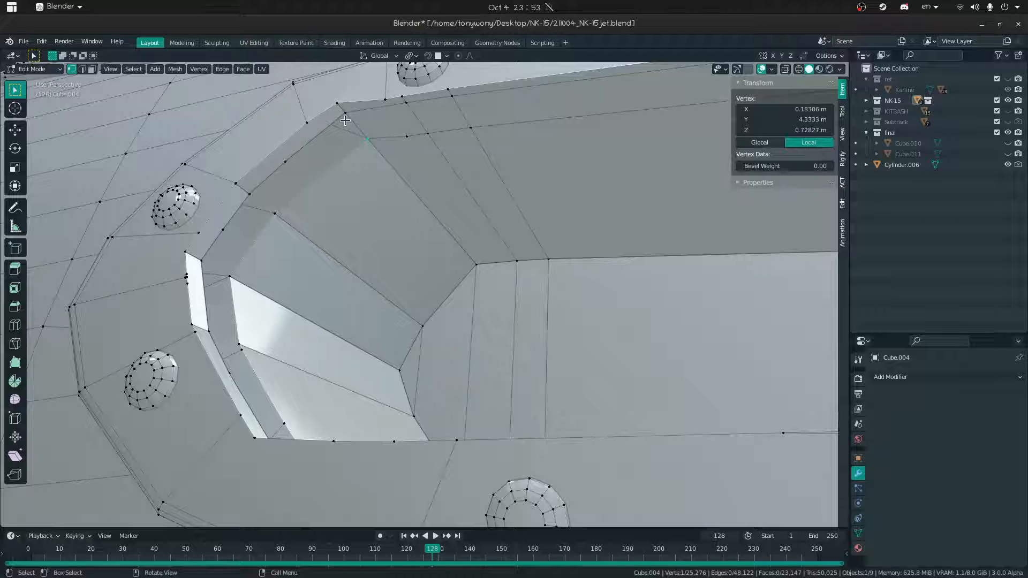
{"action": "left_click", "coordinate": [249, 193], "text": "ctrl"}
{"action": "left_click", "coordinate": [275, 213], "text": "shift"}
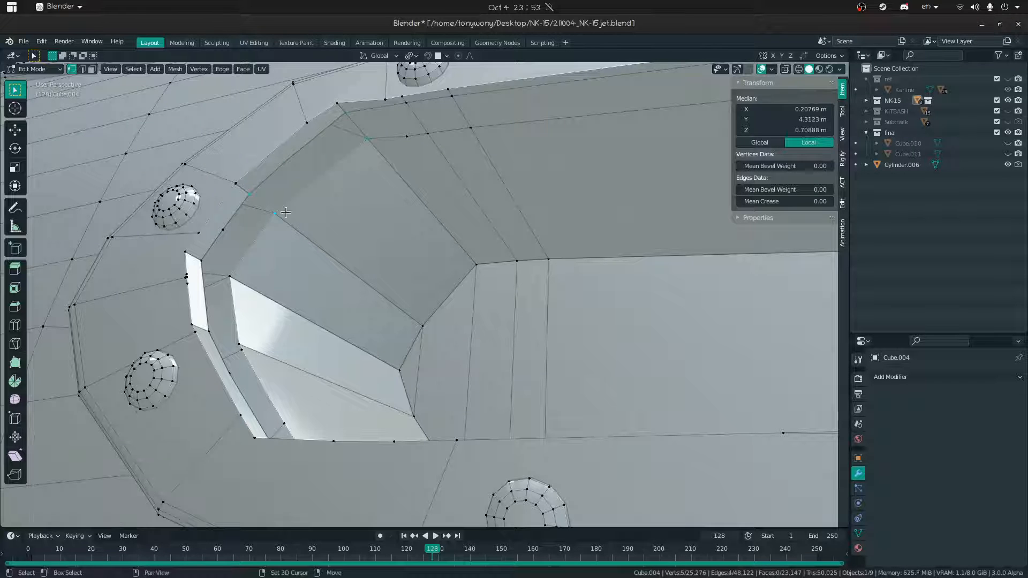
{"action": "key", "text": "f"}
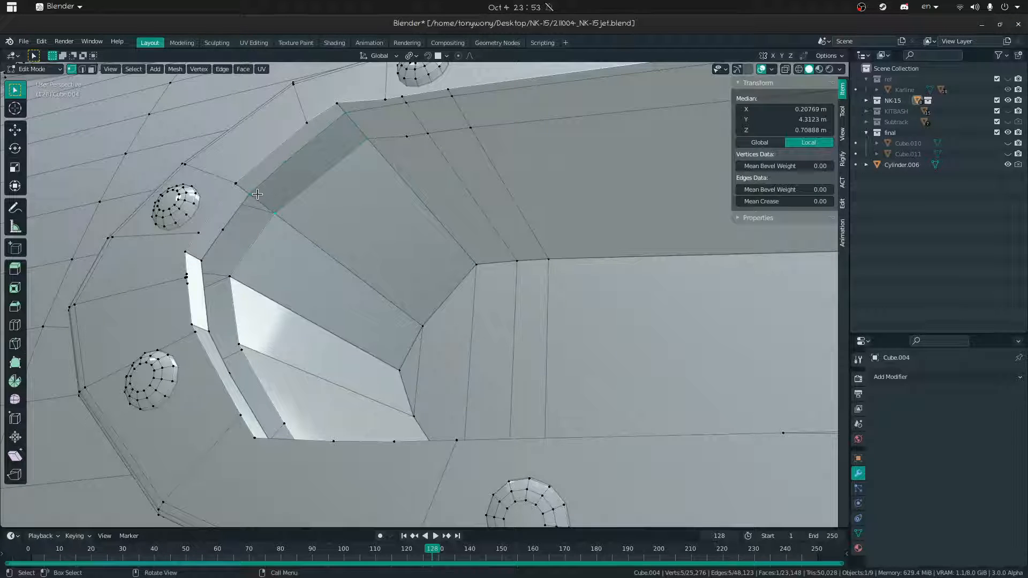
- Fill the next two gaps down the rounded end between the rim edge and the inner wall with faces
{"action": "left_click", "coordinate": [249, 193]}
{"action": "left_click", "coordinate": [200, 260], "text": "ctrl"}
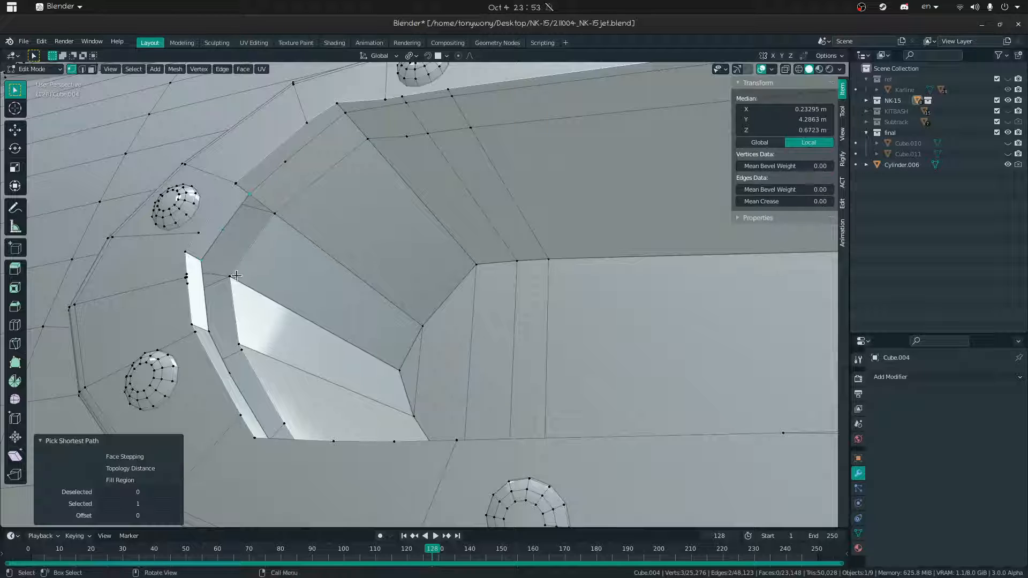
{"action": "left_click", "coordinate": [238, 270], "text": "shift"}
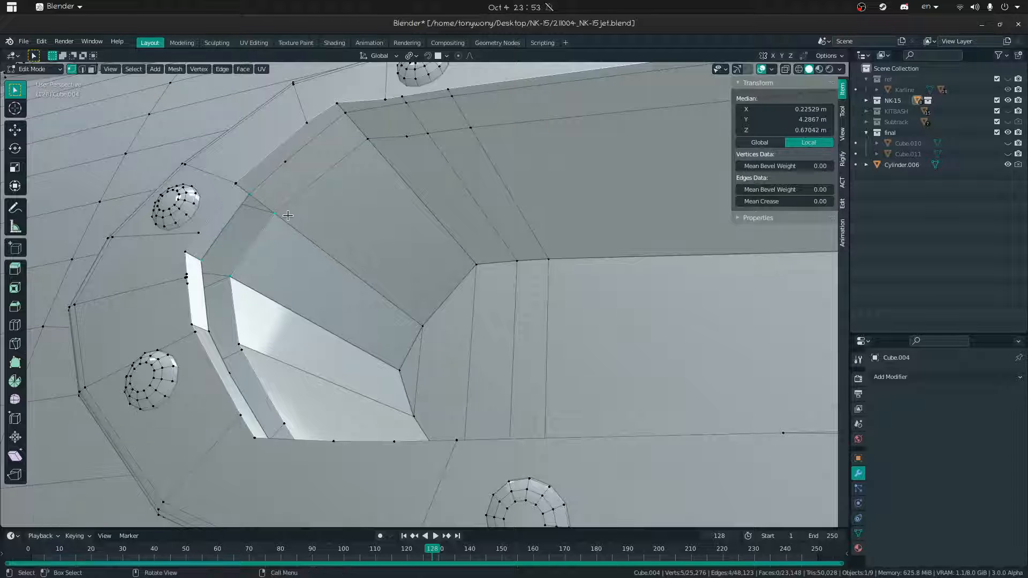
{"action": "left_click", "coordinate": [201, 263]}
{"action": "middle_click_drag", "start_coordinate": [203, 267], "coordinate": [216, 366]}
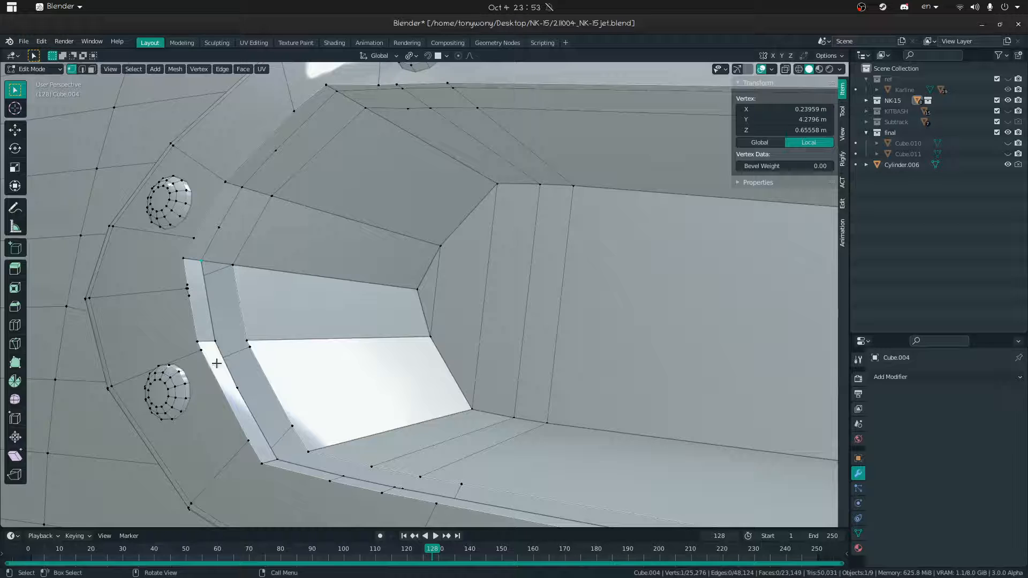
{"action": "left_click", "coordinate": [216, 344], "text": "ctrl"}
{"action": "left_click", "coordinate": [246, 338], "text": "shift"}
{"action": "left_click", "coordinate": [231, 267], "text": "shift"}
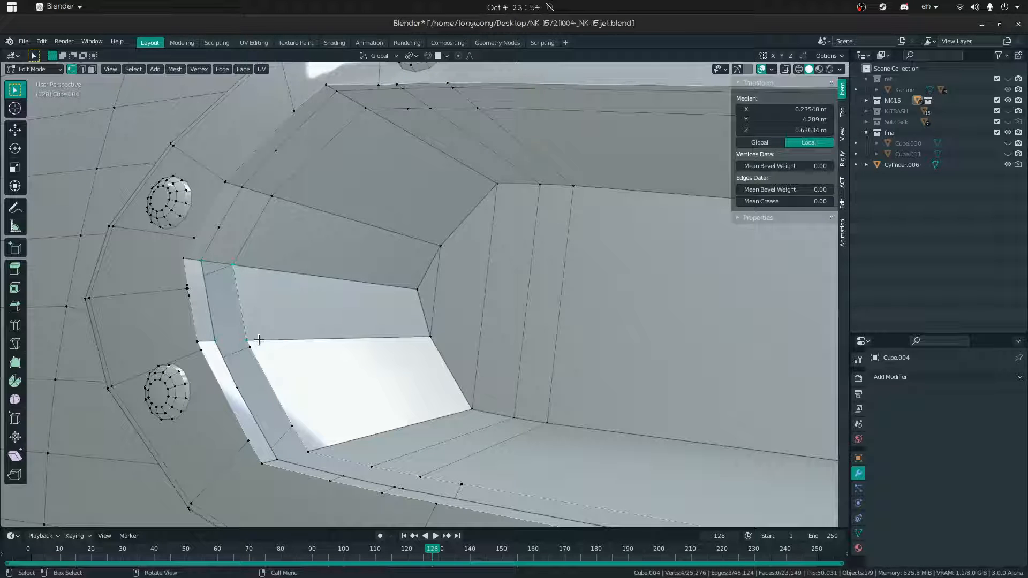
{"action": "key", "text": "f"}
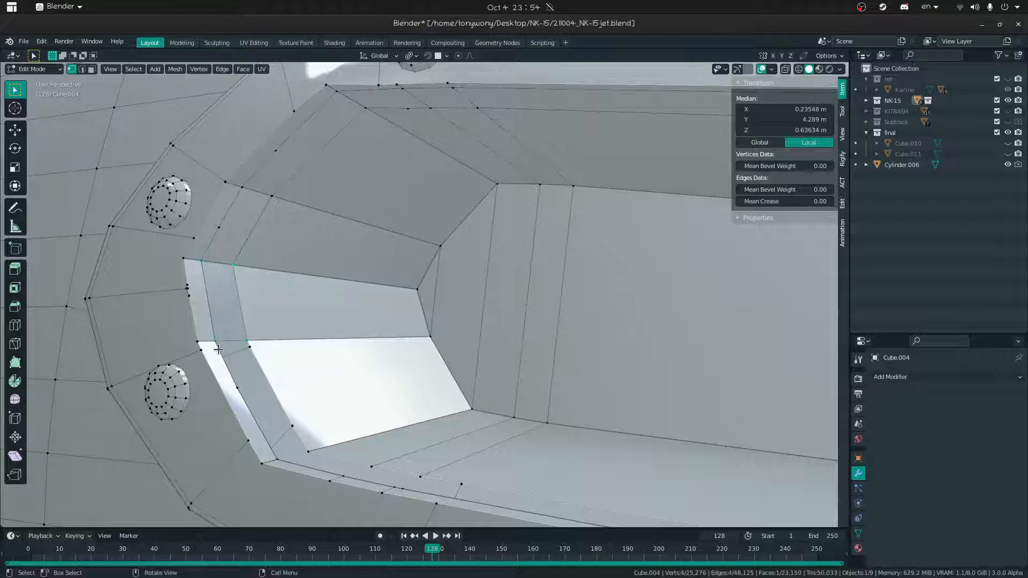
- Fill the lowest slanted gap of the rounded end with a face, down to the lower lip corner
{"action": "left_click", "coordinate": [199, 350]}
{"action": "mouse_move", "coordinate": [198, 350]}
{"action": "middle_mouse_down"}
{"action": "mouse_move", "coordinate": [140, 351]}
{"action": "mouse_move", "coordinate": [179, 350]}
{"action": "middle_mouse_up"}
{"action": "left_click", "coordinate": [251, 351]}
{"action": "middle_click_drag", "start_coordinate": [252, 351], "coordinate": [234, 387]}
{"action": "left_click", "coordinate": [234, 388]}
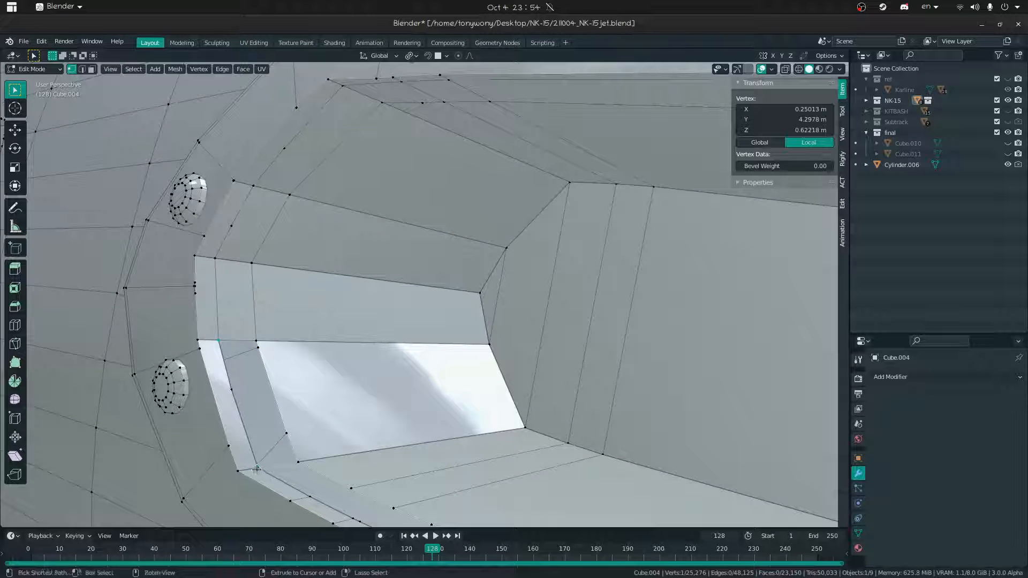
{"action": "left_click", "coordinate": [258, 469], "text": "ctrl"}
{"action": "left_click", "coordinate": [257, 341], "text": "ctrl"}
{"action": "key", "text": "f"}
- Fill two gaps in the lower inner wall beside the rounded end's lower corner, using opposite edges
{"action": "key", "text": "shift+grave"}
{"action": "left_click", "coordinate": [424, 294]}
{"action": "left_click", "coordinate": [358, 374]}
{"action": "middle_click_drag", "start_coordinate": [358, 374], "coordinate": [346, 394]}
{"action": "key", "text": "2"}
{"action": "left_click", "coordinate": [296, 345]}
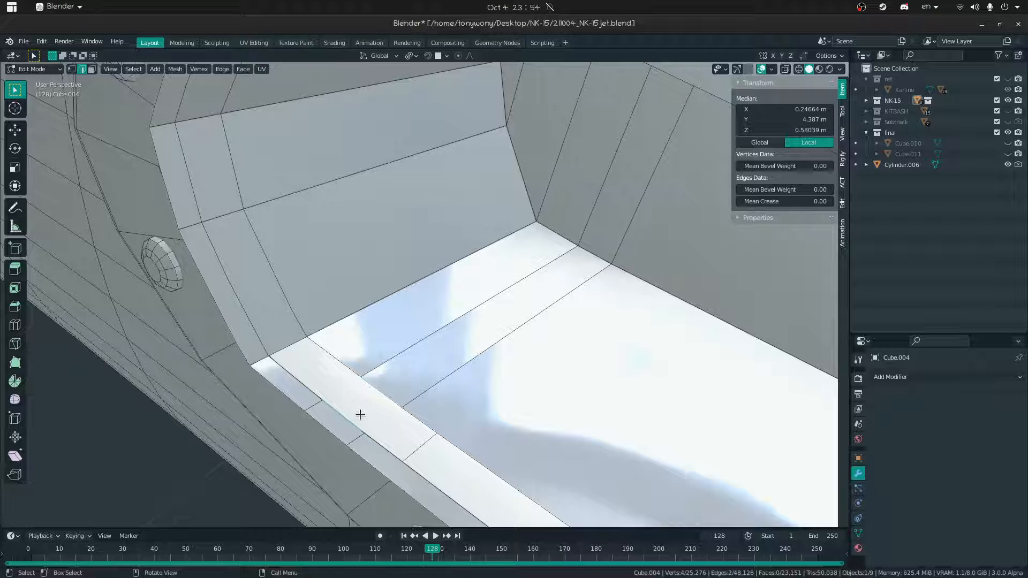
{"action": "key", "text": "f"}
{"action": "left_click", "coordinate": [335, 389]}
{"action": "left_click", "coordinate": [332, 356], "text": "shift"}
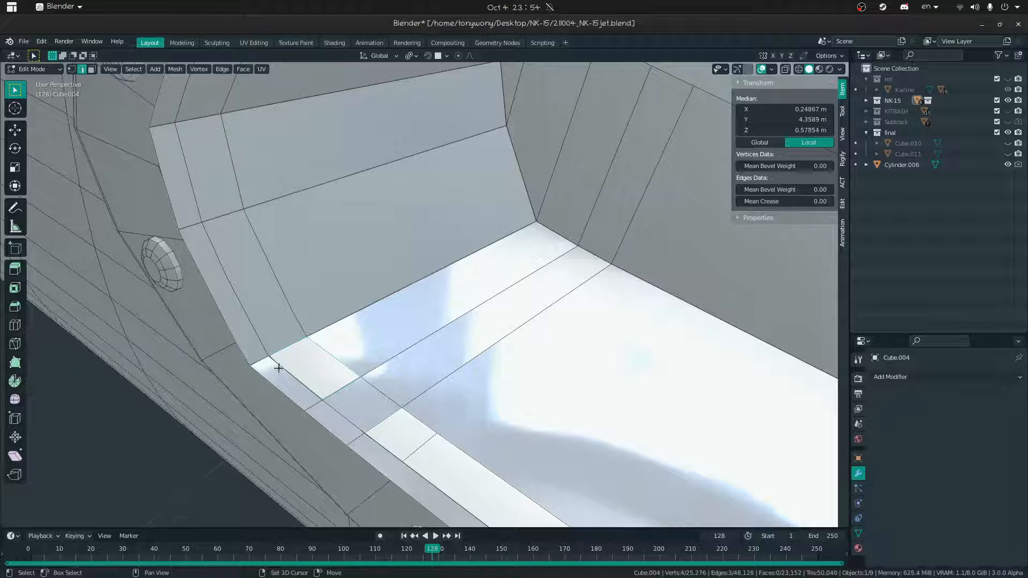
{"action": "key", "text": "f"}
- Fill the remaining long gap farther along the recess's lower inner wall from its boundary edge
{"action": "left_click", "coordinate": [391, 410]}
{"action": "key", "text": "shift+grave"}
{"action": "left_click", "coordinate": [424, 295]}
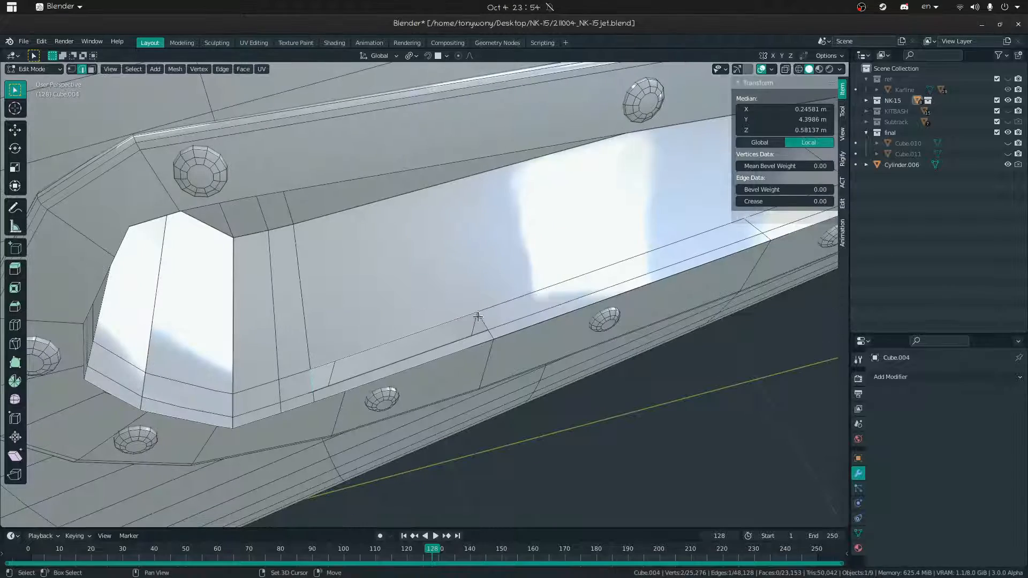
{"action": "key", "text": "f"}
- Leave mesh editing and examine the filled recess walls and surrounding rivets from several angles
{"action": "middle_click_drag", "start_coordinate": [443, 310], "coordinate": [294, 296]}
{"action": "key", "text": "Tab"}
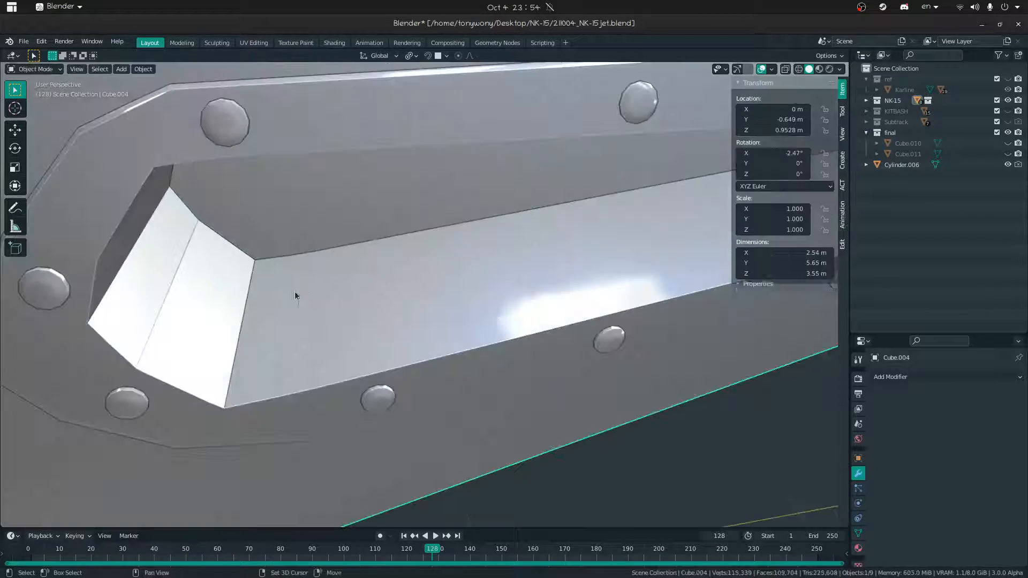
{"action": "key", "text": "shift+grave"}
{"action": "left_click", "coordinate": [425, 295]}
{"action": "middle_click_drag", "start_coordinate": [424, 294], "coordinate": [433, 262]}
{"action": "key", "text": "shift+grave"}
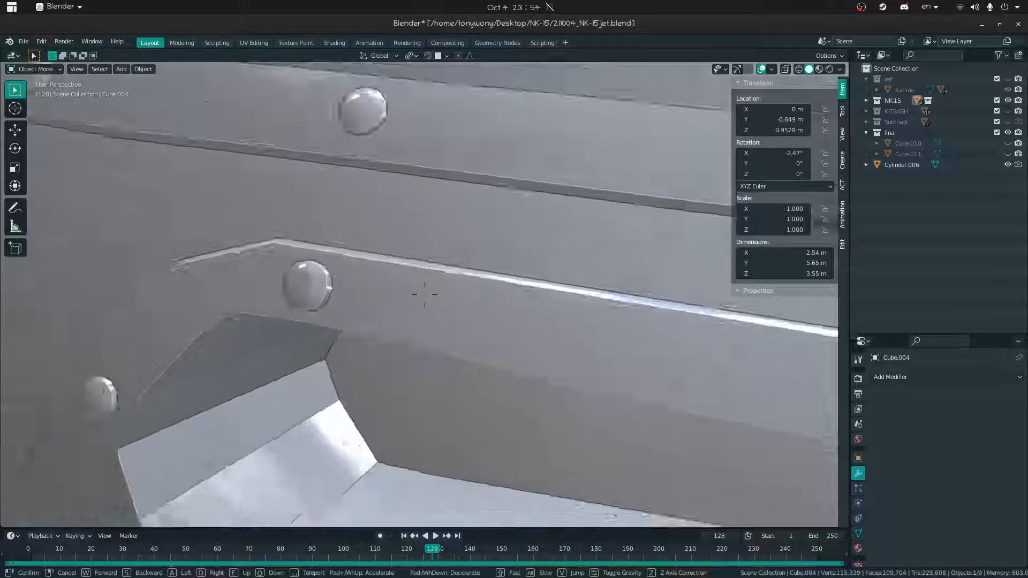
{"action": "key", "text": "s"}
{"action": "left_click", "coordinate": [425, 294]}
{"action": "left_click", "coordinate": [504, 404]}
{"action": "middle_click_drag", "start_coordinate": [502, 378], "coordinate": [472, 387]}
- Check the jet's face normals with the Face Orientation overlay, and turn the overlay off again
{"action": "left_click", "coordinate": [771, 70]}
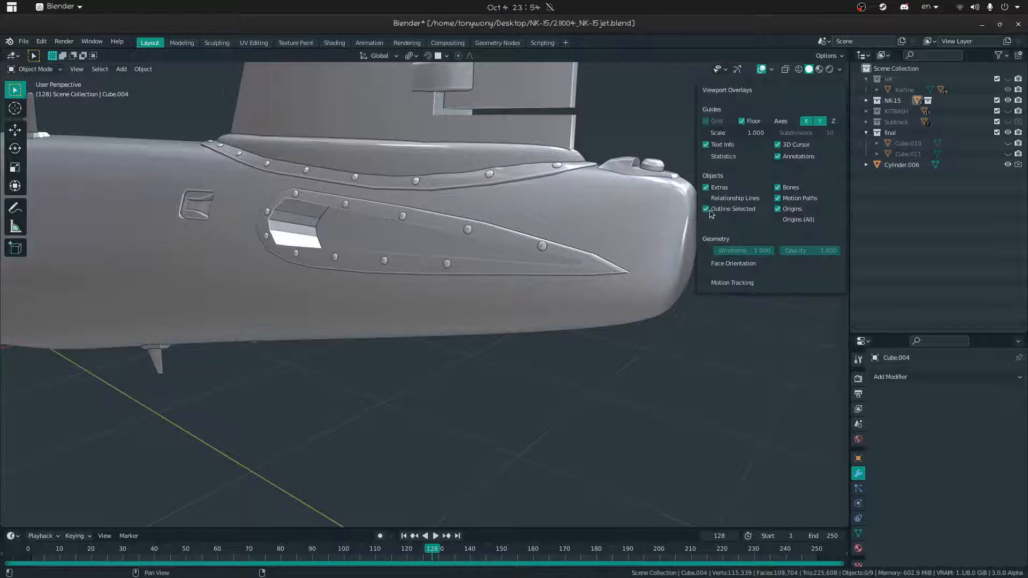
{"action": "left_click", "coordinate": [711, 266]}
{"action": "key", "text": "shift+grave"}
{"action": "key", "text": "s"}
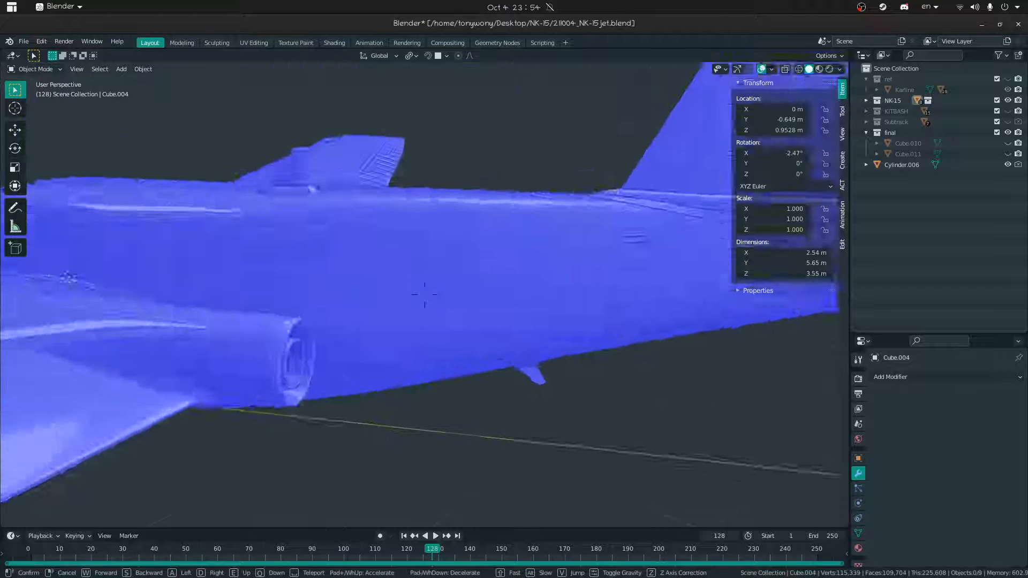
{"action": "left_click", "coordinate": [424, 298]}
{"action": "mouse_move", "coordinate": [424, 294]}
{"action": "middle_mouse_down"}
{"action": "mouse_move", "coordinate": [257, 284]}
{"action": "mouse_move", "coordinate": [423, 307]}
{"action": "middle_mouse_up"}
{"action": "scroll", "coordinate": [407, 289], "scroll_direction": "down", "scroll_amount": 8}
{"action": "scroll", "coordinate": [407, 289], "scroll_direction": "up", "scroll_amount": 5}
{"action": "left_click", "coordinate": [430, 284]}
{"action": "key", "text": "ctrl+Tab"}
{"action": "left_click", "coordinate": [499, 300]}
{"action": "key", "text": "ctrl+Tab"}
{"action": "left_click", "coordinate": [415, 303]}
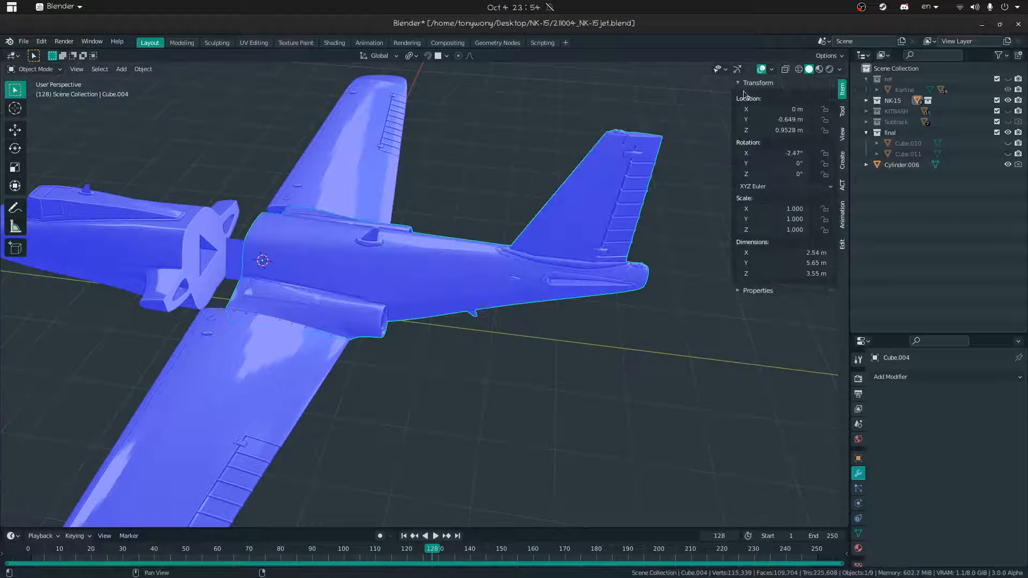
{"action": "left_click", "coordinate": [770, 69]}
{"action": "left_click", "coordinate": [705, 264]}
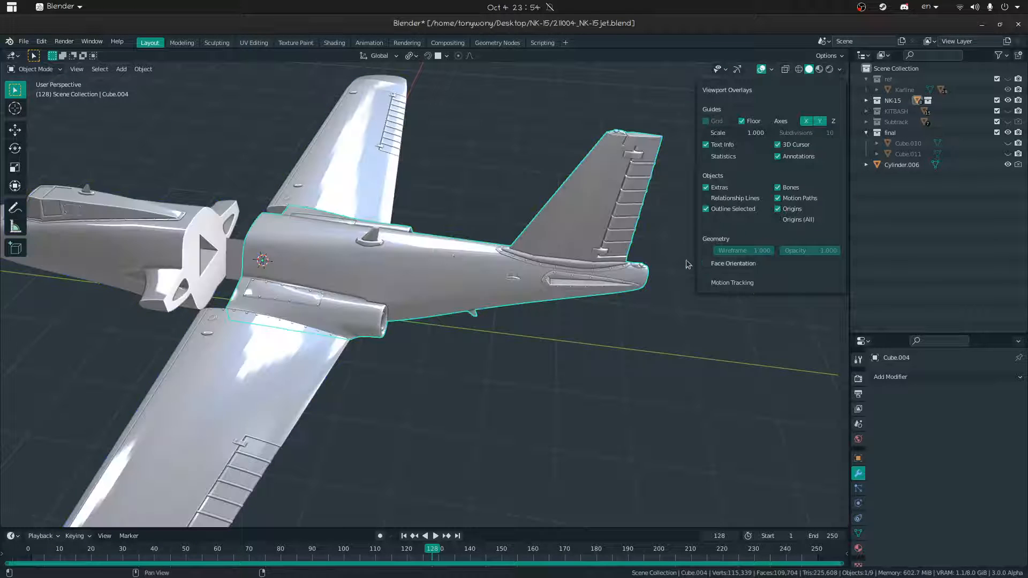
- Hide the ring of fuselage faces just ahead of the tail fin to isolate the rear section of the mesh
{"action": "key", "text": "n"}
{"action": "key", "text": "Tab"}
{"action": "key", "text": "shift+grave"}
{"action": "key", "text": "w"}
{"action": "left_click", "coordinate": [401, 286]}
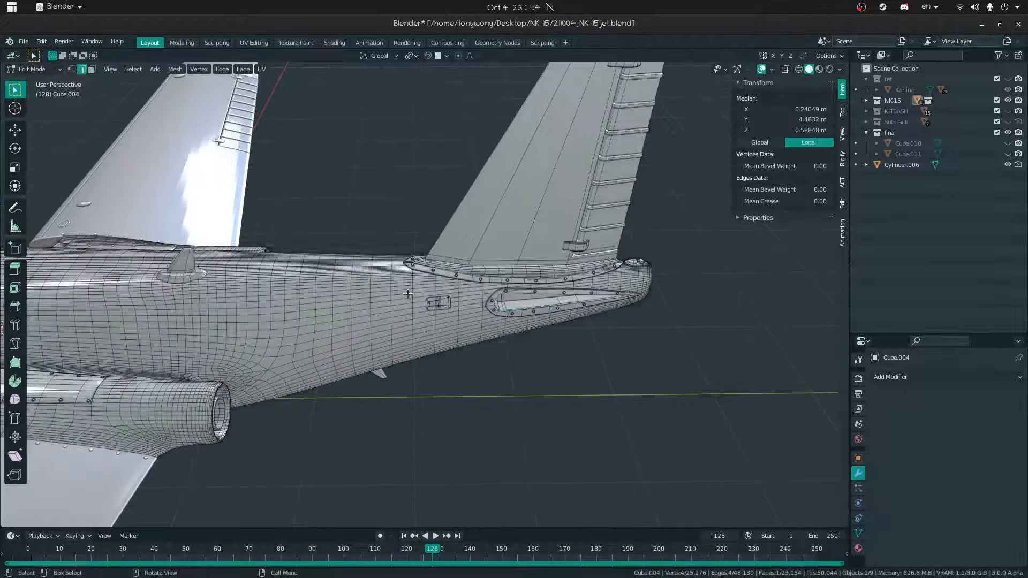
{"action": "key", "text": "3"}
{"action": "left_click", "coordinate": [399, 285], "text": "alt"}
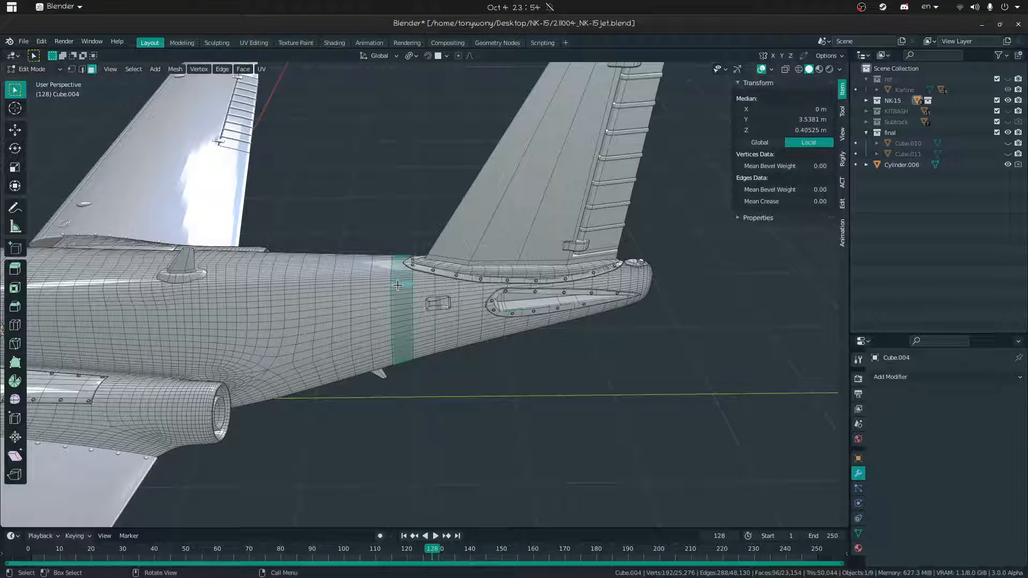
{"action": "key", "text": "h"}
- Select the linked rear fuselage section, reveal the hidden ring and separate both into their own object
{"action": "key", "text": "l"}
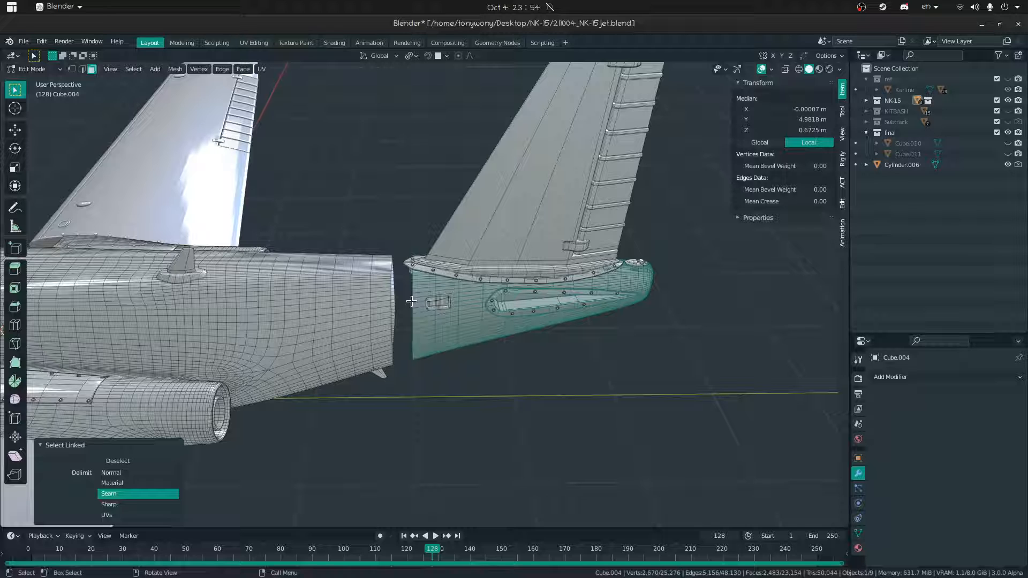
{"action": "key", "text": "alt+h"}
{"action": "key", "text": "p"}
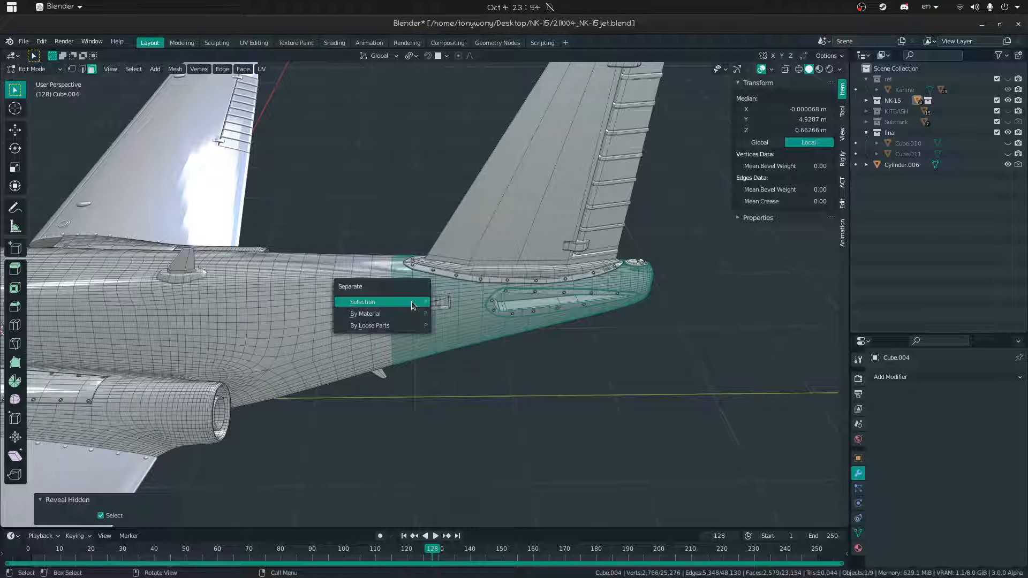
{"action": "left_click", "coordinate": [409, 301]}
- Remove the separated tail section in Object Mode and open the remaining fuselage mesh for editing
{"action": "key", "text": "ctrl+Tab"}
{"action": "left_click", "coordinate": [265, 301]}
{"action": "left_click", "coordinate": [430, 312]}
{"action": "mouse_move", "coordinate": [415, 307]}
{"action": "middle_mouse_down"}
{"action": "mouse_move", "coordinate": [294, 262]}
{"action": "mouse_move", "coordinate": [424, 294]}
{"action": "middle_mouse_up"}
{"action": "key", "text": "Delete"}
{"action": "left_click", "coordinate": [467, 307]}
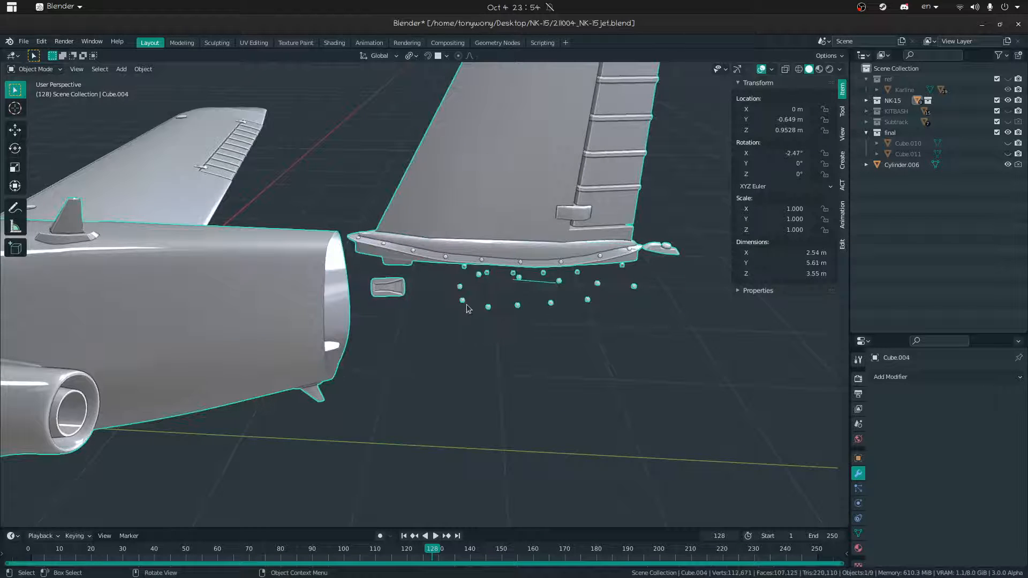
{"action": "key", "text": "Tab"}
{"action": "middle_click_drag", "start_coordinate": [564, 306], "coordinate": [318, 330]}
{"action": "left_click_drag", "start_coordinate": [292, 343], "coordinate": [596, 354]}
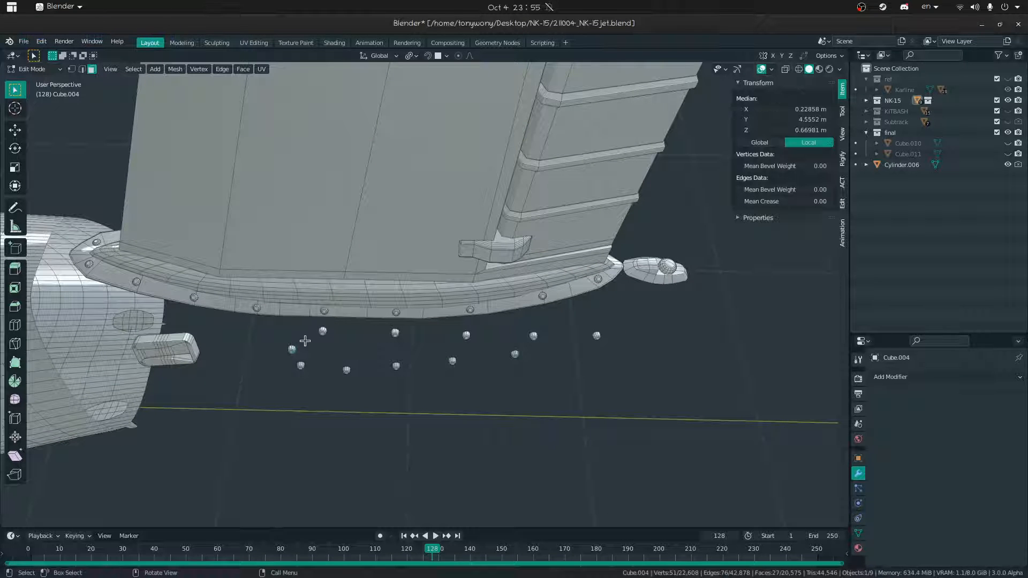
{"action": "key", "text": "c"}
{"action": "mouse_move", "coordinate": [292, 364]}
{"action": "left_mouse_down"}
{"action": "mouse_move", "coordinate": [482, 360]}
{"action": "mouse_move", "coordinate": [596, 340]}
{"action": "mouse_move", "coordinate": [295, 340]}
{"action": "left_mouse_up"}
{"action": "right_click", "coordinate": [223, 298]}
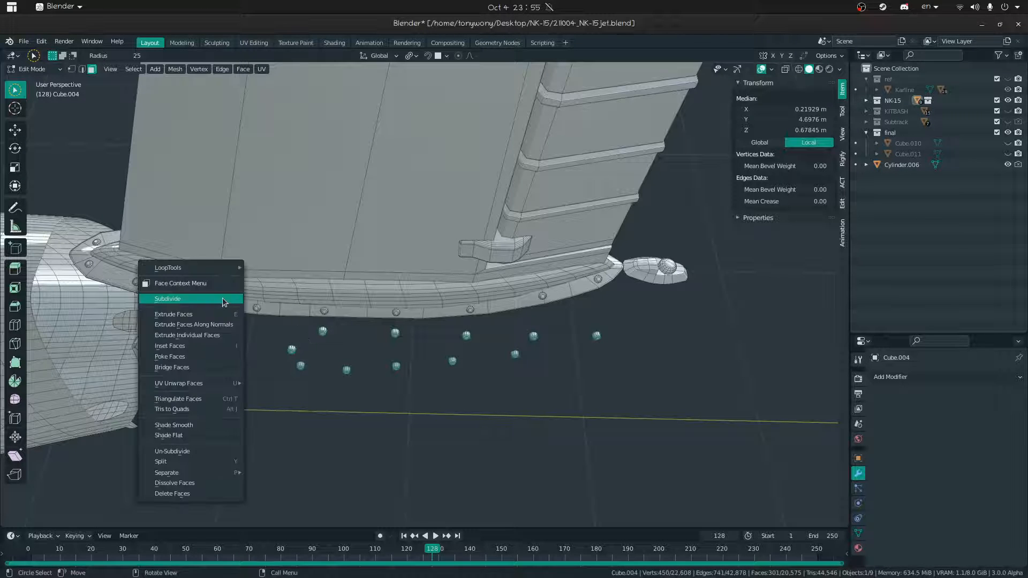
{"action": "right_click", "coordinate": [361, 428]}
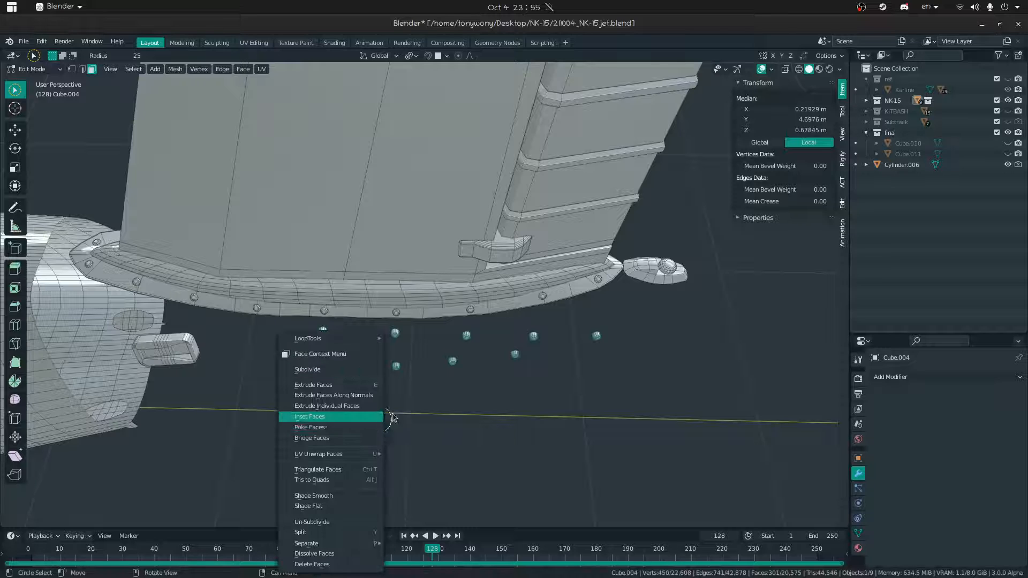
{"action": "right_click", "coordinate": [488, 427]}
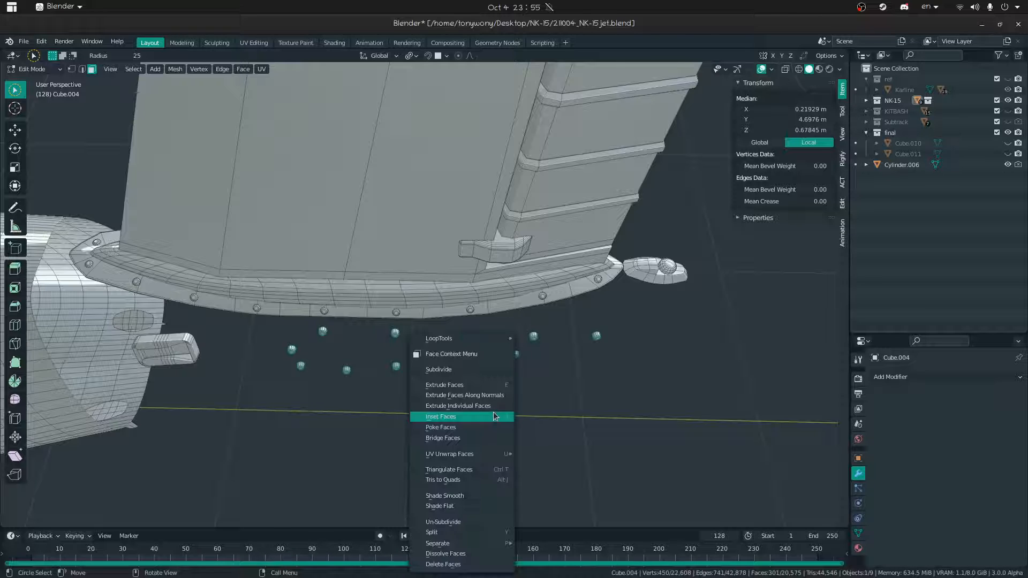
{"action": "right_click", "coordinate": [584, 426]}
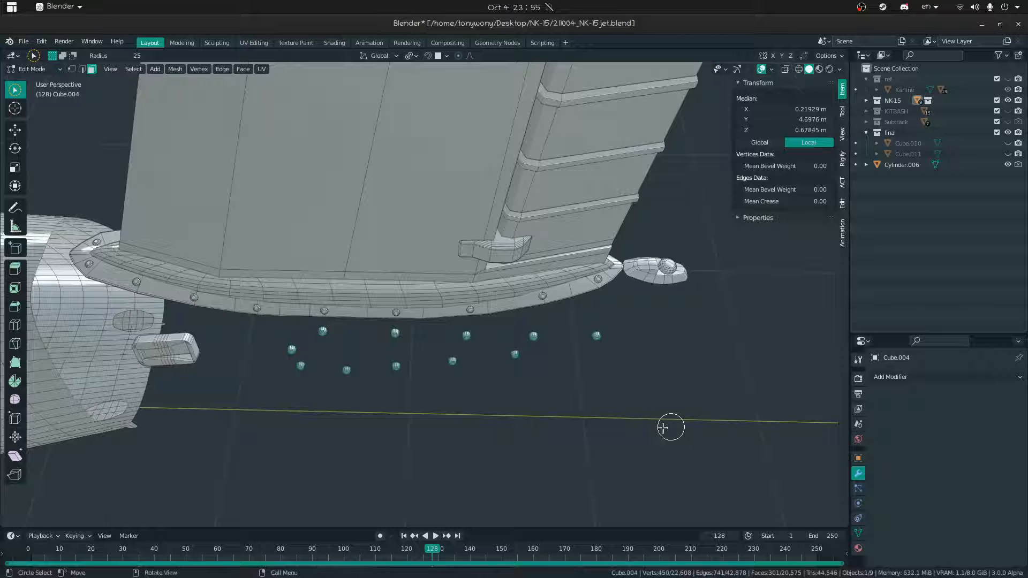
{"action": "left_click", "coordinate": [605, 431]}
{"action": "right_click", "coordinate": [573, 436]}
{"action": "right_click", "coordinate": [524, 427]}
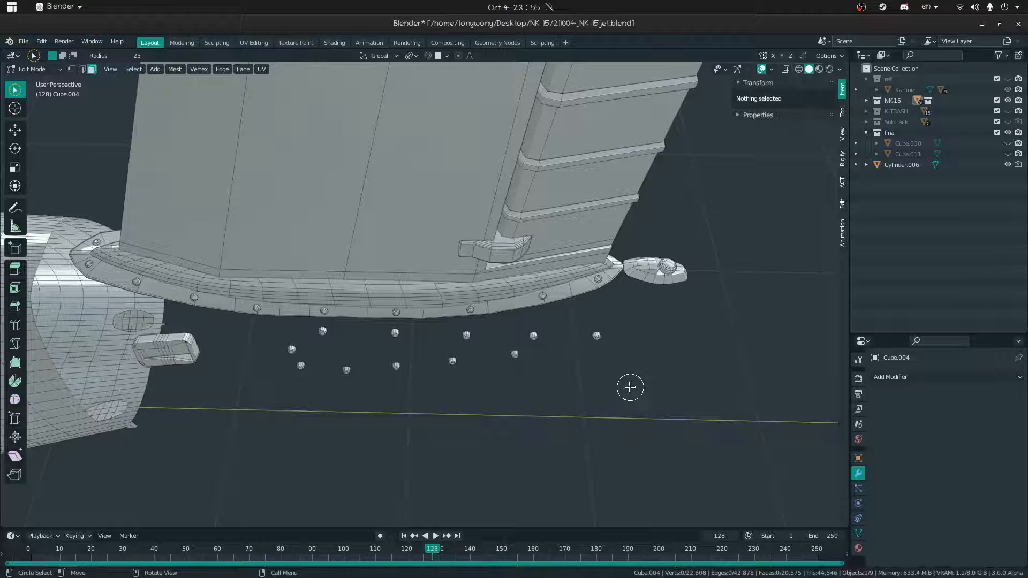
{"action": "left_click_drag", "start_coordinate": [516, 386], "coordinate": [351, 369]}
{"action": "key", "text": "ctrl+l"}
{"action": "left_click", "coordinate": [526, 423]}
{"action": "key", "text": "w"}
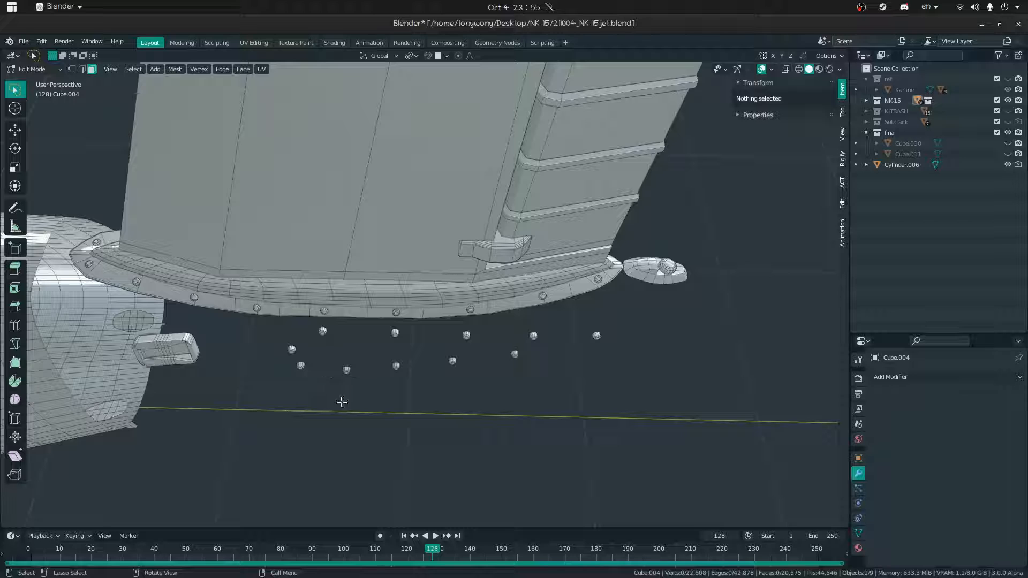
- Circle-select the floating recess rivets under the fin, extend the selection to linked geometry and separate them into their own object
{"action": "key", "text": "c"}
{"action": "mouse_move", "coordinate": [294, 348]}
{"action": "left_mouse_down"}
{"action": "mouse_move", "coordinate": [458, 374]}
{"action": "mouse_move", "coordinate": [596, 344]}
{"action": "mouse_move", "coordinate": [367, 337]}
{"action": "mouse_move", "coordinate": [332, 367]}
{"action": "left_mouse_up"}
{"action": "right_click", "coordinate": [562, 372]}
{"action": "key", "text": "ctrl+l"}
{"action": "key", "text": "p"}
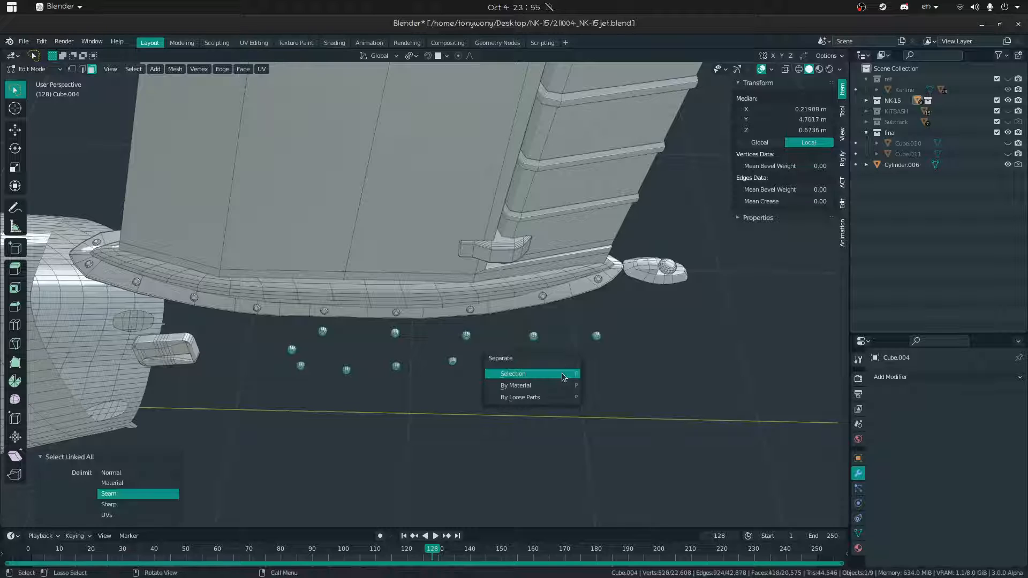
{"action": "left_click", "coordinate": [562, 374]}
- Isolate the remaining fuselage object, delete the stray loose edge below the fin and return to Object Mode
{"action": "key", "text": "ctrl+Tab"}
{"action": "left_click", "coordinate": [349, 379]}
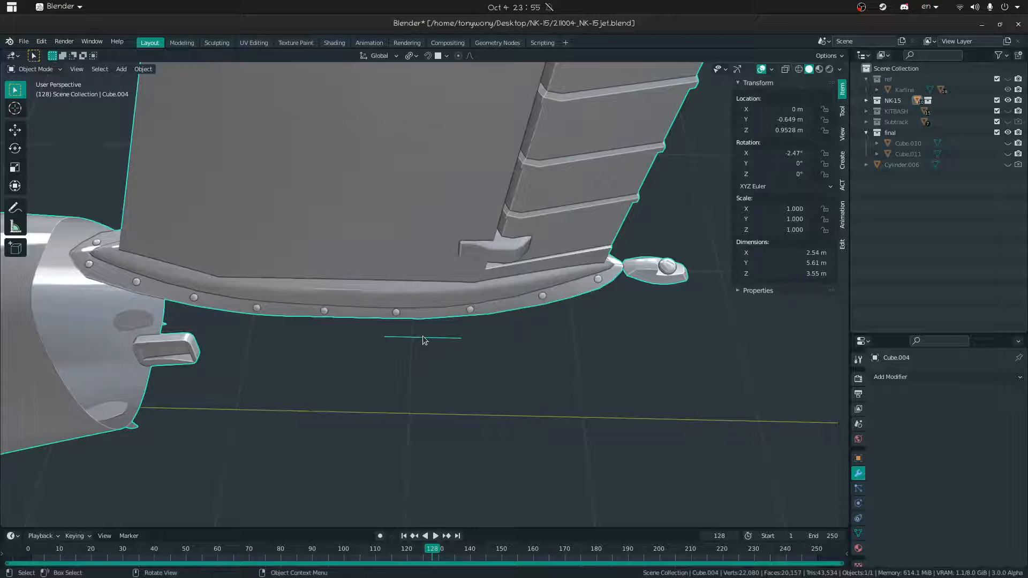
{"action": "key", "text": "Tab"}
{"action": "key", "text": "2"}
{"action": "left_click", "coordinate": [438, 345]}
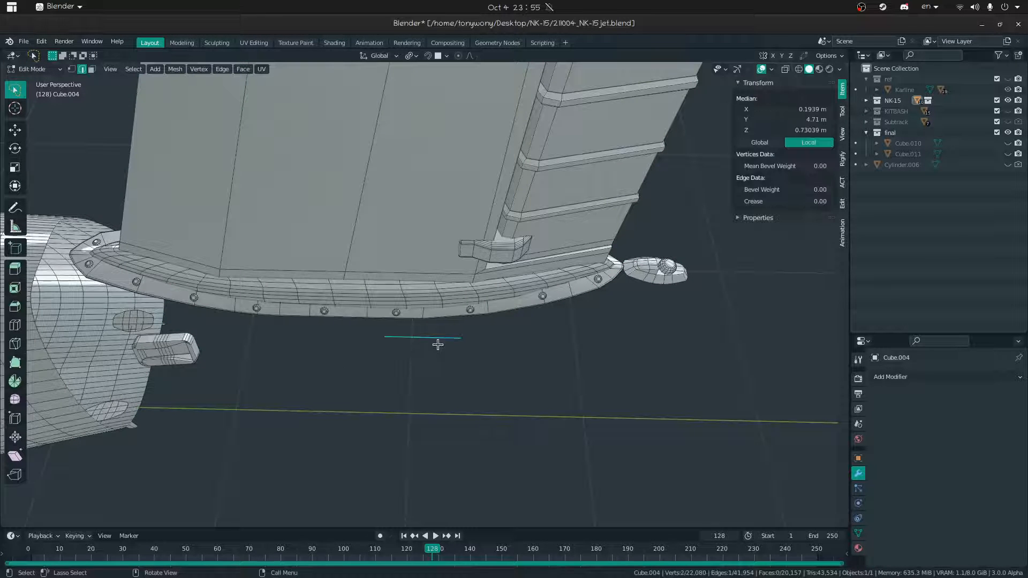
{"action": "left_click", "coordinate": [418, 356]}
{"action": "key", "text": "ctrl+Tab"}
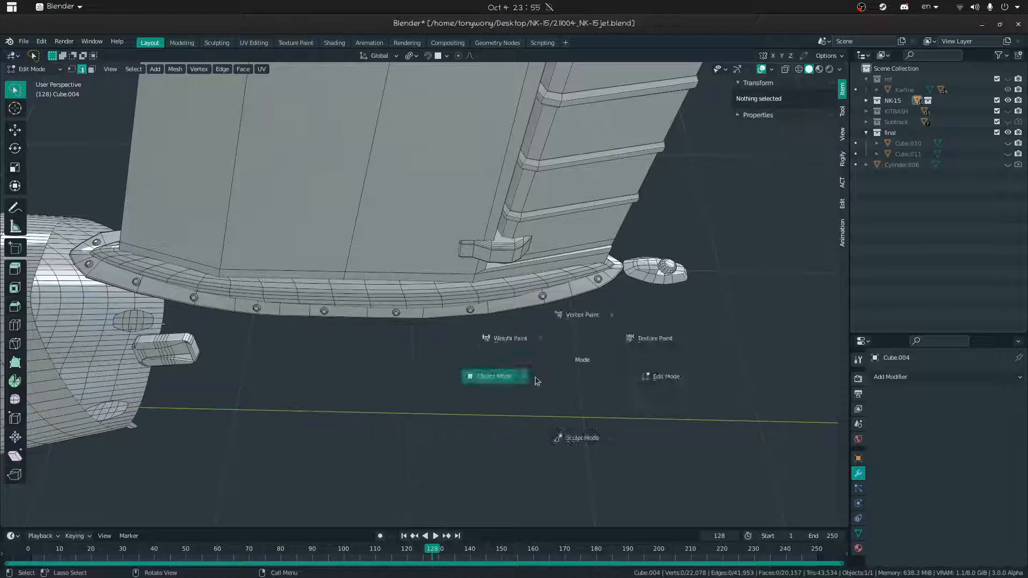
- Leave the fuselage mesh and reveal all objects, then isolate the rear fuselage tail section and open its mesh for editing
{"action": "left_click", "coordinate": [511, 385]}
{"action": "key", "text": "alt+h"}
{"action": "left_click", "coordinate": [418, 385]}
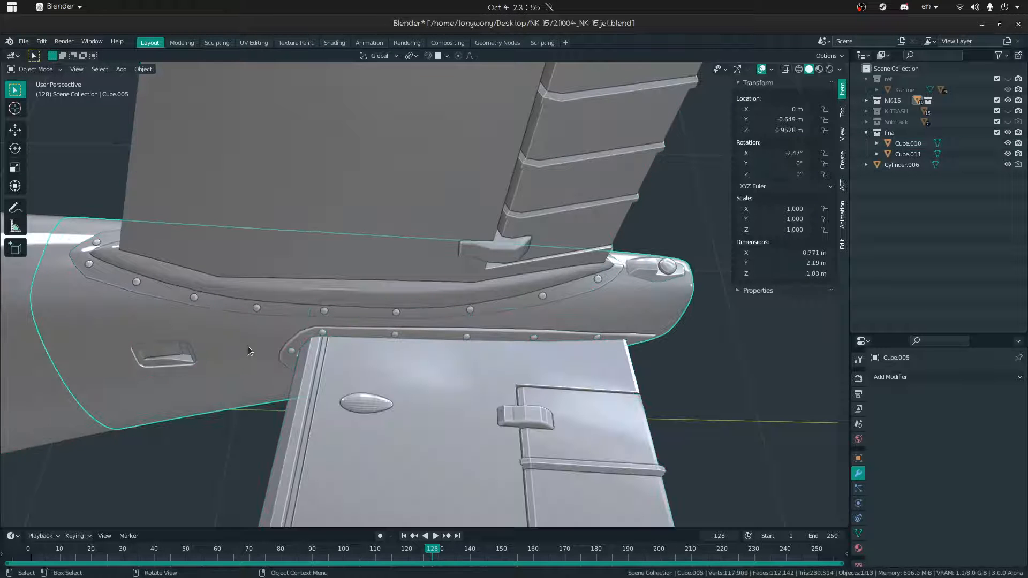
{"action": "key", "text": "shift+h"}
{"action": "middle_click_drag", "start_coordinate": [423, 351], "coordinate": [333, 286]}
{"action": "key", "text": "ctrl+Tab"}
{"action": "left_click", "coordinate": [324, 304]}
{"action": "left_click", "coordinate": [292, 300]}
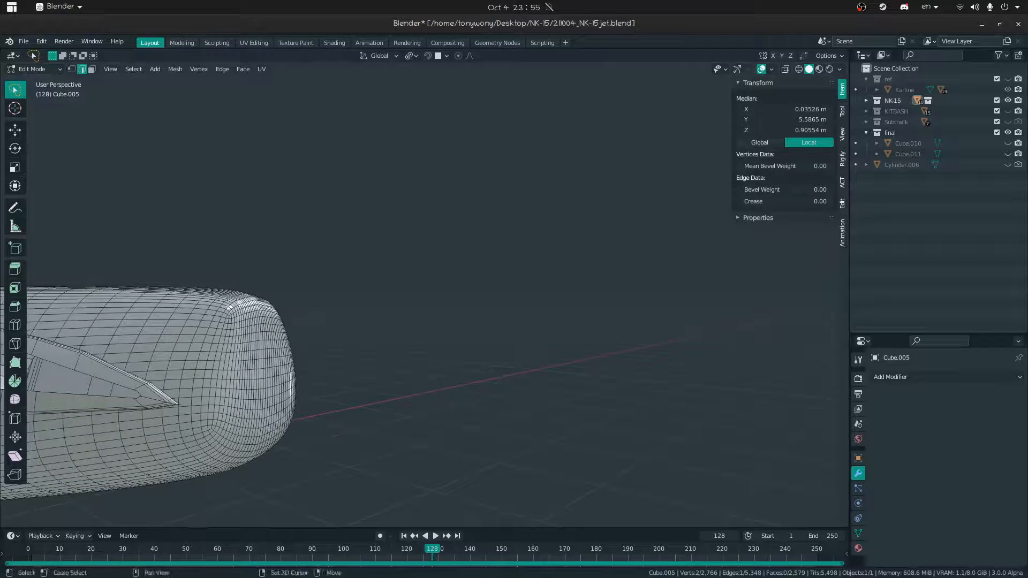
- Delete the lengthwise loop of faces beside the tail section's centreline, splitting the mesh into two halves
{"action": "key", "text": "shift+grave"}
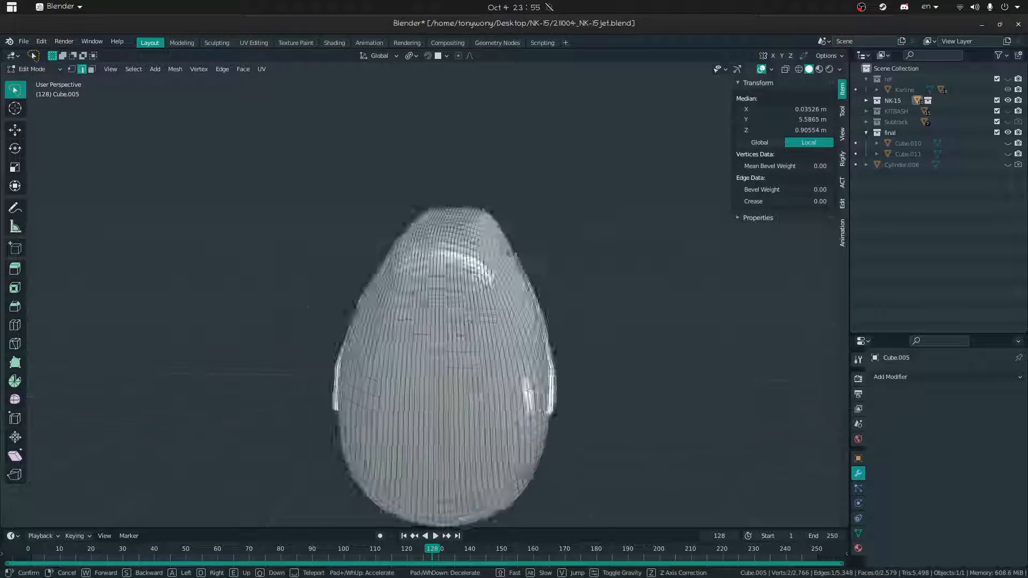
{"action": "left_click", "coordinate": [425, 294]}
{"action": "key", "text": "3"}
{"action": "left_click", "coordinate": [515, 248]}
{"action": "key", "text": "shift+grave"}
{"action": "key", "text": "w"}
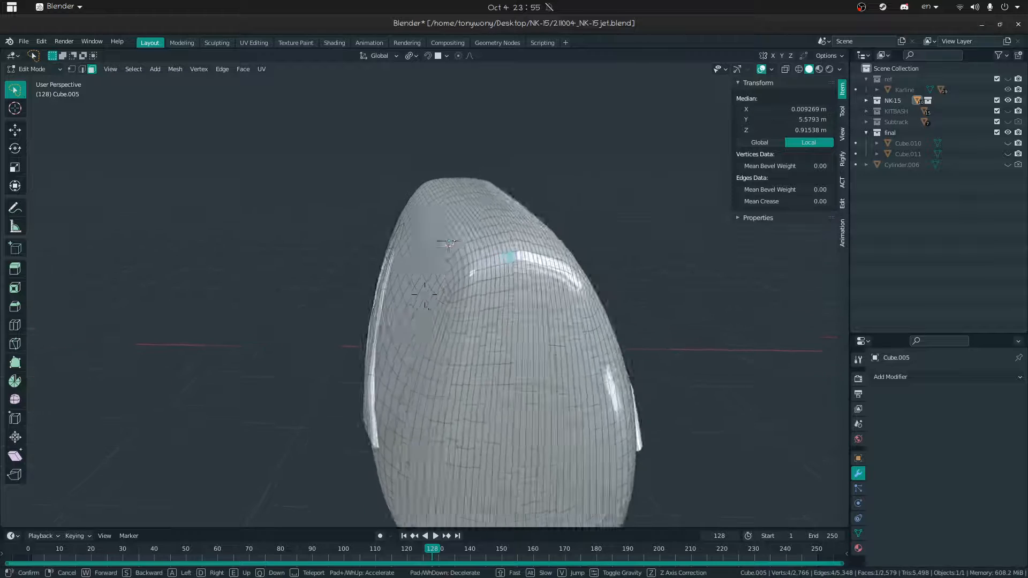
{"action": "left_click", "coordinate": [416, 225]}
{"action": "left_click", "coordinate": [457, 189], "text": "alt"}
{"action": "key", "text": "x"}
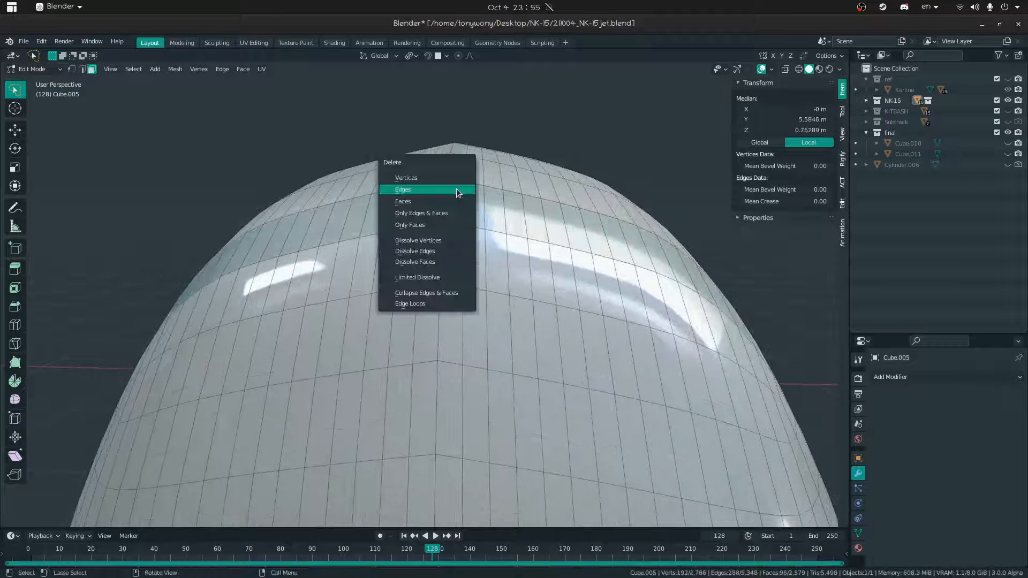
{"action": "left_click", "coordinate": [450, 180], "text": "alt"}
{"action": "key", "text": "x"}
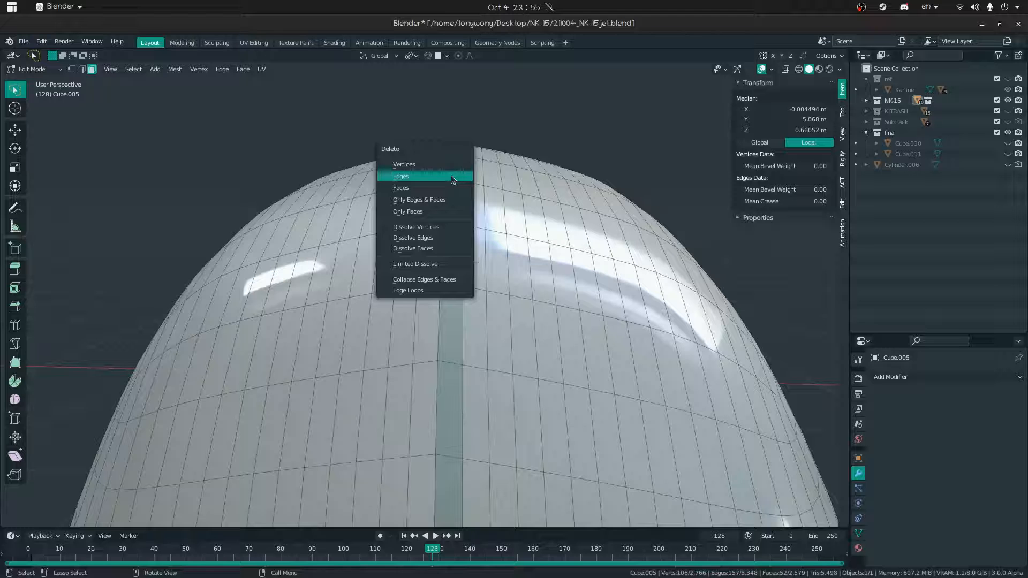
{"action": "left_click", "coordinate": [429, 189]}
- Select the linked half of the tail section on the negative X side and delete it
{"action": "left_click", "coordinate": [573, 259]}
{"action": "middle_click_drag", "start_coordinate": [573, 259], "coordinate": [424, 294]}
{"action": "key", "text": "l"}
{"action": "key", "text": "alt+a"}
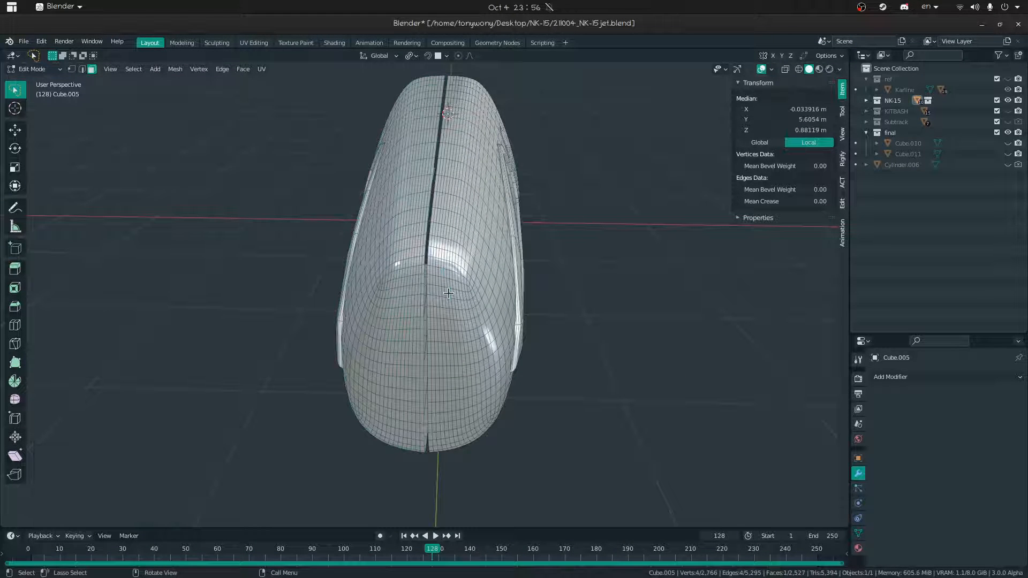
{"action": "key", "text": "l"}
{"action": "key", "text": "Escape"}
{"action": "middle_click_drag", "start_coordinate": [448, 294], "coordinate": [484, 251]}
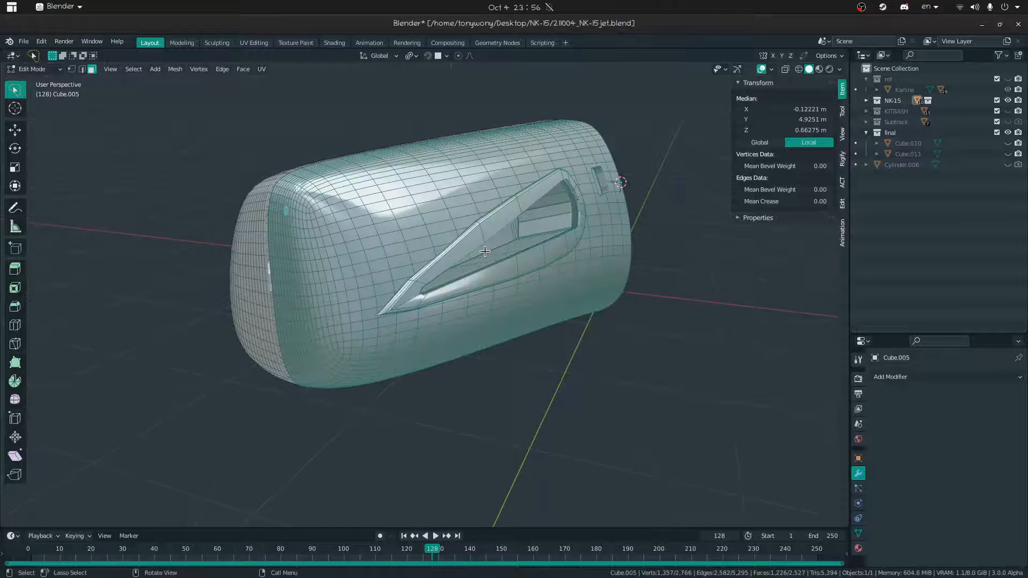
{"action": "key", "text": "x"}
{"action": "left_click", "coordinate": [459, 230]}
- Merge all vertices of the remaining tail half by distance and return to Object Mode
{"action": "middle_click_drag", "start_coordinate": [300, 236], "coordinate": [423, 242]}
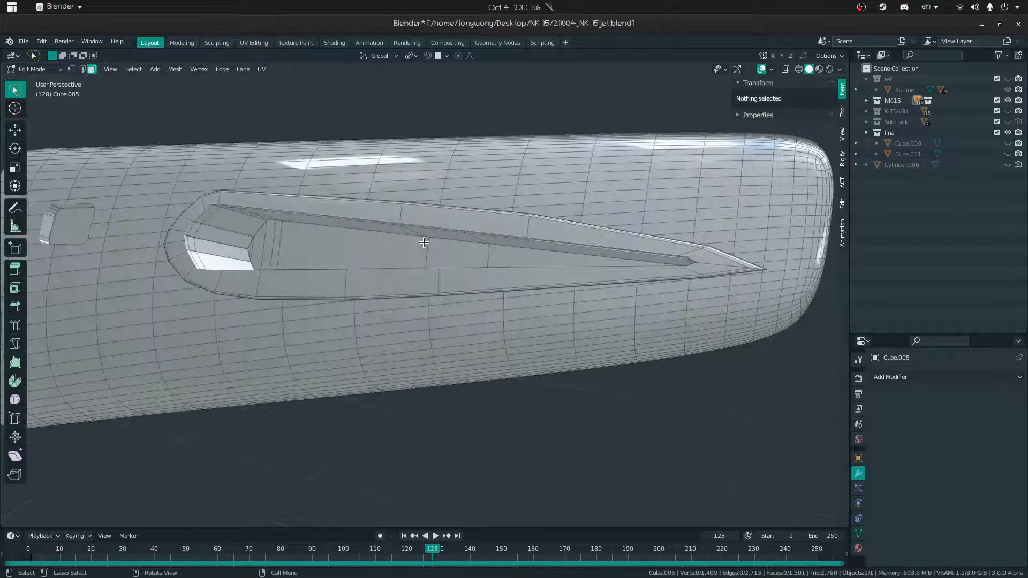
{"action": "key", "text": "a"}
{"action": "key", "text": "m"}
{"action": "left_click", "coordinate": [419, 246]}
{"action": "middle_click_drag", "start_coordinate": [419, 335], "coordinate": [443, 342]}
{"action": "key", "text": "ctrl+Tab"}
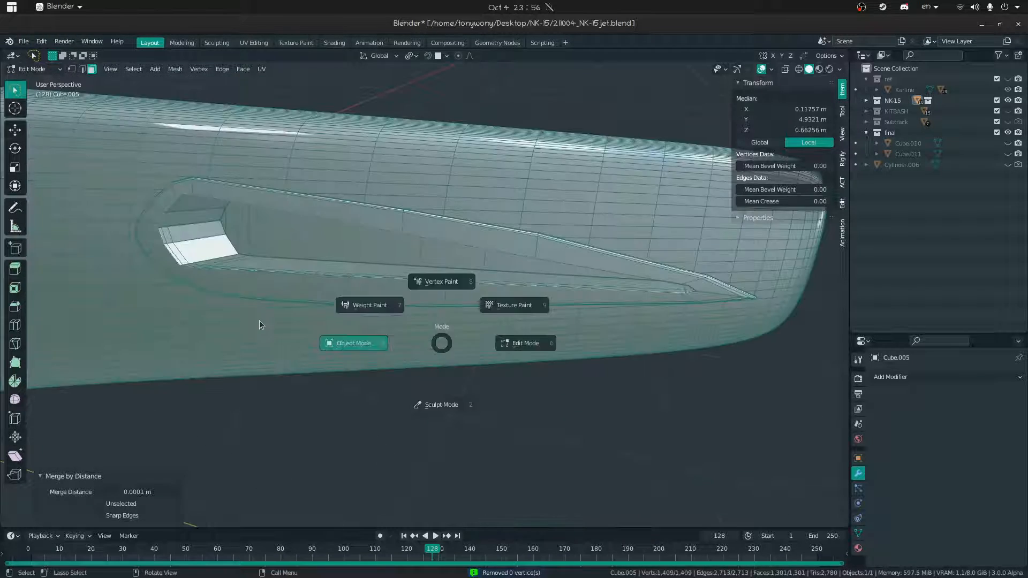
{"action": "left_click", "coordinate": [223, 337]}
- Mirror the tail half across the X axis using a Mirror modifier with clipping, and apply the modifier
{"action": "key", "text": "shift+grave"}
{"action": "key", "text": "s"}
{"action": "left_click", "coordinate": [945, 378]}
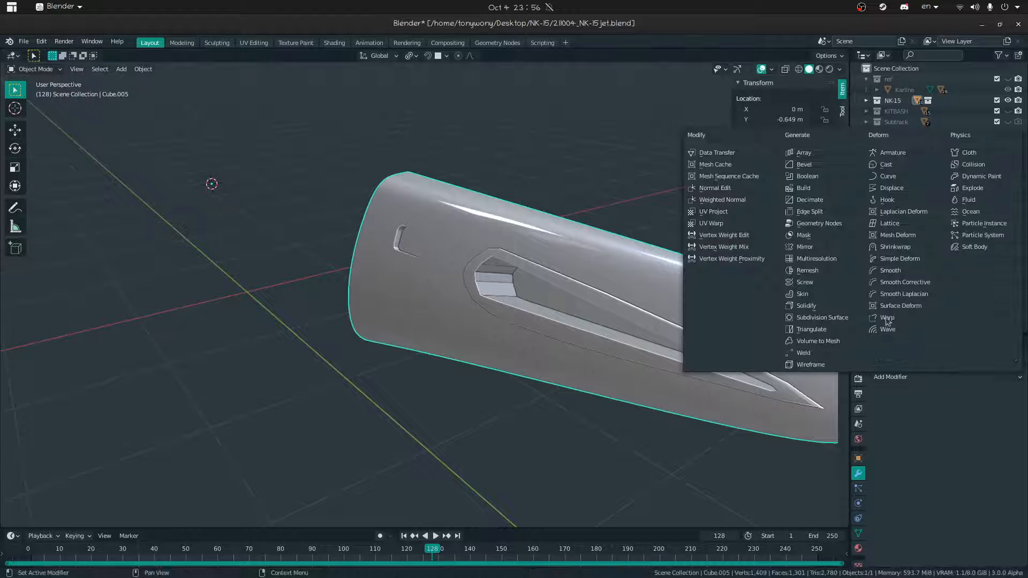
{"action": "left_click", "coordinate": [803, 246]}
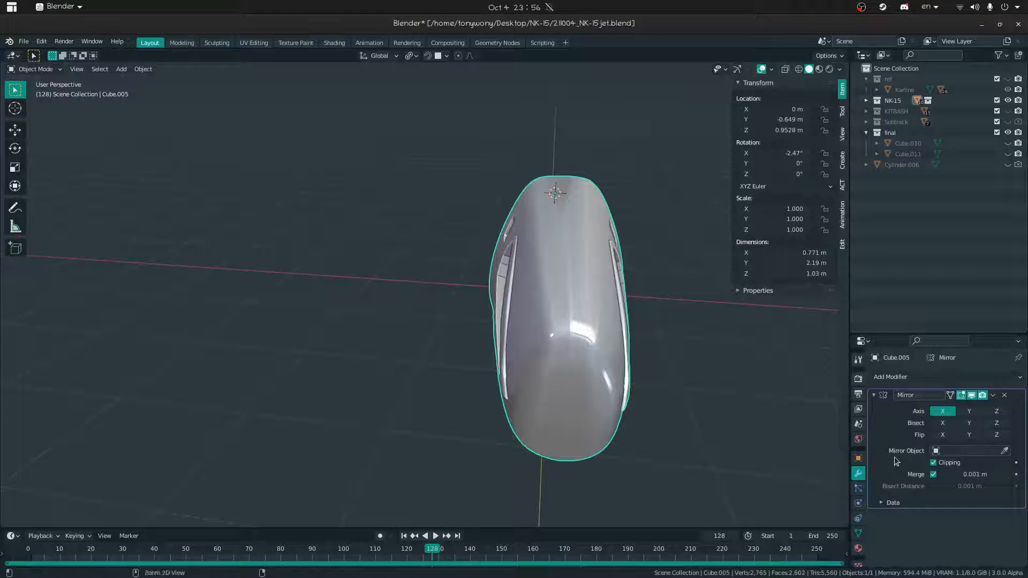
- Merge the mirrored tail section's vertices by distance, return to Object Mode and reveal all hidden objects
{"action": "key", "text": "Tab"}
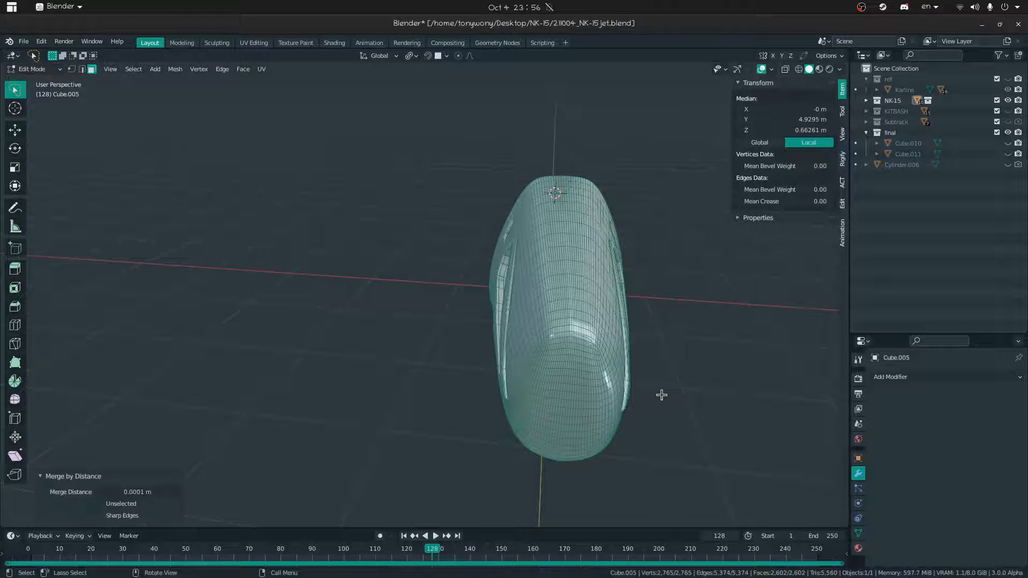
{"action": "left_click", "coordinate": [162, 414]}
{"action": "key", "text": "alt+h"}
- Examine the joint between the horizontal stabilizer and the rear fuselage, including the stabilizer's root interior
{"action": "left_click", "coordinate": [552, 387]}
{"action": "middle_click_drag", "start_coordinate": [446, 388], "coordinate": [625, 328]}
{"action": "left_click", "coordinate": [523, 346]}
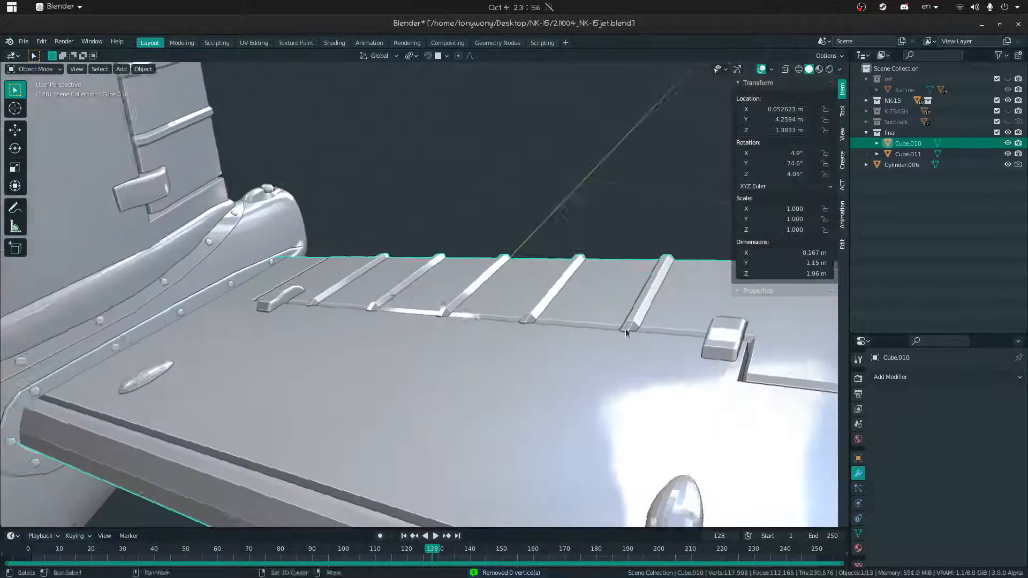
{"action": "key", "text": "shift+grave"}
{"action": "key", "text": "w"}
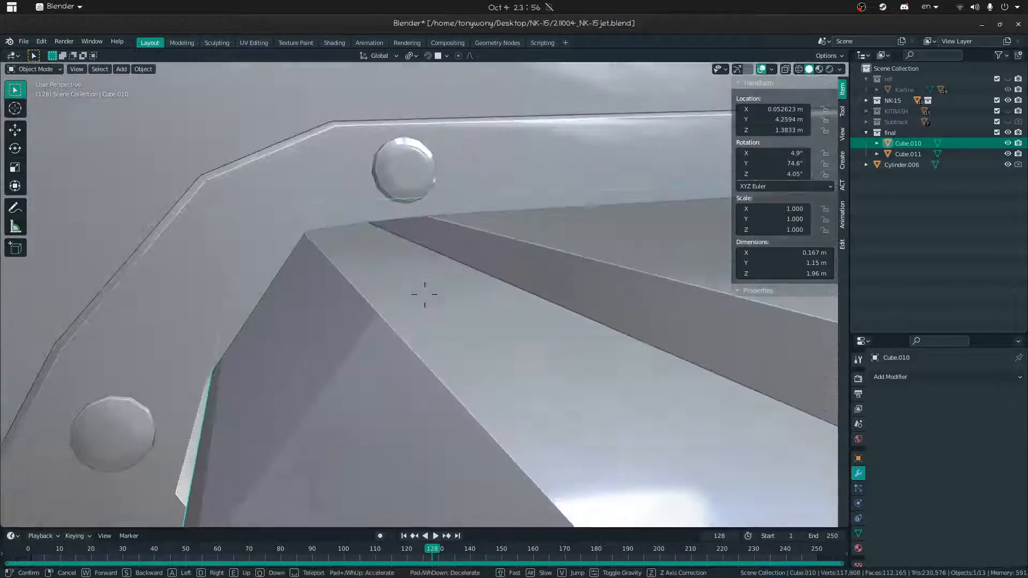
{"action": "key", "text": "w"}
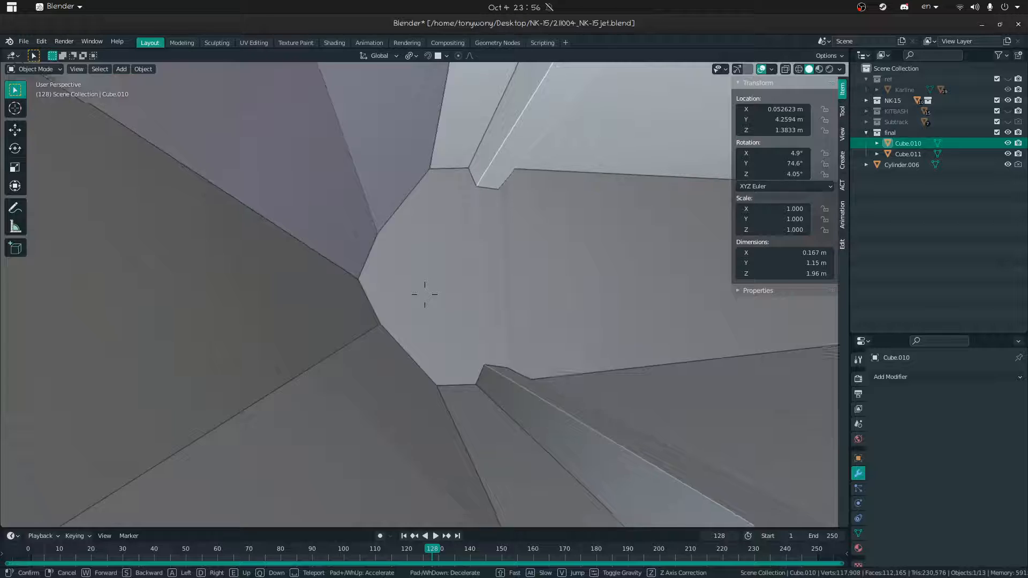
{"action": "key", "text": "s"}
{"action": "key", "text": "s"}
{"action": "left_click", "coordinate": [419, 312]}
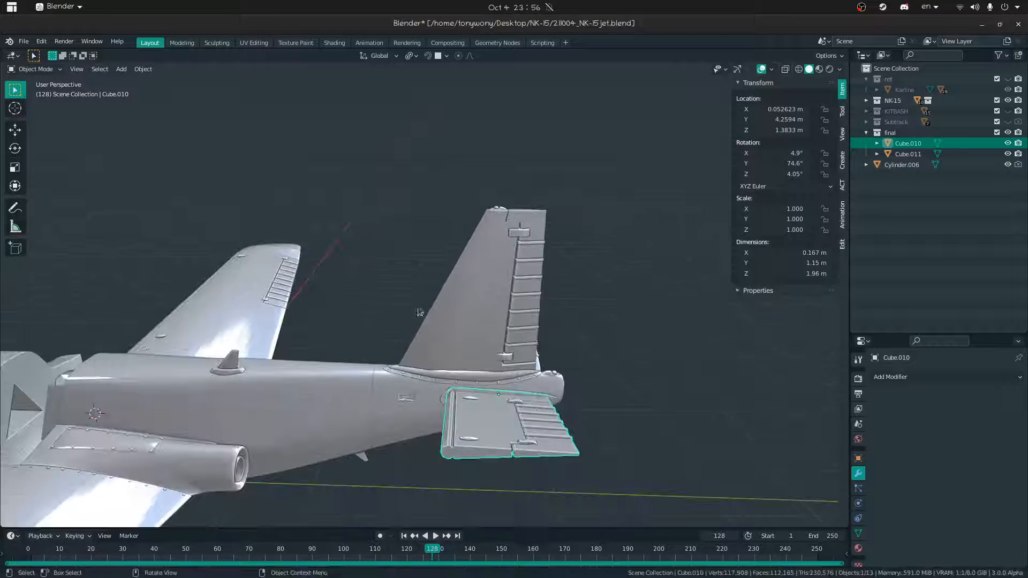
- Join the rebuilt tail section into the main fuselage object and merge the overlapping vertices by distance
{"action": "left_click", "coordinate": [346, 403]}
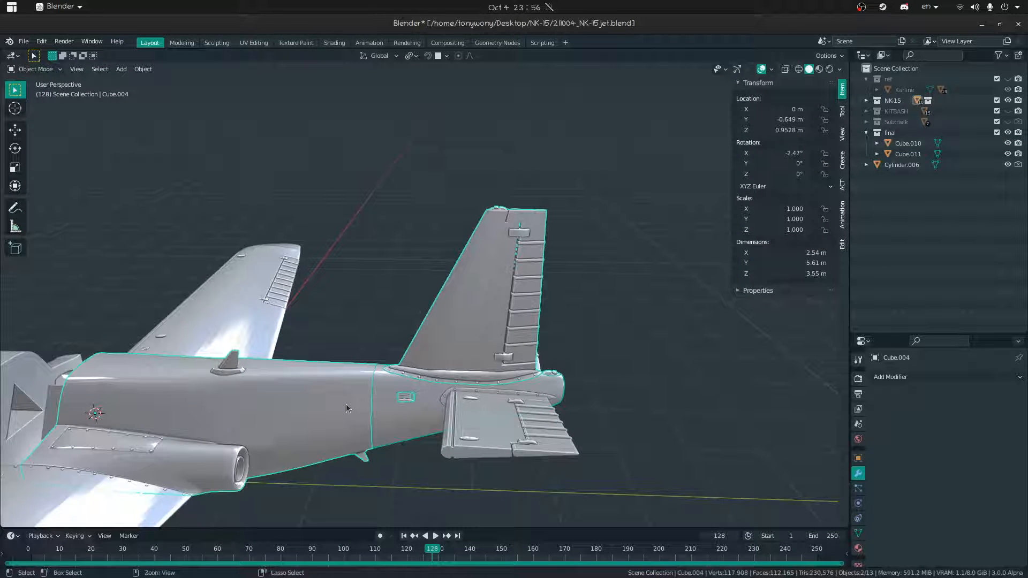
{"action": "key", "text": "ctrl+Tab"}
{"action": "left_click", "coordinate": [447, 397]}
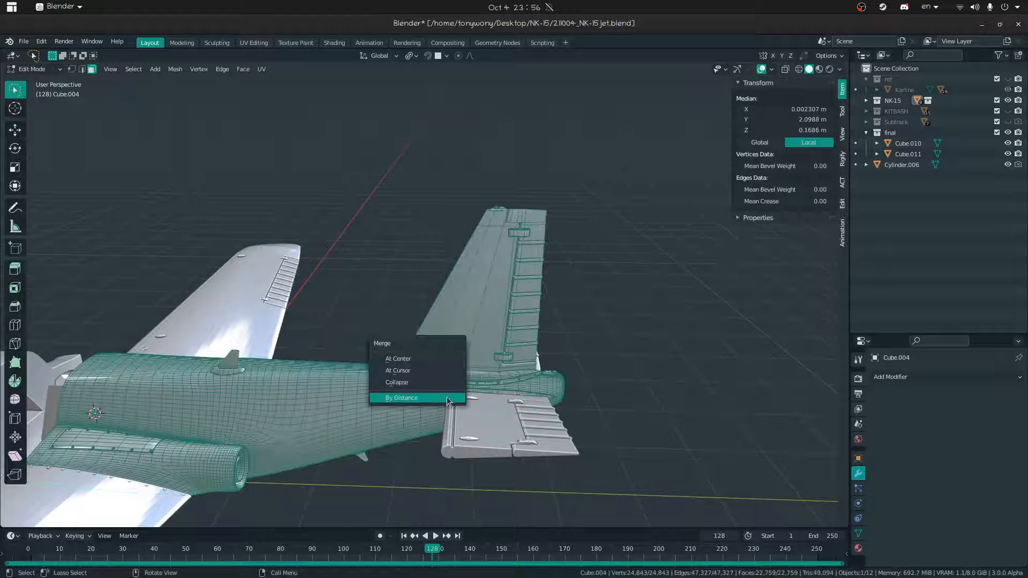
{"action": "left_click", "coordinate": [448, 398]}
{"action": "key", "text": "Tab"}
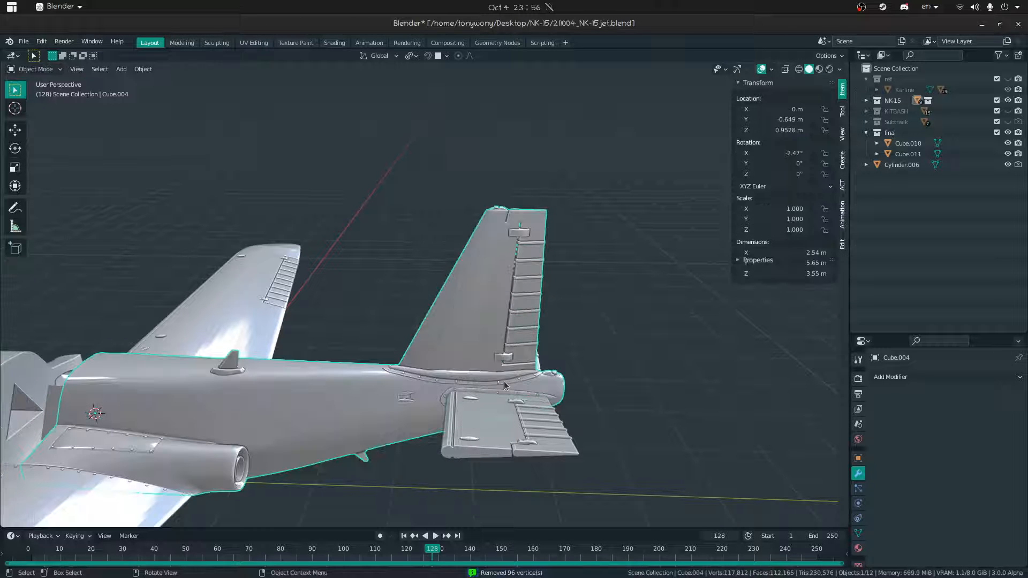
- Try moving the joined fuselage to check which parts travel with it, and cancel each move
{"action": "middle_click_drag", "start_coordinate": [469, 368], "coordinate": [481, 455]}
{"action": "left_click", "coordinate": [608, 388]}
{"action": "middle_click_drag", "start_coordinate": [607, 388], "coordinate": [579, 340]}
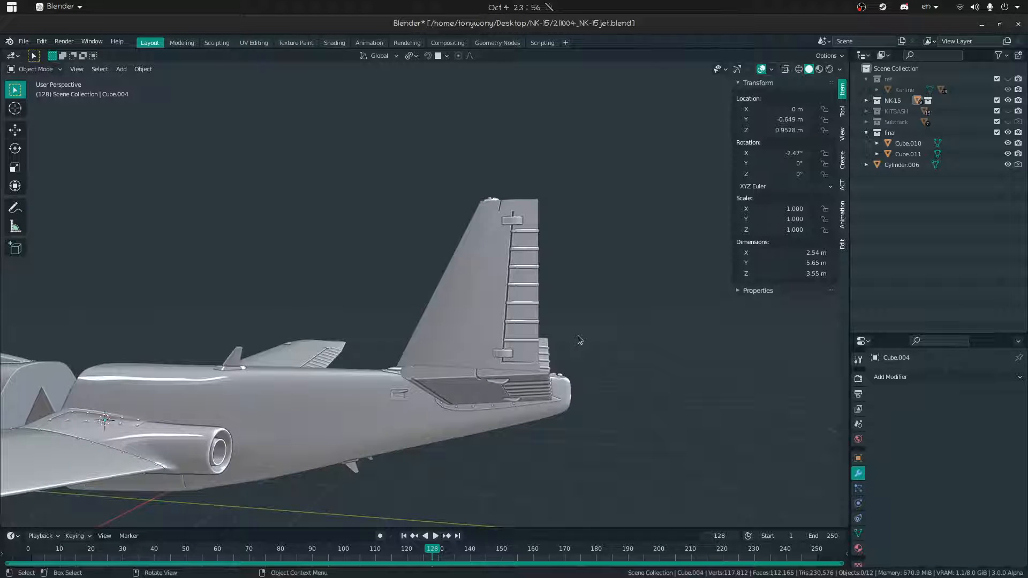
{"action": "left_click", "coordinate": [289, 386]}
{"action": "key", "text": "g"}
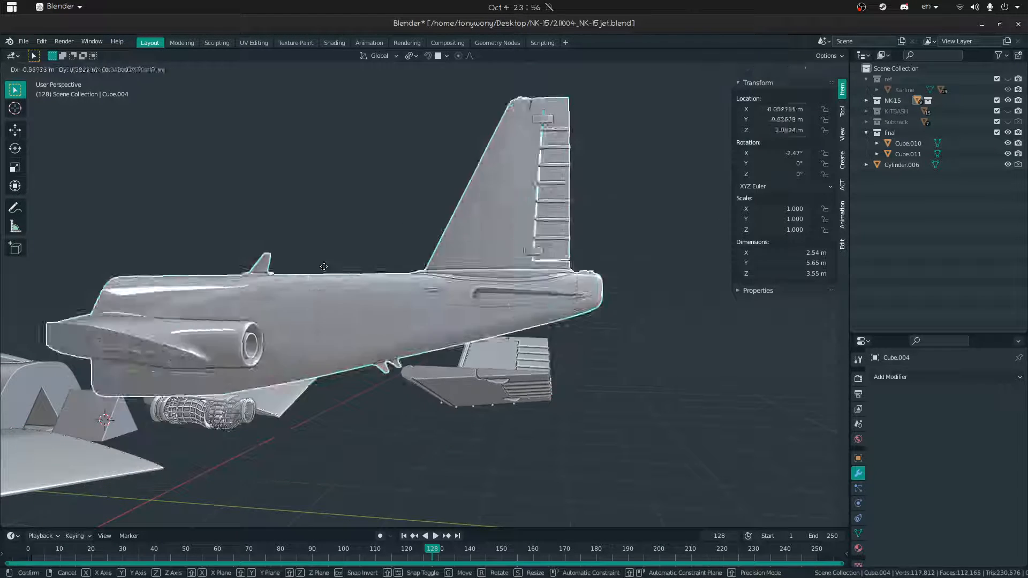
{"action": "right_click", "coordinate": [206, 220]}
{"action": "middle_click_drag", "start_coordinate": [230, 247], "coordinate": [297, 326]}
{"action": "key", "text": "shift+grave"}
{"action": "key", "text": "s"}
{"action": "left_click", "coordinate": [460, 276]}
{"action": "key", "text": "g"}
{"action": "right_click", "coordinate": [433, 240]}
{"action": "left_click", "coordinate": [449, 216]}
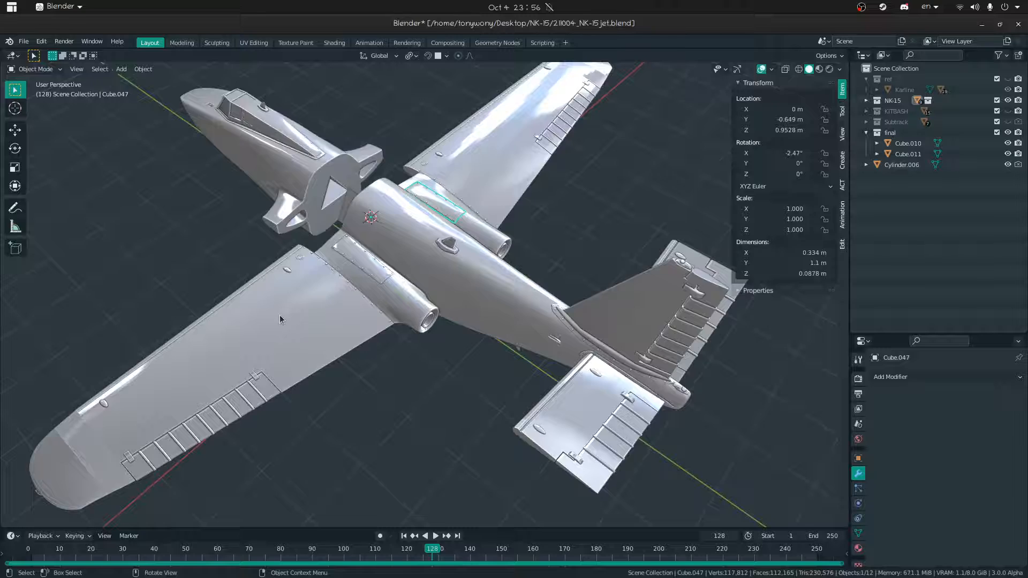
- Test-move the main wing on the positive X side as a separate object, cancel the move and remove the wing from the scene
{"action": "middle_click_drag", "start_coordinate": [266, 262], "coordinate": [336, 204]}
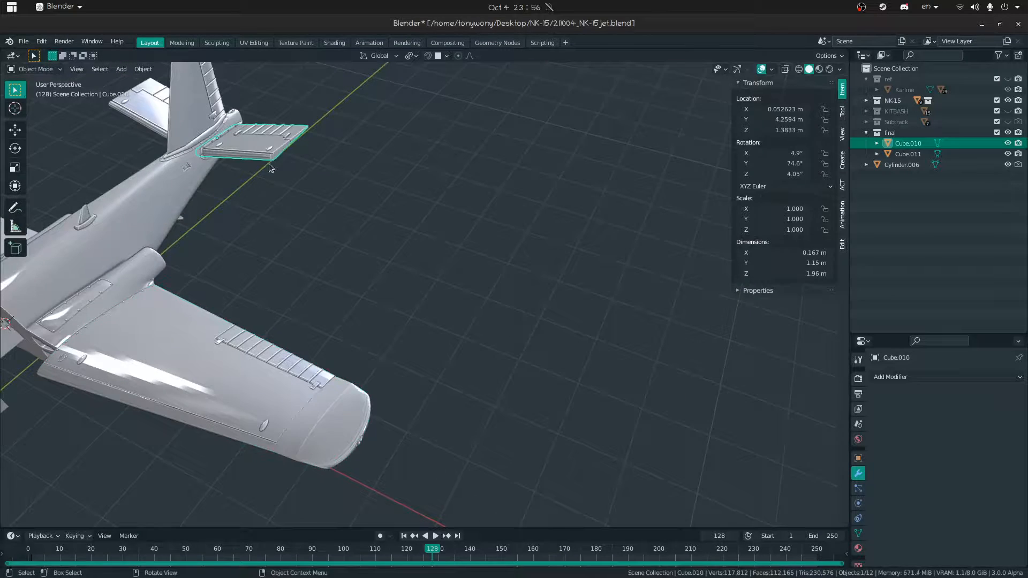
{"action": "key", "text": "shift+grave"}
{"action": "key", "text": "w"}
{"action": "key", "text": "a"}
{"action": "left_click", "coordinate": [403, 325]}
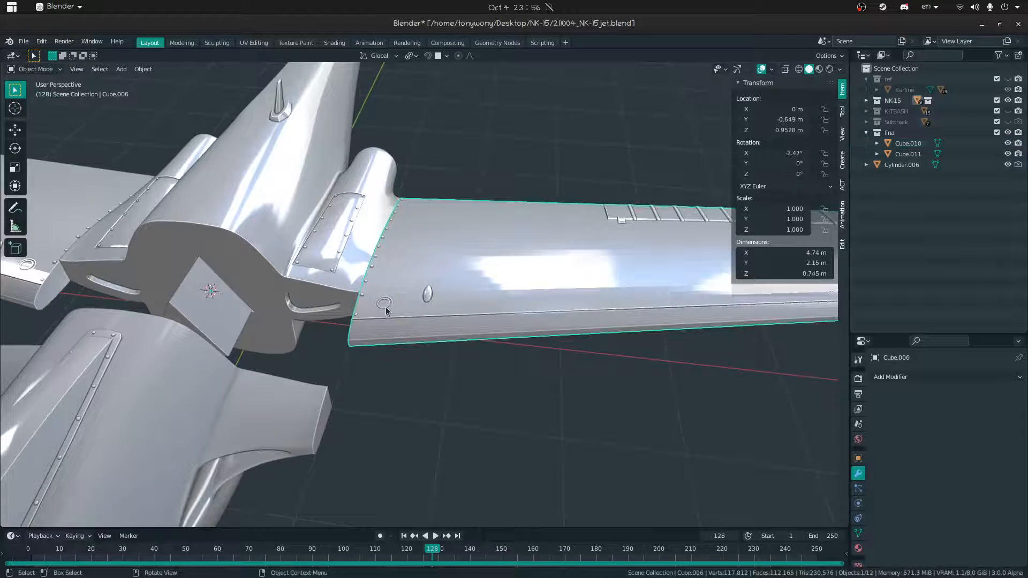
{"action": "key", "text": "g"}
{"action": "key", "text": "Escape"}
{"action": "middle_click_drag", "start_coordinate": [493, 308], "coordinate": [425, 298]}
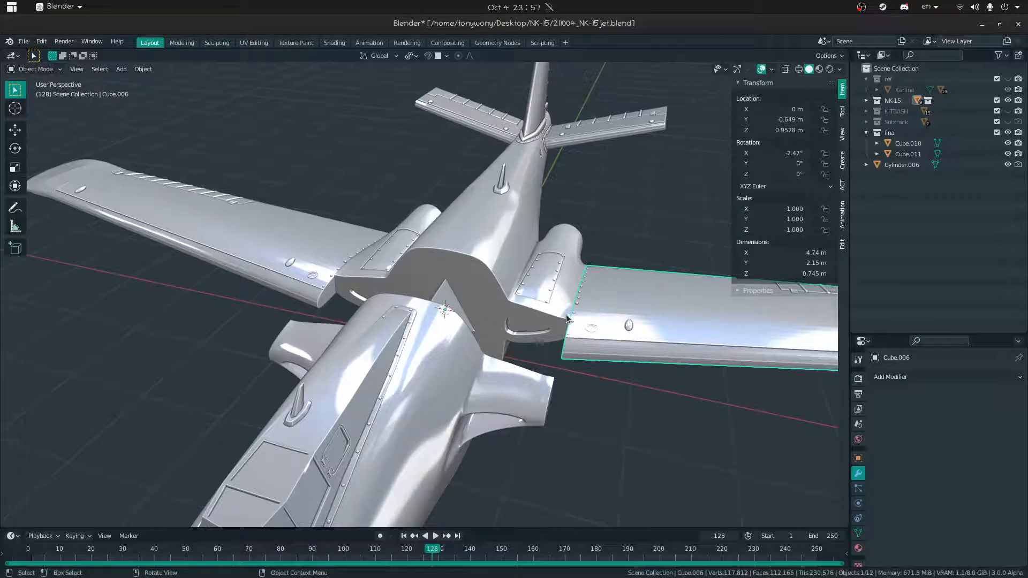
{"action": "left_click", "coordinate": [573, 303]}
{"action": "middle_click_drag", "start_coordinate": [575, 300], "coordinate": [416, 362]}
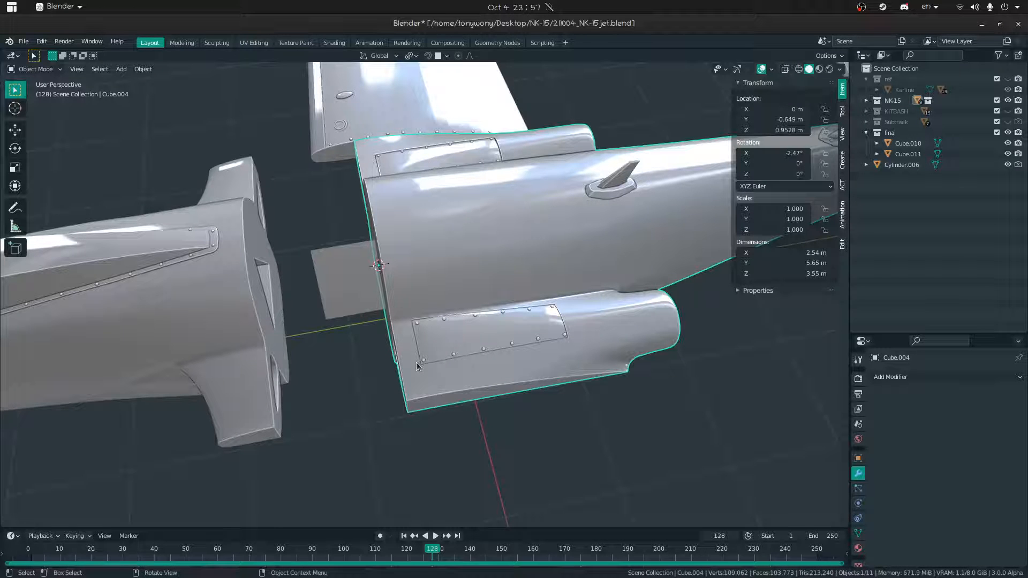
- Select the detached nose section, check its mesh in Edit Mode and snap the object to the 3D cursor against the main fuselage
{"action": "middle_click_drag", "start_coordinate": [285, 451], "coordinate": [190, 376]}
{"action": "key", "text": "Tab"}
{"action": "middle_click_drag", "start_coordinate": [190, 376], "coordinate": [425, 296], "text": "shift"}
{"action": "key", "text": "Tab"}
{"action": "key", "text": "Tab"}
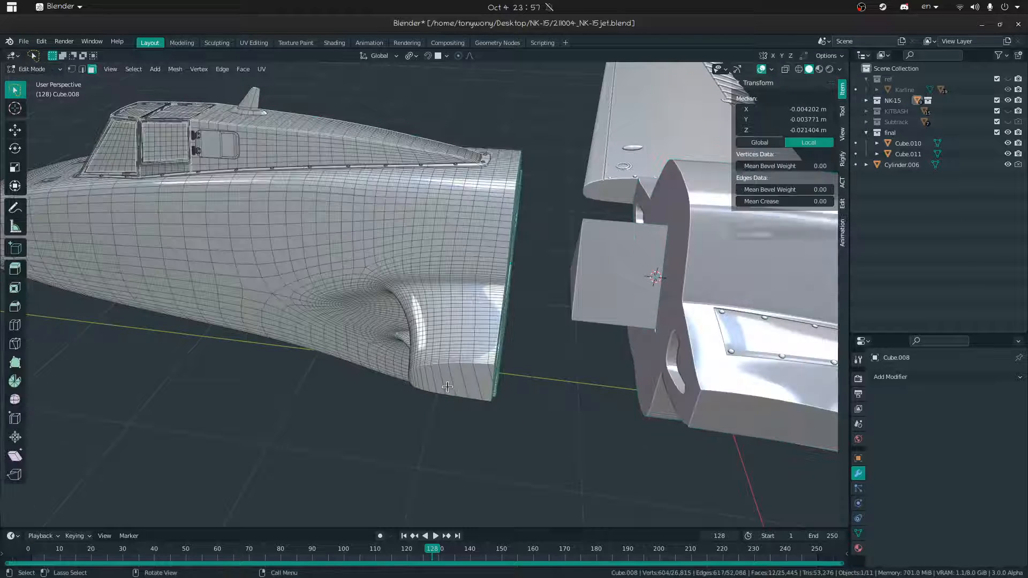
{"action": "key", "text": "Tab"}
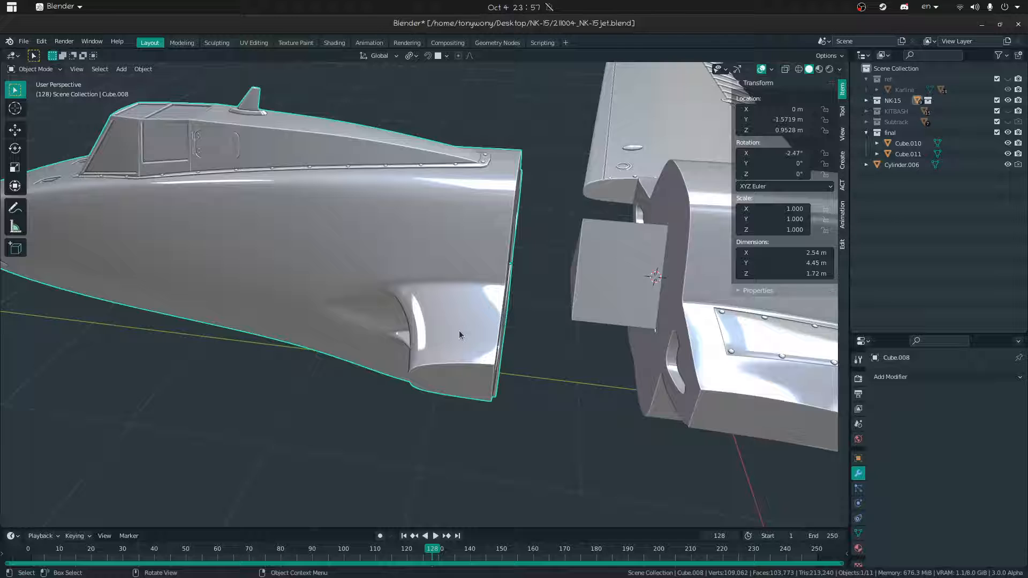
{"action": "right_click", "coordinate": [458, 329]}
{"action": "key", "text": "shift+s"}
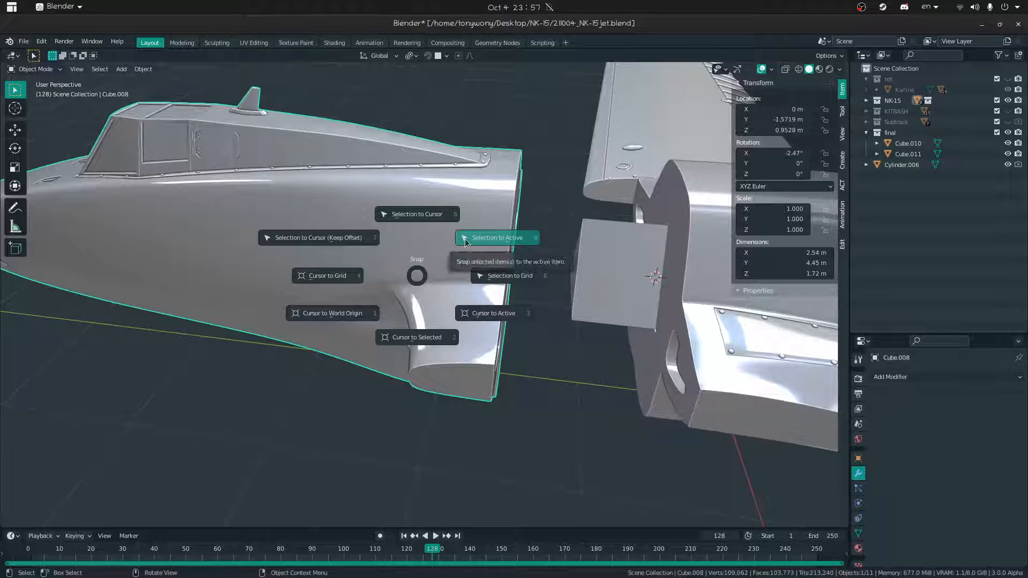
{"action": "left_click", "coordinate": [423, 212]}
{"action": "middle_click_drag", "start_coordinate": [448, 216], "coordinate": [479, 414]}
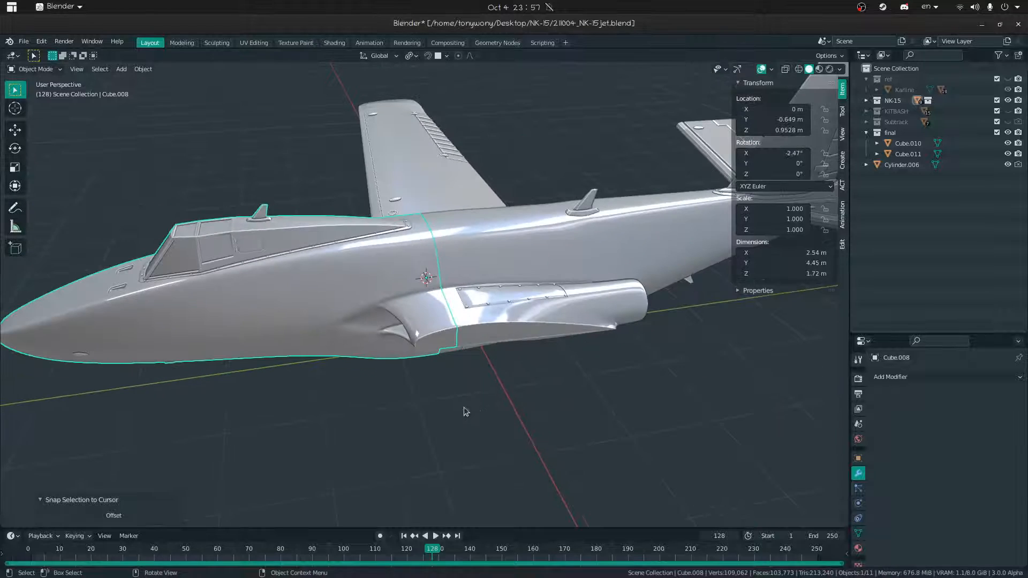
- Test-move the remaining main wing, cancel the move, and inspect the seam between nose section and fuselage around the engine intake
{"action": "left_click", "coordinate": [435, 338]}
{"action": "middle_click_drag", "start_coordinate": [435, 339], "coordinate": [272, 159]}
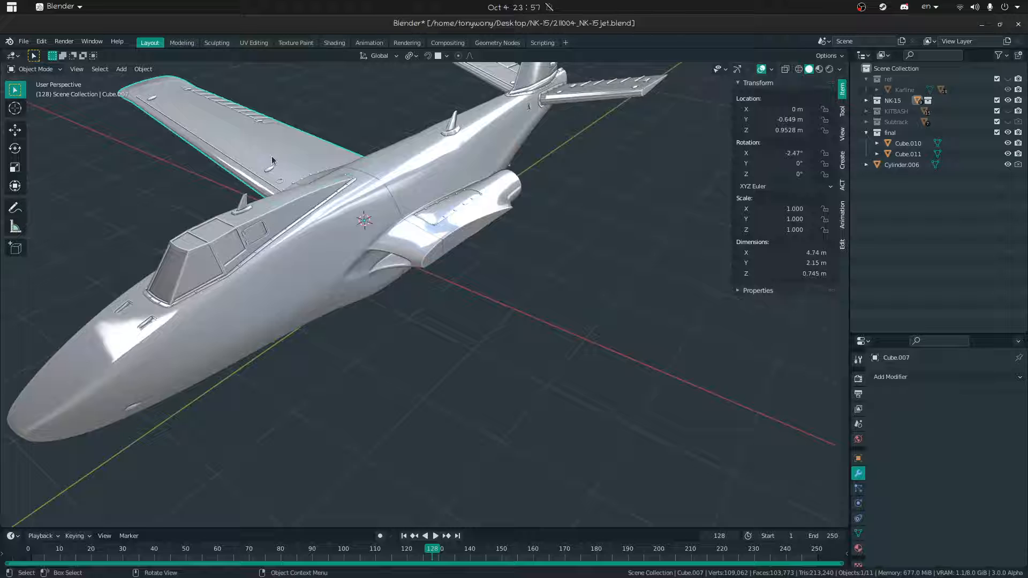
{"action": "key", "text": "g"}
{"action": "right_click", "coordinate": [394, 226]}
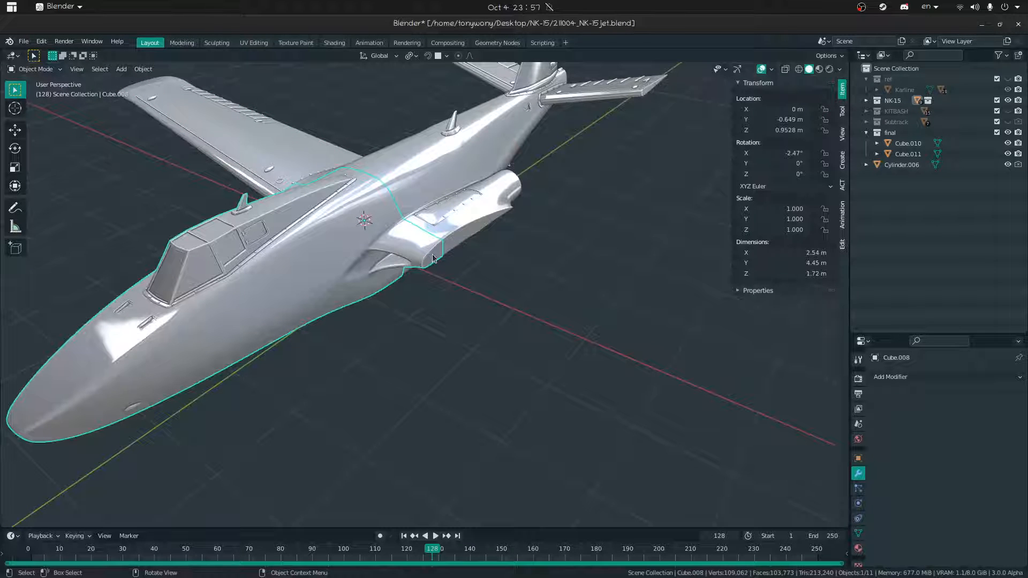
{"action": "middle_click_drag", "start_coordinate": [444, 239], "coordinate": [348, 197]}
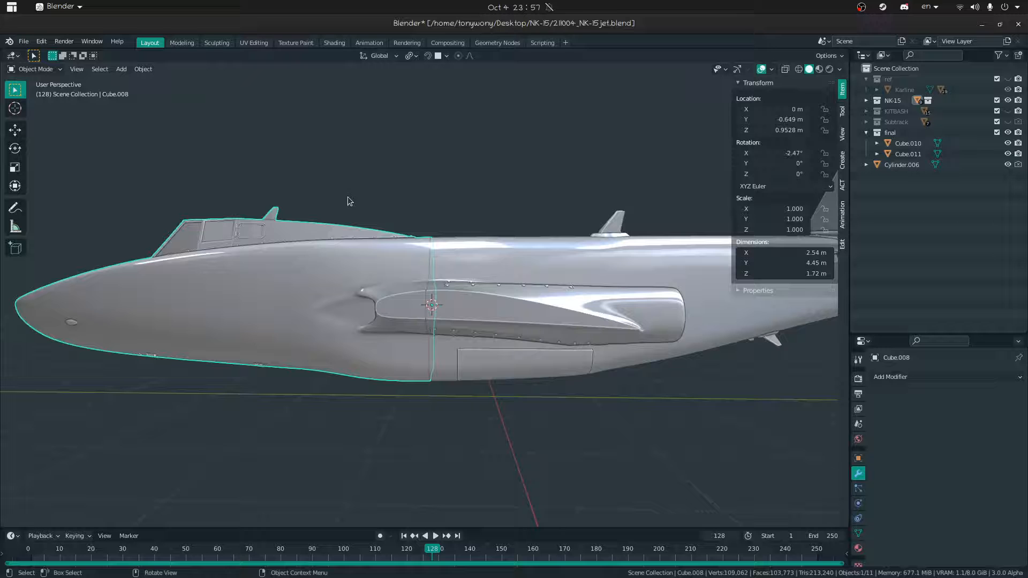
{"action": "key", "text": "shift+grave"}
{"action": "key", "text": "w"}
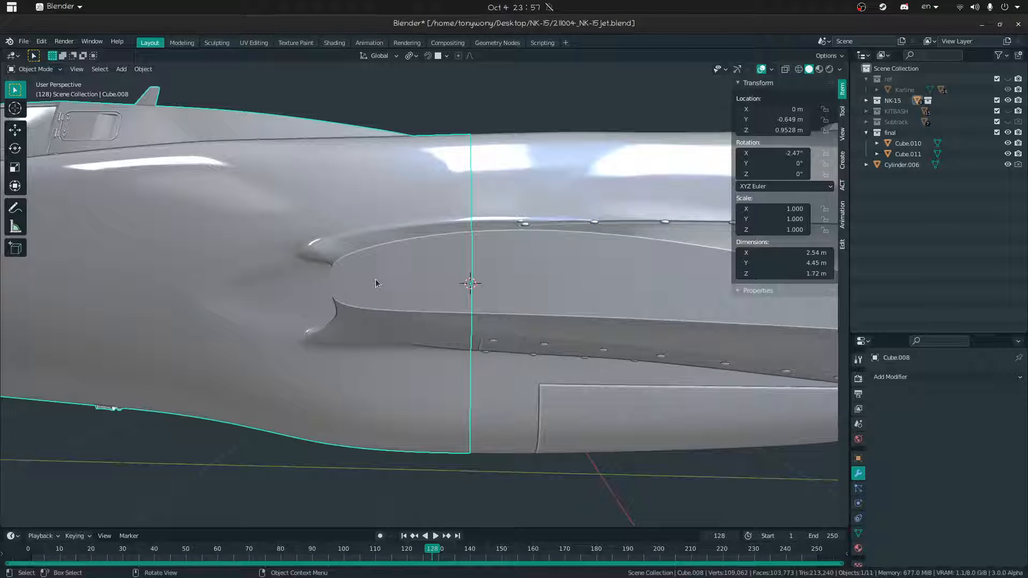
- Add a cube on the flat wing-root face of the nose section and scale its mesh down to about 0.105 m
{"action": "right_click", "coordinate": [384, 273], "text": "shift"}
{"action": "key", "text": "shift+a"}
{"action": "mouse_move", "coordinate": [399, 280]}
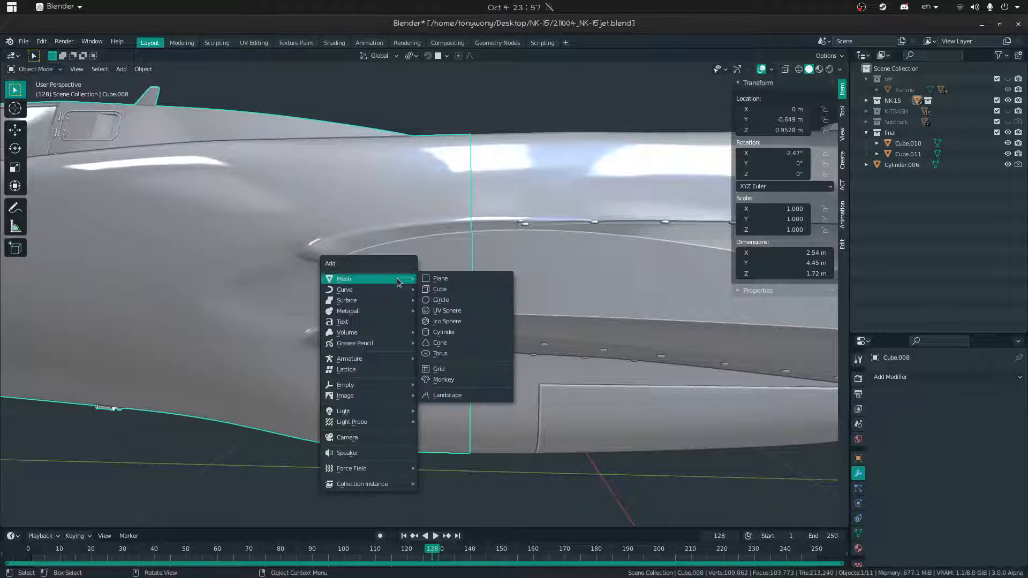
{"action": "left_click", "coordinate": [436, 283]}
{"action": "key", "text": "Tab"}
{"action": "key", "text": "s"}
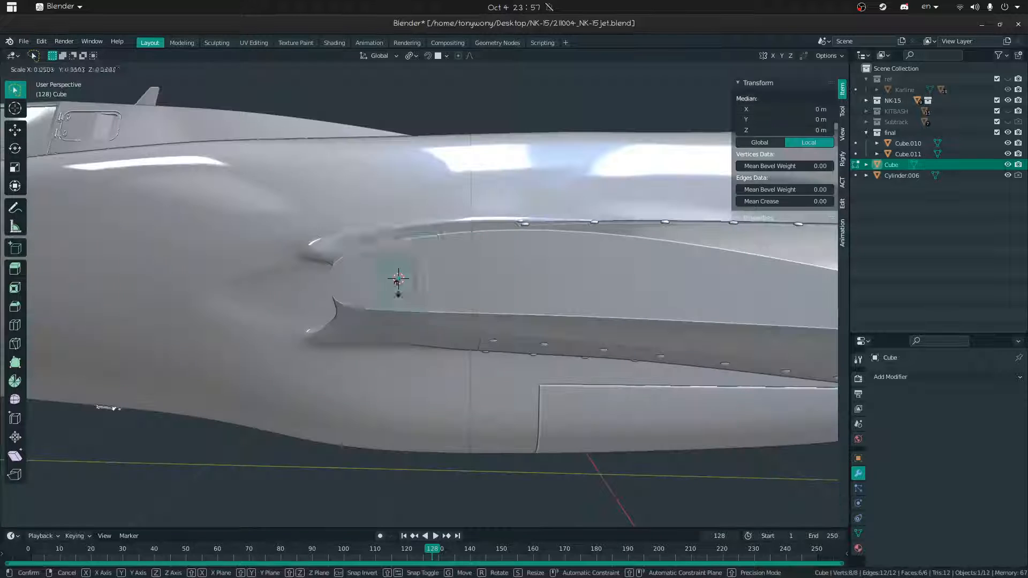
{"action": "left_click", "coordinate": [399, 279]}
- Move the inner face of the front block about 0.12 m along negative X into the fuselage
{"action": "middle_click_drag", "start_coordinate": [398, 279], "coordinate": [530, 295]}
{"action": "key", "text": "shift+grave"}
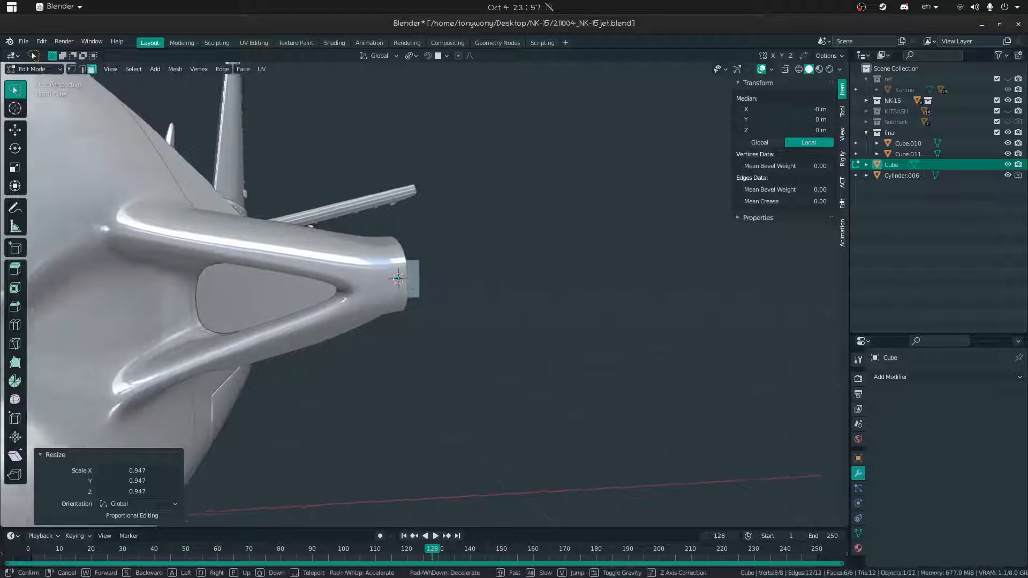
{"action": "key", "text": "w"}
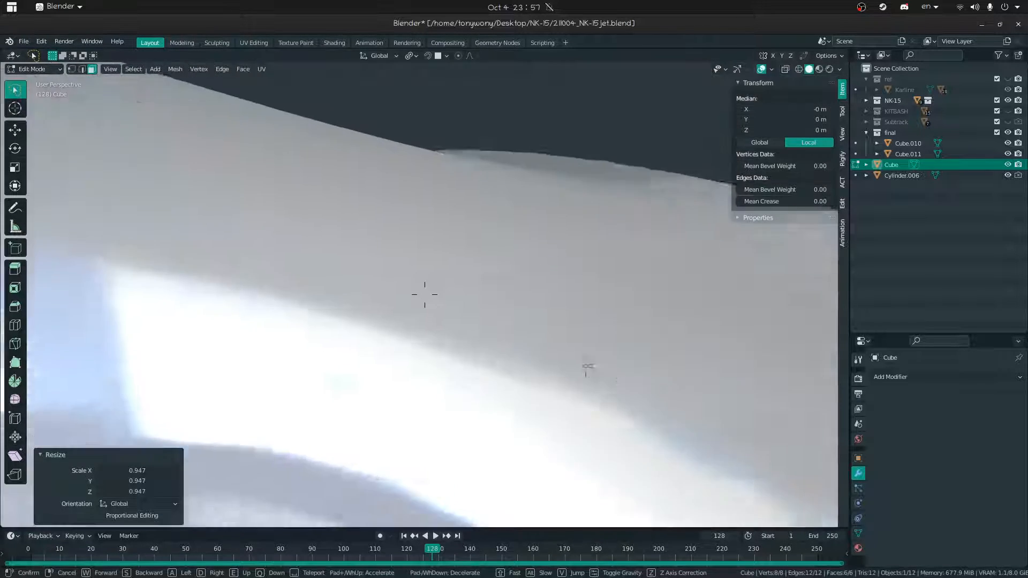
{"action": "left_click", "coordinate": [429, 298]}
{"action": "left_click", "coordinate": [489, 329]}
{"action": "key", "text": "g"}
{"action": "key", "text": "x"}
{"action": "left_click", "coordinate": [429, 357]}
- Pull the front block's inner face back about 0.036 m along positive X inside the hull
{"action": "key", "text": "shift+grave"}
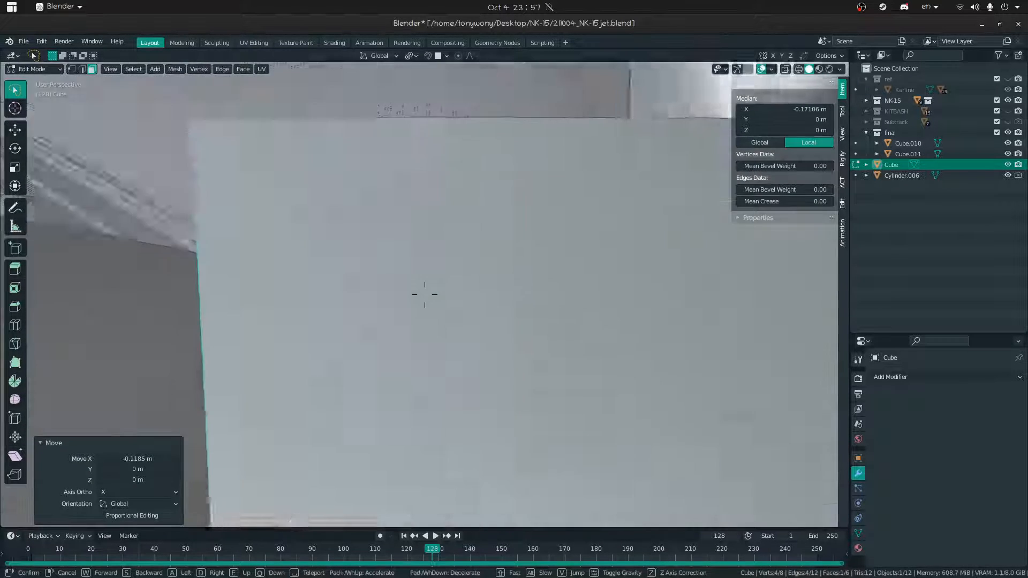
{"action": "left_click", "coordinate": [425, 294]}
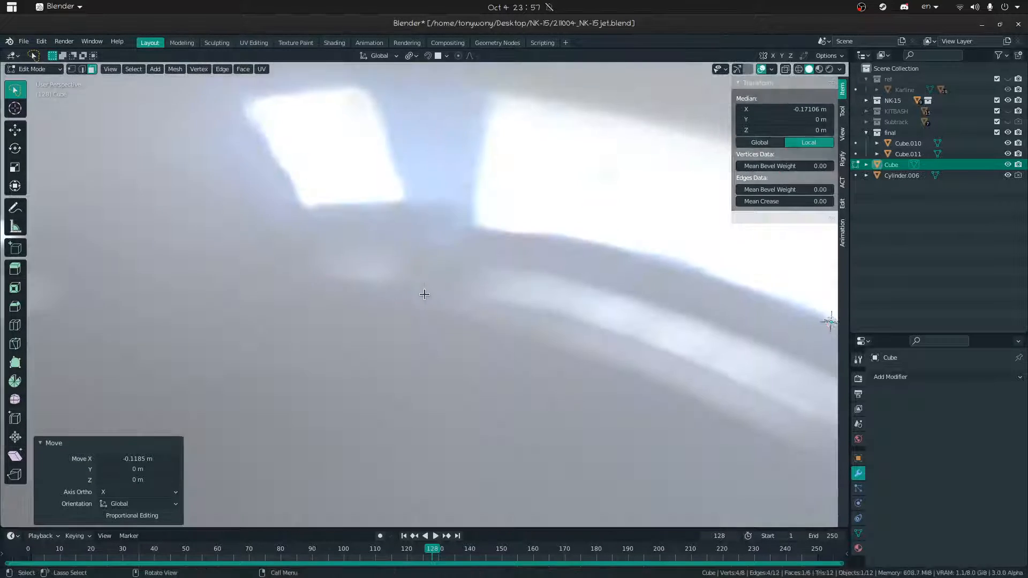
{"action": "key", "text": "shift+grave"}
{"action": "key", "text": "w"}
{"action": "left_click", "coordinate": [424, 294]}
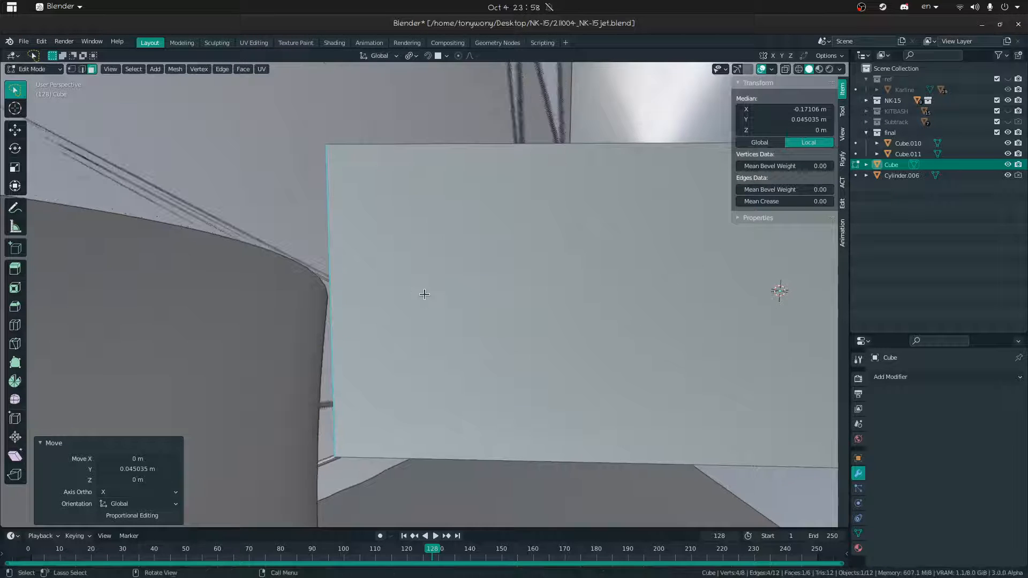
{"action": "key", "text": "ctrl+z"}
{"action": "key", "text": "x"}
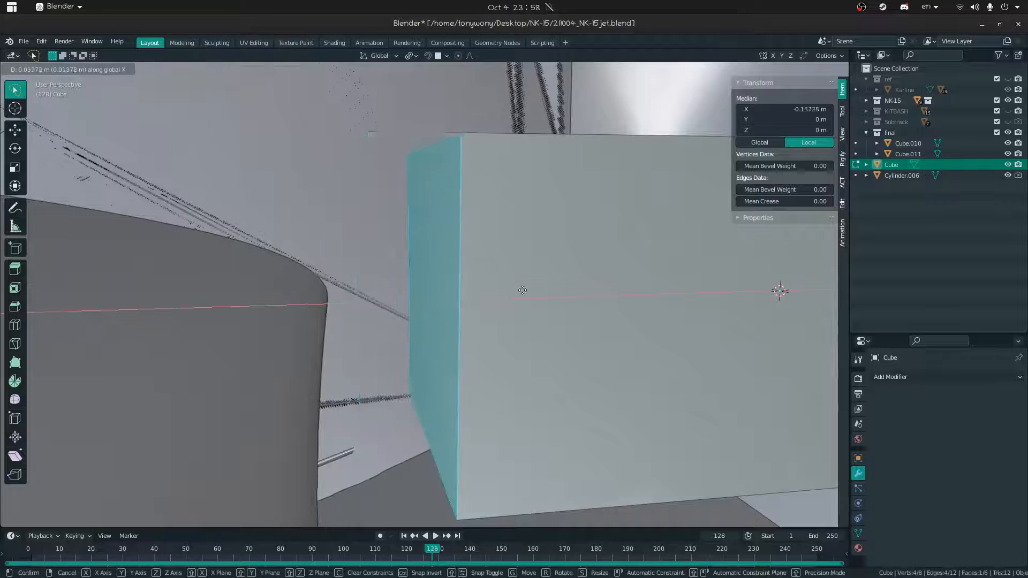
{"action": "left_click", "coordinate": [533, 290]}
- Shift the front block's outer face along X to make the block 0.214 m wide, and leave Edit Mode
{"action": "key", "text": "shift+grave"}
{"action": "key", "text": "s"}
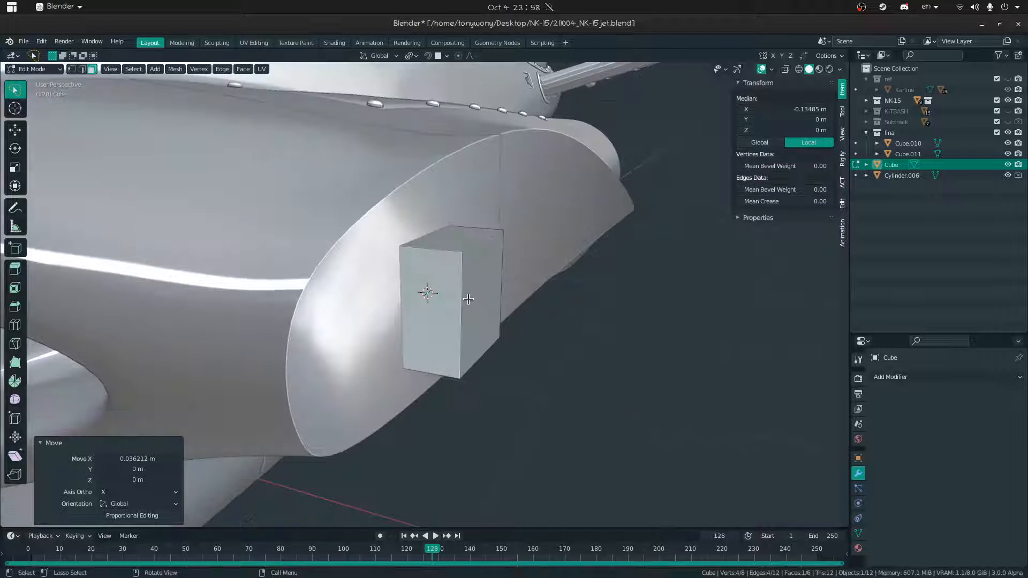
{"action": "left_click", "coordinate": [424, 294]}
{"action": "key", "text": "g"}
{"action": "key", "text": "y"}
{"action": "key", "text": "x"}
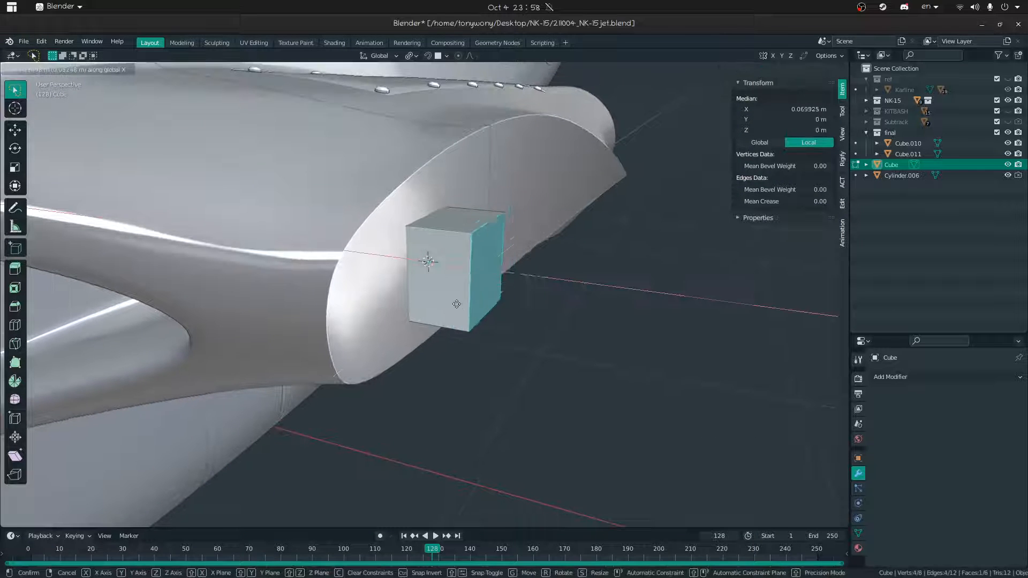
{"action": "left_click", "coordinate": [458, 296]}
{"action": "key", "text": "Tab"}
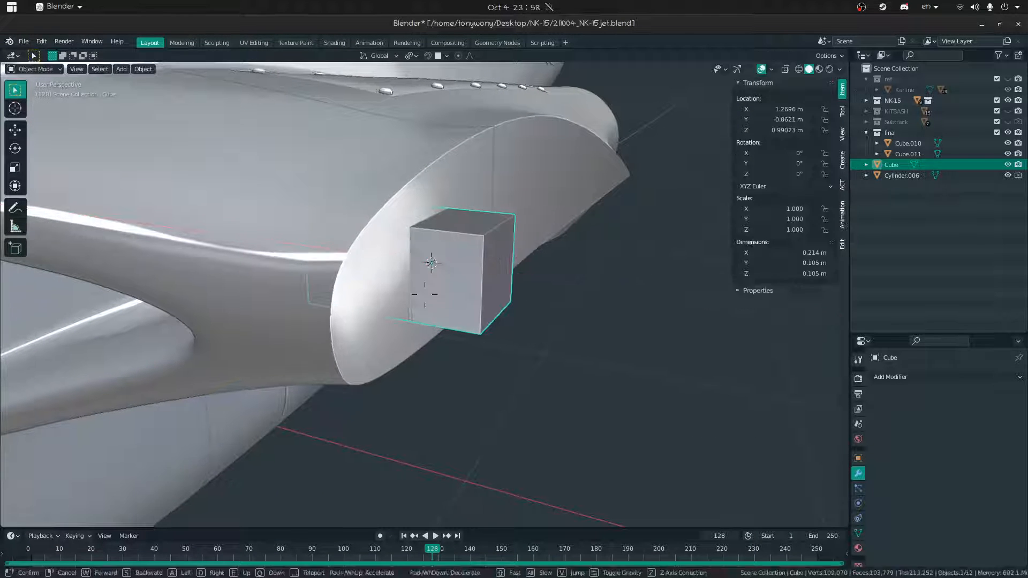
- Add a second cube at the 3D cursor on the flat wing-root face of the rear fuselage
{"action": "key", "text": "shift+grave"}
{"action": "left_click", "coordinate": [423, 301]}
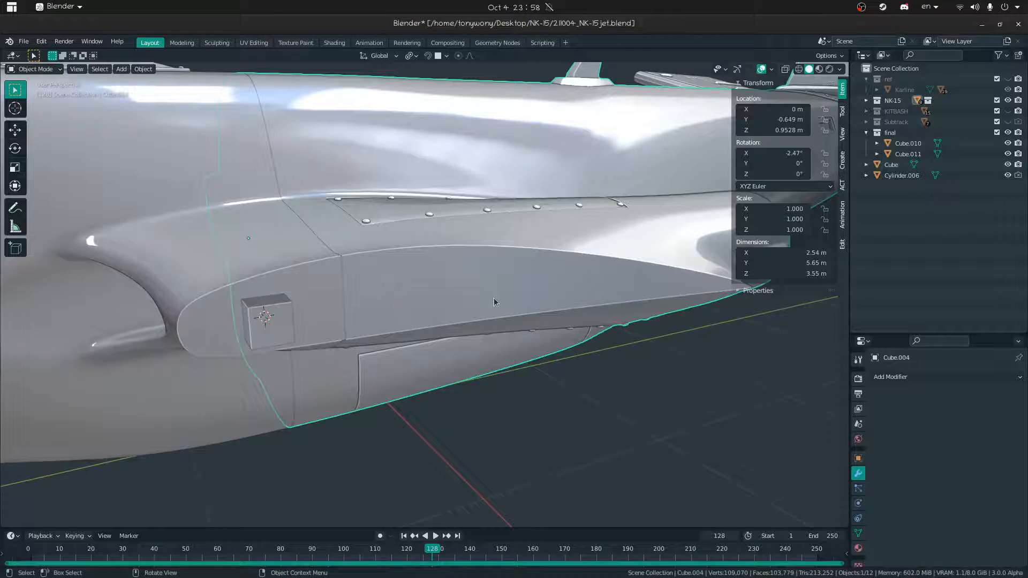
{"action": "middle_click_drag", "start_coordinate": [493, 297], "coordinate": [469, 293]}
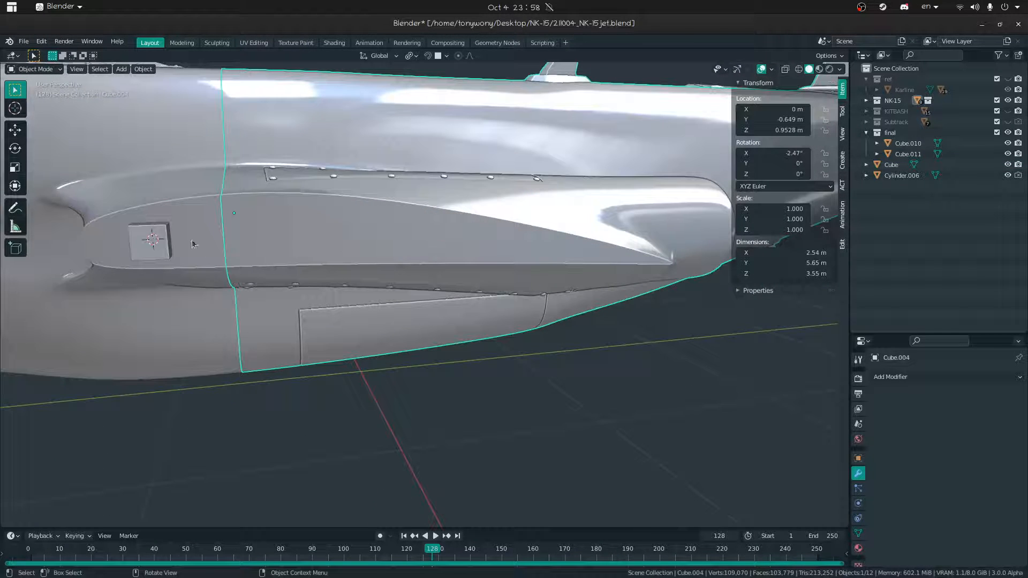
{"action": "middle_click_drag", "start_coordinate": [257, 238], "coordinate": [426, 298]}
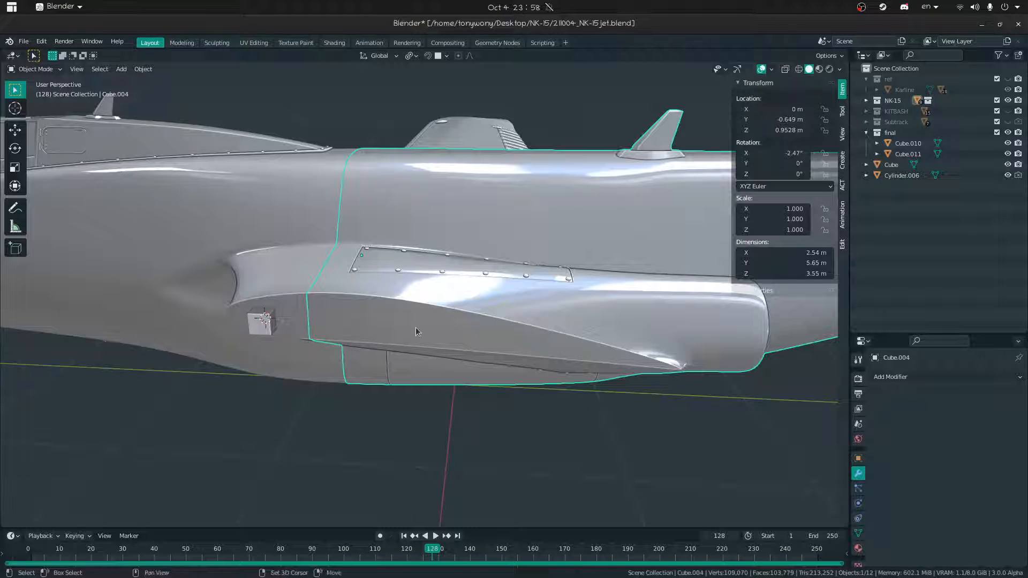
{"action": "key", "text": "shift+a"}
{"action": "mouse_move", "coordinate": [415, 326]}
{"action": "left_click", "coordinate": [462, 337]}
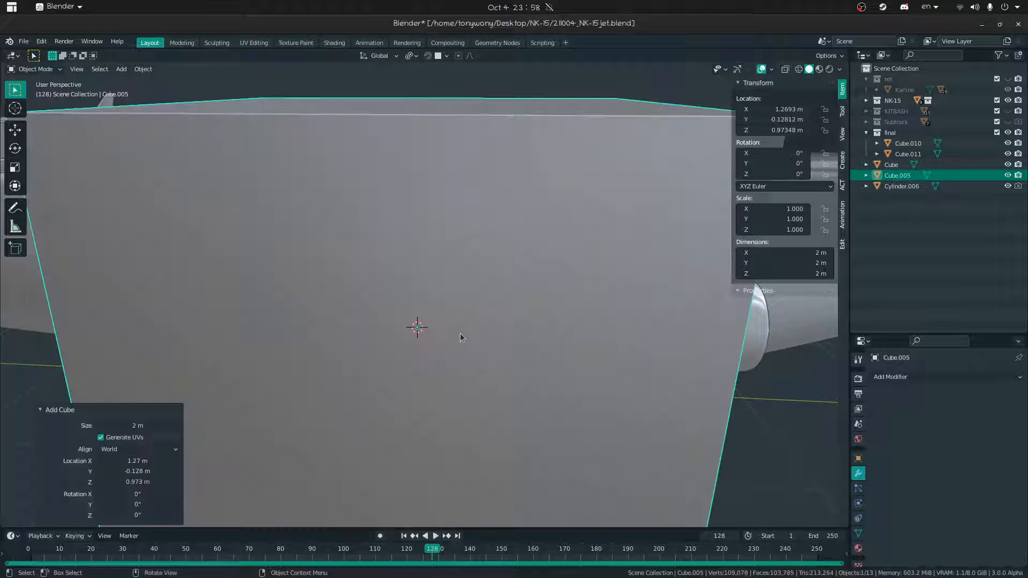
- Scale the second cube's mesh down by 0.079 and again by 0.772 to fit within the wing-root face
{"action": "key", "text": "Tab"}
{"action": "key", "text": "s"}
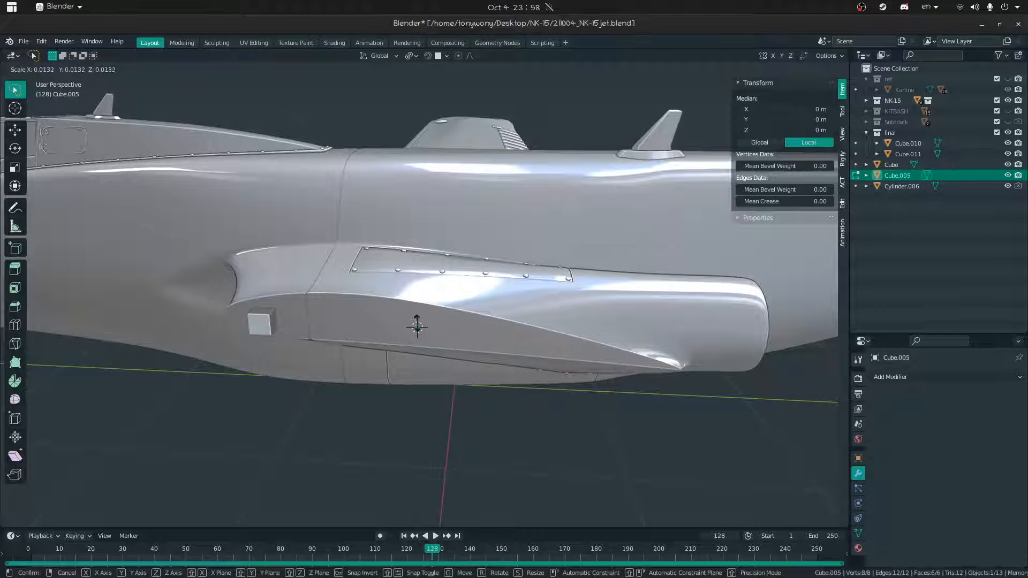
{"action": "right_click", "coordinate": [426, 322]}
{"action": "key", "text": "s"}
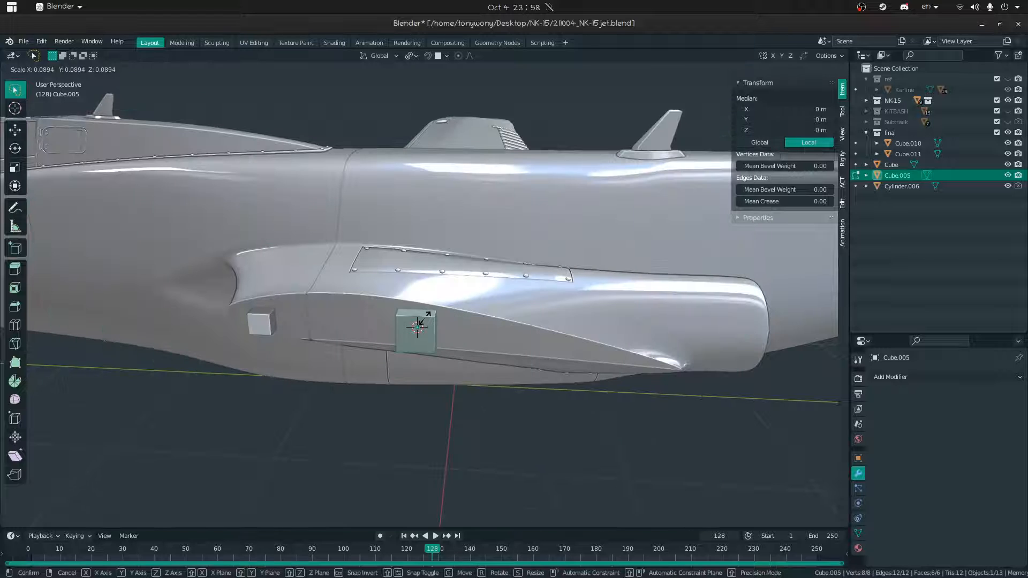
{"action": "left_click", "coordinate": [418, 323]}
{"action": "scroll", "coordinate": [423, 316], "scroll_direction": "up", "scroll_amount": 5}
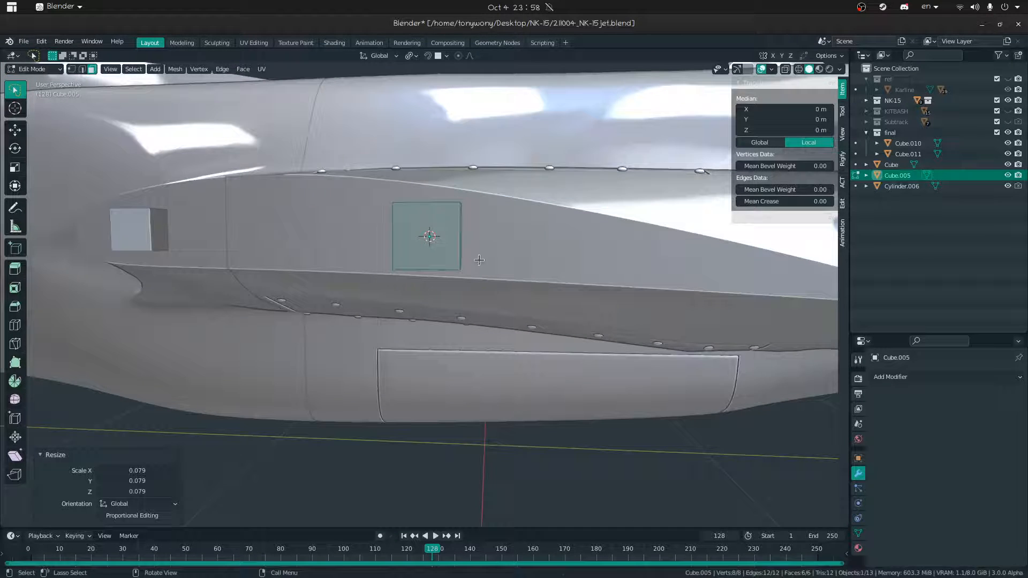
{"action": "key", "text": "s"}
{"action": "left_click", "coordinate": [509, 230]}
- Stretch the rear block along Y to 0.434 m long and pull its outer face slightly outward along X
{"action": "key", "text": "s"}
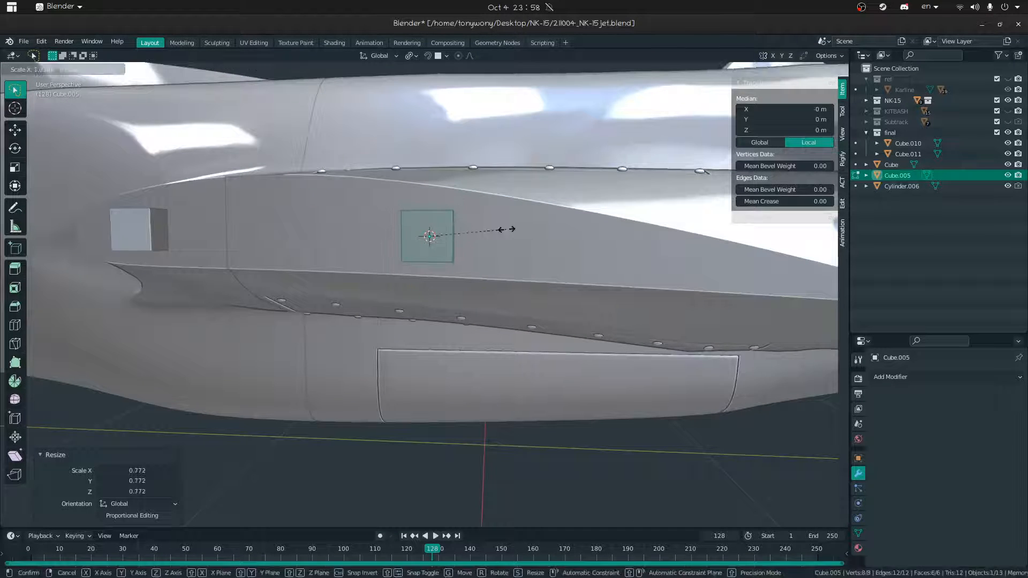
{"action": "key", "text": "x"}
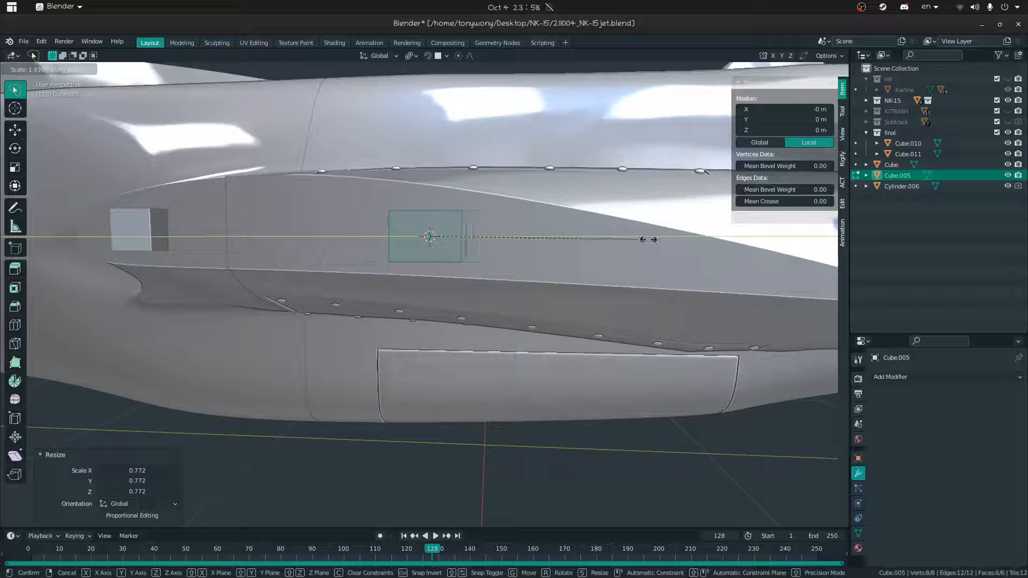
{"action": "left_click", "coordinate": [88, 240]}
{"action": "middle_click_drag", "start_coordinate": [89, 240], "coordinate": [407, 267]}
{"action": "left_click", "coordinate": [407, 267]}
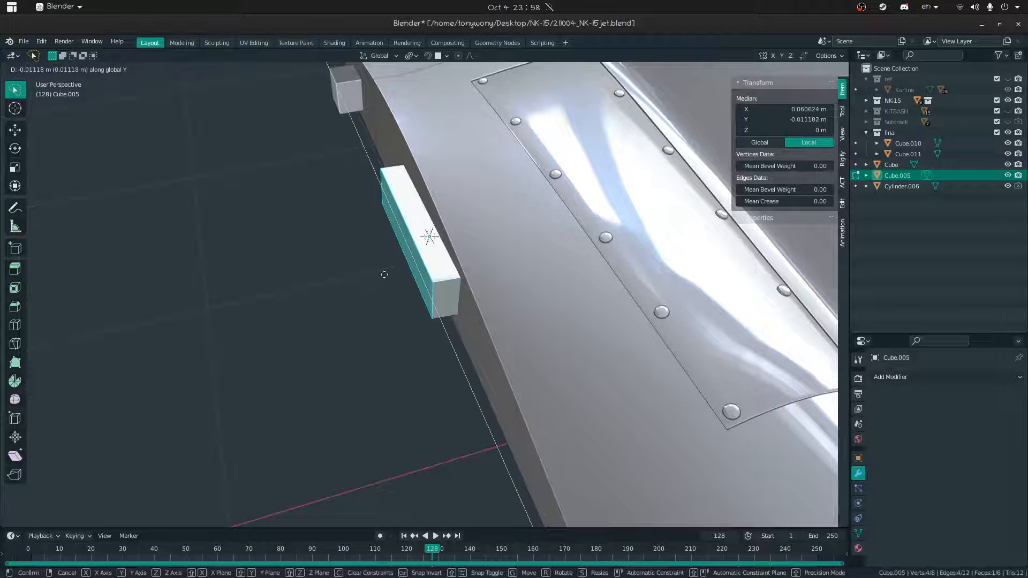
{"action": "left_click", "coordinate": [397, 261]}
- Raise the whole rear block about 0.02 m along Z and lift its front end face further
{"action": "middle_click_drag", "start_coordinate": [395, 259], "coordinate": [373, 234]}
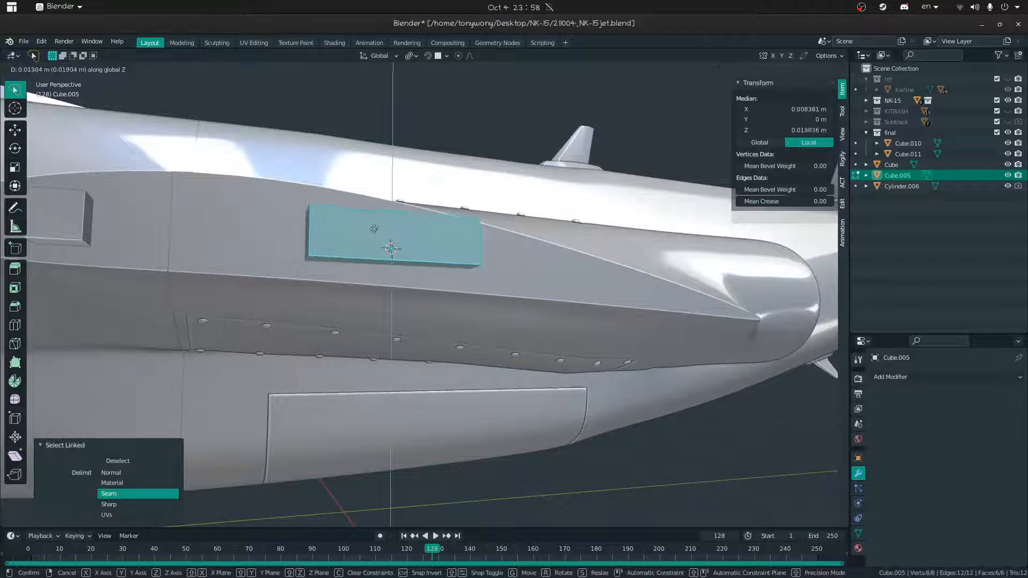
{"action": "left_click", "coordinate": [366, 236]}
{"action": "middle_click_drag", "start_coordinate": [367, 235], "coordinate": [468, 228]}
{"action": "left_click", "coordinate": [340, 240]}
{"action": "key", "text": "g"}
{"action": "key", "text": "z"}
{"action": "left_click", "coordinate": [341, 227]}
- Slant the rear block along the wing root by lowering its rear end face and its front end face by about 0.023 m
{"action": "middle_click_drag", "start_coordinate": [341, 227], "coordinate": [367, 234]}
{"action": "left_click", "coordinate": [505, 241]}
{"action": "key", "text": "g"}
{"action": "key", "text": "z"}
{"action": "left_click", "coordinate": [510, 244]}
{"action": "left_click", "coordinate": [293, 218]}
{"action": "key", "text": "g"}
{"action": "key", "text": "z"}
{"action": "left_click", "coordinate": [294, 233]}
- Move the rear block's inner face about 0.038 m along negative X, deeper into the fuselage
{"action": "key", "text": "shift+grave"}
{"action": "key", "text": "w"}
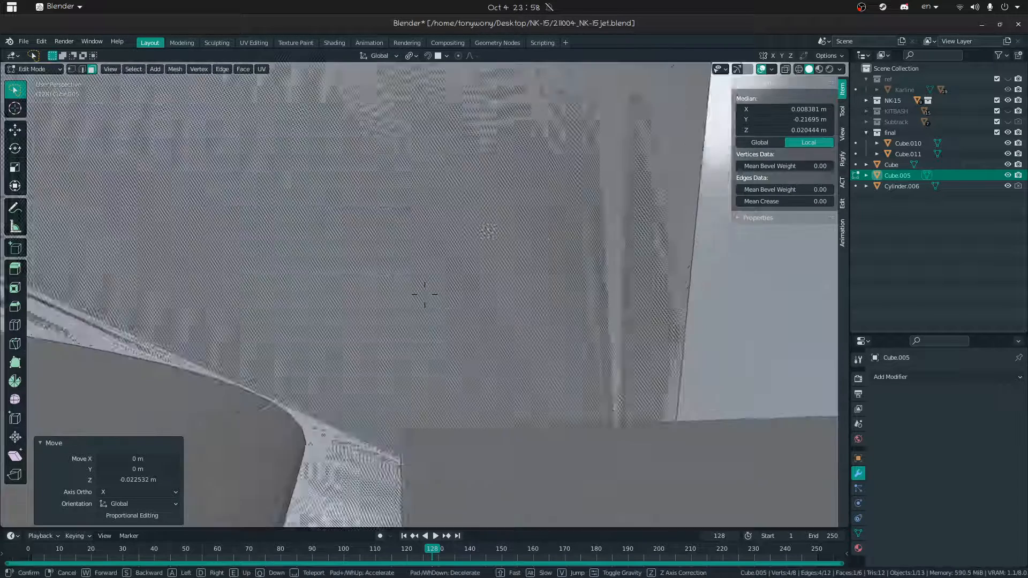
{"action": "left_click", "coordinate": [425, 294]}
{"action": "left_click", "coordinate": [468, 238]}
{"action": "key", "text": "g"}
{"action": "key", "text": "x"}
{"action": "left_click", "coordinate": [414, 236]}
- Examine how the rear block sits inside and outside the fuselage, and leave Edit Mode
{"action": "key", "text": "shift+grave"}
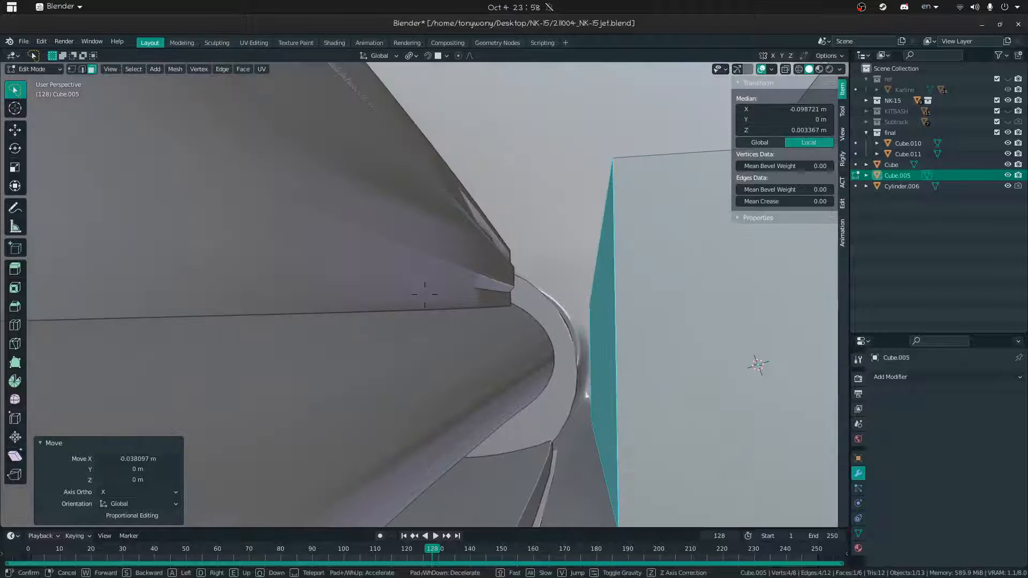
{"action": "key", "text": "s"}
{"action": "left_click", "coordinate": [424, 293]}
{"action": "middle_click_drag", "start_coordinate": [225, 343], "coordinate": [476, 324]}
{"action": "key", "text": "alt+a"}
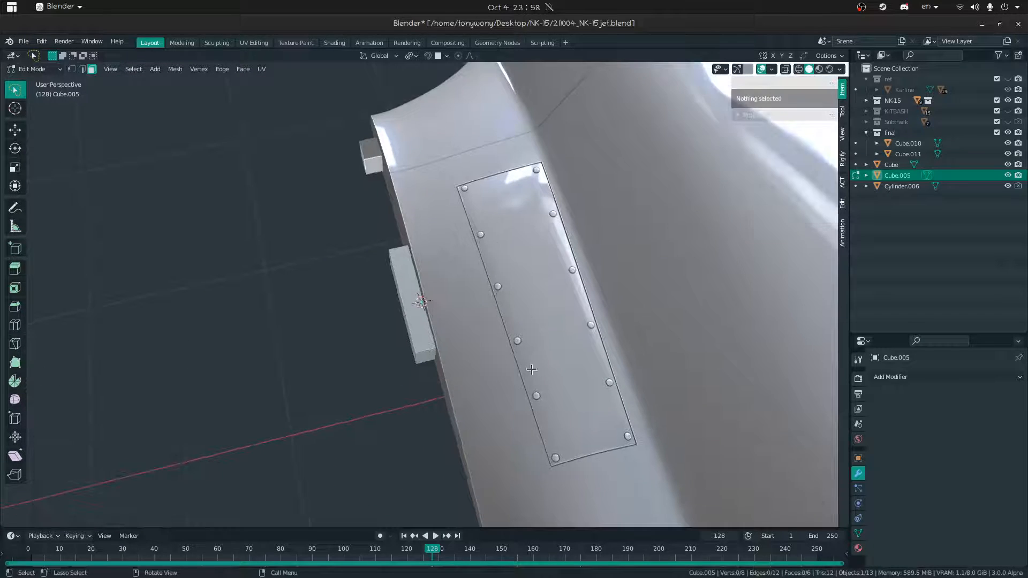
{"action": "key", "text": "shift+grave"}
{"action": "key", "text": "w"}
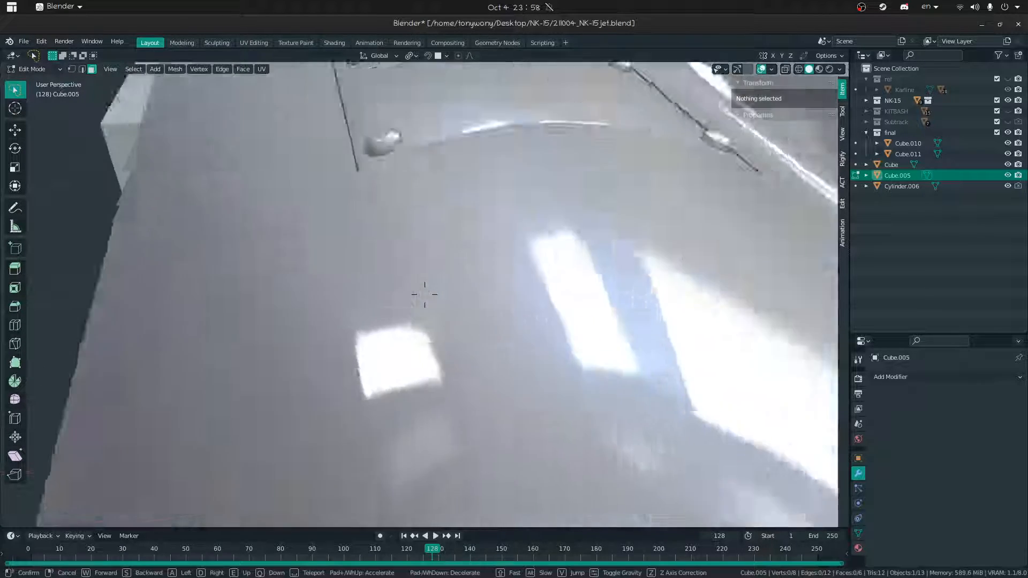
{"action": "key", "text": "w"}
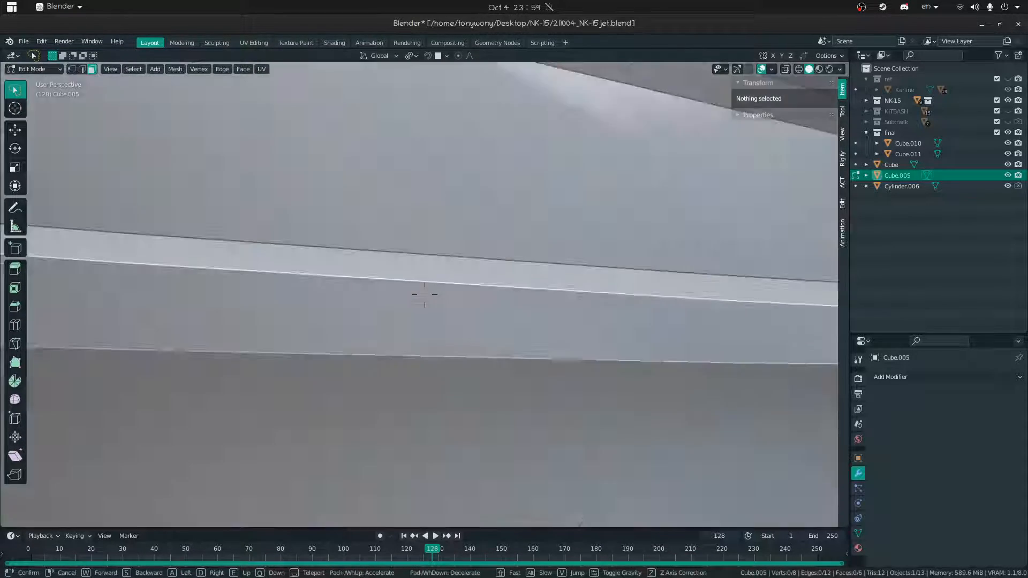
{"action": "key", "text": "s"}
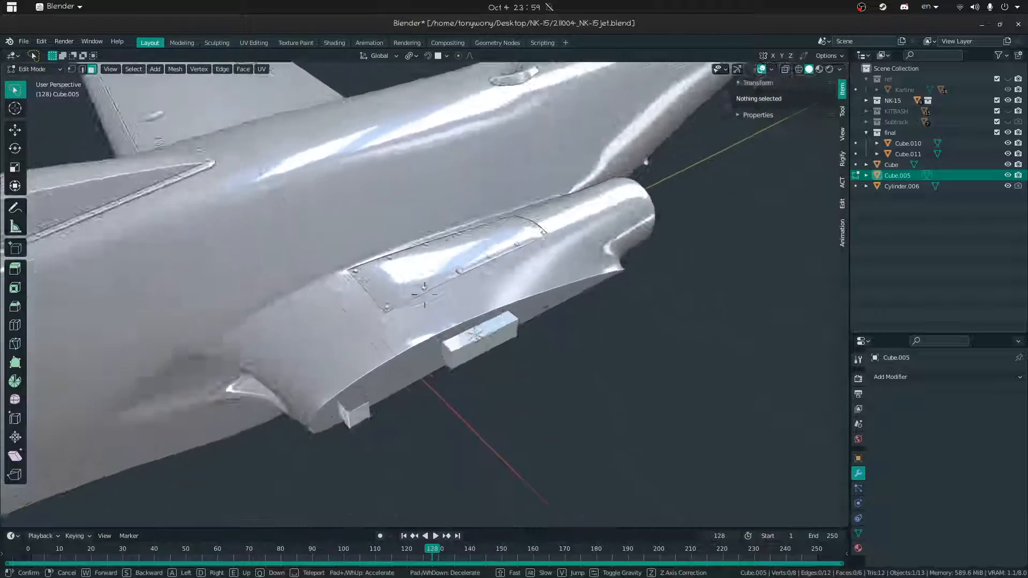
{"action": "left_click", "coordinate": [424, 294]}
{"action": "left_click", "coordinate": [463, 333]}
{"action": "left_click", "coordinate": [537, 347]}
{"action": "middle_click_drag", "start_coordinate": [537, 346], "coordinate": [470, 258]}
{"action": "key", "text": "Tab"}
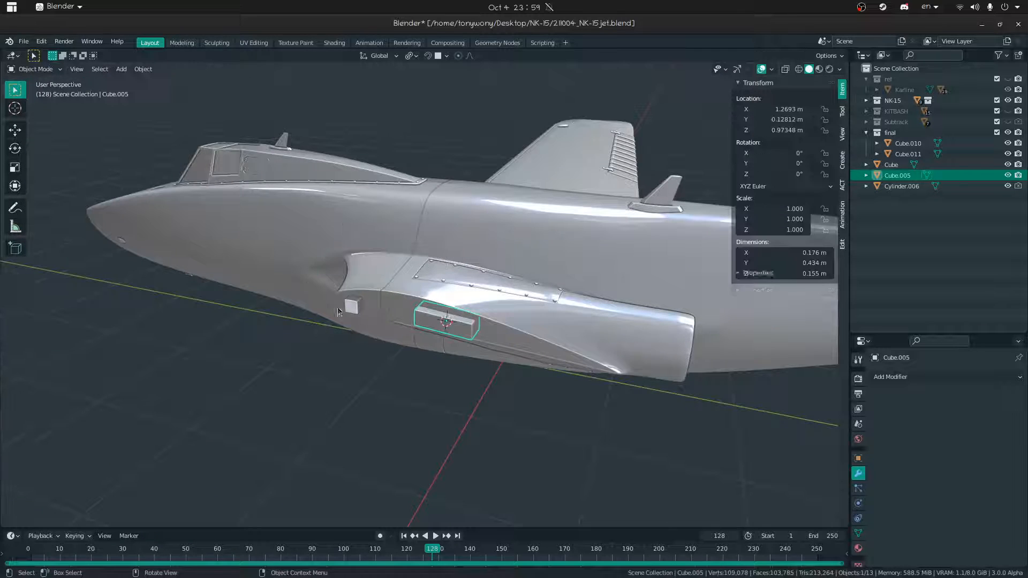
- Add a Mirror modifier on the X axis to the long rear block
{"action": "middle_click_drag", "start_coordinate": [388, 333], "coordinate": [359, 300]}
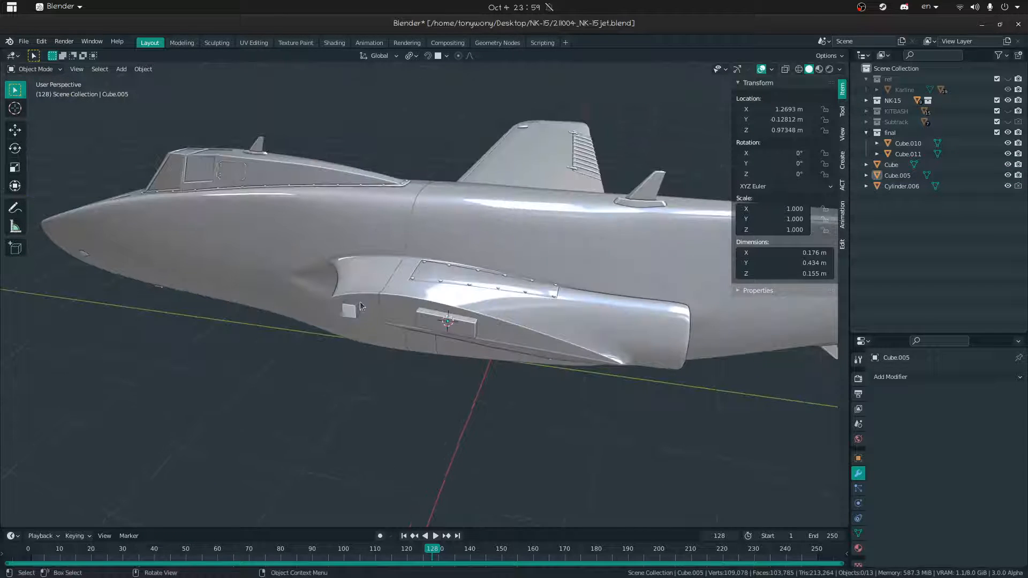
{"action": "left_click", "coordinate": [350, 307]}
{"action": "left_click", "coordinate": [459, 320]}
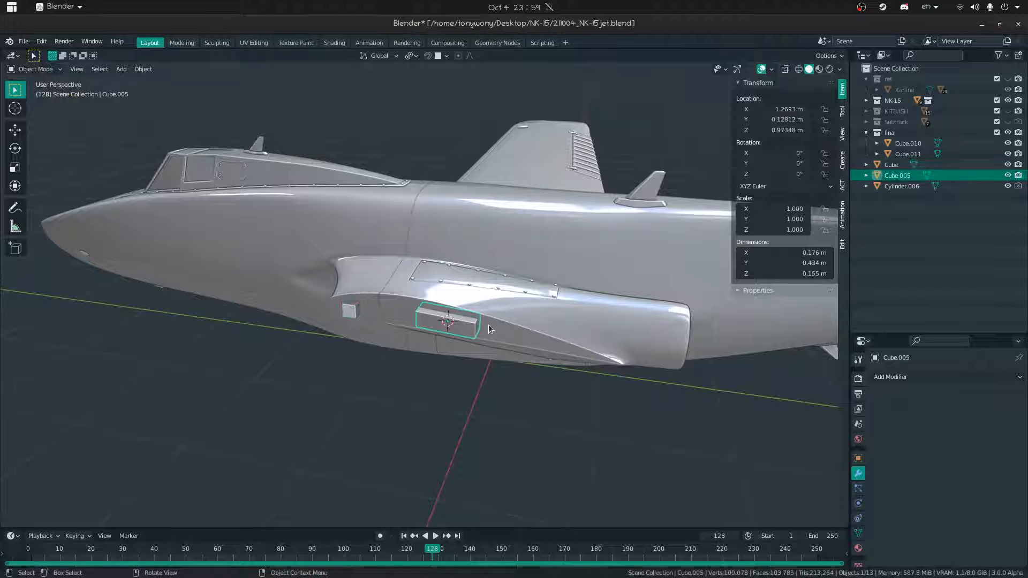
{"action": "left_click", "coordinate": [930, 377]}
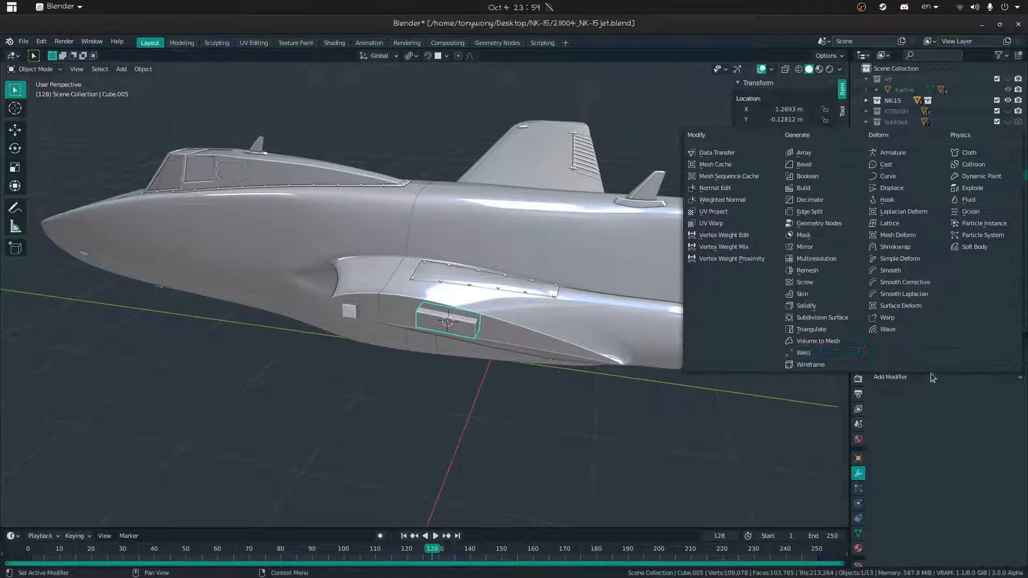
{"action": "left_click", "coordinate": [815, 248]}
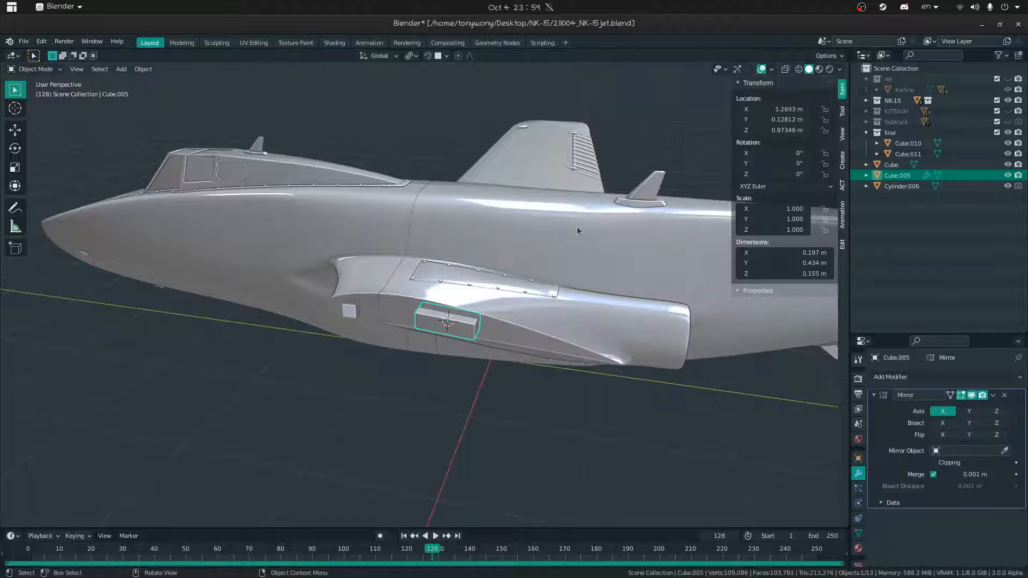
- Hide the main wing on the far side of the fuselage and reselect the long rear block
{"action": "left_click", "coordinate": [565, 165]}
{"action": "key", "text": "h"}
{"action": "middle_click_drag", "start_coordinate": [521, 162], "coordinate": [821, 417]}
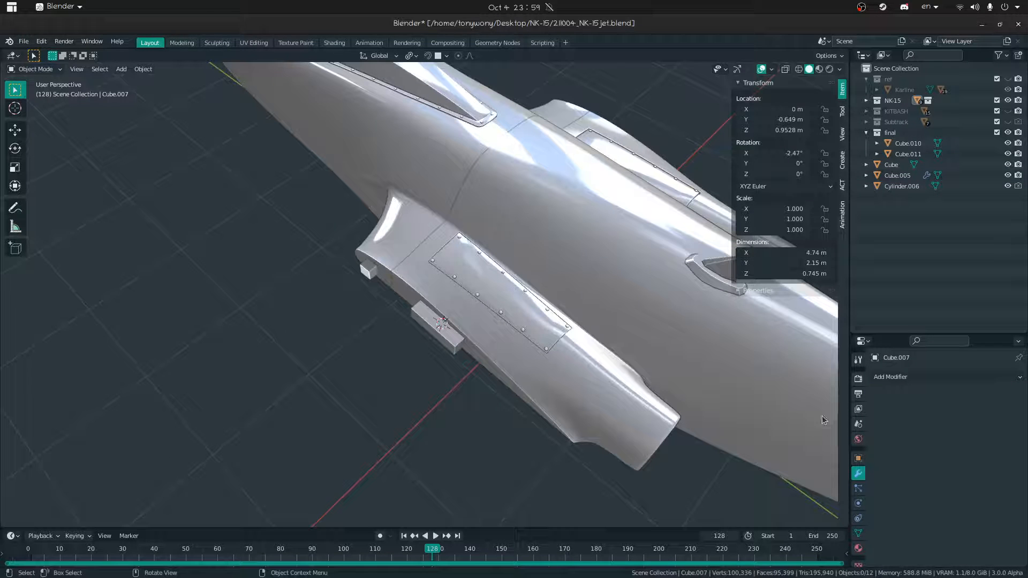
{"action": "left_click", "coordinate": [443, 336]}
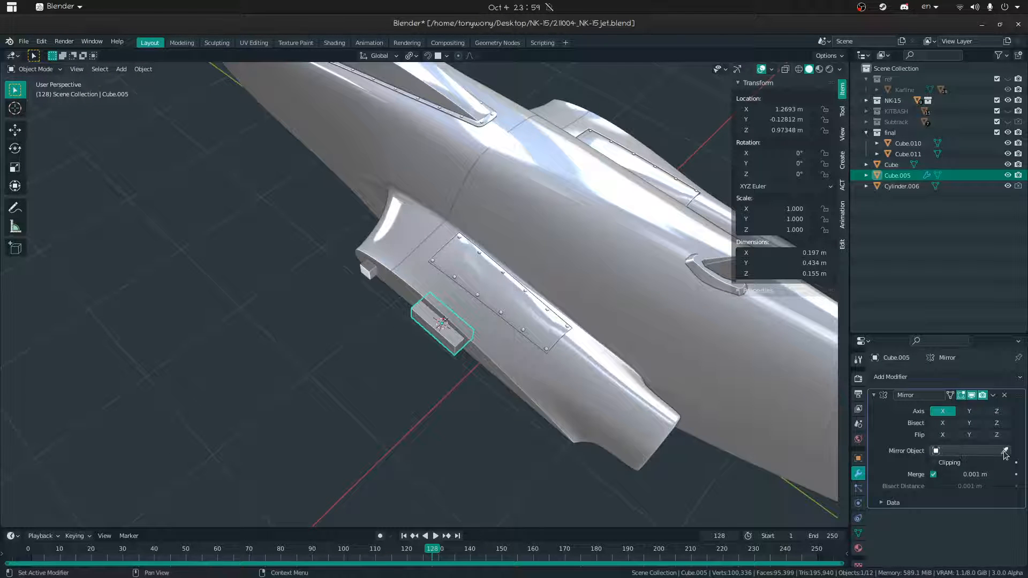
- Set the rear fuselage as the rear block's mirror object, and enter Edit Mode on the block
{"action": "left_click", "coordinate": [503, 218]}
{"action": "middle_click_drag", "start_coordinate": [503, 218], "coordinate": [618, 222]}
{"action": "middle_click_drag", "start_coordinate": [496, 294], "coordinate": [530, 305]}
{"action": "key", "text": "shift+grave"}
{"action": "left_click", "coordinate": [425, 293]}
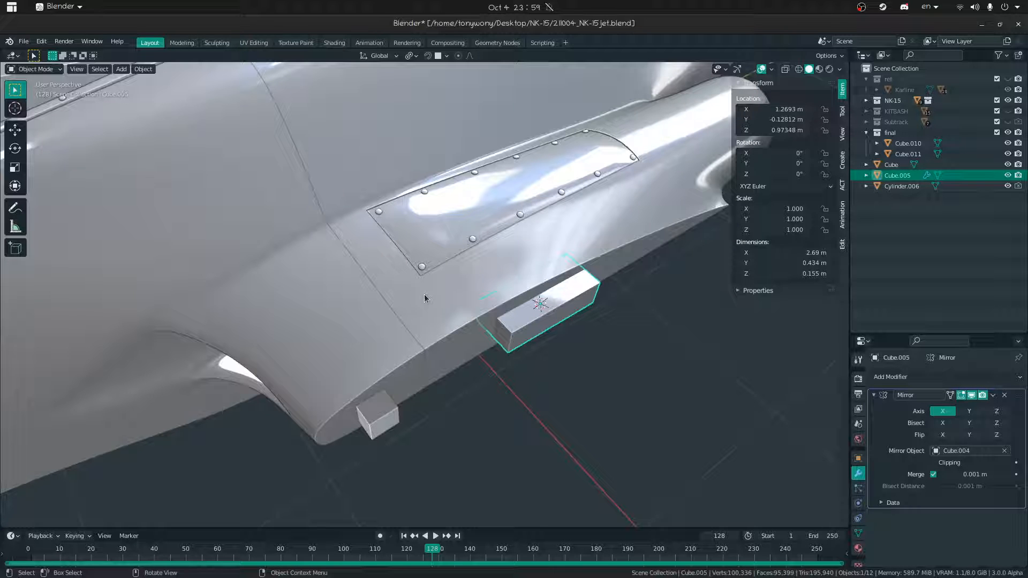
{"action": "middle_click_drag", "start_coordinate": [441, 353], "coordinate": [440, 365]}
{"action": "key", "text": "ctrl+Tab"}
{"action": "key", "text": "Tab"}
- Try to slide the rear block's two outer end edges inward along its length, and undo the slides
{"action": "left_click", "coordinate": [492, 360]}
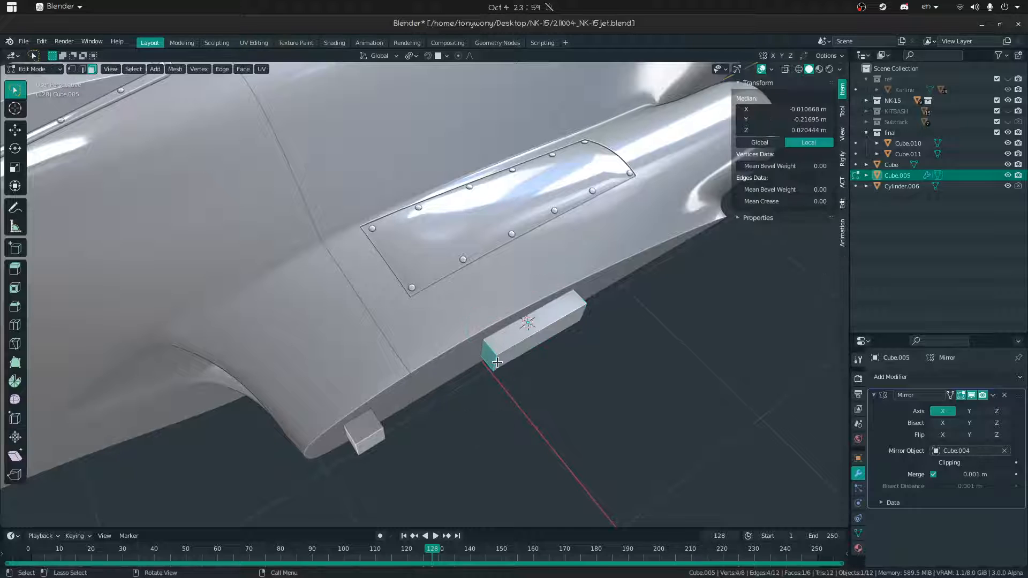
{"action": "key", "text": "g"}
{"action": "key", "text": "g"}
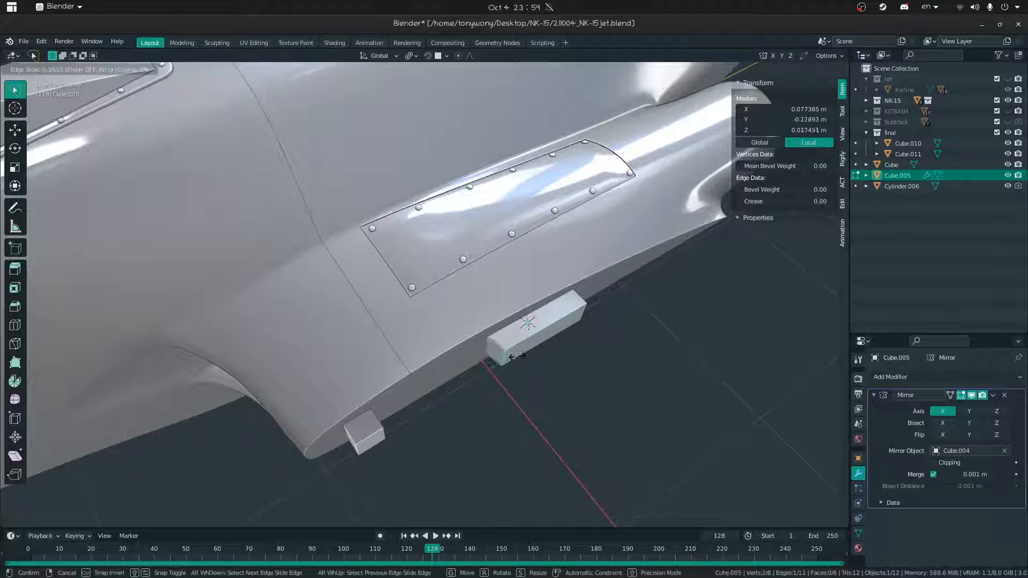
{"action": "left_click", "coordinate": [529, 346]}
{"action": "left_click", "coordinate": [575, 316]}
{"action": "key", "text": "g"}
{"action": "key", "text": "g"}
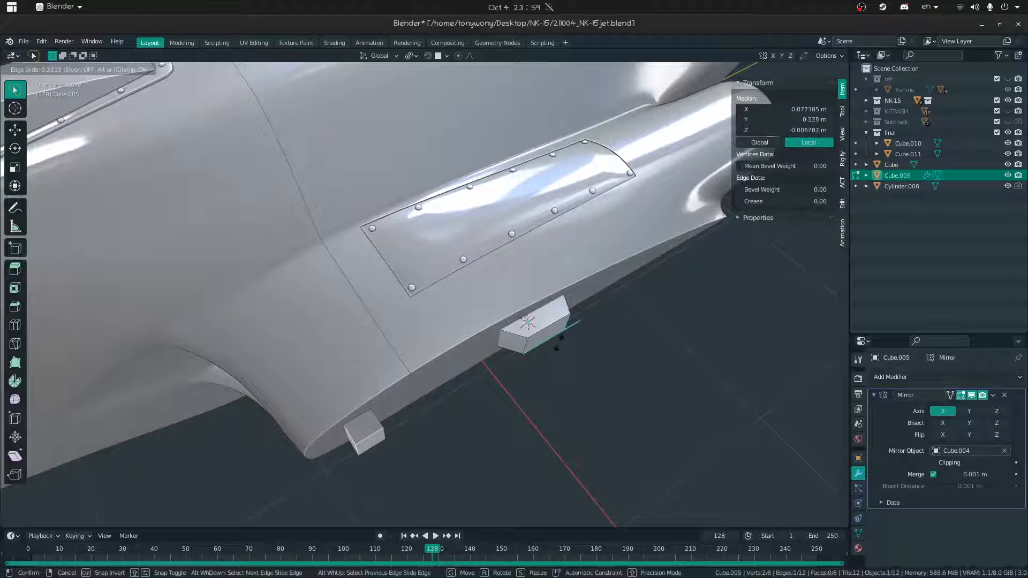
{"action": "left_click", "coordinate": [559, 343]}
{"action": "middle_click_drag", "start_coordinate": [559, 343], "coordinate": [536, 346]}
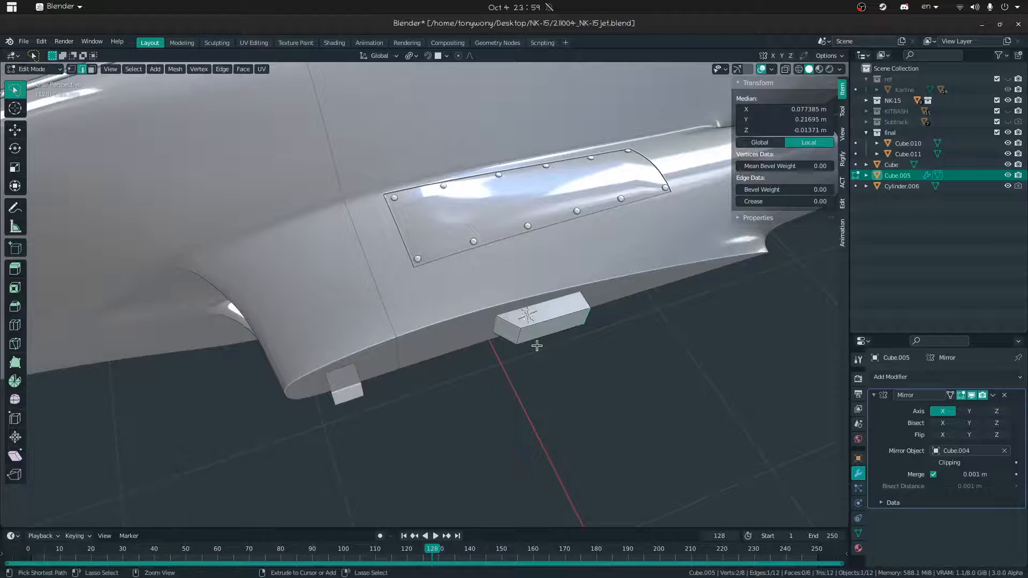
- Edge-slide the rear block's front and rear outer edges inward to taper it into a trapezoid, and leave Edit Mode
{"action": "key", "text": "g"}
{"action": "key", "text": "g"}
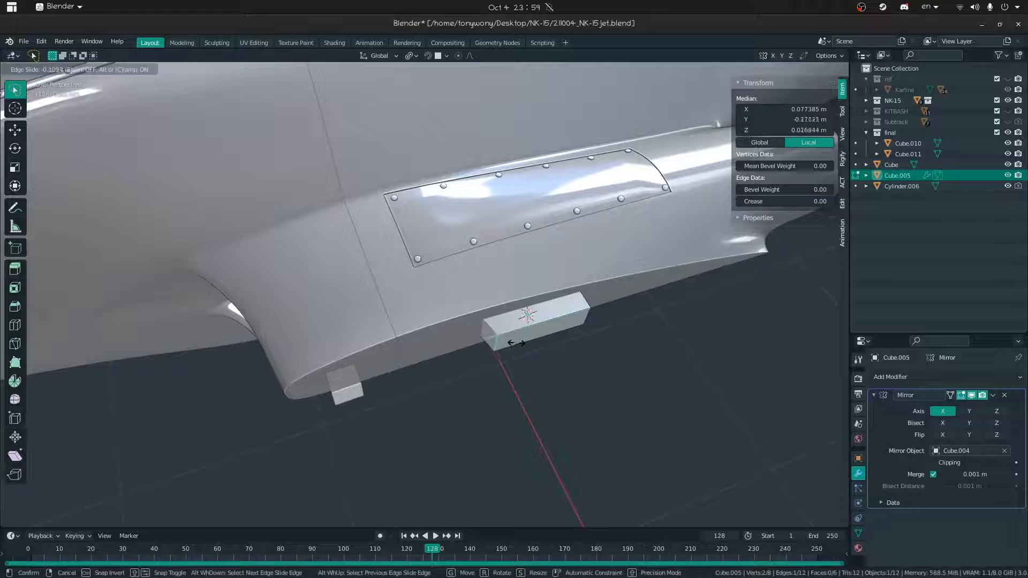
{"action": "left_click", "coordinate": [527, 331]}
{"action": "left_click", "coordinate": [584, 319]}
{"action": "key", "text": "g"}
{"action": "key", "text": "g"}
{"action": "left_click", "coordinate": [566, 323]}
{"action": "middle_click_drag", "start_coordinate": [421, 358], "coordinate": [409, 334]}
{"action": "left_click", "coordinate": [357, 370]}
{"action": "key", "text": "Tab"}
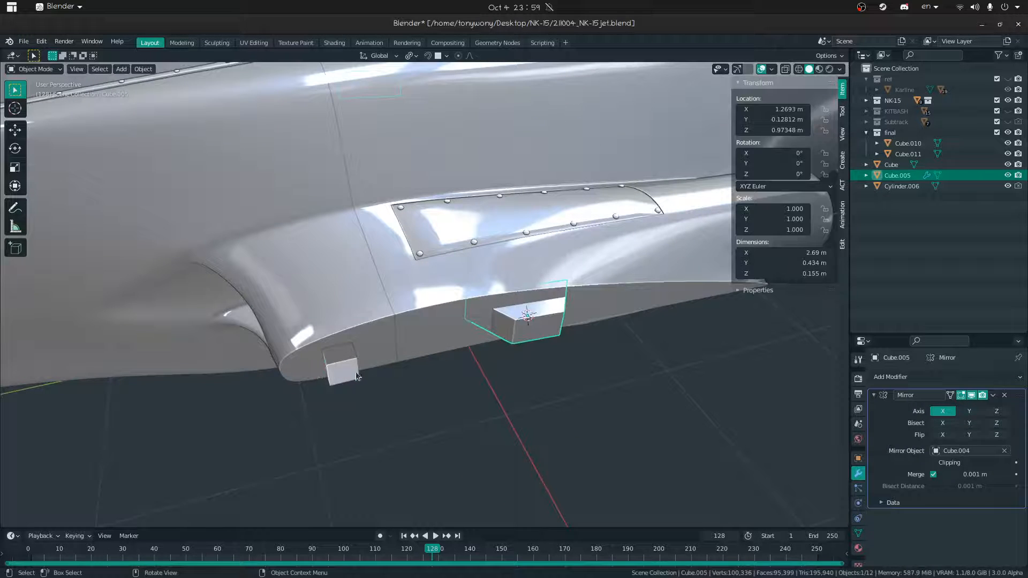
- Edge-slide the rear outer edge of the small front block toward the nose by a factor of about 0.491
{"action": "left_click", "coordinate": [335, 377]}
{"action": "key", "text": "Tab"}
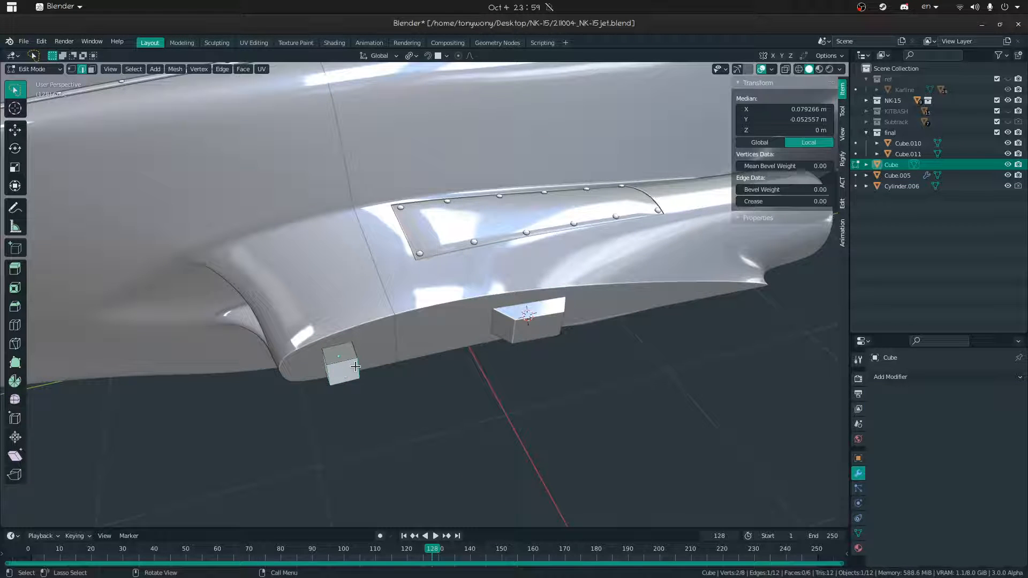
{"action": "middle_click_drag", "start_coordinate": [359, 369], "coordinate": [343, 371]}
{"action": "key", "text": "g"}
{"action": "key", "text": "g"}
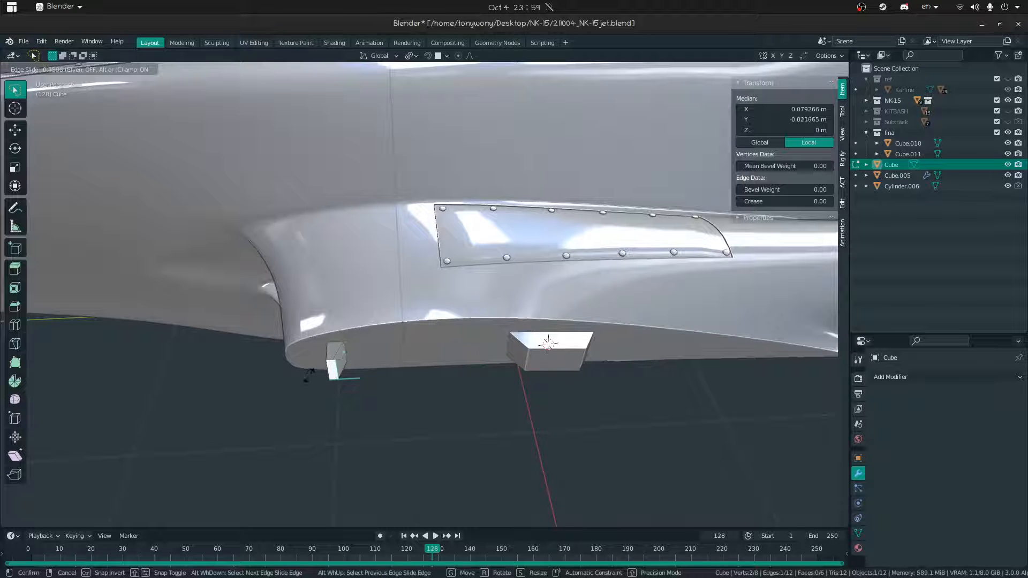
{"action": "left_click", "coordinate": [301, 376]}
- Move the front block's rear inner edge about 0.23 m along positive Y, inside the fuselage
{"action": "middle_click_drag", "start_coordinate": [443, 340], "coordinate": [406, 341]}
{"action": "key", "text": "shift+grave"}
{"action": "key", "text": "w"}
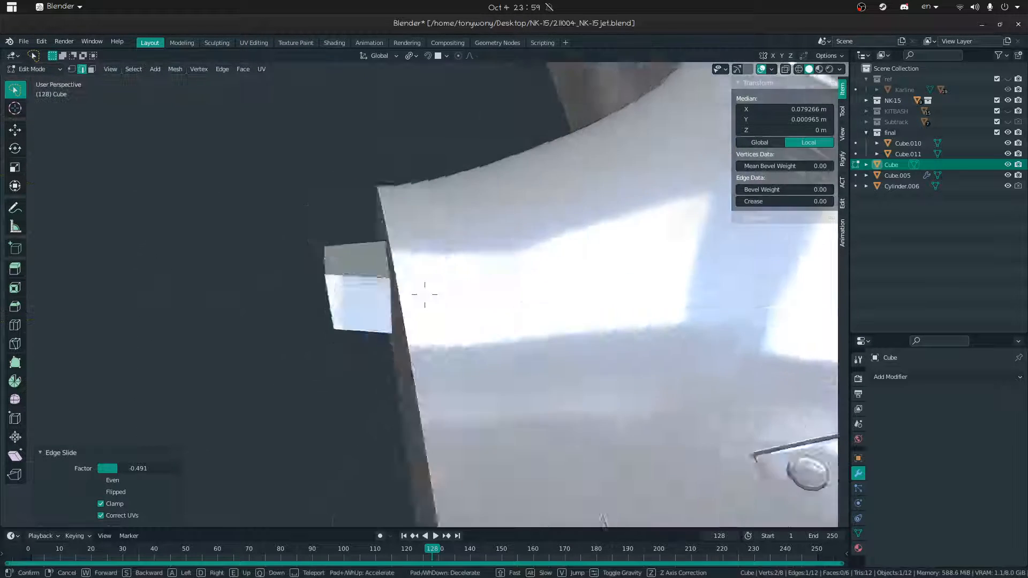
{"action": "key", "text": "w"}
{"action": "key", "text": "s"}
{"action": "left_click", "coordinate": [572, 305]}
{"action": "left_click", "coordinate": [583, 296]}
{"action": "key", "text": "shift+grave"}
{"action": "key", "text": "s"}
{"action": "left_click", "coordinate": [448, 289]}
{"action": "key", "text": "g"}
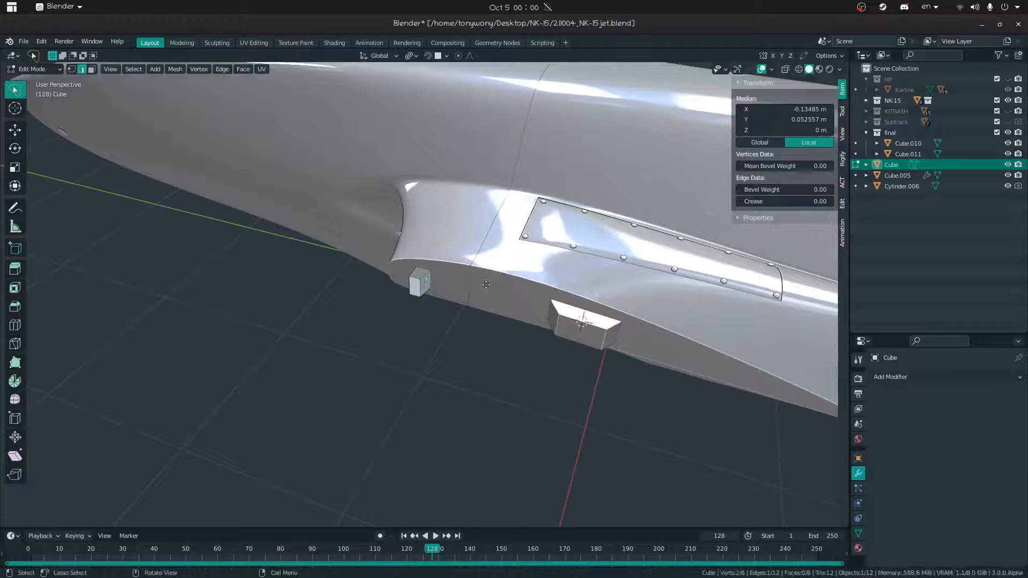
{"action": "key", "text": "y"}
{"action": "left_click", "coordinate": [533, 287]}
{"action": "middle_click_drag", "start_coordinate": [534, 287], "coordinate": [511, 343]}
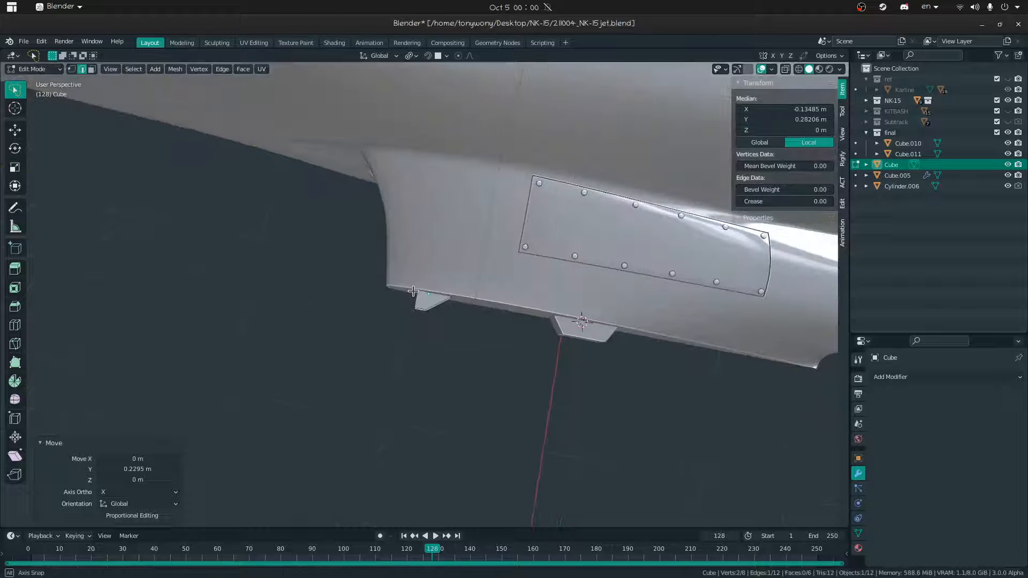
- Leave Edit Mode and examine the front block's tapered shape from outside and close up
{"action": "key", "text": "Tab"}
{"action": "middle_click_drag", "start_coordinate": [353, 298], "coordinate": [451, 303]}
{"action": "middle_click_drag", "start_coordinate": [402, 272], "coordinate": [396, 251]}
{"action": "key", "text": "shift+grave"}
{"action": "key", "text": "w"}
{"action": "left_click", "coordinate": [377, 254]}
{"action": "left_click", "coordinate": [378, 270]}
{"action": "key", "text": "shift+grave"}
{"action": "left_click", "coordinate": [424, 284]}
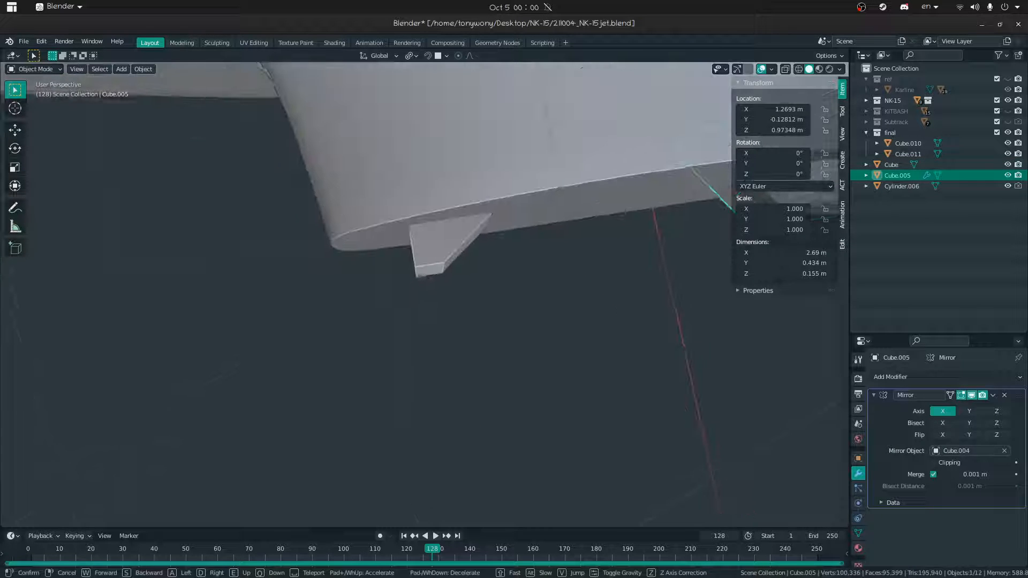
- Move the front block's forward inner edge along negative Y so the block is about 0.448 m long, and leave Edit Mode
{"action": "left_click", "coordinate": [425, 274]}
{"action": "key", "text": "Tab"}
{"action": "middle_click_drag", "start_coordinate": [414, 271], "coordinate": [514, 211]}
{"action": "key", "text": "shift+grave"}
{"action": "key", "text": "w"}
{"action": "left_click", "coordinate": [390, 267]}
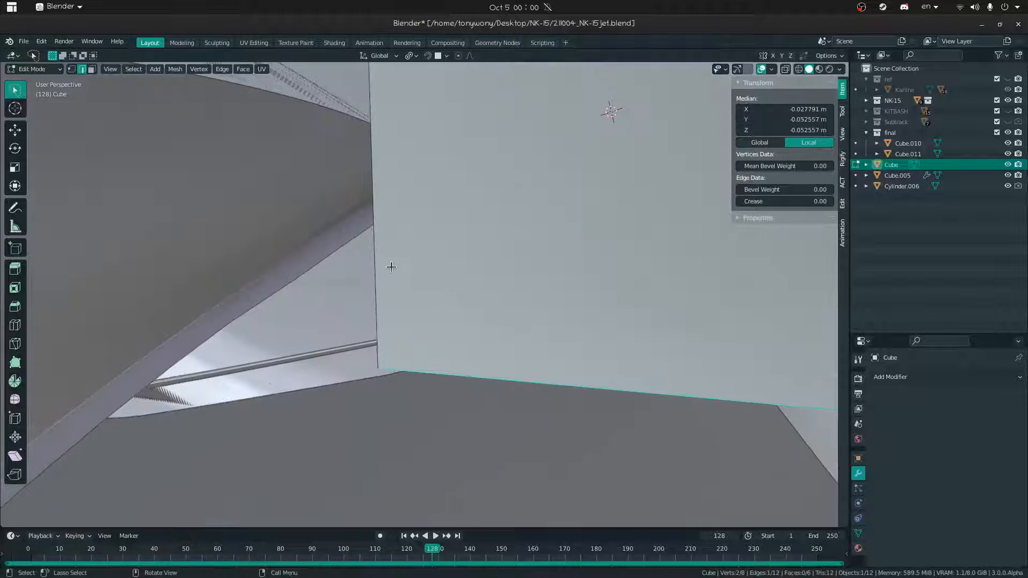
{"action": "left_click", "coordinate": [391, 267]}
{"action": "key", "text": "shift+grave"}
{"action": "key", "text": "s"}
{"action": "left_click", "coordinate": [431, 290]}
{"action": "key", "text": "g"}
{"action": "key", "text": "y"}
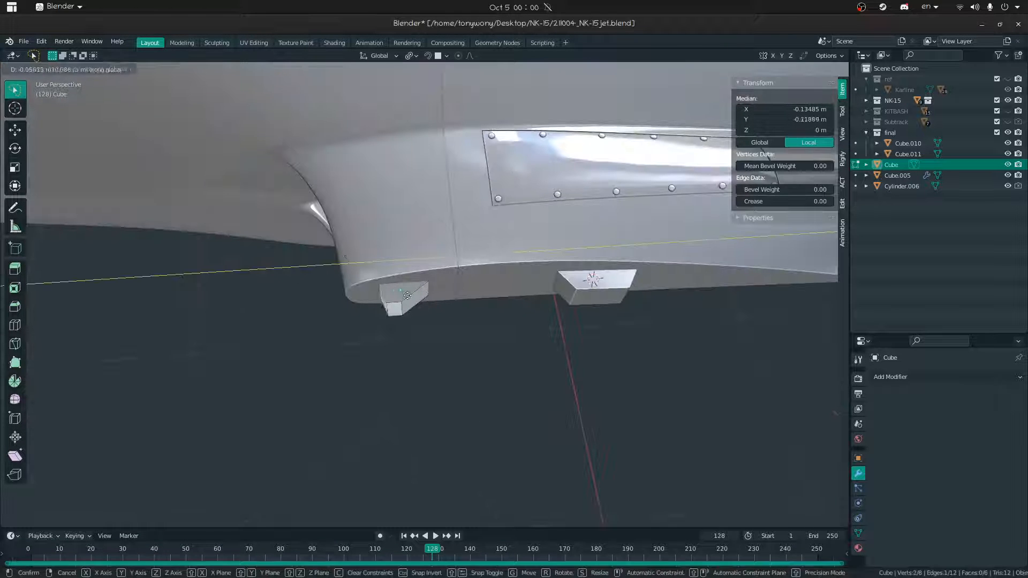
{"action": "left_click", "coordinate": [400, 295]}
{"action": "middle_click_drag", "start_coordinate": [400, 296], "coordinate": [476, 268]}
{"action": "key", "text": "Tab"}
- Examine both connector blocks against the fuselage, including the rear block's outer face
{"action": "left_click", "coordinate": [465, 325]}
{"action": "middle_click_drag", "start_coordinate": [466, 328], "coordinate": [448, 367]}
{"action": "key", "text": "alt+a"}
{"action": "key", "text": "shift+grave"}
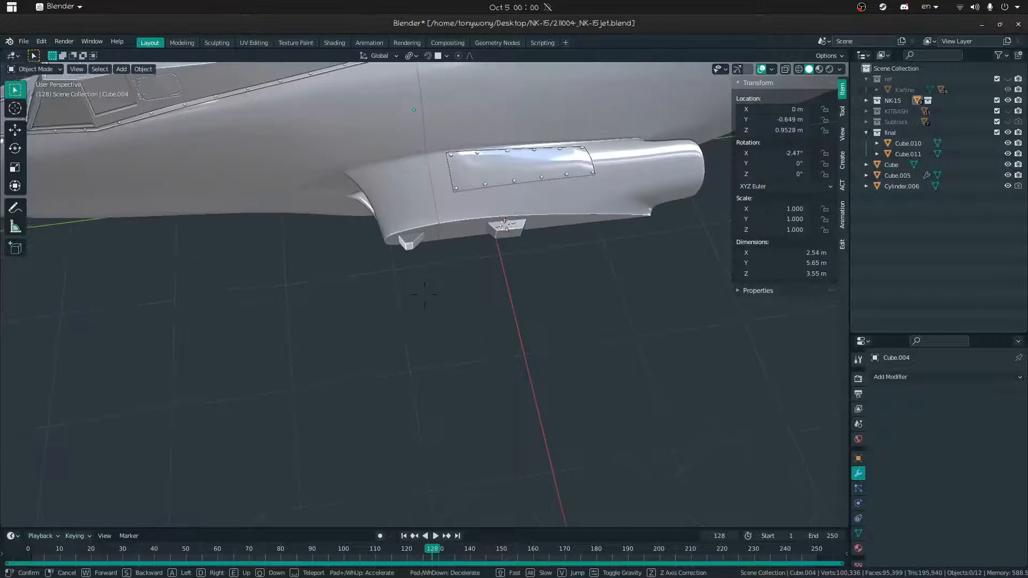
{"action": "left_click", "coordinate": [415, 228]}
{"action": "key", "text": "shift+grave"}
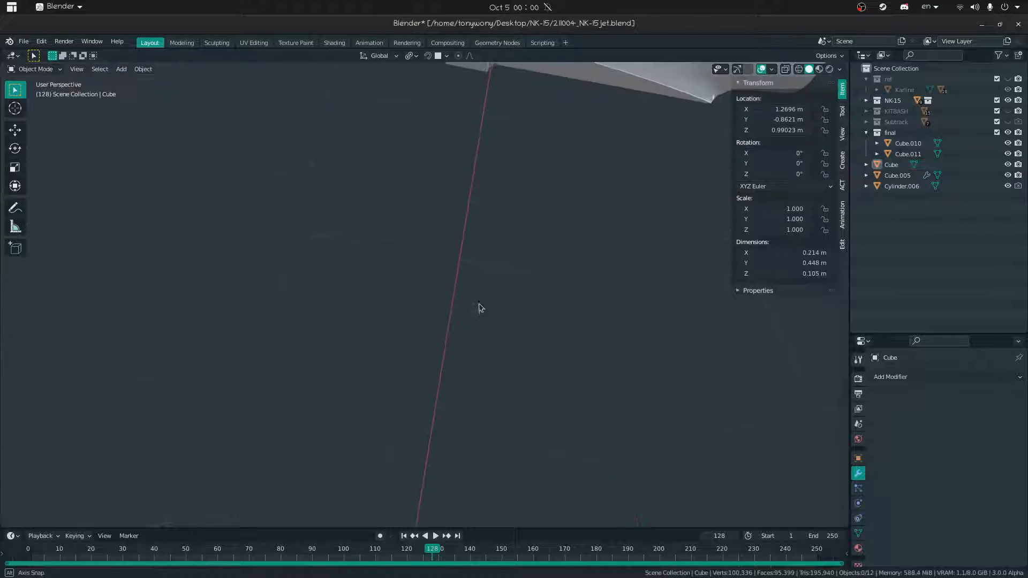
{"action": "left_click", "coordinate": [425, 295]}
{"action": "left_click", "coordinate": [484, 224]}
{"action": "key", "text": "Tab"}
{"action": "left_click", "coordinate": [460, 230]}
{"action": "key", "text": "3"}
{"action": "left_click", "coordinate": [457, 231]}
{"action": "key", "text": "shift+grave"}
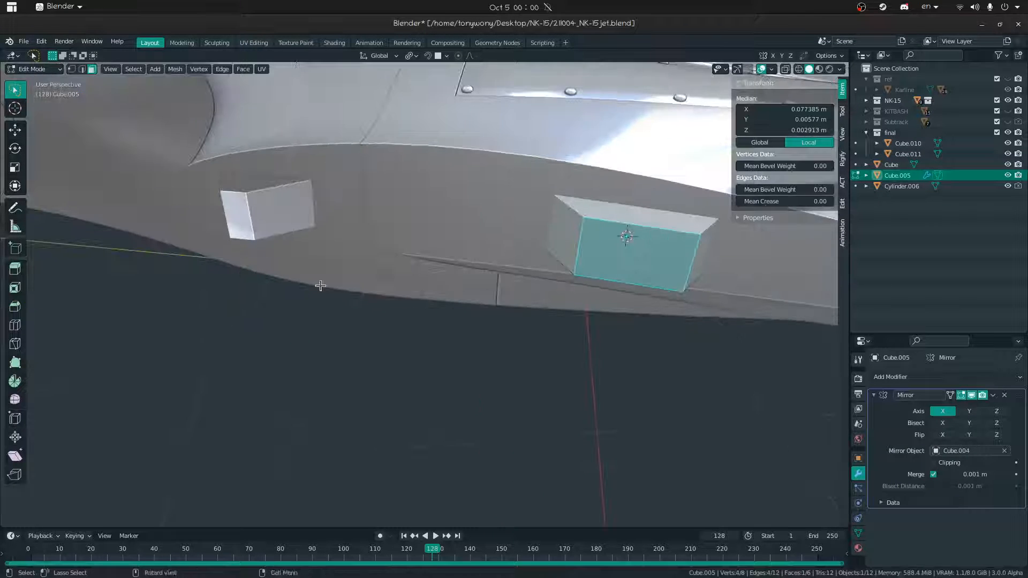
{"action": "key", "text": "Tab"}
- Select only the front connector block
{"action": "left_click", "coordinate": [229, 207]}
{"action": "key", "text": "shift+grave"}
{"action": "key", "text": "s"}
{"action": "left_click", "coordinate": [421, 295]}
{"action": "left_click", "coordinate": [443, 299], "text": "shift"}
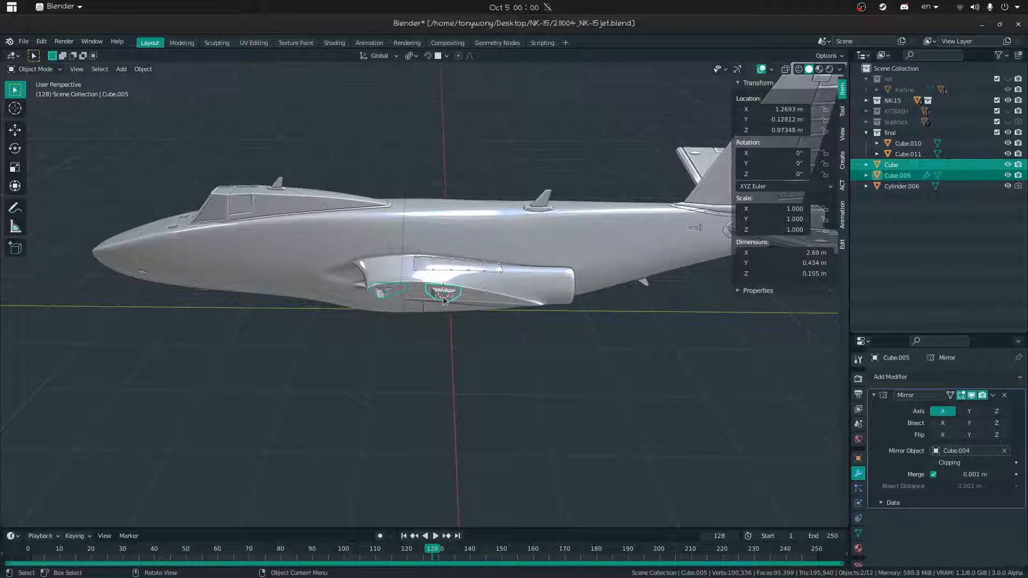
{"action": "left_click", "coordinate": [381, 297]}
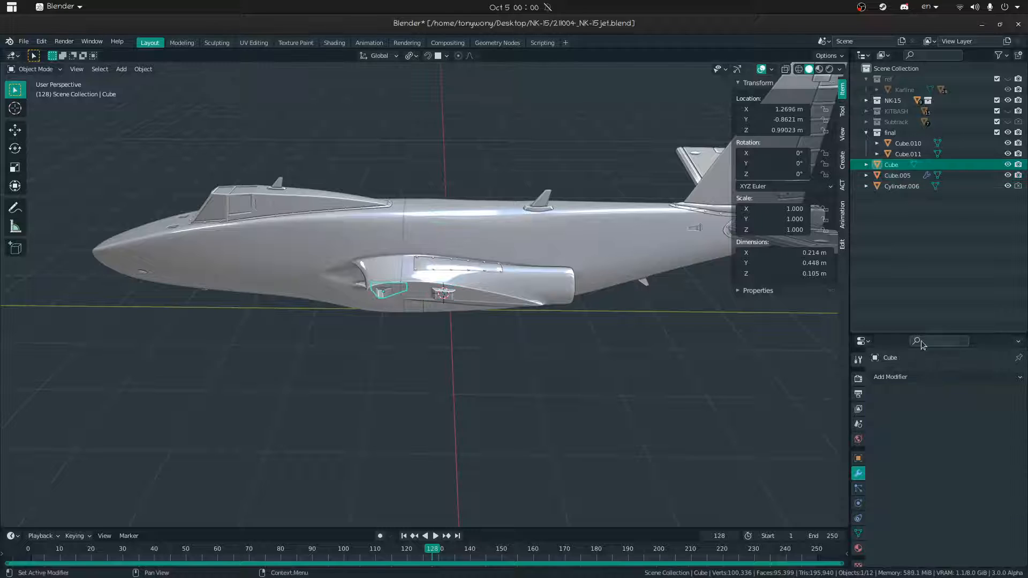
{"action": "left_click", "coordinate": [937, 377]}
{"action": "left_click", "coordinate": [803, 258]}
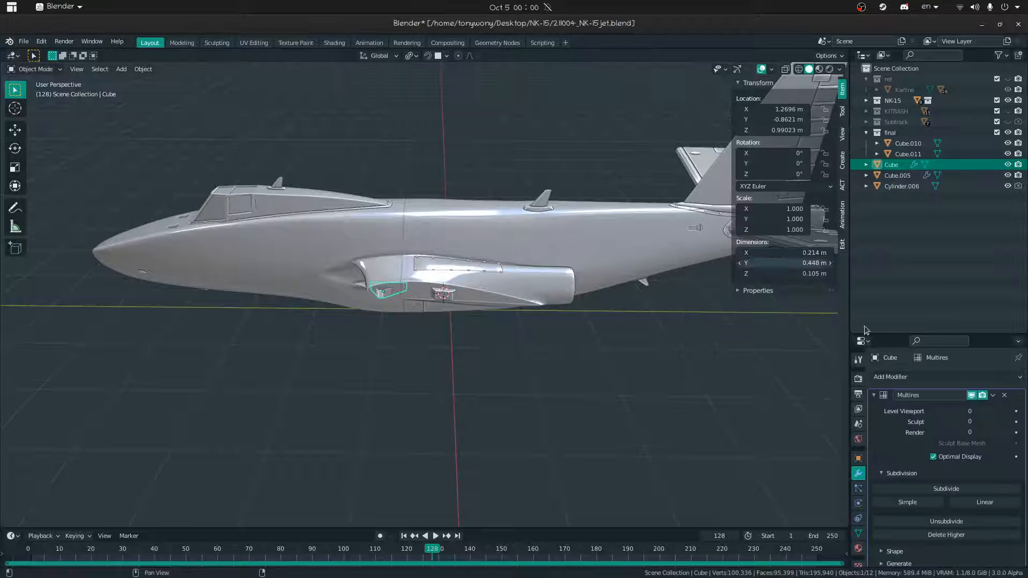
{"action": "left_click", "coordinate": [1004, 395]}
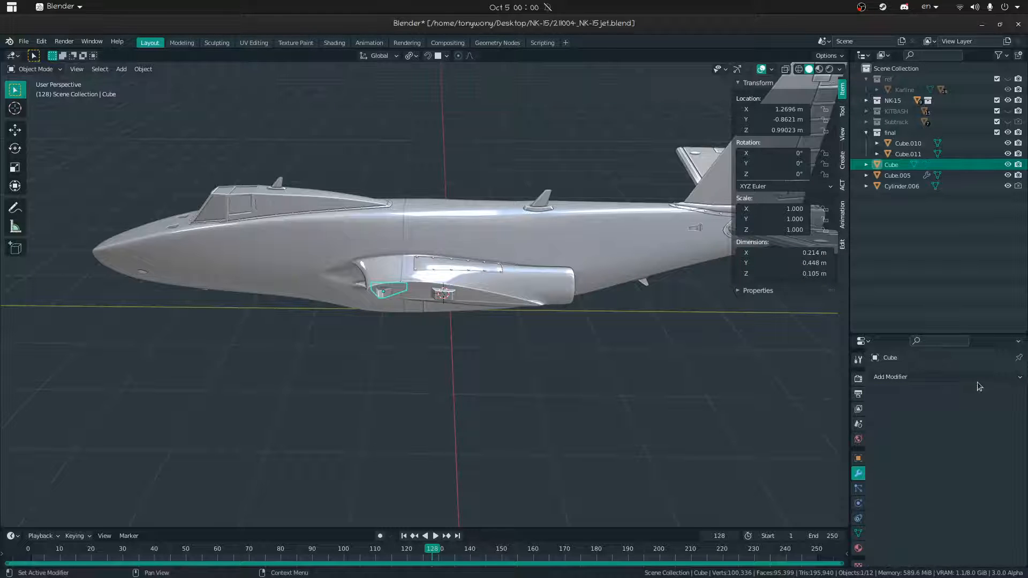
- Add an X-axis Mirror modifier to the front block with the nose fuselage as mirror object, and deselect the block
{"action": "left_click", "coordinate": [978, 377]}
{"action": "left_click", "coordinate": [810, 247]}
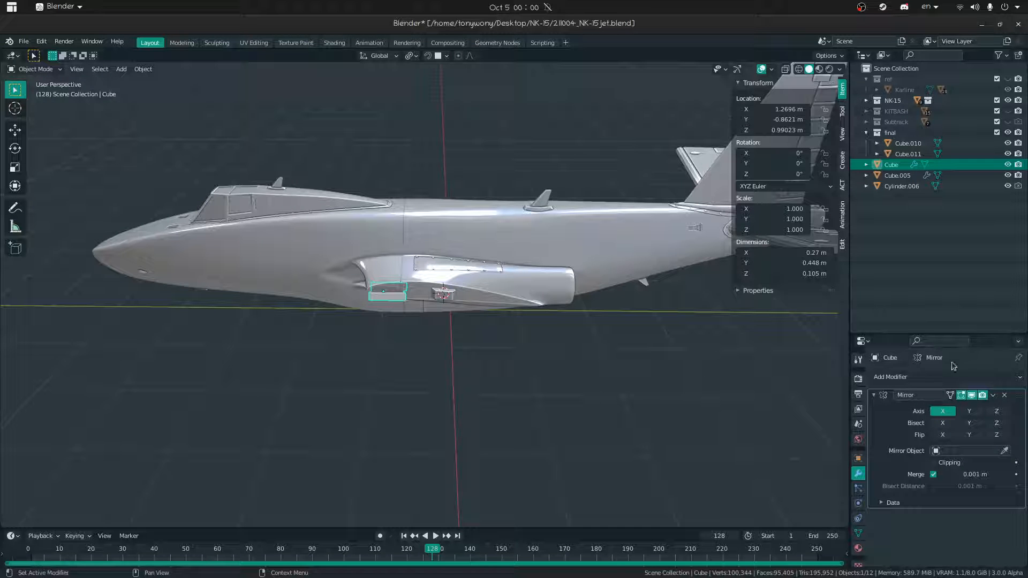
{"action": "left_click", "coordinate": [393, 234]}
{"action": "left_click", "coordinate": [508, 448]}
- Examine the front and rear connector blocks around the wing root from the side, below and above
{"action": "middle_click_drag", "start_coordinate": [508, 448], "coordinate": [423, 452]}
{"action": "key", "text": "shift+grave"}
{"action": "key", "text": "Escape"}
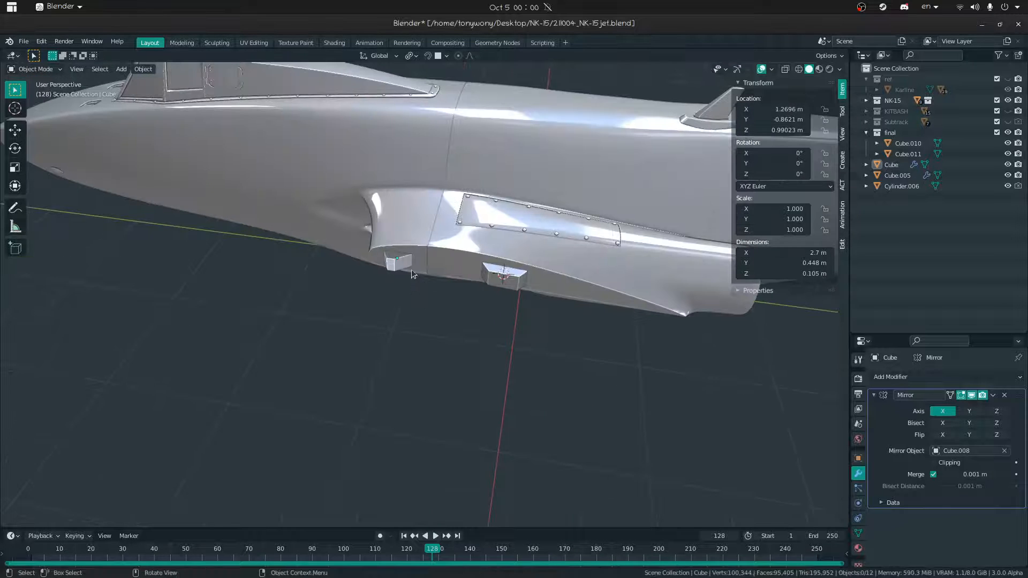
{"action": "left_click", "coordinate": [405, 268]}
{"action": "left_click", "coordinate": [437, 359]}
{"action": "mouse_move", "coordinate": [456, 348]}
{"action": "middle_mouse_down"}
{"action": "mouse_move", "coordinate": [466, 413]}
{"action": "mouse_move", "coordinate": [487, 373]}
{"action": "mouse_move", "coordinate": [462, 357]}
{"action": "middle_mouse_up"}
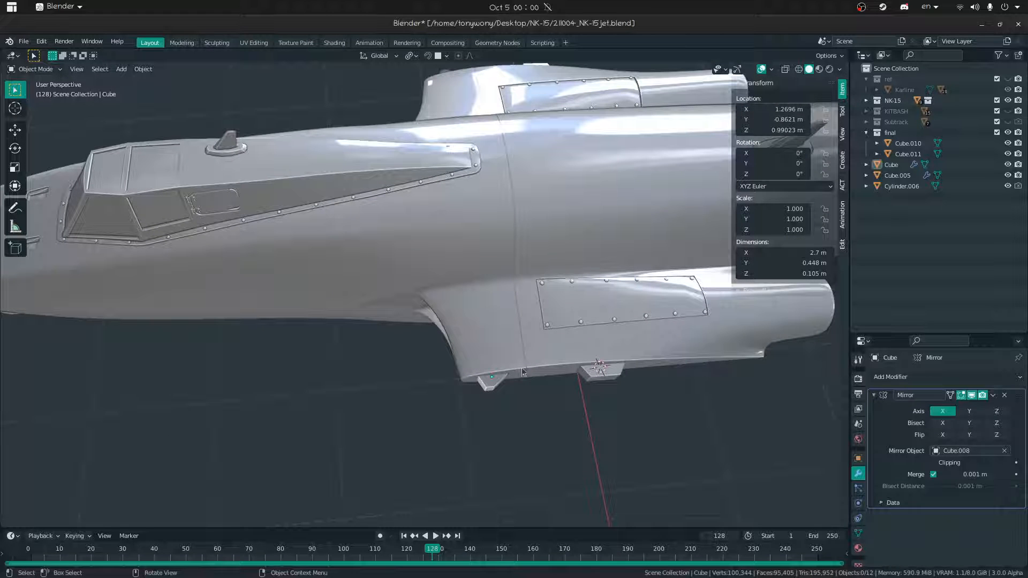
{"action": "middle_click_drag", "start_coordinate": [554, 369], "coordinate": [557, 332]}
{"action": "middle_click_drag", "start_coordinate": [648, 317], "coordinate": [426, 298]}
{"action": "left_click", "coordinate": [660, 287]}
{"action": "key", "text": "alt+a"}
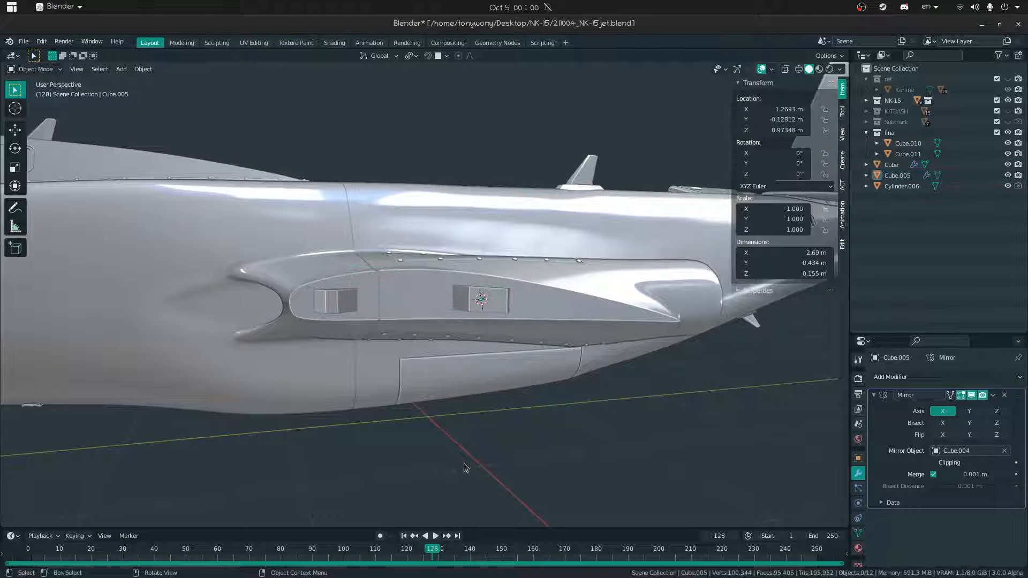
{"action": "middle_click_drag", "start_coordinate": [419, 361], "coordinate": [389, 476]}
- Duplicate the rear block in place and hide the duplicate as a backup
{"action": "left_click", "coordinate": [367, 475]}
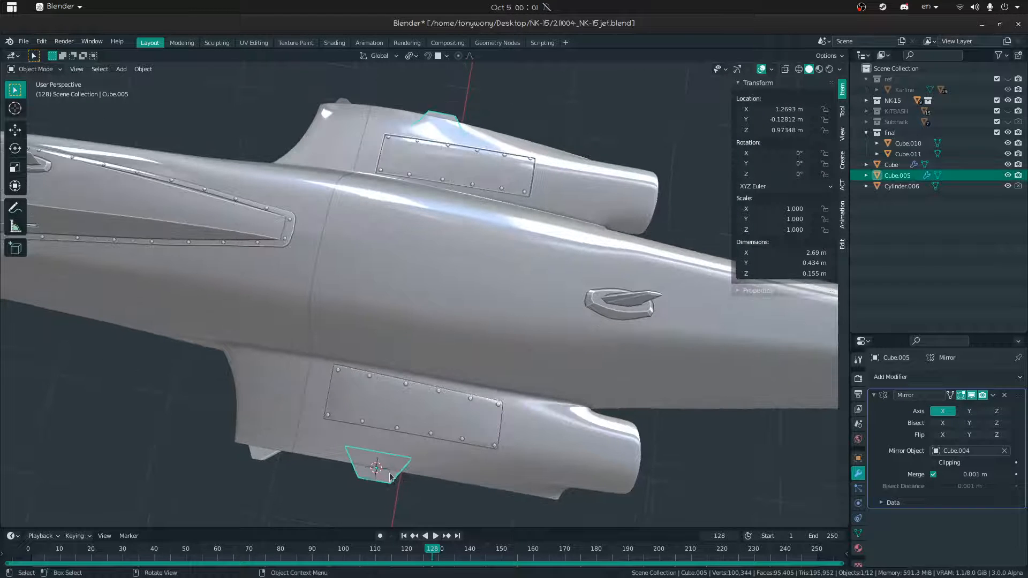
{"action": "key", "text": "shift+d"}
{"action": "key", "text": "Escape"}
{"action": "middle_click_drag", "start_coordinate": [424, 425], "coordinate": [401, 356]}
{"action": "key", "text": "h"}
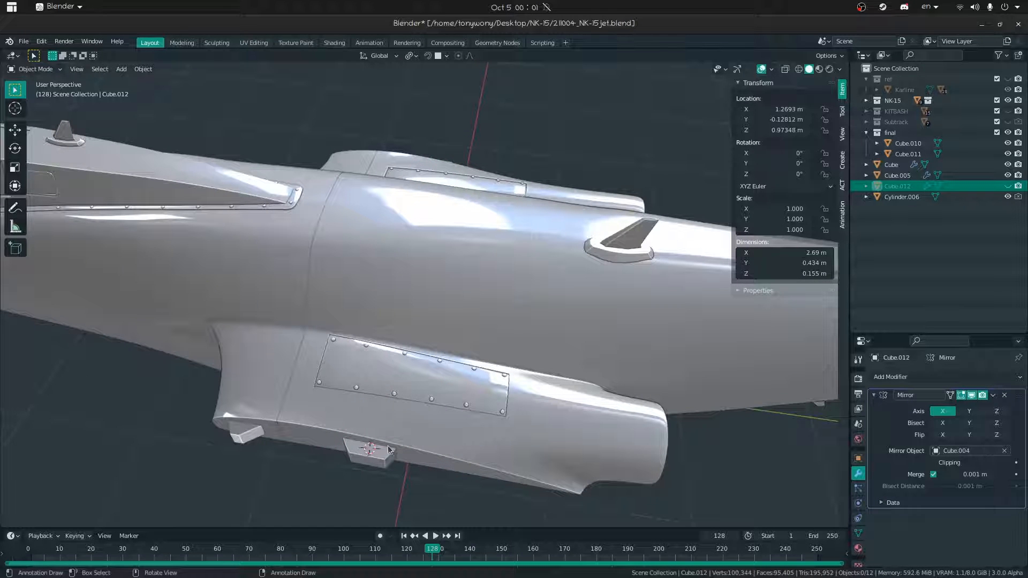
- Save the file and add a Union Boolean of the original rear block to the rear fuselage with Bool Tool
{"action": "left_click", "coordinate": [379, 449]}
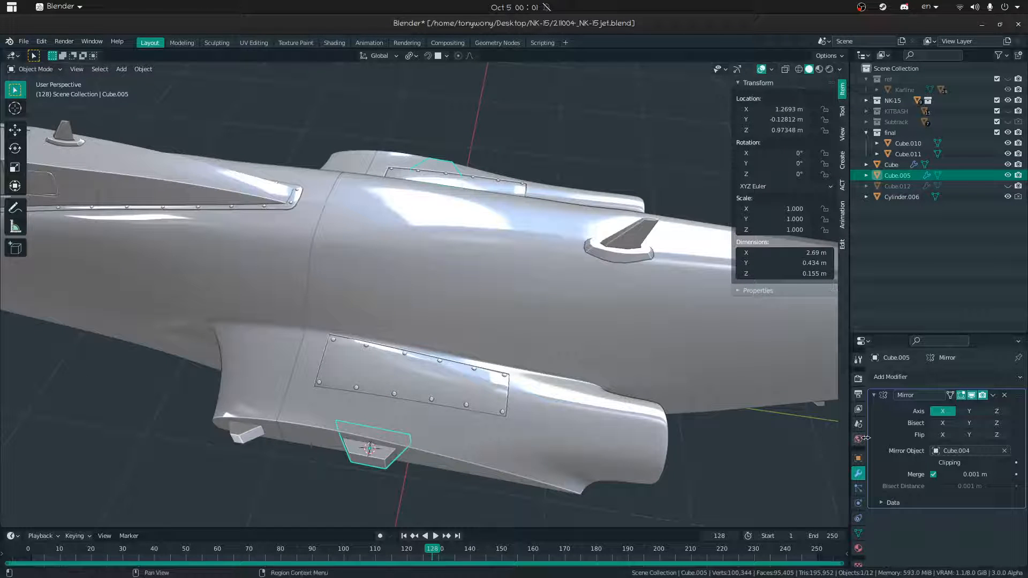
{"action": "key", "text": "ctrl+s"}
{"action": "left_click", "coordinate": [439, 436], "text": "shift"}
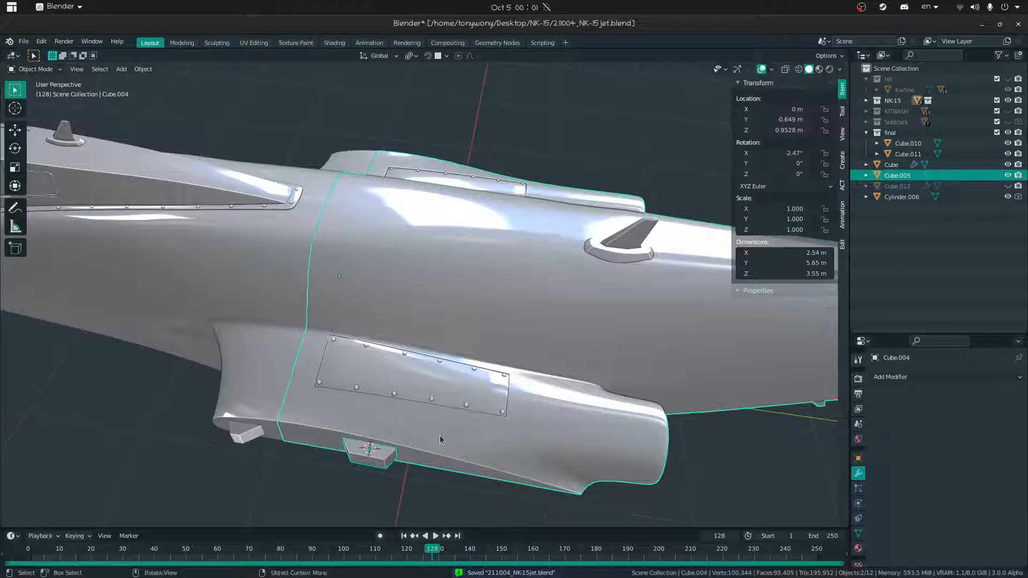
{"action": "key", "text": "ctrl+KP_Add"}
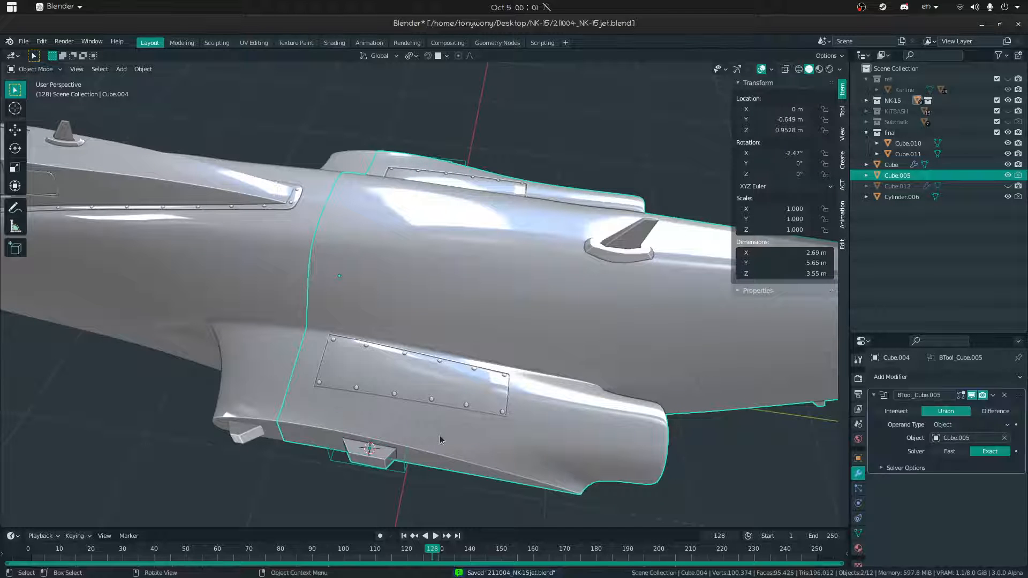
{"action": "left_click", "coordinate": [398, 464]}
{"action": "middle_click_drag", "start_coordinate": [398, 464], "coordinate": [399, 435]}
{"action": "middle_click_drag", "start_coordinate": [412, 359], "coordinate": [425, 387]}
- Apply the rear fuselage's Union modifier and delete the leftover rear block object
{"action": "left_click", "coordinate": [588, 449]}
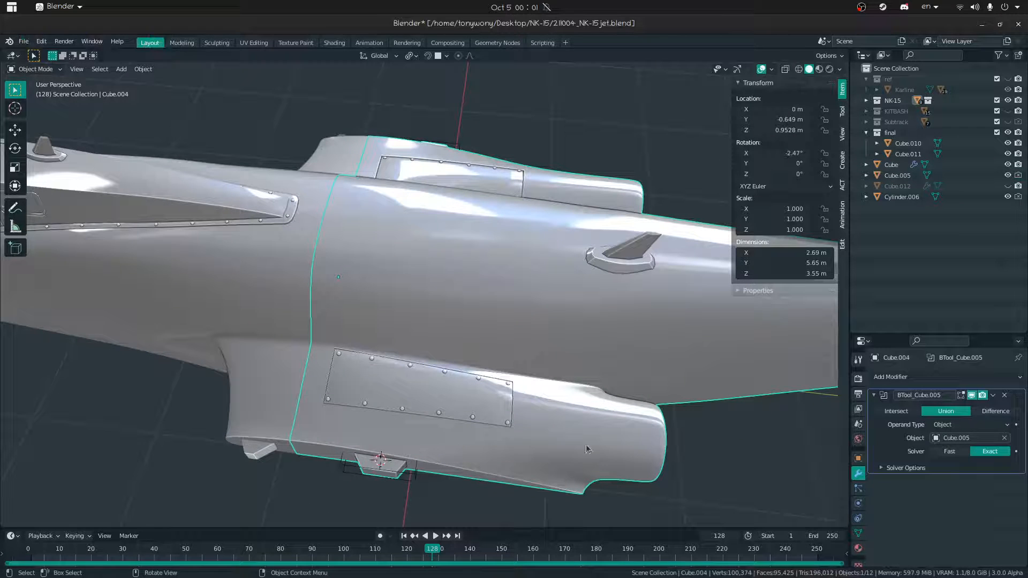
{"action": "key", "text": "ctrl+a"}
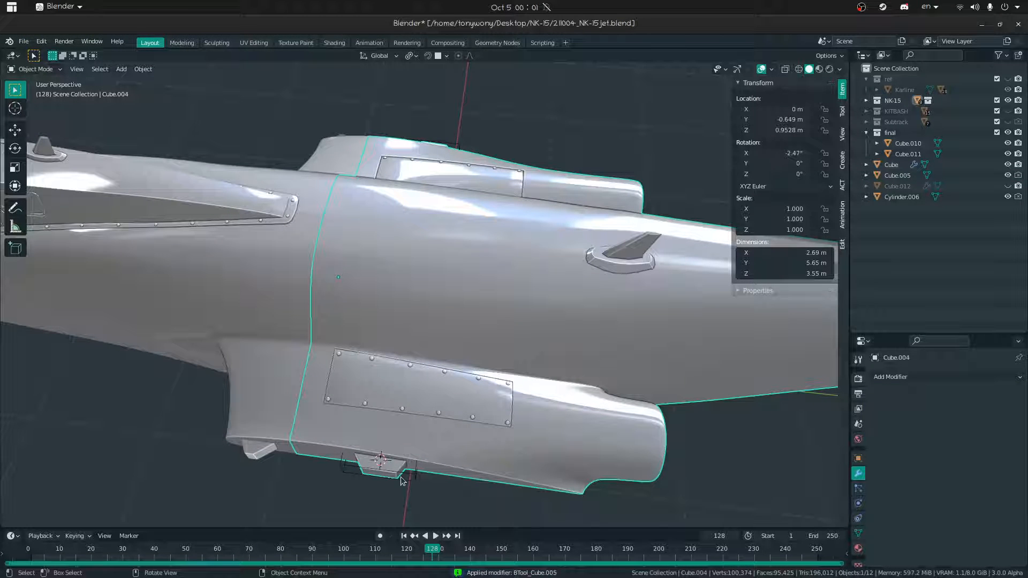
{"action": "left_click", "coordinate": [401, 474]}
{"action": "key", "text": "x"}
{"action": "left_click", "coordinate": [402, 471]}
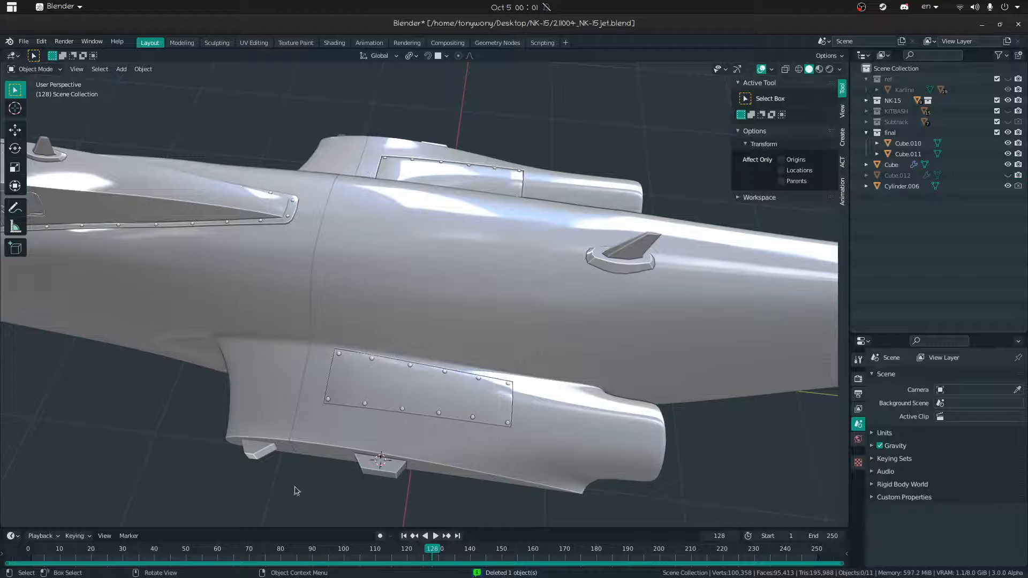
- Apply the Mirror modifier on the front connector block
{"action": "left_click", "coordinate": [263, 451]}
{"action": "key", "text": "ctrl+a"}
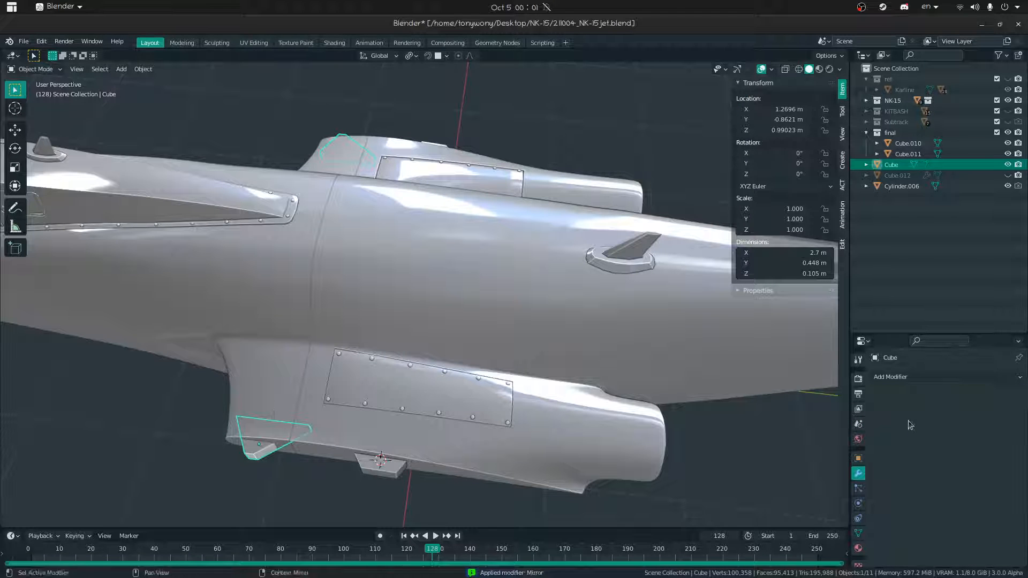
- Add a Union Boolean of the front connector block to the nose section with Bool Tool and select the nose
{"action": "left_click", "coordinate": [260, 379], "text": "shift"}
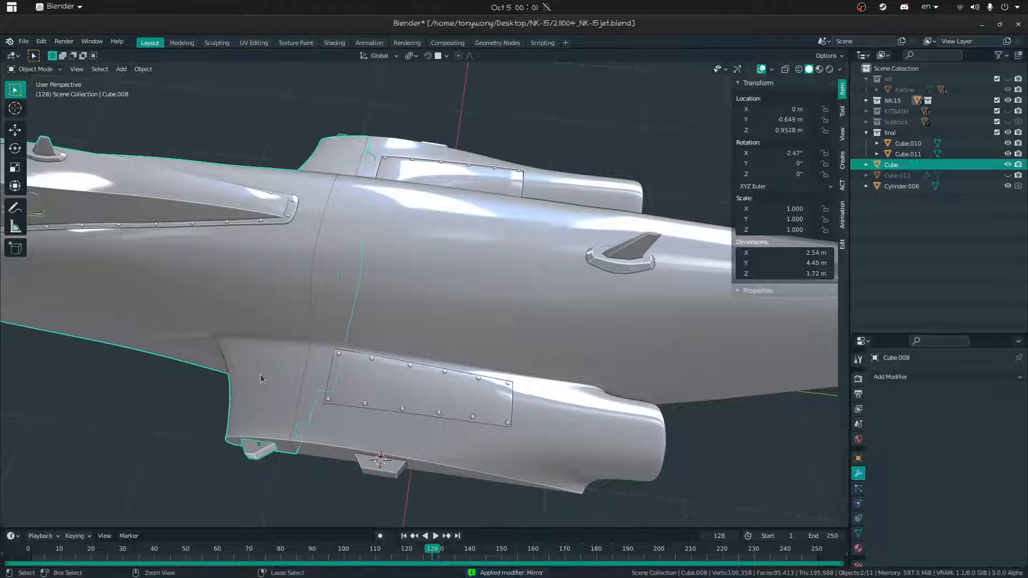
{"action": "key", "text": "ctrl+shift+KP_Add"}
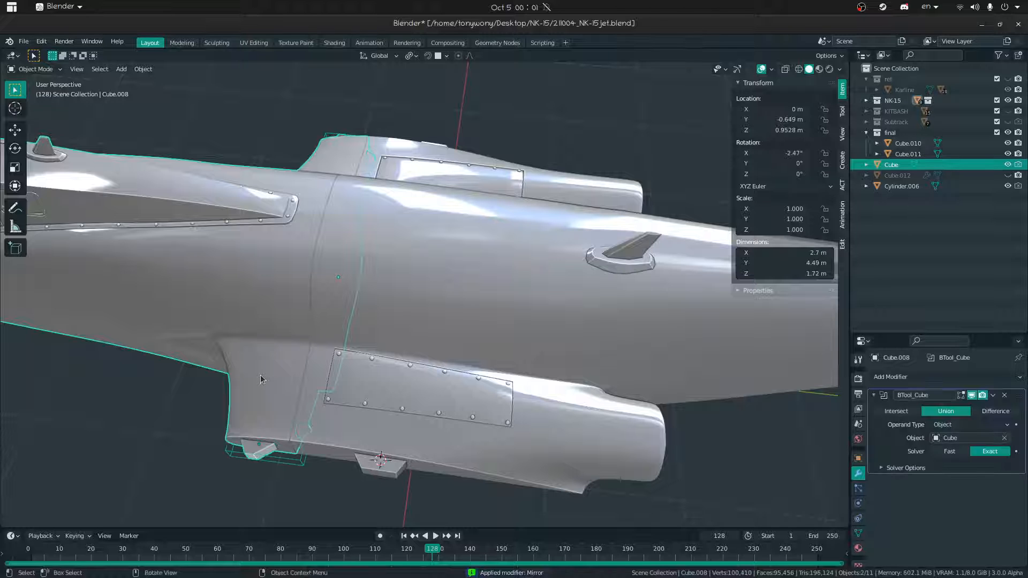
{"action": "left_click", "coordinate": [265, 458]}
{"action": "left_click", "coordinate": [244, 410]}
- Apply the nose section's Union modifier and delete the leftover front connector block object
{"action": "middle_click_drag", "start_coordinate": [540, 413], "coordinate": [581, 399]}
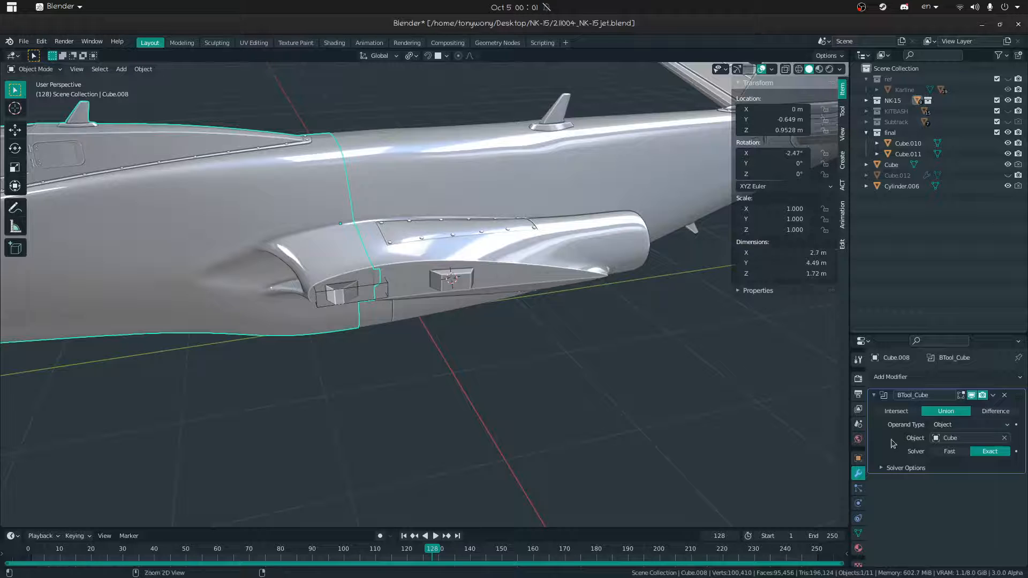
{"action": "key", "text": "ctrl+a"}
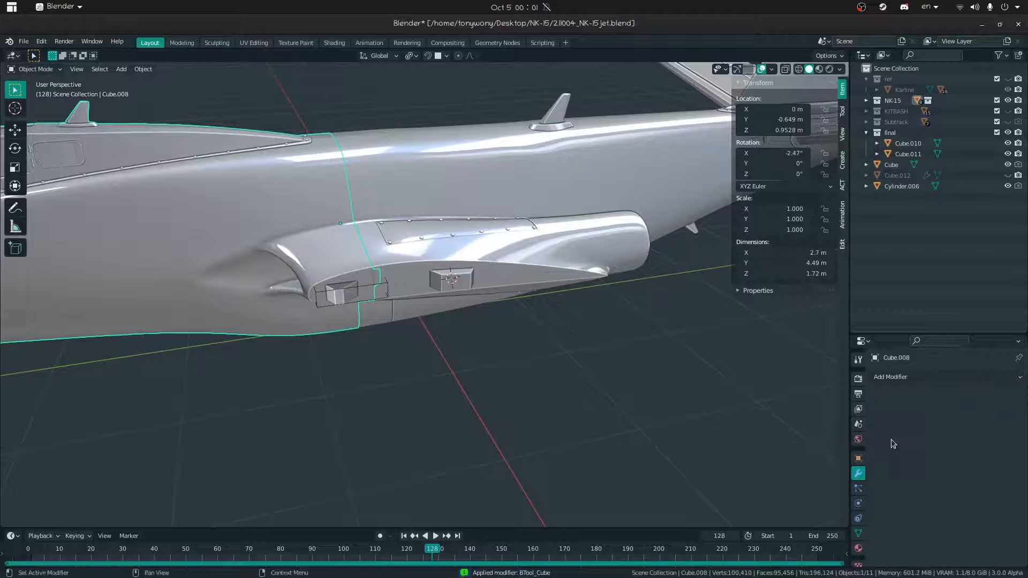
{"action": "left_click", "coordinate": [362, 286]}
{"action": "key", "text": "Delete"}
{"action": "middle_click_drag", "start_coordinate": [361, 291], "coordinate": [376, 325]}
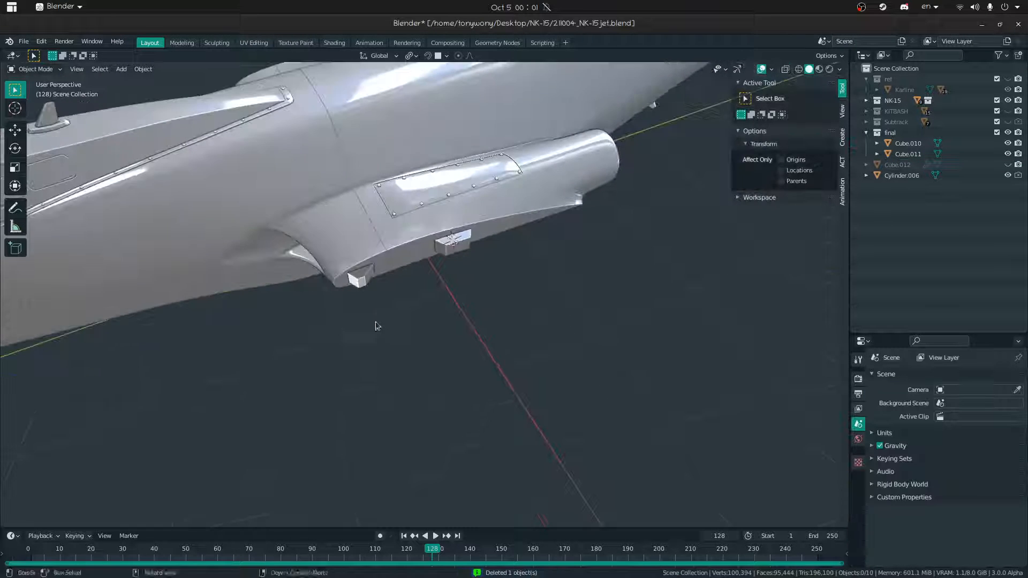
- Recalculate the normals of the nose section's entire mesh
{"action": "key", "text": "shift+grave"}
{"action": "left_click", "coordinate": [466, 296]}
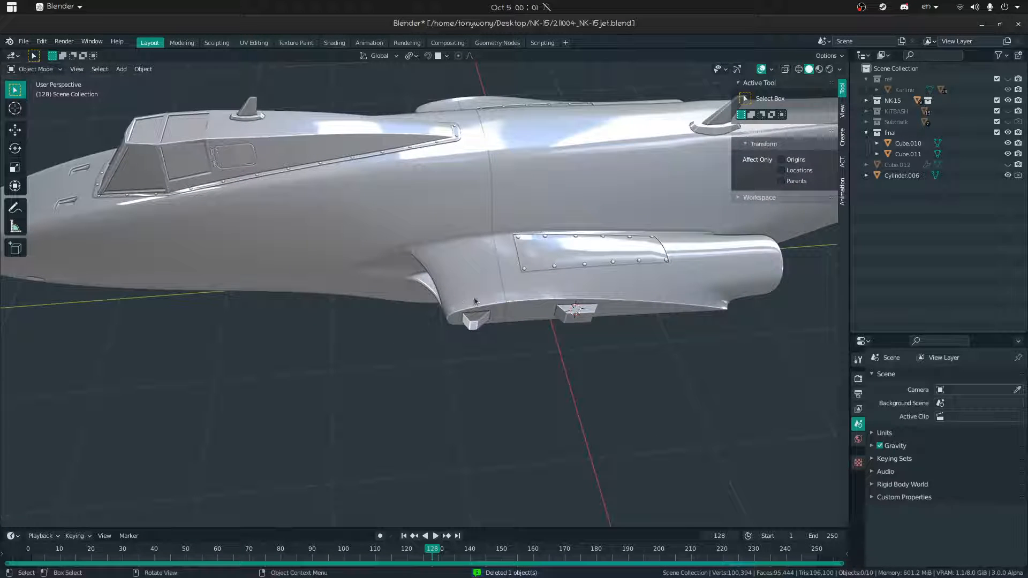
{"action": "left_click", "coordinate": [496, 305]}
{"action": "key", "text": "Tab"}
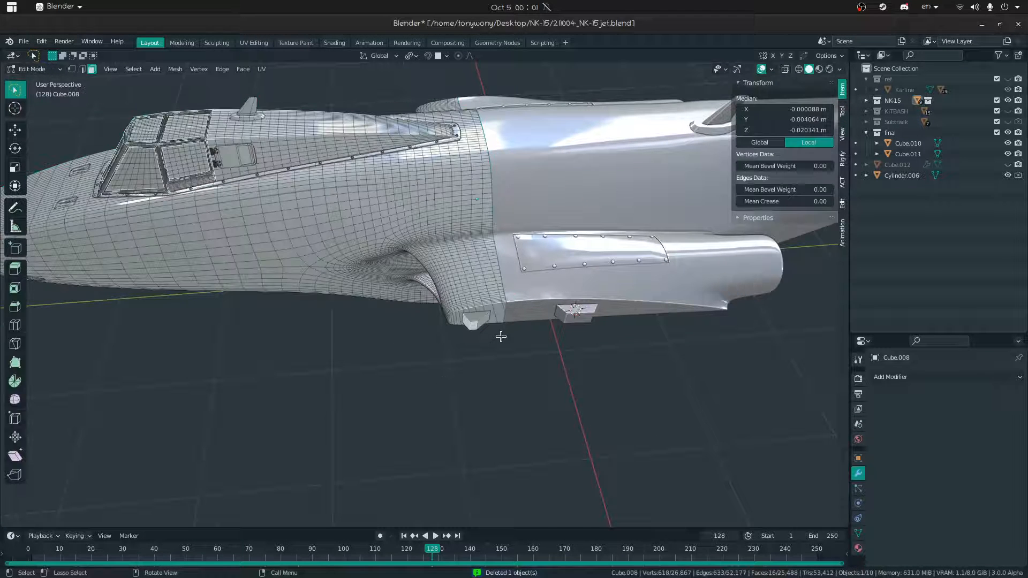
{"action": "right_click", "coordinate": [501, 338]}
{"action": "left_click", "coordinate": [501, 337]}
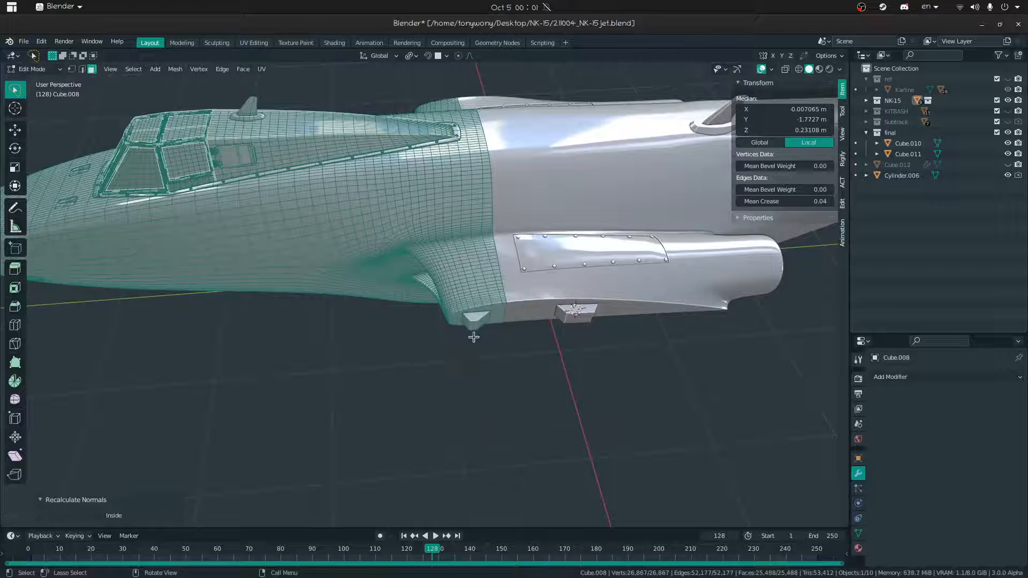
- Recalculate the normals of the rear fuselage's entire mesh
{"action": "key", "text": "Tab"}
{"action": "left_click", "coordinate": [545, 316]}
{"action": "key", "text": "Tab"}
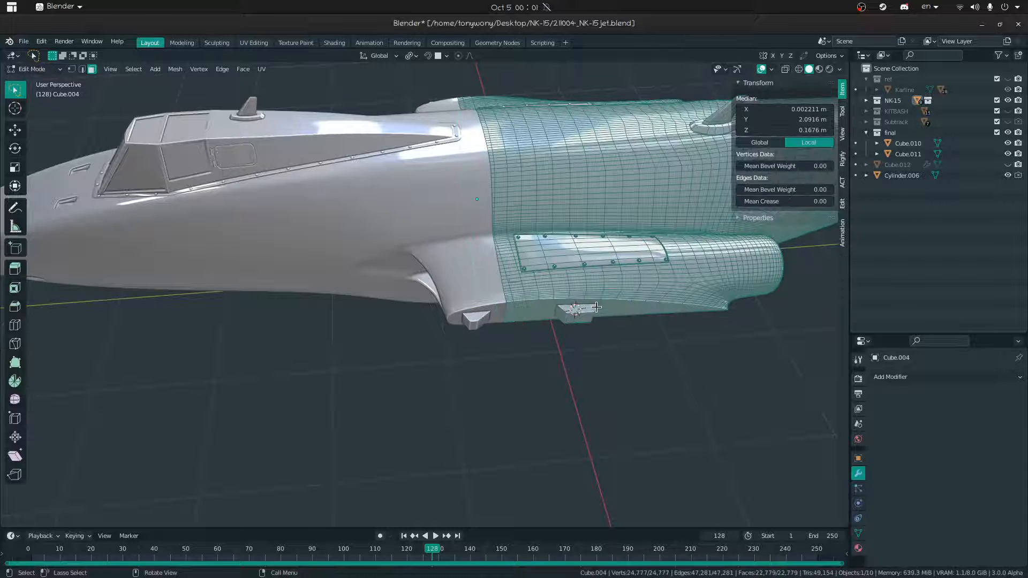
{"action": "right_click", "coordinate": [595, 307]}
{"action": "left_click", "coordinate": [594, 310]}
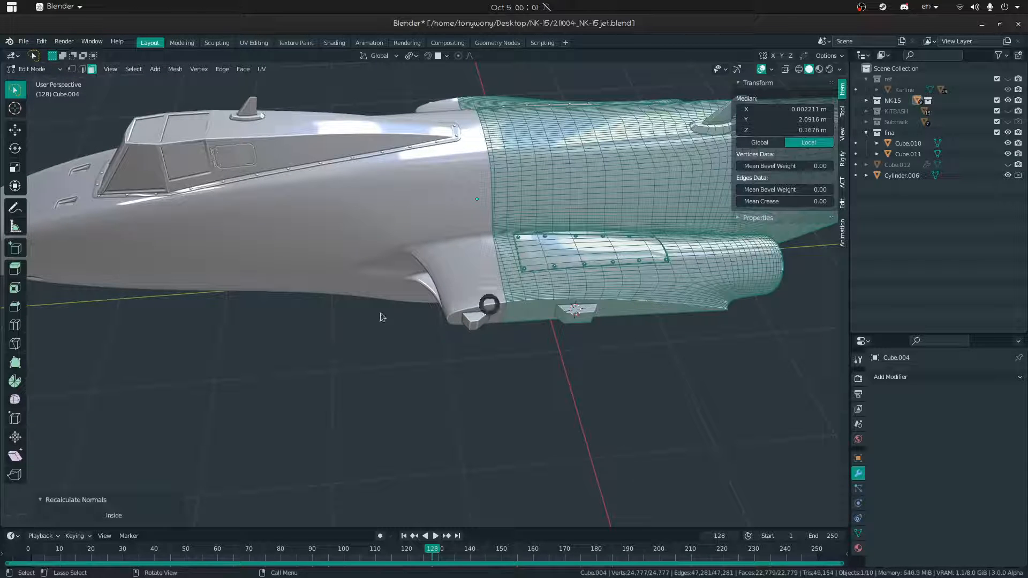
- Inspect the inside of the fuselage around the merged connector blocks for leftover geometry
{"action": "key", "text": "Tab"}
{"action": "middle_click_drag", "start_coordinate": [528, 385], "coordinate": [558, 389]}
{"action": "key", "text": "shift+grave"}
{"action": "key", "text": "s"}
{"action": "key", "text": "w"}
{"action": "key", "text": "w"}
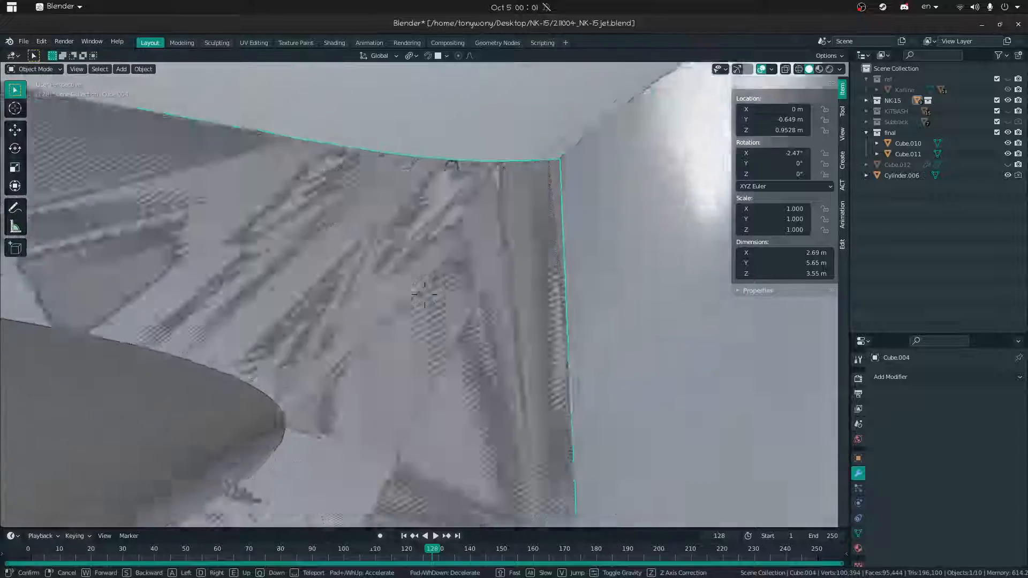
{"action": "key", "text": "s"}
{"action": "left_click", "coordinate": [425, 294]}
- Isolate the nose section and examine its interior at the wing-root connector
{"action": "left_click", "coordinate": [493, 275]}
{"action": "left_click", "coordinate": [493, 274]}
{"action": "key", "text": "Tab"}
{"action": "left_click", "coordinate": [464, 273]}
{"action": "middle_click_drag", "start_coordinate": [464, 273], "coordinate": [459, 276]}
{"action": "key", "text": "Tab"}
{"action": "left_click", "coordinate": [397, 276]}
{"action": "key", "text": "shift+grave"}
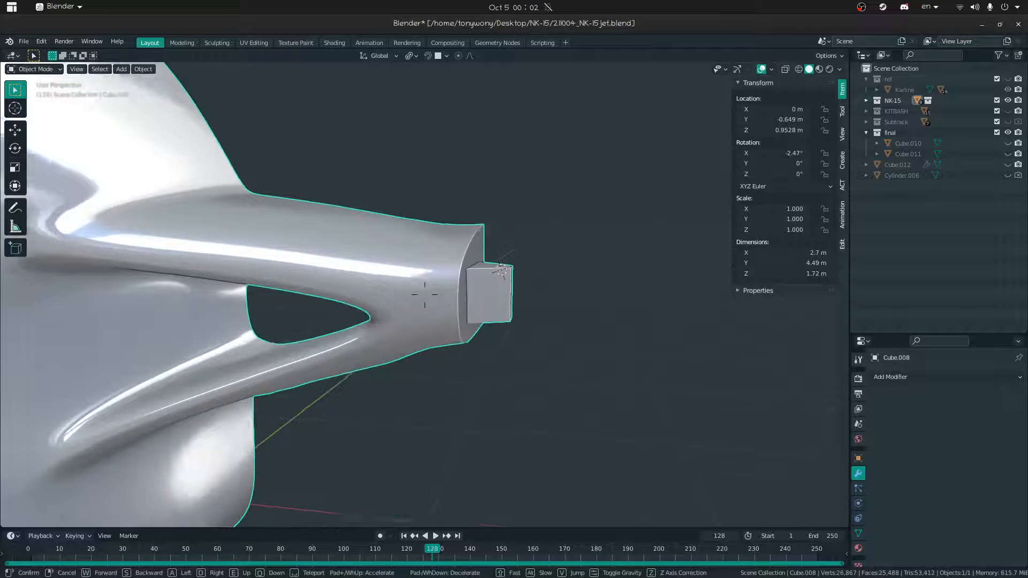
{"action": "key", "text": "w"}
{"action": "key", "text": "s"}
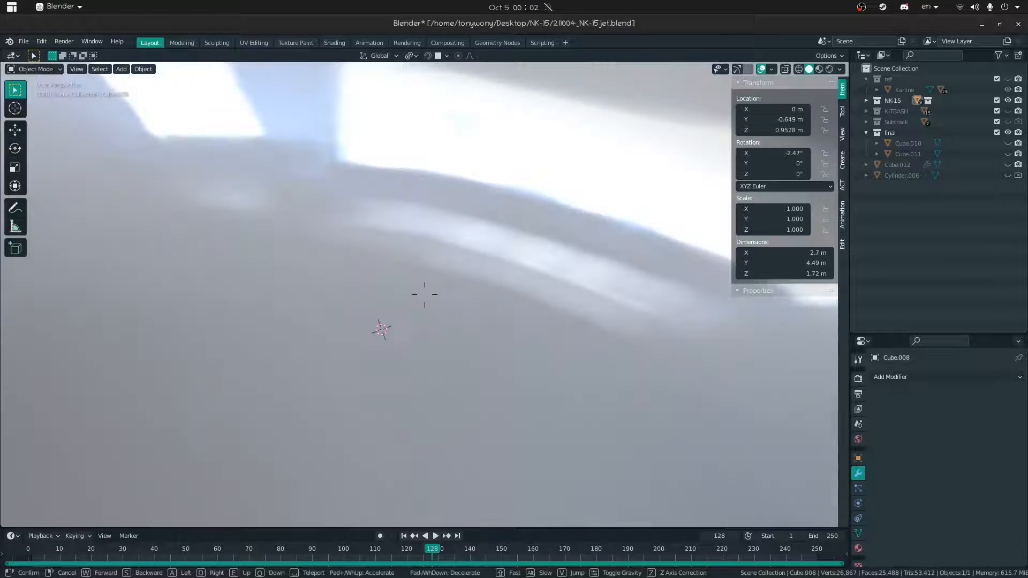
{"action": "key", "text": "w"}
{"action": "left_click", "coordinate": [424, 294]}
- Delete the root-wall faces enclosed by the connector block on the nose's +X side
{"action": "key", "text": "ctrl+Tab"}
{"action": "left_click", "coordinate": [669, 310]}
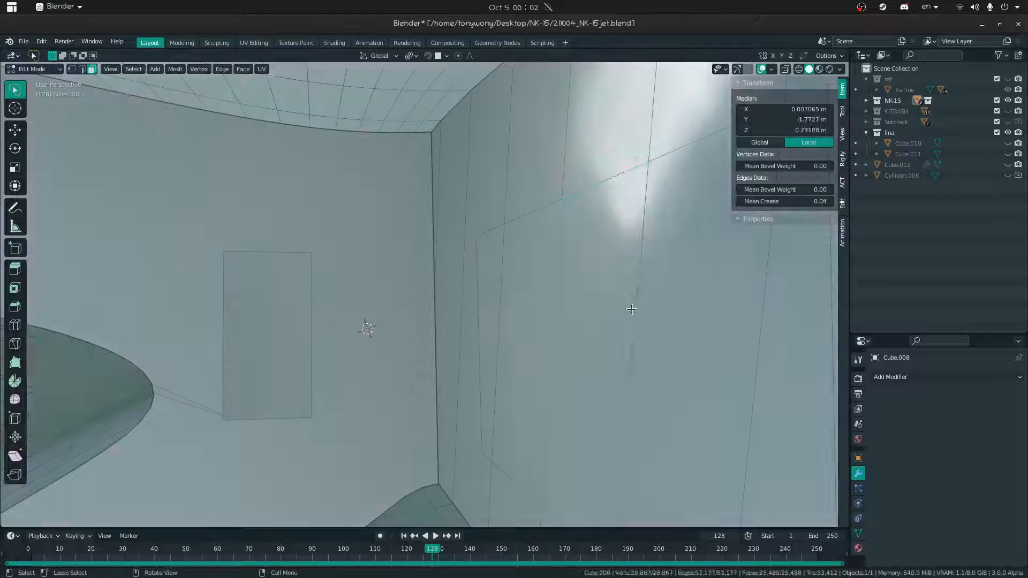
{"action": "left_click", "coordinate": [551, 305]}
{"action": "left_click", "coordinate": [492, 302]}
{"action": "key", "text": "shift+grave"}
{"action": "left_click", "coordinate": [422, 294]}
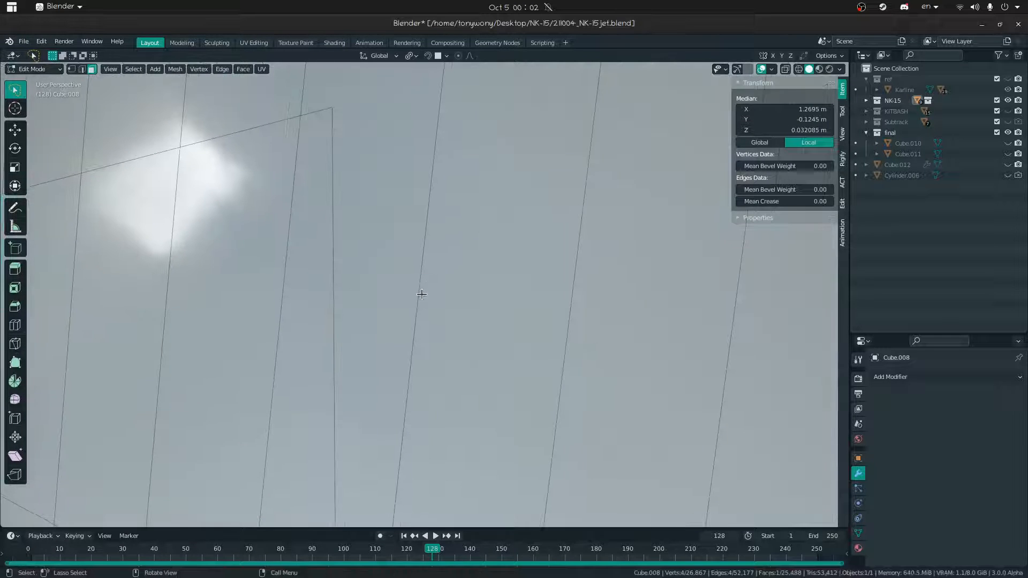
{"action": "left_click", "coordinate": [312, 284], "text": "ctrl"}
{"action": "key", "text": "x"}
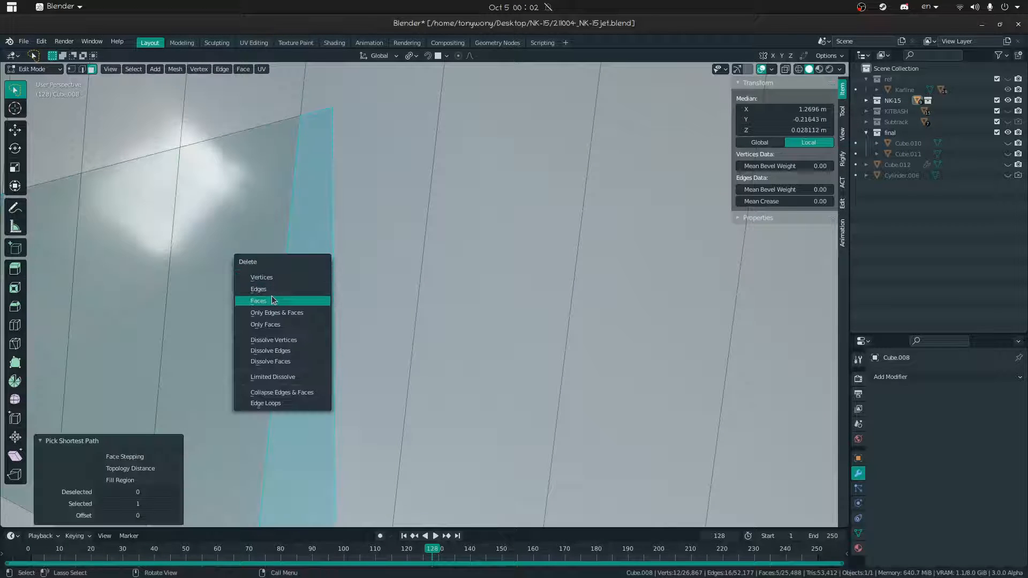
{"action": "left_click", "coordinate": [272, 300]}
{"action": "key", "text": "shift+grave"}
{"action": "key", "text": "s"}
{"action": "left_click", "coordinate": [361, 293]}
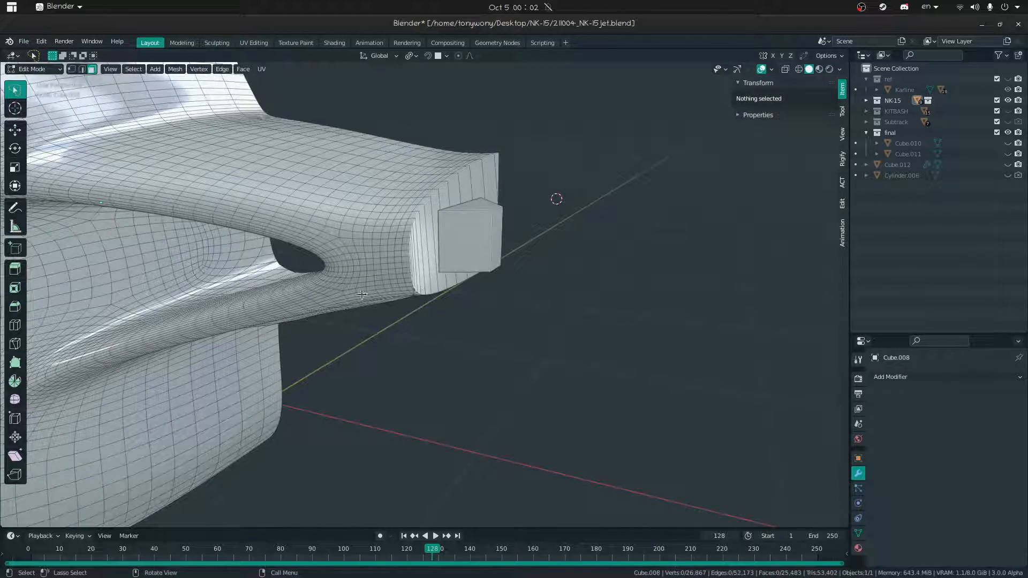
- Delete the matching root-wall faces enclosed by the connector block on the nose's -X side
{"action": "key", "text": "Tab"}
{"action": "key", "text": "shift+grave"}
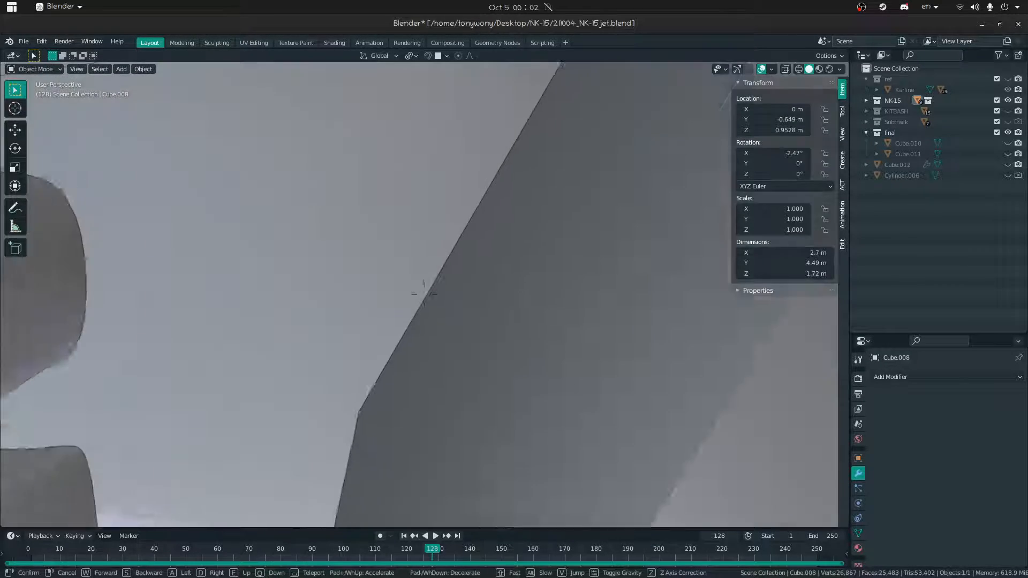
{"action": "key", "text": "s"}
{"action": "key", "text": "w"}
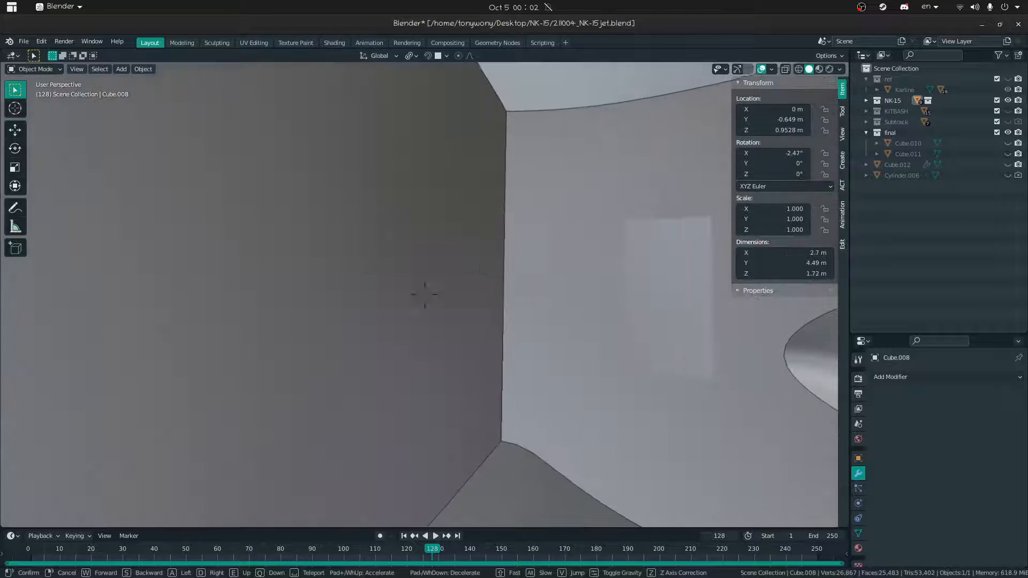
{"action": "left_click", "coordinate": [424, 293]}
{"action": "key", "text": "Tab"}
{"action": "left_click", "coordinate": [459, 252]}
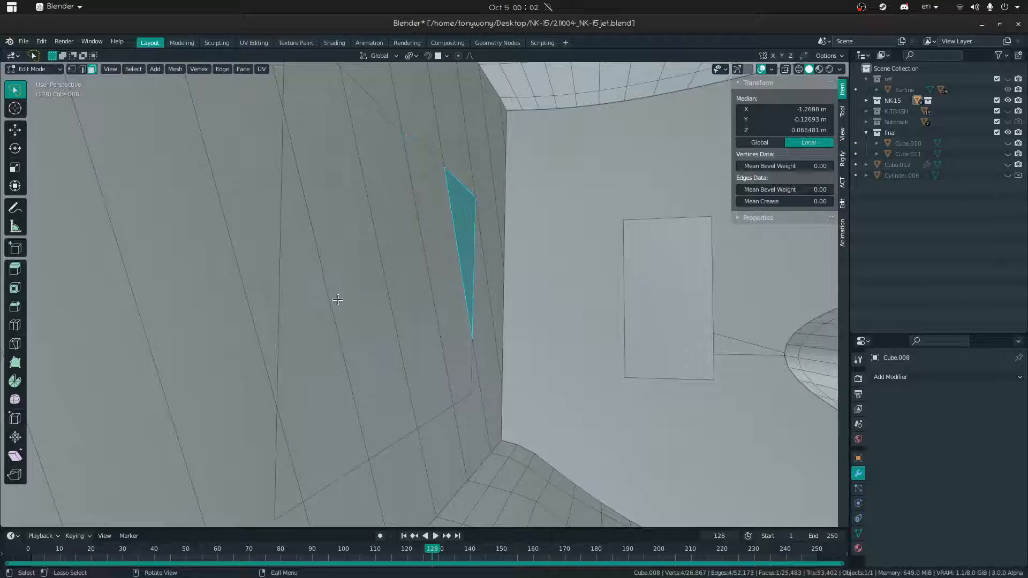
{"action": "left_click", "coordinate": [354, 302], "text": "ctrl"}
{"action": "left_click", "coordinate": [287, 432], "text": "shift"}
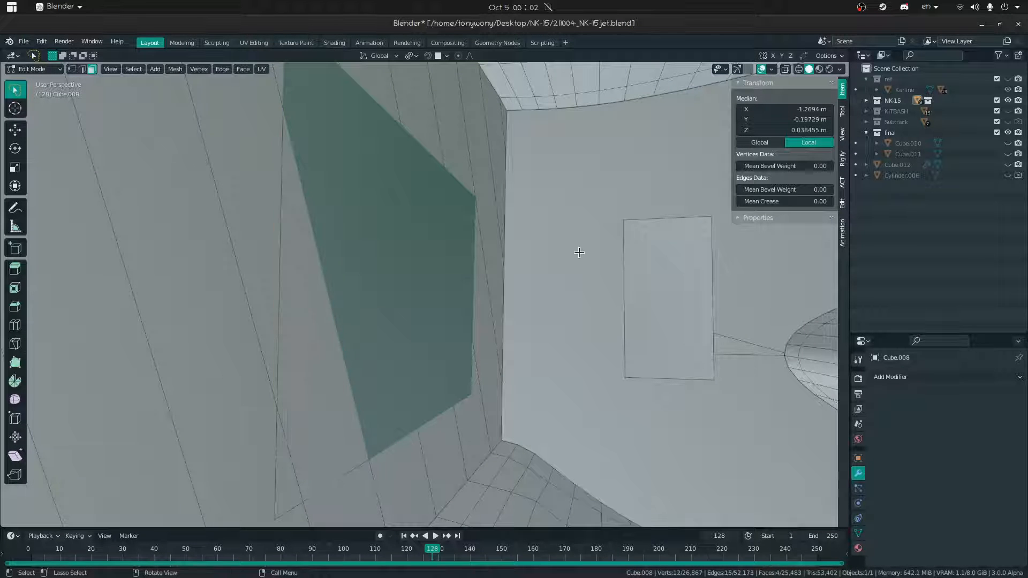
{"action": "left_click", "coordinate": [307, 460], "text": "shift"}
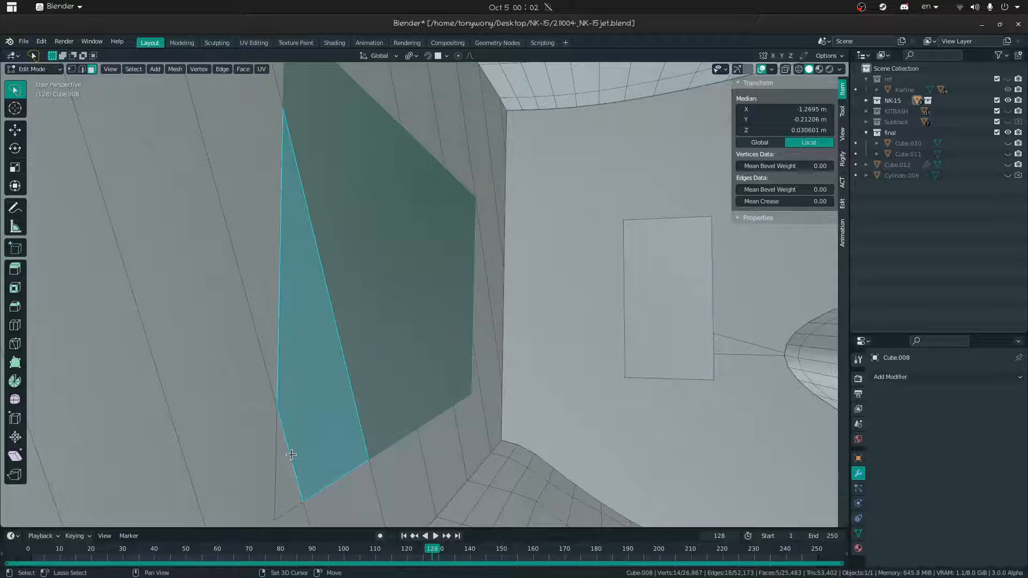
{"action": "left_click", "coordinate": [288, 460], "text": "shift"}
{"action": "key", "text": "x"}
- Try to flatten the -X block's protruding wedge on the nose's rear face by edge-sliding its vertical edge, and undo the slide
{"action": "left_click", "coordinate": [653, 287]}
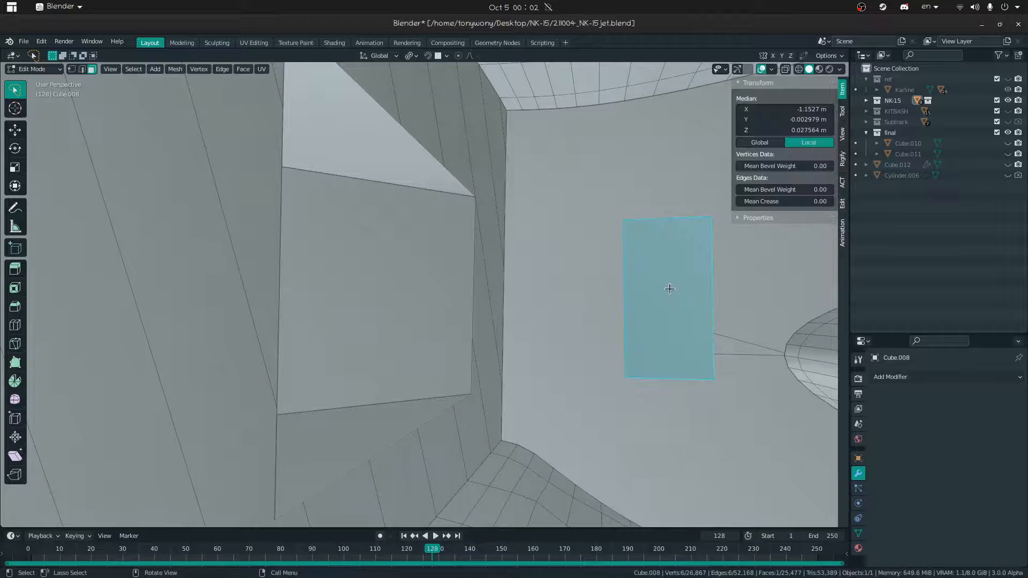
{"action": "key", "text": "shift+grave"}
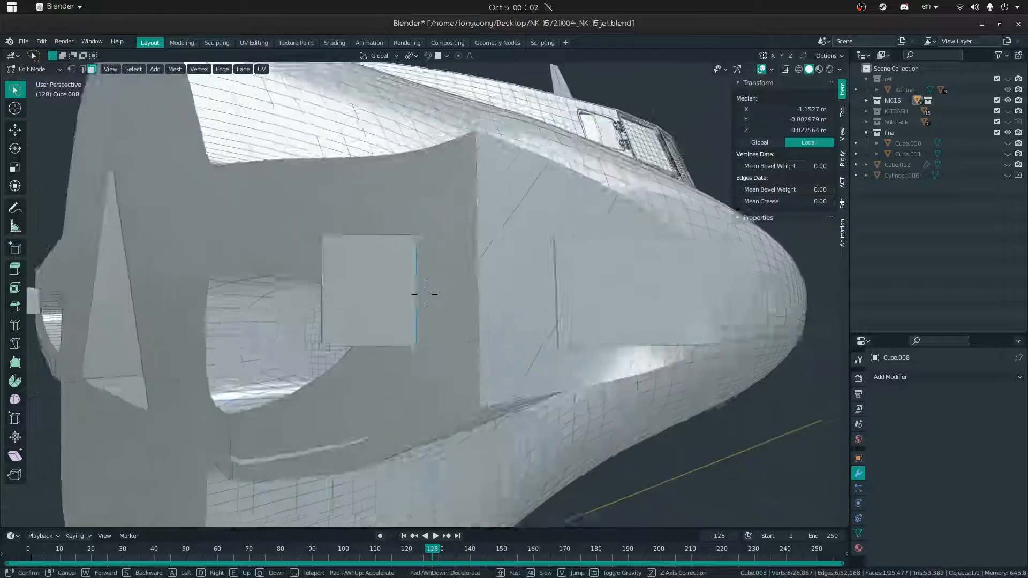
{"action": "key", "text": "s"}
{"action": "left_click", "coordinate": [424, 295]}
{"action": "middle_click_drag", "start_coordinate": [425, 294], "coordinate": [412, 348]}
{"action": "left_click", "coordinate": [376, 289]}
{"action": "key", "text": "2"}
{"action": "left_click", "coordinate": [370, 280]}
{"action": "key", "text": "g"}
{"action": "key", "text": "g"}
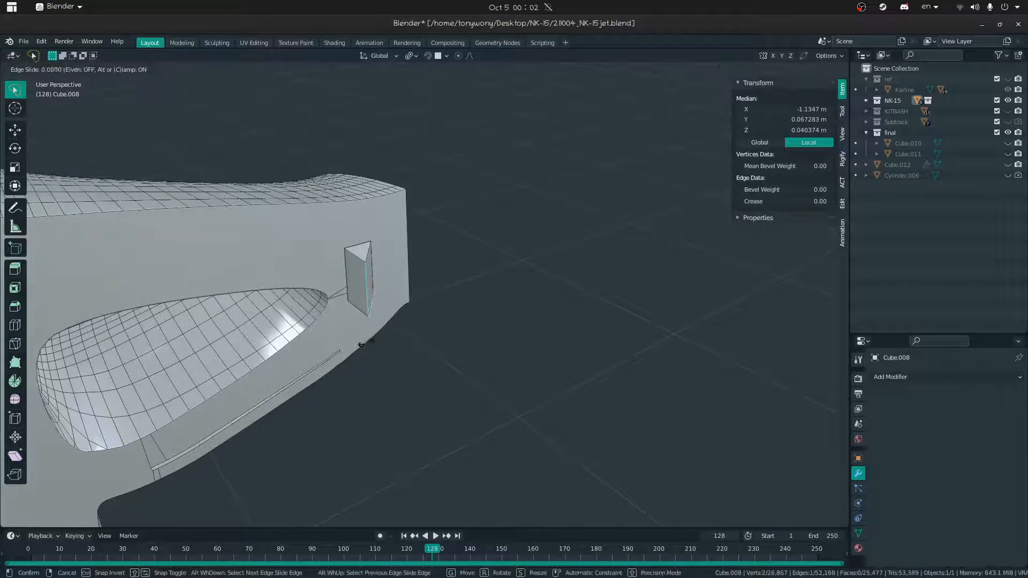
{"action": "left_click", "coordinate": [308, 250]}
{"action": "middle_click_drag", "start_coordinate": [308, 251], "coordinate": [363, 261]}
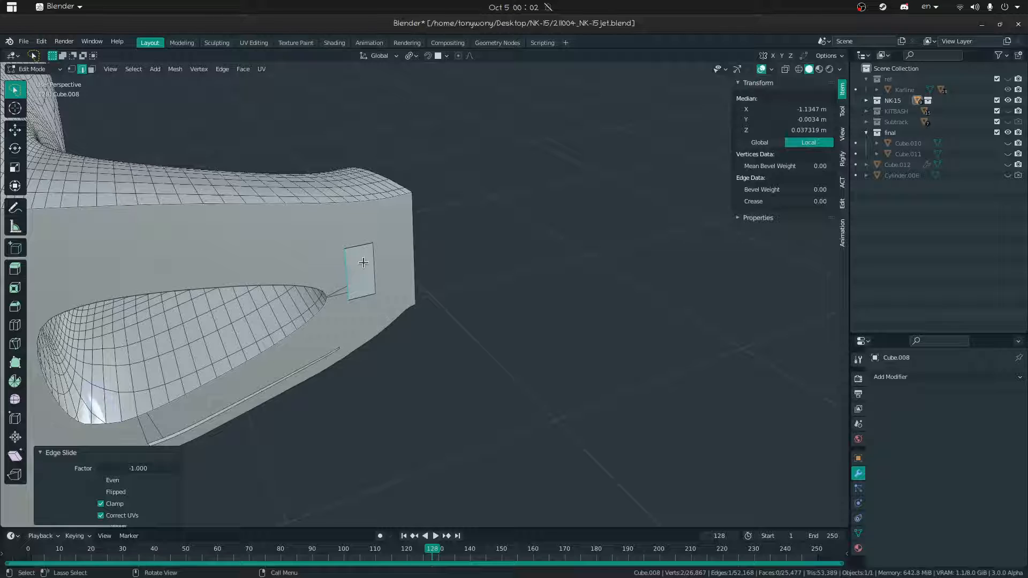
{"action": "key", "text": "ctrl+z"}
- Delete the protruding vertical edge of the -X block's wedge on the nose's rear face
{"action": "key", "text": "3"}
{"action": "left_click", "coordinate": [366, 271]}
{"action": "key", "text": "x"}
{"action": "key", "text": "Escape"}
{"action": "key", "text": "2"}
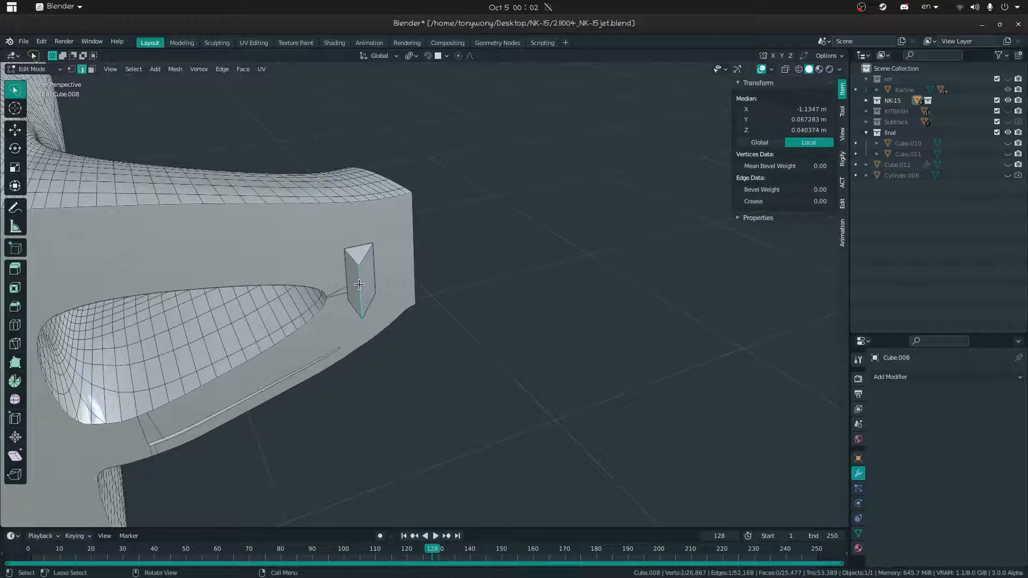
{"action": "key", "text": "x"}
{"action": "left_click", "coordinate": [359, 271]}
- Flip the normal of the remaining flat rectangular face at the -X block and return to Object Mode
{"action": "left_click", "coordinate": [349, 275]}
{"action": "middle_click_drag", "start_coordinate": [349, 274], "coordinate": [268, 313]}
{"action": "key", "text": "3"}
{"action": "left_click", "coordinate": [350, 281]}
{"action": "key", "text": "alt+n"}
{"action": "left_click", "coordinate": [269, 304]}
{"action": "key", "text": "Tab"}
- Examine the nose's rear face from the cleaned -X side across to the +X side for leftover faces
{"action": "key", "text": "shift+grave"}
{"action": "key", "text": "a"}
{"action": "key", "text": "s"}
{"action": "key", "text": "w"}
{"action": "left_click", "coordinate": [359, 296]}
{"action": "key", "text": "Tab"}
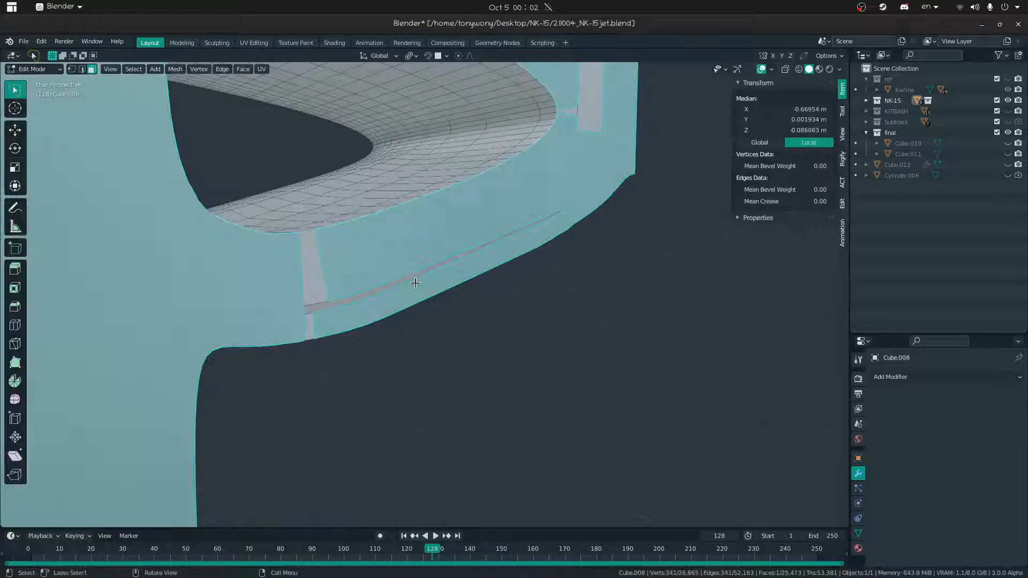
{"action": "middle_click_drag", "start_coordinate": [332, 295], "coordinate": [347, 344]}
{"action": "key", "text": "shift+grave"}
{"action": "key", "text": "w"}
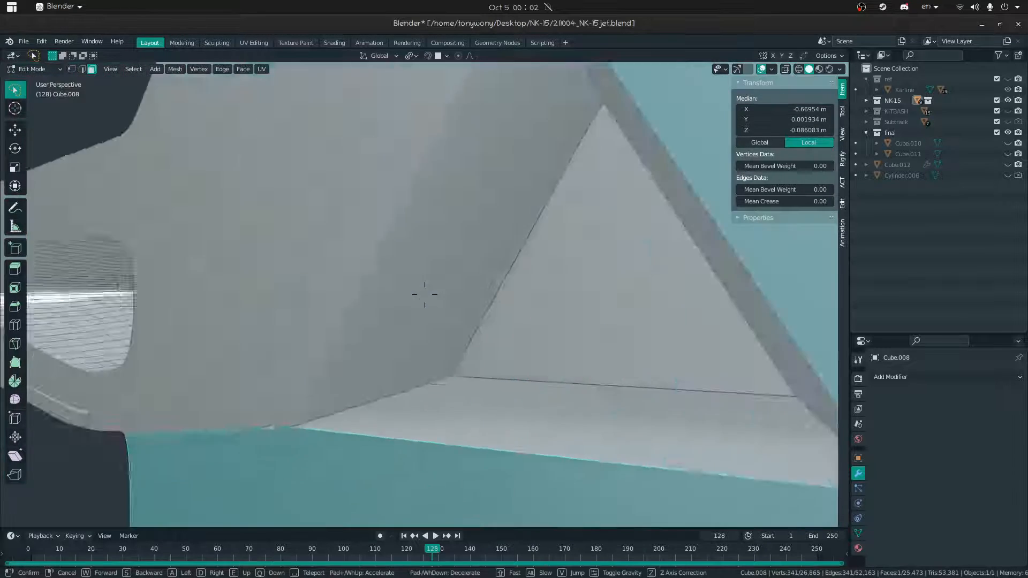
{"action": "key", "text": "w"}
{"action": "left_click", "coordinate": [424, 294]}
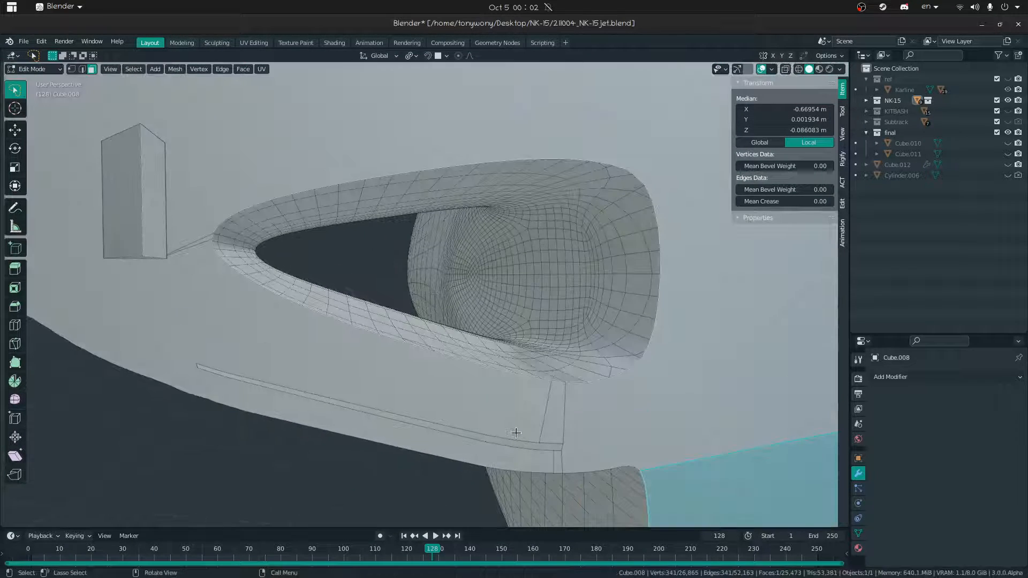
{"action": "left_click", "coordinate": [513, 444], "text": "alt"}
{"action": "middle_click_drag", "start_coordinate": [552, 438], "coordinate": [481, 423]}
- Delete the protruding vertical edge of the +X block's wedge on the nose's rear face
{"action": "left_click", "coordinate": [383, 292]}
{"action": "middle_click_drag", "start_coordinate": [355, 300], "coordinate": [374, 292]}
{"action": "key", "text": "1"}
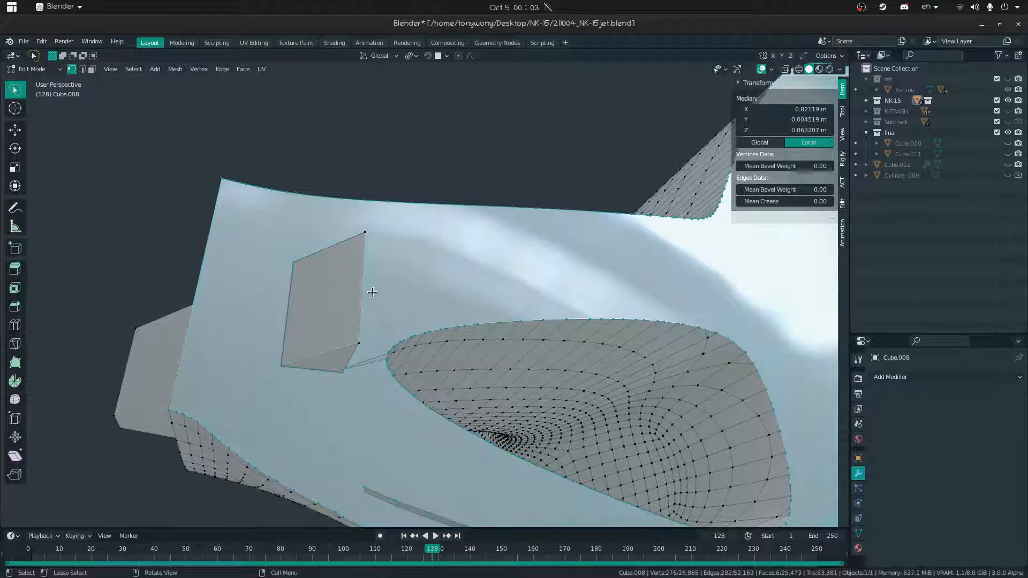
{"action": "left_click", "coordinate": [365, 279]}
{"action": "key", "text": "2"}
{"action": "left_click", "coordinate": [364, 278]}
{"action": "key", "text": "x"}
{"action": "left_click", "coordinate": [360, 267]}
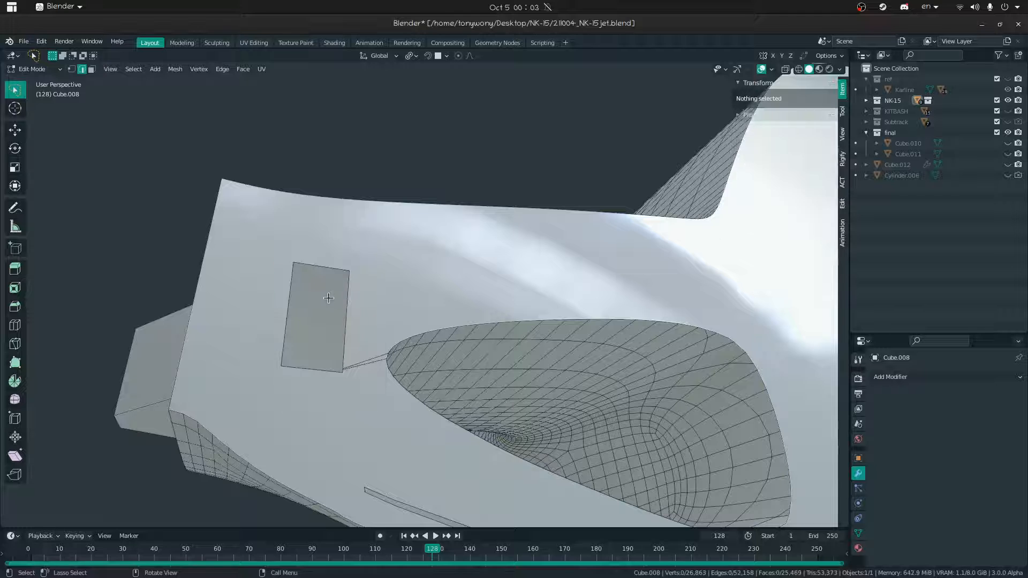
- Flip the normal of the remaining flat rectangular face at the +X block and leave Edit Mode
{"action": "key", "text": "3"}
{"action": "left_click", "coordinate": [328, 298]}
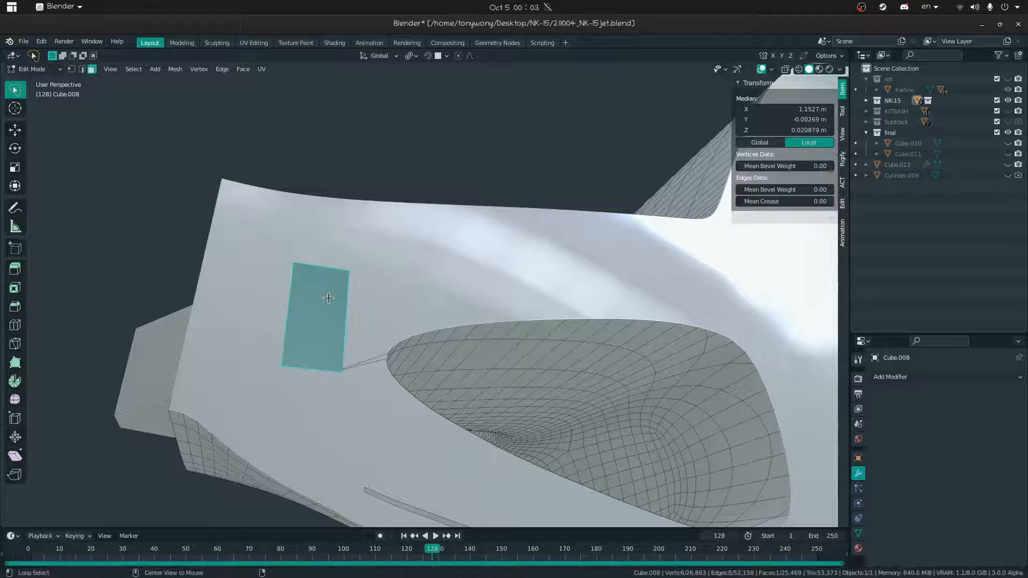
{"action": "key", "text": "alt+n"}
{"action": "left_click", "coordinate": [332, 302]}
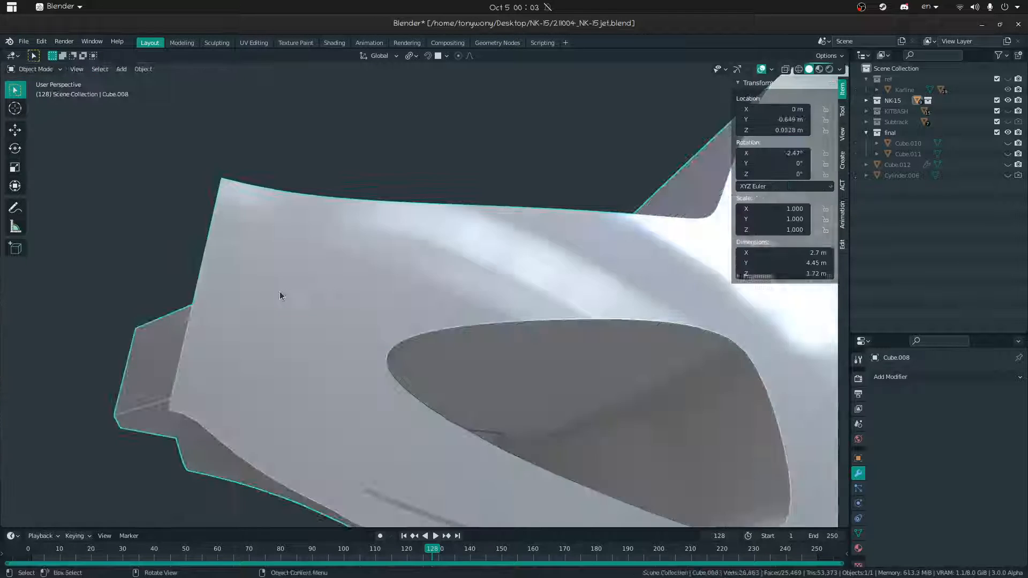
{"action": "key", "text": "Tab"}
- Bring back the rest of the aircraft with its wings and select the nose section at the wing joint
{"action": "middle_click_drag", "start_coordinate": [280, 291], "coordinate": [424, 293]}
{"action": "scroll", "coordinate": [424, 298], "scroll_direction": "down", "scroll_amount": 4}
{"action": "middle_click_drag", "start_coordinate": [383, 378], "coordinate": [466, 378]}
{"action": "scroll", "coordinate": [437, 233], "scroll_direction": "up", "scroll_amount": 3}
{"action": "middle_click_drag", "start_coordinate": [437, 234], "coordinate": [422, 294]}
{"action": "left_click", "coordinate": [246, 181]}
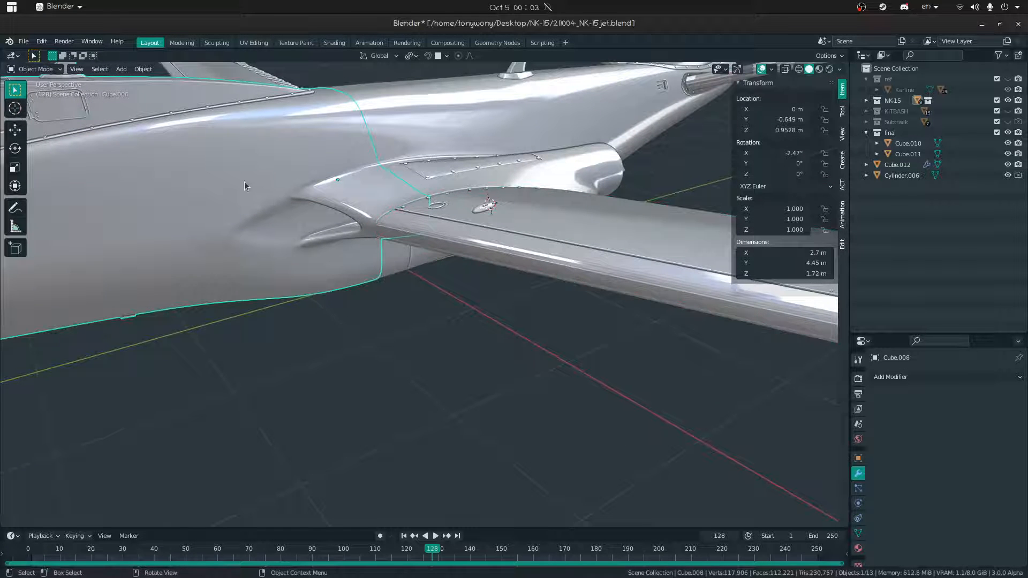
- Hide the nose section and both wings to expose the front face of the rear fuselage
{"action": "key", "text": "h"}
{"action": "left_click", "coordinate": [335, 147]}
{"action": "middle_click_drag", "start_coordinate": [335, 148], "coordinate": [451, 151]}
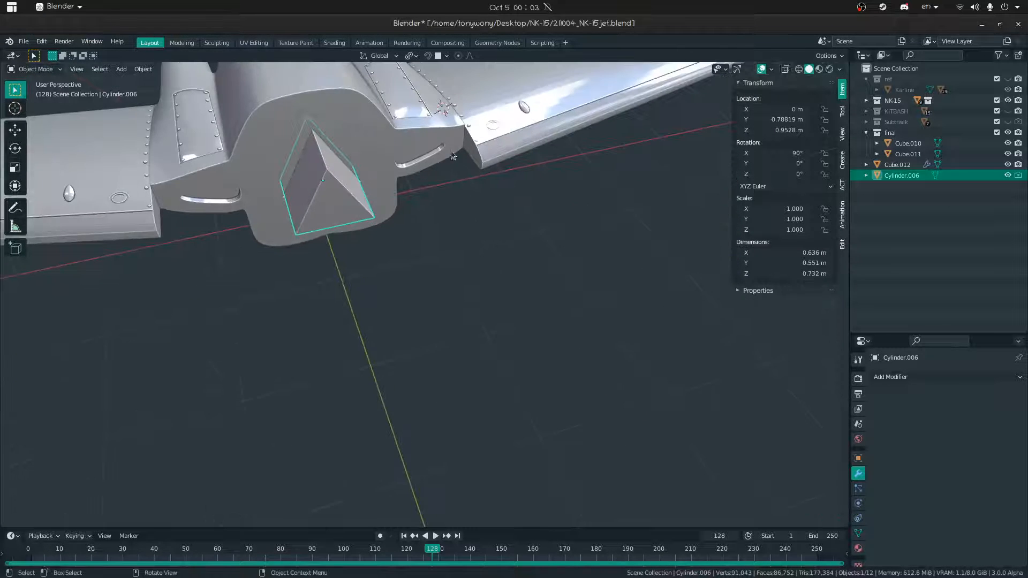
{"action": "left_click", "coordinate": [470, 142]}
{"action": "key", "text": "h"}
{"action": "left_click", "coordinate": [126, 215]}
{"action": "key", "text": "h"}
- Hide the mirrored connector block and select the rear fuselage to view its wing-root sockets
{"action": "middle_click_drag", "start_coordinate": [298, 174], "coordinate": [457, 243]}
{"action": "left_click", "coordinate": [444, 208]}
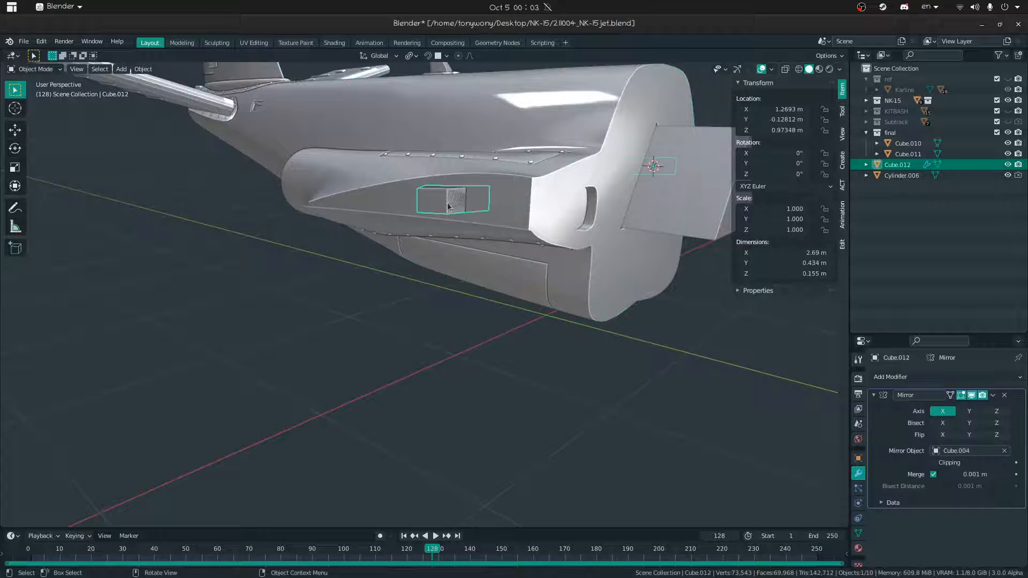
{"action": "left_click", "coordinate": [467, 205]}
{"action": "middle_click_drag", "start_coordinate": [468, 204], "coordinate": [276, 174]}
{"action": "left_click", "coordinate": [455, 210]}
{"action": "left_click", "coordinate": [293, 305]}
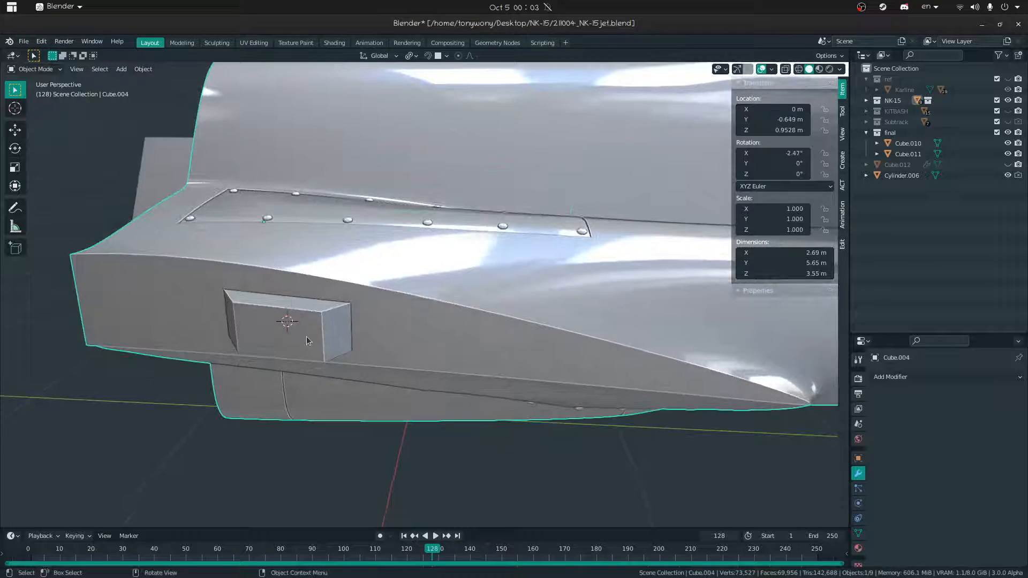
{"action": "middle_click_drag", "start_coordinate": [307, 333], "coordinate": [424, 298]}
{"action": "scroll", "coordinate": [474, 281], "scroll_direction": "down", "scroll_amount": 7}
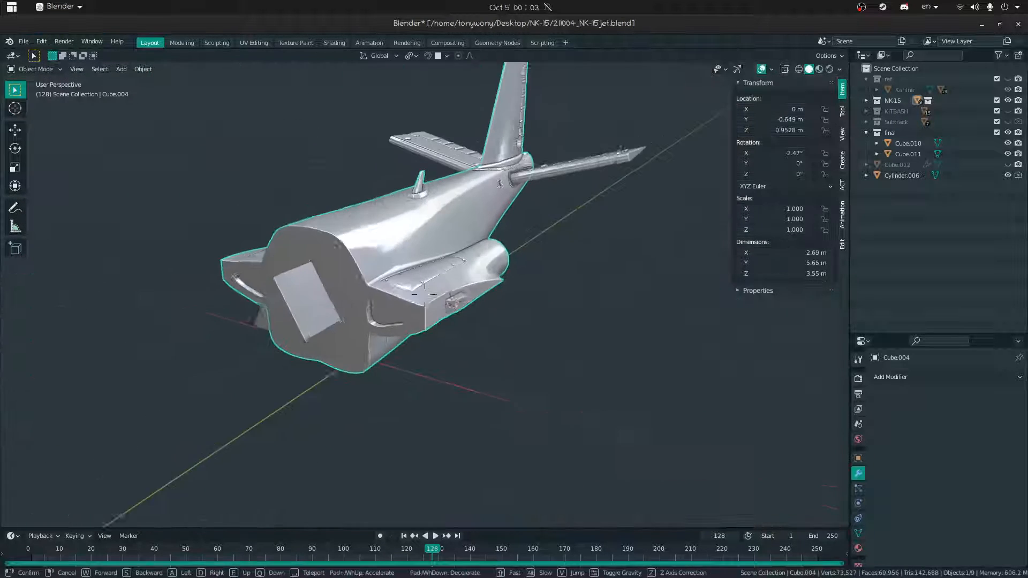
- Isolate the rear fuselage and fly through its interior and around its wing roots to examine leftover geometry
{"action": "scroll", "coordinate": [424, 298], "scroll_direction": "up", "scroll_amount": 1}
{"action": "key", "text": "shift+grave"}
{"action": "key", "text": "w"}
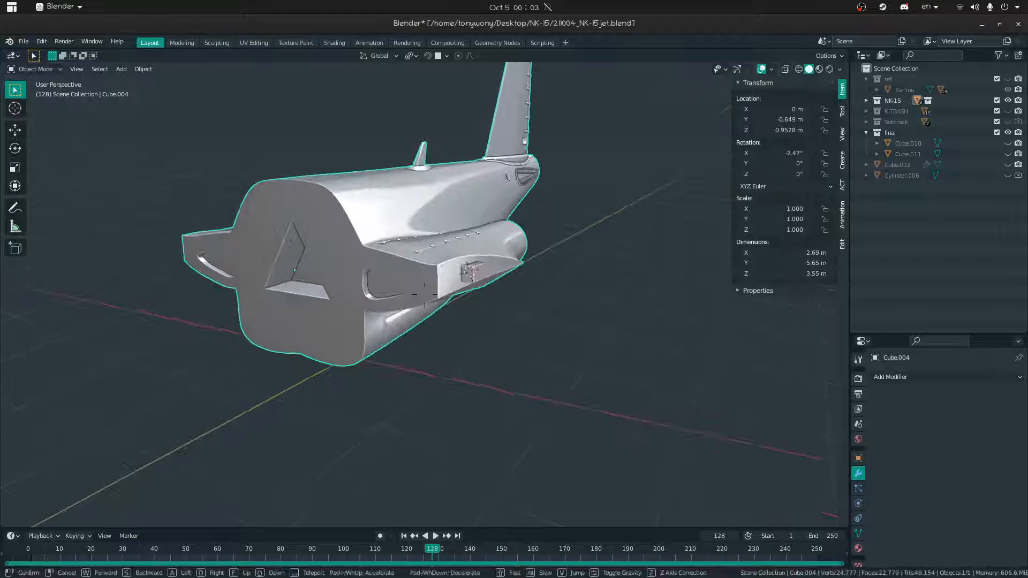
{"action": "key", "text": "w"}
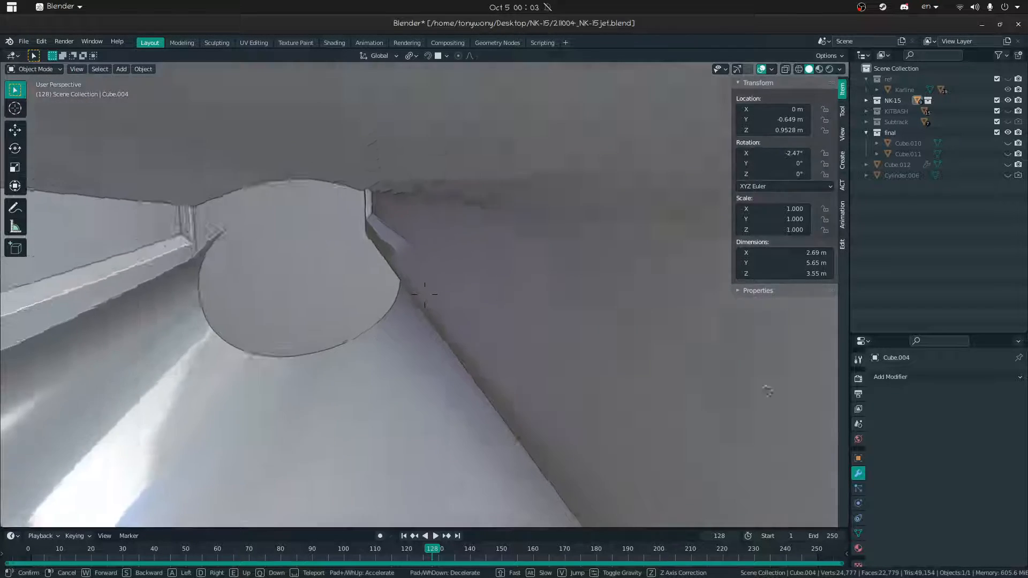
{"action": "key", "text": "w"}
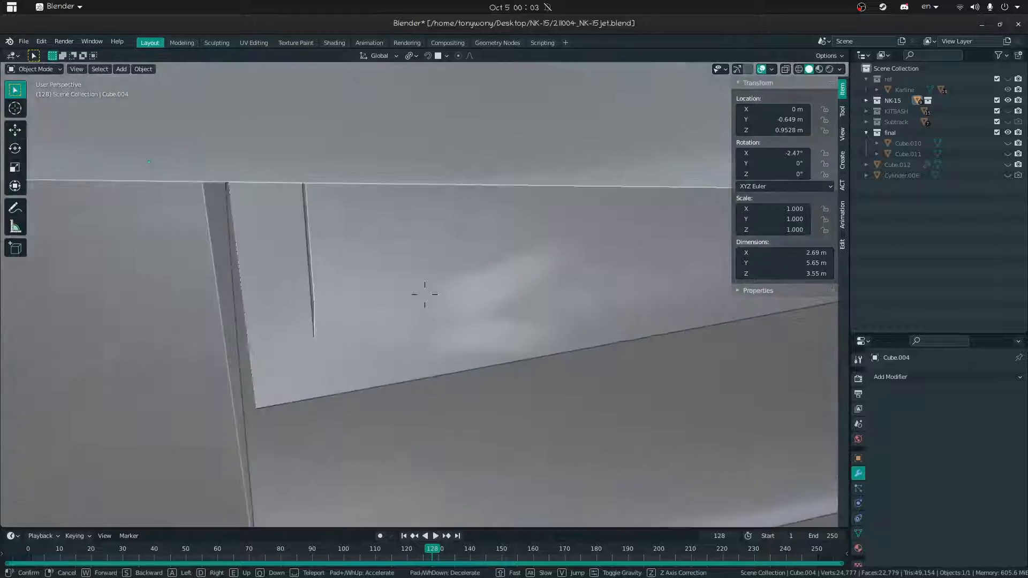
{"action": "key", "text": "s"}
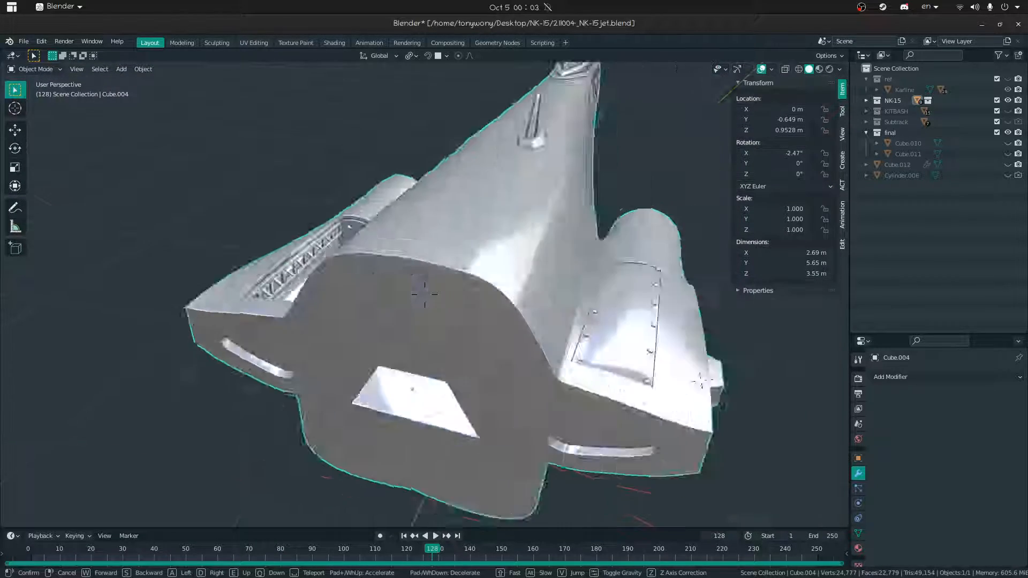
{"action": "key", "text": "d"}
{"action": "key", "text": "s"}
{"action": "left_click", "coordinate": [424, 294]}
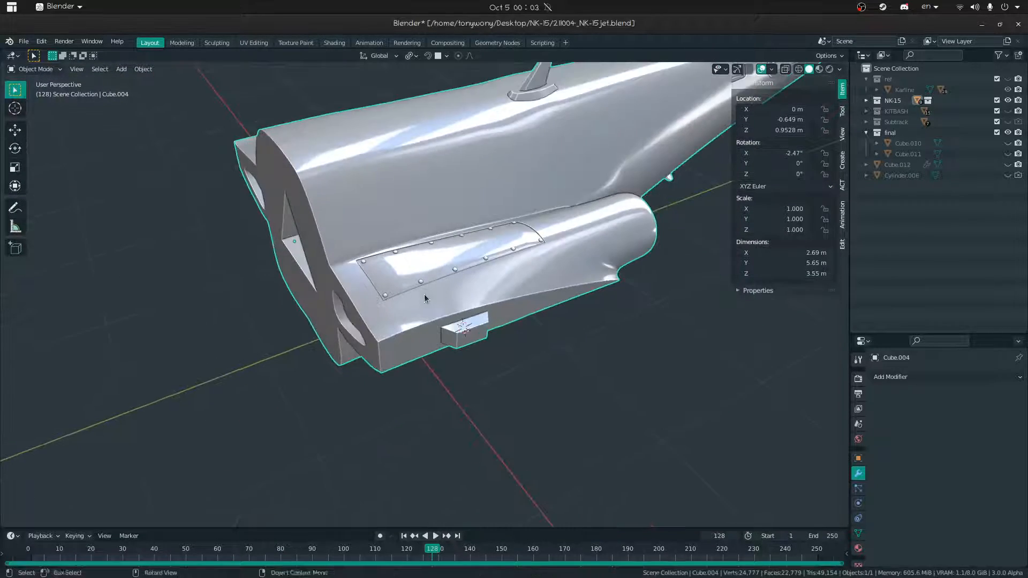
- Reveal all hidden parts, hide the nose section and rear fuselage, and select the +X wing
{"action": "key", "text": "alt+h"}
{"action": "left_click", "coordinate": [470, 341]}
{"action": "left_click", "coordinate": [337, 301]}
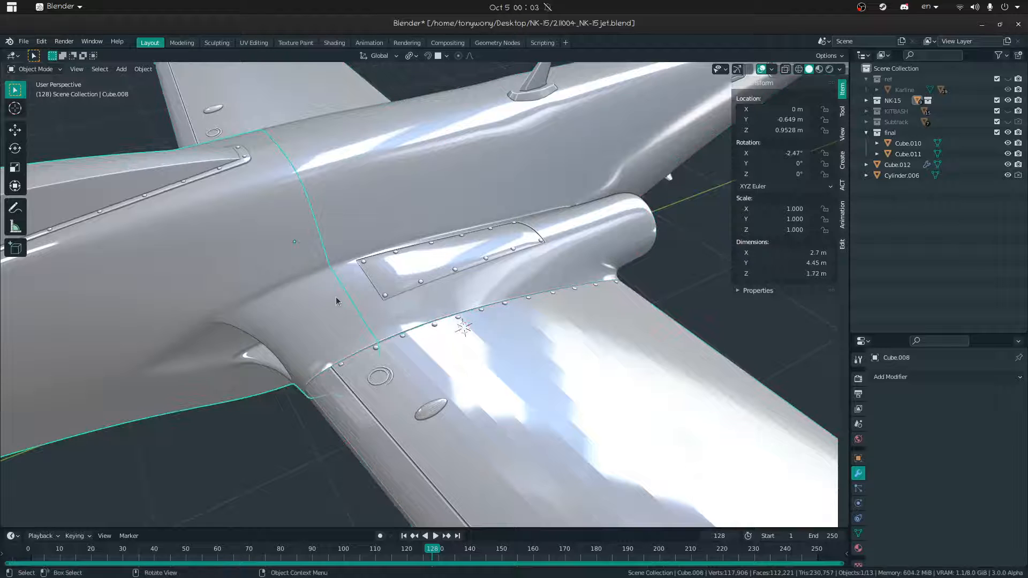
{"action": "key", "text": "h"}
{"action": "left_click", "coordinate": [353, 280]}
{"action": "key", "text": "h"}
{"action": "left_click", "coordinate": [457, 362]}
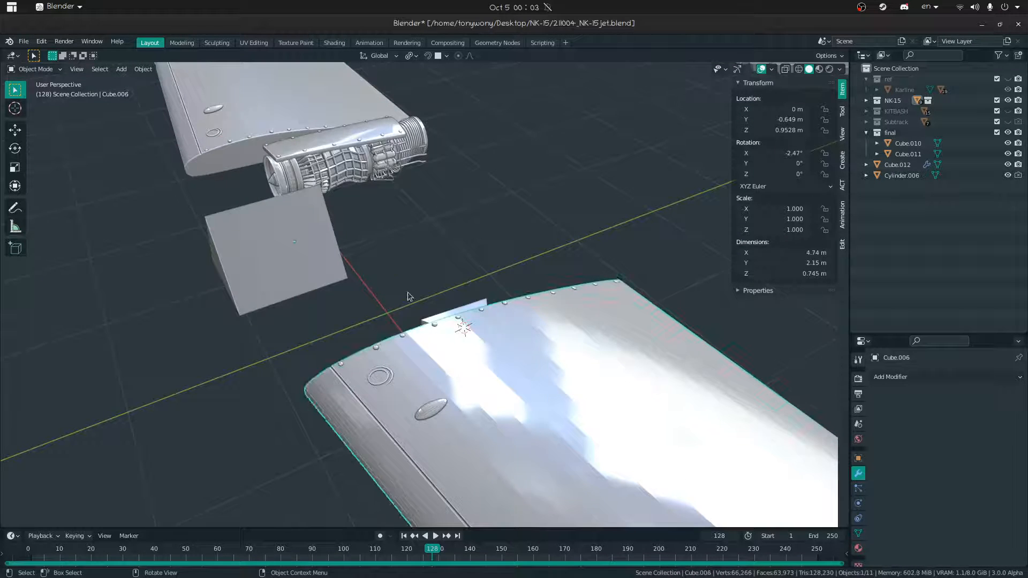
- Hide the turbine parts and the central triangular wedge, leaving the wings and their connector blocks in view
{"action": "middle_click_drag", "start_coordinate": [405, 293], "coordinate": [452, 308]}
{"action": "middle_click_drag", "start_coordinate": [302, 304], "coordinate": [380, 248]}
{"action": "key", "text": "h"}
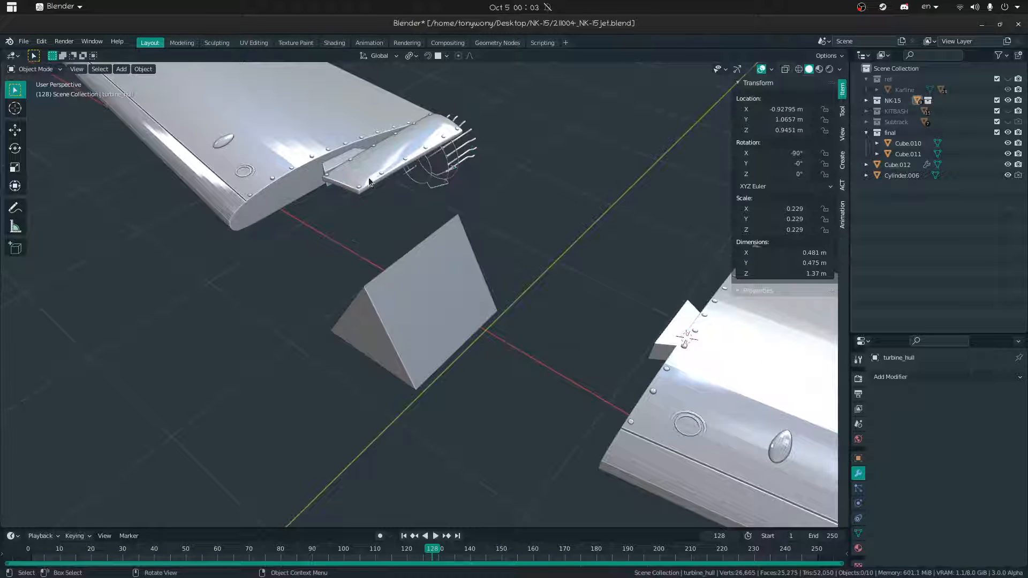
{"action": "key", "text": "h"}
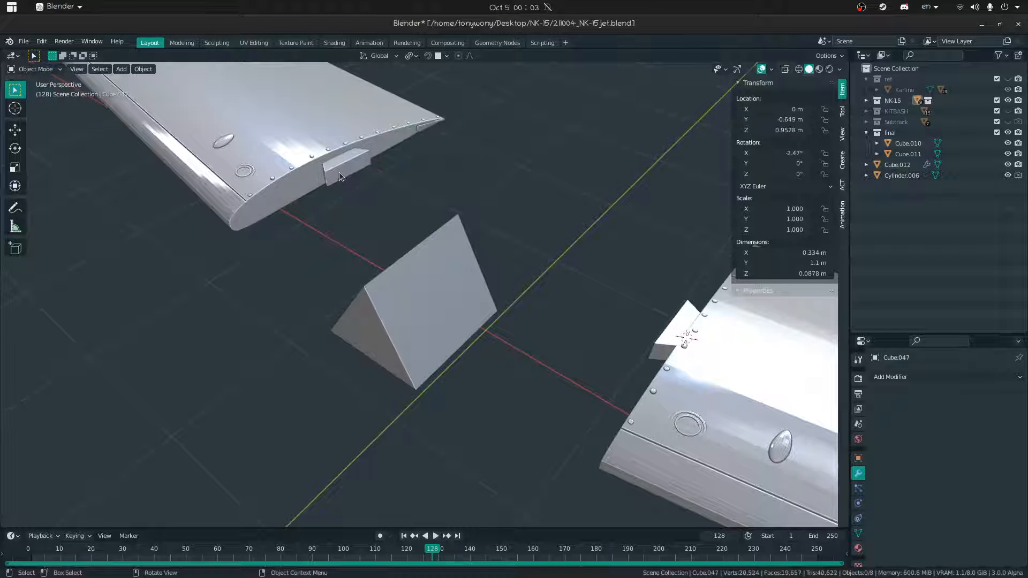
{"action": "left_click", "coordinate": [345, 172]}
{"action": "middle_click_drag", "start_coordinate": [390, 173], "coordinate": [428, 202]}
{"action": "left_click", "coordinate": [443, 304]}
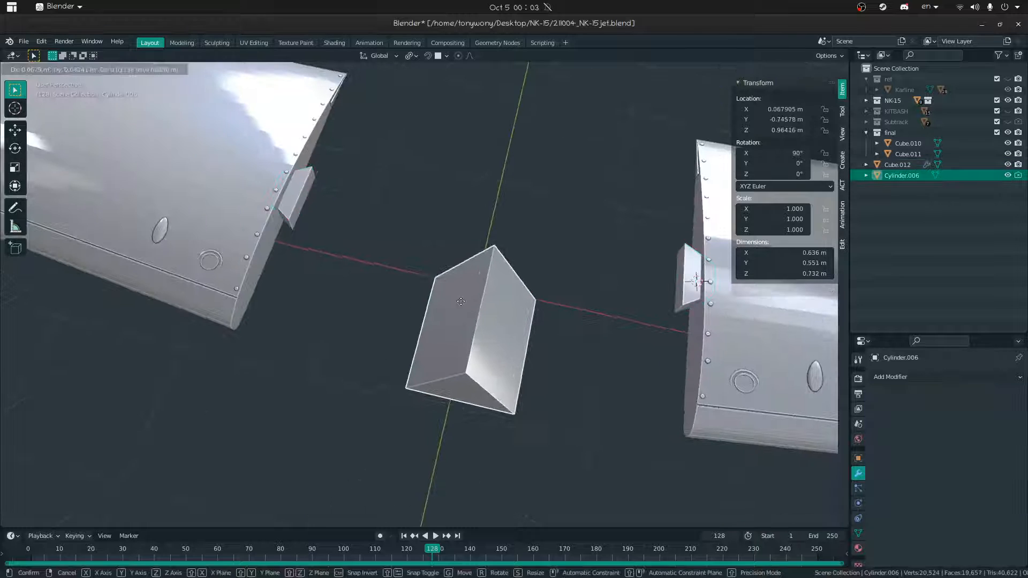
{"action": "key", "text": "h"}
{"action": "key", "text": "shift+grave"}
{"action": "left_click", "coordinate": [424, 294]}
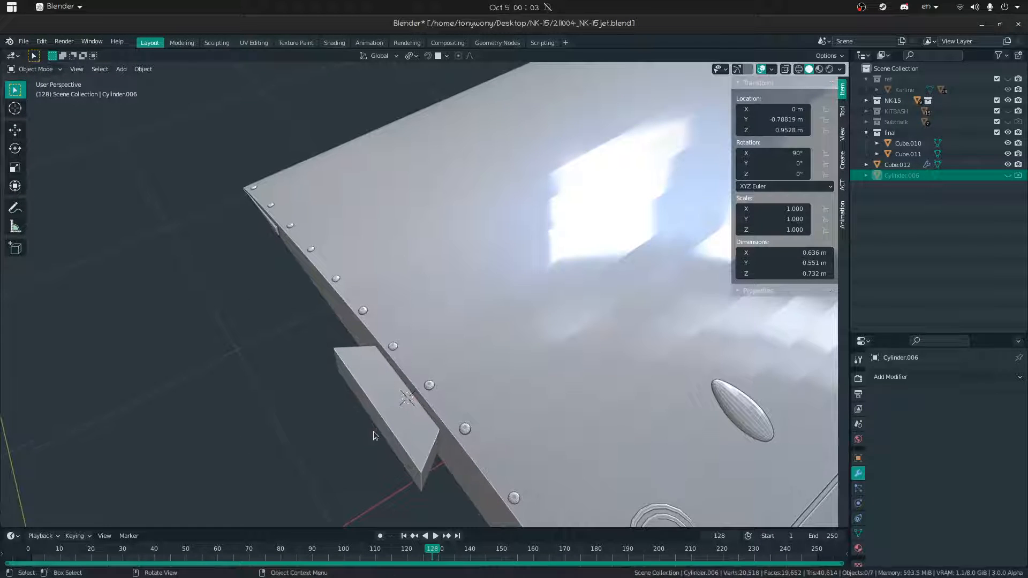
- Enlarge the +X connector block with Shrink/Fatten to about 0.449 m long and 0.167 m high
{"action": "left_click", "coordinate": [379, 423]}
{"action": "middle_click_drag", "start_coordinate": [396, 414], "coordinate": [725, 412]}
{"action": "key", "text": "Tab"}
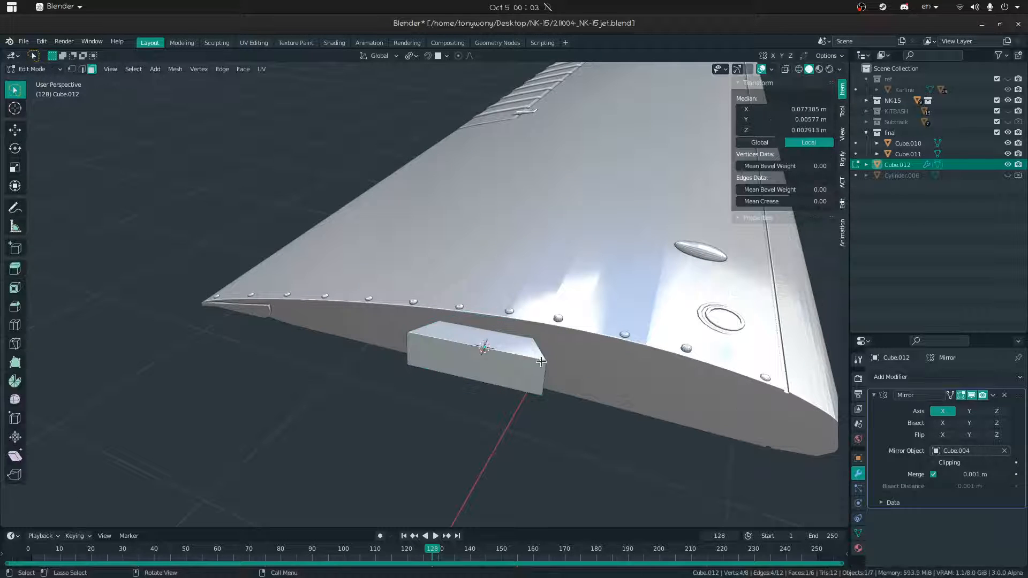
{"action": "key", "text": "alt+s"}
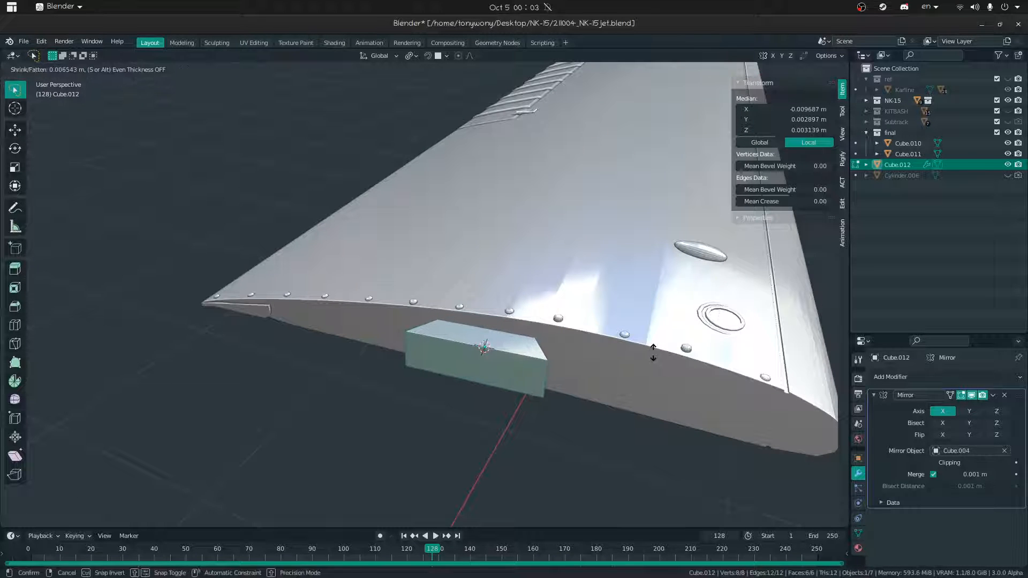
{"action": "left_click", "coordinate": [653, 352]}
{"action": "key", "text": "alt+s"}
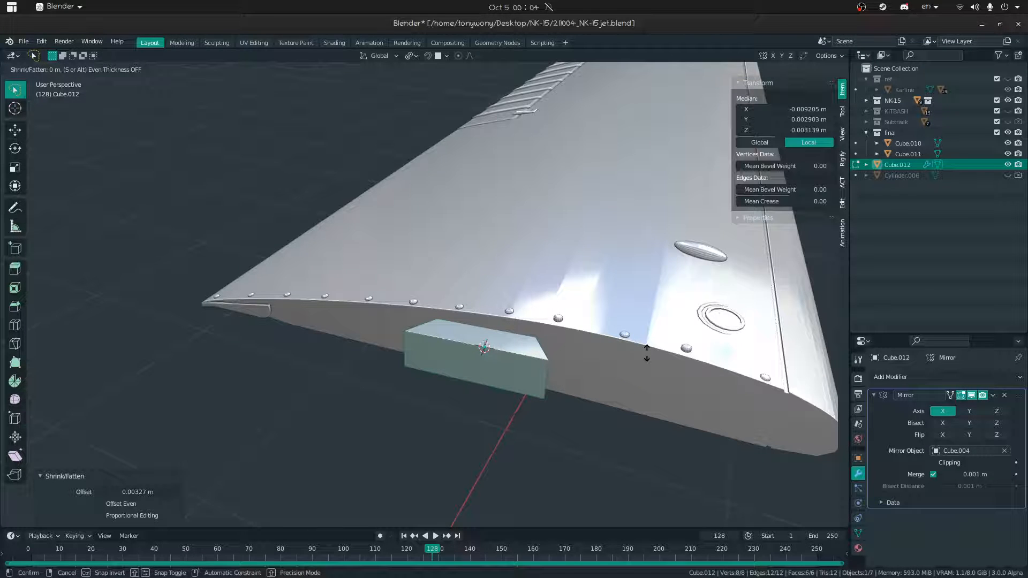
{"action": "left_click", "coordinate": [647, 353]}
{"action": "key", "text": "ctrl+Tab"}
{"action": "left_click", "coordinate": [408, 353]}
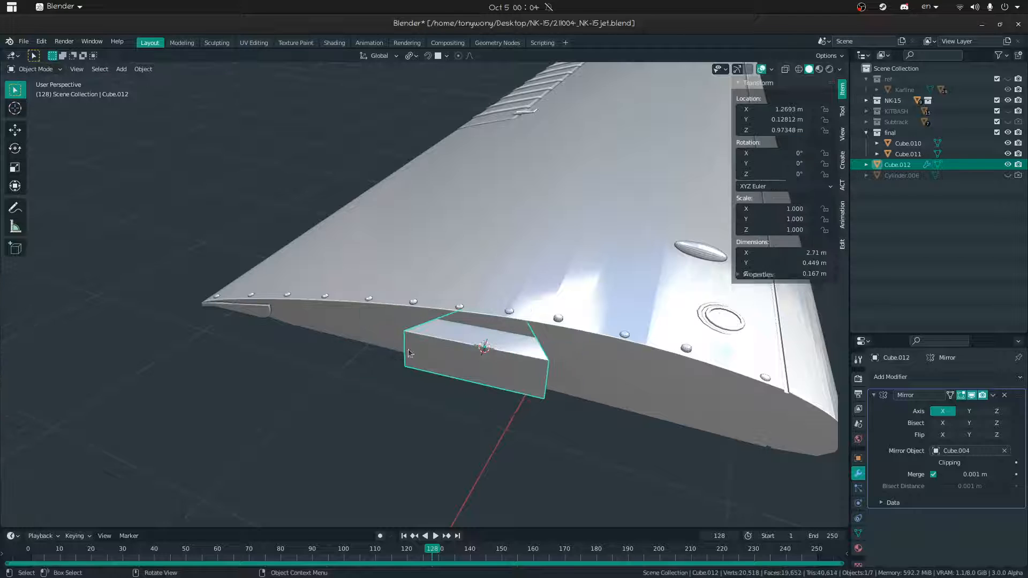
- Fatten the connector block further to about 0.454 m long and 0.171 m high
{"action": "key", "text": "Tab"}
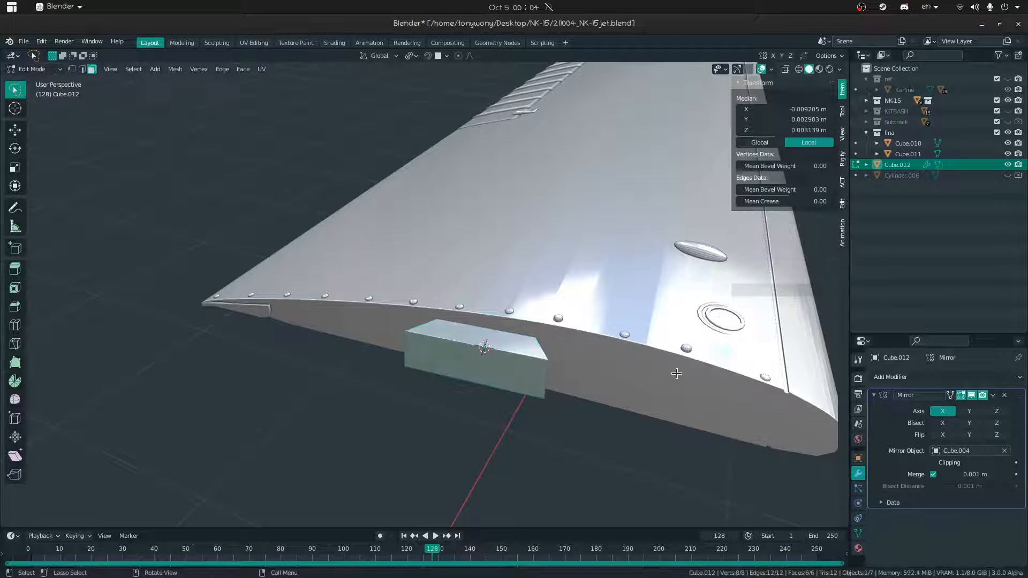
{"action": "key", "text": "alt+s"}
{"action": "left_click", "coordinate": [642, 370]}
{"action": "key", "text": "Tab"}
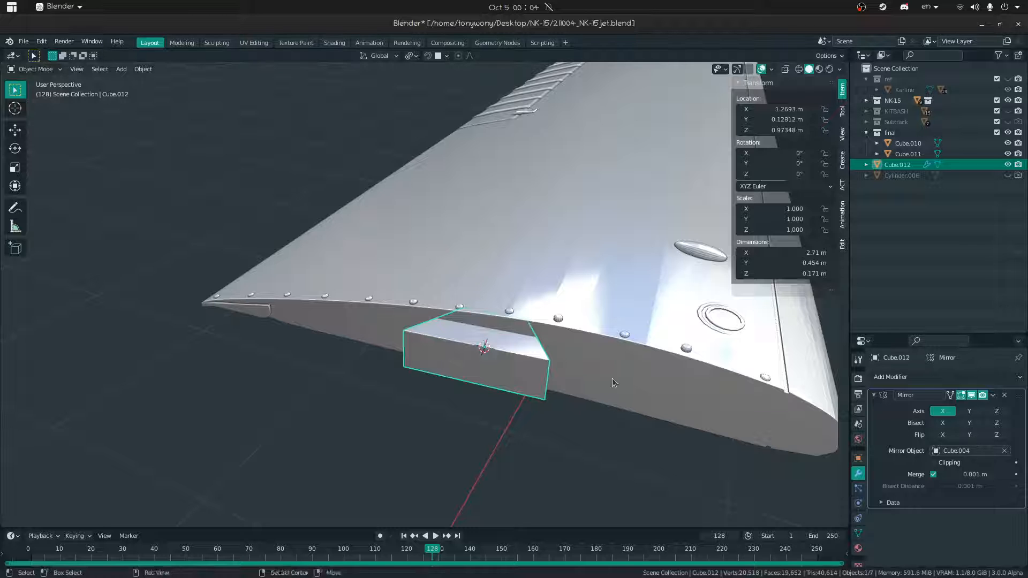
- Apply the connector block's Mirror modifier and separate the -X block into its own object
{"action": "key", "text": "ctrl+a"}
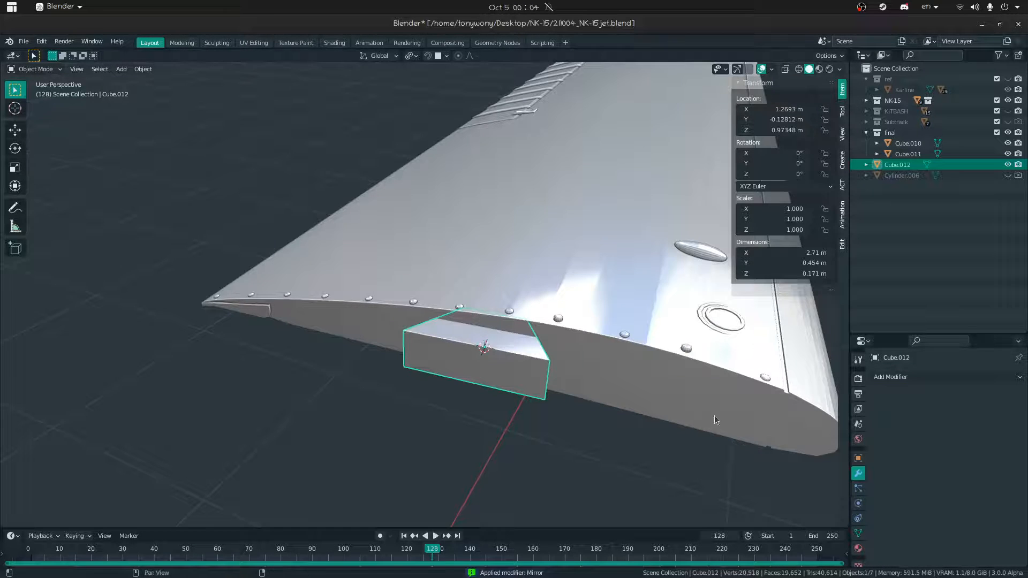
{"action": "scroll", "coordinate": [422, 296], "scroll_direction": "down", "scroll_amount": 8}
{"action": "left_click", "coordinate": [311, 257]}
{"action": "left_click", "coordinate": [313, 258]}
{"action": "key", "text": "Tab"}
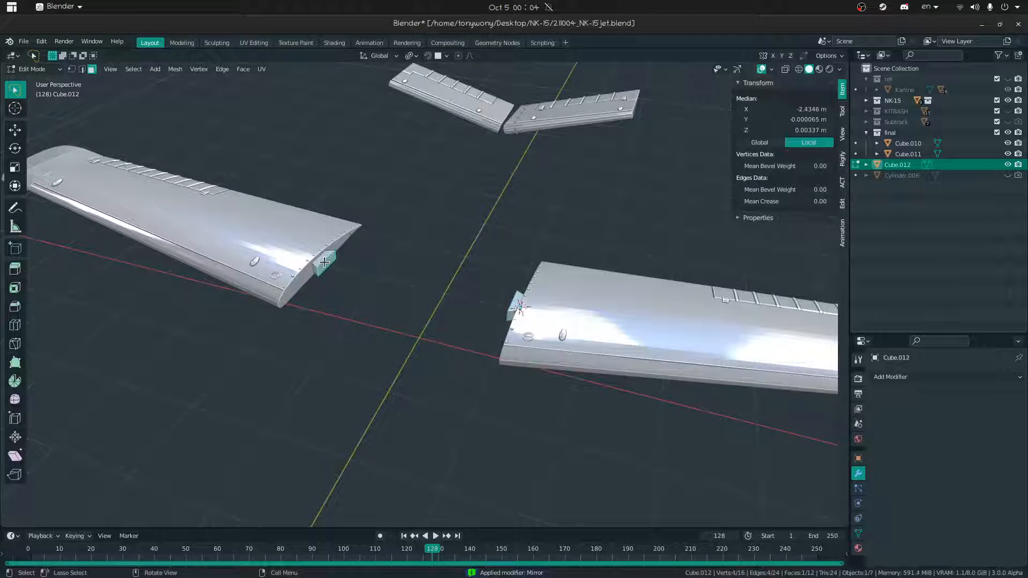
{"action": "key", "text": "l"}
{"action": "key", "text": "p"}
{"action": "left_click", "coordinate": [324, 262]}
{"action": "key", "text": "Tab"}
- Subtract the -X connector block from the -X wing with a Boolean Difference
{"action": "left_click", "coordinate": [325, 261]}
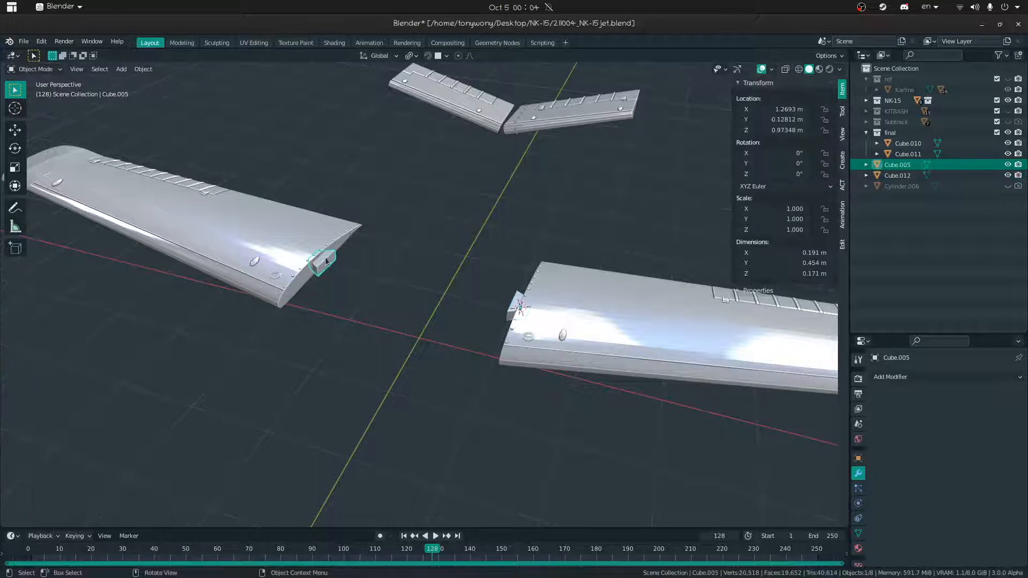
{"action": "left_click", "coordinate": [270, 227], "text": "shift"}
{"action": "key", "text": "ctrl+minus"}
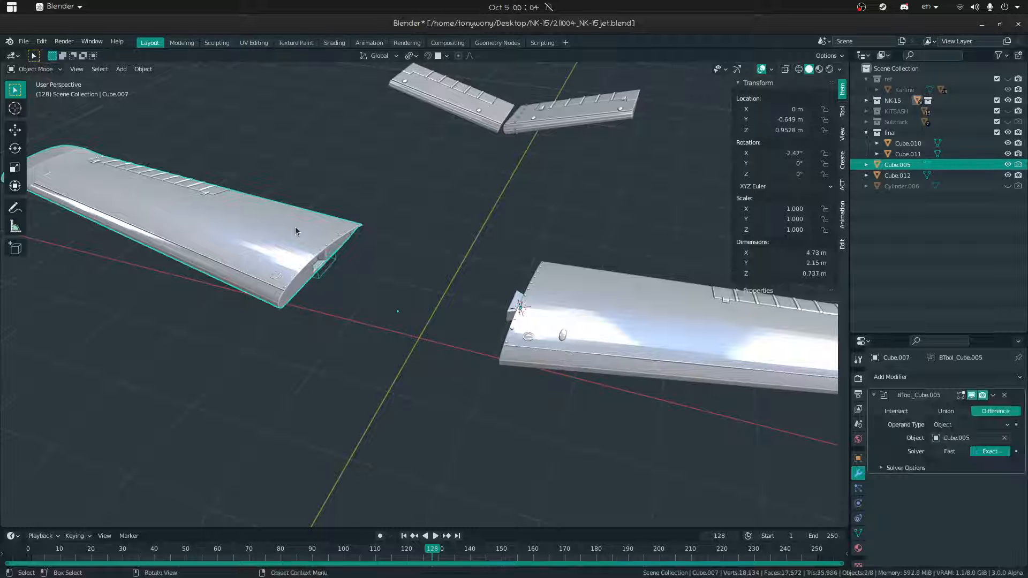
- Subtract the +X connector block from the +X wing with a Boolean Difference using the Fast solver
{"action": "left_click", "coordinate": [526, 305]}
{"action": "left_click", "coordinate": [563, 297], "text": "shift"}
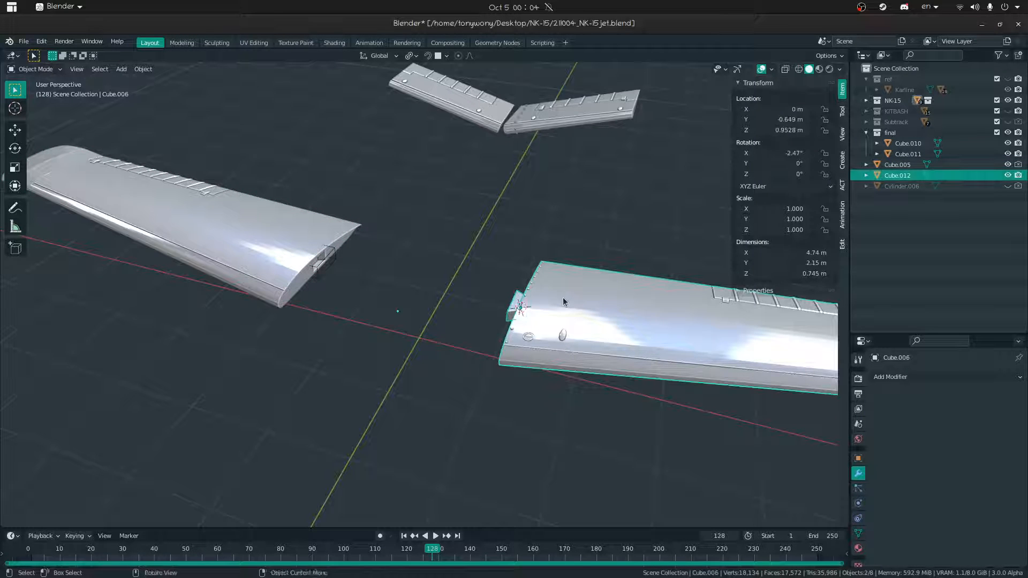
{"action": "key", "text": "ctrl+slash"}
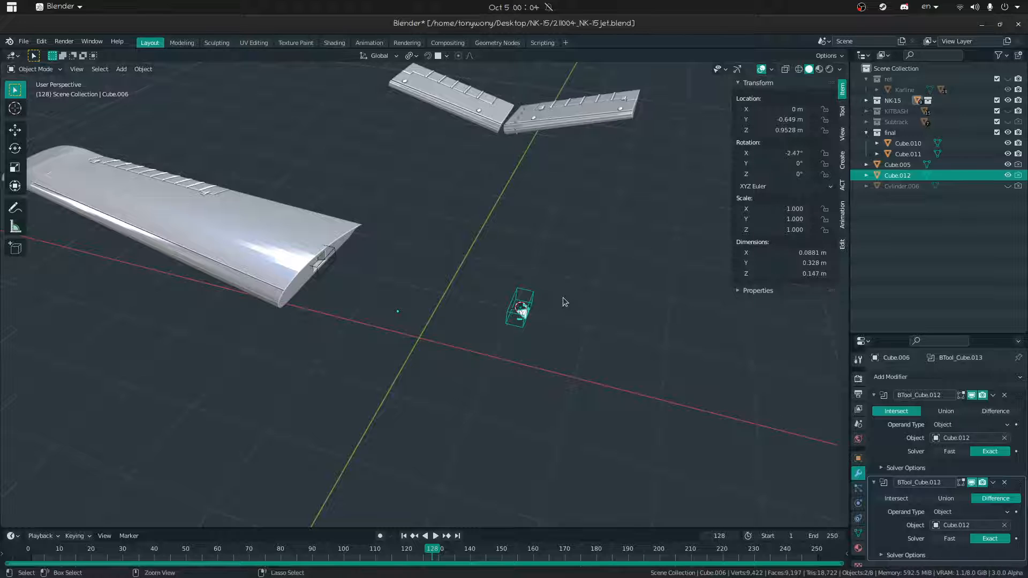
{"action": "key", "text": "ctrl+z"}
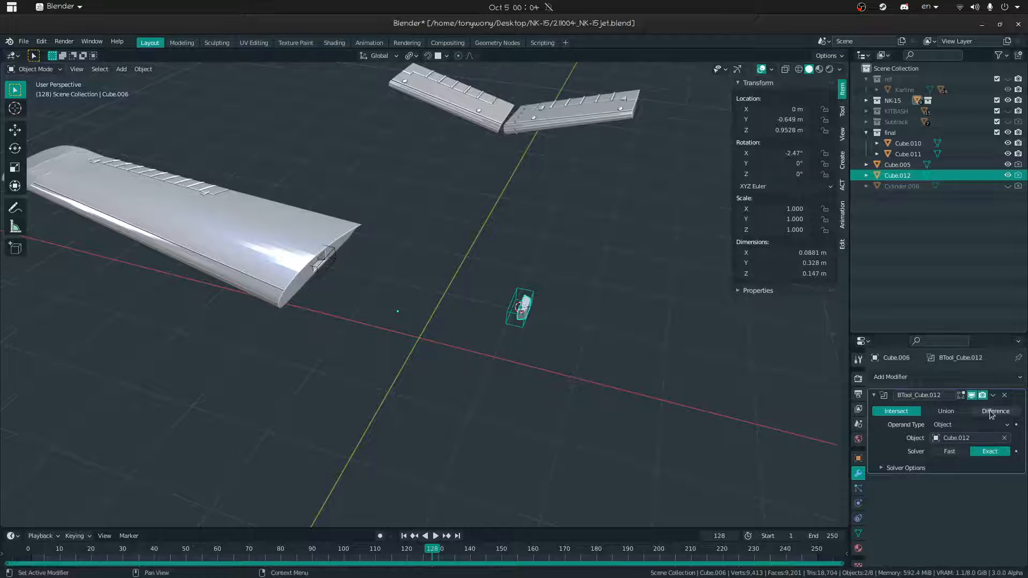
{"action": "left_click", "coordinate": [987, 411]}
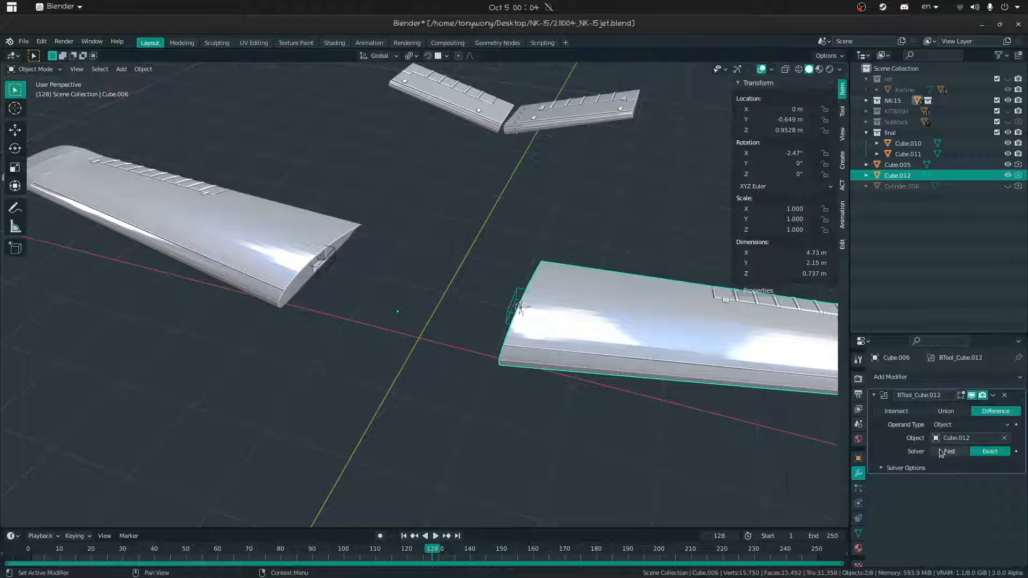
{"action": "left_click", "coordinate": [939, 452]}
- Switch the -X wing's Boolean to the Fast solver and check the pocket cut in its root
{"action": "key", "text": "shift+grave"}
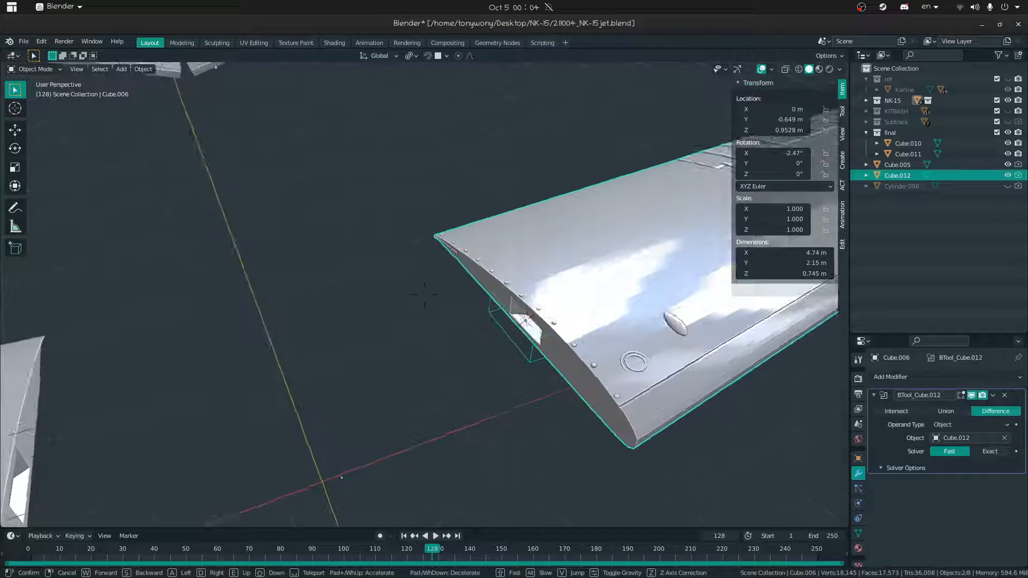
{"action": "left_click", "coordinate": [425, 294]}
{"action": "left_click", "coordinate": [408, 351]}
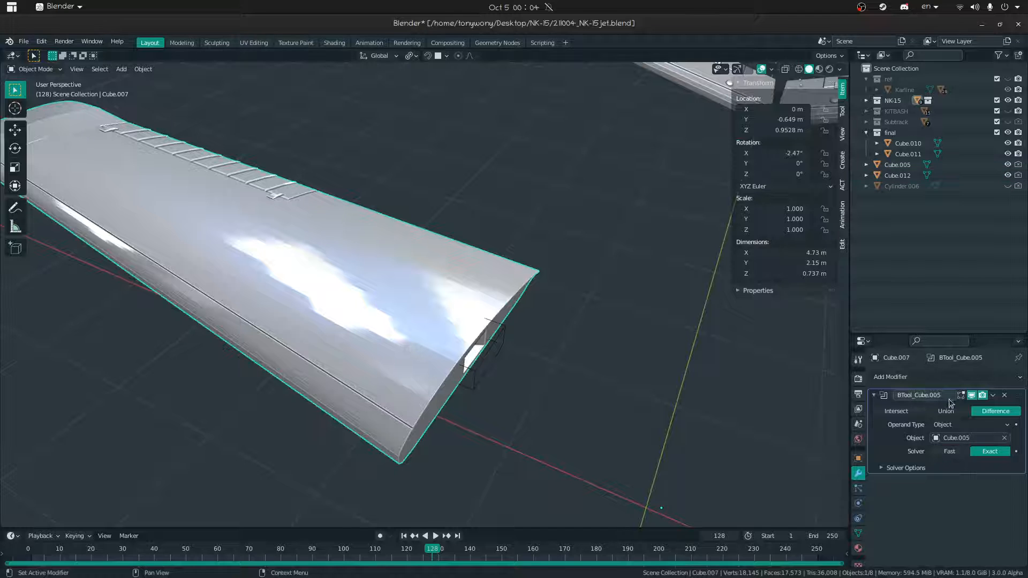
{"action": "mouse_move", "coordinate": [391, 359]}
{"action": "middle_mouse_down"}
{"action": "mouse_move", "coordinate": [367, 336]}
{"action": "mouse_move", "coordinate": [386, 347]}
{"action": "middle_mouse_up"}
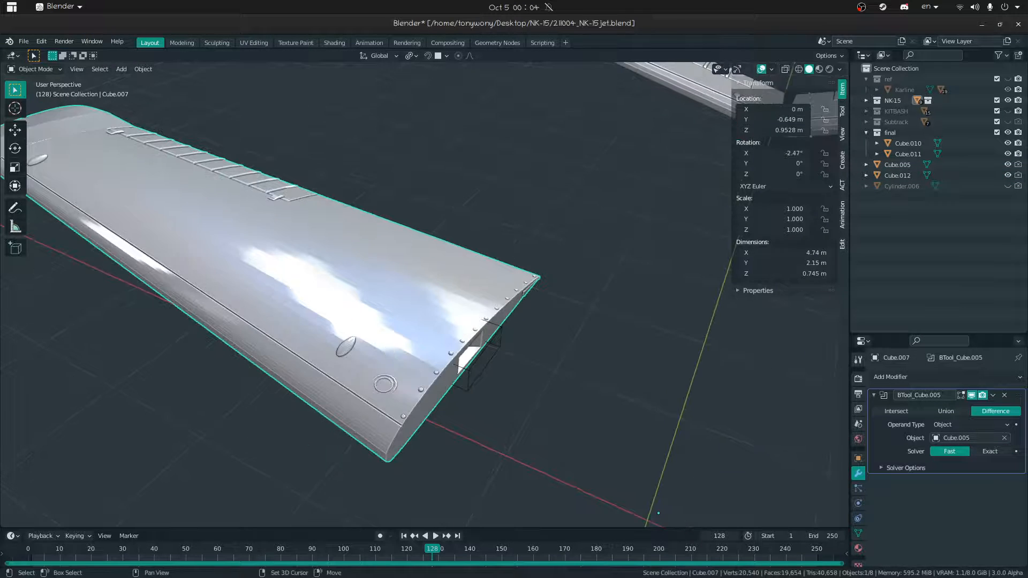
{"action": "key", "text": "shift+grave"}
{"action": "key", "text": "w"}
{"action": "key", "text": "s"}
{"action": "left_click", "coordinate": [424, 294]}
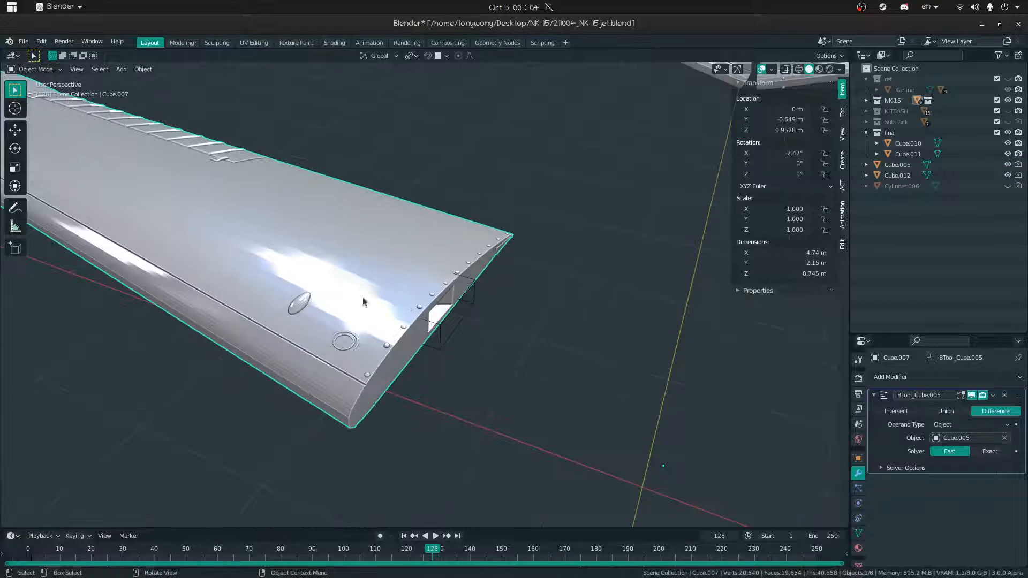
- Apply the -X wing's Boolean modifier and delete its cutter block
{"action": "key", "text": "ctrl+a"}
{"action": "left_click", "coordinate": [450, 340]}
{"action": "key", "text": "x"}
{"action": "left_click", "coordinate": [429, 349]}
- Apply the +X wing's Boolean modifier and delete its cutter block
{"action": "middle_click_drag", "start_coordinate": [428, 349], "coordinate": [361, 296]}
{"action": "left_click", "coordinate": [325, 340]}
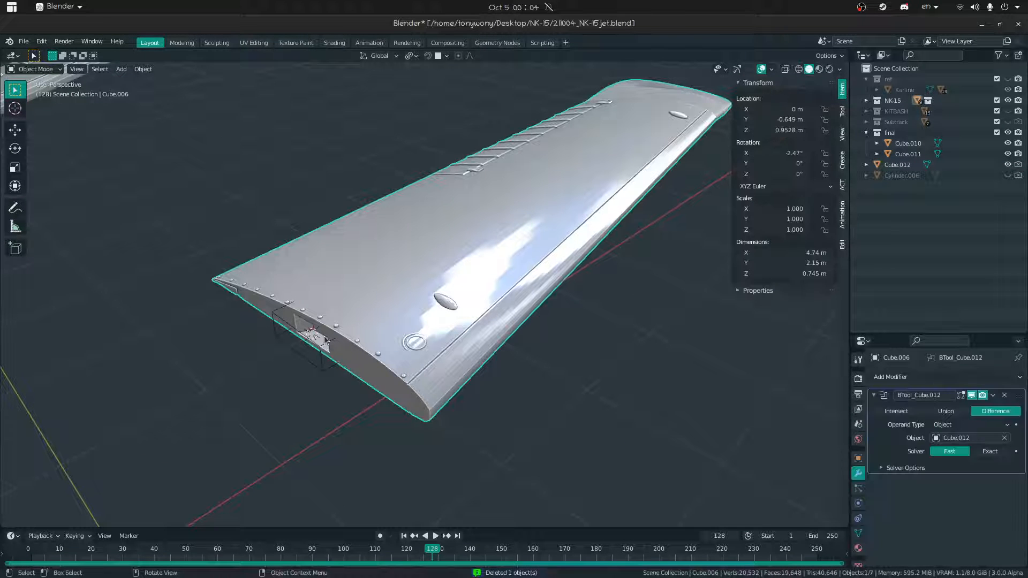
{"action": "left_click", "coordinate": [318, 347]}
{"action": "left_click", "coordinate": [371, 298]}
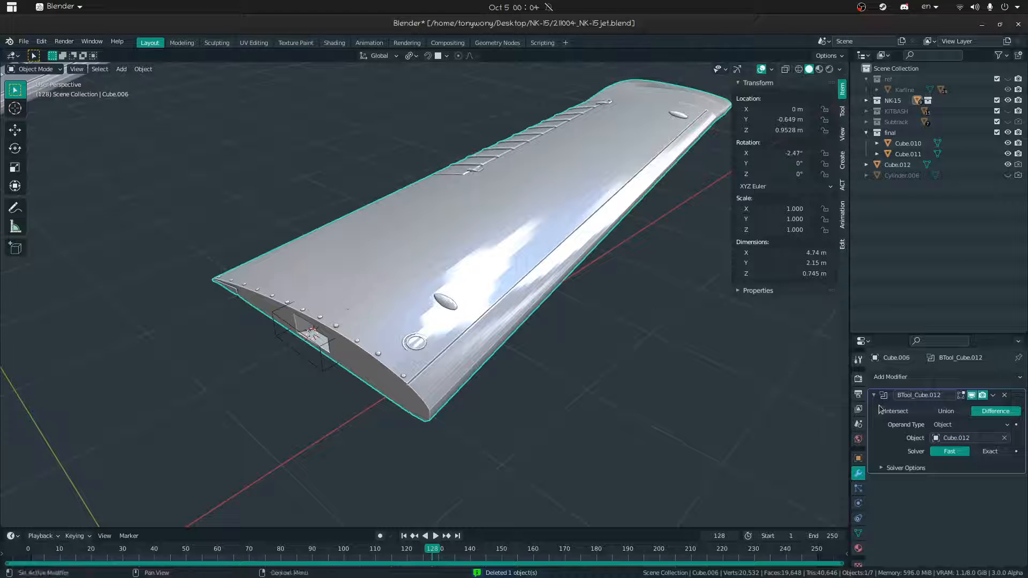
{"action": "key", "text": "ctrl+a"}
{"action": "left_click", "coordinate": [286, 346]}
{"action": "key", "text": "Delete"}
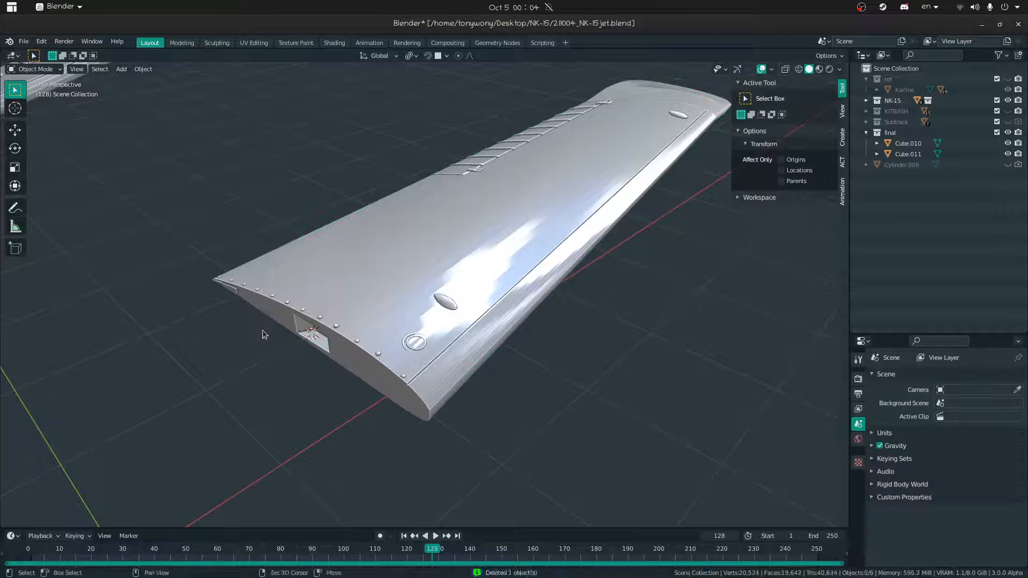
- Check the pocket cut in the +X wing root and unhide all the jet's parts
{"action": "key", "text": "shift+grave"}
{"action": "key", "text": "w"}
{"action": "key", "text": "s"}
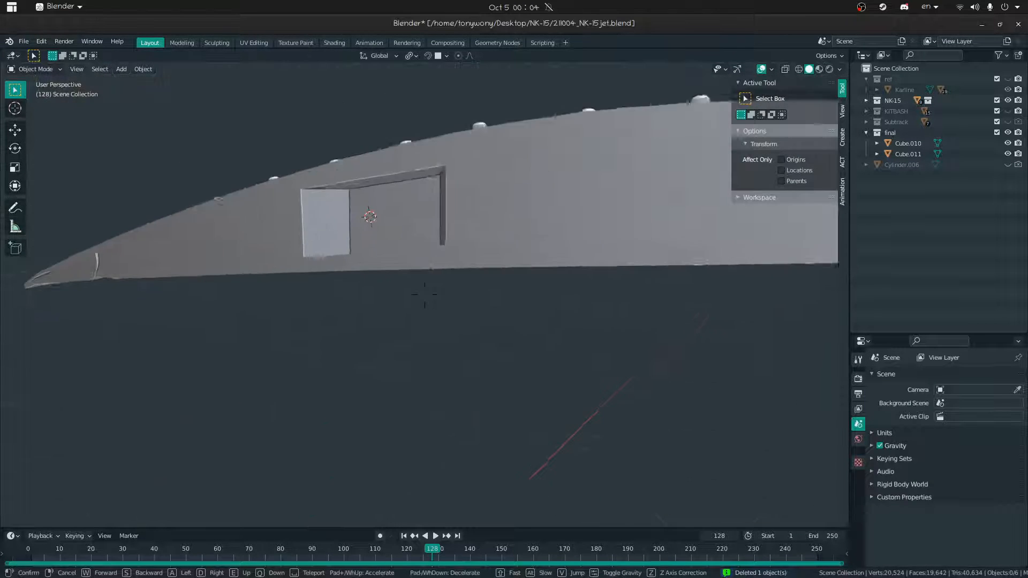
{"action": "left_click", "coordinate": [445, 294]}
{"action": "key", "text": "alt+h"}
{"action": "key", "text": "shift+grave"}
{"action": "key", "text": "s"}
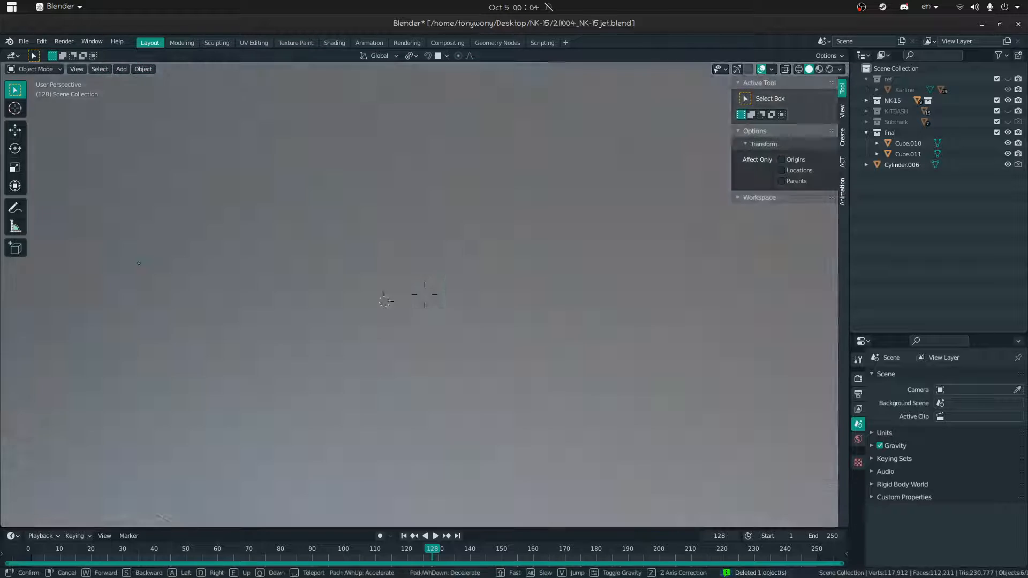
{"action": "left_click", "coordinate": [424, 294]}
{"action": "left_click", "coordinate": [430, 292]}
{"action": "middle_click_drag", "start_coordinate": [431, 293], "coordinate": [279, 311]}
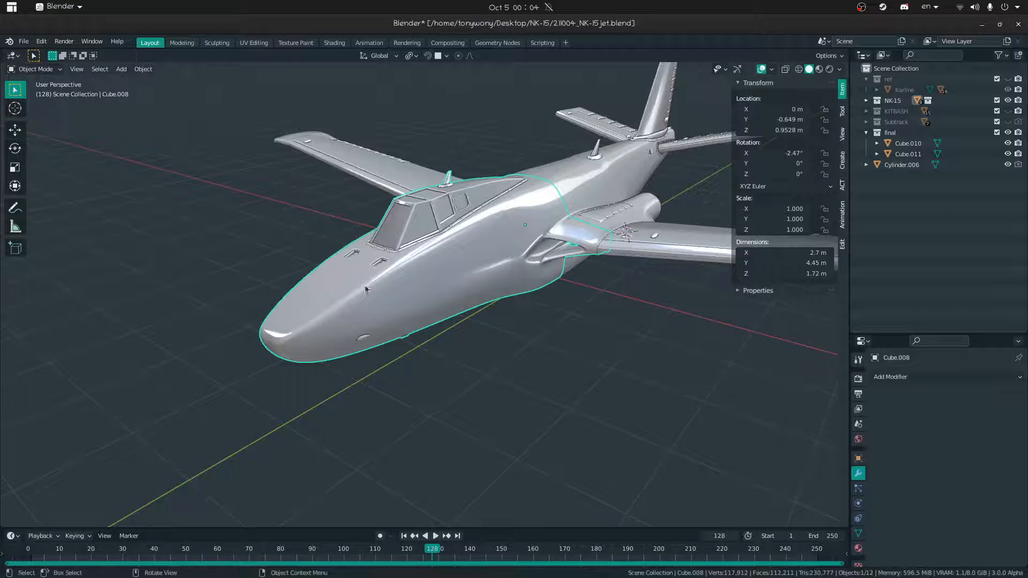
- Hide the +X wing to expose the connector blocks at its root
{"action": "key", "text": "h"}
{"action": "key", "text": "shift+grave"}
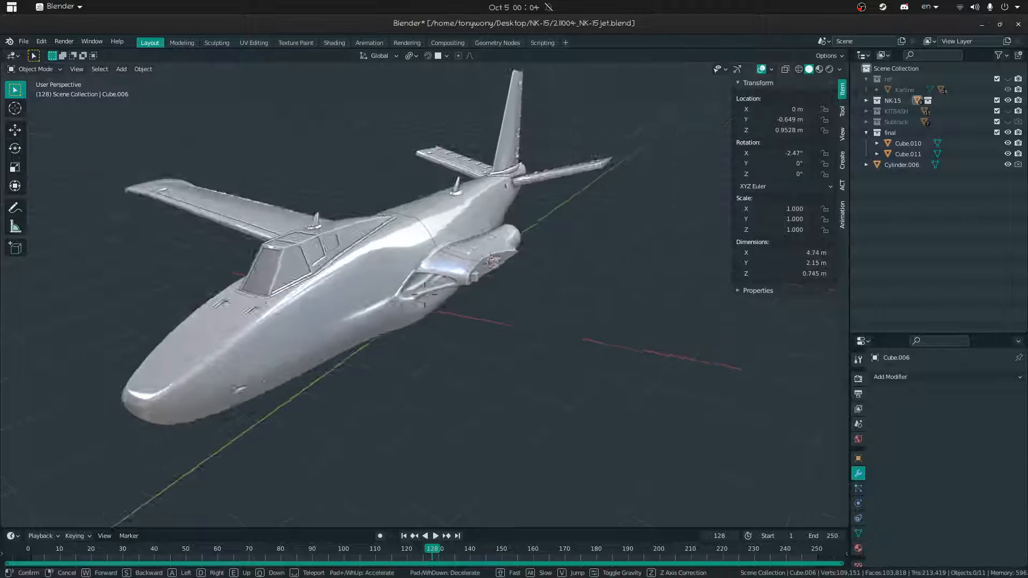
{"action": "key", "text": "w"}
{"action": "left_click", "coordinate": [424, 293]}
- Duplicate the faces of the front fuselage section's +X connector block and separate the copy into its own object
{"action": "left_click", "coordinate": [362, 319]}
{"action": "key", "text": "Tab"}
{"action": "left_click", "coordinate": [322, 314]}
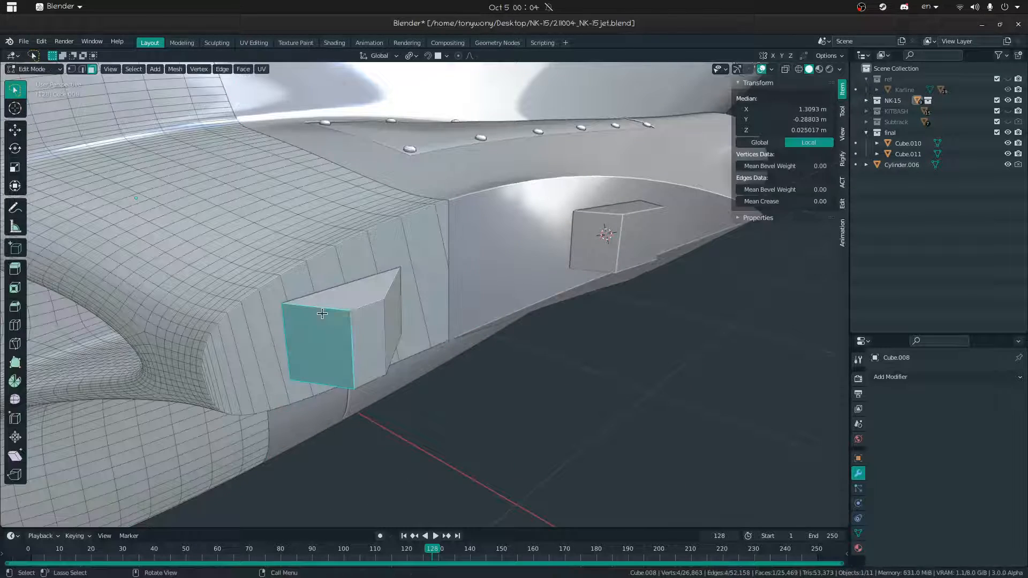
{"action": "left_click", "coordinate": [365, 331]}
{"action": "middle_click_drag", "start_coordinate": [365, 330], "coordinate": [325, 361]}
{"action": "key", "text": "ctrl+KP_Add"}
{"action": "key", "text": "g"}
{"action": "key", "text": "Escape"}
{"action": "key", "text": "shift+d"}
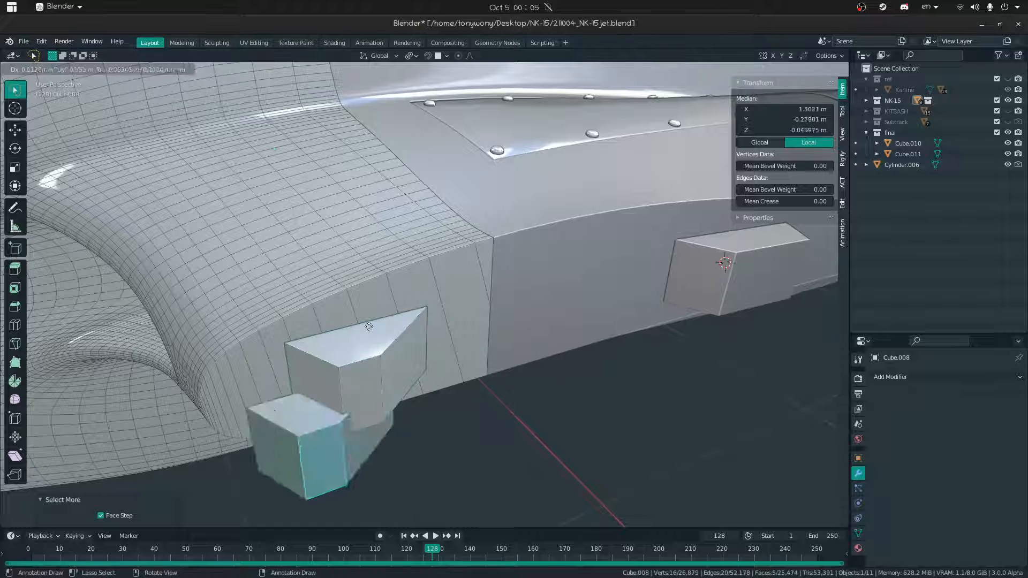
{"action": "key", "text": "Escape"}
{"action": "key", "text": "p"}
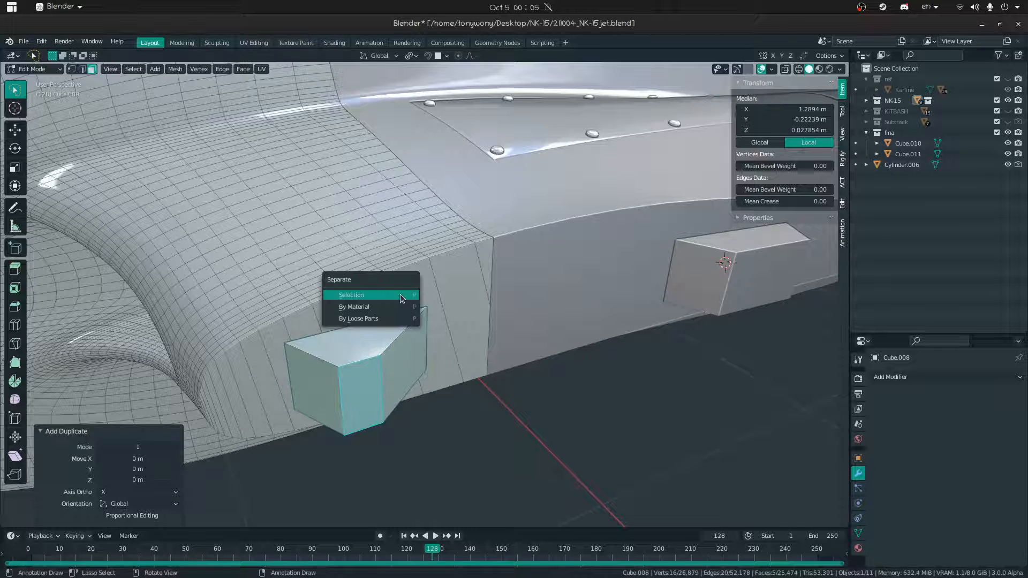
{"action": "left_click", "coordinate": [402, 295]}
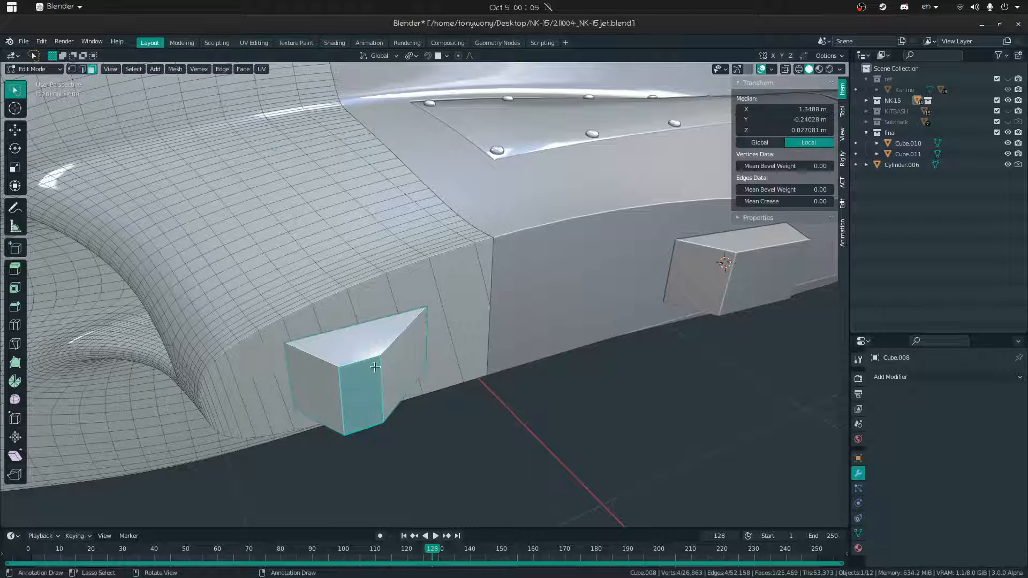
- Isolate the separated connector block and fill its open root side with a face
{"action": "key", "text": "Tab"}
{"action": "key", "text": "shift+h"}
{"action": "key", "text": "Tab"}
{"action": "middle_click_drag", "start_coordinate": [308, 372], "coordinate": [443, 341]}
{"action": "key", "text": "2"}
{"action": "left_click", "coordinate": [382, 383]}
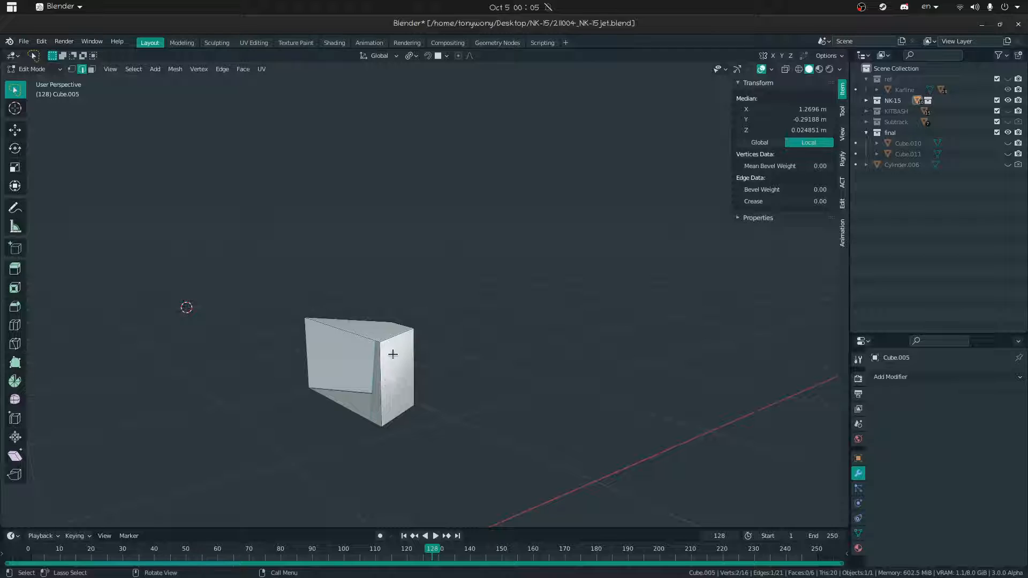
{"action": "middle_click_drag", "start_coordinate": [370, 349], "coordinate": [389, 343]}
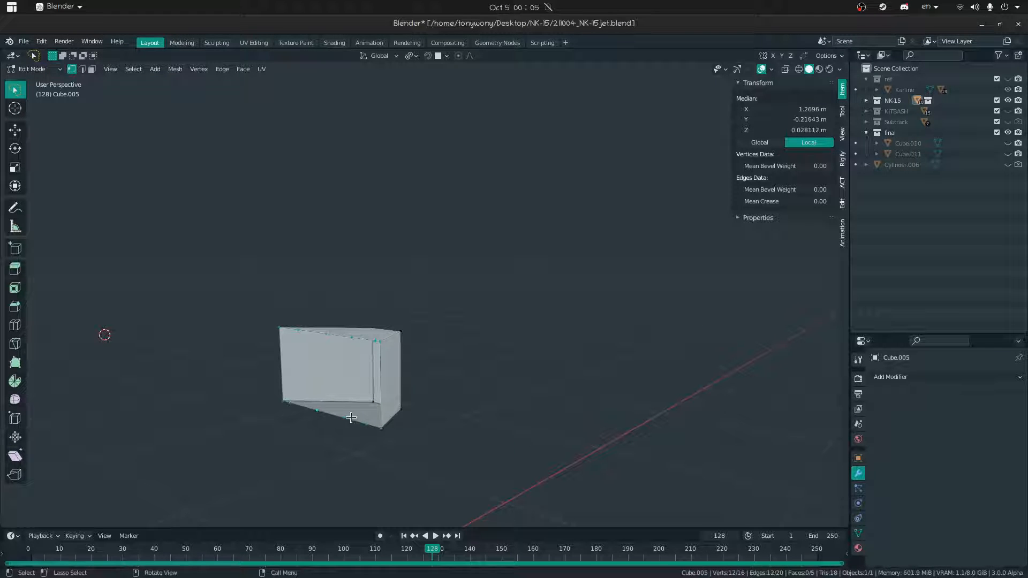
{"action": "key", "text": "f"}
{"action": "middle_click_drag", "start_coordinate": [390, 354], "coordinate": [453, 314]}
- Try to enlarge the isolated connector block with Shrink/Fatten
{"action": "key", "text": "a"}
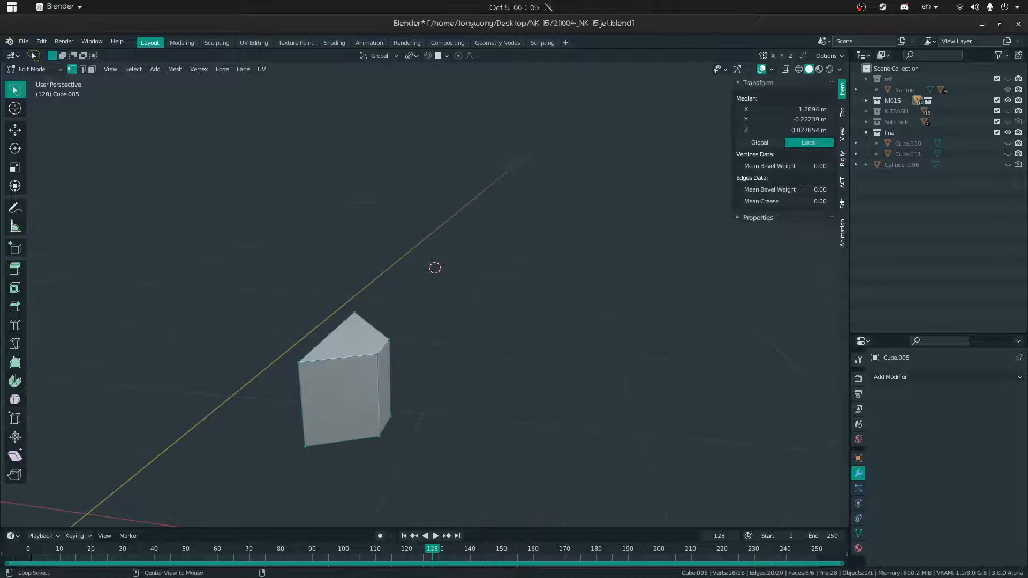
{"action": "key", "text": "alt+s"}
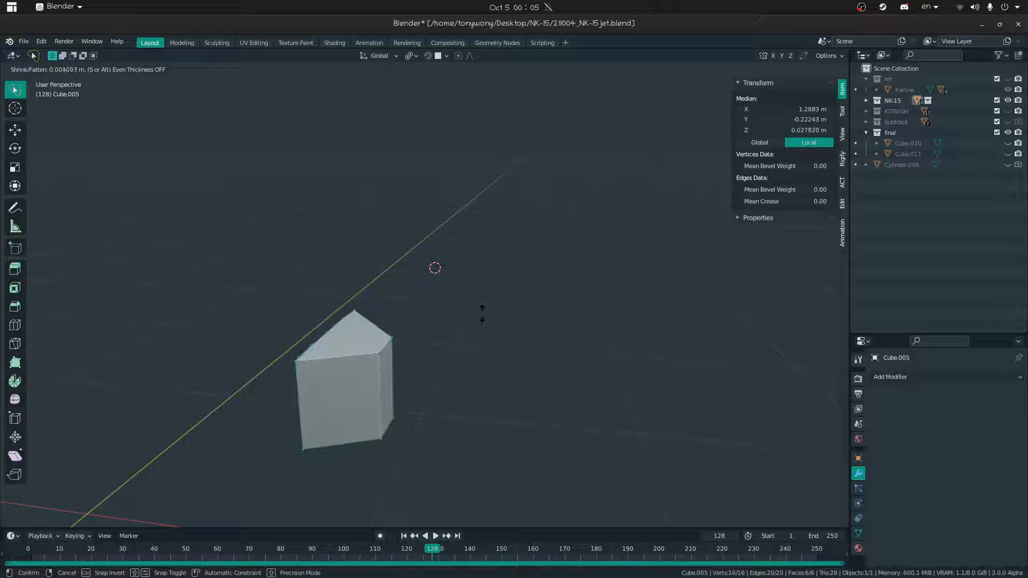
{"action": "left_click", "coordinate": [481, 314]}
{"action": "left_click", "coordinate": [346, 320]}
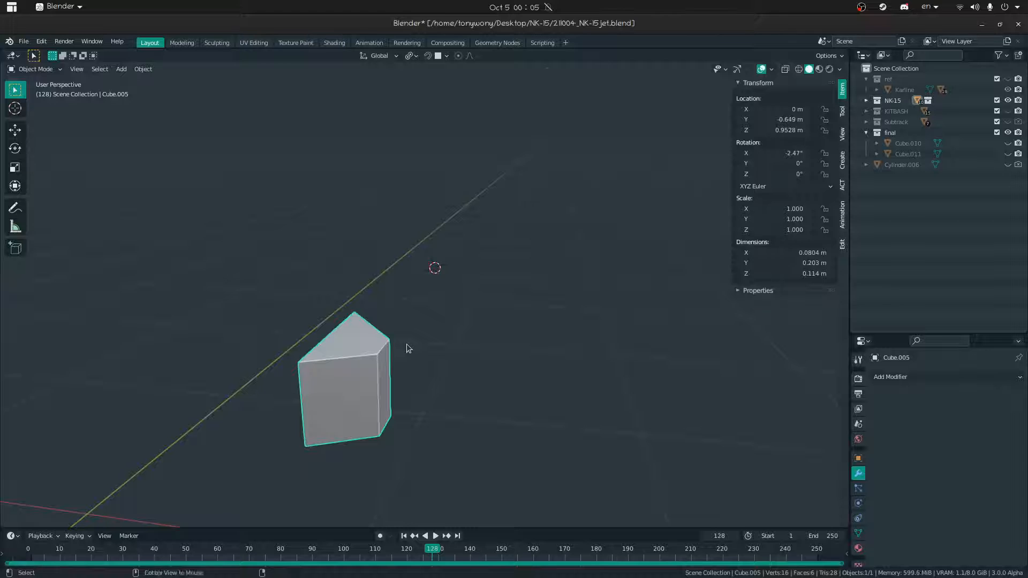
- Bring the other parts back, hide the +X wing, and select the separated front connector block
{"action": "key", "text": "KP_Divide"}
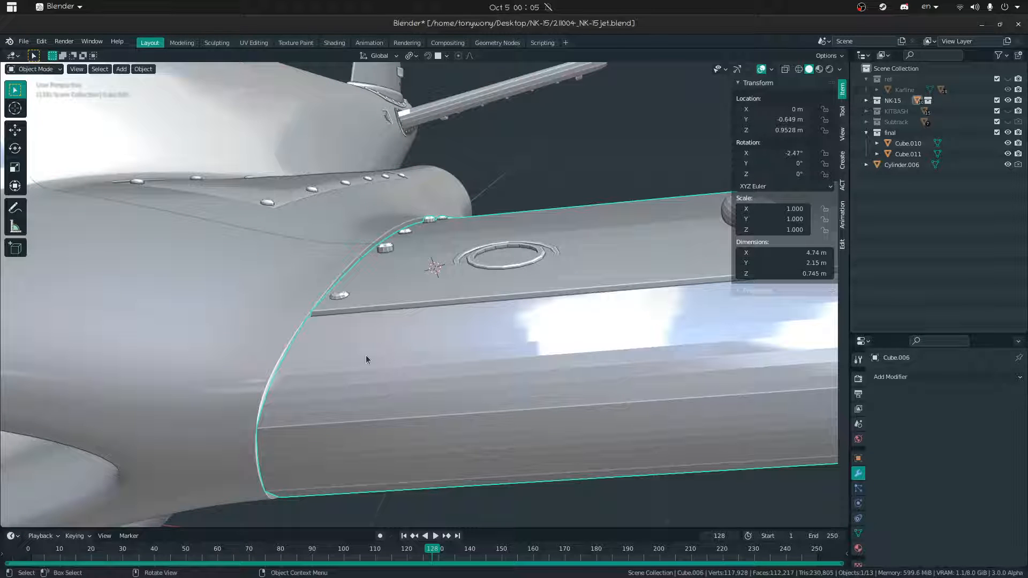
{"action": "key", "text": "h"}
{"action": "left_click", "coordinate": [369, 366]}
{"action": "middle_click_drag", "start_coordinate": [338, 331], "coordinate": [371, 342]}
{"action": "key", "text": "shift+grave"}
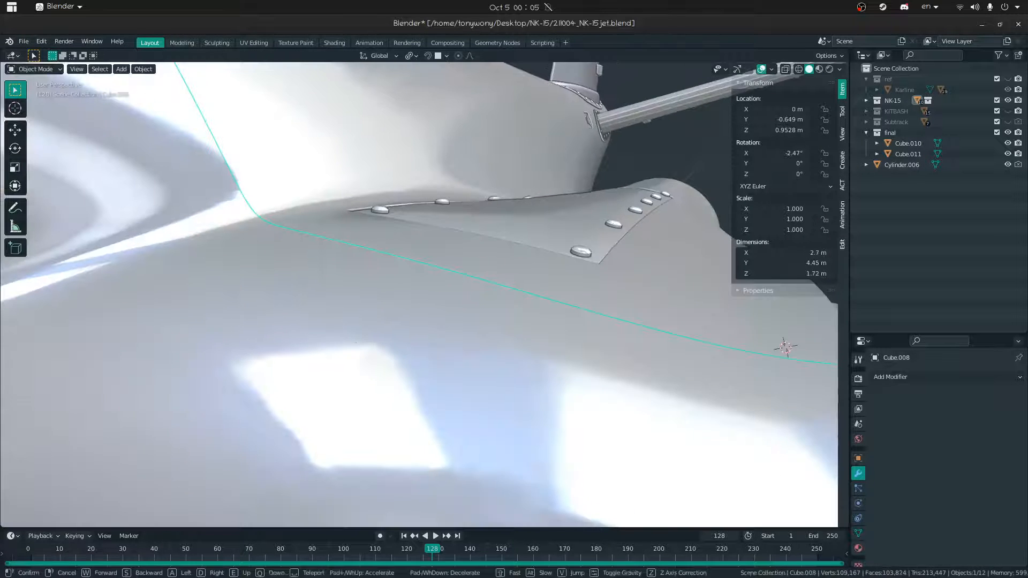
{"action": "key", "text": "s"}
{"action": "key", "text": "w"}
{"action": "left_click", "coordinate": [367, 264]}
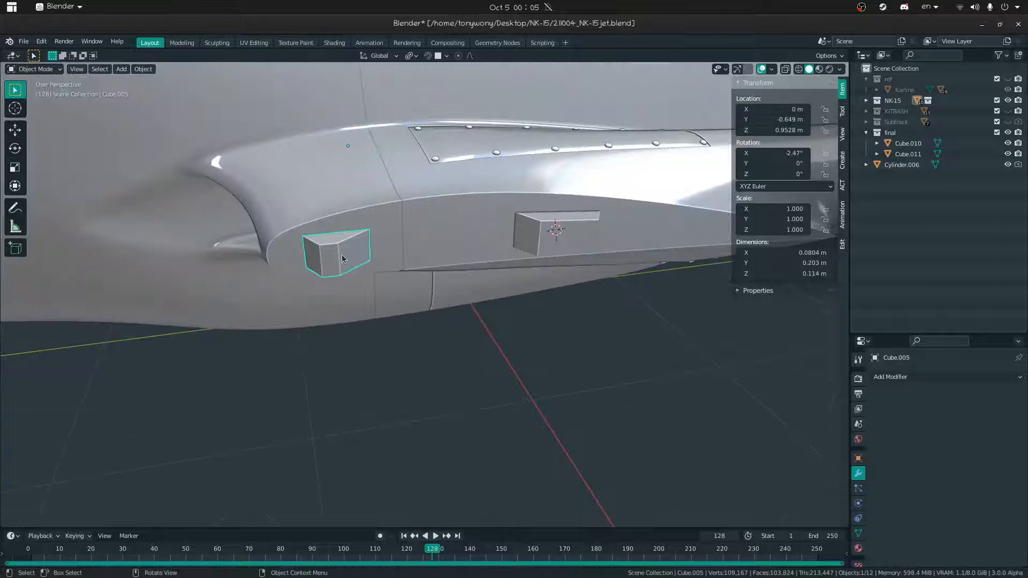
{"action": "key", "text": "KP_Decimal"}
- Fatten the front connector block copy along its normals to about 0.089 × 0.212 × 0.121 m
{"action": "key", "text": "Tab"}
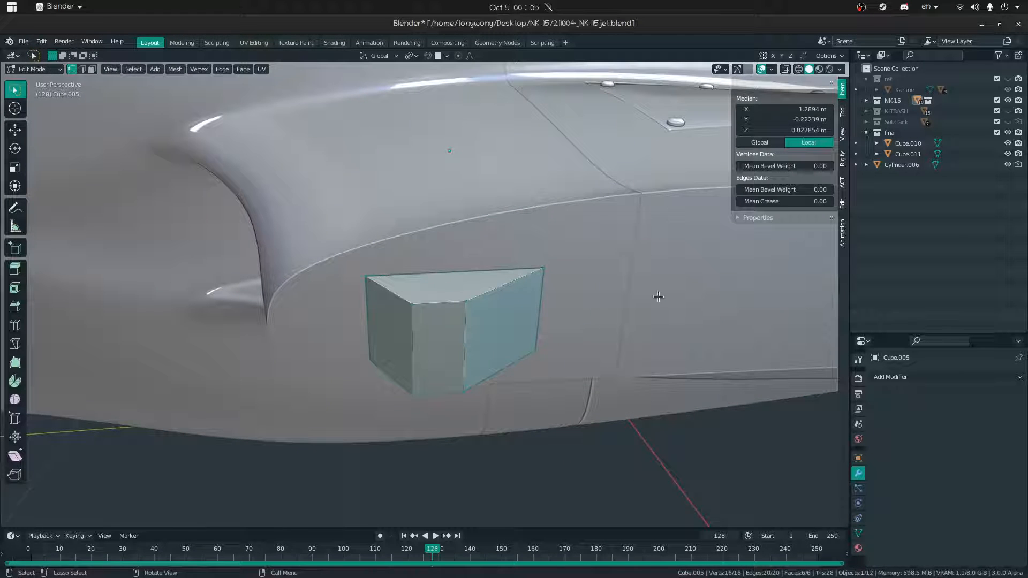
{"action": "key", "text": "alt+s"}
{"action": "left_click", "coordinate": [670, 295]}
{"action": "middle_click_drag", "start_coordinate": [642, 308], "coordinate": [647, 277]}
{"action": "key", "text": "alt+s"}
{"action": "left_click", "coordinate": [649, 276]}
{"action": "key", "text": "Tab"}
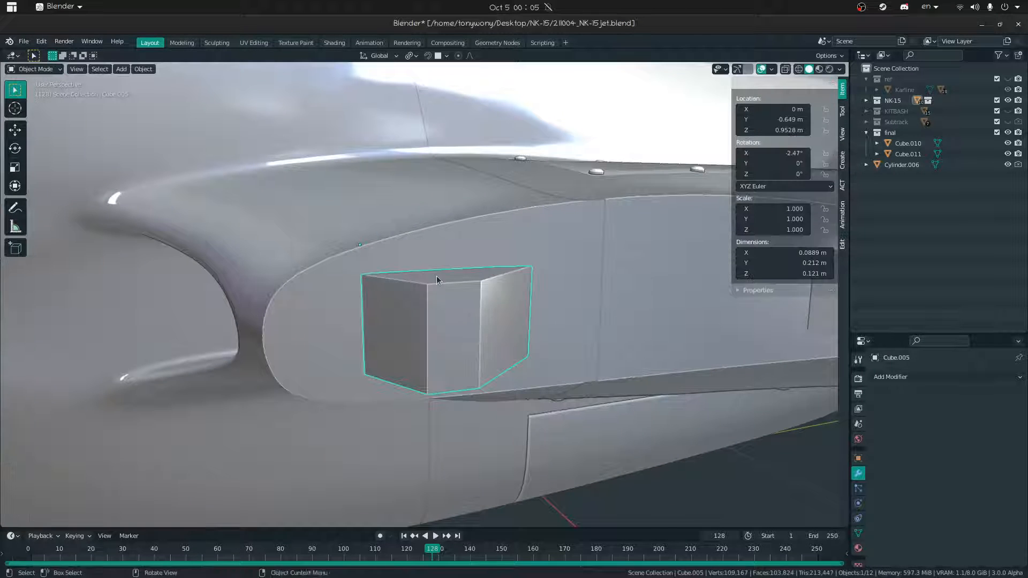
- Unhide the +X wing and hide the front fuselage section to expose the wing roots
{"action": "scroll", "coordinate": [386, 300], "scroll_direction": "down", "scroll_amount": 6}
{"action": "middle_click_drag", "start_coordinate": [372, 293], "coordinate": [389, 306]}
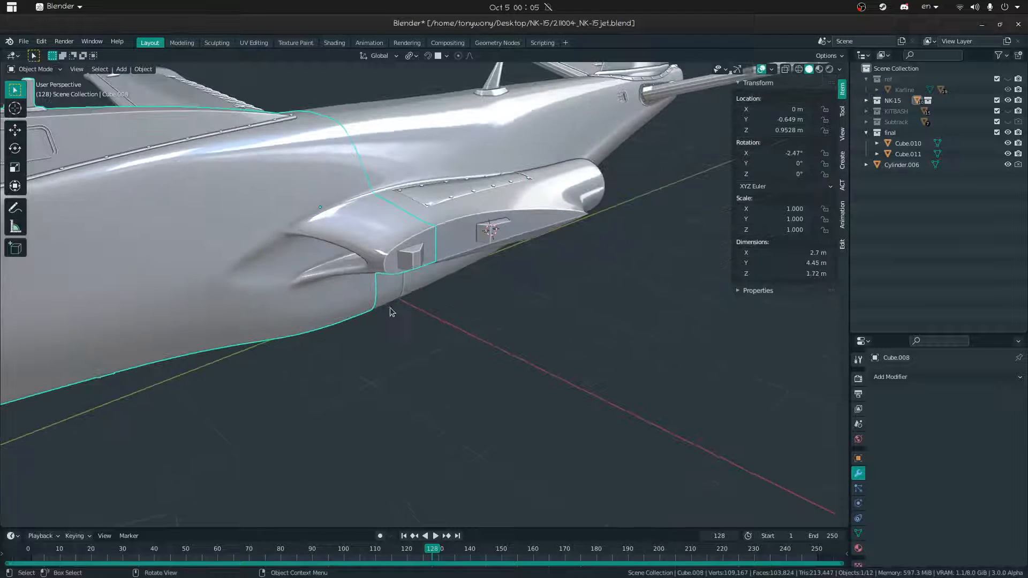
{"action": "key", "text": "alt+h"}
{"action": "left_click", "coordinate": [356, 254]}
{"action": "left_click", "coordinate": [288, 243]}
{"action": "middle_click_drag", "start_coordinate": [350, 264], "coordinate": [370, 270]}
{"action": "key", "text": "shift+grave"}
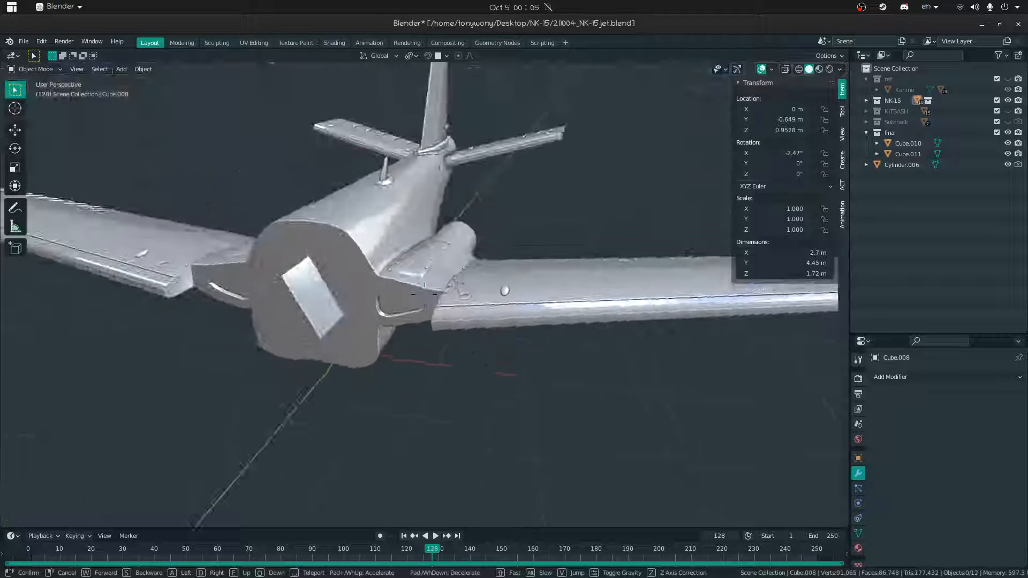
{"action": "key", "text": "w"}
{"action": "left_click", "coordinate": [463, 306]}
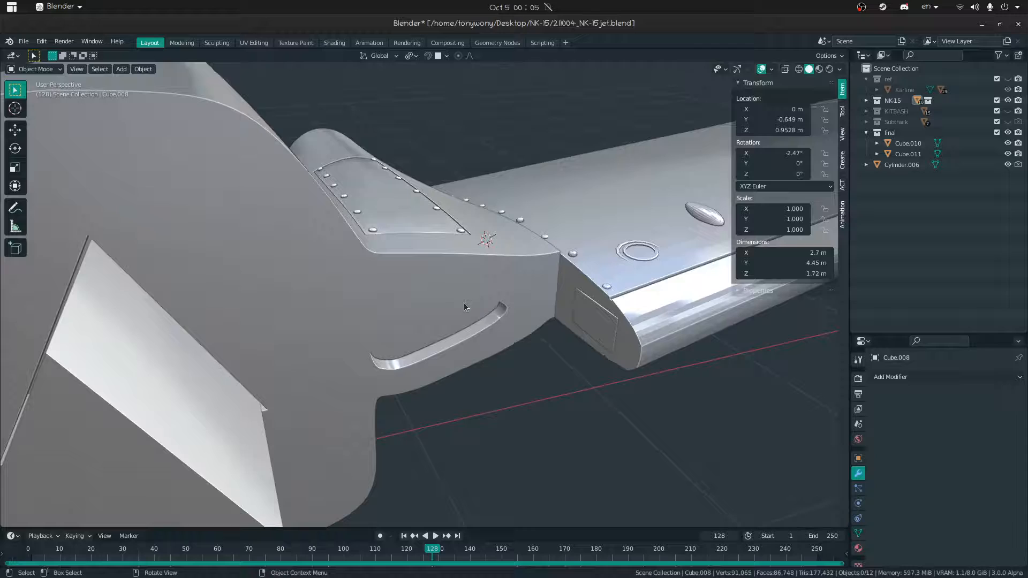
- Mirror the front connector block across the X axis with a Mirror modifier and apply it
{"action": "left_click", "coordinate": [586, 320]}
{"action": "middle_click_drag", "start_coordinate": [586, 320], "coordinate": [641, 377]}
{"action": "key", "text": "shift+grave"}
{"action": "key", "text": "s"}
{"action": "key", "text": "w"}
{"action": "left_click", "coordinate": [424, 295]}
{"action": "left_click", "coordinate": [907, 379]}
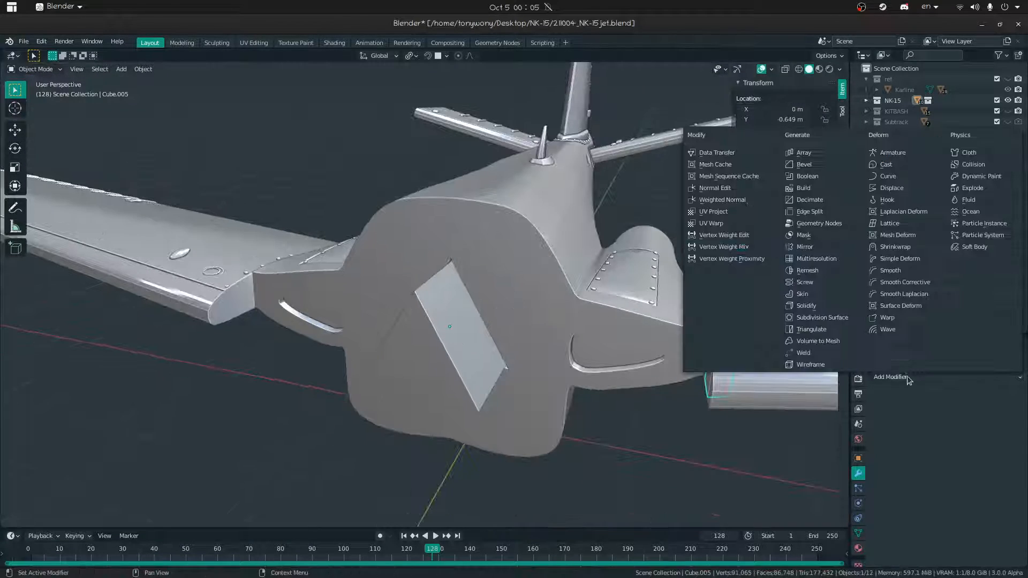
{"action": "left_click", "coordinate": [824, 247]}
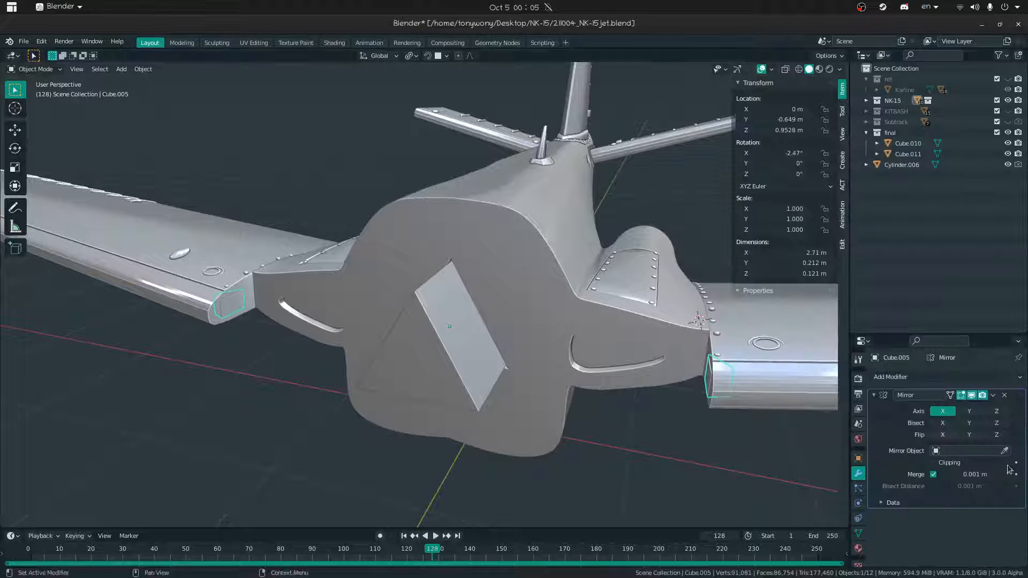
{"action": "key", "text": "ctrl+a"}
- Separate the -X half of the mirrored connector block into its own object
{"action": "key", "text": "Tab"}
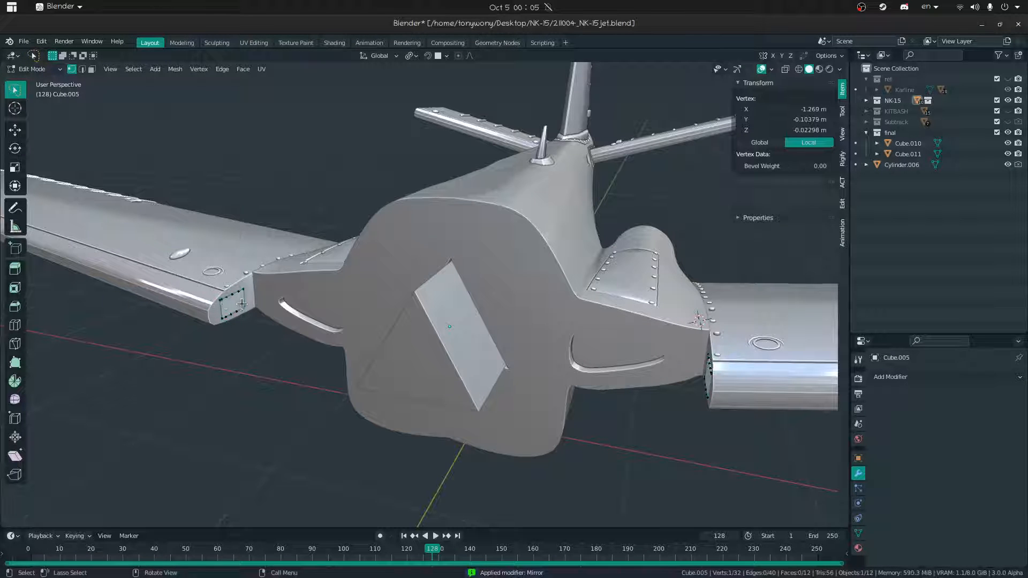
{"action": "key", "text": "shift+l"}
{"action": "key", "text": "p"}
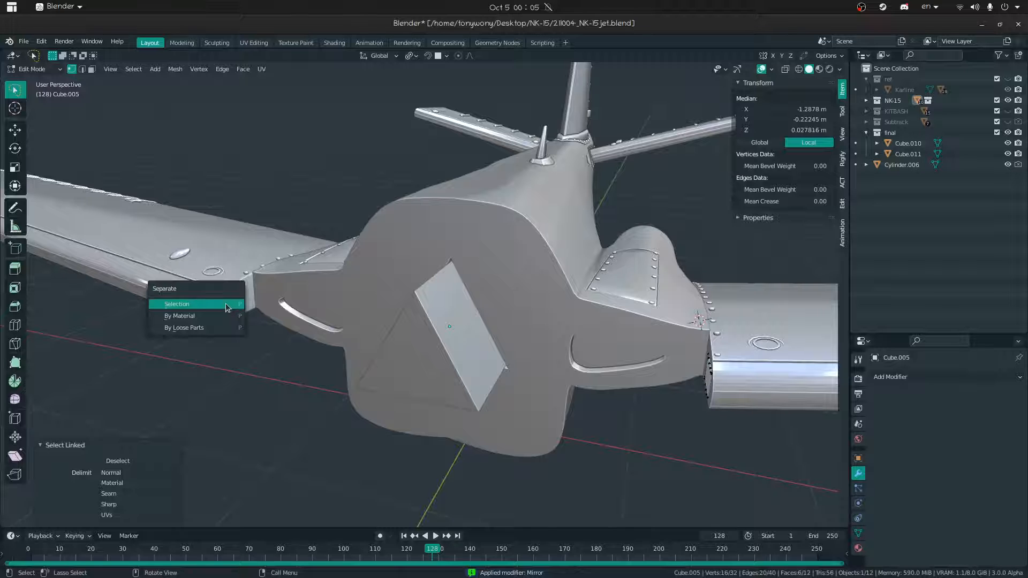
{"action": "left_click", "coordinate": [225, 304]}
{"action": "key", "text": "Tab"}
- Subtract the +X front connector block from the +X wing with a Boolean Difference
{"action": "left_click", "coordinate": [228, 304]}
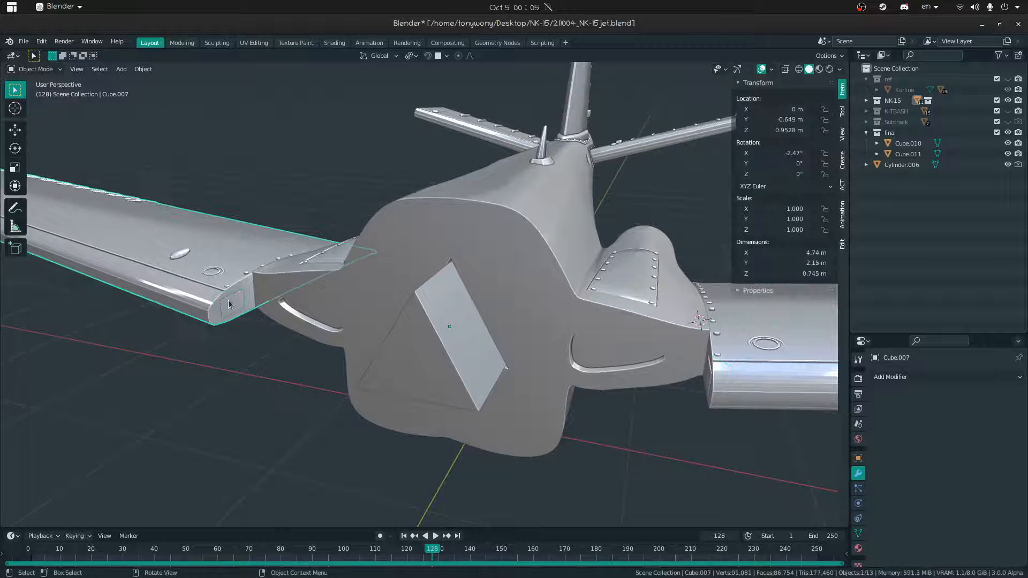
{"action": "middle_click_drag", "start_coordinate": [378, 321], "coordinate": [145, 315], "text": "shift"}
{"action": "middle_click_drag", "start_coordinate": [257, 316], "coordinate": [496, 309]}
{"action": "scroll", "coordinate": [363, 313], "scroll_direction": "up", "scroll_amount": 3}
{"action": "scroll", "coordinate": [497, 309], "scroll_direction": "up", "scroll_amount": 2}
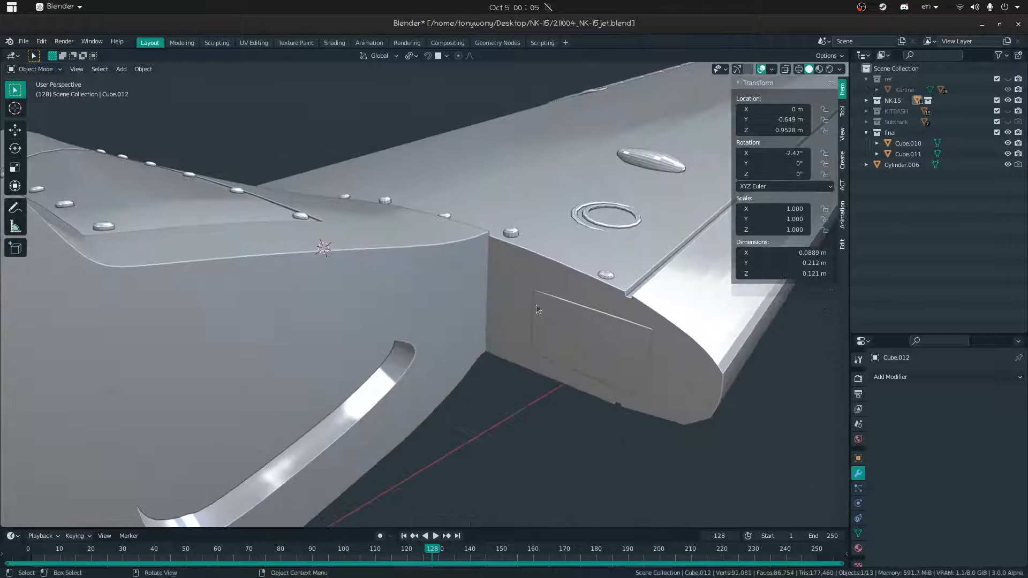
{"action": "left_click", "coordinate": [571, 346]}
{"action": "left_click", "coordinate": [643, 272], "text": "shift"}
{"action": "key", "text": "ctrl+minus"}
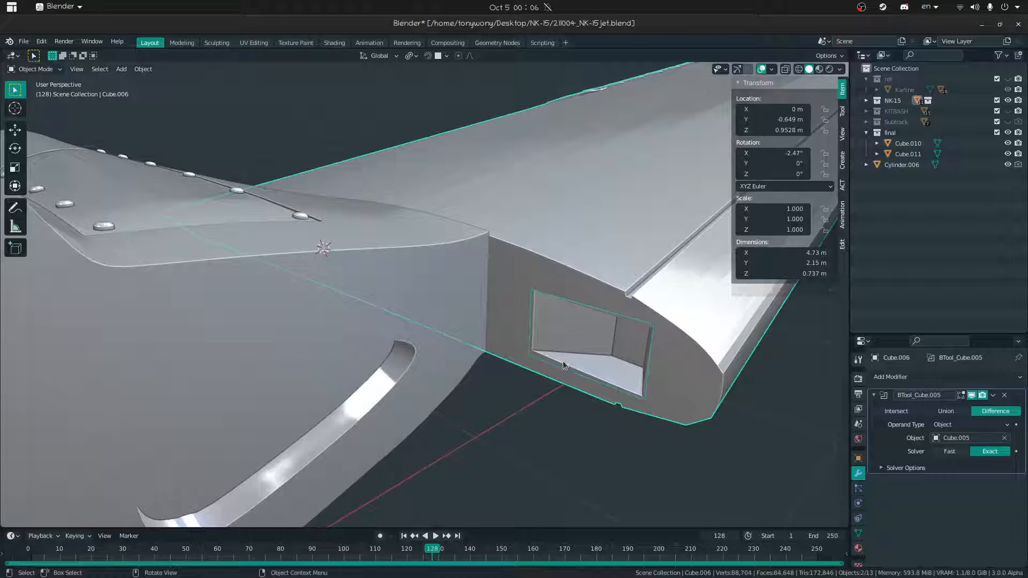
- Apply the +X wing's Boolean Difference with the Fast solver and delete its leftover cutter block
{"action": "left_click", "coordinate": [566, 359]}
{"action": "left_click", "coordinate": [679, 323]}
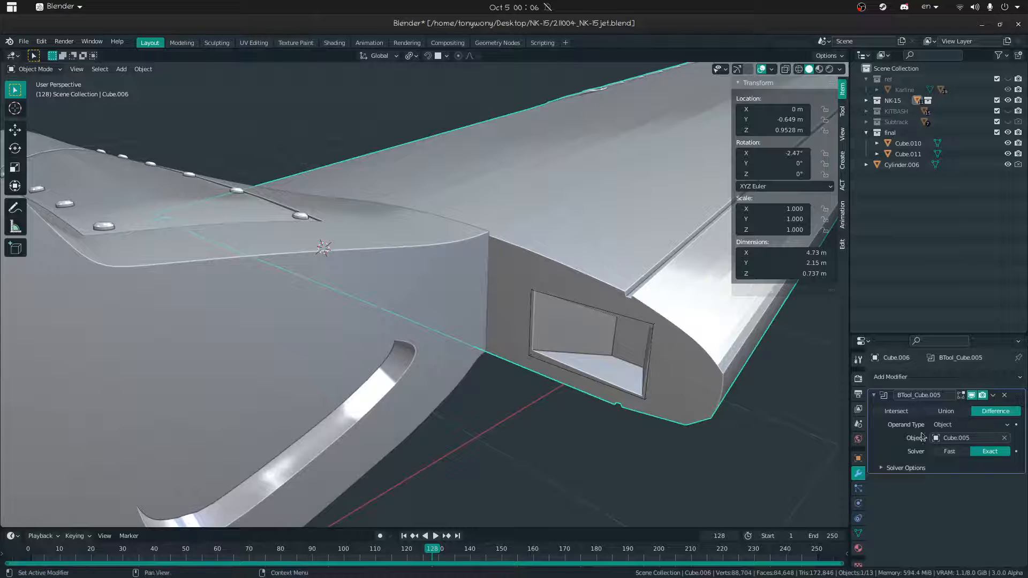
{"action": "left_click", "coordinate": [947, 451]}
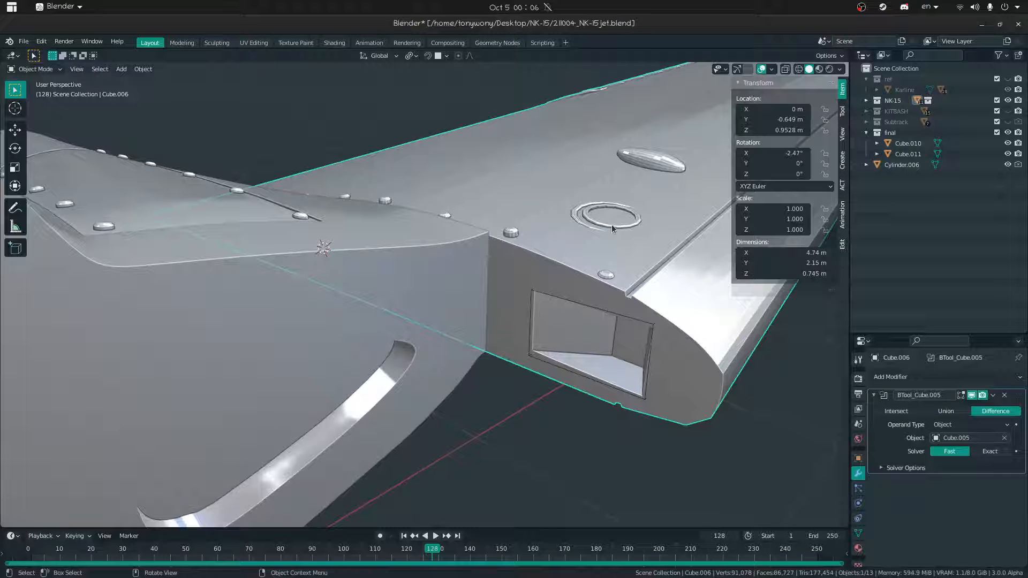
{"action": "key", "text": "ctrl+a"}
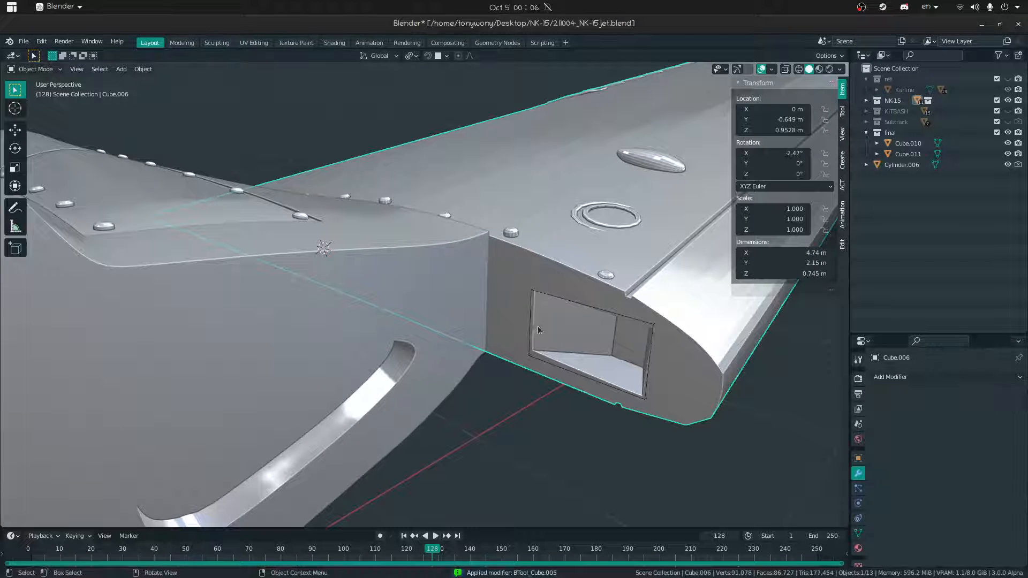
{"action": "left_click", "coordinate": [540, 297]}
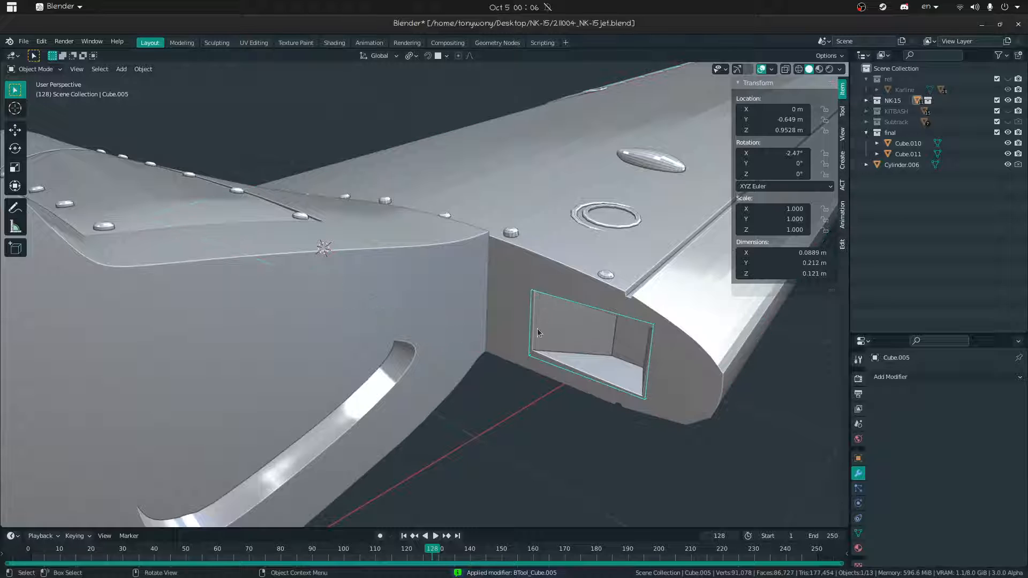
{"action": "key", "text": "Delete"}
- Subtract the -X front connector block from the -X wing with a Boolean Difference, apply it and delete the cutter block
{"action": "middle_click_drag", "start_coordinate": [537, 328], "coordinate": [515, 388]}
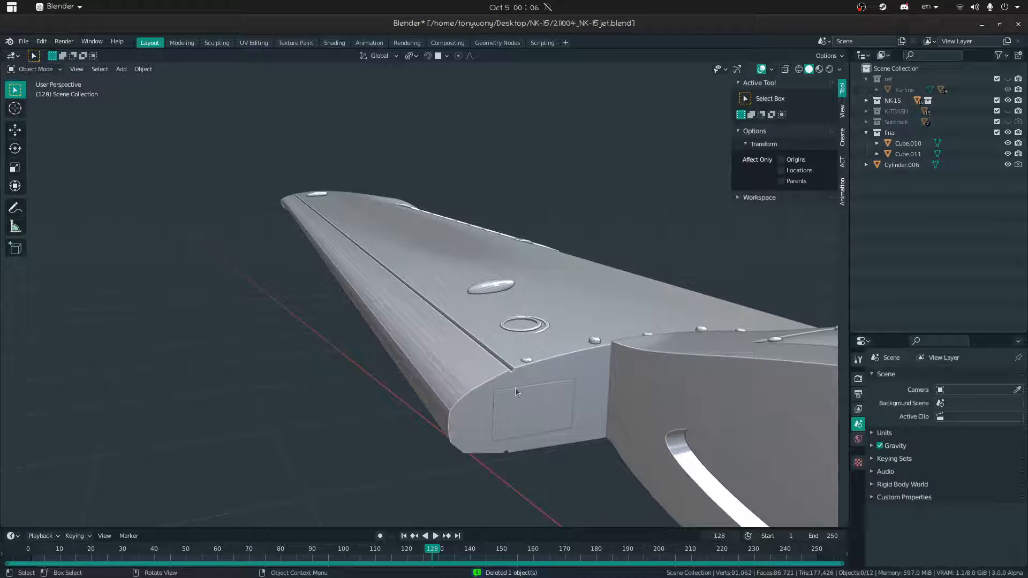
{"action": "left_click", "coordinate": [522, 391]}
{"action": "left_click", "coordinate": [576, 363], "text": "shift"}
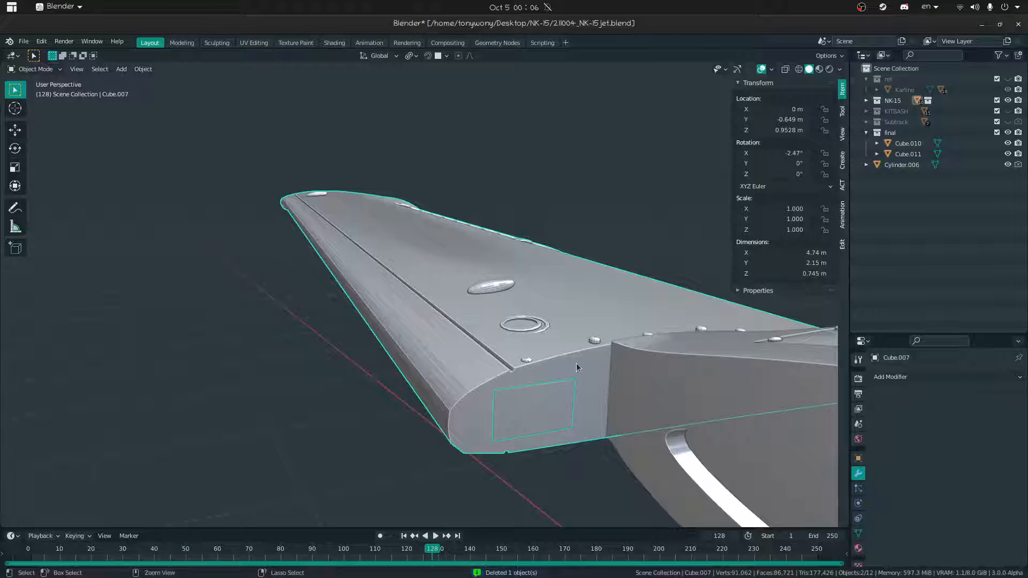
{"action": "key", "text": "ctrl+KP_Subtract"}
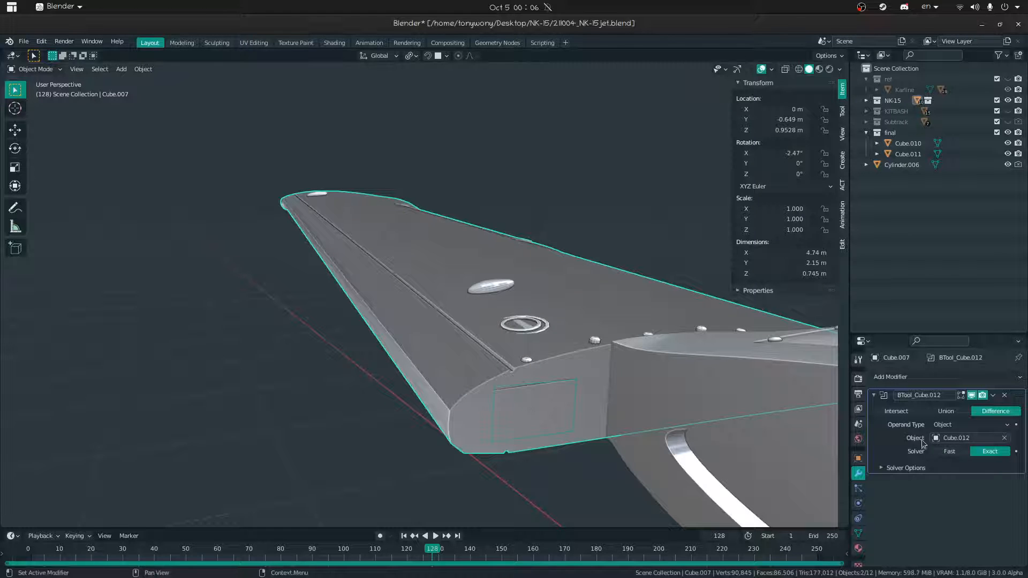
{"action": "left_click", "coordinate": [503, 390]}
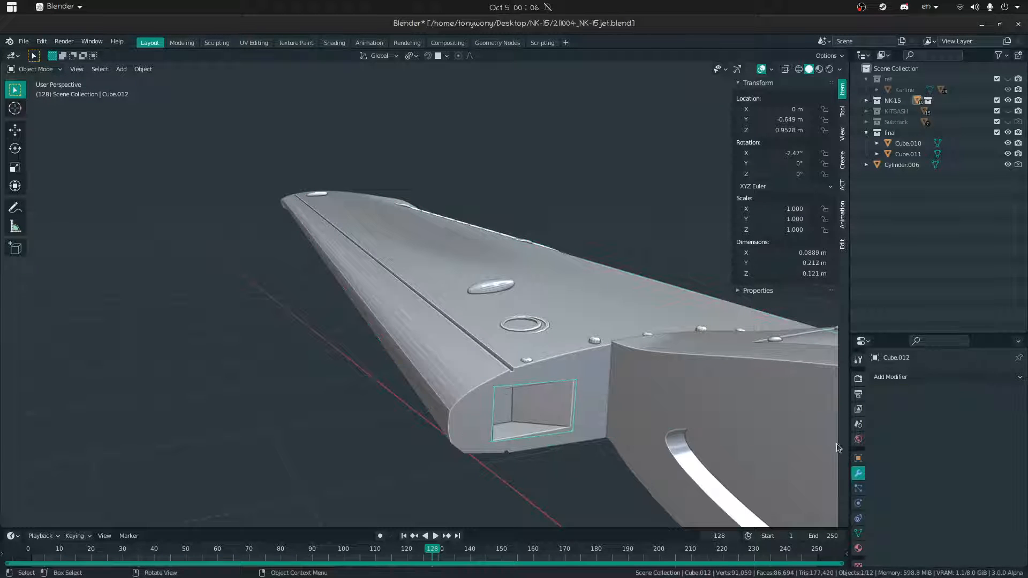
{"action": "left_click", "coordinate": [516, 348]}
{"action": "key", "text": "x"}
{"action": "left_click", "coordinate": [516, 382]}
- Unhide all hidden parts so the complete jet is shown
{"action": "key", "text": "shift+grave"}
{"action": "left_click", "coordinate": [475, 413]}
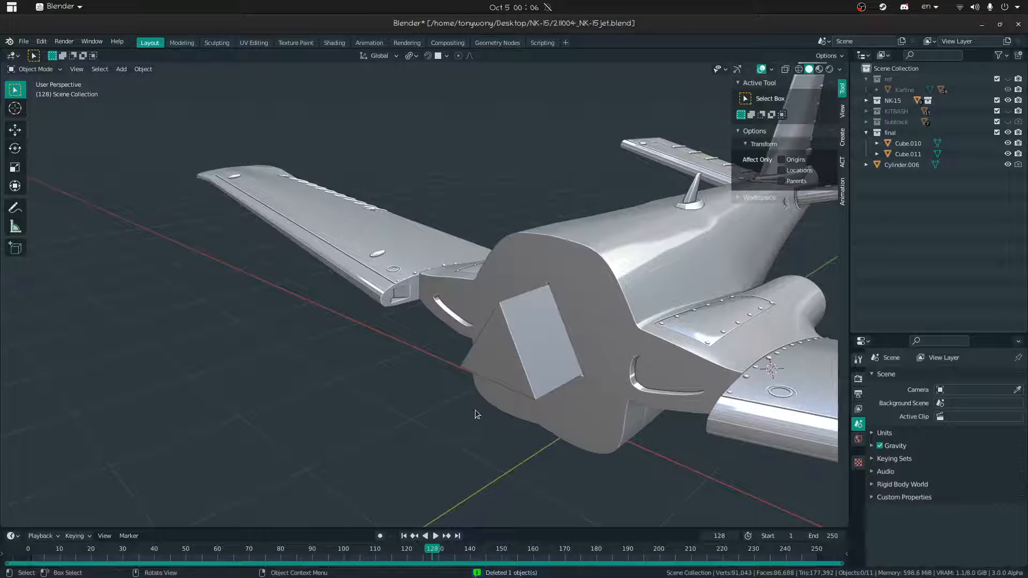
{"action": "left_click", "coordinate": [474, 353]}
{"action": "left_click", "coordinate": [406, 410]}
{"action": "middle_click_drag", "start_coordinate": [407, 410], "coordinate": [363, 385]}
{"action": "left_click", "coordinate": [282, 343]}
{"action": "key", "text": "alt+h"}
{"action": "left_click", "coordinate": [371, 343]}
- Pull the +X wing and the front fuselage section away from the assembled jet
{"action": "key", "text": "shift+grave"}
{"action": "key", "text": "s"}
{"action": "left_click", "coordinate": [491, 321]}
{"action": "left_click", "coordinate": [501, 344]}
{"action": "middle_click_drag", "start_coordinate": [507, 343], "coordinate": [477, 349]}
{"action": "left_click", "coordinate": [541, 340]}
{"action": "key", "text": "g"}
{"action": "left_click", "coordinate": [563, 411]}
{"action": "left_click", "coordinate": [397, 304]}
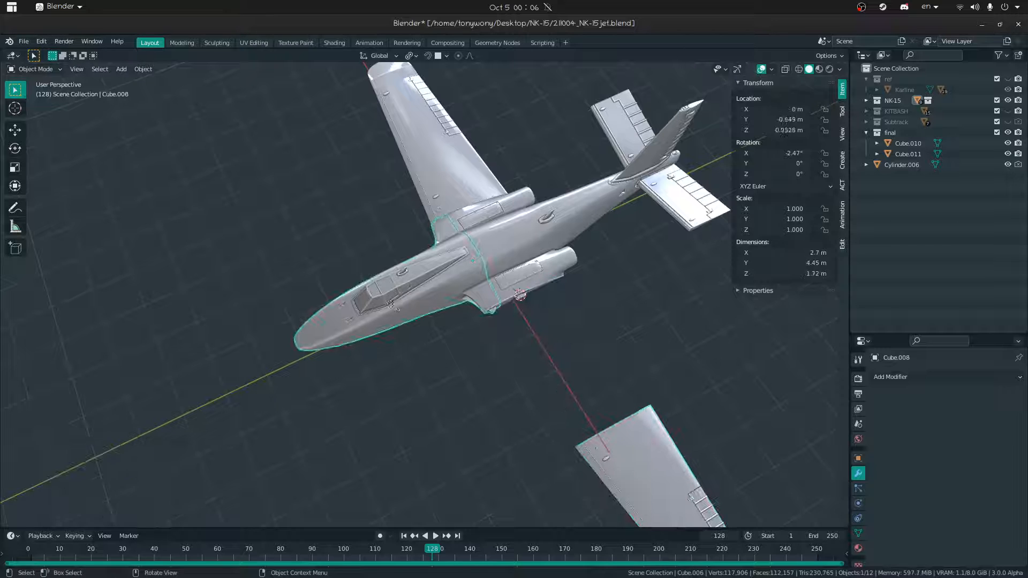
{"action": "key", "text": "g"}
{"action": "left_click", "coordinate": [221, 317]}
- Move the rear fuselage and the -X wing away from the jet's centre to expose the inner parts
{"action": "left_click", "coordinate": [511, 268]}
{"action": "key", "text": "g"}
{"action": "left_click", "coordinate": [649, 290]}
{"action": "left_click", "coordinate": [473, 190]}
{"action": "key", "text": "g"}
{"action": "left_click", "coordinate": [457, 171]}
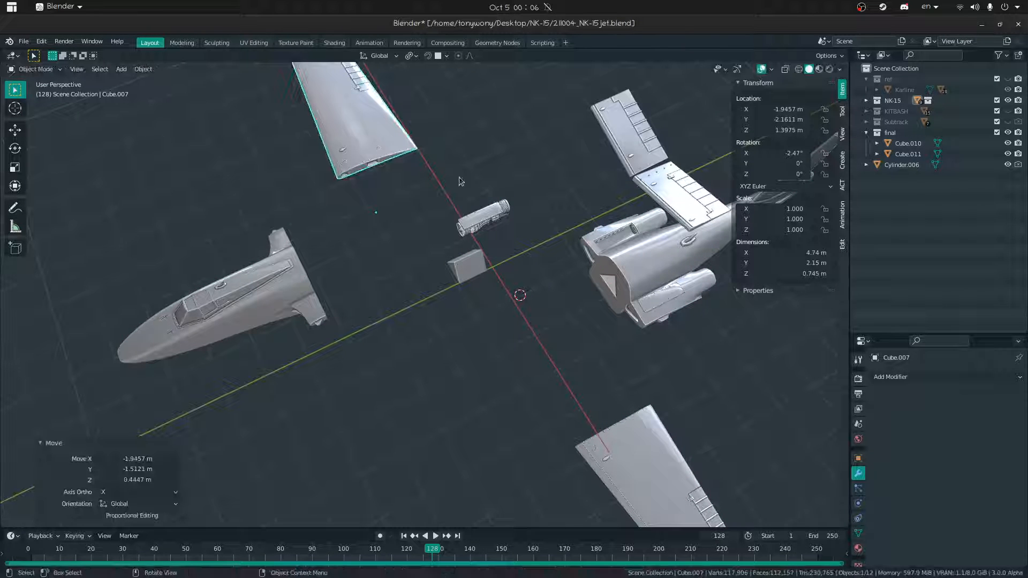
- Examine the separated jet parts, including the turbine, the centre connector block and the fuselage cut face
{"action": "left_click", "coordinate": [484, 214]}
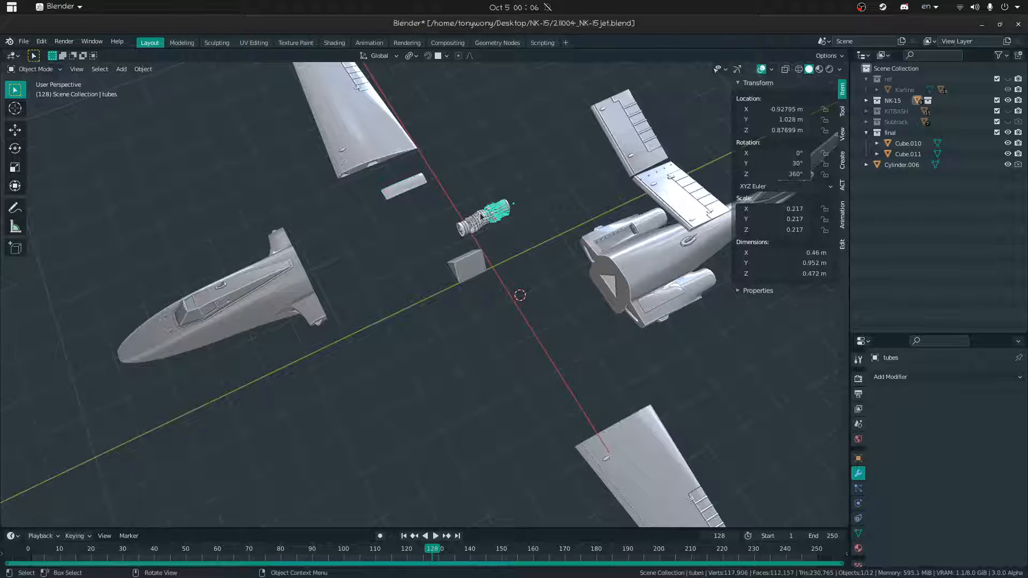
{"action": "middle_click_drag", "start_coordinate": [474, 231], "coordinate": [443, 281]}
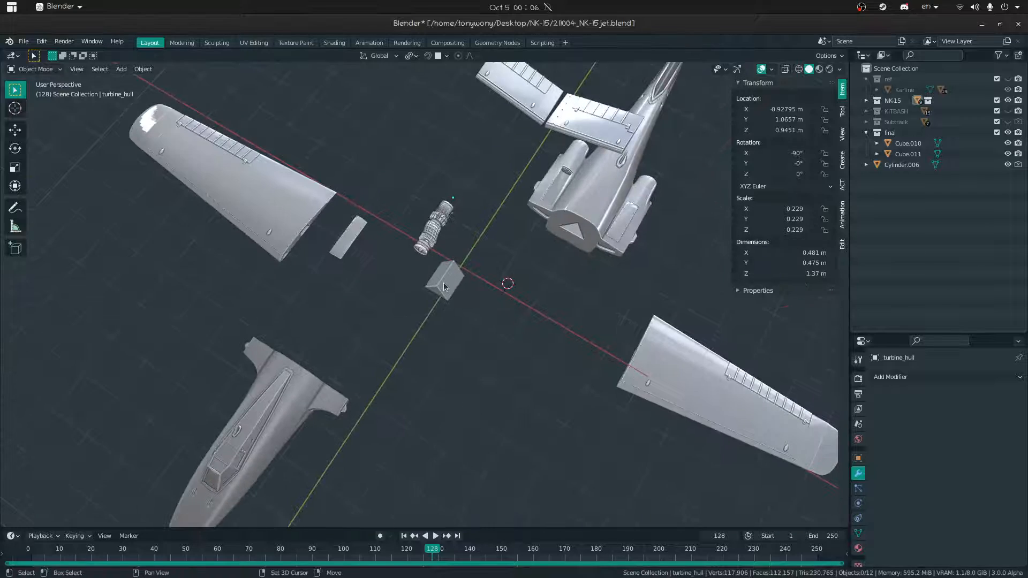
{"action": "key", "text": "shift+grave"}
{"action": "key", "text": "w"}
{"action": "key", "text": "Escape"}
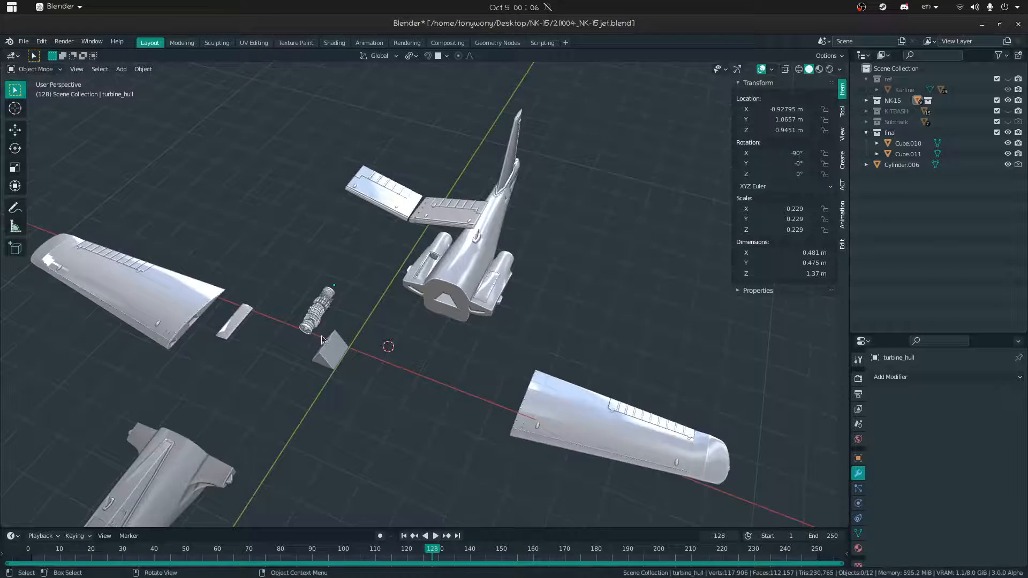
{"action": "middle_click_drag", "start_coordinate": [322, 340], "coordinate": [344, 340]}
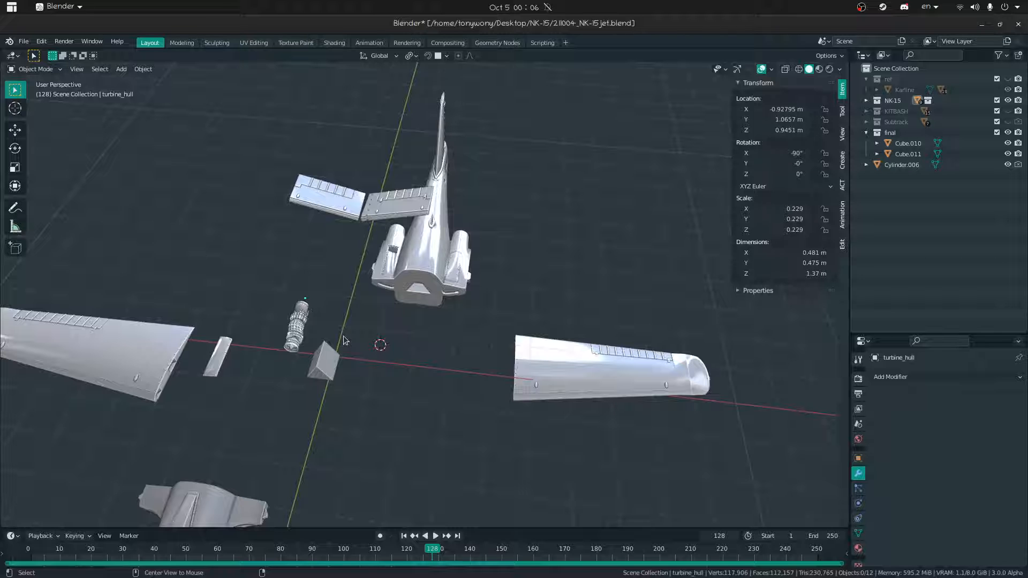
{"action": "left_click", "coordinate": [310, 314]}
{"action": "middle_click_drag", "start_coordinate": [309, 314], "coordinate": [324, 316]}
{"action": "key", "text": "shift+grave"}
{"action": "key", "text": "w"}
{"action": "left_click", "coordinate": [425, 295]}
{"action": "left_click", "coordinate": [451, 341]}
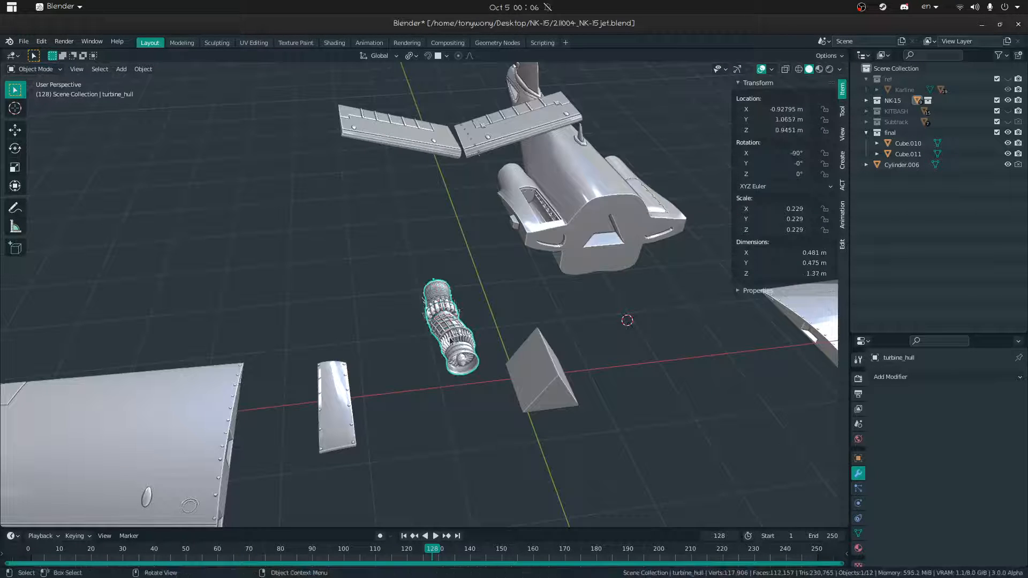
- Undo the part moves to bring the jet back to its assembled arrangement
{"action": "left_click", "coordinate": [451, 341]}
{"action": "key", "text": "ctrl+z"}
{"action": "key", "text": "ctrl+z"}
{"action": "key", "text": "ctrl+z"}
{"action": "key", "text": "ctrl+z"}
{"action": "key", "text": "ctrl+z"}
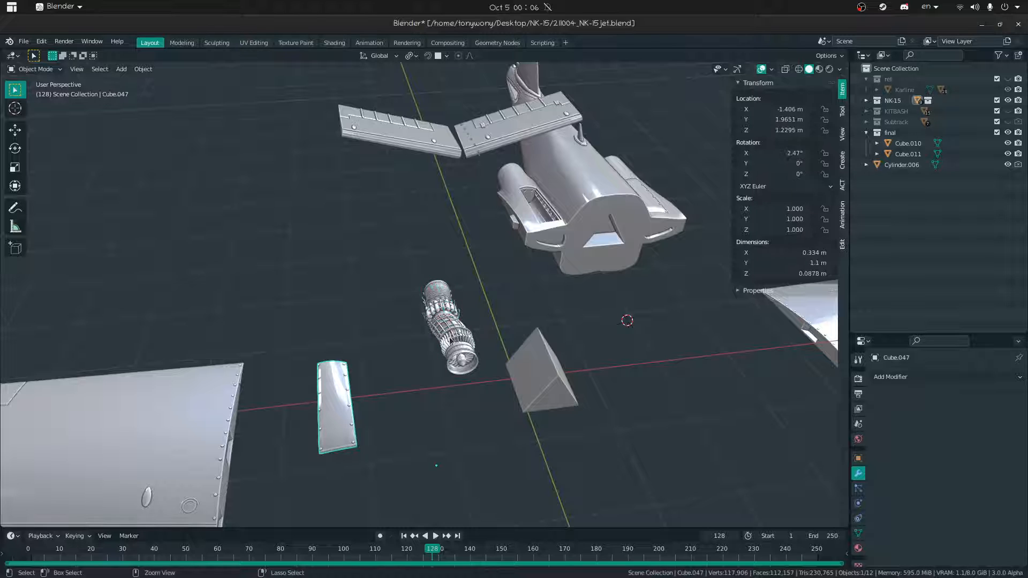
{"action": "key", "text": "ctrl+z"}
{"action": "key", "text": "ctrl+z"}
{"action": "key", "text": "ctrl+z"}
{"action": "key", "text": "ctrl+z"}
{"action": "key", "text": "ctrl+z"}
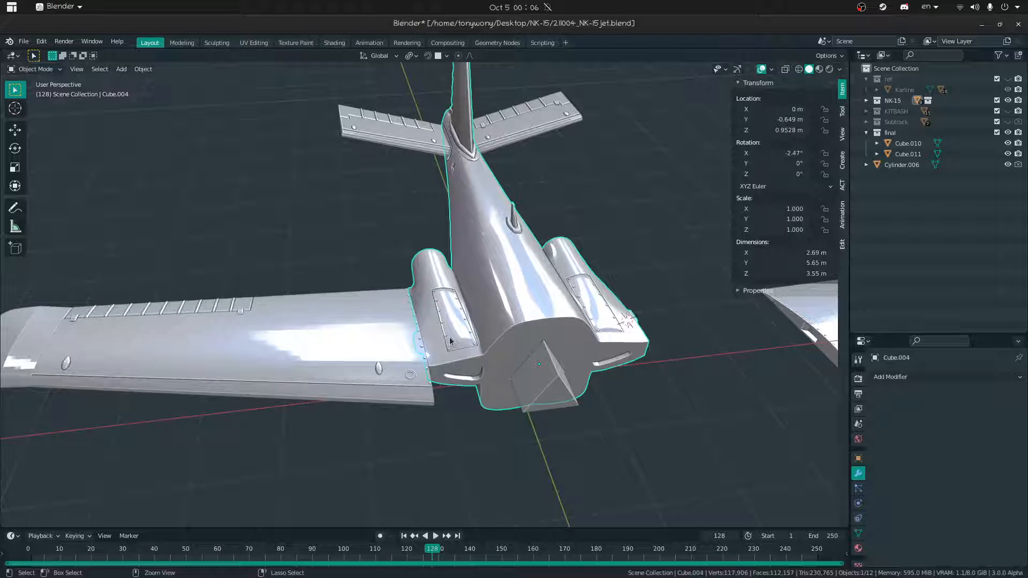
- Isolate the horizontal tail stabilizer, check it from other angles and unhide the rest of the jet
{"action": "left_click", "coordinate": [412, 132]}
{"action": "middle_click_drag", "start_coordinate": [412, 132], "coordinate": [322, 181]}
{"action": "key", "text": "g"}
{"action": "right_click", "coordinate": [390, 236]}
{"action": "key", "text": "shift+grave"}
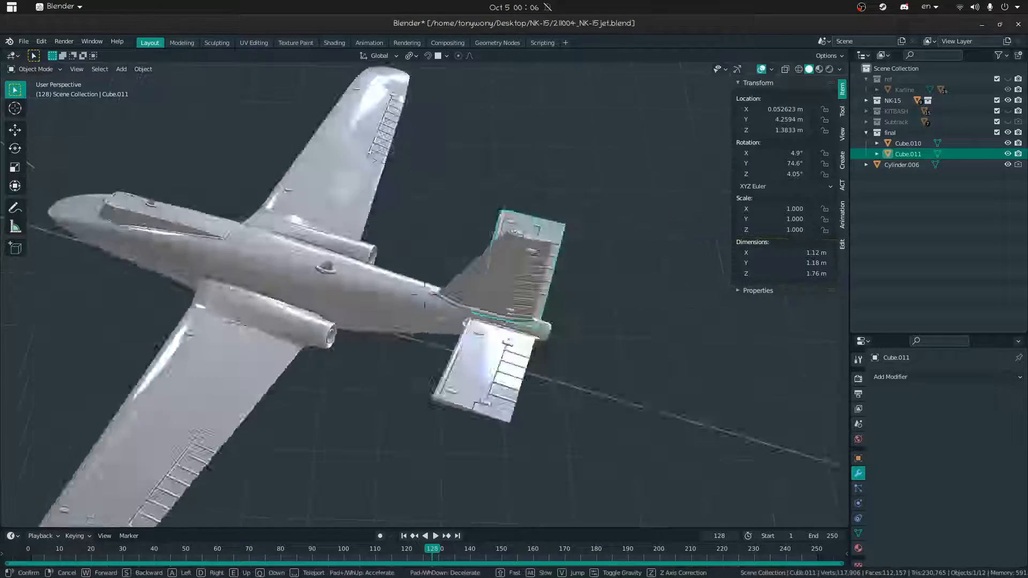
{"action": "key", "text": "w"}
{"action": "left_click", "coordinate": [424, 295]}
{"action": "key", "text": "shift+h"}
{"action": "middle_click_drag", "start_coordinate": [570, 358], "coordinate": [554, 275]}
{"action": "key", "text": "alt+h"}
{"action": "key", "text": "alt+a"}
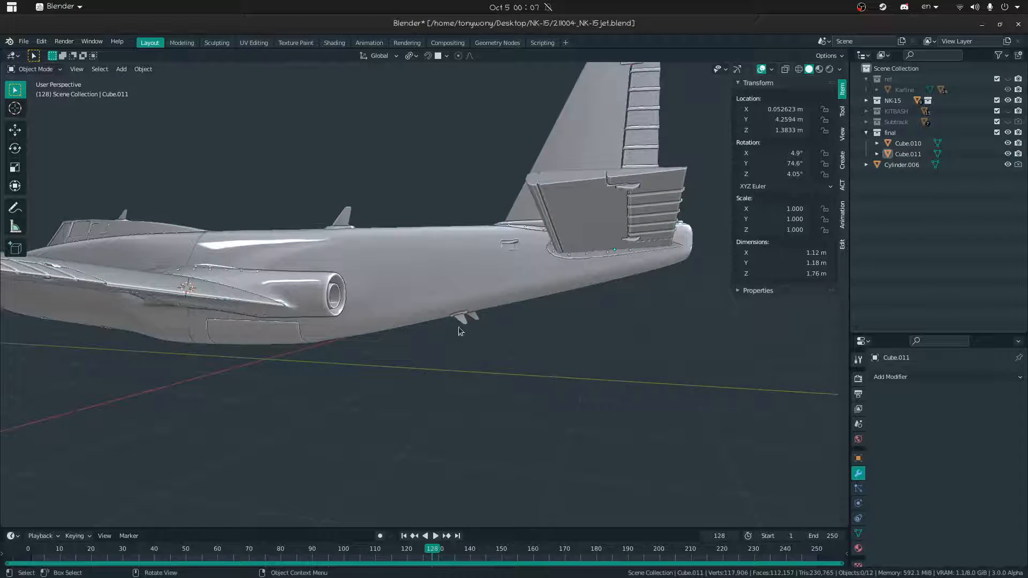
- Examine the overall shape of the assembled jet from above and from the sides
{"action": "key", "text": "shift+grave"}
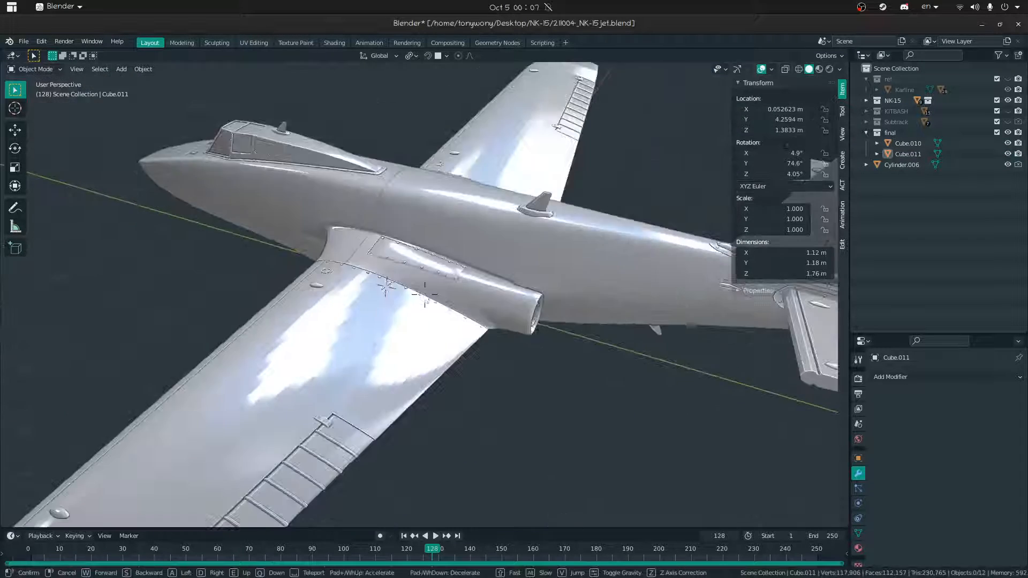
{"action": "left_click", "coordinate": [424, 295]}
{"action": "left_click", "coordinate": [425, 295]}
{"action": "left_click", "coordinate": [569, 418]}
{"action": "middle_click_drag", "start_coordinate": [514, 353], "coordinate": [541, 444]}
{"action": "key", "text": "shift+grave"}
{"action": "key", "text": "s"}
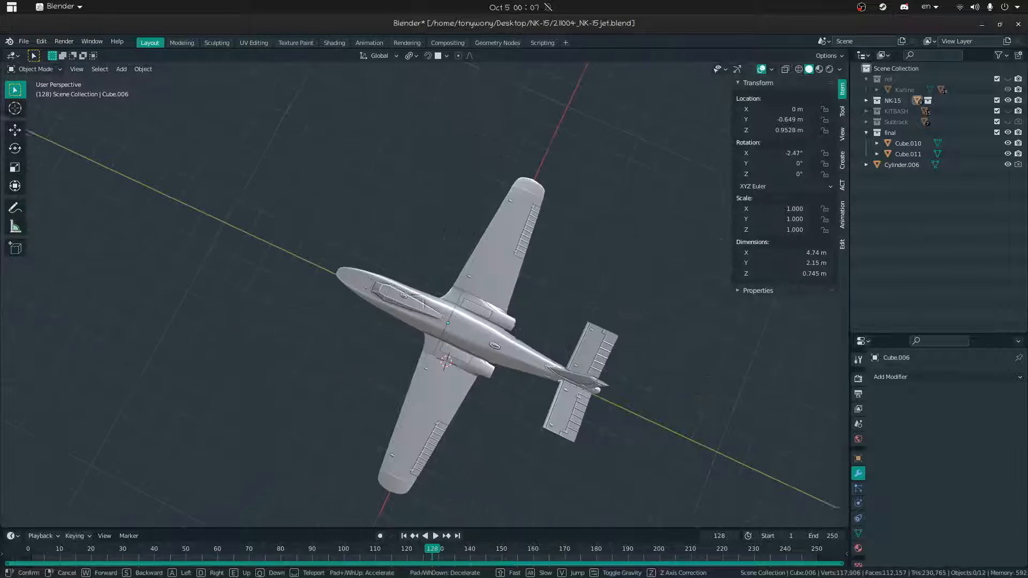
{"action": "left_click", "coordinate": [424, 295]}
{"action": "left_click", "coordinate": [424, 295]}
{"action": "left_click", "coordinate": [575, 299]}
{"action": "middle_click_drag", "start_coordinate": [575, 299], "coordinate": [450, 300]}
{"action": "key", "text": "shift+grave"}
{"action": "key", "text": "w"}
{"action": "left_click", "coordinate": [425, 295]}
- Examine the underside of the fuselage and engine nacelles, including the belly panels
{"action": "middle_click_drag", "start_coordinate": [382, 227], "coordinate": [576, 159]}
{"action": "key", "text": "shift+grave"}
{"action": "key", "text": "w"}
{"action": "key", "text": "s"}
{"action": "left_click", "coordinate": [424, 295]}
{"action": "left_click", "coordinate": [447, 351]}
{"action": "middle_click_drag", "start_coordinate": [447, 348], "coordinate": [453, 317]}
{"action": "left_click", "coordinate": [630, 399]}
{"action": "middle_click_drag", "start_coordinate": [625, 316], "coordinate": [582, 188]}
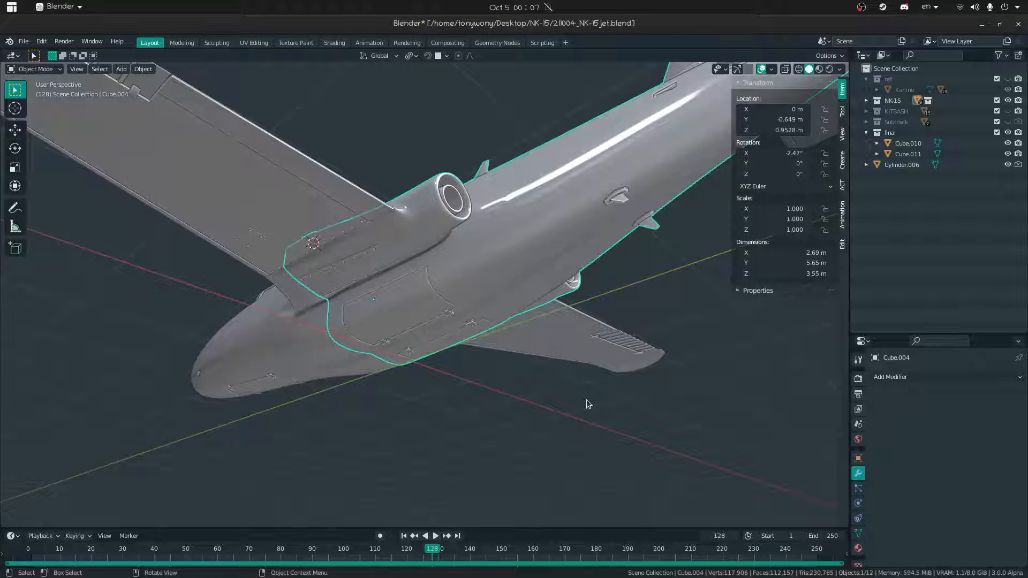
{"action": "left_click", "coordinate": [353, 351]}
{"action": "middle_click_drag", "start_coordinate": [437, 439], "coordinate": [500, 517]}
- Examine the wing-root seams, rivet rows and nacelle access panels from above
{"action": "middle_click_drag", "start_coordinate": [401, 284], "coordinate": [424, 291]}
{"action": "scroll", "coordinate": [359, 301], "scroll_direction": "down", "scroll_amount": 1}
{"action": "left_click", "coordinate": [429, 150]}
{"action": "middle_click_drag", "start_coordinate": [429, 150], "coordinate": [411, 361]}
{"action": "middle_click_drag", "start_coordinate": [476, 321], "coordinate": [396, 329]}
{"action": "middle_click_drag", "start_coordinate": [498, 305], "coordinate": [375, 299], "text": "shift"}
{"action": "scroll", "coordinate": [374, 300], "scroll_direction": "up", "scroll_amount": 4}
{"action": "scroll", "coordinate": [375, 300], "scroll_direction": "down", "scroll_amount": 2}
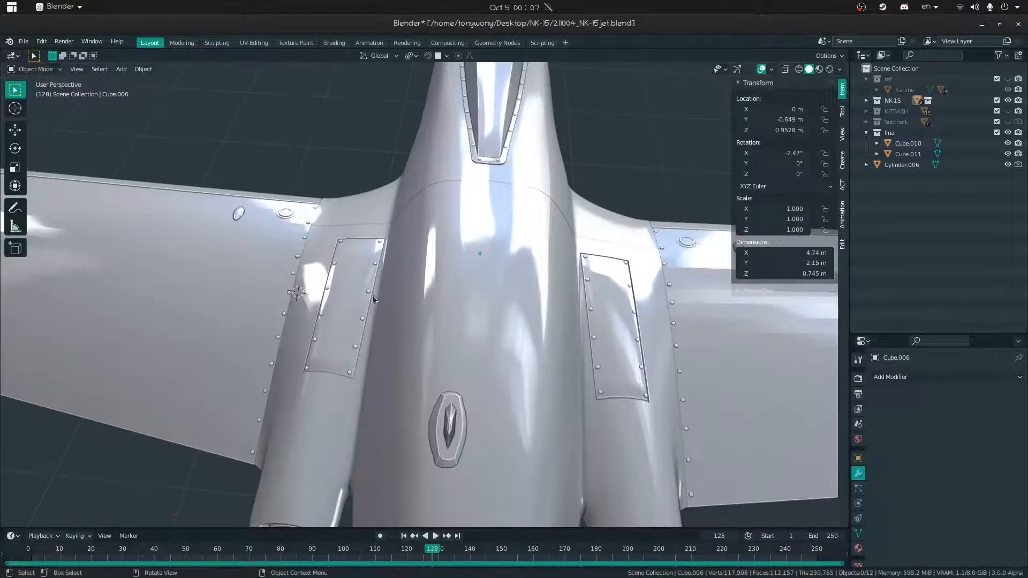
{"action": "scroll", "coordinate": [355, 293], "scroll_direction": "up", "scroll_amount": 2}
- Save the jet file after checking the +X wing root
{"action": "left_click", "coordinate": [661, 274]}
{"action": "middle_click_drag", "start_coordinate": [669, 271], "coordinate": [402, 298]}
{"action": "key", "text": "ctrl+s"}
{"action": "scroll", "coordinate": [406, 295], "scroll_direction": "down", "scroll_amount": 4}
{"action": "middle_click_drag", "start_coordinate": [471, 300], "coordinate": [427, 294]}
- Move both horizontal stabilizer objects, Cube.010 and Cube.011, into the NK-15 collection
{"action": "left_click", "coordinate": [551, 326]}
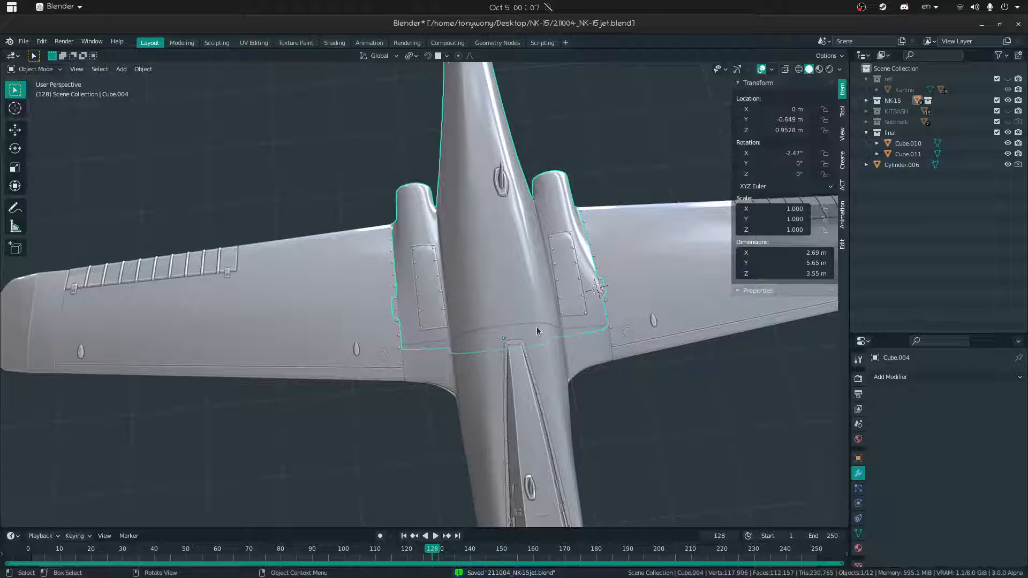
{"action": "left_click", "coordinate": [908, 143]}
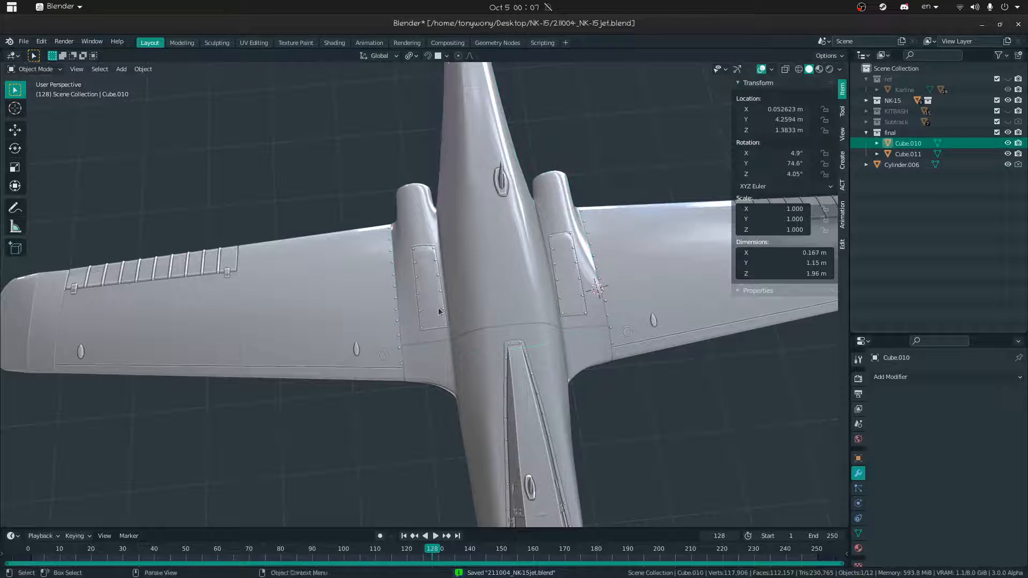
{"action": "key", "text": "KP_Decimal"}
{"action": "left_click", "coordinate": [309, 342], "text": "alt+shift"}
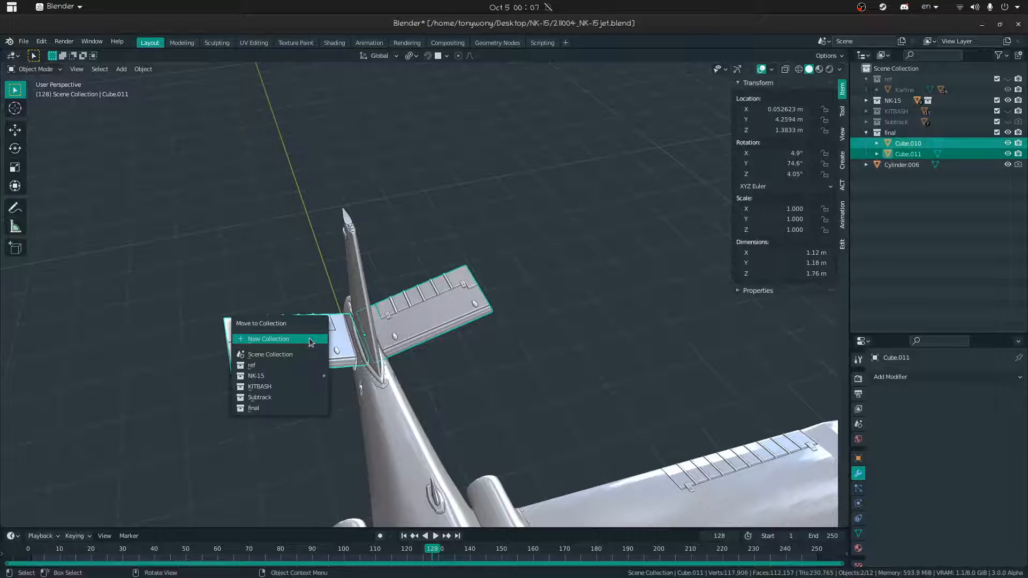
{"action": "left_click", "coordinate": [279, 376]}
{"action": "key", "text": "m"}
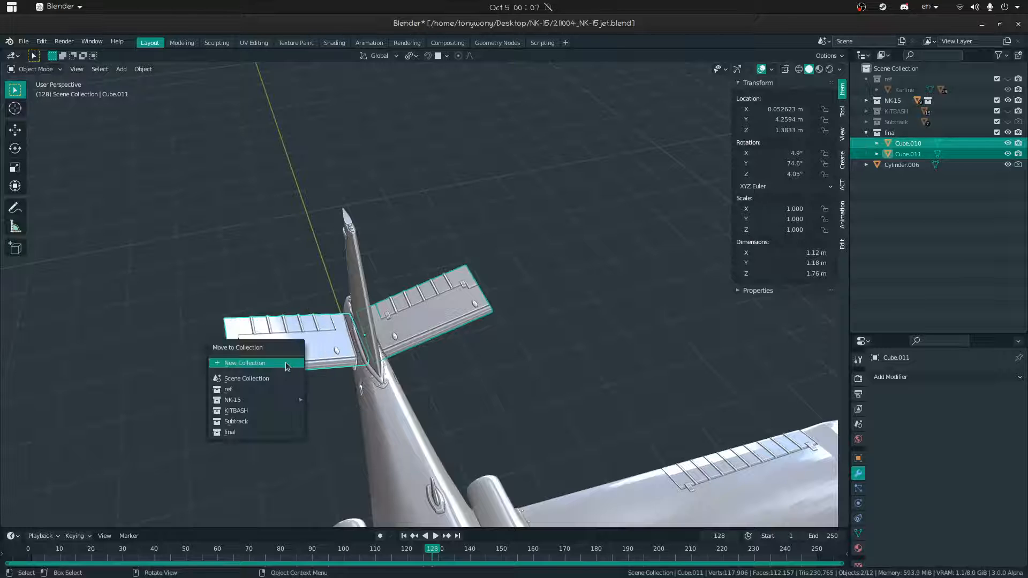
{"action": "mouse_move", "coordinate": [263, 399]}
{"action": "left_click", "coordinate": [329, 415]}
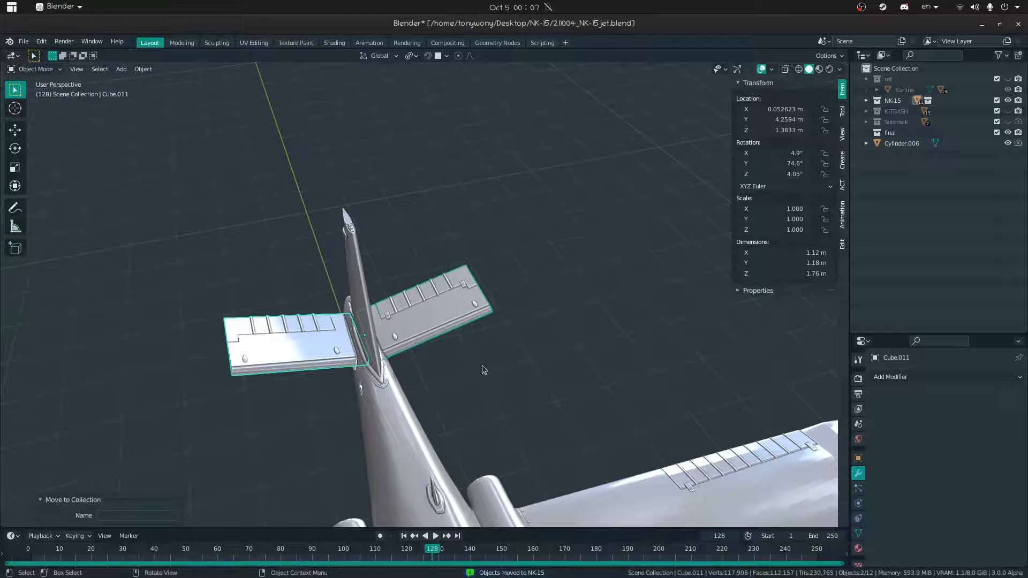
- Examine the front fuselage section around the air intake at the wing root
{"action": "key", "text": "shift+grave"}
{"action": "key", "text": "s"}
{"action": "left_click", "coordinate": [557, 458]}
{"action": "left_click", "coordinate": [557, 458]}
{"action": "middle_click_drag", "start_coordinate": [558, 458], "coordinate": [430, 326]}
{"action": "left_click", "coordinate": [490, 352]}
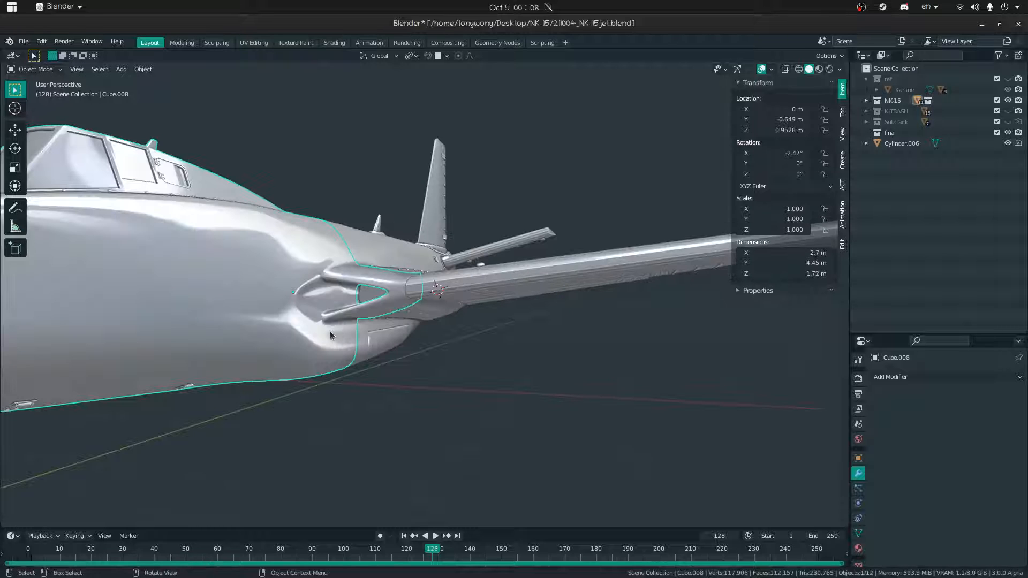
{"action": "middle_click_drag", "start_coordinate": [330, 331], "coordinate": [358, 258]}
{"action": "scroll", "coordinate": [361, 261], "scroll_direction": "up", "scroll_amount": 5}
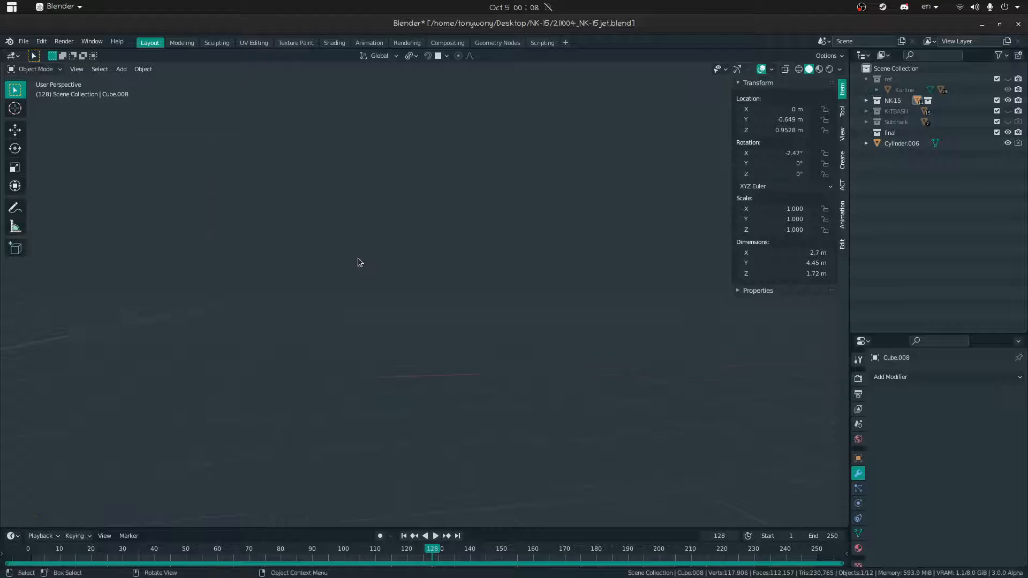
{"action": "scroll", "coordinate": [328, 262], "scroll_direction": "down", "scroll_amount": 10}
{"action": "scroll", "coordinate": [328, 265], "scroll_direction": "up", "scroll_amount": 5}
- Examine the cockpit canopy's windows, hinges and rivets up close
{"action": "key", "text": "shift+grave"}
{"action": "key", "text": "w"}
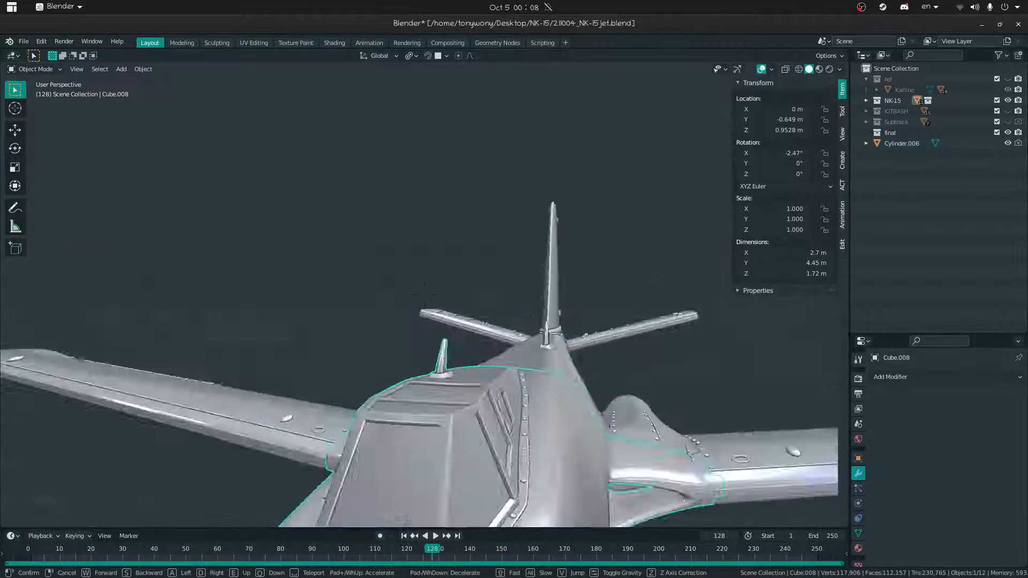
{"action": "key", "text": "w"}
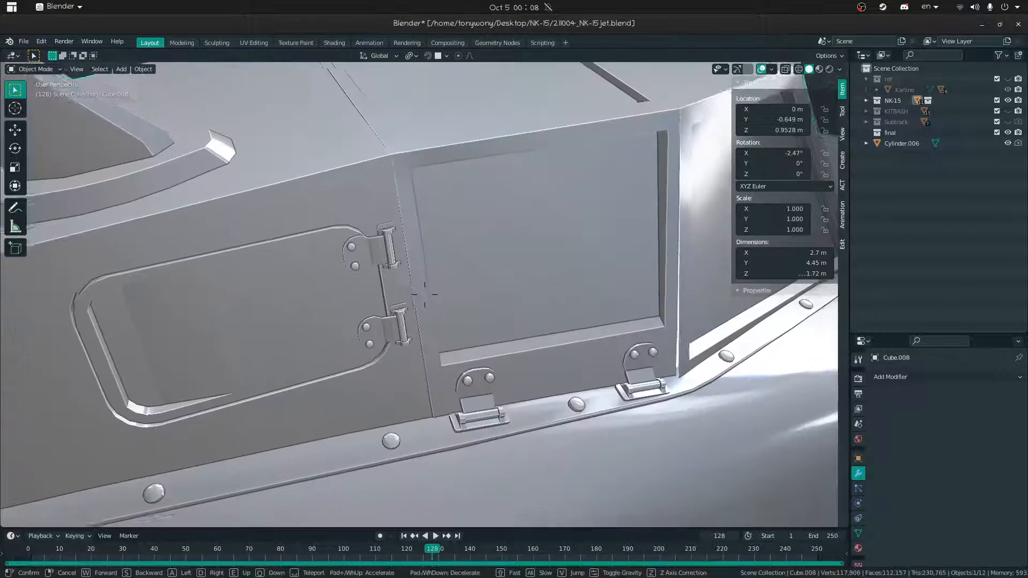
{"action": "key", "text": "s"}
{"action": "left_click", "coordinate": [425, 295]}
{"action": "left_click", "coordinate": [366, 308]}
{"action": "left_click", "coordinate": [696, 422]}
- Hide the front fuselage section to check the joint behind it, and unhide it again
{"action": "left_click", "coordinate": [400, 368]}
{"action": "left_click", "coordinate": [412, 355]}
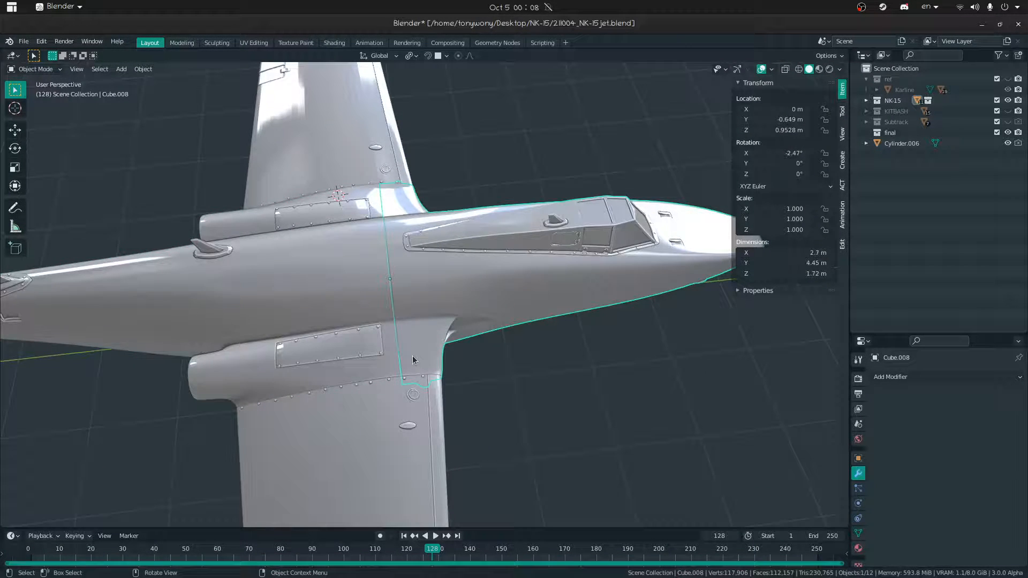
{"action": "key", "text": "h"}
{"action": "middle_click_drag", "start_coordinate": [418, 342], "coordinate": [324, 298]}
{"action": "key", "text": "alt+h"}
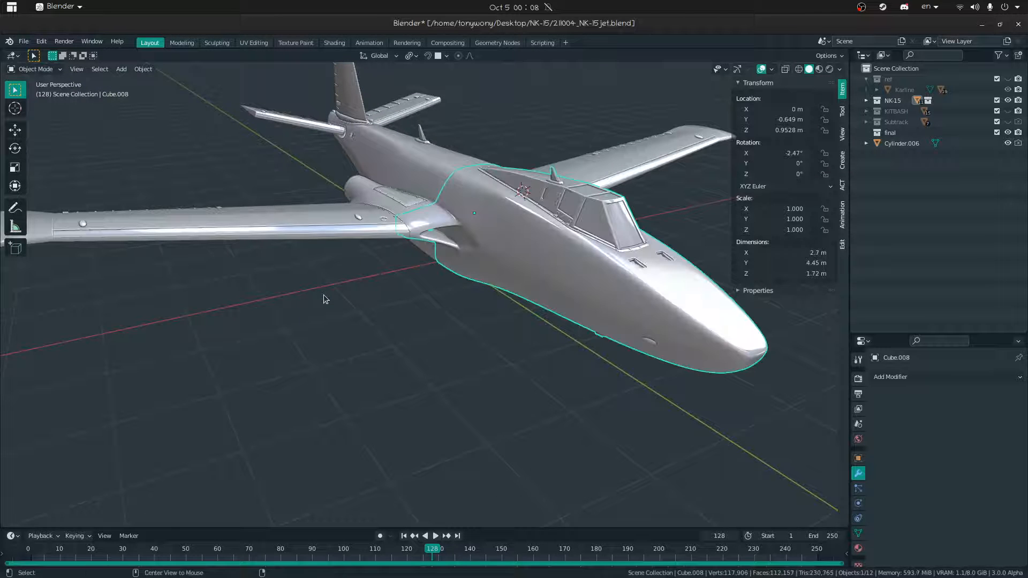
- Check the assembled jet from the front and save the current file
{"action": "left_click", "coordinate": [509, 352]}
{"action": "middle_click_drag", "start_coordinate": [509, 353], "coordinate": [488, 278]}
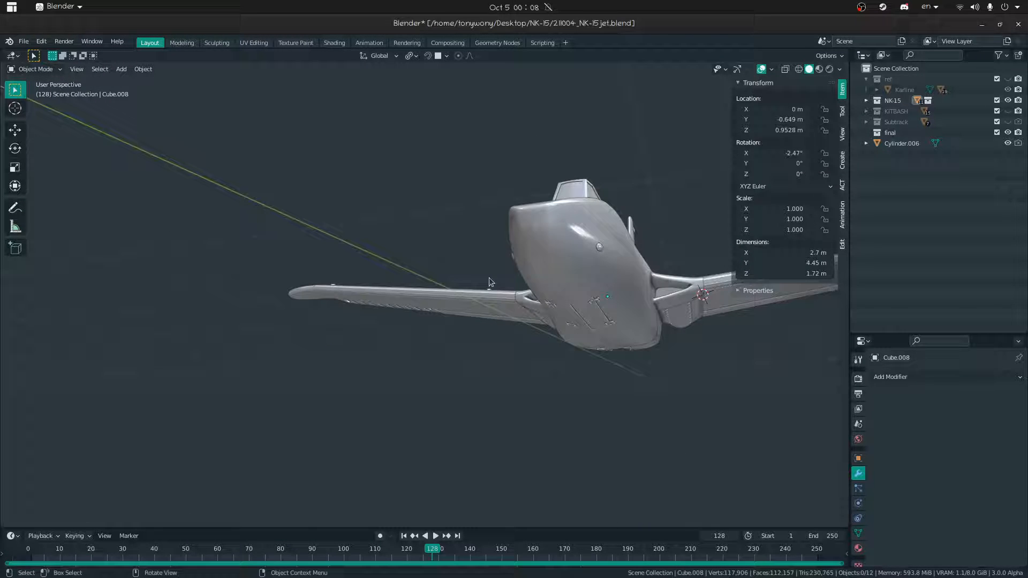
{"action": "middle_click_drag", "start_coordinate": [585, 267], "coordinate": [515, 319]}
{"action": "key", "text": "ctrl+s"}
{"action": "key", "text": "g"}
{"action": "right_click", "coordinate": [313, 322]}
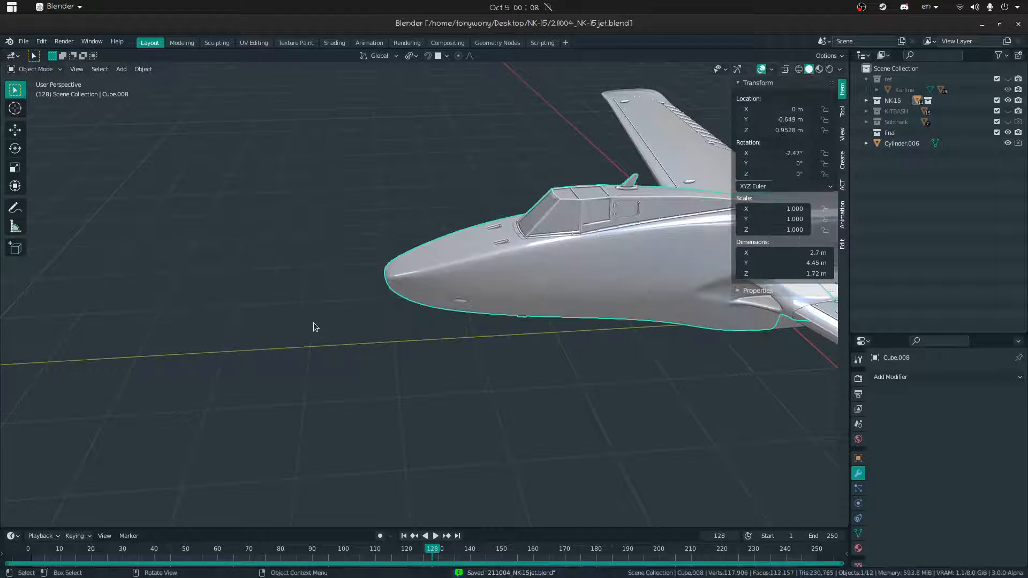
- Save a copy of the project in the NK-15 folder as 211004_NK-15_print.blend and continue in it
{"action": "left_click", "coordinate": [24, 41]}
{"action": "left_click", "coordinate": [33, 114]}
{"action": "left_click", "coordinate": [26, 41]}
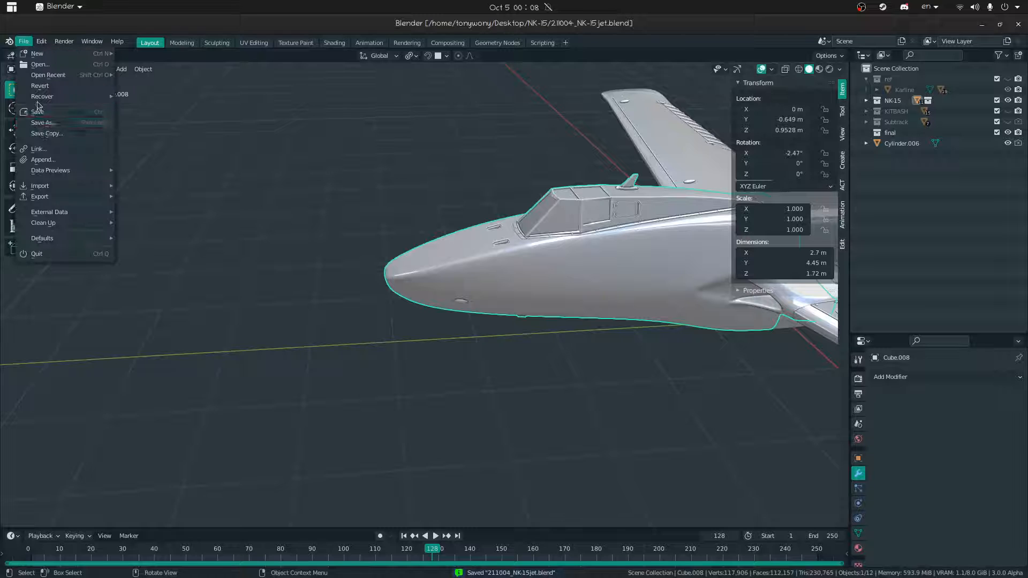
{"action": "left_click", "coordinate": [83, 123]}
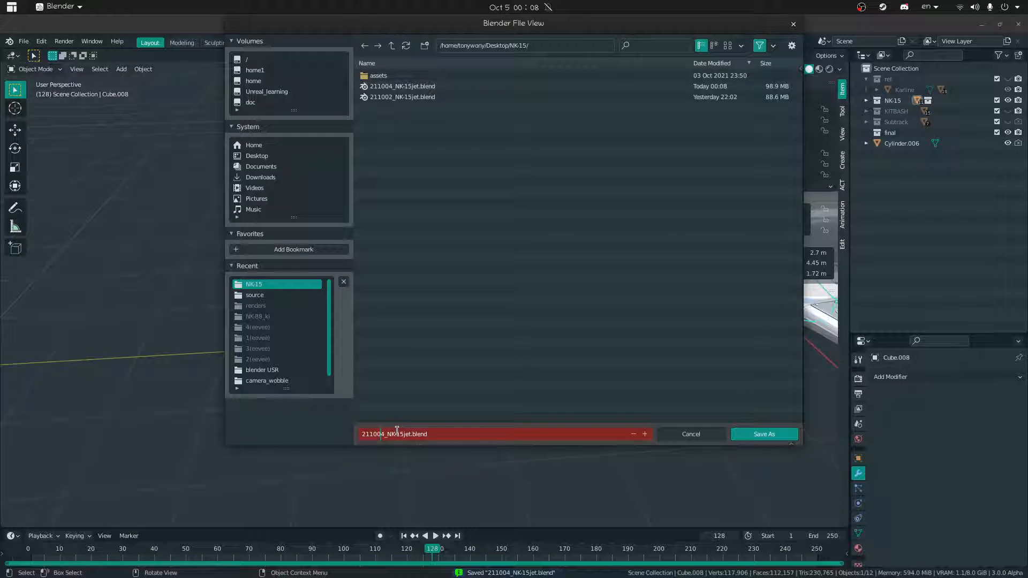
{"action": "key", "text": "Left"}
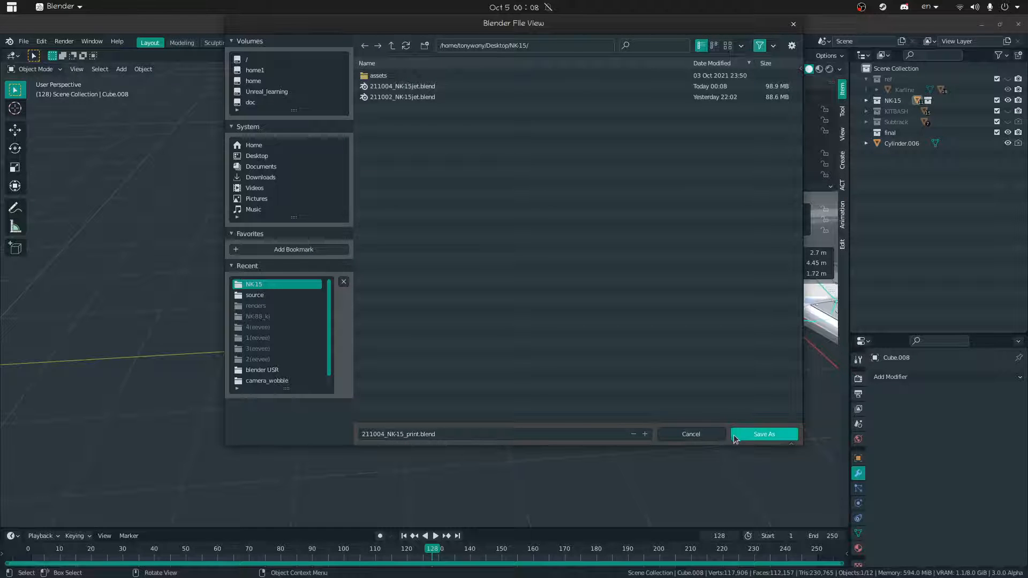
{"action": "left_click", "coordinate": [764, 434]}
- Isolate the front fuselage section by hiding all the other jet parts
{"action": "scroll", "coordinate": [354, 308], "scroll_direction": "down", "scroll_amount": 6}
{"action": "middle_click_drag", "start_coordinate": [354, 309], "coordinate": [264, 281]}
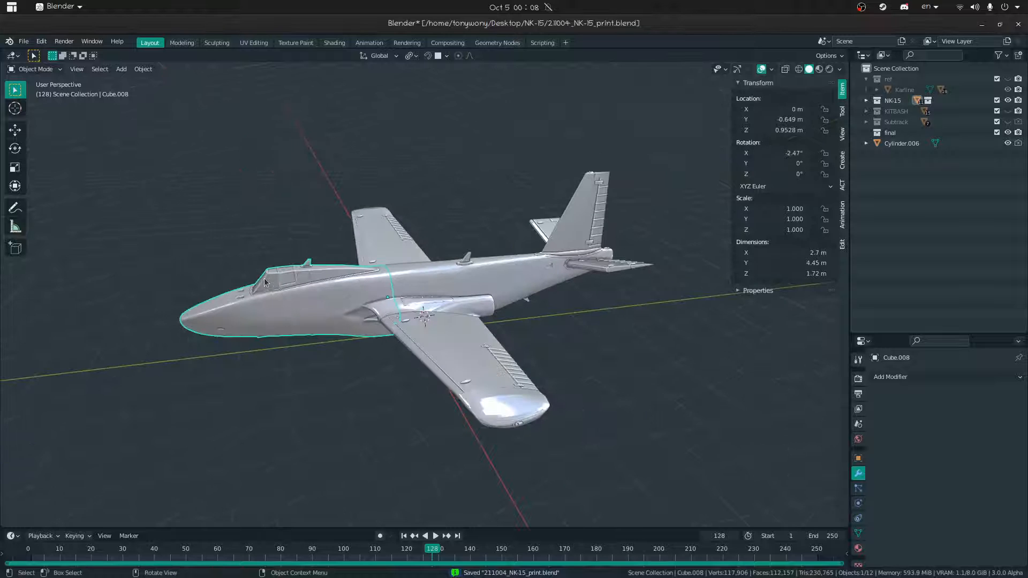
{"action": "key", "text": "shift+h"}
- Select the two flat rear faces around the triangular connector pocket and snap the 3D cursor to their centre
{"action": "key", "text": "shift+grave"}
{"action": "key", "text": "d"}
{"action": "key", "text": "w"}
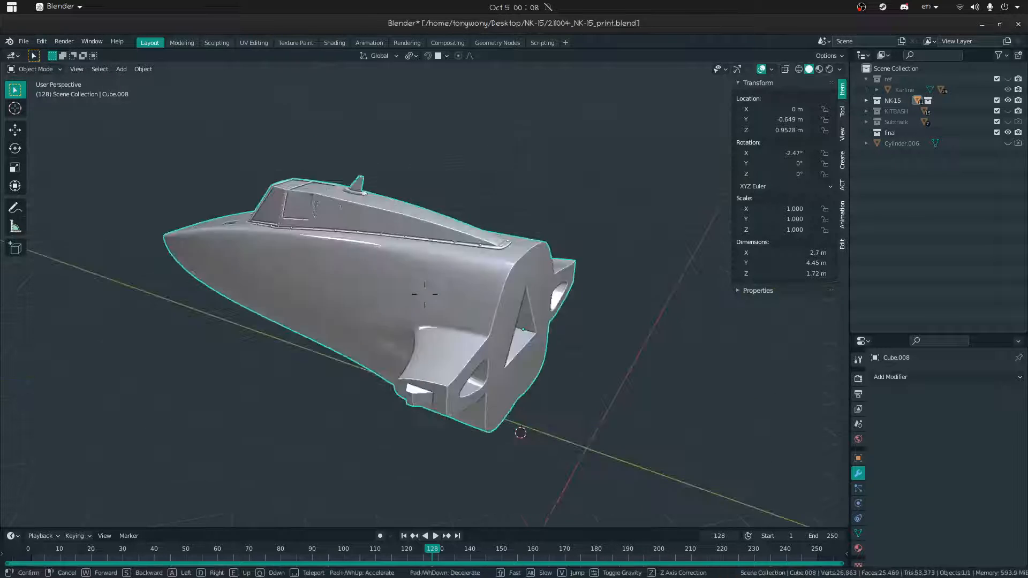
{"action": "left_click", "coordinate": [425, 294]}
{"action": "key", "text": "Tab"}
{"action": "key", "text": "Tab"}
{"action": "key", "text": "alt+a"}
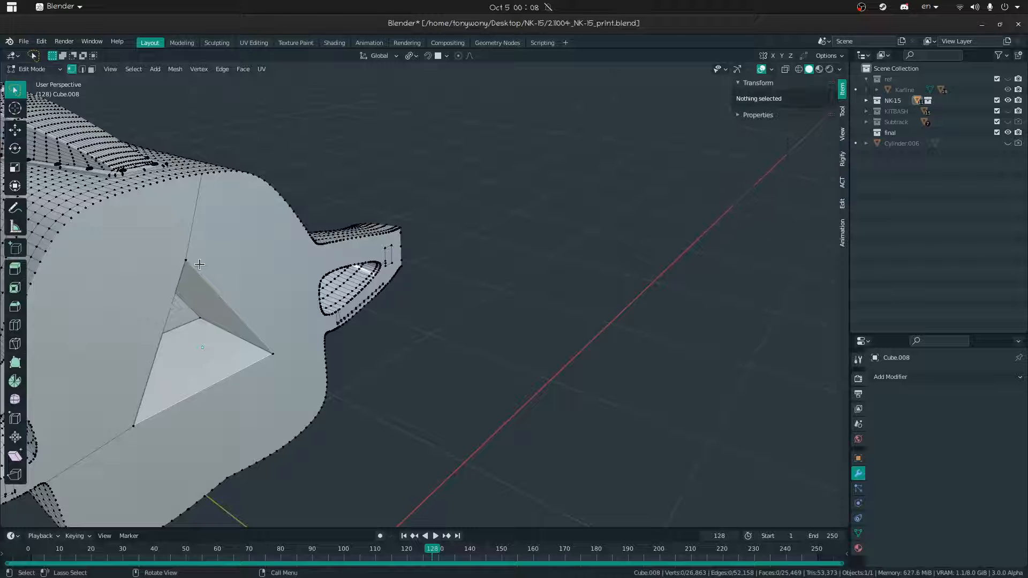
{"action": "key", "text": "3"}
{"action": "left_click", "coordinate": [226, 251]}
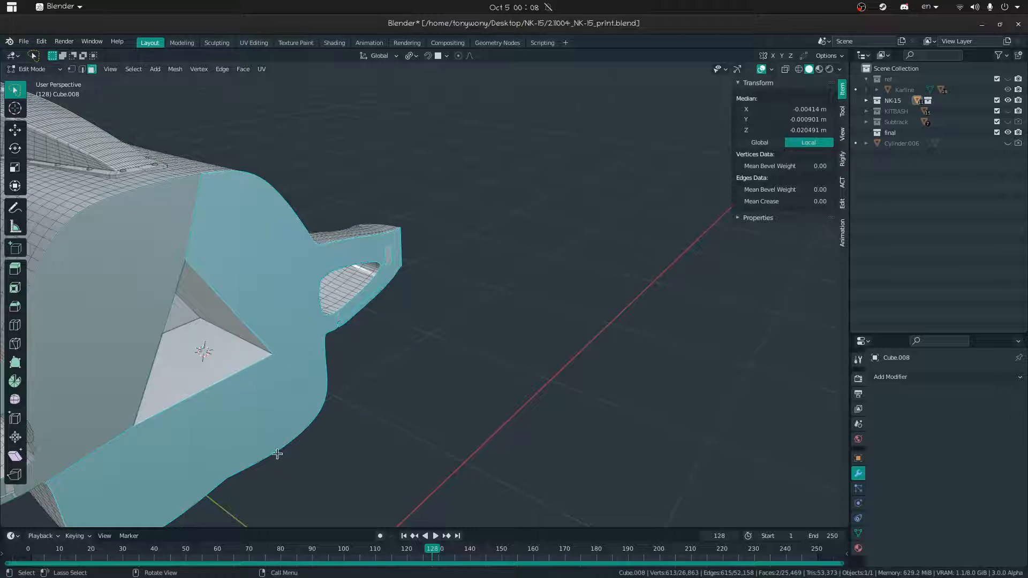
- Set the front fuselage section's origin to the 3D cursor on its rear face
{"action": "key", "text": "Tab"}
{"action": "right_click", "coordinate": [227, 364]}
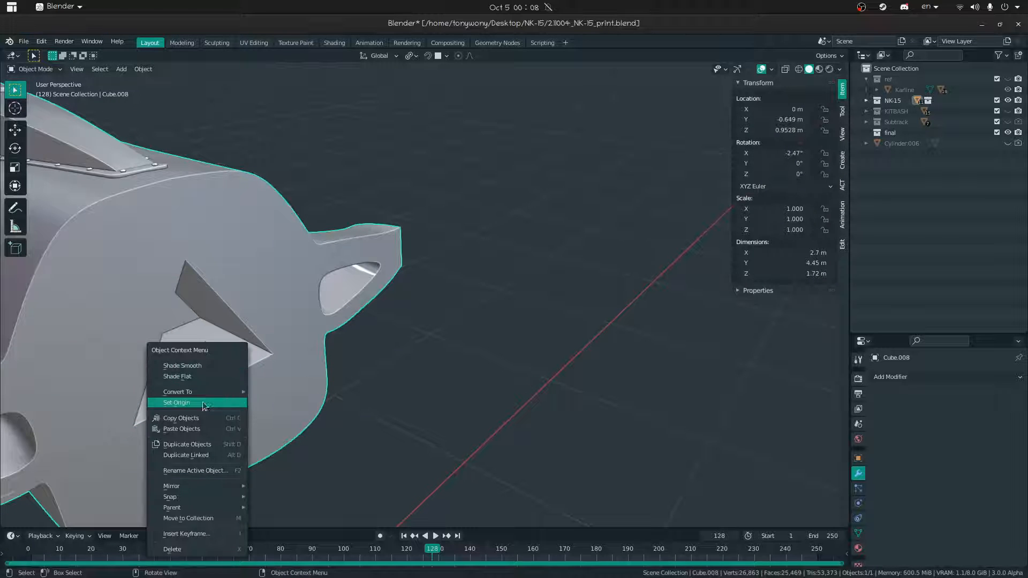
{"action": "mouse_move", "coordinate": [225, 403]}
{"action": "left_click", "coordinate": [355, 426]}
- Apply the scale and rotation of the front fuselage section
{"action": "key", "text": "shift+grave"}
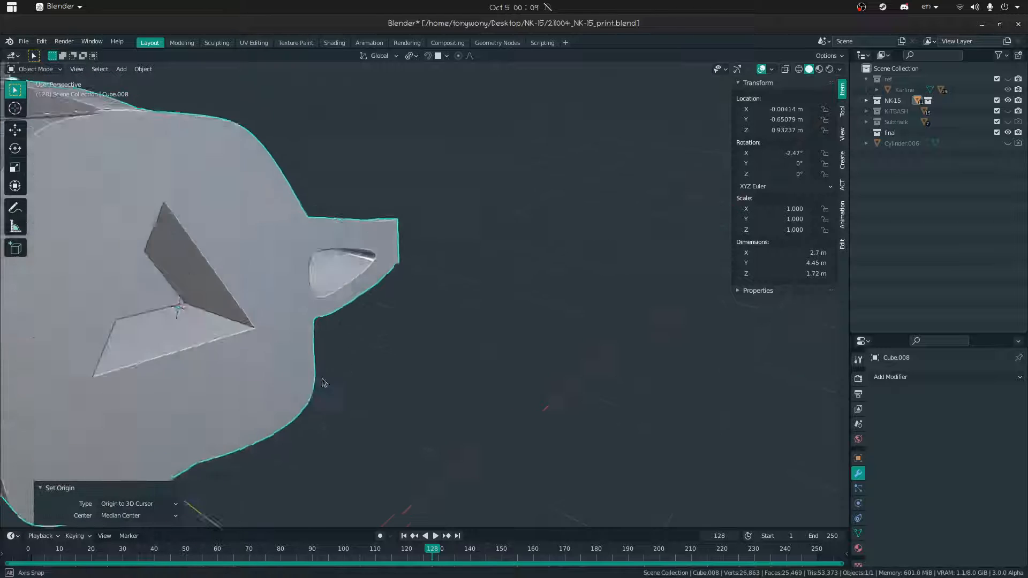
{"action": "key", "text": "s"}
{"action": "left_click", "coordinate": [442, 276]}
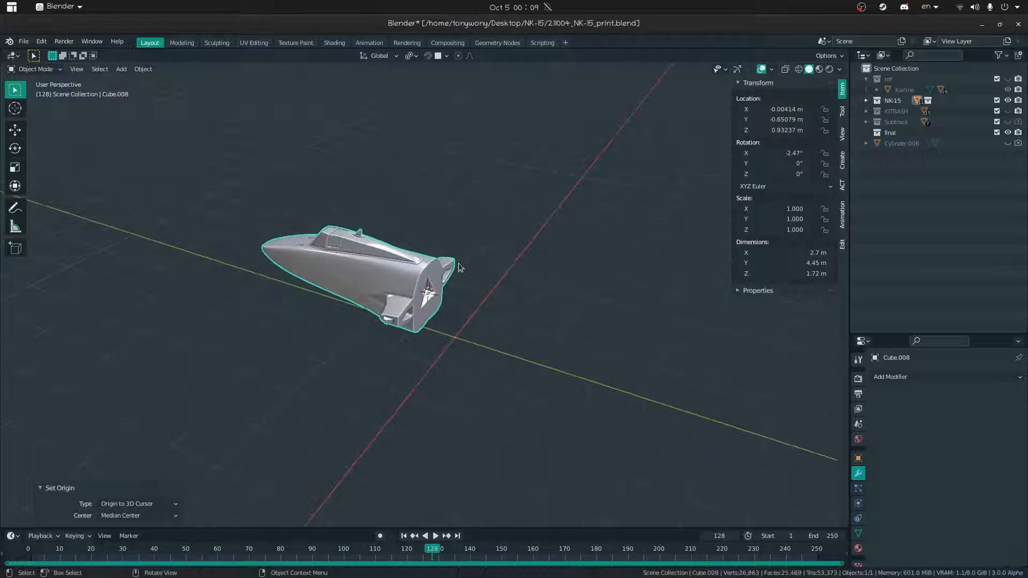
{"action": "middle_click_drag", "start_coordinate": [416, 312], "coordinate": [432, 347]}
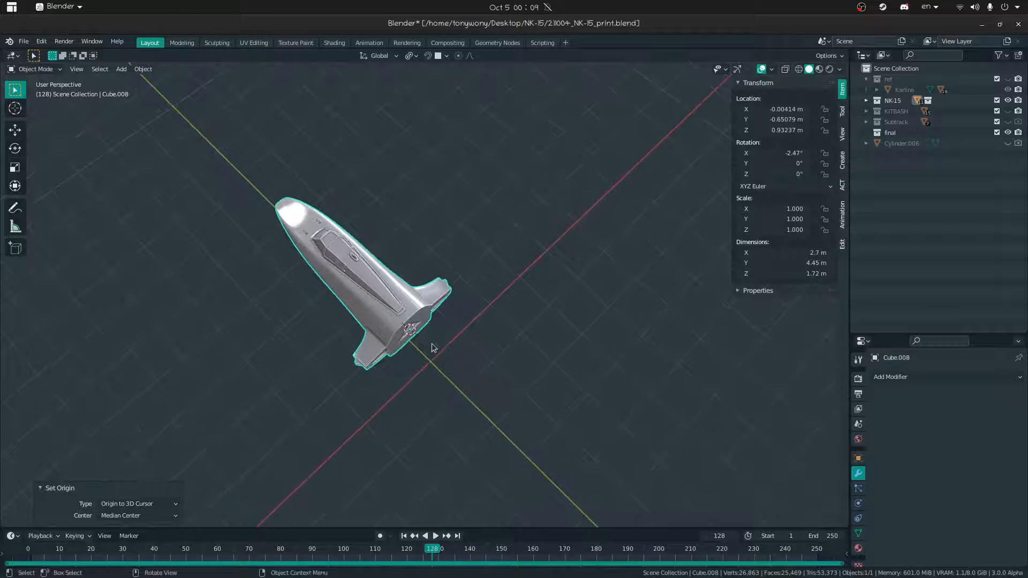
{"action": "key", "text": "ctrl+a"}
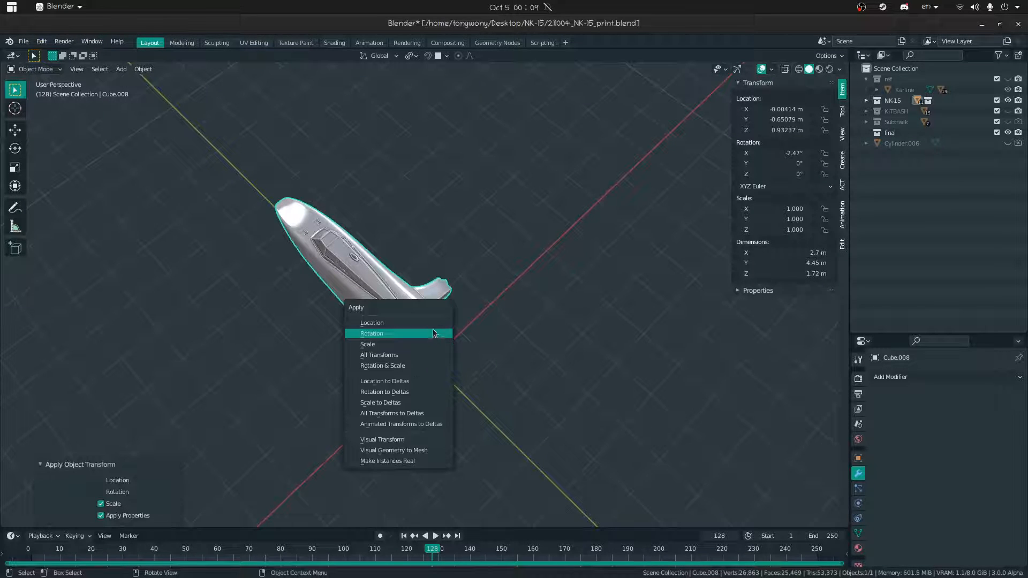
{"action": "left_click", "coordinate": [431, 333]}
{"action": "middle_click_drag", "start_coordinate": [426, 334], "coordinate": [456, 311]}
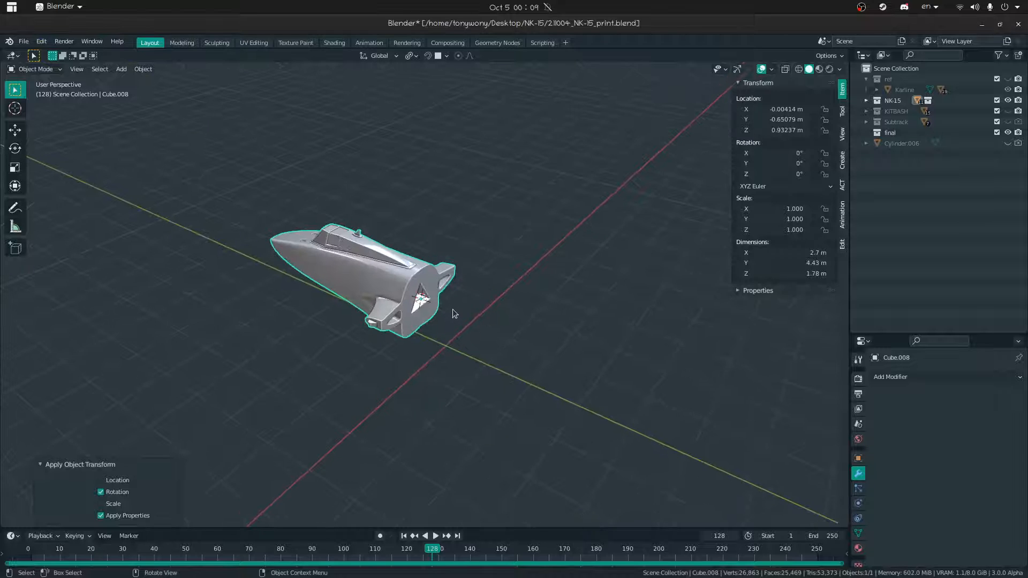
- Rotate the front fuselage section -90° about the global X axis so it stands upright on its rear face
{"action": "type", "text": "r"}
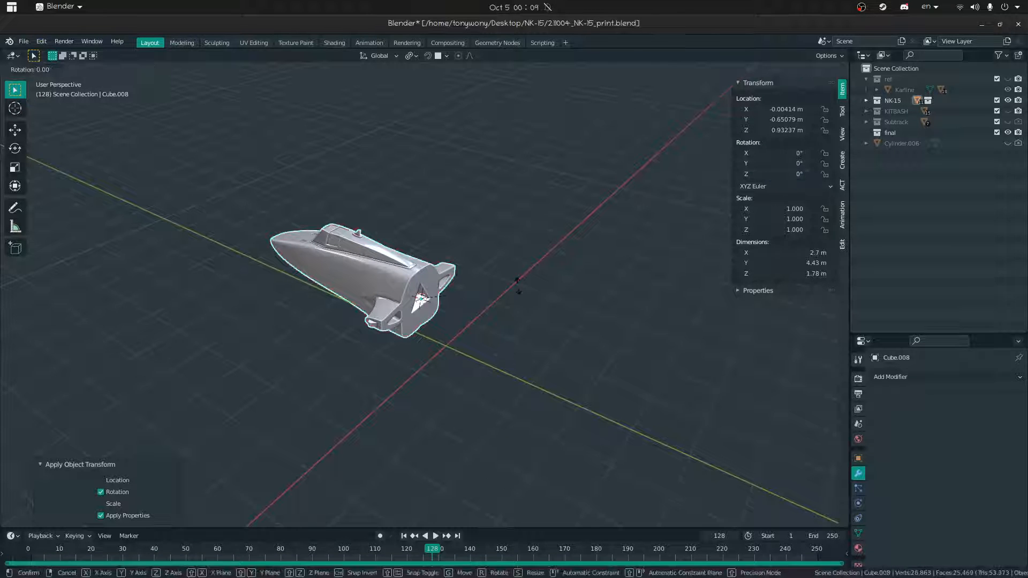
{"action": "type", "text": "x90"}
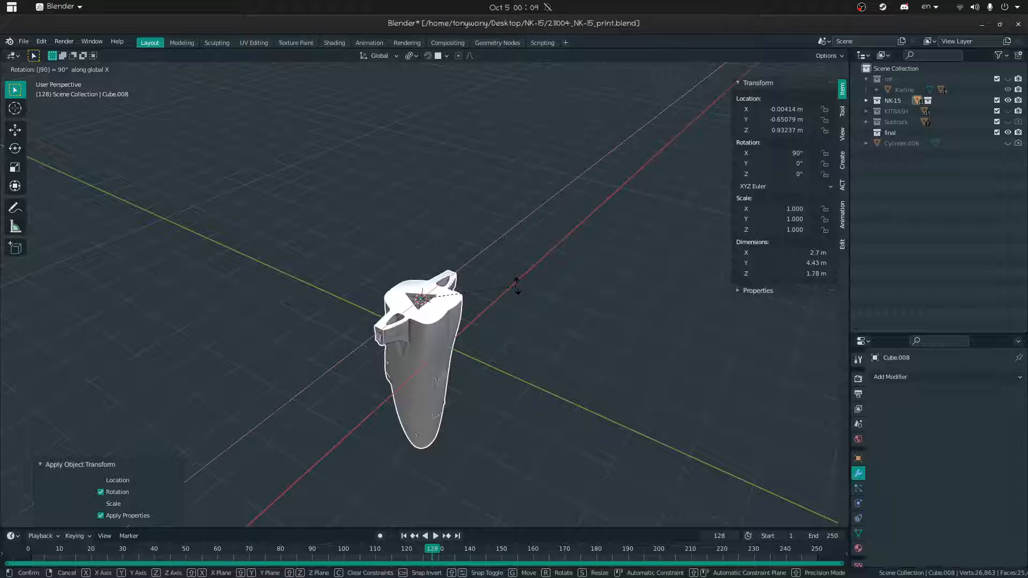
{"action": "key", "text": "minus"}
{"action": "key", "text": "Return"}
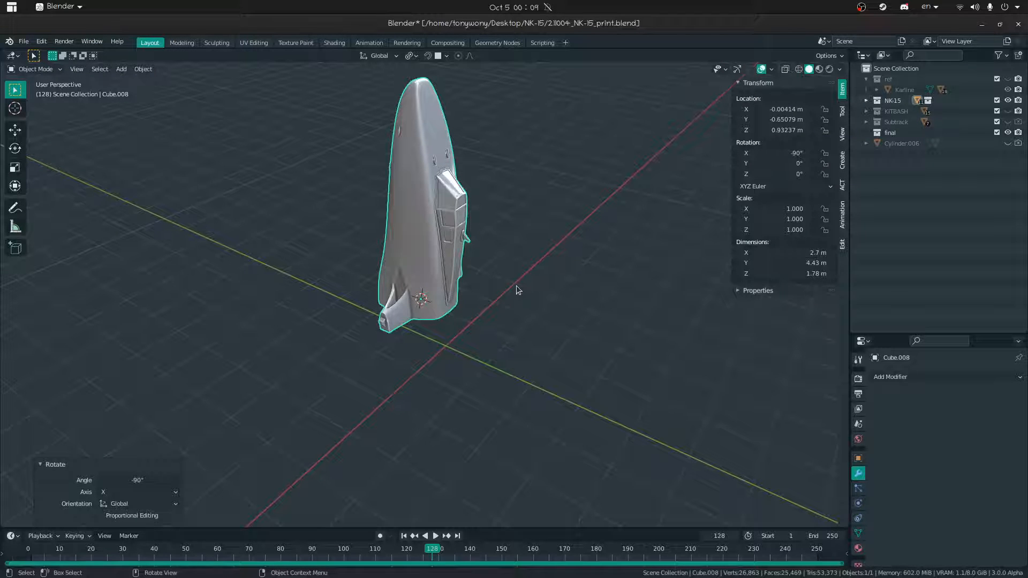
- Clear the upright nose section's location and move it horizontally aside along the Y axis, locking Z
{"action": "key", "text": "alt+g"}
{"action": "middle_click_drag", "start_coordinate": [516, 290], "coordinate": [503, 309]}
{"action": "left_click", "coordinate": [431, 311]}
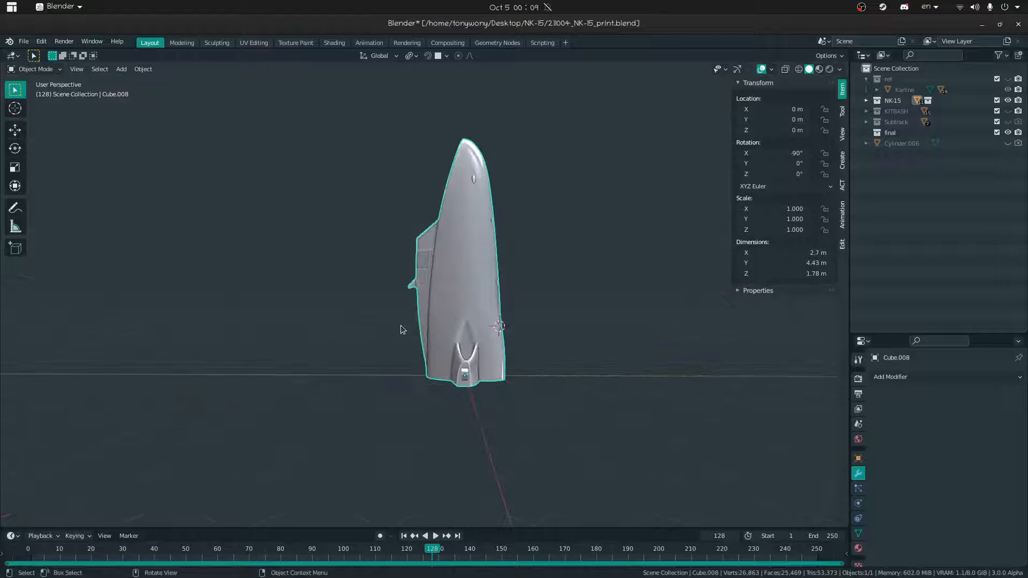
{"action": "middle_click_drag", "start_coordinate": [410, 336], "coordinate": [461, 355]}
{"action": "key", "text": "g"}
{"action": "key", "text": "shift+z"}
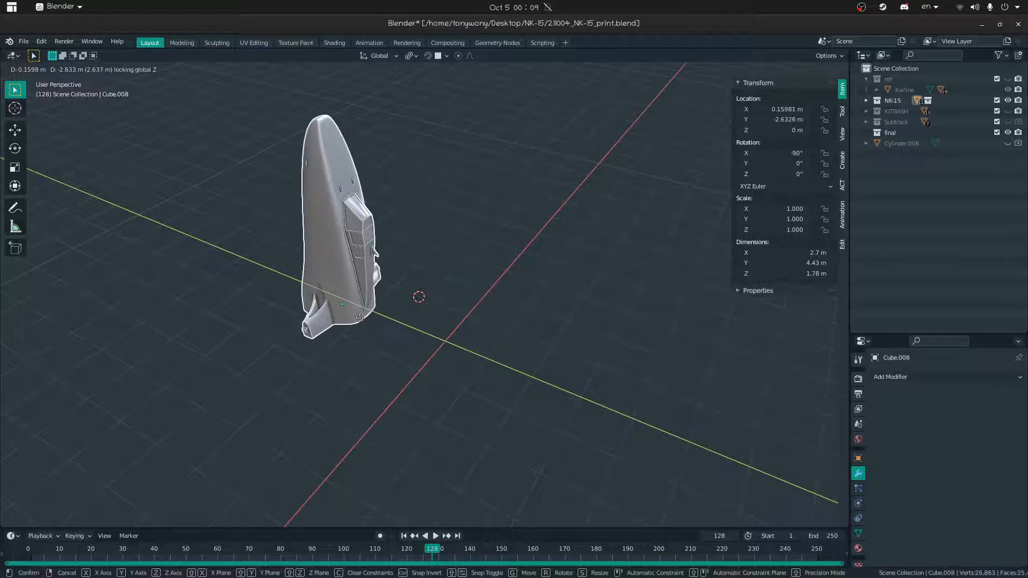
{"action": "left_click", "coordinate": [343, 308]}
- Reveal the remaining aircraft parts and move Cylinder.006 horizontally to the nose section, about -1.93 m in X and -2.64 m in Y
{"action": "key", "text": "alt+h"}
{"action": "left_click", "coordinate": [420, 326]}
{"action": "left_click", "coordinate": [346, 259]}
{"action": "left_click", "coordinate": [411, 304]}
{"action": "middle_click_drag", "start_coordinate": [411, 305], "coordinate": [401, 365]}
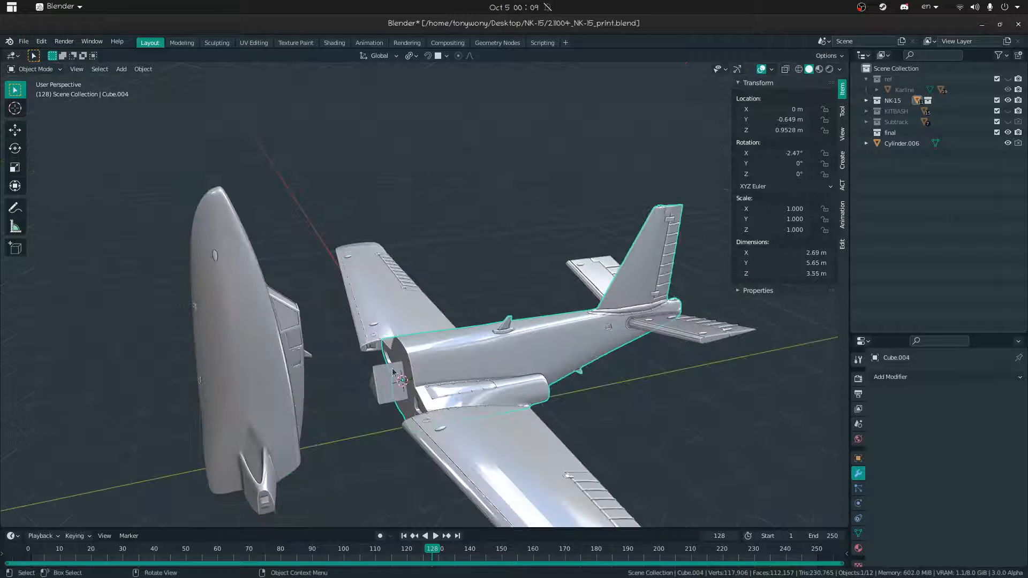
{"action": "left_click", "coordinate": [401, 365]}
{"action": "key", "text": "g"}
{"action": "key", "text": "shift+z"}
{"action": "left_click", "coordinate": [166, 345]}
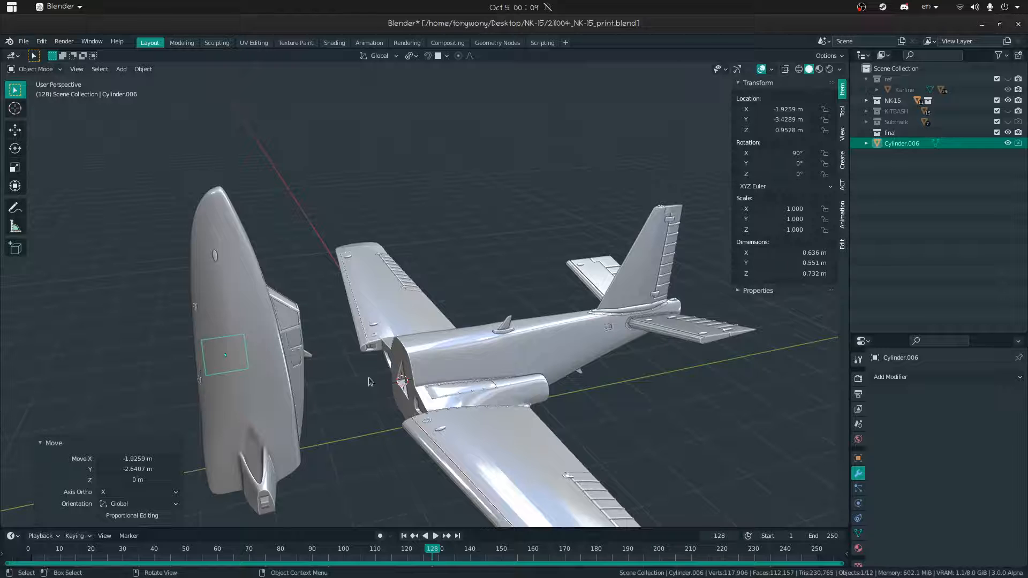
- Select the cut faces at the front of the rear fuselage and snap the 3D cursor to them
{"action": "left_click", "coordinate": [395, 376]}
{"action": "middle_click_drag", "start_coordinate": [396, 375], "coordinate": [423, 386]}
{"action": "key", "text": "Tab"}
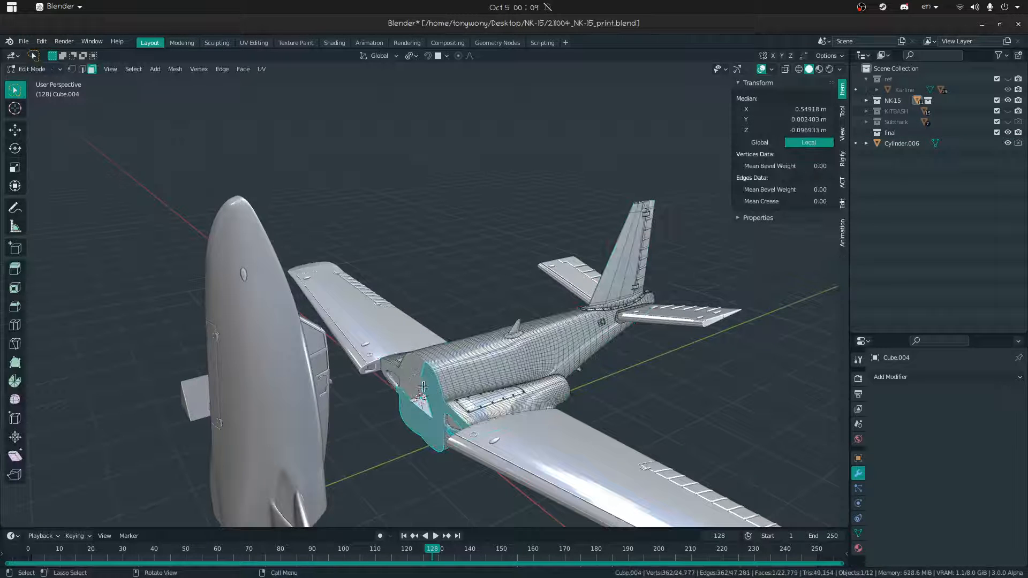
{"action": "left_click", "coordinate": [432, 369], "text": "shift"}
{"action": "key", "text": "shift+s"}
{"action": "left_click", "coordinate": [527, 399]}
- Return to Object Mode and set the rear fuselage's origin to the 3D cursor
{"action": "key", "text": "ctrl+Tab"}
{"action": "left_click", "coordinate": [217, 424]}
{"action": "key", "text": "ctrl+Tab"}
{"action": "left_click", "coordinate": [488, 397]}
{"action": "key", "text": "ctrl+Tab"}
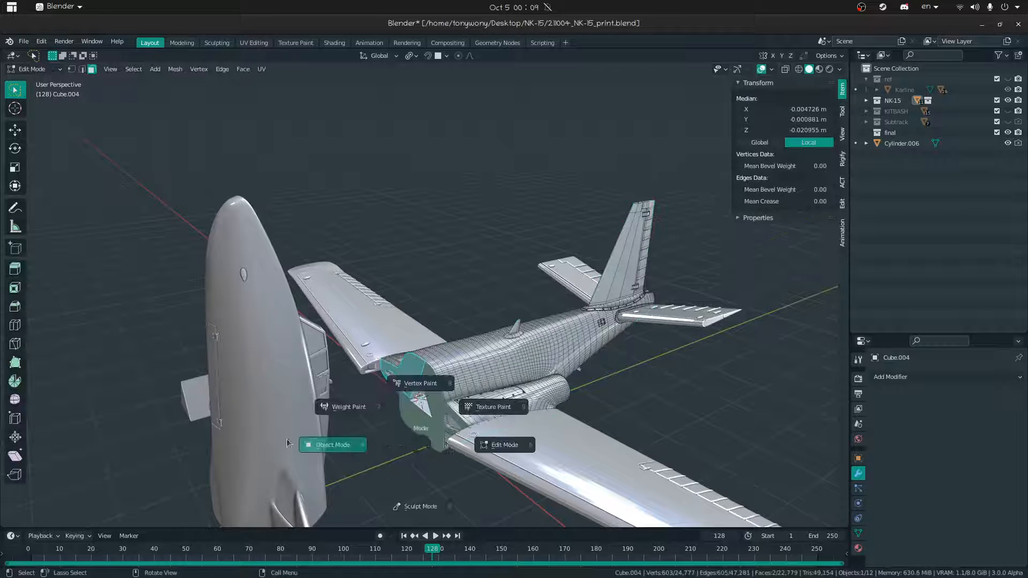
{"action": "left_click", "coordinate": [287, 438]}
{"action": "right_click", "coordinate": [426, 374]}
{"action": "left_click", "coordinate": [471, 388]}
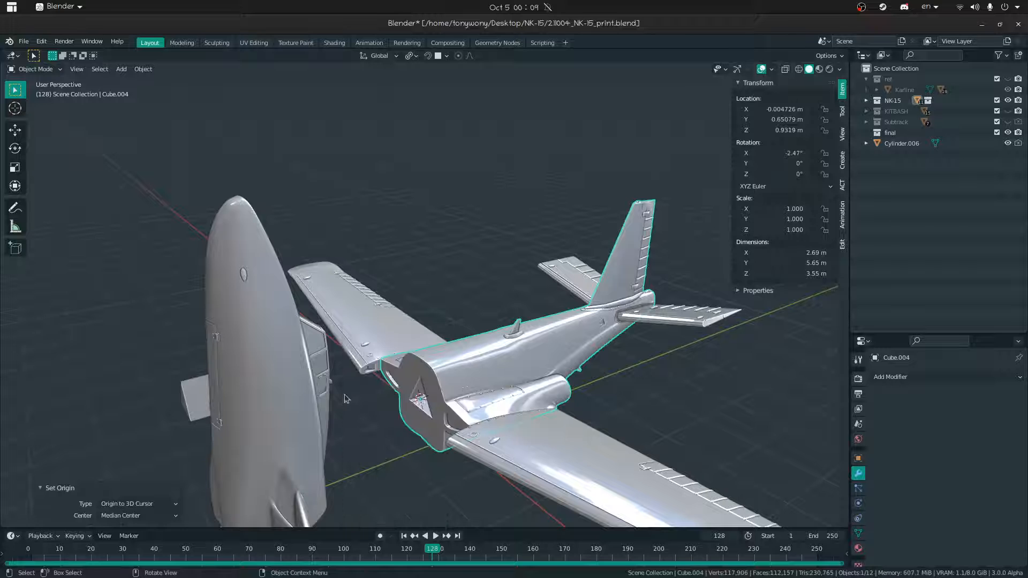
- Rotate the rear fuselage 90° about the global X axis
{"action": "key", "text": "r"}
{"action": "key", "text": "x"}
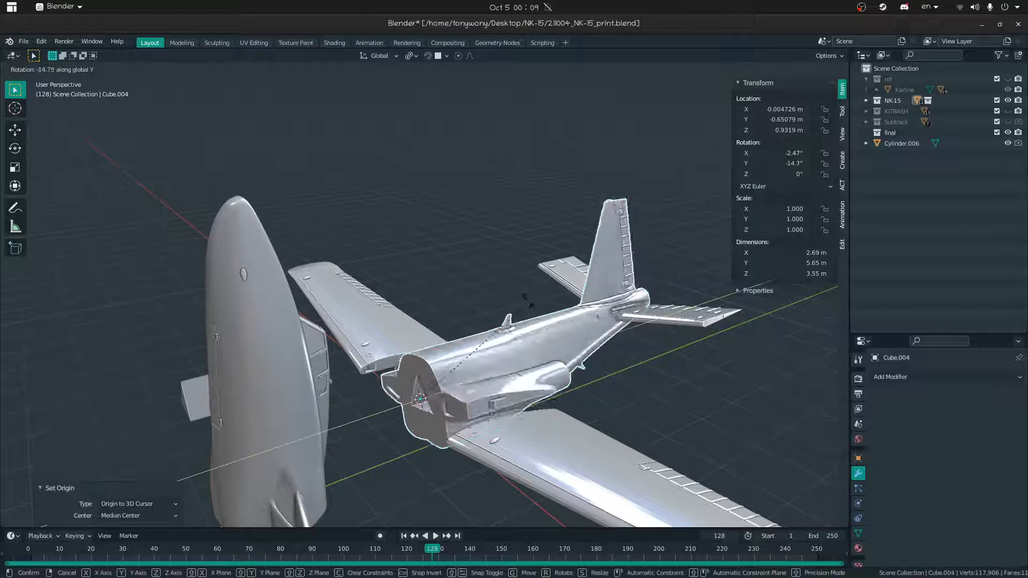
{"action": "type", "text": "90"}
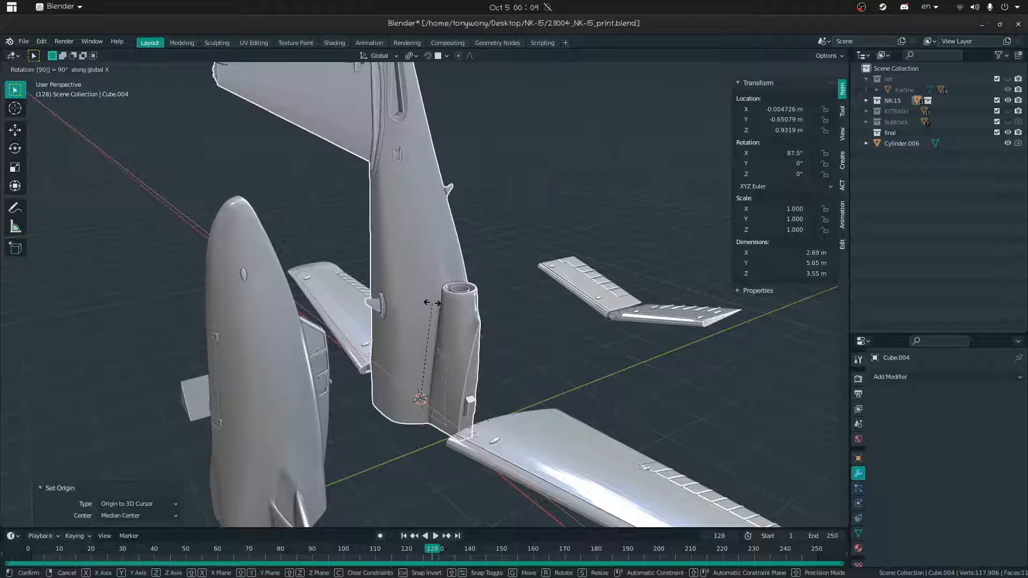
{"action": "key", "text": "Return"}
- Clear the rear fuselage's location and move it horizontally beside the nose section, to about X -2.9 m, Y -2.88 m
{"action": "mouse_move", "coordinate": [432, 303]}
{"action": "middle_mouse_down"}
{"action": "mouse_move", "coordinate": [465, 268]}
{"action": "mouse_move", "coordinate": [447, 278]}
{"action": "mouse_move", "coordinate": [442, 303]}
{"action": "middle_mouse_up"}
{"action": "key", "text": "alt+g"}
{"action": "key", "text": "g"}
{"action": "key", "text": "shift+z"}
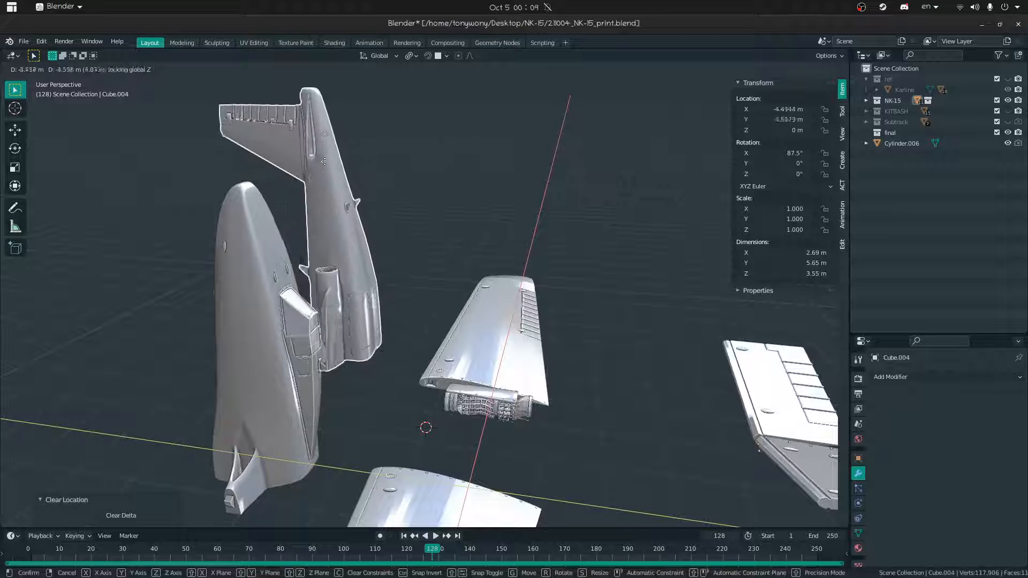
{"action": "left_click", "coordinate": [328, 193]}
{"action": "middle_click_drag", "start_coordinate": [328, 192], "coordinate": [394, 243]}
- Select the small riveted panel between the wing root and the engine and set its origin to its geometry
{"action": "left_click", "coordinate": [495, 260]}
{"action": "left_click", "coordinate": [528, 312]}
{"action": "key", "text": "shift+grave"}
{"action": "left_click", "coordinate": [364, 338]}
{"action": "right_click", "coordinate": [421, 302]}
{"action": "mouse_move", "coordinate": [422, 302]}
{"action": "left_click", "coordinate": [484, 311]}
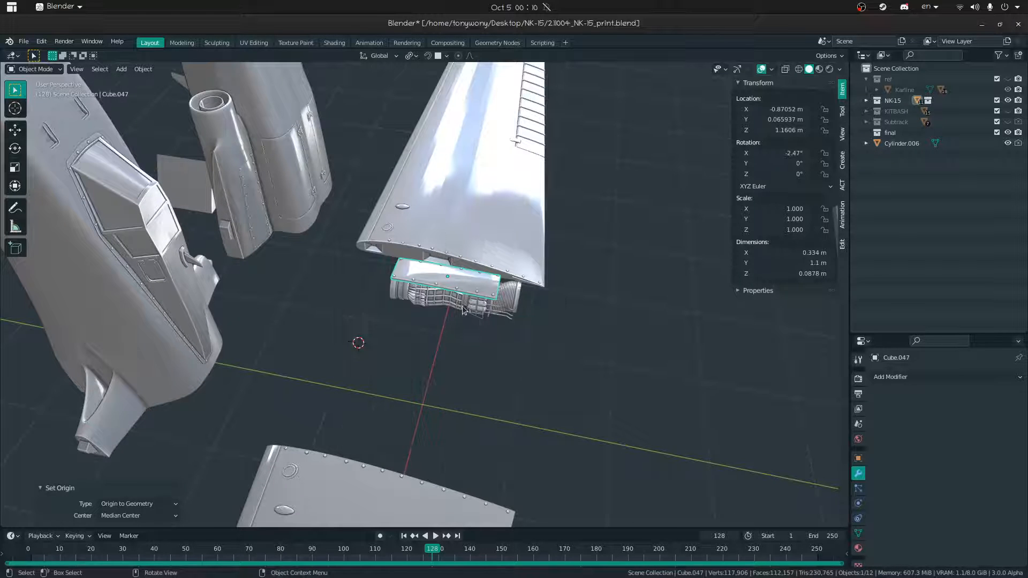
- Clear the small riveted panel's location and move it horizontally to the far side of the nose section, locking Z
{"action": "key", "text": "shift+s"}
{"action": "left_click", "coordinate": [463, 251]}
{"action": "middle_click_drag", "start_coordinate": [463, 252], "coordinate": [400, 303]}
{"action": "key", "text": "alt+g"}
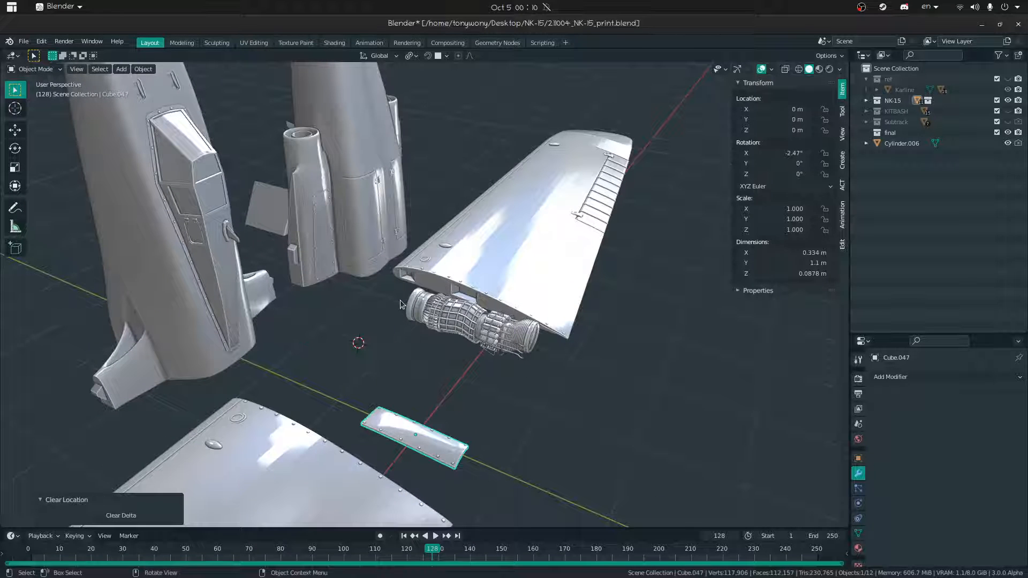
{"action": "key", "text": "g"}
{"action": "key", "text": "shift+z"}
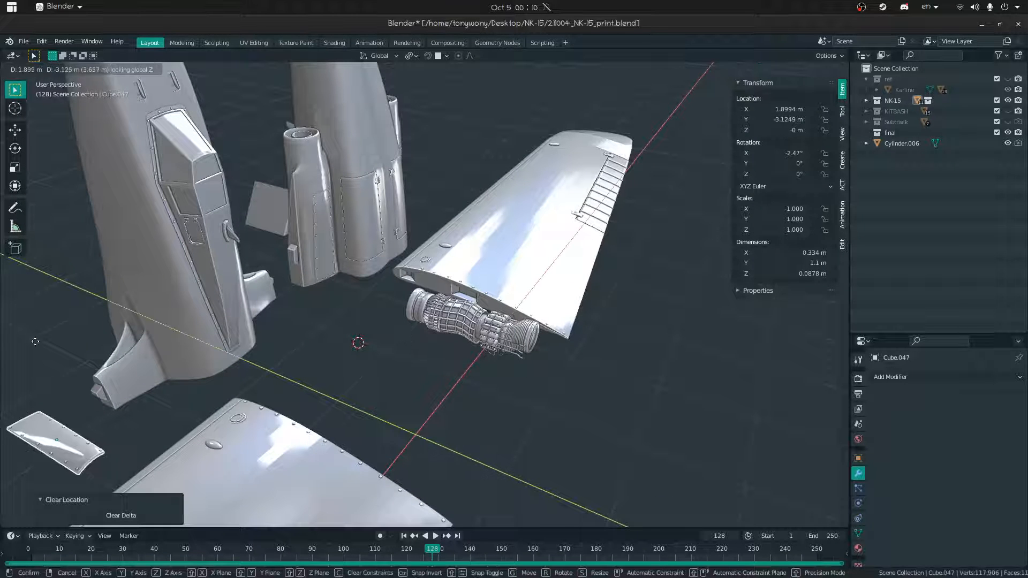
{"action": "left_click", "coordinate": [32, 228]}
- Snap the 3D cursor to two faces on the root of the wing beside the engine and return to Object Mode
{"action": "left_click", "coordinate": [485, 246]}
{"action": "middle_click_drag", "start_coordinate": [484, 246], "coordinate": [467, 247]}
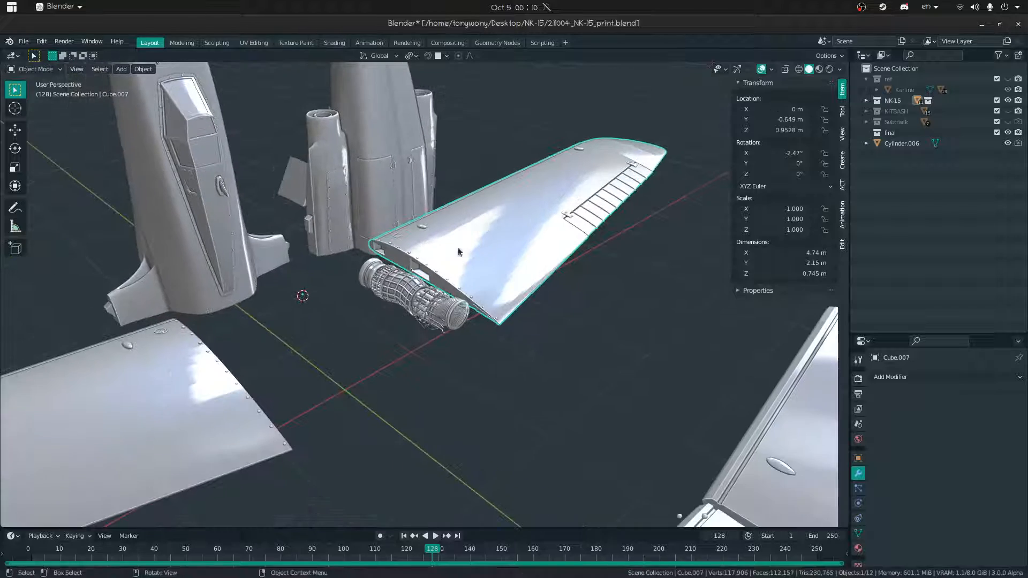
{"action": "key", "text": "Tab"}
{"action": "scroll", "coordinate": [394, 279], "scroll_direction": "up", "scroll_amount": 5}
{"action": "scroll", "coordinate": [417, 276], "scroll_direction": "down", "scroll_amount": 2}
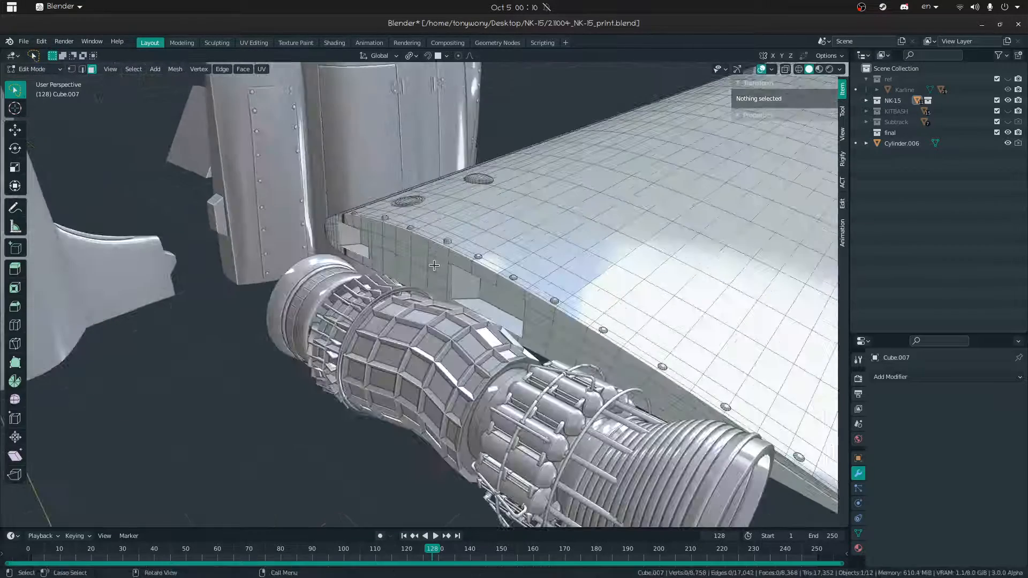
{"action": "left_click", "coordinate": [442, 275]}
{"action": "key", "text": "shift+s"}
{"action": "left_click", "coordinate": [565, 391]}
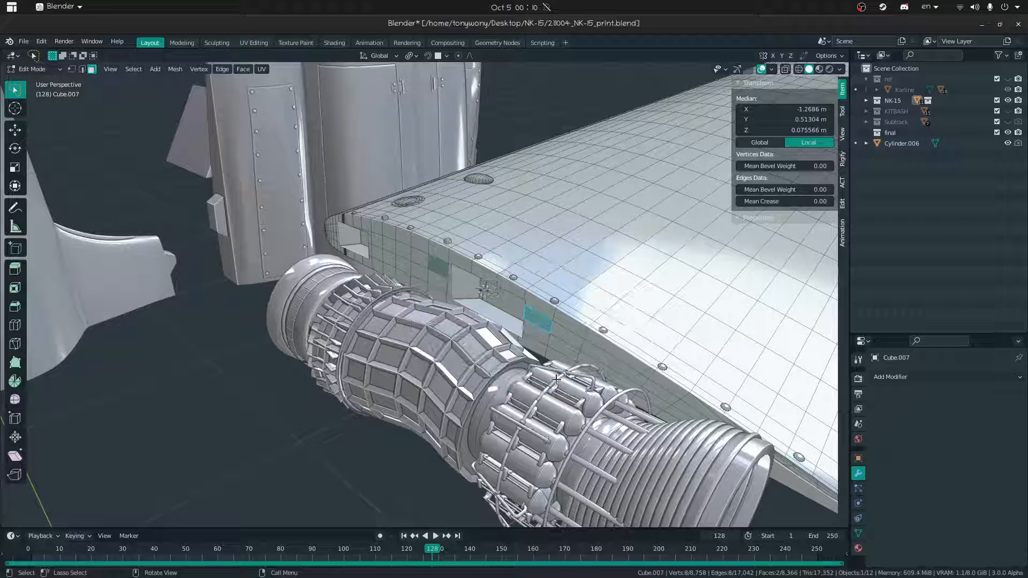
{"action": "key", "text": "Tab"}
- Try snapping the wing to the 3D cursor and undo the move
{"action": "key", "text": "shift+a"}
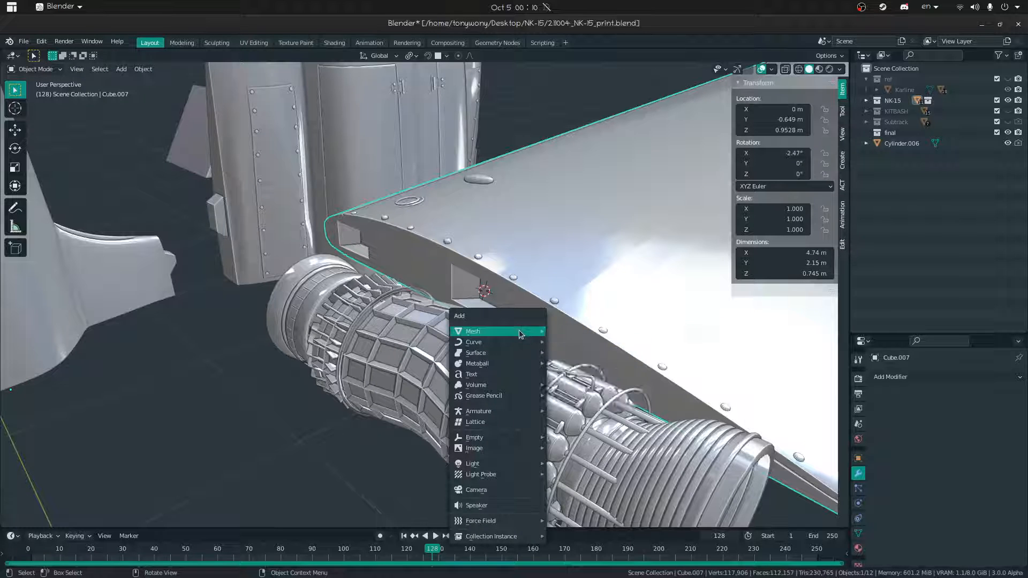
{"action": "mouse_move", "coordinate": [523, 331]}
{"action": "key", "text": "Escape"}
{"action": "key", "text": "shift+s"}
{"action": "left_click", "coordinate": [499, 331]}
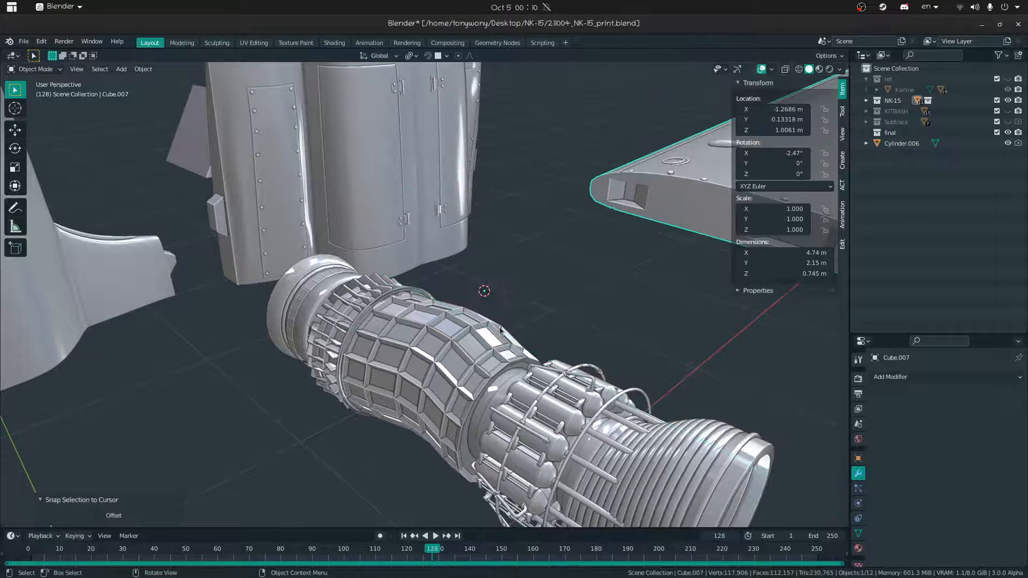
{"action": "middle_click_drag", "start_coordinate": [498, 326], "coordinate": [426, 299]}
{"action": "scroll", "coordinate": [424, 299], "scroll_direction": "down", "scroll_amount": 8}
{"action": "key", "text": "shift+s"}
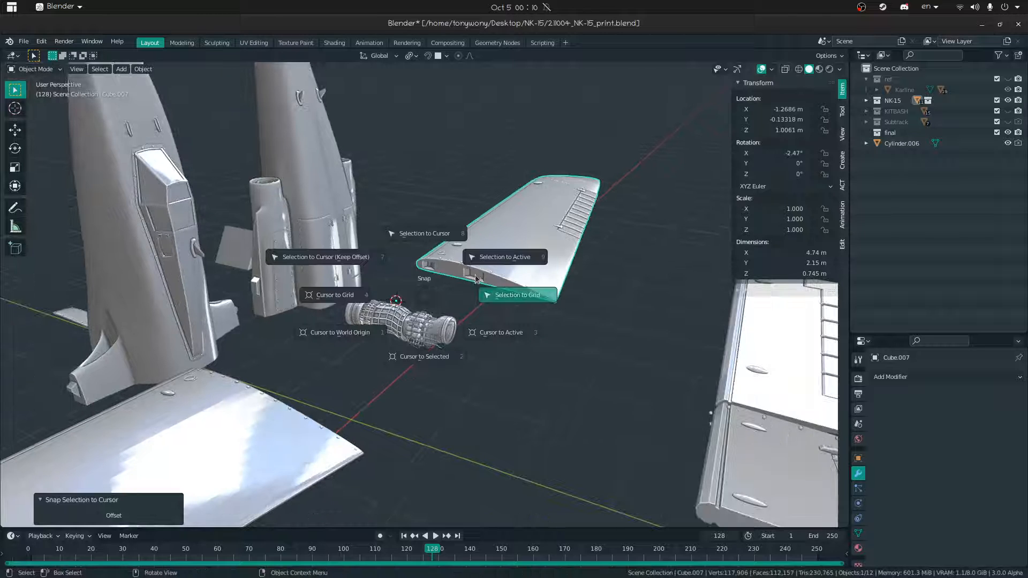
{"action": "key", "text": "Escape"}
{"action": "key", "text": "ctrl+z"}
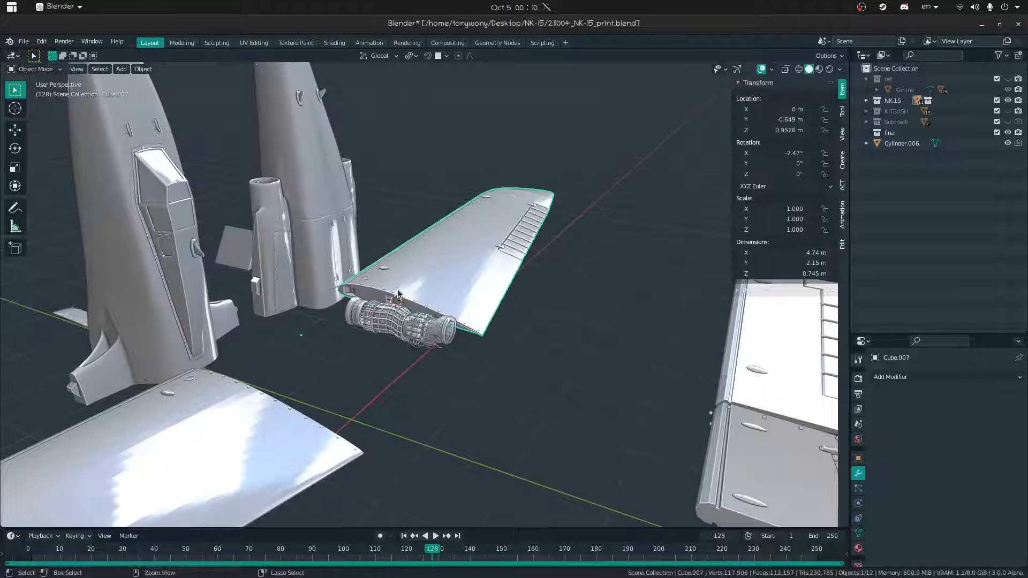
{"action": "key", "text": "shift+s"}
{"action": "key", "text": "Escape"}
{"action": "key", "text": "shift+s"}
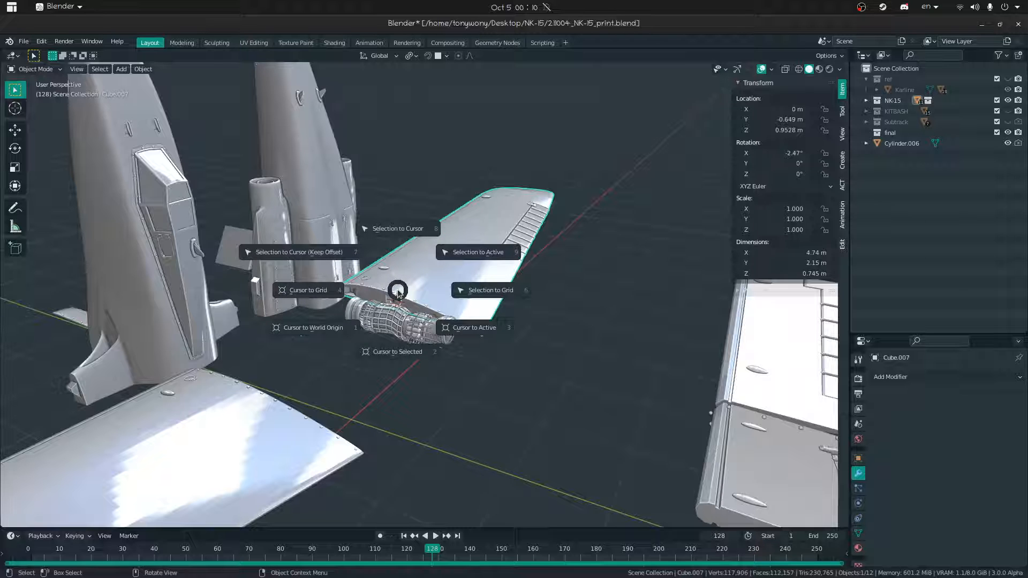
{"action": "key", "text": "Escape"}
- Set the origin of the wing beside the engine to the 3D cursor
{"action": "right_click", "coordinate": [398, 293]}
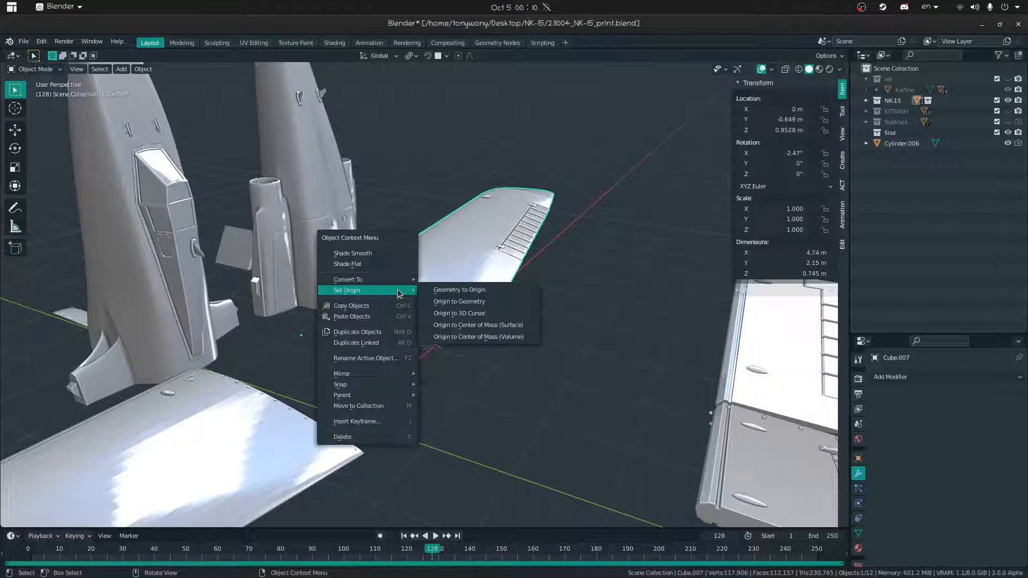
{"action": "left_click", "coordinate": [434, 314]}
{"action": "key", "text": "shift+a"}
{"action": "mouse_move", "coordinate": [377, 353]}
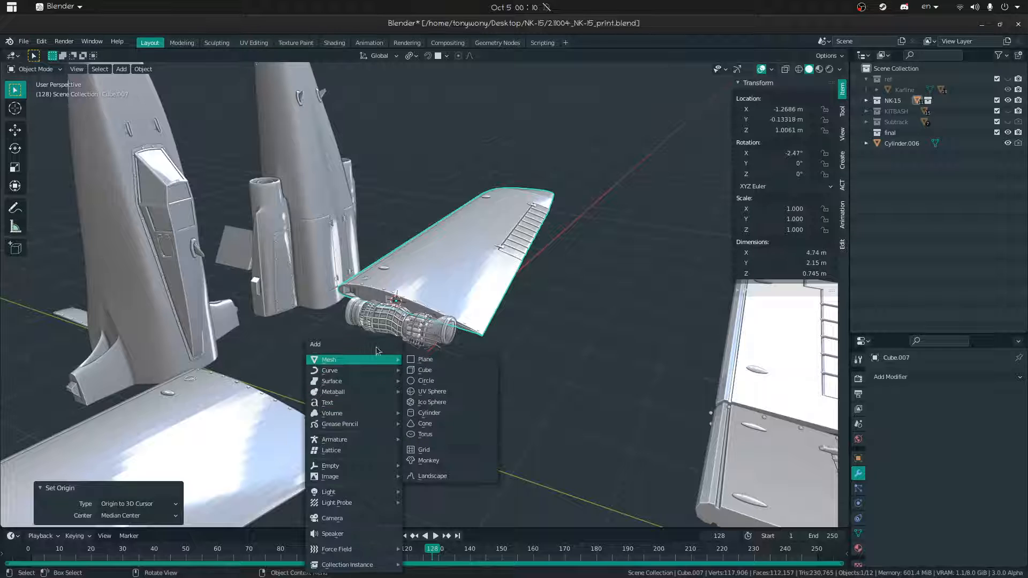
{"action": "key", "text": "Escape"}
- Select two faces on the root of the opposite wing and snap the 3D cursor to them
{"action": "left_click", "coordinate": [274, 501]}
{"action": "key", "text": "shift+grave"}
{"action": "key", "text": "w"}
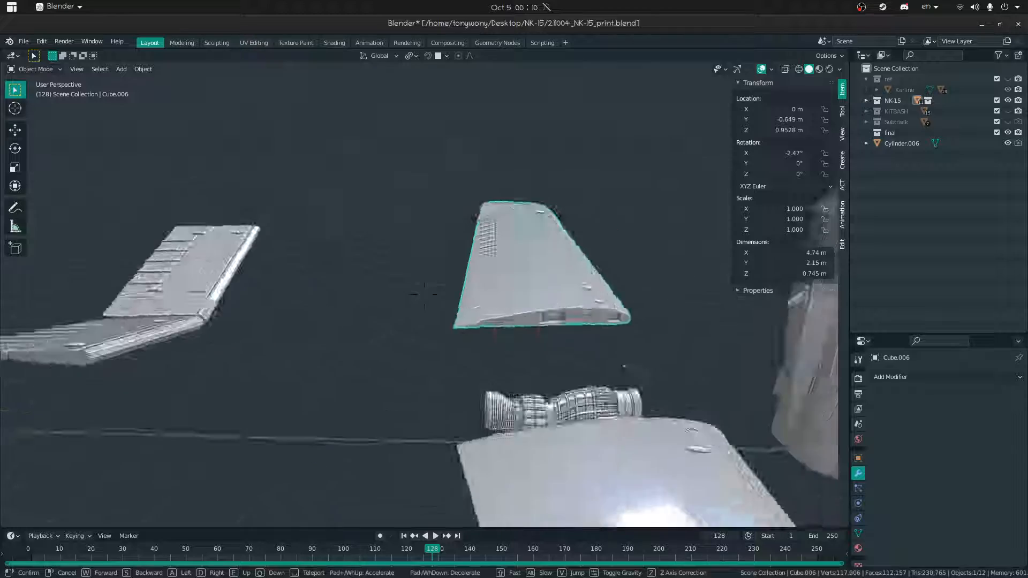
{"action": "left_click", "coordinate": [491, 298]}
{"action": "key", "text": "Tab"}
{"action": "left_click", "coordinate": [399, 264]}
{"action": "middle_click_drag", "start_coordinate": [419, 273], "coordinate": [482, 273]}
{"action": "left_click", "coordinate": [478, 263], "text": "shift"}
{"action": "key", "text": "shift+s"}
{"action": "left_click", "coordinate": [483, 313]}
- Leave Edit Mode and set the opposite wing's origin to the 3D cursor
{"action": "key", "text": "Tab"}
{"action": "left_click", "coordinate": [256, 275]}
{"action": "right_click", "coordinate": [445, 284]}
{"action": "mouse_move", "coordinate": [445, 283]}
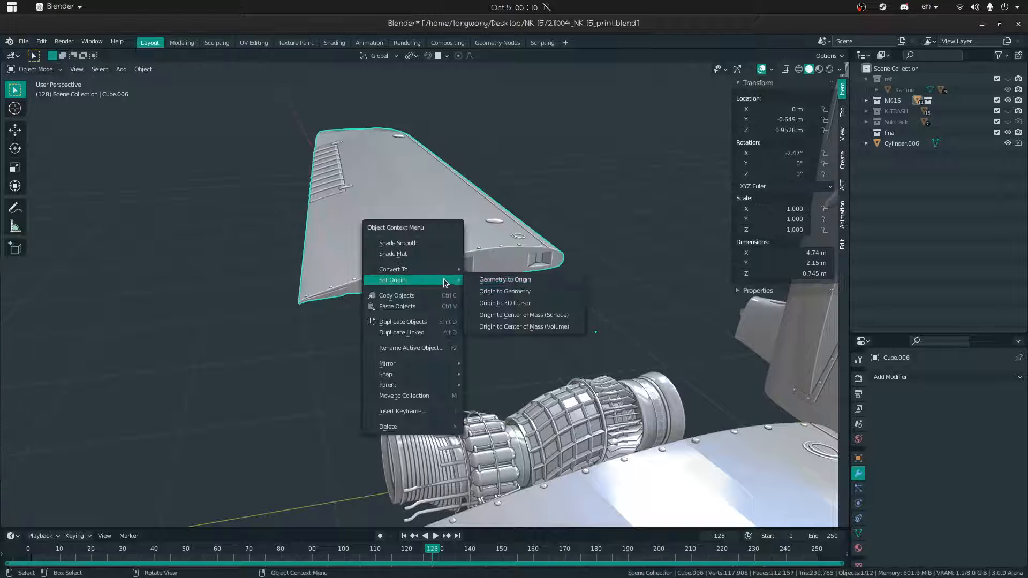
{"action": "left_click", "coordinate": [505, 303]}
- Isolate one horizontal stabilizer half, Cube.010, in local view and switch it to Edit Mode
{"action": "key", "text": "w"}
{"action": "key", "text": "w"}
{"action": "key", "text": "Escape"}
{"action": "left_click", "coordinate": [493, 310]}
{"action": "key", "text": "KP_Divide"}
{"action": "key", "text": "ctrl+Tab"}
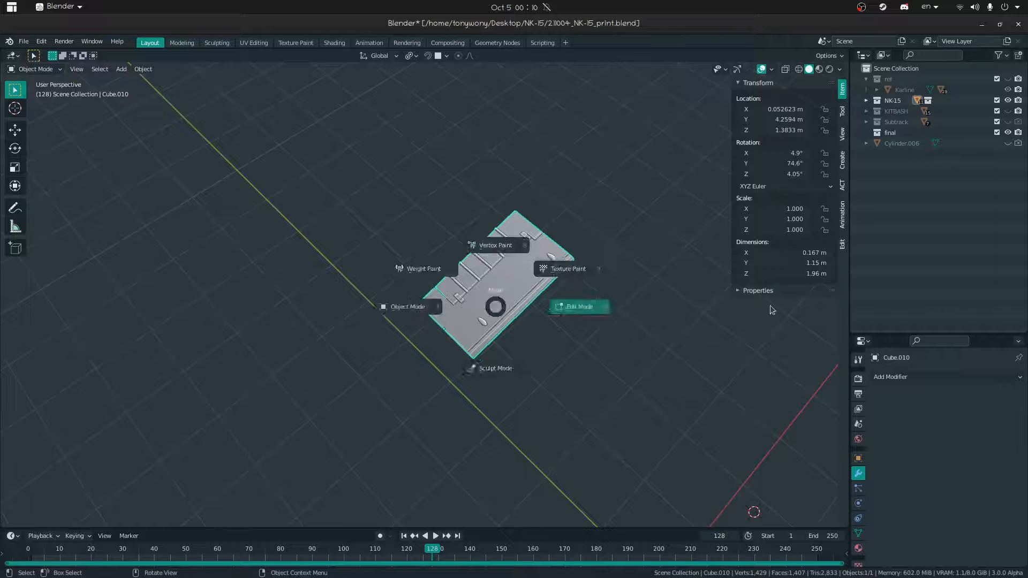
{"action": "left_click", "coordinate": [685, 313]}
- Select the end face at the stabilizer half's root and snap the 3D cursor to it
{"action": "key", "text": "shift+grave"}
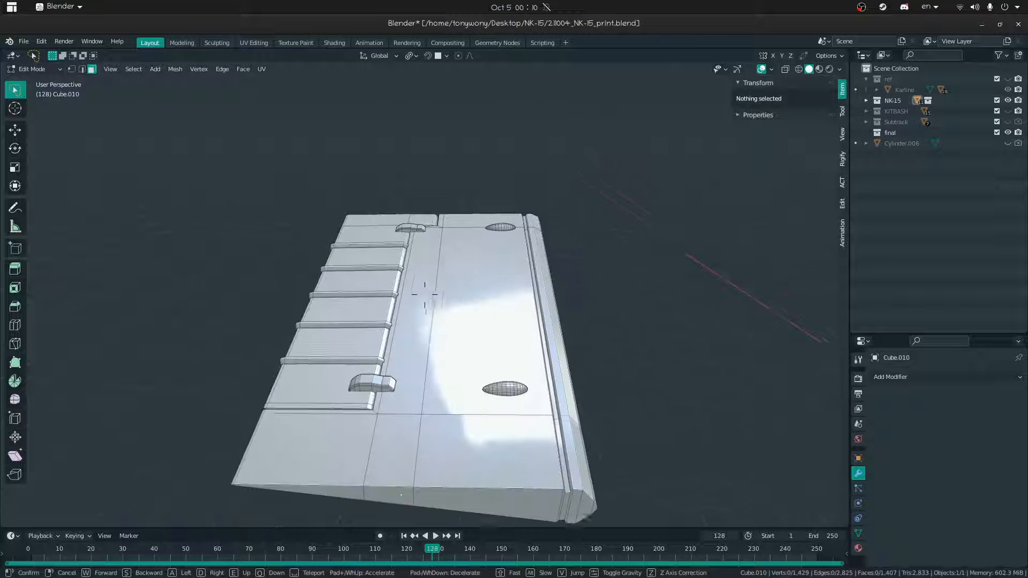
{"action": "left_click", "coordinate": [424, 294]}
{"action": "left_click", "coordinate": [527, 467]}
{"action": "middle_click_drag", "start_coordinate": [526, 466], "coordinate": [422, 409]}
{"action": "key", "text": "ctrl+Tab"}
{"action": "middle_click_drag", "start_coordinate": [292, 435], "coordinate": [487, 405]}
{"action": "key", "text": "shift+s"}
{"action": "left_click", "coordinate": [386, 454]}
- Set the stabilizer half's origin to the 3D cursor in Object Mode and exit local view
{"action": "key", "text": "ctrl+Tab"}
{"action": "left_click", "coordinate": [408, 419]}
{"action": "key", "text": "ctrl+Tab"}
{"action": "left_click", "coordinate": [599, 418]}
{"action": "key", "text": "shift+a"}
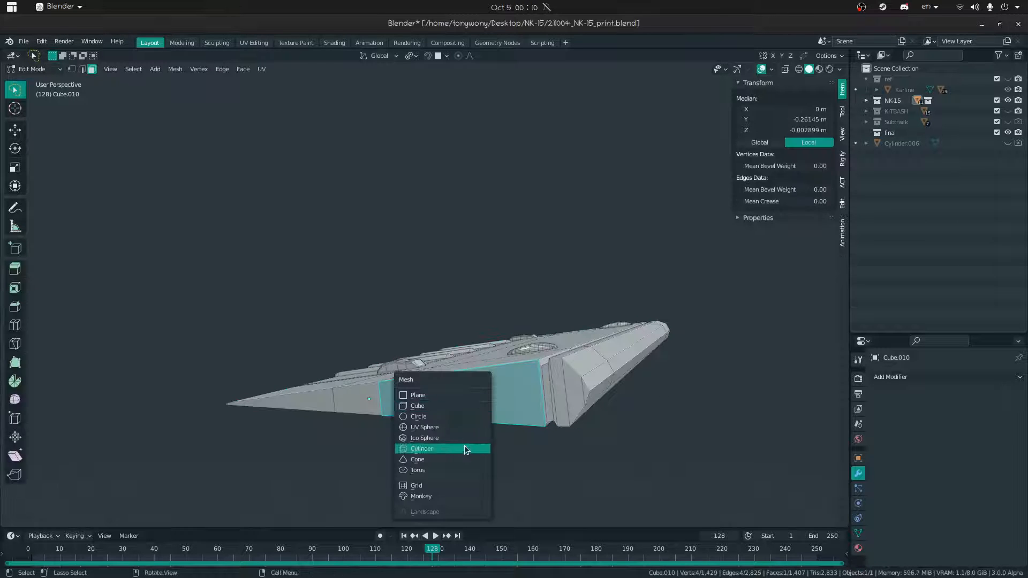
{"action": "key", "text": "Tab"}
{"action": "right_click", "coordinate": [460, 401]}
{"action": "mouse_move", "coordinate": [471, 403]}
{"action": "left_click", "coordinate": [556, 425]}
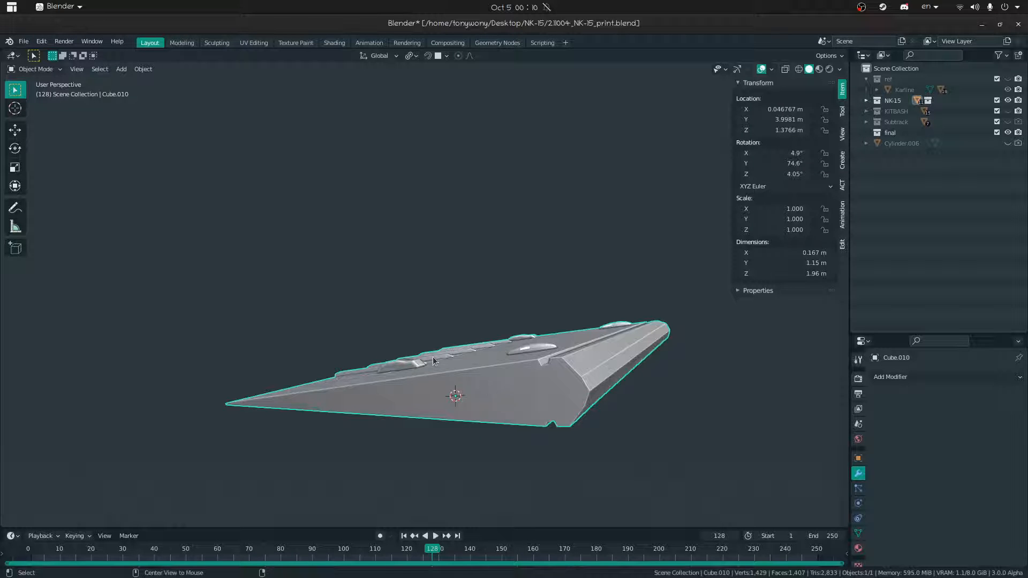
{"action": "key", "text": "KP_Divide"}
- Select the row of rivets, Cube.009, around the root of the horizontal stabilizer
{"action": "key", "text": "shift+grave"}
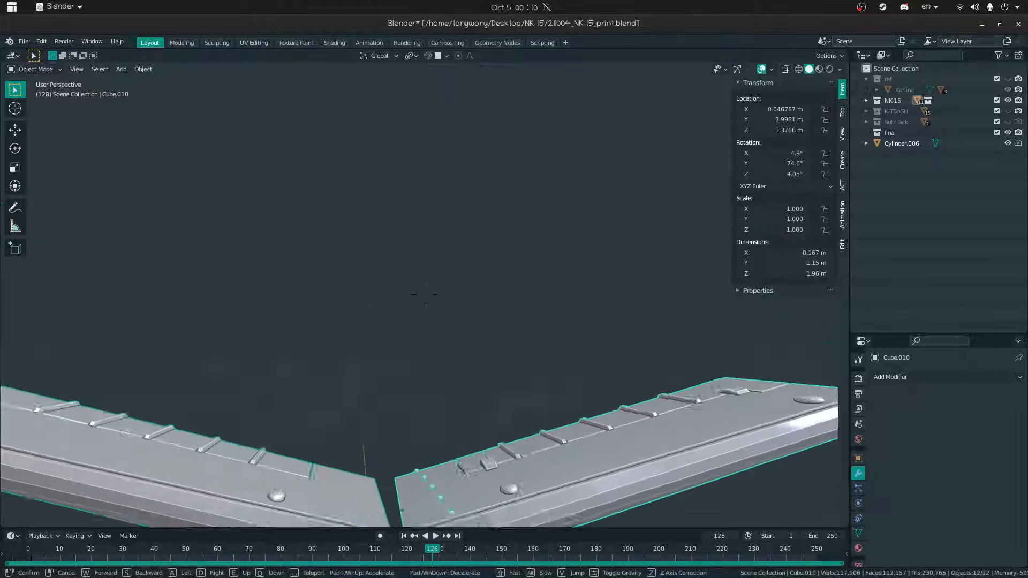
{"action": "key", "text": "w"}
{"action": "key", "text": "d"}
{"action": "left_click", "coordinate": [425, 294]}
{"action": "left_click", "coordinate": [408, 299]}
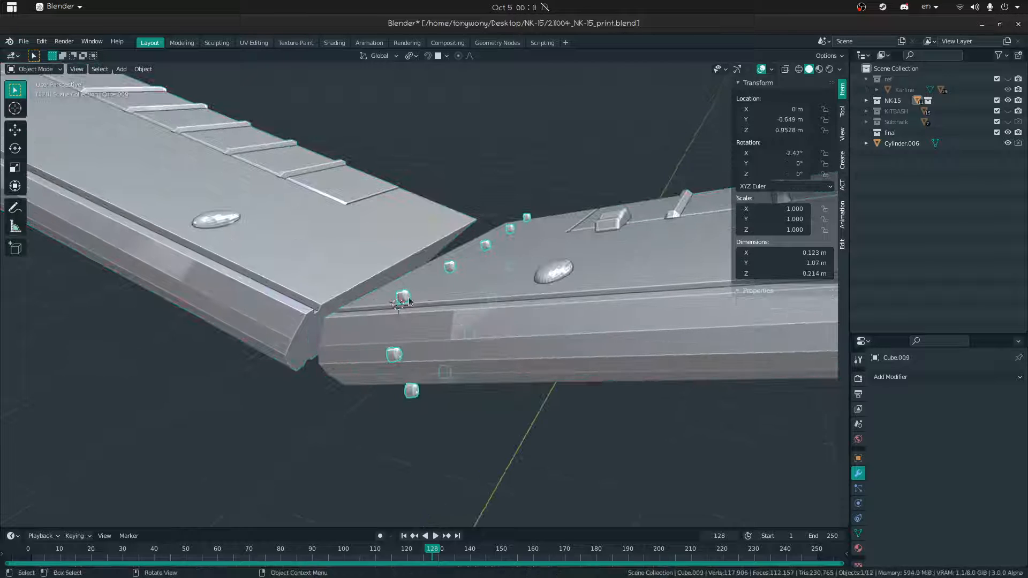
{"action": "middle_click_drag", "start_coordinate": [418, 283], "coordinate": [469, 283]}
{"action": "key", "text": "g"}
{"action": "right_click", "coordinate": [454, 242]}
- Add the rear fuselage to the selection as the active object and snap the rivets to it
{"action": "key", "text": "shift+grave"}
{"action": "key", "text": "s"}
{"action": "left_click", "coordinate": [424, 295]}
{"action": "middle_click_drag", "start_coordinate": [426, 298], "coordinate": [404, 352]}
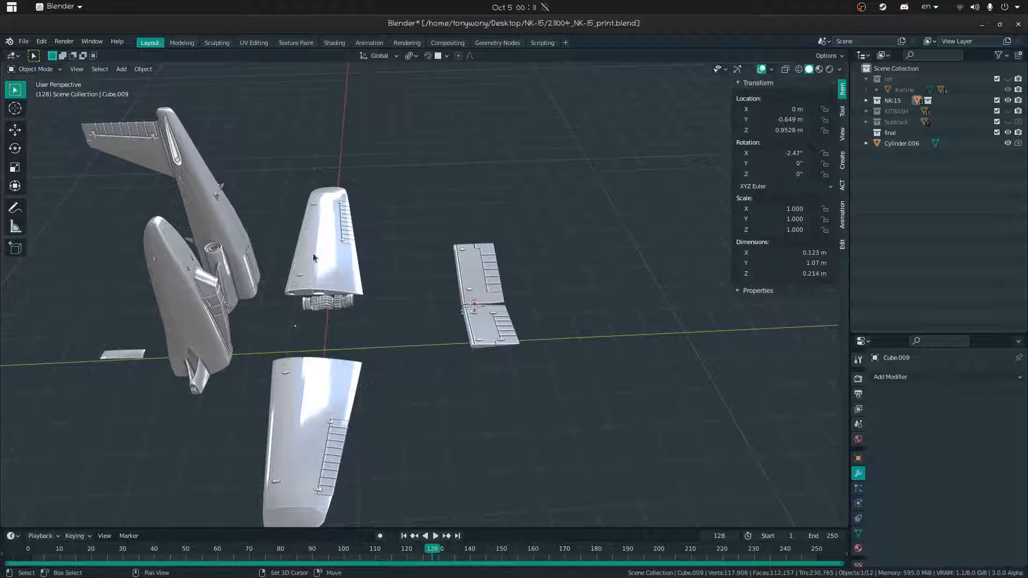
{"action": "left_click", "coordinate": [236, 224], "text": "shift"}
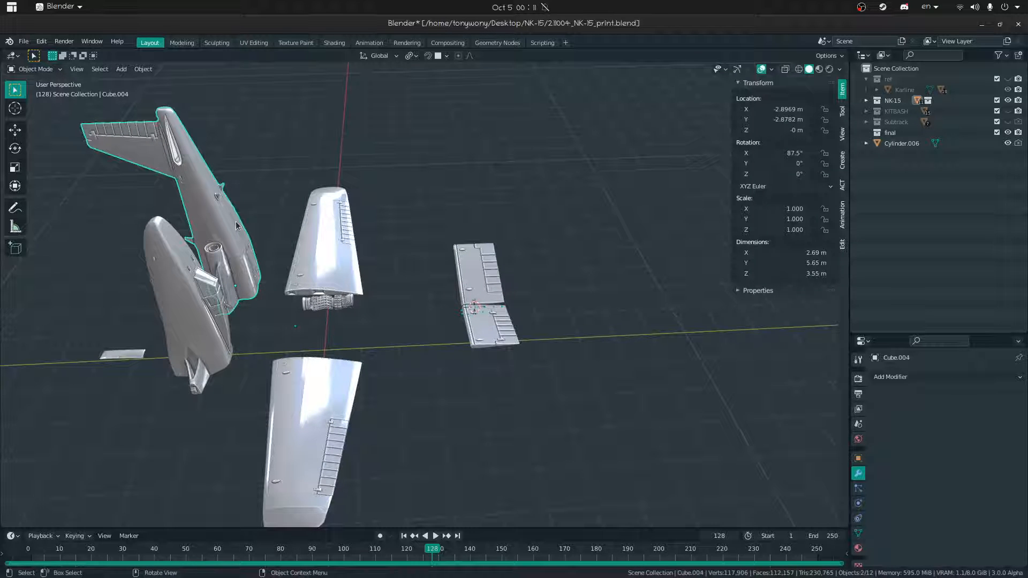
{"action": "key", "text": "shift+s"}
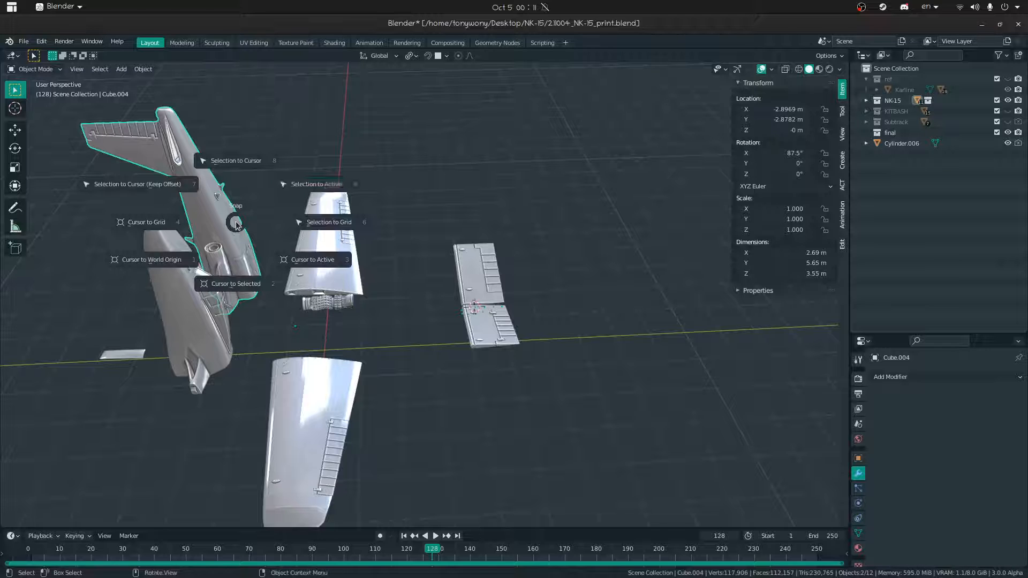
{"action": "left_click", "coordinate": [294, 185]}
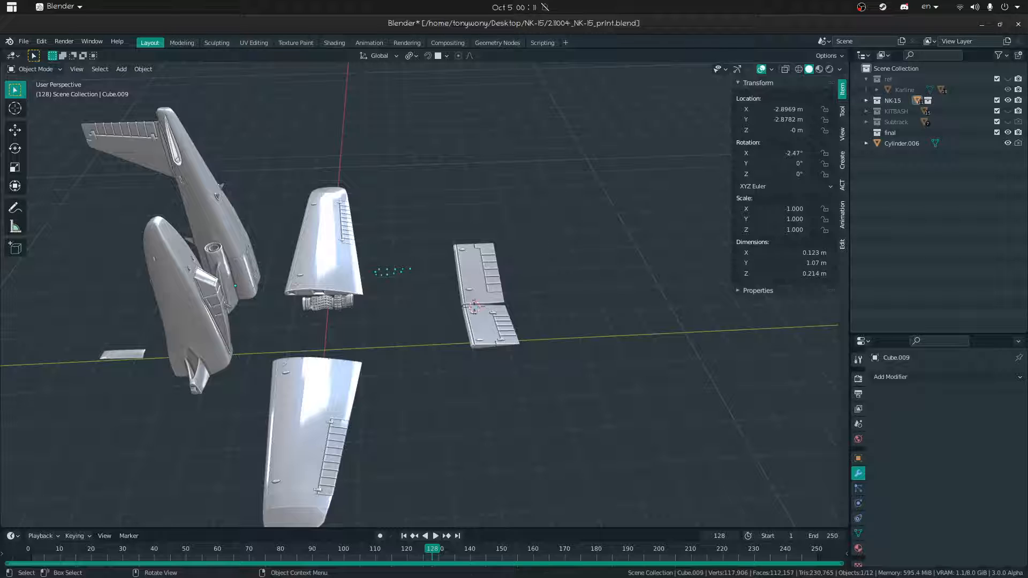
- Rotate the separate rivet row, Cube.009, 90° about the global X axis to match the upright rear fuselage
{"action": "key", "text": "r"}
{"action": "key", "text": "x"}
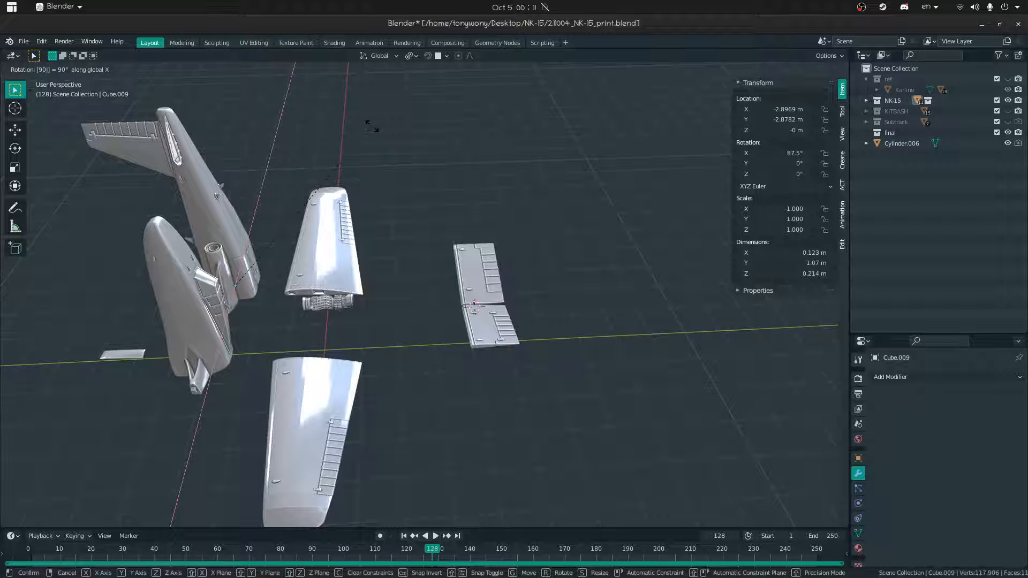
{"action": "key", "text": "Return"}
{"action": "key", "text": "shift+grave"}
{"action": "key", "text": "w"}
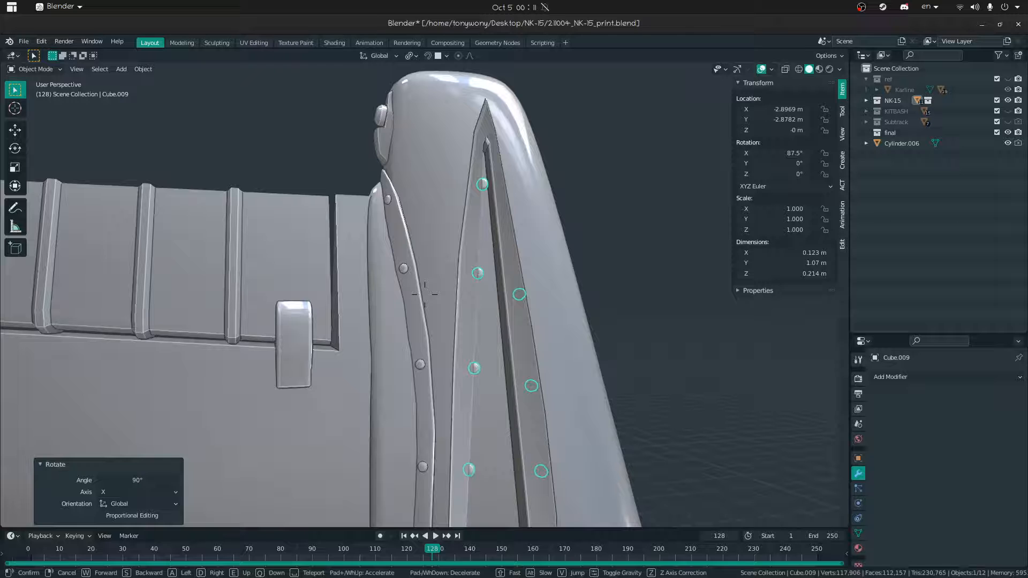
{"action": "left_click", "coordinate": [424, 294]}
{"action": "left_click", "coordinate": [480, 246]}
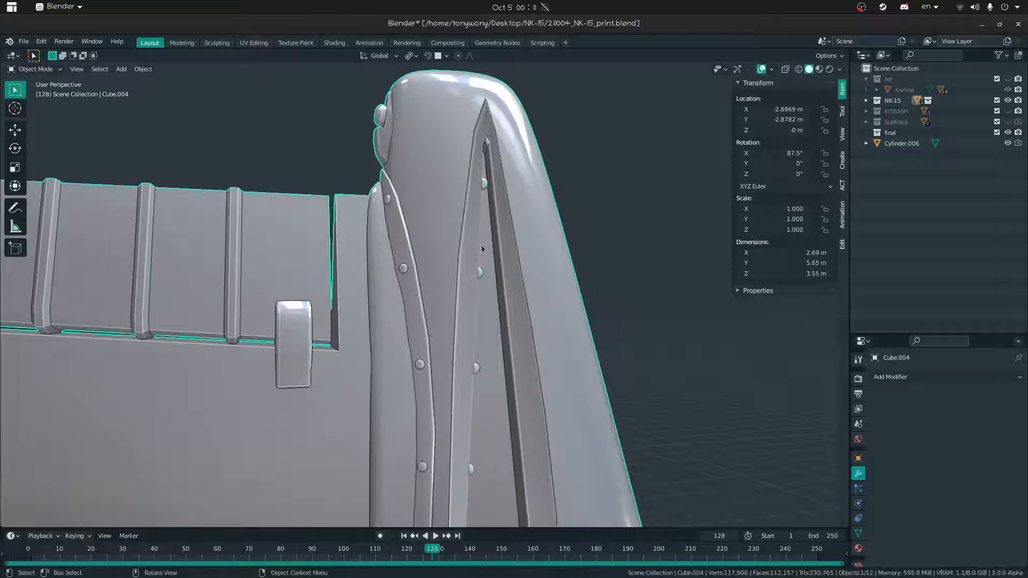
{"action": "left_click", "coordinate": [478, 275]}
{"action": "middle_click_drag", "start_coordinate": [480, 275], "coordinate": [449, 285]}
- Shift the Cube.009 rivets about 0.002 m along their local X axis
{"action": "key", "text": "shift+grave"}
{"action": "key", "text": "s"}
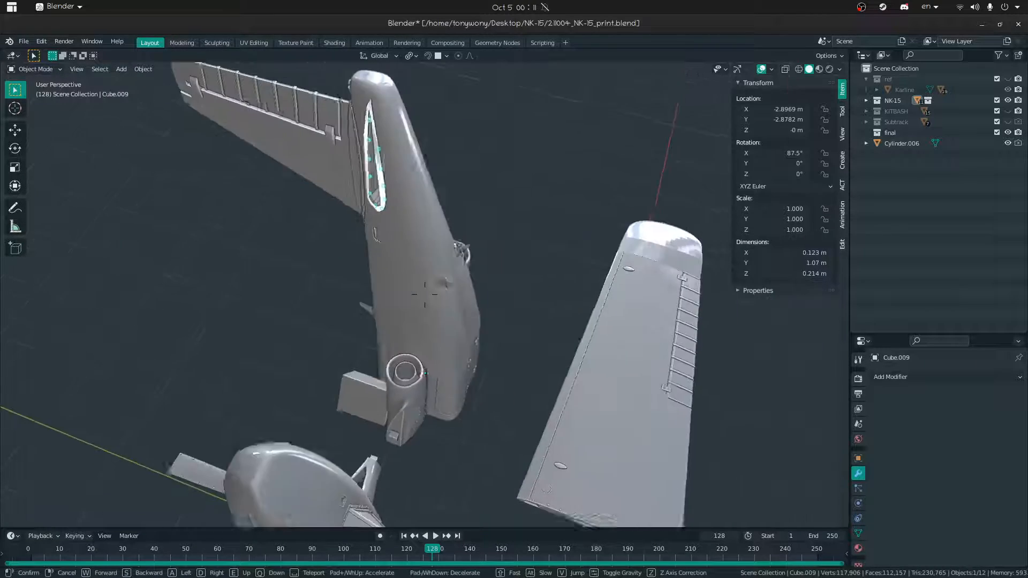
{"action": "left_click", "coordinate": [425, 294]}
{"action": "middle_click_drag", "start_coordinate": [422, 288], "coordinate": [392, 257]}
{"action": "key", "text": "shift+grave"}
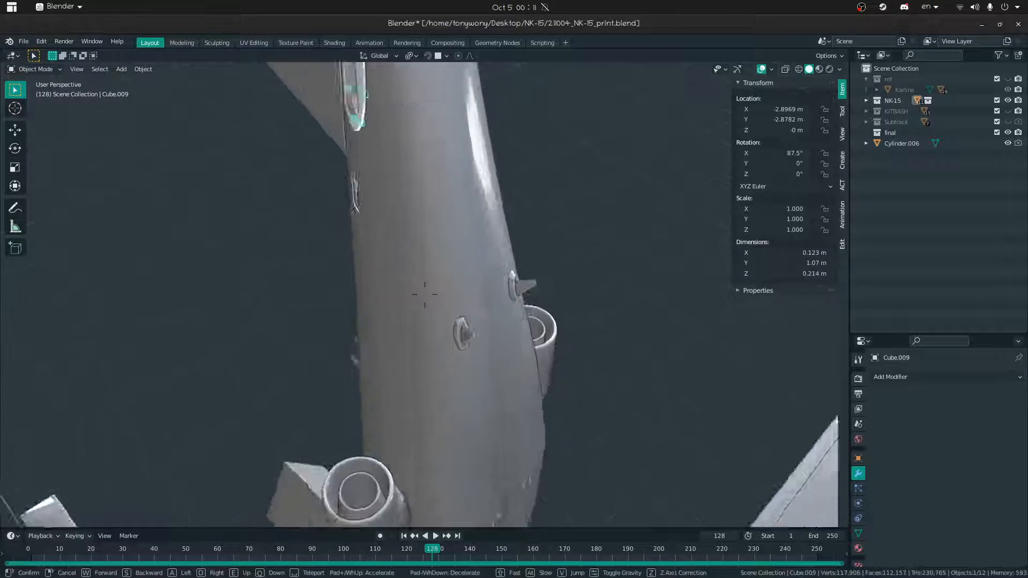
{"action": "key", "text": "w"}
{"action": "left_click", "coordinate": [425, 294]}
{"action": "key", "text": "g"}
{"action": "key", "text": "y"}
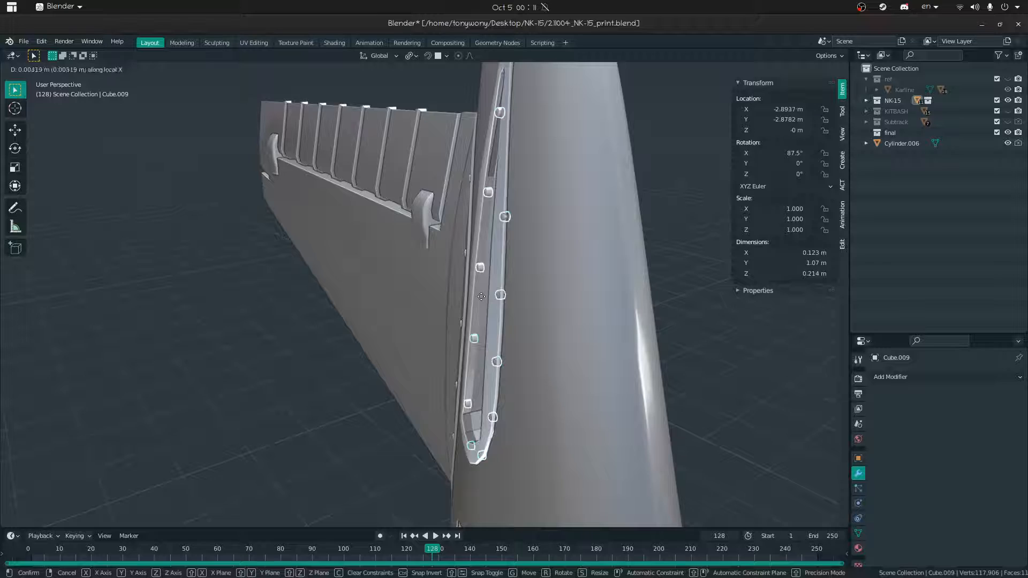
{"action": "left_click", "coordinate": [481, 296]}
{"action": "middle_click_drag", "start_coordinate": [480, 293], "coordinate": [524, 230]}
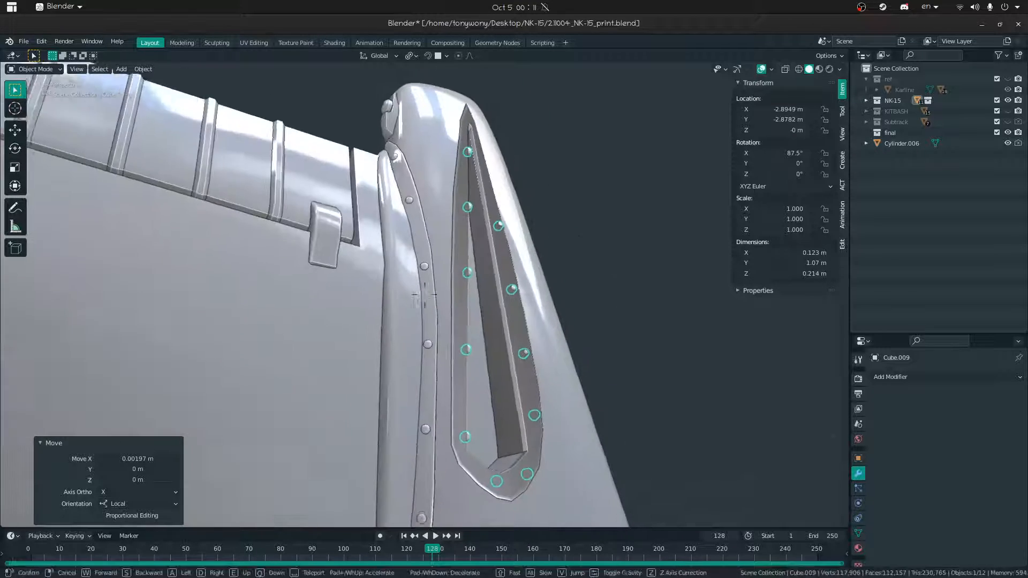
- Delete the separate rivet row, Cube.009, from the horizontal stabilizer's slot on the rear fuselage
{"action": "key", "text": "shift+grave"}
{"action": "key", "text": "s"}
{"action": "key", "text": "w"}
{"action": "left_click", "coordinate": [425, 294]}
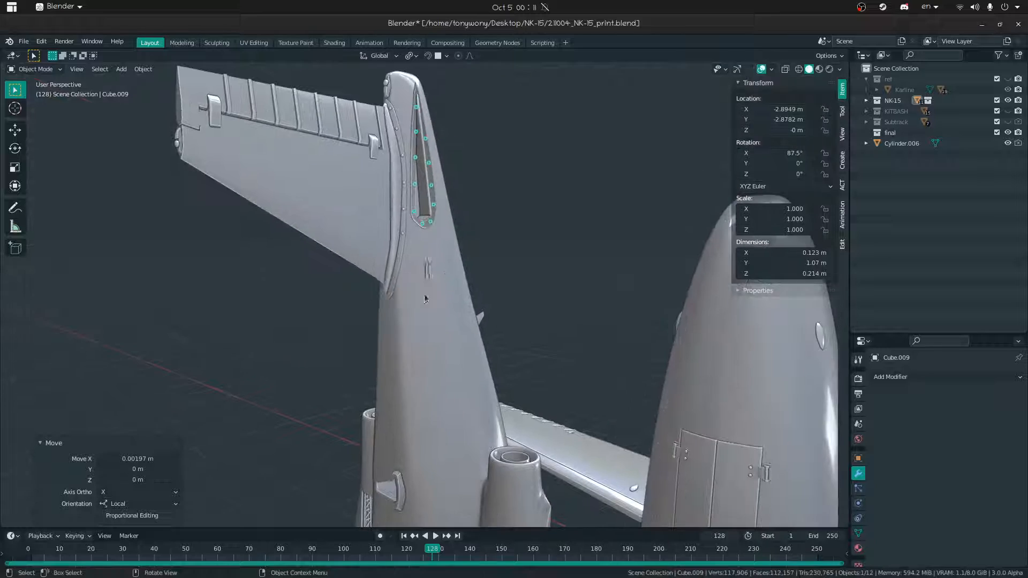
{"action": "key", "text": "x"}
{"action": "left_click", "coordinate": [425, 295]}
- Inspect the rivets around the stabilizer slot by selecting linked geometry in the rear fuselage's Edit Mode, and return to Object Mode
{"action": "key", "text": "shift+grave"}
{"action": "key", "text": "a"}
{"action": "key", "text": "w"}
{"action": "left_click", "coordinate": [424, 295]}
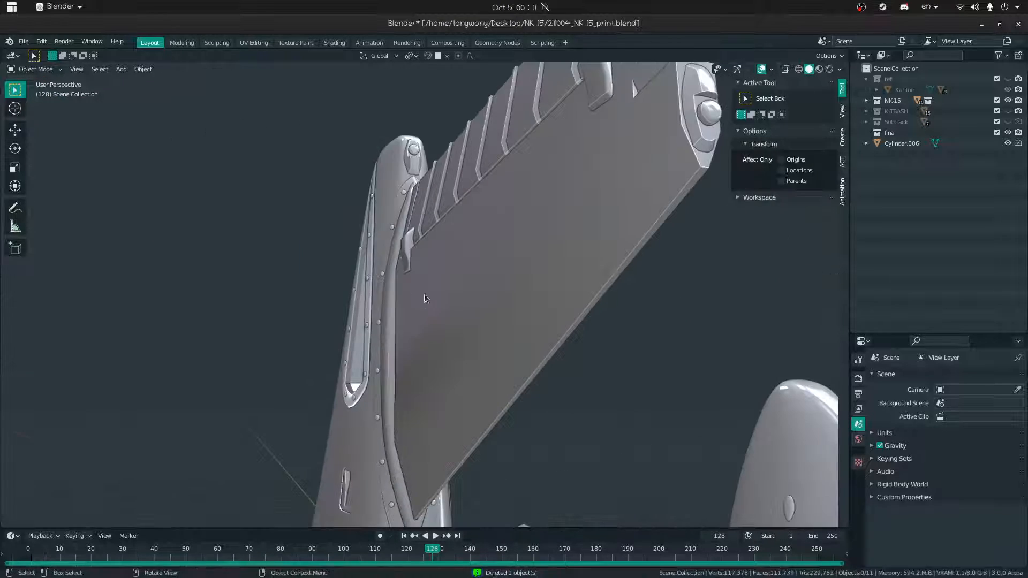
{"action": "left_click", "coordinate": [424, 298]}
{"action": "key", "text": "Tab"}
{"action": "key", "text": "shift+grave"}
{"action": "key", "text": "w"}
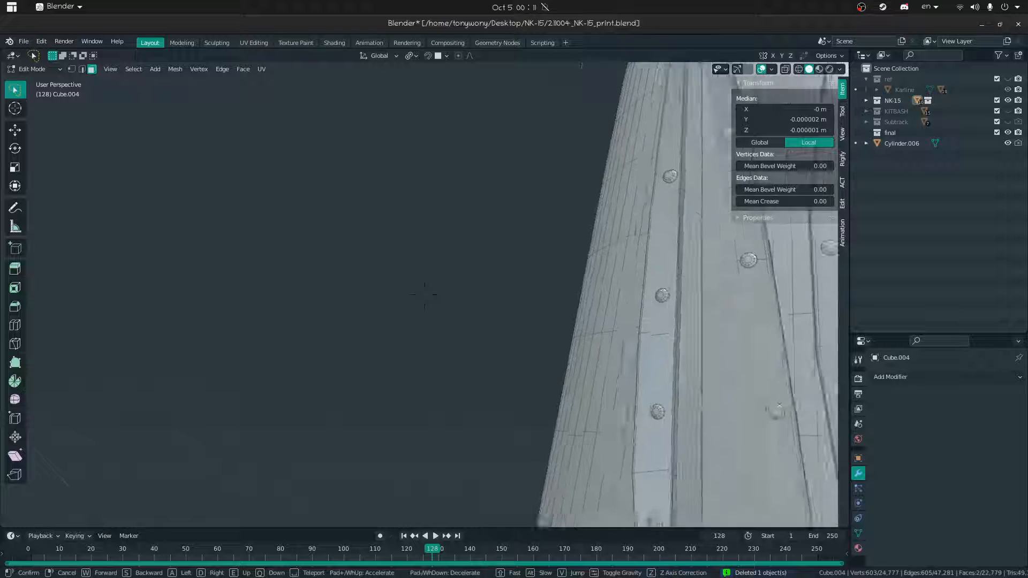
{"action": "left_click", "coordinate": [424, 294]}
{"action": "key", "text": "l"}
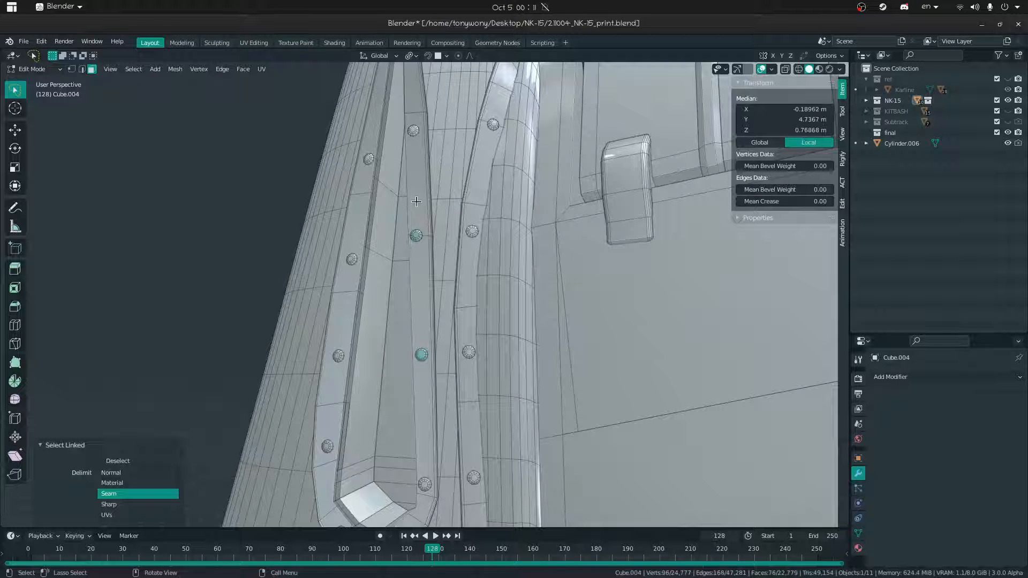
{"action": "key", "text": "shift+grave"}
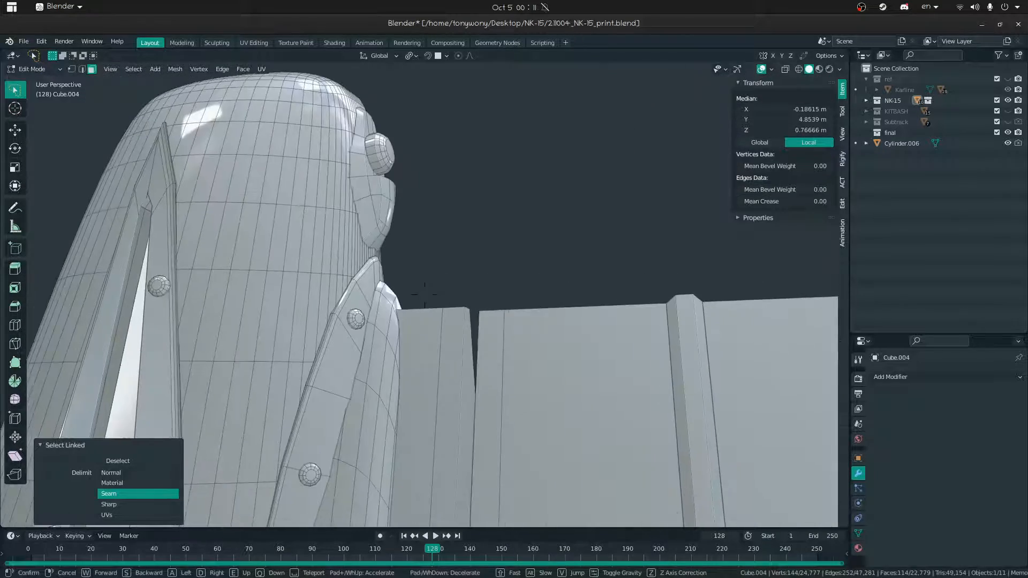
{"action": "left_click", "coordinate": [425, 294]}
{"action": "key", "text": "Tab"}
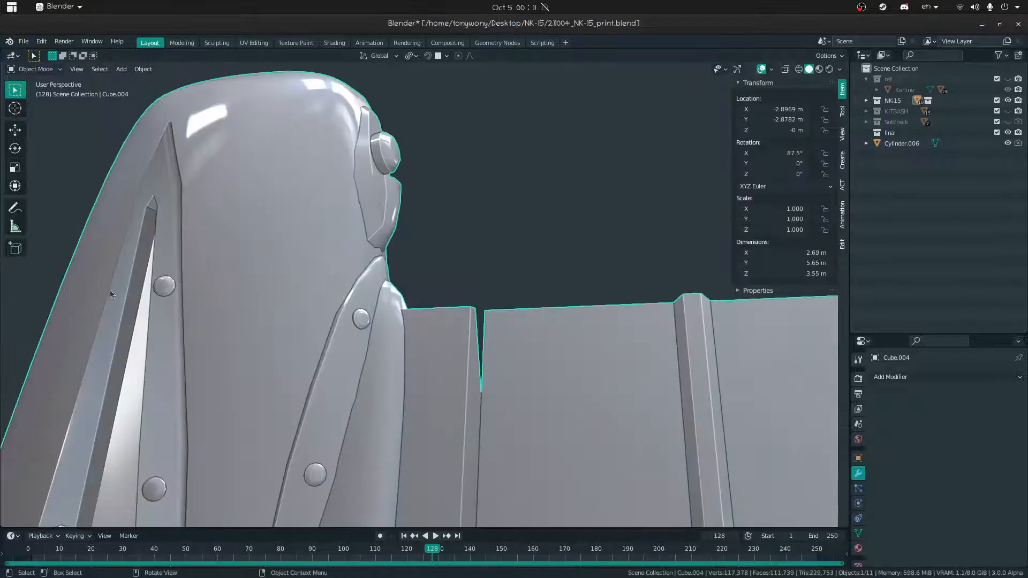
- Select the end face at the root of the other stabilizer half, Cube.011, and snap the 3D cursor to it
{"action": "key", "text": "shift+grave"}
{"action": "key", "text": "s"}
{"action": "key", "text": "w"}
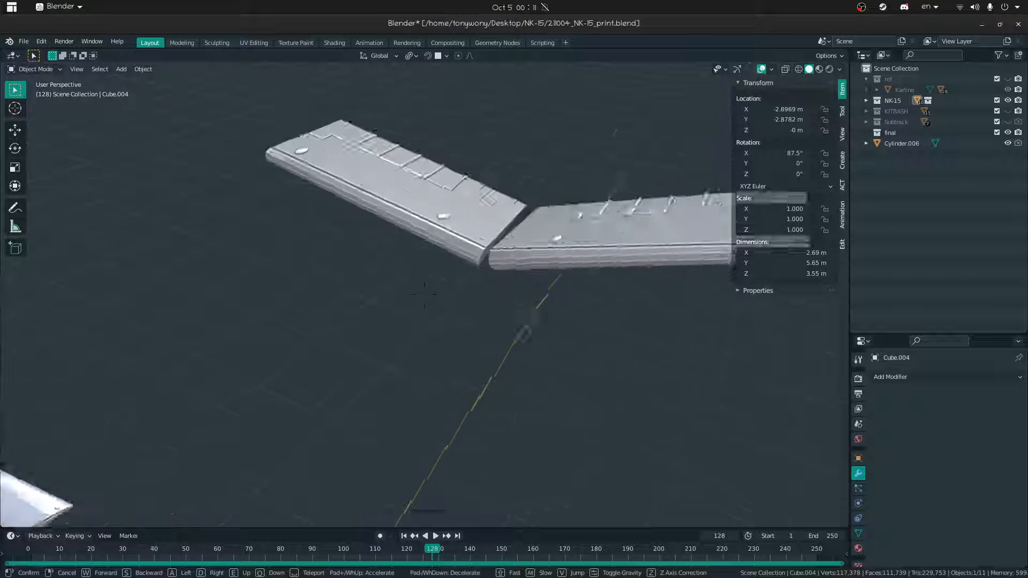
{"action": "left_click", "coordinate": [464, 283]}
{"action": "mouse_move", "coordinate": [467, 291]}
{"action": "middle_mouse_down"}
{"action": "mouse_move", "coordinate": [531, 303]}
{"action": "mouse_move", "coordinate": [471, 309]}
{"action": "middle_mouse_up"}
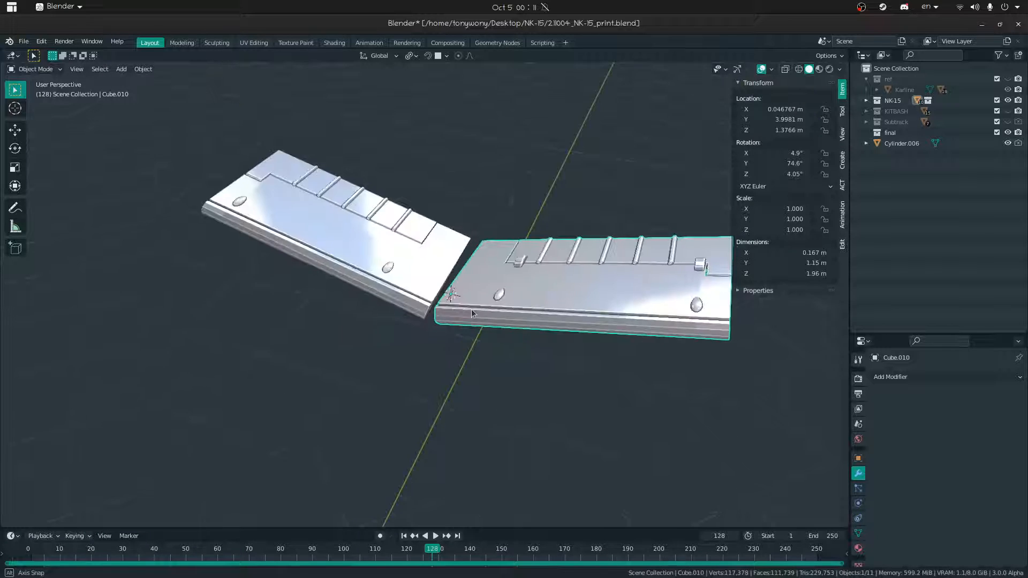
{"action": "key", "text": "shift+grave"}
{"action": "key", "text": "s"}
{"action": "left_click", "coordinate": [425, 285]}
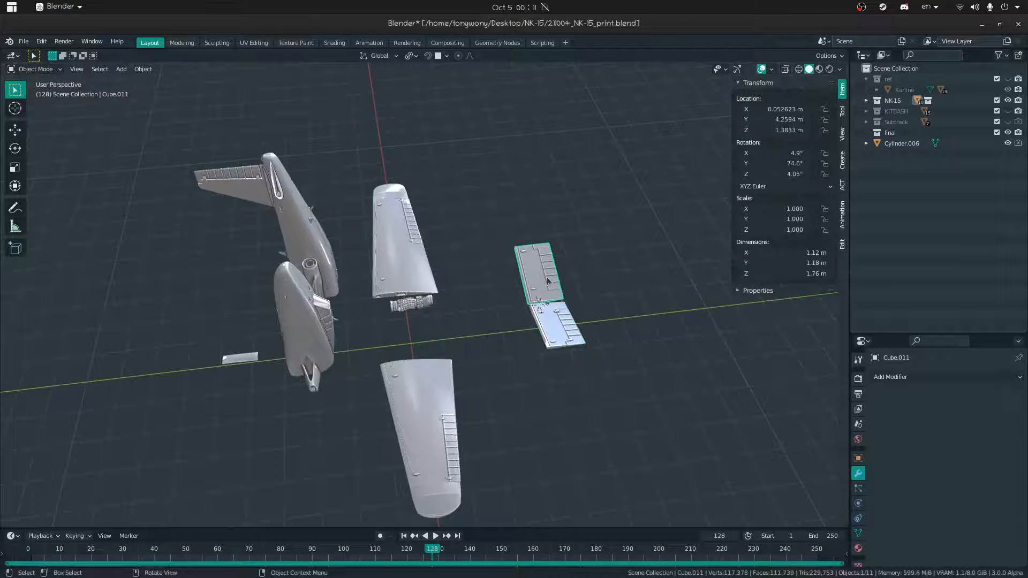
{"action": "key", "text": "shift+grave"}
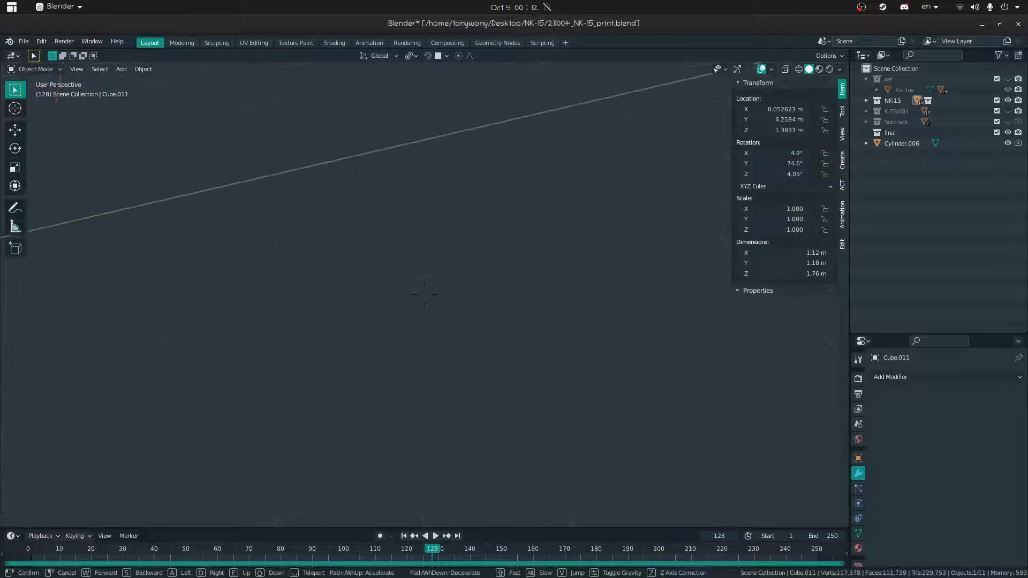
{"action": "key", "text": "w"}
{"action": "left_click", "coordinate": [425, 294]}
{"action": "key", "text": "ctrl+Tab"}
{"action": "left_click", "coordinate": [512, 298]}
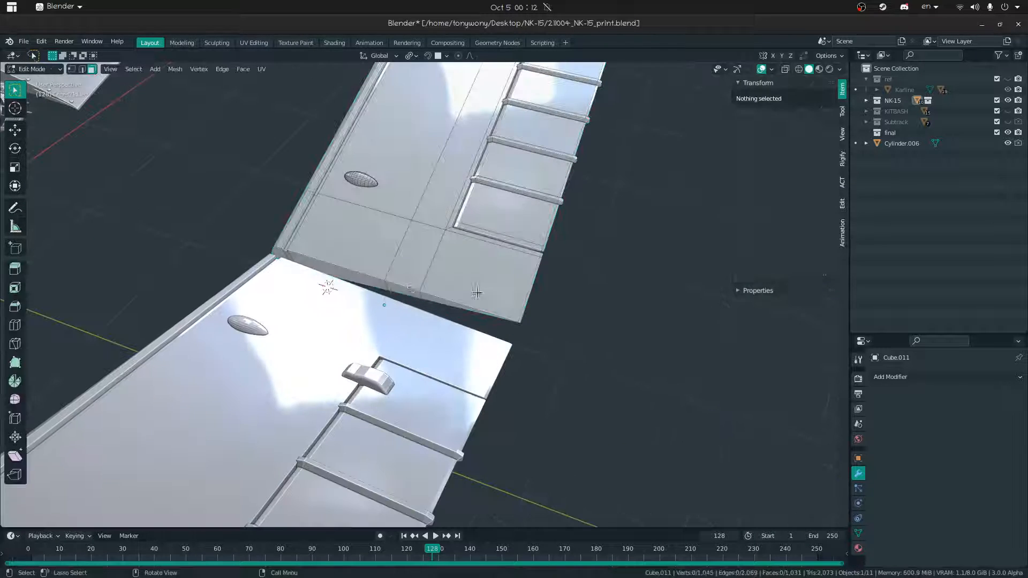
{"action": "left_click", "coordinate": [395, 285]}
{"action": "left_click", "coordinate": [386, 316]}
- Set the origin of stabilizer half Cube.011 to the 3D cursor in Object Mode
{"action": "key", "text": "ctrl+Tab"}
{"action": "left_click", "coordinate": [215, 313]}
{"action": "right_click", "coordinate": [424, 315]}
{"action": "mouse_move", "coordinate": [424, 315]}
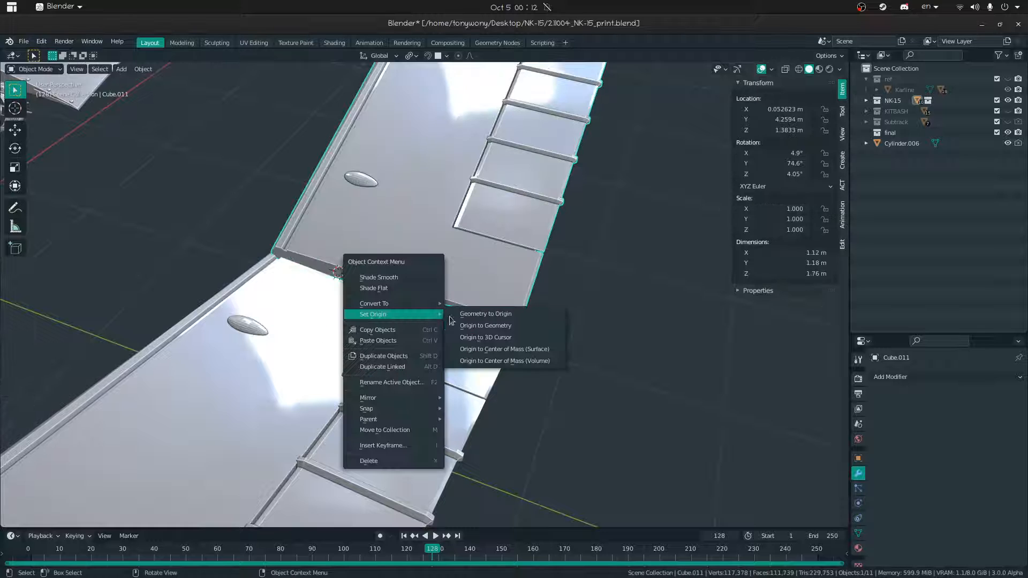
{"action": "left_click", "coordinate": [479, 338]}
{"action": "scroll", "coordinate": [424, 294], "scroll_direction": "down", "scroll_amount": 10}
{"action": "scroll", "coordinate": [424, 294], "scroll_direction": "down", "scroll_amount": 3}
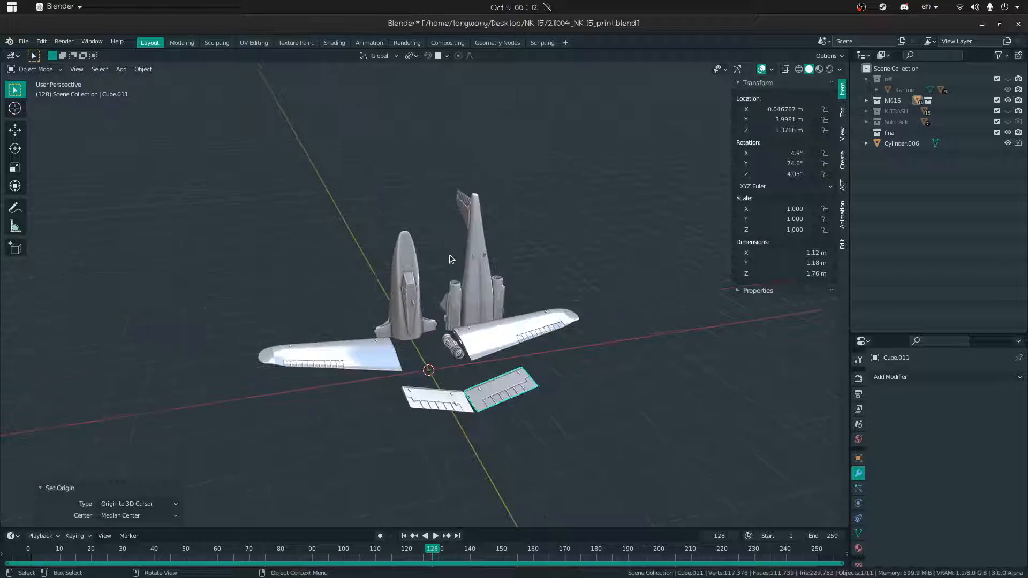
- Add a plane at the world origin and scale it uniformly by about 3.363 as a ground surface
{"action": "middle_click_drag", "start_coordinate": [449, 256], "coordinate": [445, 274]}
{"action": "key", "text": "shift+a"}
{"action": "mouse_move", "coordinate": [445, 274]}
{"action": "left_click", "coordinate": [488, 275]}
{"action": "key", "text": "s"}
{"action": "left_click", "coordinate": [463, 252]}
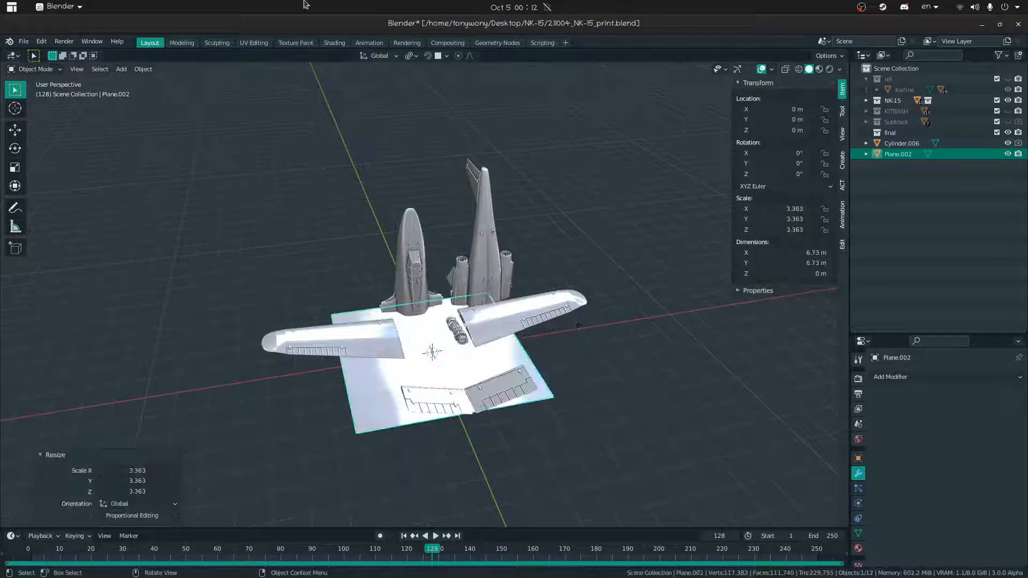
- Select the wing Cube.006 and try to place it on the plane with snapping enabled
{"action": "left_click", "coordinate": [401, 341]}
{"action": "key", "text": "g"}
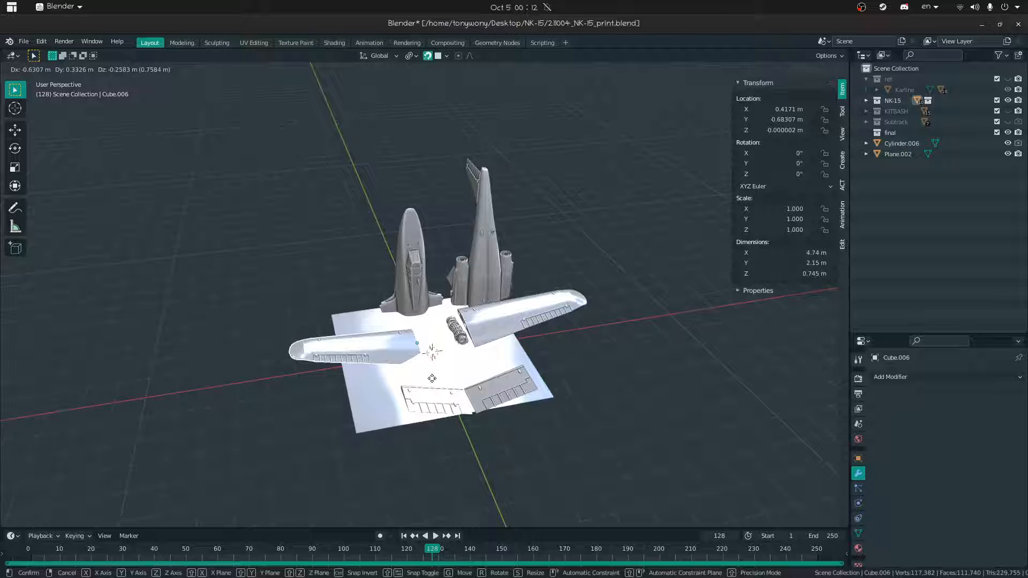
{"action": "left_click", "coordinate": [363, 363]}
{"action": "left_click", "coordinate": [446, 55]}
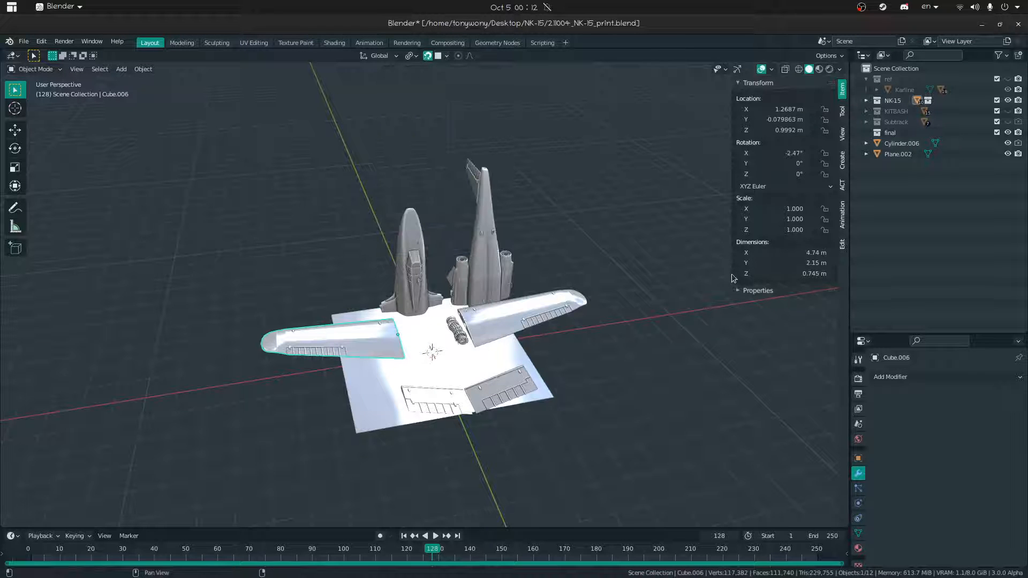
{"action": "left_click", "coordinate": [391, 321], "text": "shift"}
{"action": "left_click", "coordinate": [379, 345], "text": "shift"}
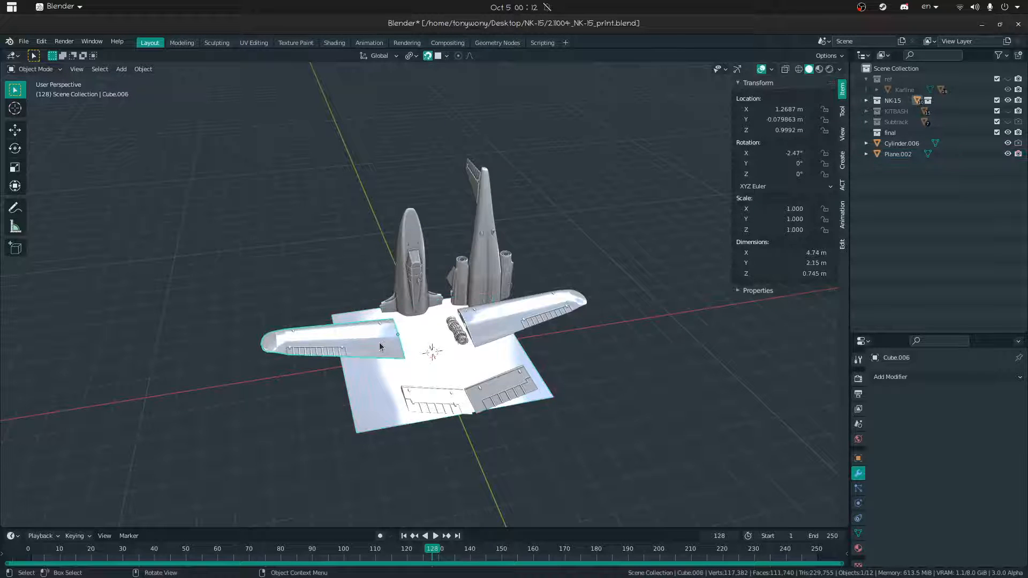
{"action": "key", "text": "g"}
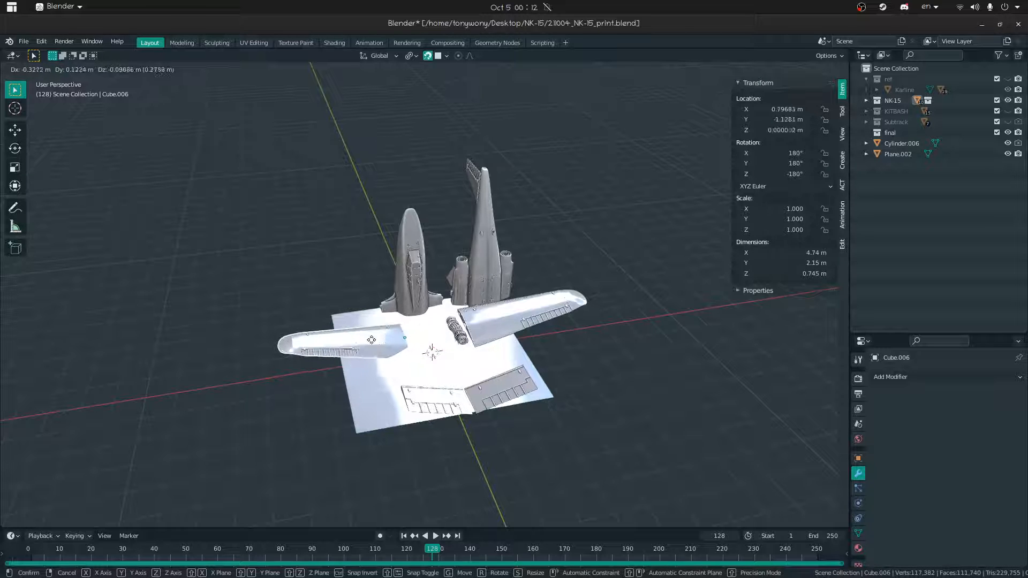
{"action": "right_click", "coordinate": [342, 333]}
- Snap the wing's root origin onto the plane at about X 1.034 m, Y -0.677 m, Z 0 m
{"action": "key", "text": "shift+grave"}
{"action": "key", "text": "w"}
{"action": "key", "text": "d"}
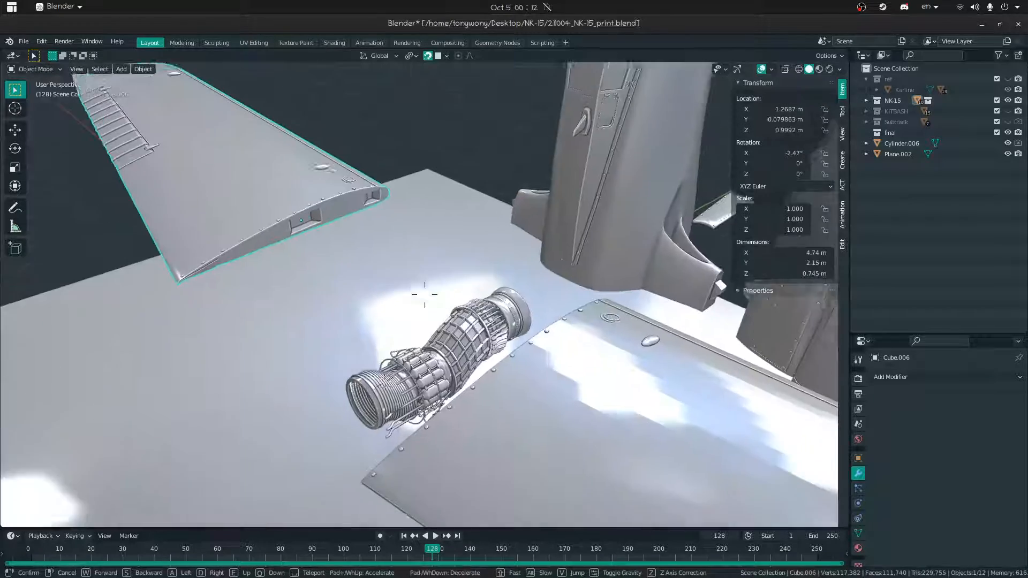
{"action": "left_click", "coordinate": [409, 294]}
{"action": "middle_click_drag", "start_coordinate": [408, 294], "coordinate": [461, 305]}
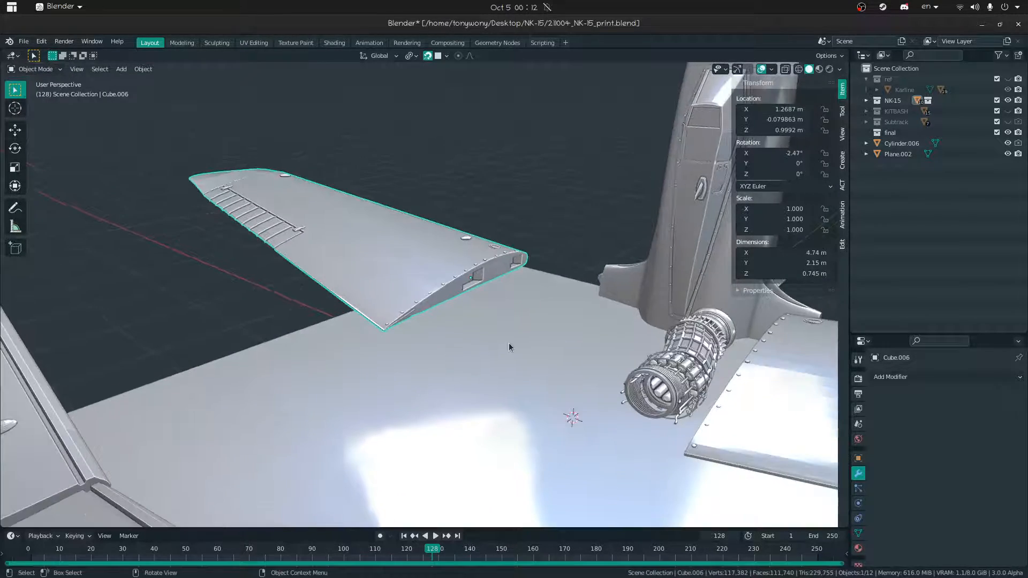
{"action": "key", "text": "g"}
{"action": "left_click", "coordinate": [533, 354]}
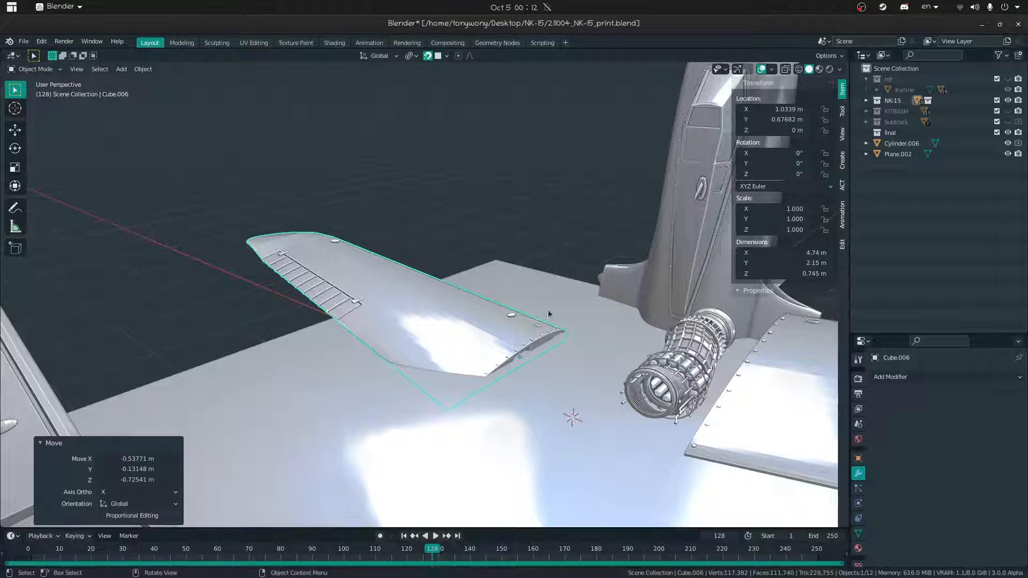
- Rotate the wing -90° about the global Y axis to stand it on its root
{"action": "key", "text": "r"}
{"action": "key", "text": "y"}
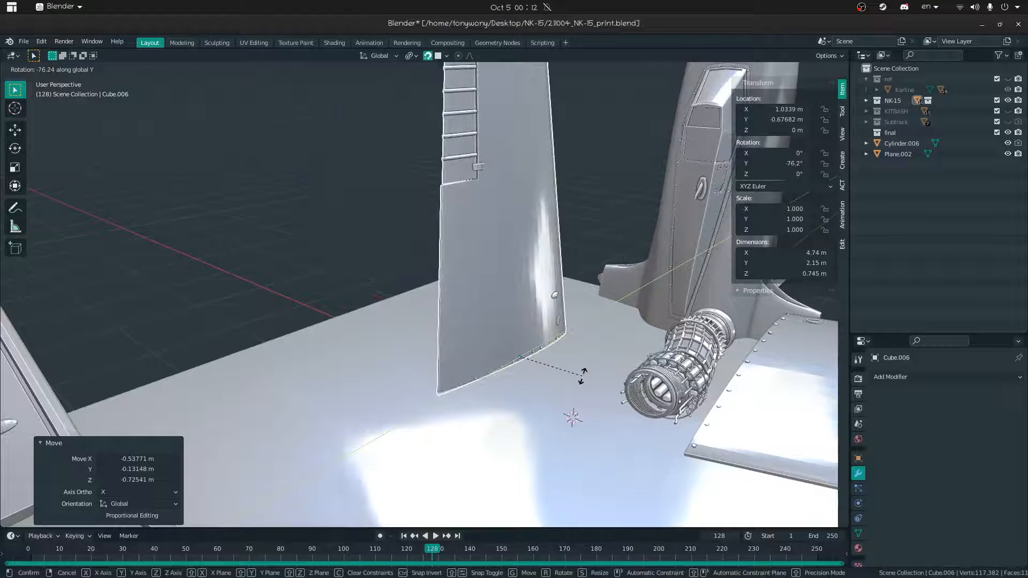
{"action": "type", "text": "90"}
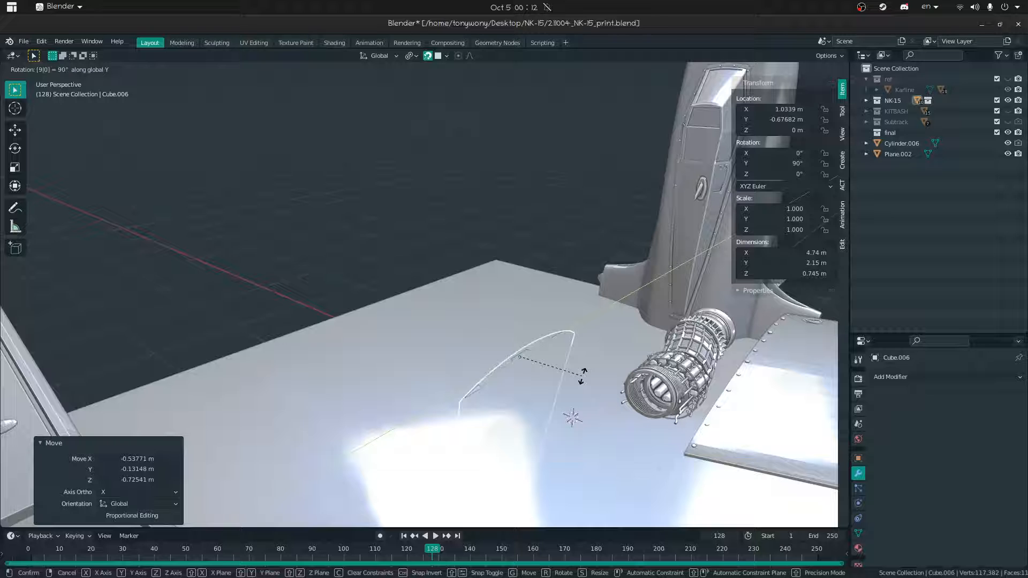
{"action": "type", "text": "-"}
{"action": "key", "text": "Return"}
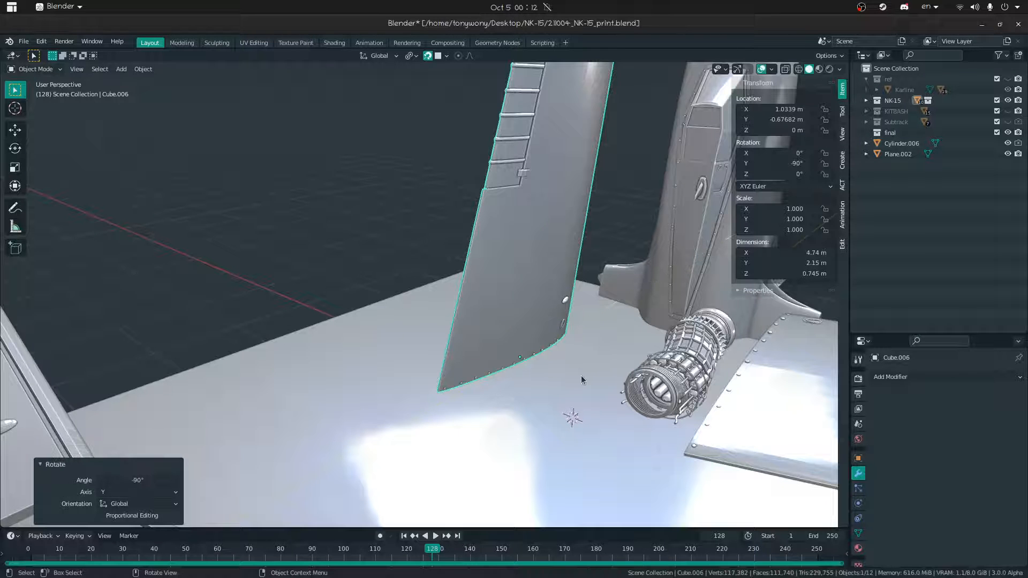
- Fine-tune the wing's tilt about the global Y axis to about -83° so its root sits against the plane
{"action": "middle_click_drag", "start_coordinate": [581, 374], "coordinate": [540, 370]}
{"action": "key", "text": "shift+grave"}
{"action": "key", "text": "w"}
{"action": "key", "text": "q"}
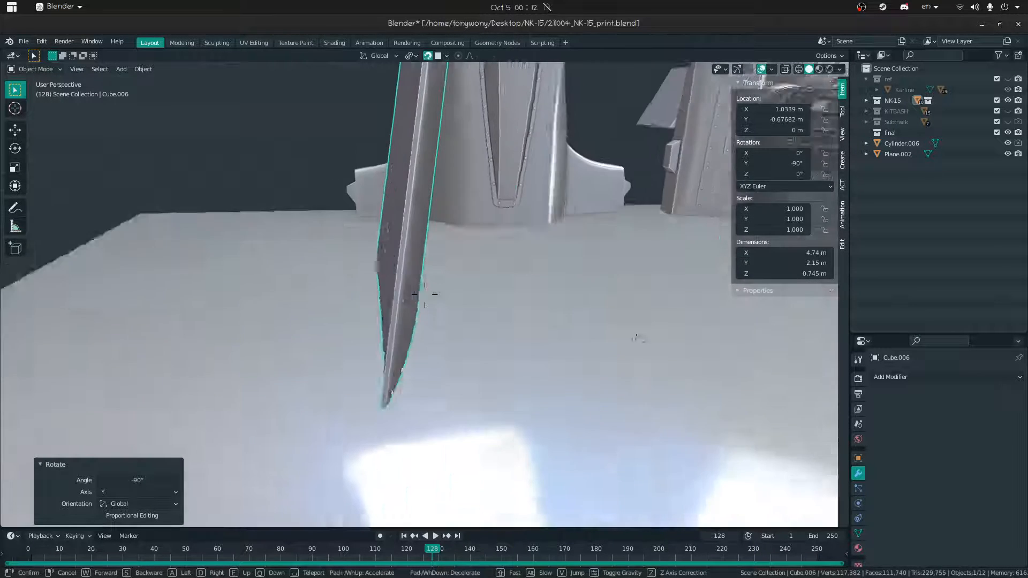
{"action": "left_click", "coordinate": [427, 292]}
{"action": "middle_click_drag", "start_coordinate": [426, 292], "coordinate": [437, 264]}
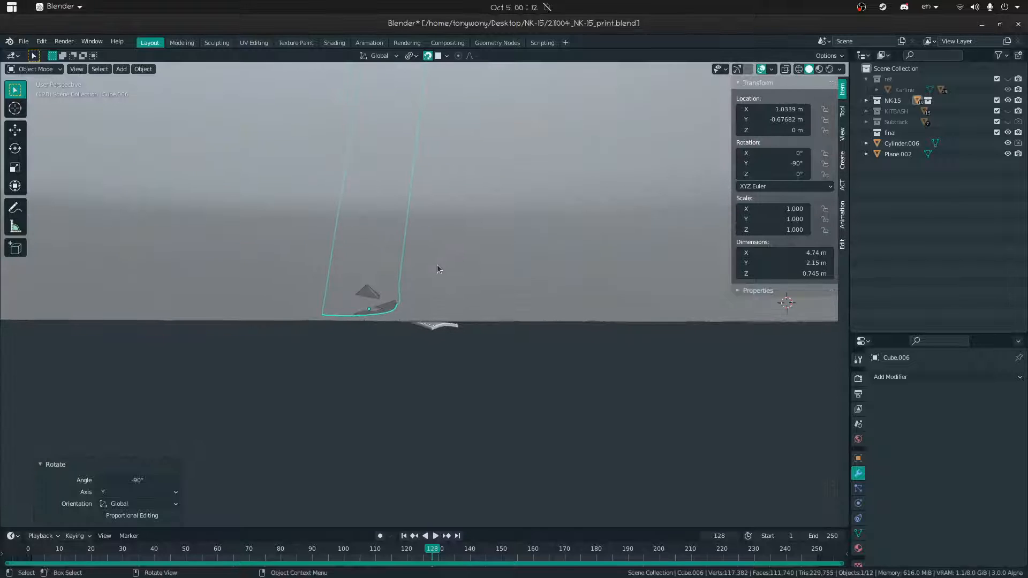
{"action": "key", "text": "r"}
{"action": "key", "text": "y"}
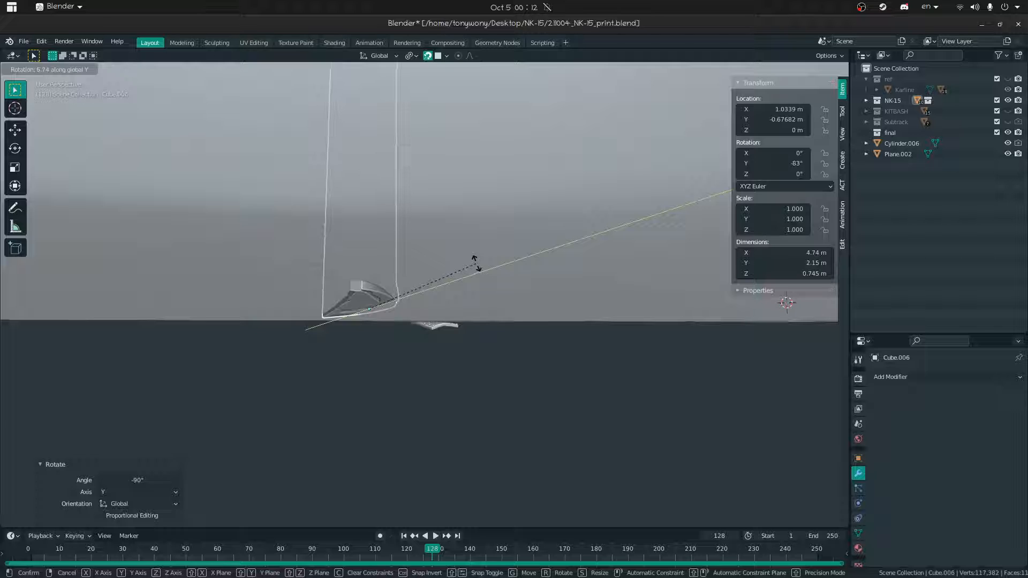
{"action": "left_click", "coordinate": [476, 263]}
- Turn off snapping and raise the wing along Z to about 0.0165 m
{"action": "key", "text": "g"}
{"action": "key", "text": "z"}
{"action": "right_click", "coordinate": [473, 259]}
{"action": "key", "text": "shift+Tab"}
{"action": "key", "text": "g"}
{"action": "key", "text": "z"}
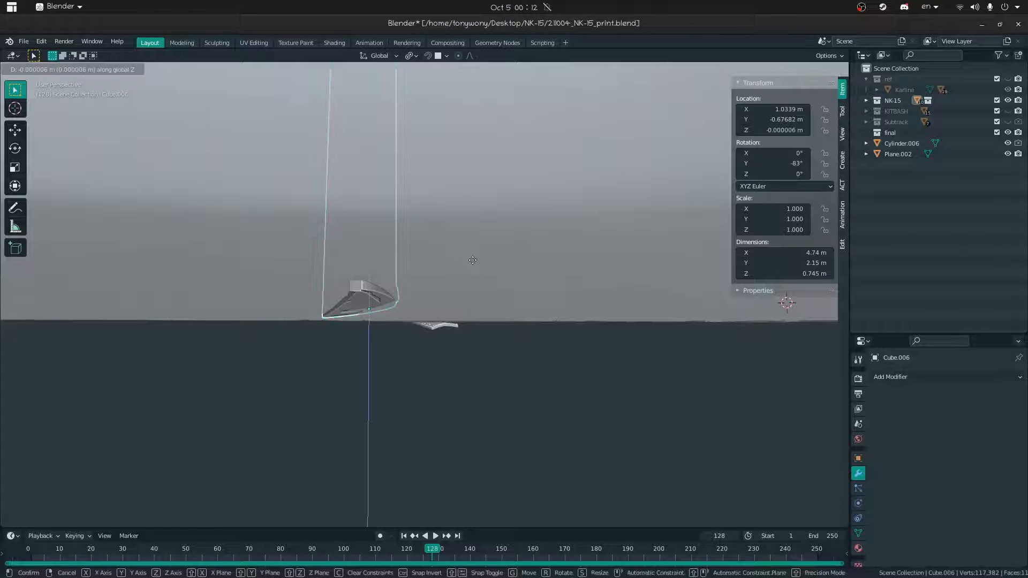
{"action": "left_click", "coordinate": [475, 255]}
- Rotate the wing about the global Y axis to about -90.7° to level its root against the plane
{"action": "middle_click_drag", "start_coordinate": [381, 262], "coordinate": [606, 276]}
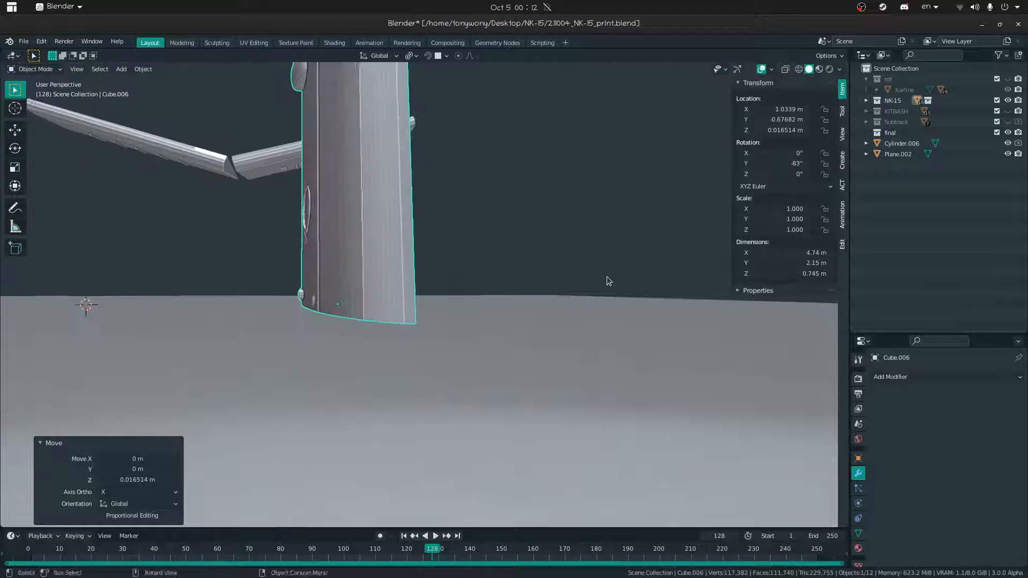
{"action": "key", "text": "shift+grave"}
{"action": "key", "text": "w"}
{"action": "key", "text": "s"}
{"action": "key", "text": "q"}
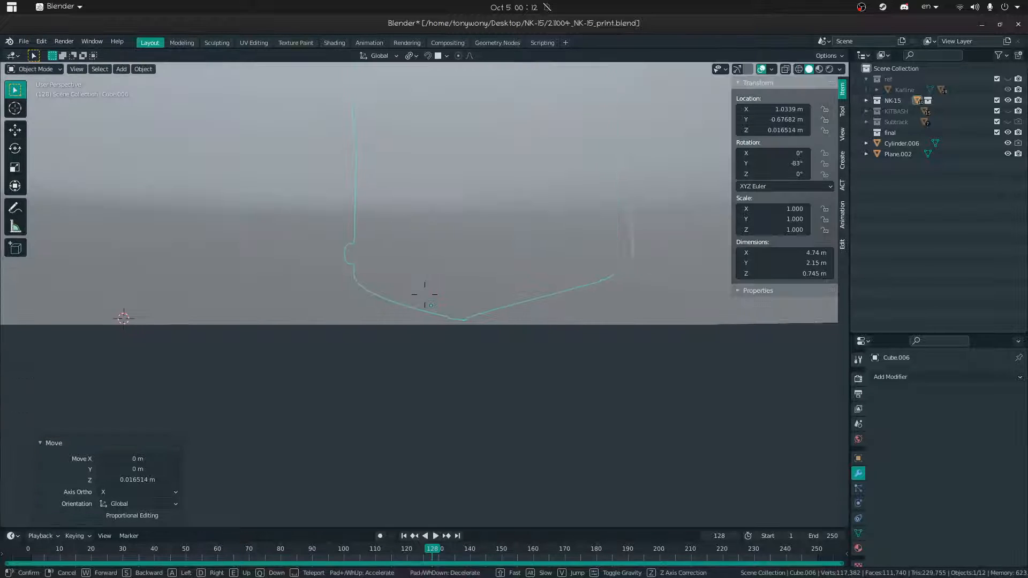
{"action": "key", "text": "e"}
{"action": "key", "text": "w"}
{"action": "key", "text": "q"}
{"action": "key", "text": "e"}
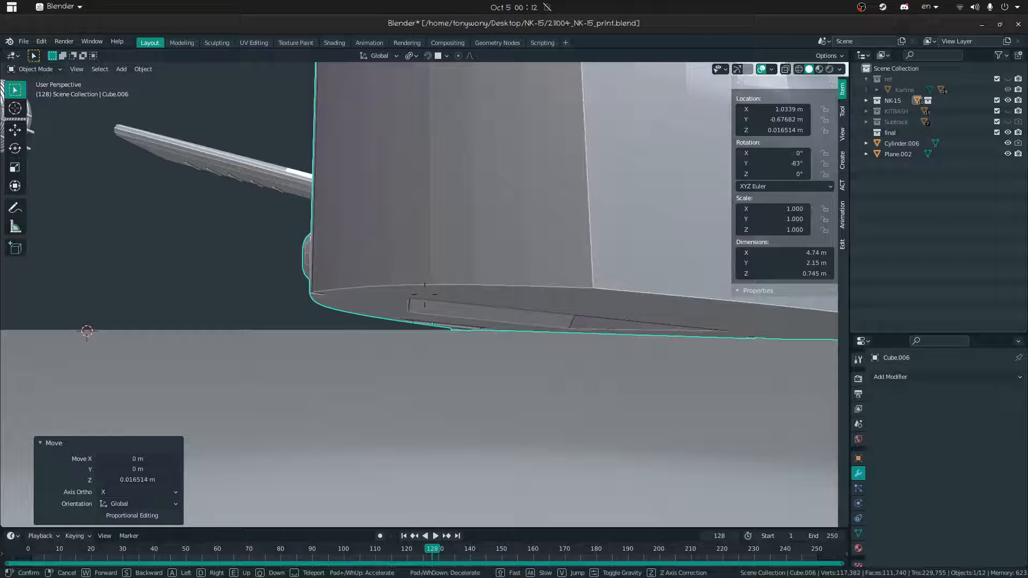
{"action": "key", "text": "r"}
{"action": "key", "text": "y"}
{"action": "left_click", "coordinate": [511, 313]}
- Lower the wing along Z to about -0.00015 m so its root meets the plane
{"action": "key", "text": "g"}
{"action": "key", "text": "z"}
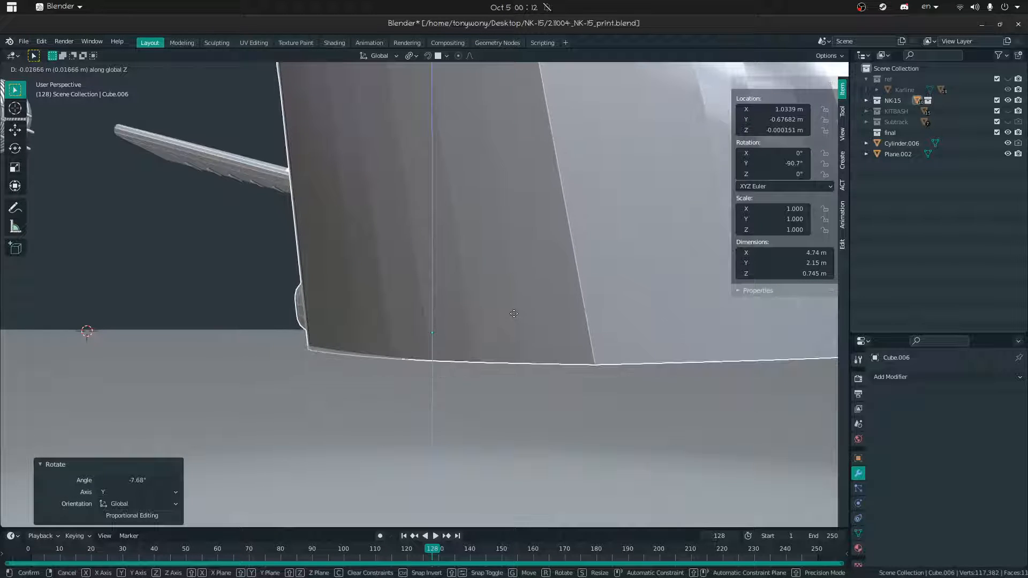
{"action": "left_click", "coordinate": [513, 315]}
- Correct the wing's tilt about the global Y axis to about -88.8°
{"action": "key", "text": "shift+grave"}
{"action": "key", "text": "d"}
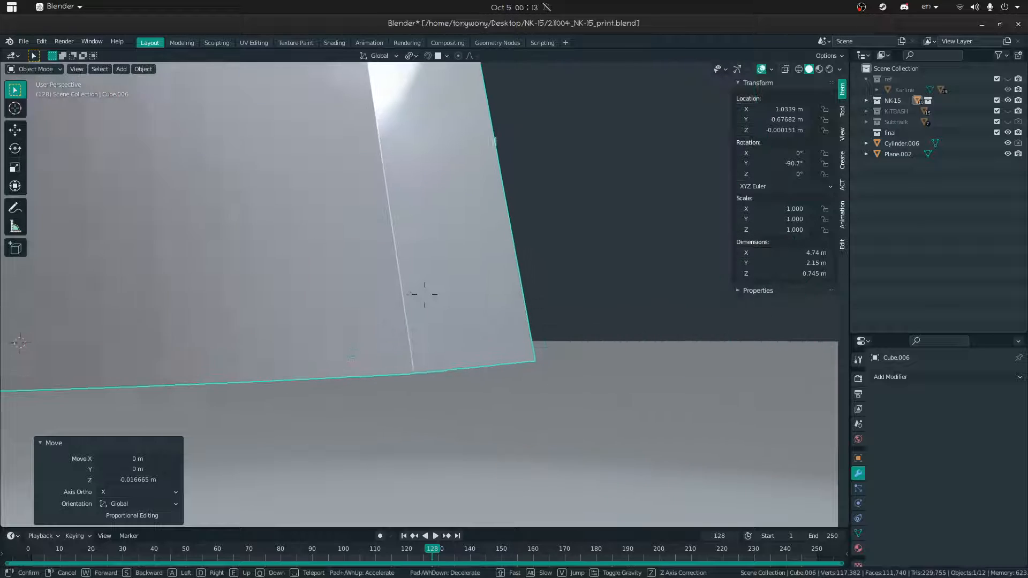
{"action": "key", "text": "q"}
{"action": "left_click", "coordinate": [424, 294]}
{"action": "key", "text": "r"}
{"action": "key", "text": "x"}
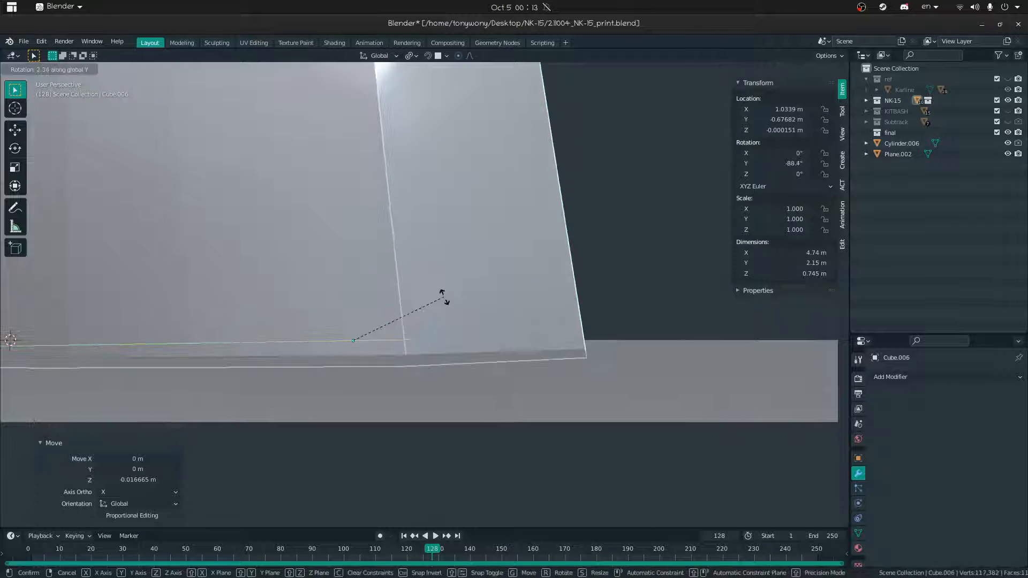
{"action": "right_click", "coordinate": [535, 258]}
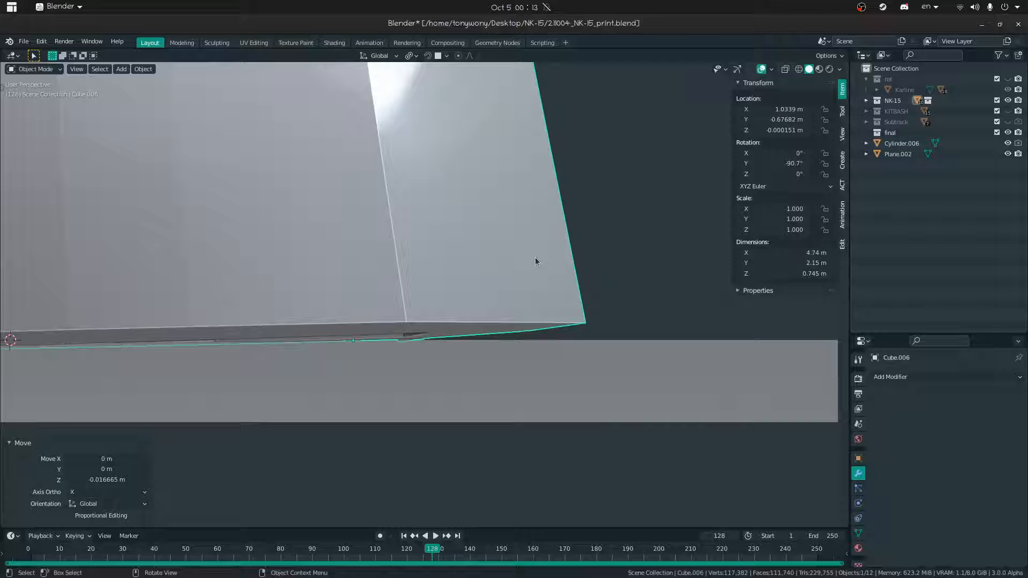
{"action": "key", "text": "r"}
{"action": "key", "text": "y"}
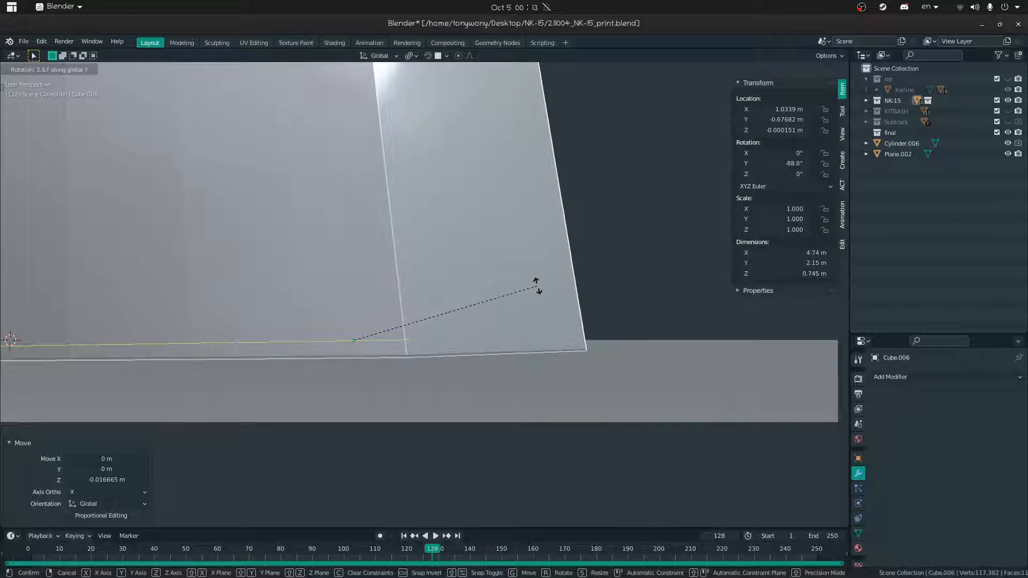
{"action": "left_click", "coordinate": [537, 286]}
- Nudge the wing along Z to about -0.00006 m so its root rests on the plane
{"action": "key", "text": "shift+grave"}
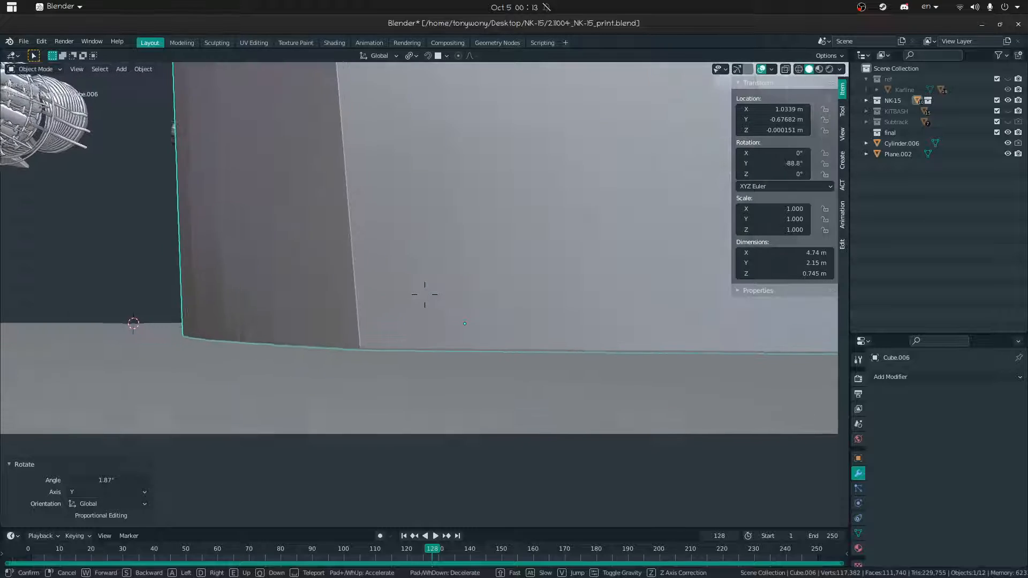
{"action": "key", "text": "q"}
{"action": "key", "text": "w"}
{"action": "key", "text": "s"}
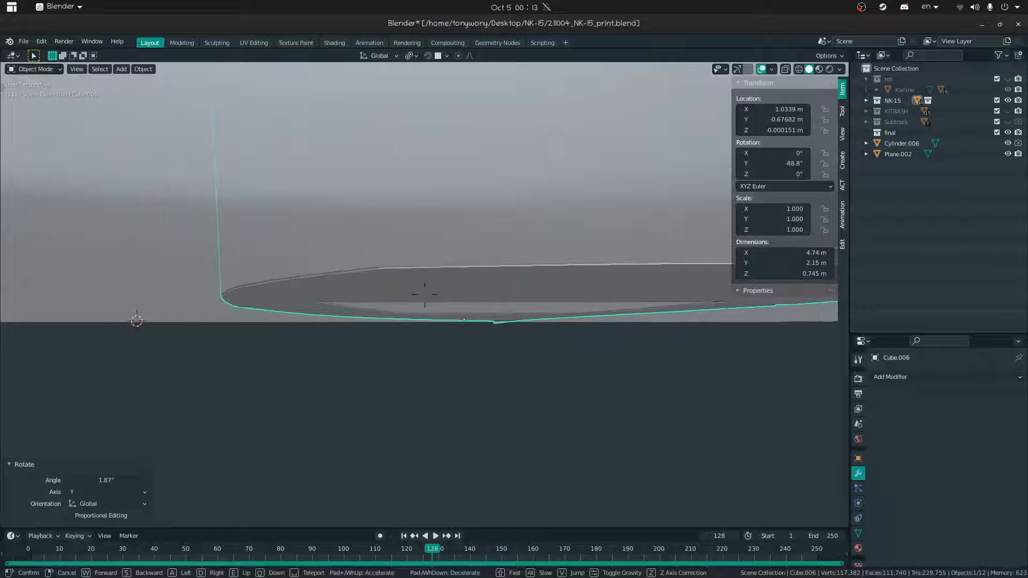
{"action": "left_click", "coordinate": [424, 295]}
{"action": "key", "text": "g"}
{"action": "key", "text": "z"}
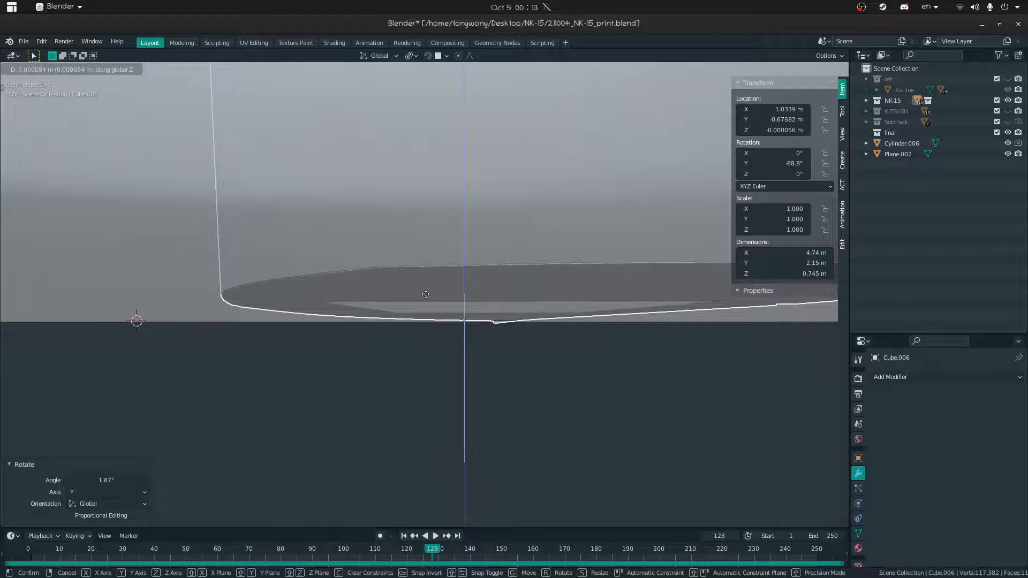
{"action": "left_click", "coordinate": [425, 295]}
- Slide the wing horizontally, with Z locked, to about X 2.16 m, Y -2.36 m beside the upright nose section
{"action": "key", "text": "shift+grave"}
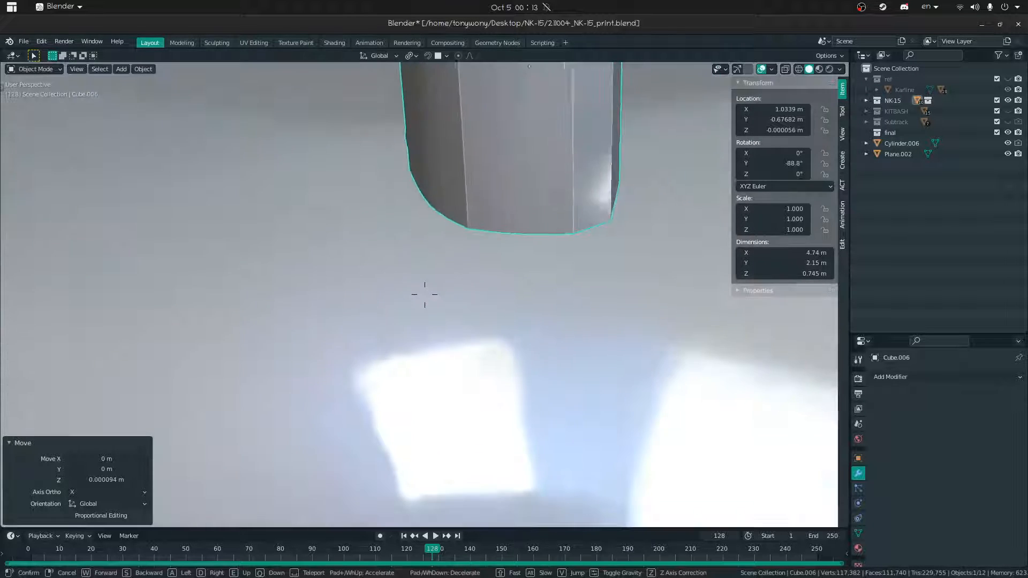
{"action": "key", "text": "s"}
{"action": "left_click", "coordinate": [424, 295]}
{"action": "mouse_move", "coordinate": [424, 294]}
{"action": "middle_mouse_down"}
{"action": "mouse_move", "coordinate": [487, 257]}
{"action": "mouse_move", "coordinate": [425, 298]}
{"action": "middle_mouse_up"}
{"action": "key", "text": "g"}
{"action": "key", "text": "shift+z"}
{"action": "left_click", "coordinate": [442, 235]}
{"action": "middle_click_drag", "start_coordinate": [442, 235], "coordinate": [509, 162]}
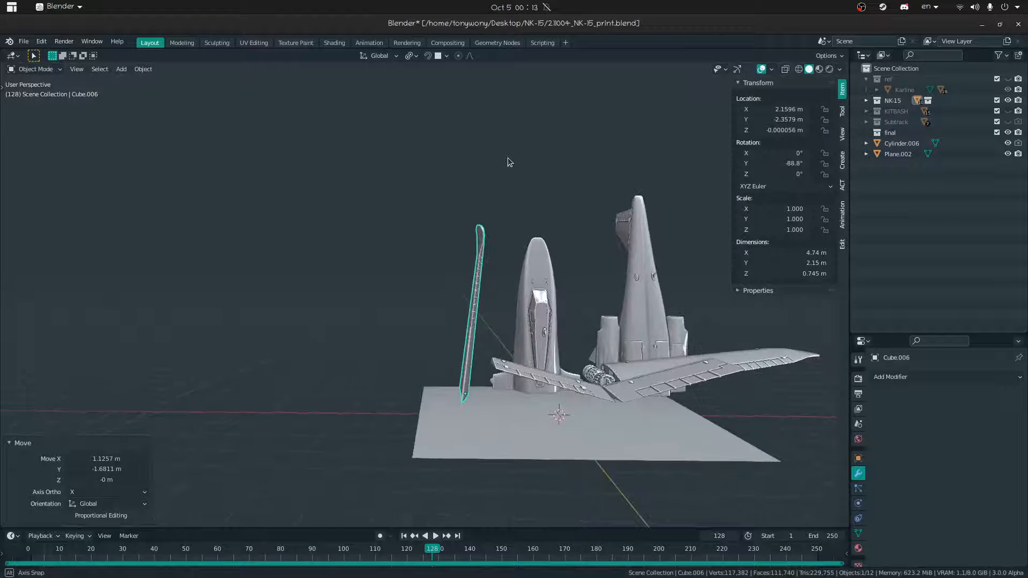
- Select the other main wing, Cube.007, and rotate it 88.8° about the global Y axis
{"action": "left_click", "coordinate": [636, 365]}
{"action": "middle_click_drag", "start_coordinate": [637, 366], "coordinate": [624, 406]}
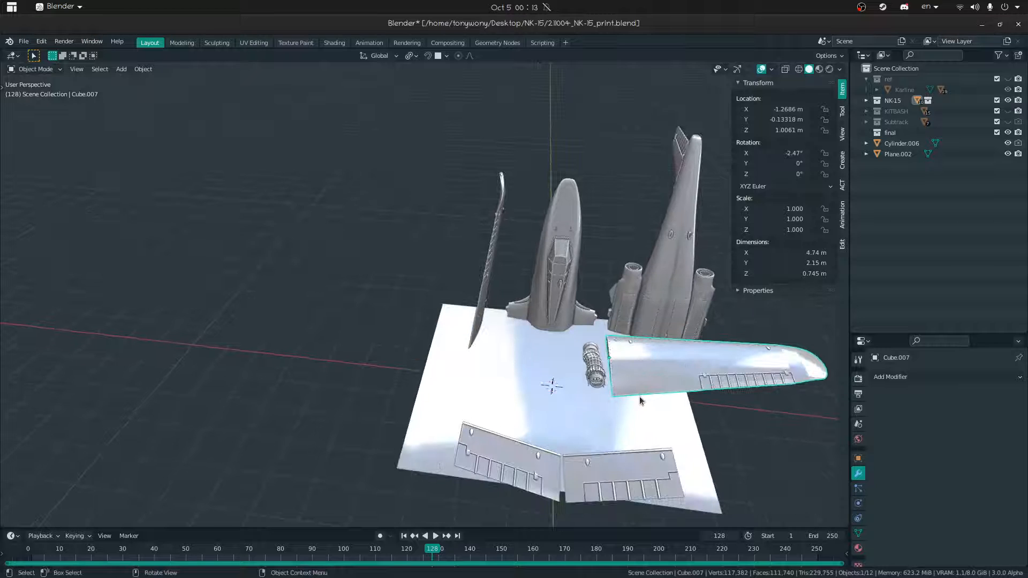
{"action": "key", "text": "r"}
{"action": "key", "text": "y"}
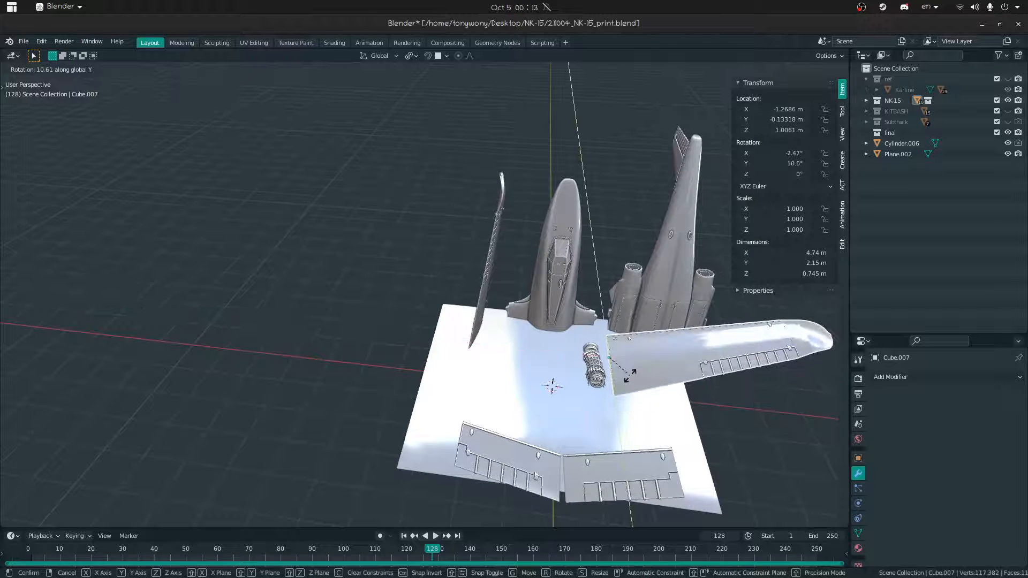
{"action": "type", "text": "88"}
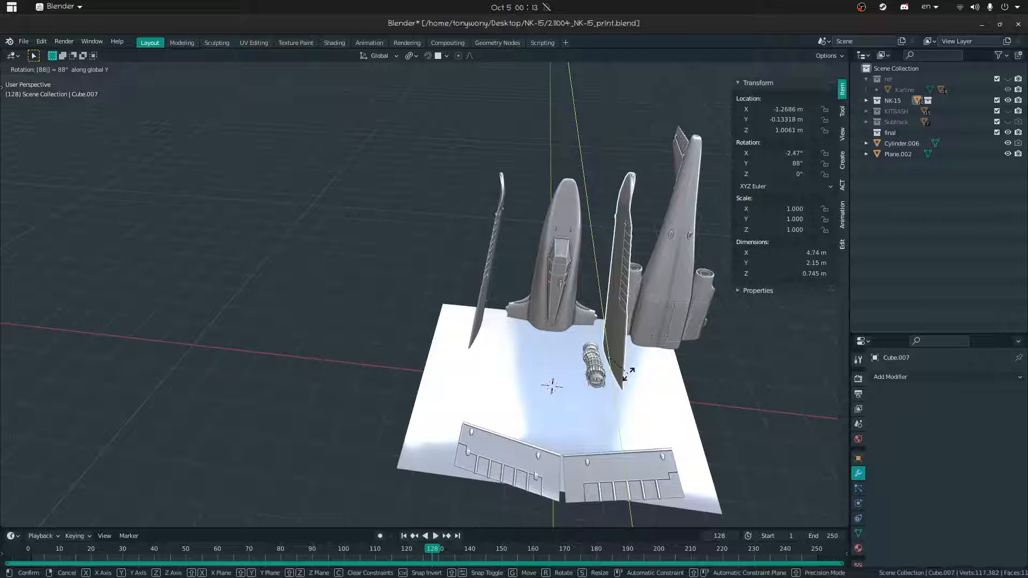
{"action": "type", "text": ".8"}
{"action": "key", "text": "Return"}
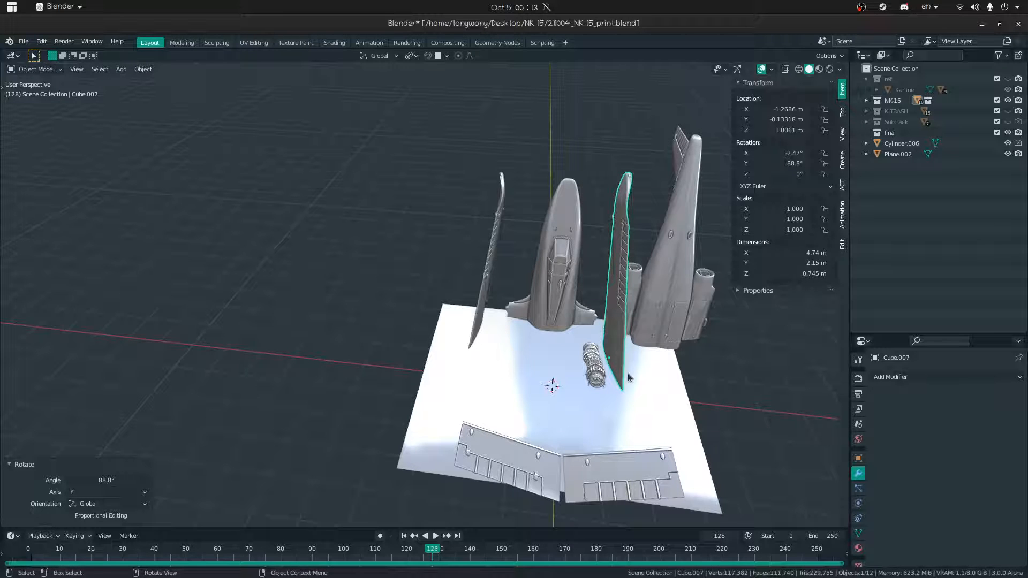
- Lower the second wing along Z towards the plane, to about Z -0.0073 m
{"action": "middle_click_drag", "start_coordinate": [627, 374], "coordinate": [664, 353]}
{"action": "key", "text": "g"}
{"action": "key", "text": "z"}
{"action": "left_click", "coordinate": [663, 423]}
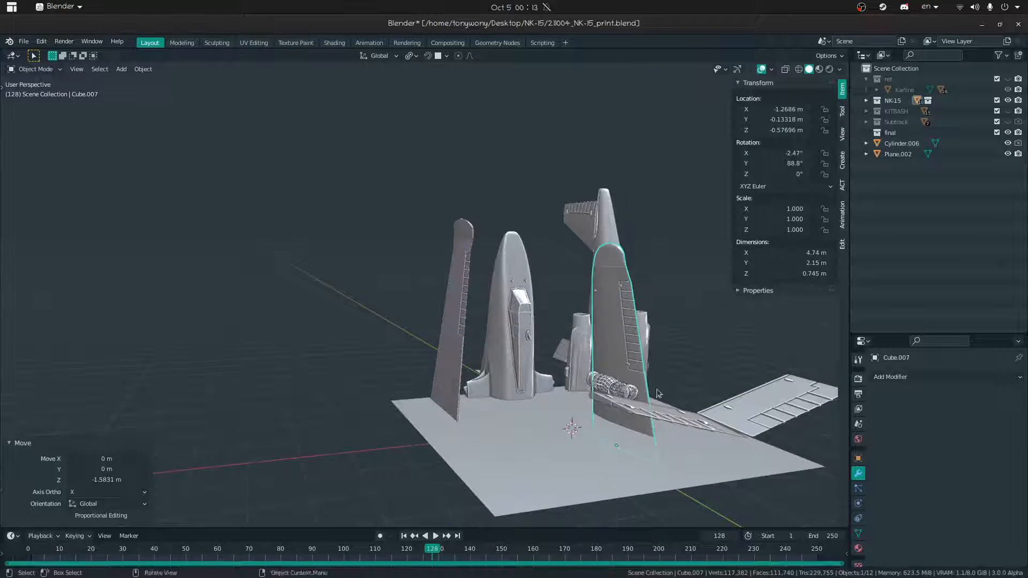
{"action": "key", "text": "shift+grave"}
{"action": "key", "text": "w"}
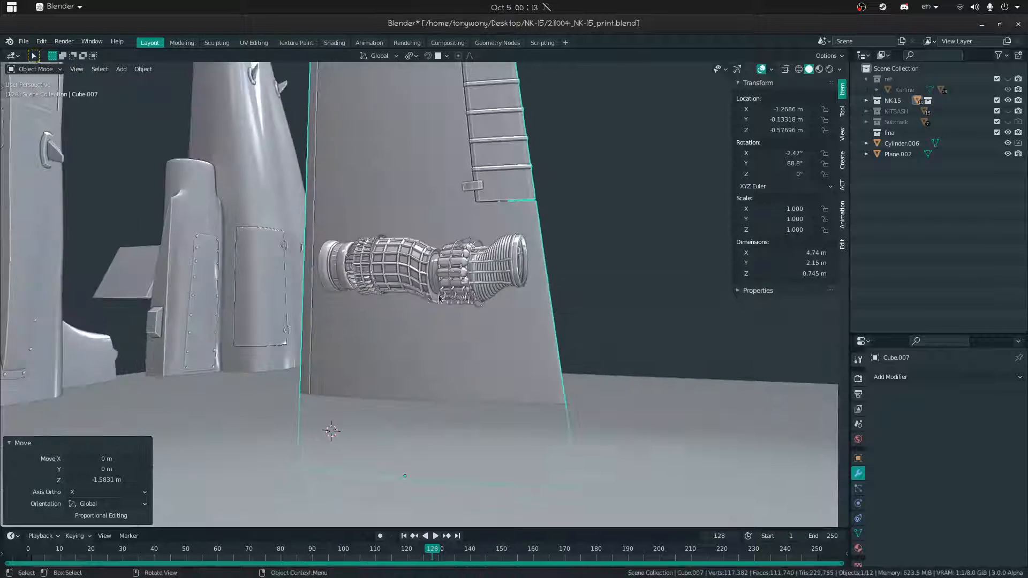
{"action": "left_click", "coordinate": [425, 294]}
{"action": "key", "text": "g"}
{"action": "key", "text": "z"}
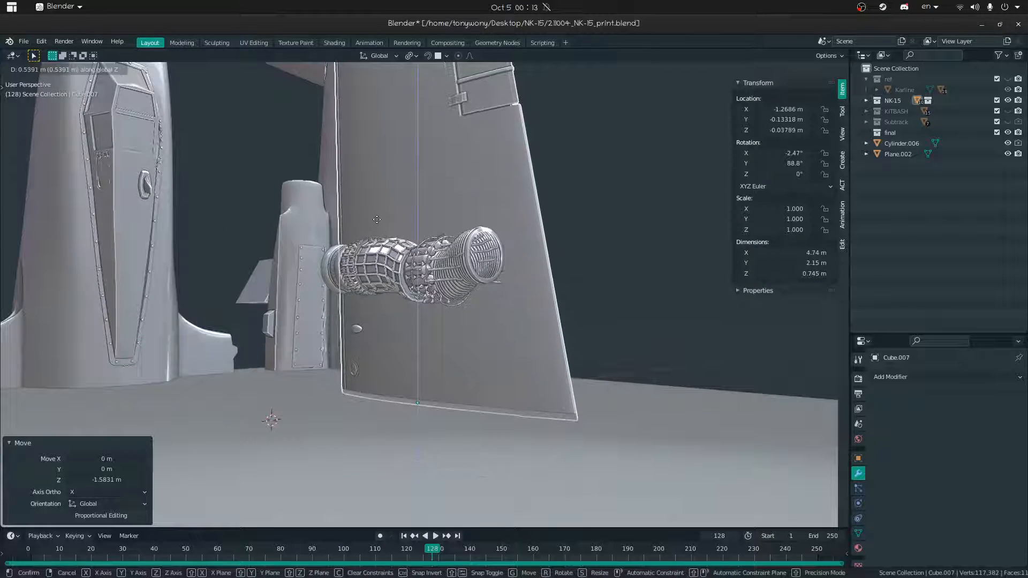
{"action": "left_click", "coordinate": [379, 203]}
- Raise the second wing along Z to about 0.0019 m so its root clears the plane
{"action": "key", "text": "shift+grave"}
{"action": "key", "text": "w"}
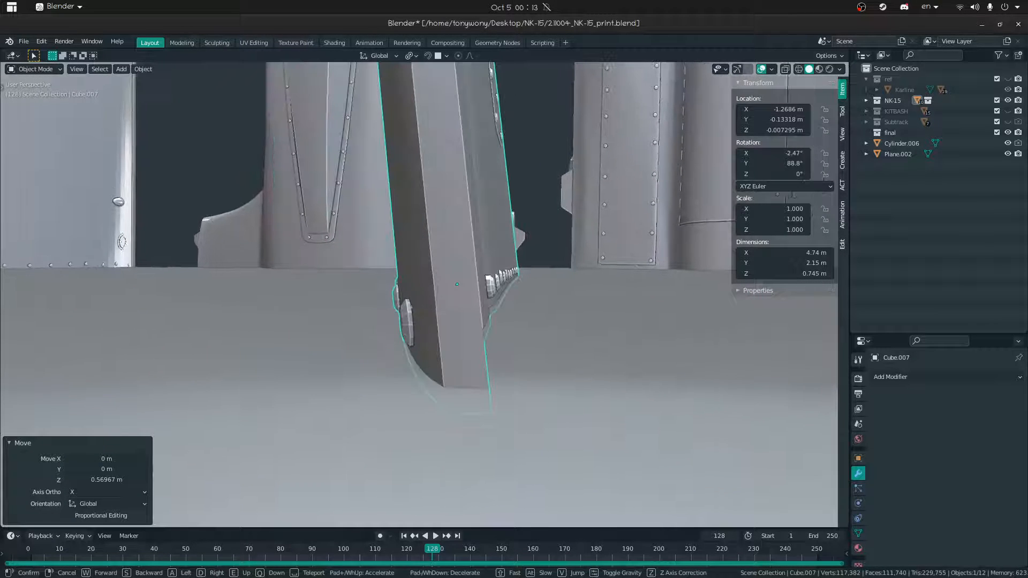
{"action": "left_click", "coordinate": [425, 294]}
{"action": "key", "text": "g"}
{"action": "key", "text": "z"}
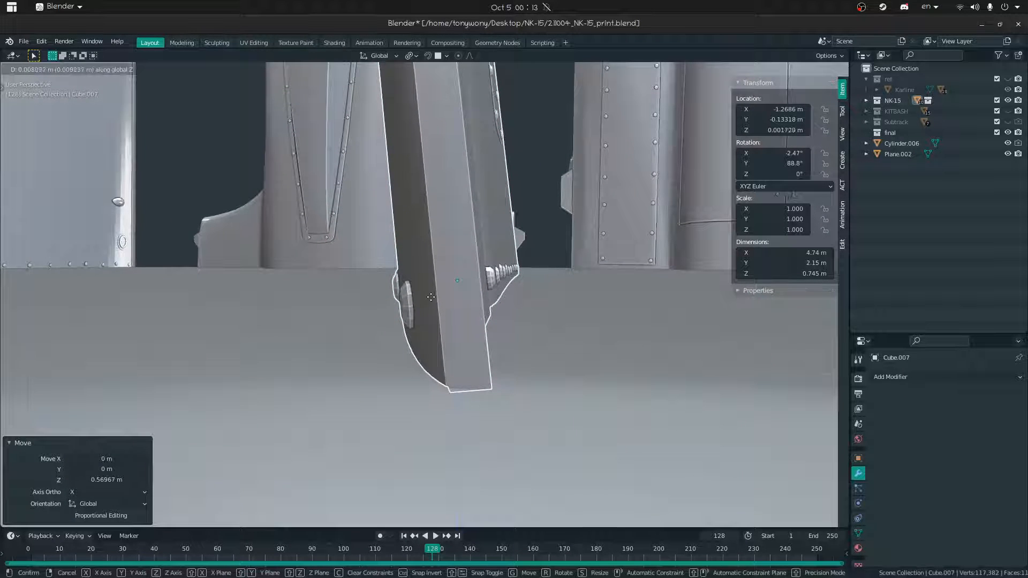
{"action": "left_click", "coordinate": [430, 297]}
- Check the second wing's root at plane level and lower it along Z to about -0.001 m
{"action": "key", "text": "shift+grave"}
{"action": "key", "text": "w"}
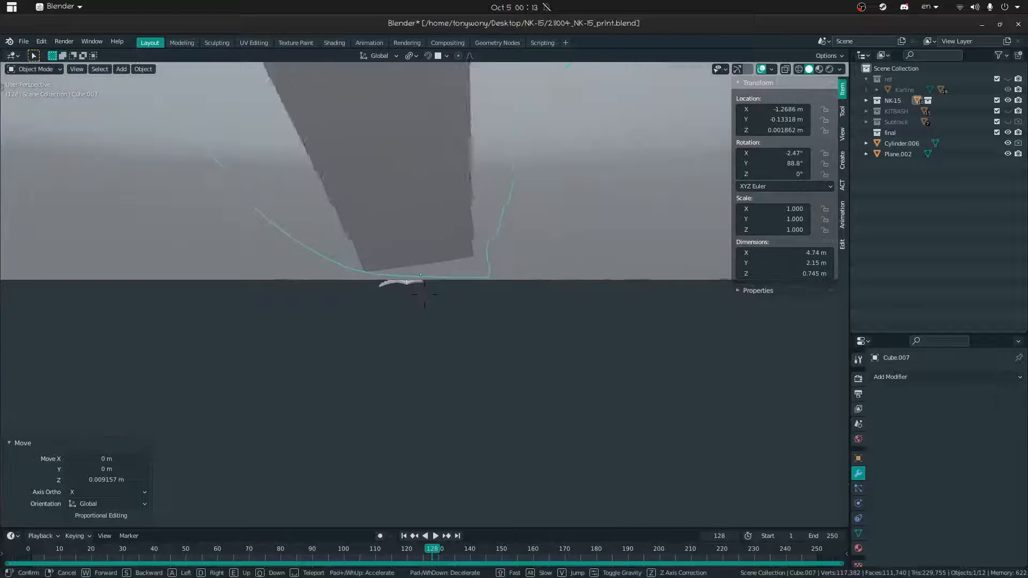
{"action": "key", "text": "w"}
{"action": "key", "text": "s"}
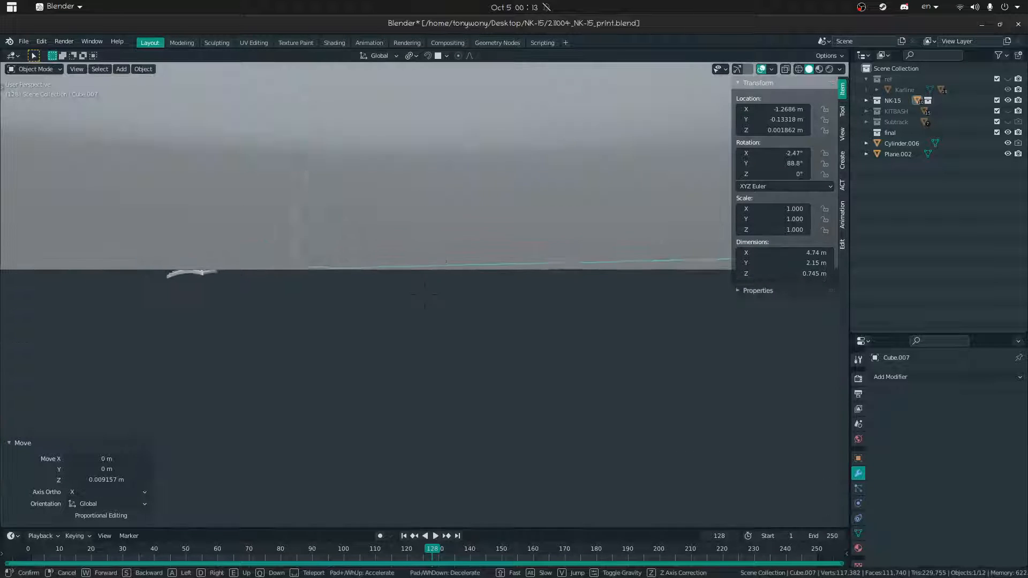
{"action": "key", "text": "e"}
{"action": "key", "text": "q"}
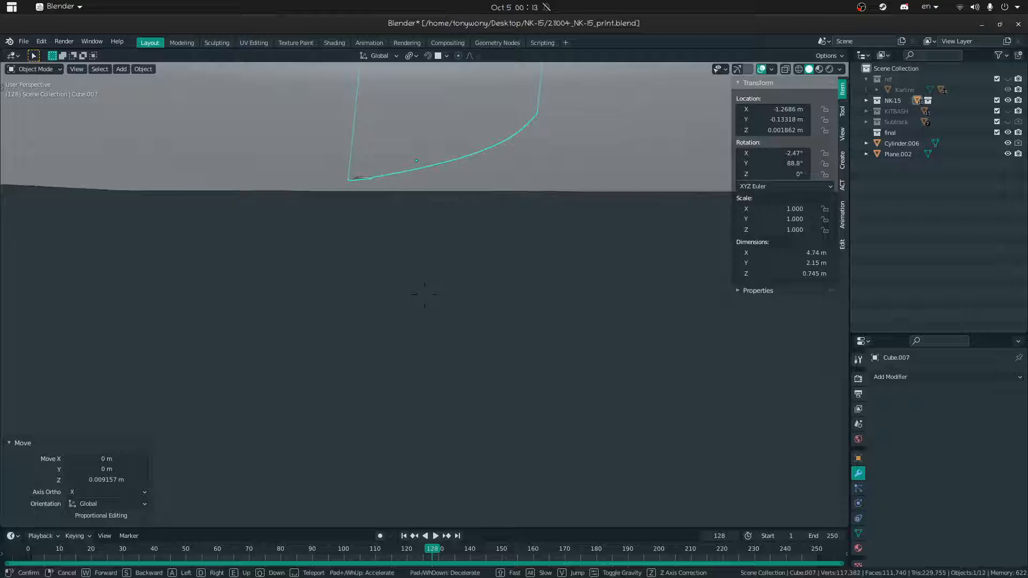
{"action": "key", "text": "e"}
{"action": "left_click", "coordinate": [425, 295]}
{"action": "key", "text": "g"}
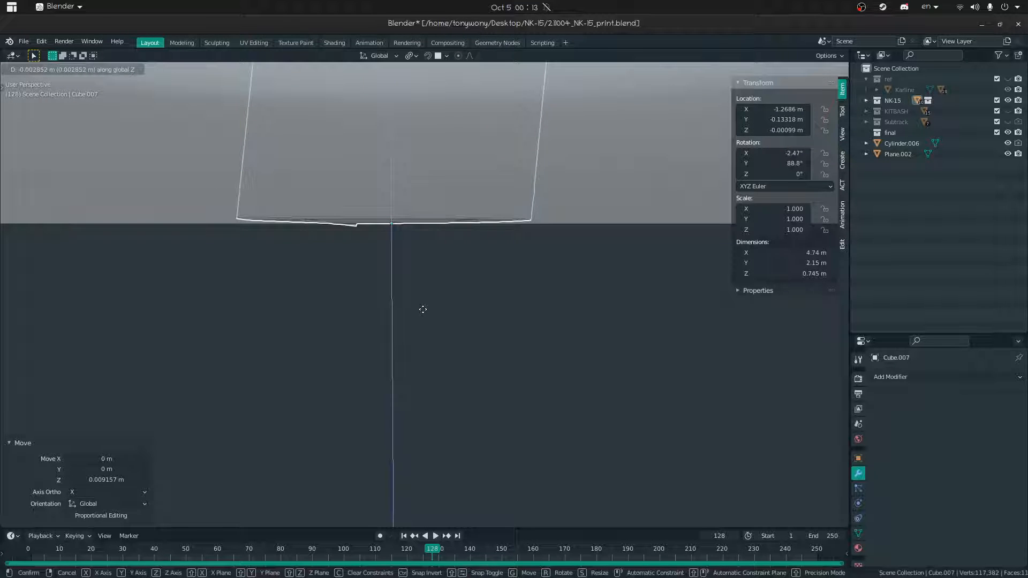
{"action": "left_click", "coordinate": [423, 309]}
- Slide the second wing horizontally, with Z locked, beside the first wing at about X 2.94 m, Y -2.40 m
{"action": "key", "text": "shift+grave"}
{"action": "key", "text": "w"}
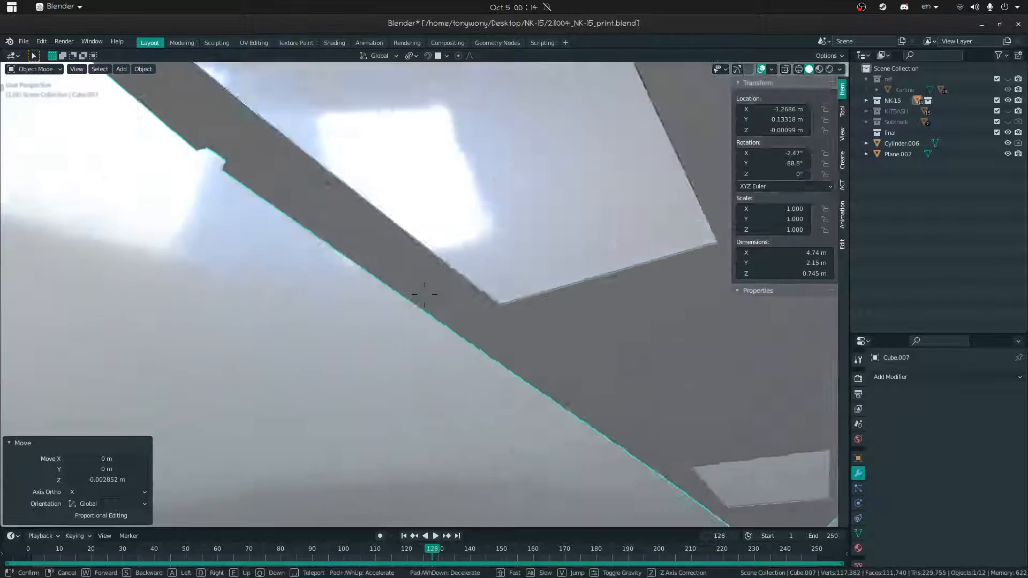
{"action": "key", "text": "s"}
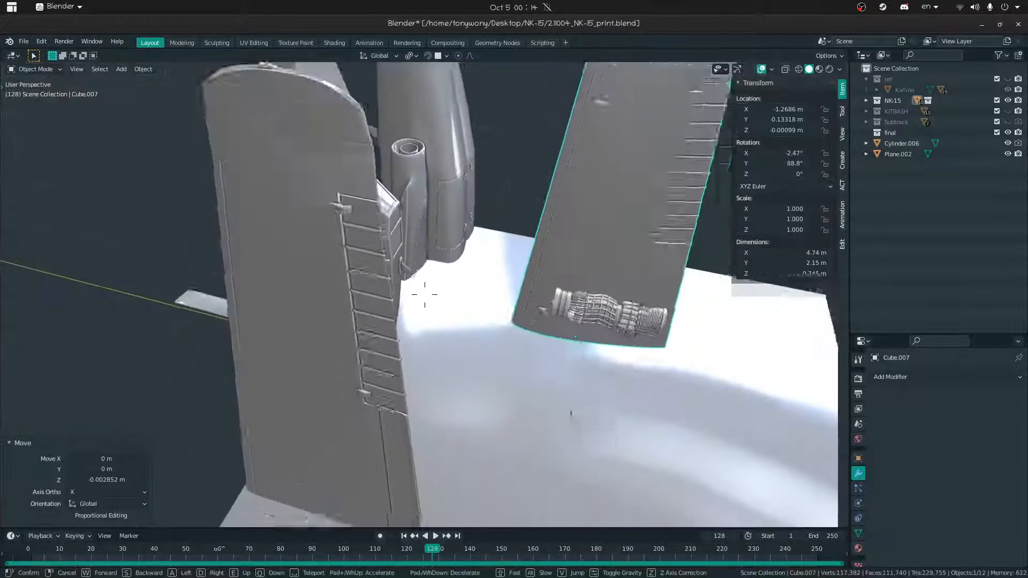
{"action": "left_click", "coordinate": [425, 295]}
{"action": "middle_click_drag", "start_coordinate": [482, 230], "coordinate": [423, 234]}
{"action": "key", "text": "g"}
{"action": "key", "text": "shift+z"}
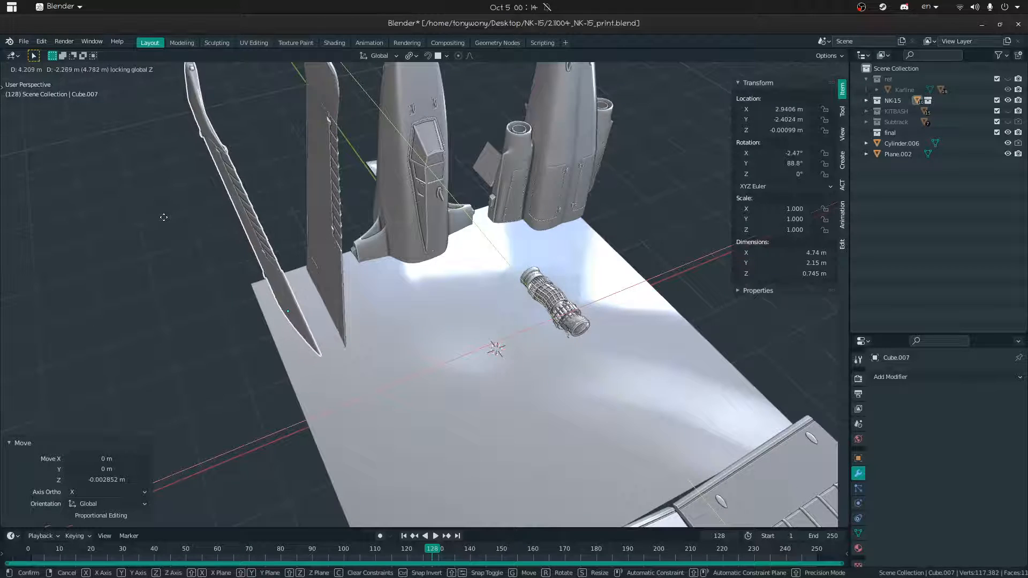
{"action": "left_click", "coordinate": [163, 218]}
- Stand the tail surface Cube.011 upright by rotating it about 78.1° about global Y, and reset its location to the world origin
{"action": "key", "text": "shift+grave"}
{"action": "key", "text": "s"}
{"action": "left_click", "coordinate": [425, 294]}
{"action": "left_click", "coordinate": [413, 366]}
{"action": "key", "text": "shift+grave"}
{"action": "left_click", "coordinate": [397, 214]}
{"action": "key", "text": "r"}
{"action": "key", "text": "y"}
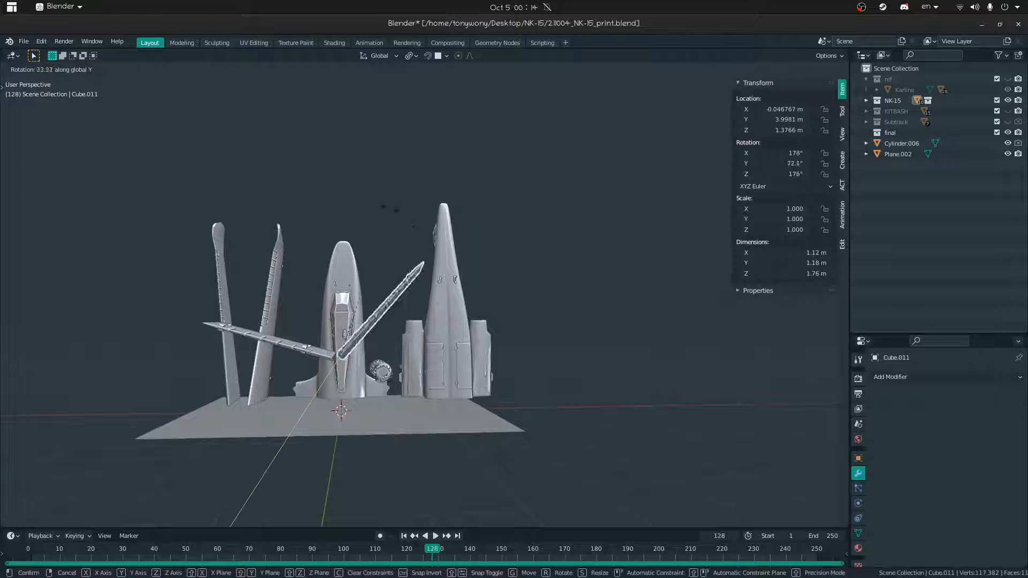
{"action": "left_click", "coordinate": [357, 307]}
{"action": "middle_click_drag", "start_coordinate": [358, 306], "coordinate": [338, 355]}
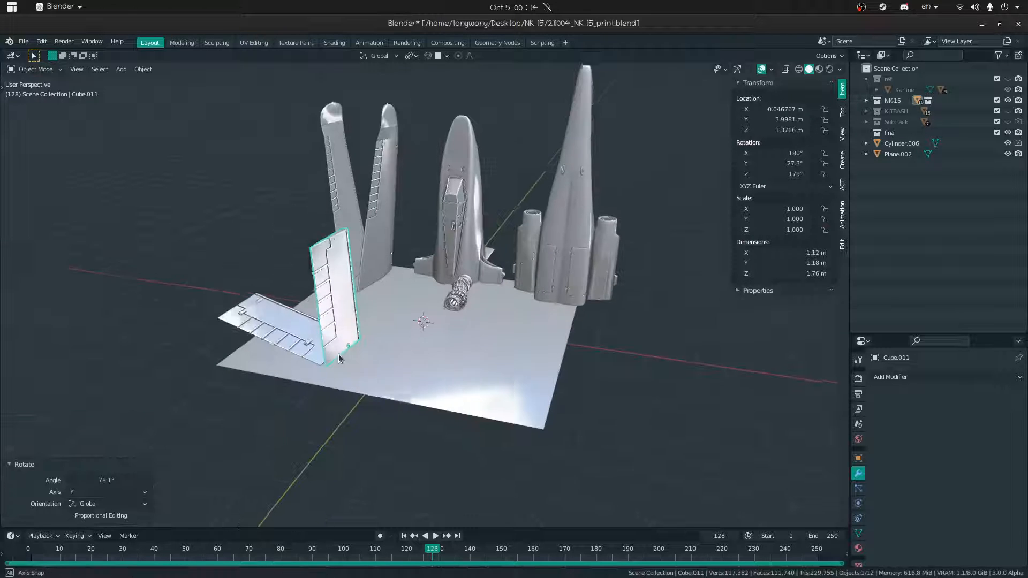
{"action": "key", "text": "alt+g"}
- Rotate the tail surface Cube.011 about -3.25° about global Y and lower it along Z to about -0.013 m
{"action": "key", "text": "shift+grave"}
{"action": "key", "text": "w"}
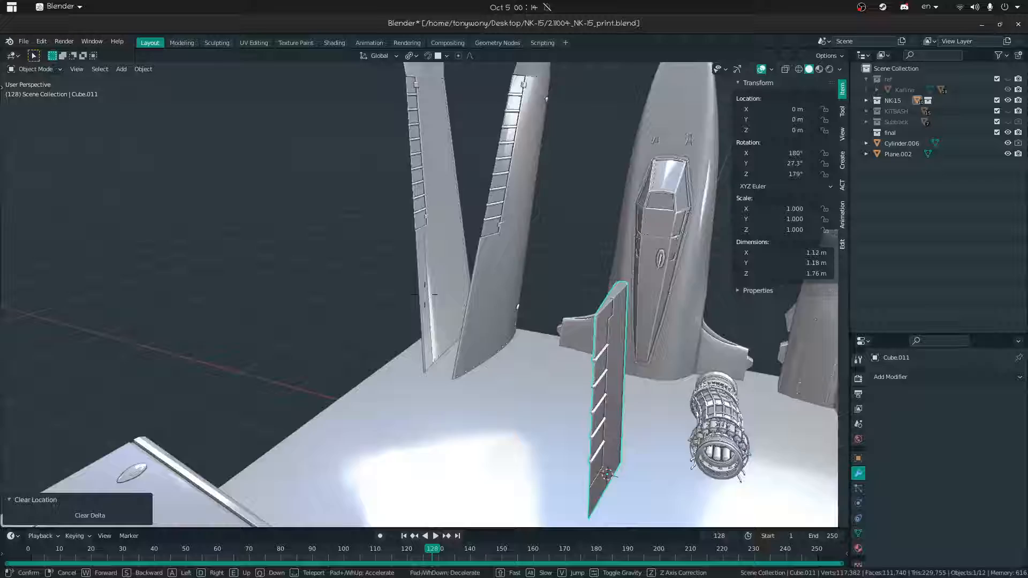
{"action": "key", "text": "d"}
{"action": "key", "text": "q"}
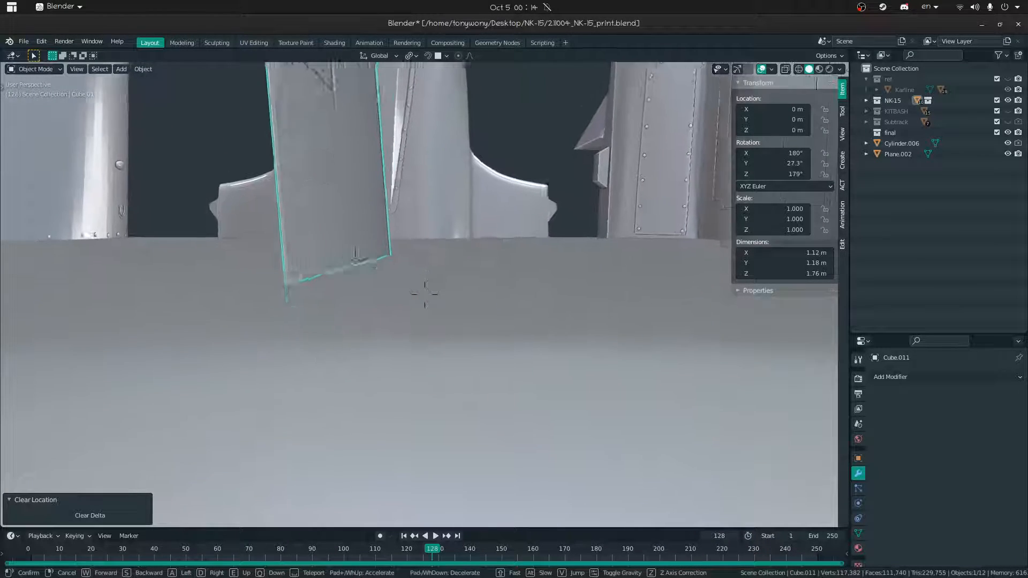
{"action": "left_click", "coordinate": [606, 279]}
{"action": "key", "text": "y"}
{"action": "left_click", "coordinate": [623, 287]}
{"action": "key", "text": "g"}
{"action": "key", "text": "z"}
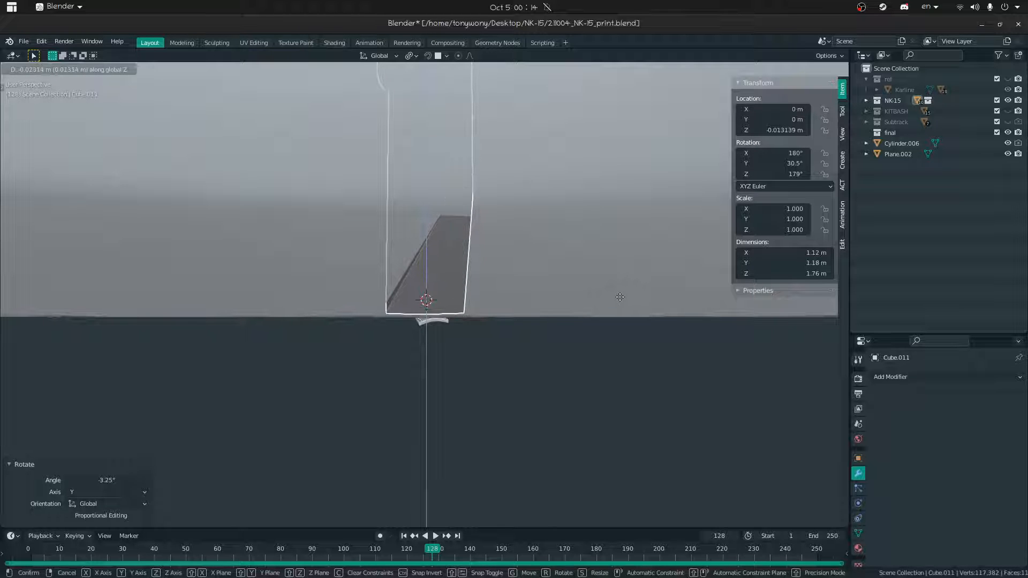
{"action": "left_click", "coordinate": [620, 297]}
- Check the base of Cube.011 against the plane and raise it along Z to about 0.0043 m
{"action": "key", "text": "shift+grave"}
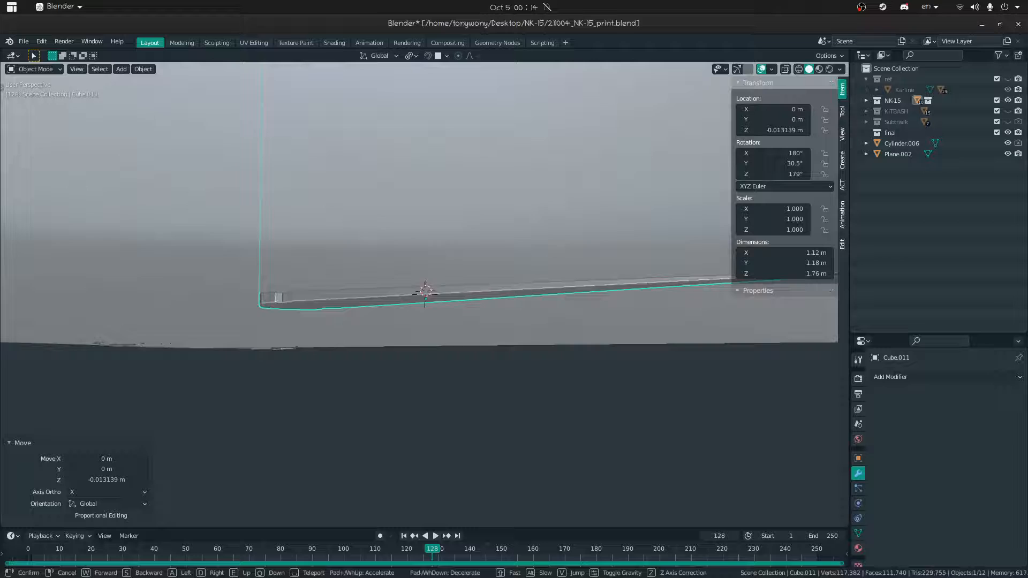
{"action": "left_click", "coordinate": [450, 298]}
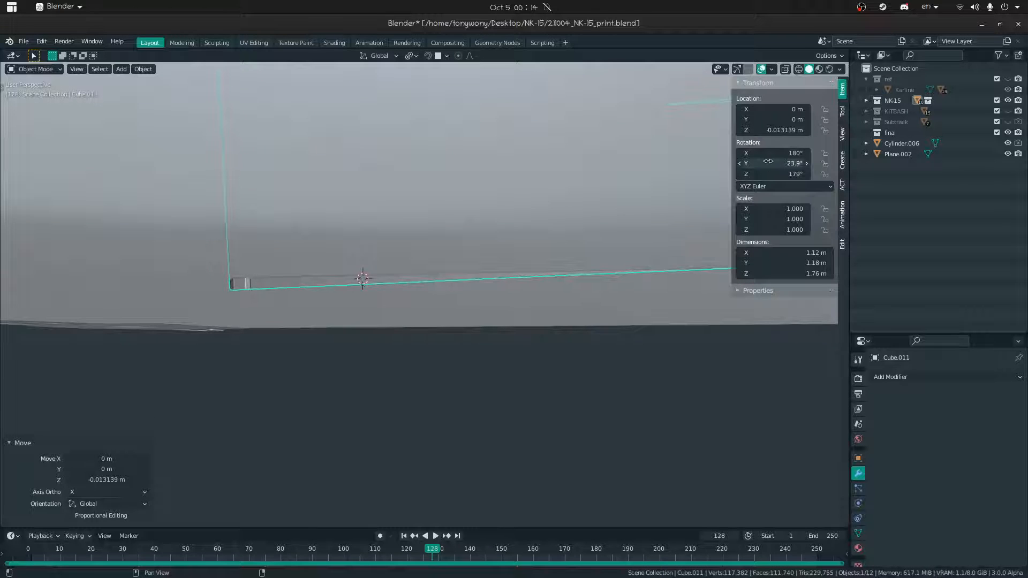
{"action": "left_click_drag", "start_coordinate": [793, 174], "coordinate": [799, 174]}
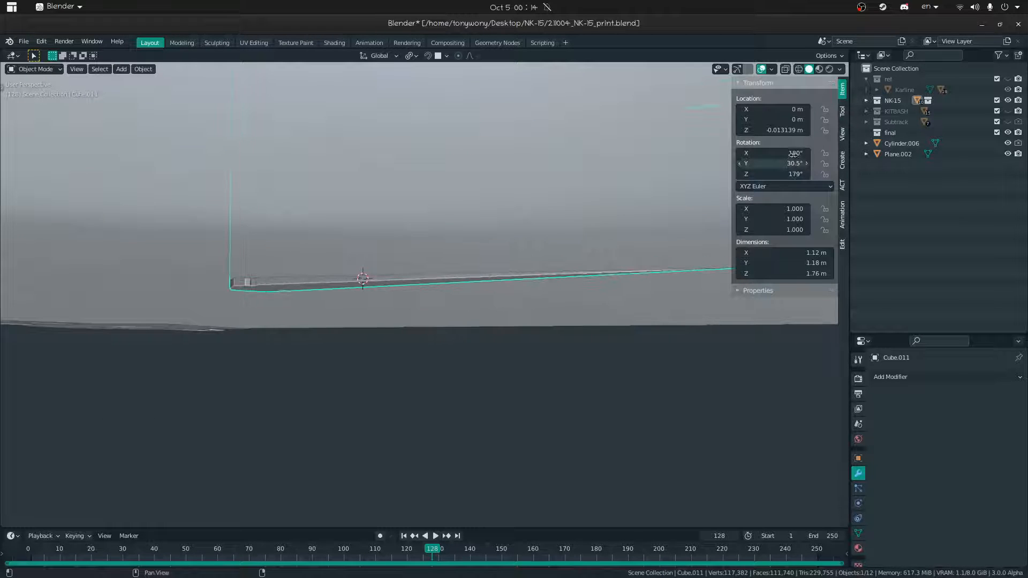
{"action": "key", "text": "g"}
{"action": "key", "text": "z"}
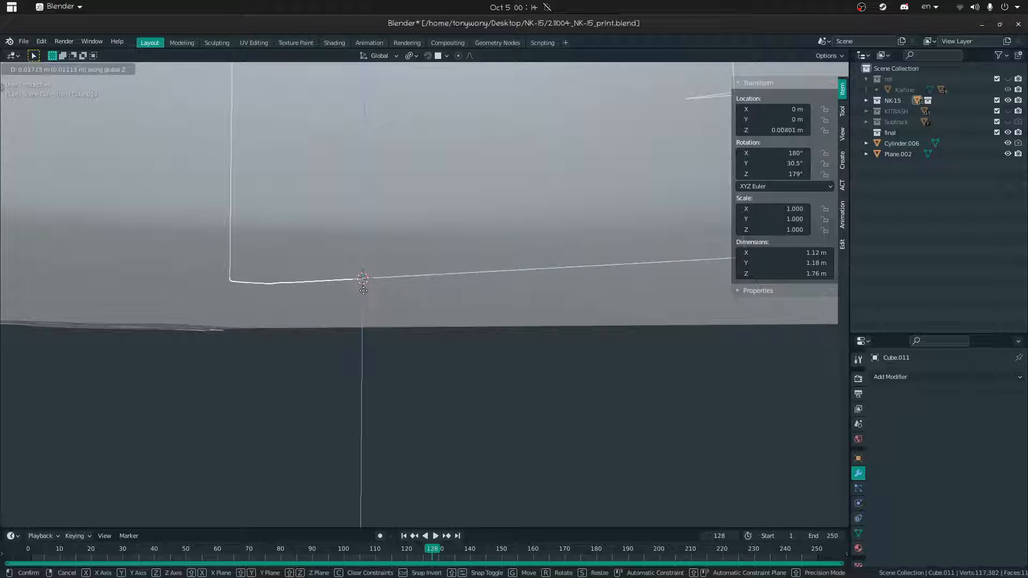
{"action": "left_click", "coordinate": [363, 293]}
{"action": "middle_click_drag", "start_coordinate": [362, 292], "coordinate": [503, 317]}
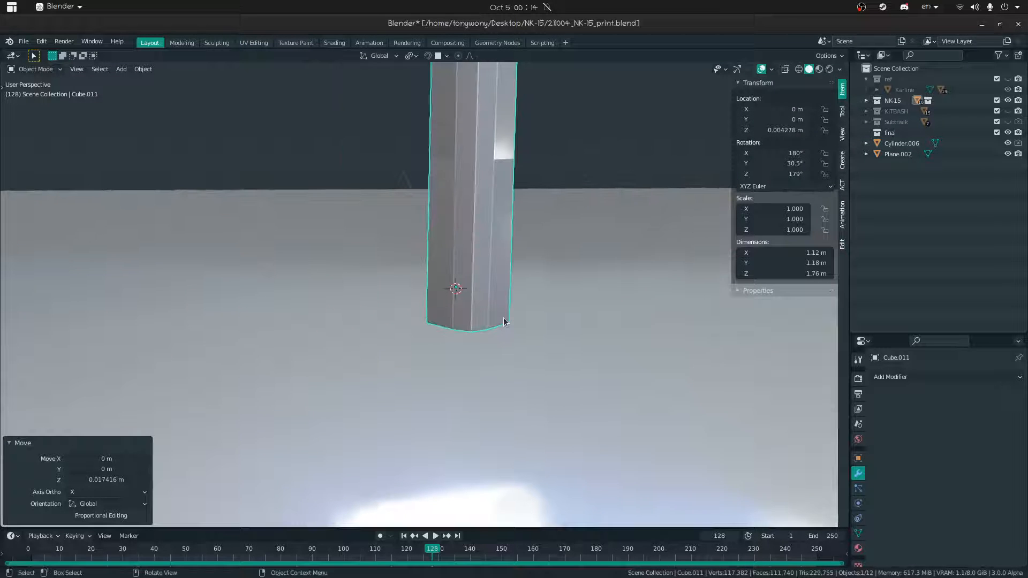
- Turn Cube.011 about -0.5° about global Y, to a Y rotation of about 31°, so it stands vertical
{"action": "key", "text": "shift+grave"}
{"action": "key", "text": "w"}
{"action": "key", "text": "a"}
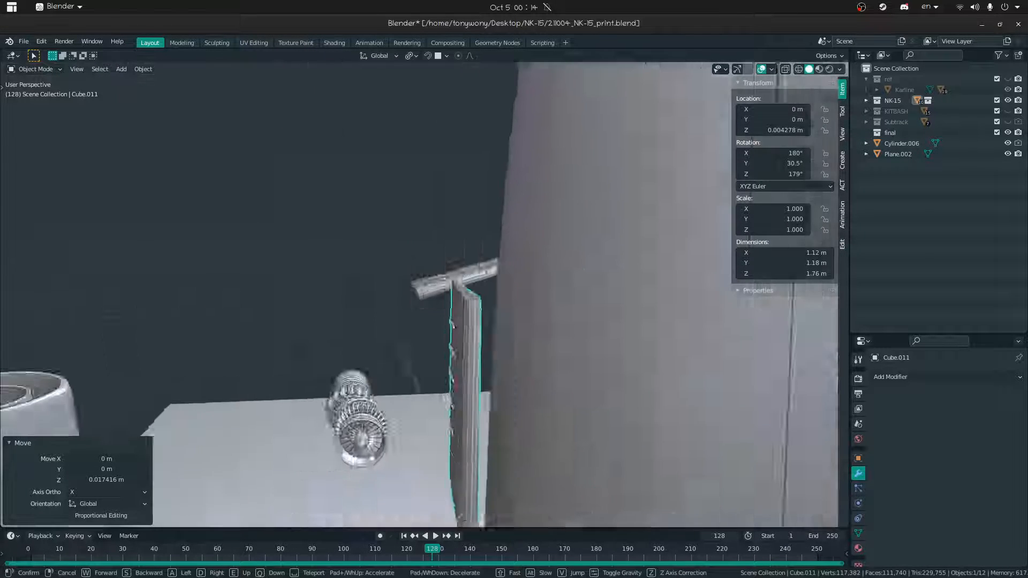
{"action": "left_click", "coordinate": [425, 295]}
{"action": "middle_click_drag", "start_coordinate": [424, 294], "coordinate": [641, 267]}
{"action": "key", "text": "r"}
{"action": "key", "text": "y"}
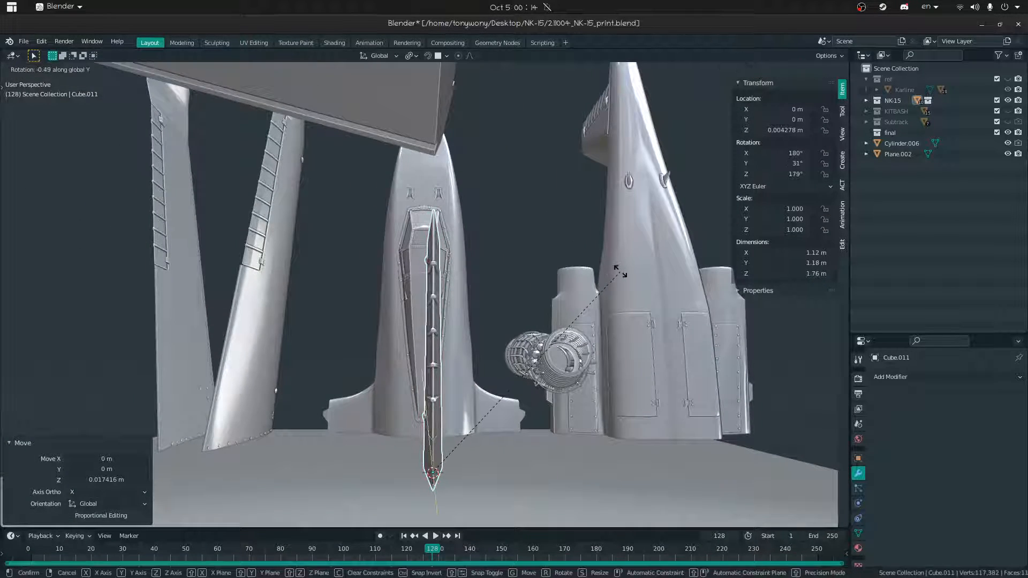
{"action": "left_click", "coordinate": [620, 273]}
{"action": "middle_click_drag", "start_coordinate": [620, 274], "coordinate": [543, 315]}
{"action": "left_click_drag", "start_coordinate": [785, 162], "coordinate": [774, 163]}
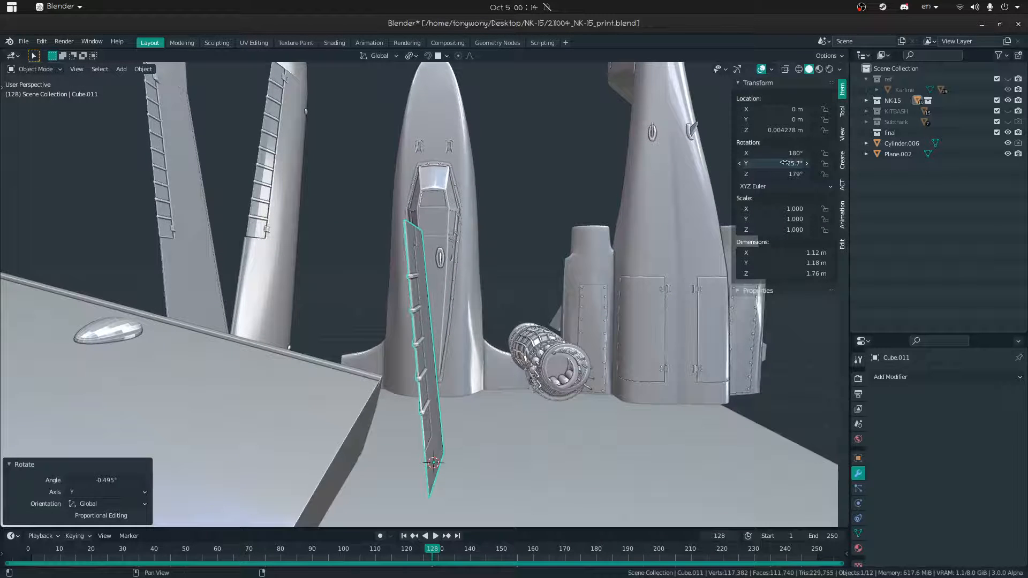
{"action": "key", "text": "ctrl+z"}
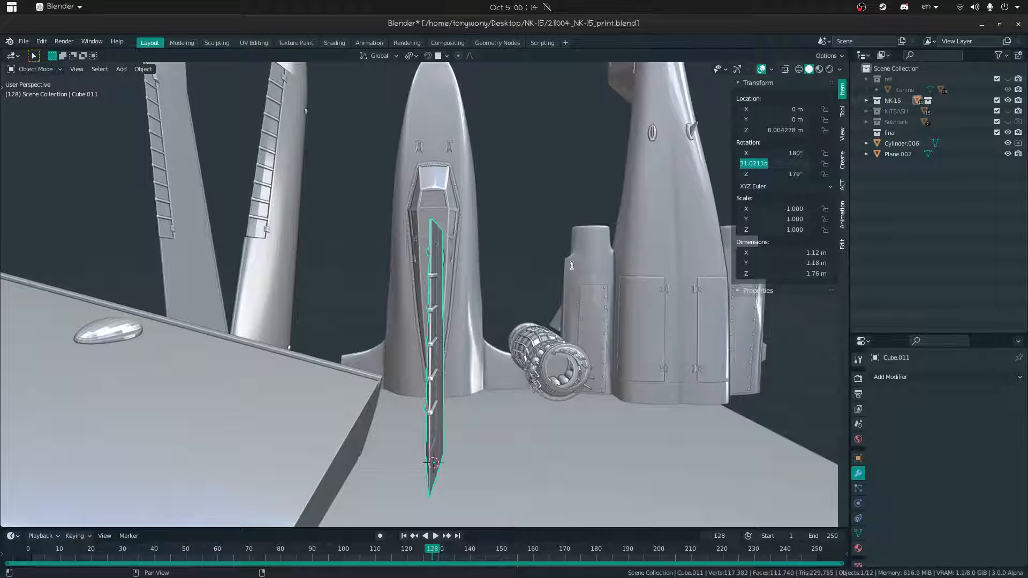
- Rotate the other tail surface, Cube.010, by -31° about global Y and set its Y rotation to 31°
{"action": "middle_click_drag", "start_coordinate": [703, 201], "coordinate": [434, 279]}
{"action": "left_click", "coordinate": [434, 279]}
{"action": "type", "text": "r"}
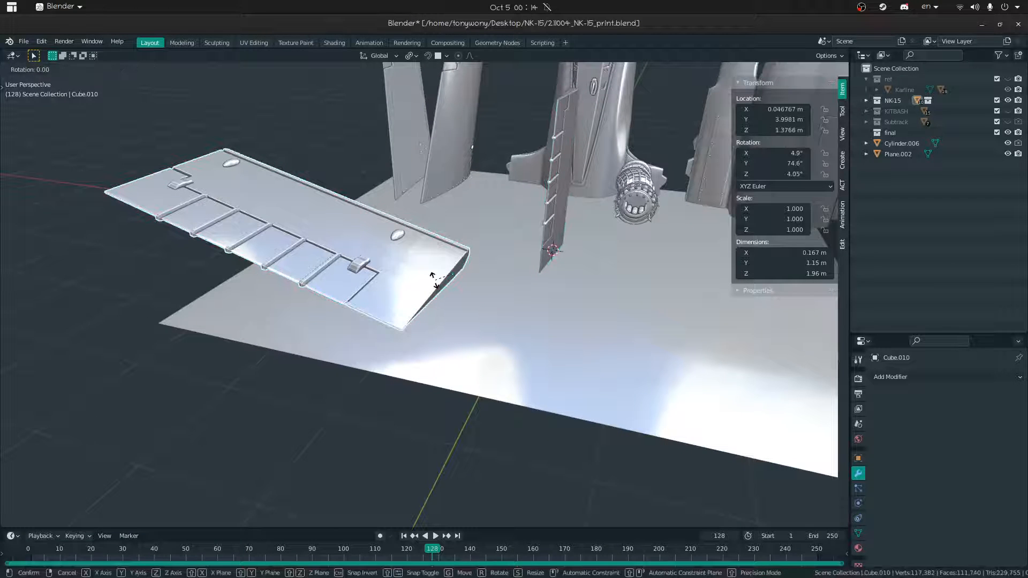
{"action": "type", "text": "31"}
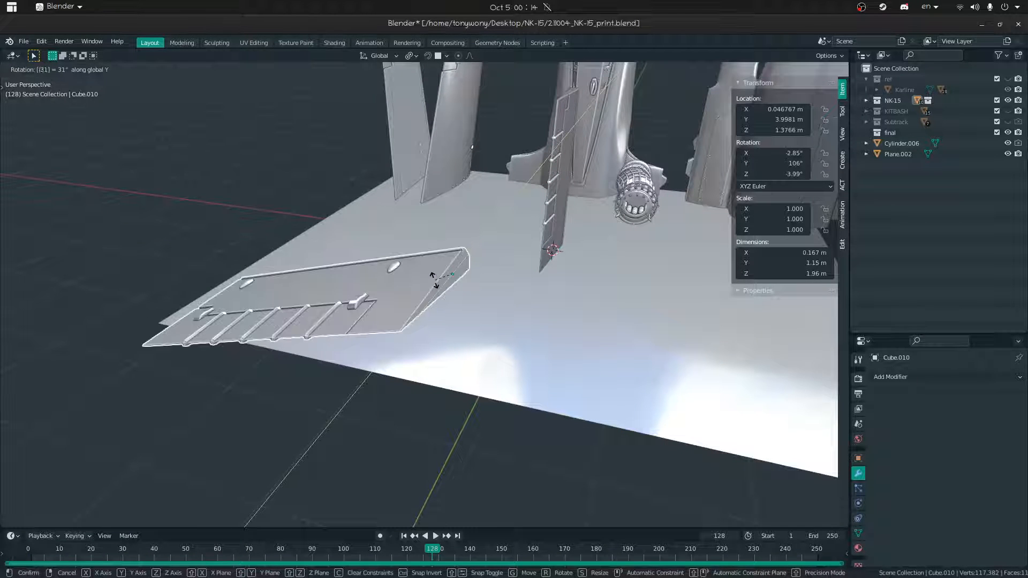
{"action": "key", "text": "minus"}
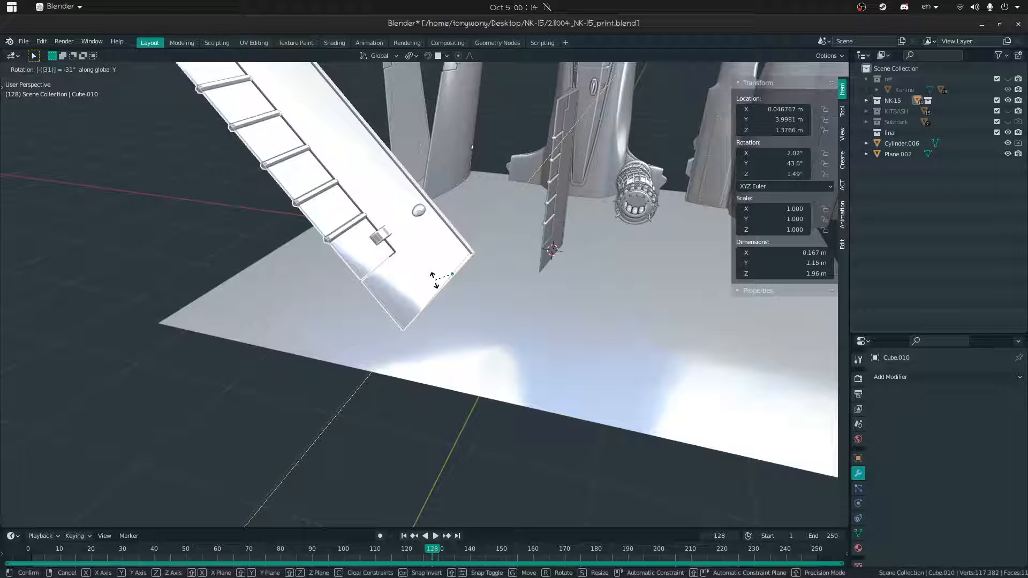
{"action": "key", "text": "Return"}
{"action": "left_click", "coordinate": [782, 163]}
{"action": "type", "text": "31"}
{"action": "key", "text": "Return"}
- Stand Cube.010 upright by rotating it about -31.5° about global Y, to a Y rotation of 0°
{"action": "middle_click_drag", "start_coordinate": [374, 313], "coordinate": [396, 281]}
{"action": "key", "text": "r"}
{"action": "key", "text": "y"}
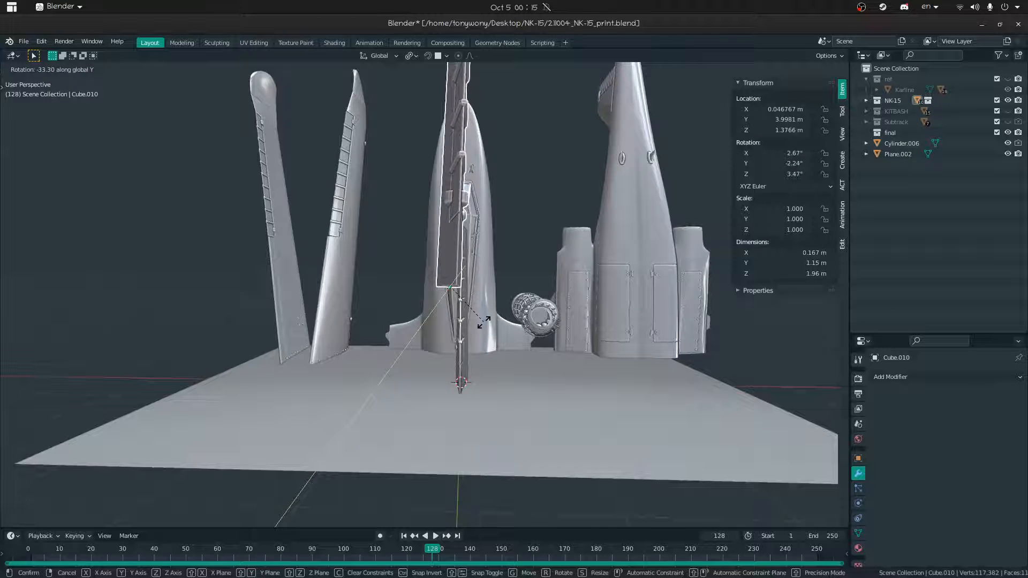
{"action": "left_click", "coordinate": [483, 321]}
{"action": "middle_click_drag", "start_coordinate": [483, 321], "coordinate": [496, 298]}
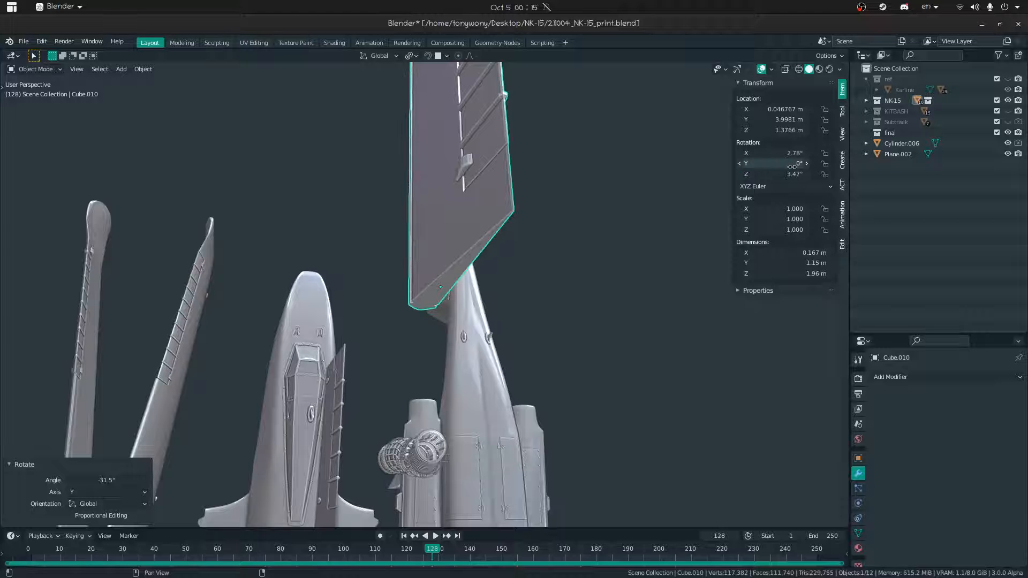
{"action": "middle_click_drag", "start_coordinate": [727, 250], "coordinate": [668, 318]}
- Move Cube.010 with snapping onto the ground plane at about X 0.43 m, Y 0.11 m, Z 0 m, and turn snapping off
{"action": "key", "text": "shift+grave"}
{"action": "key", "text": "s"}
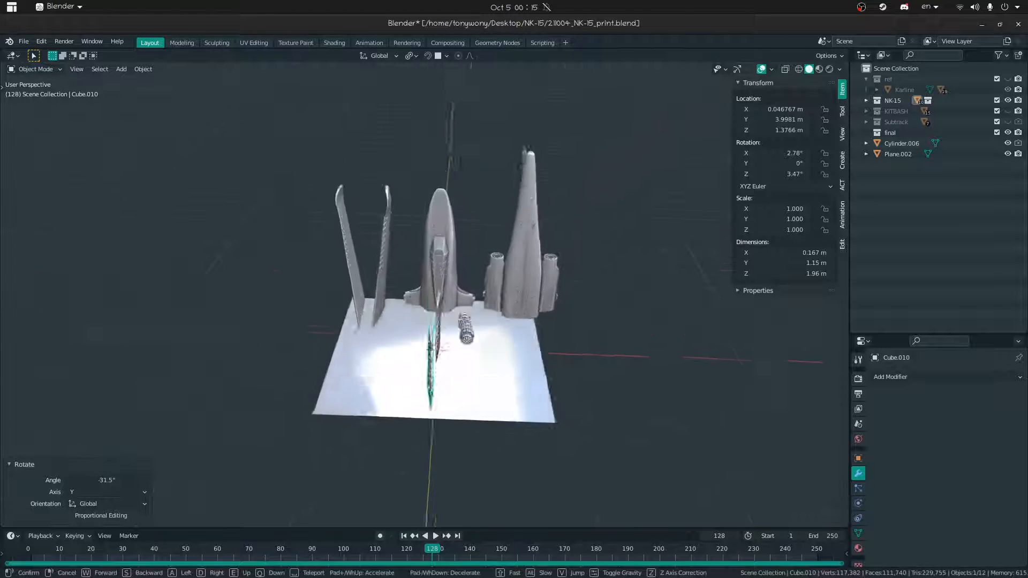
{"action": "key", "text": "w"}
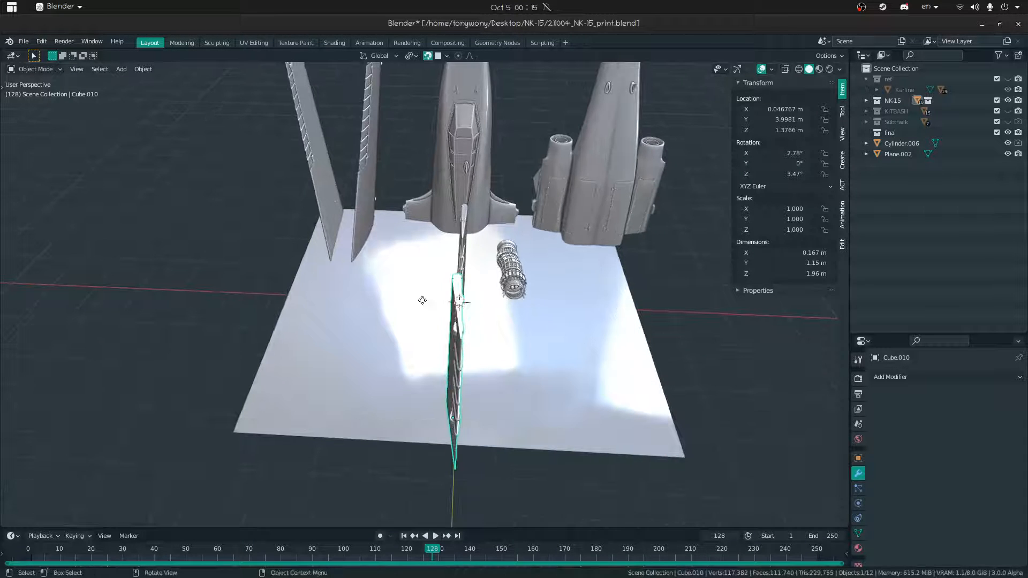
{"action": "key", "text": "g"}
{"action": "left_click", "coordinate": [405, 192]}
{"action": "key", "text": "shift+grave"}
{"action": "key", "text": "s"}
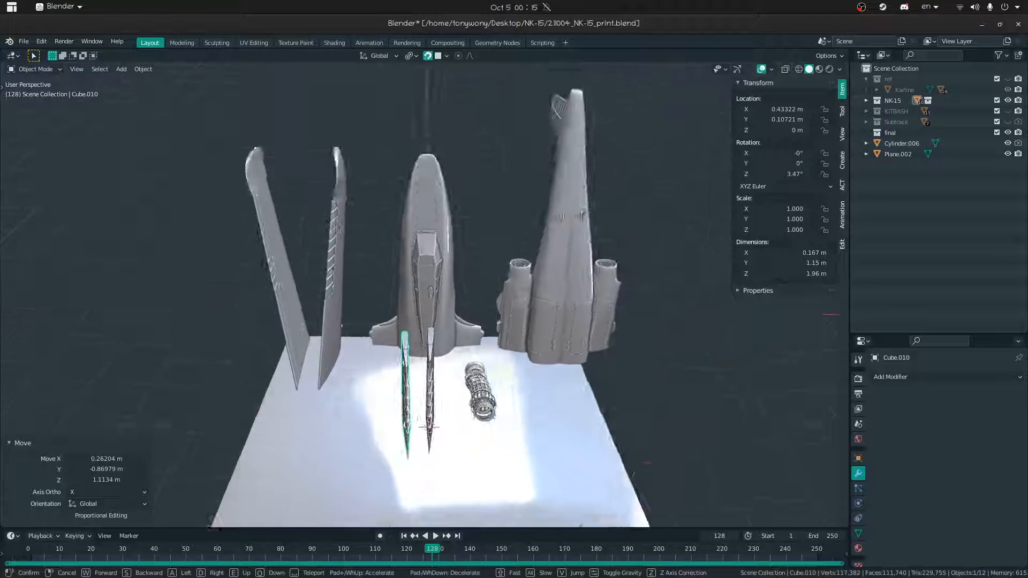
{"action": "key", "text": "w"}
{"action": "left_click", "coordinate": [424, 299]}
{"action": "key", "text": "shift+Tab"}
- Examine from plane level and below how the bases of the two tail surfaces meet the ground plane
{"action": "middle_click_drag", "start_coordinate": [456, 317], "coordinate": [458, 266]}
{"action": "key", "text": "shift+grave"}
{"action": "key", "text": "w"}
{"action": "key", "text": "s"}
{"action": "left_click", "coordinate": [425, 294]}
{"action": "key", "text": "shift+grave"}
{"action": "key", "text": "s"}
{"action": "key", "text": "w"}
{"action": "key", "text": "q"}
{"action": "key", "text": "s"}
{"action": "key", "text": "w"}
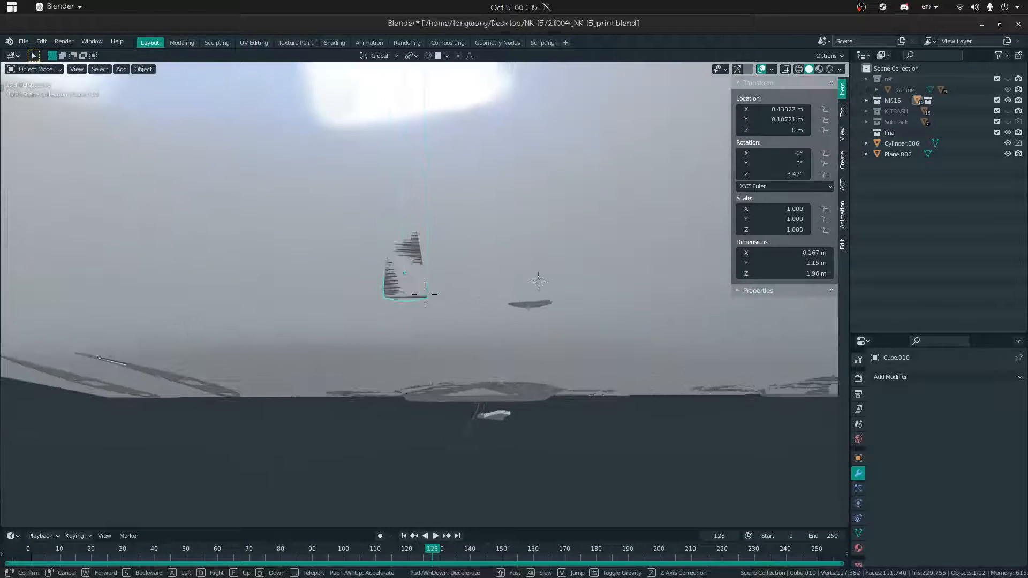
{"action": "key", "text": "e"}
{"action": "left_click", "coordinate": [424, 294]}
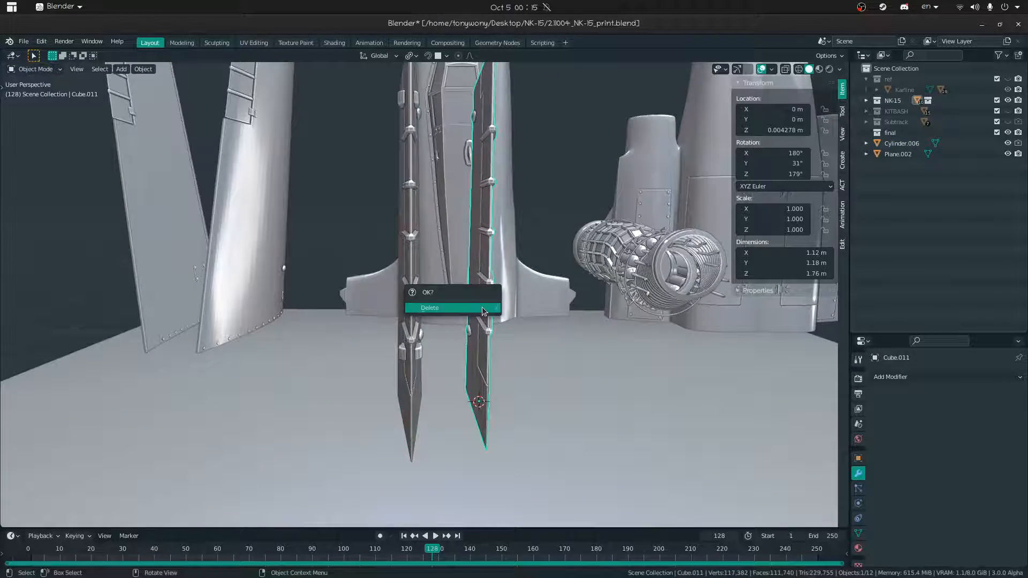
- Delete the tail surface Cube.011 and select the remaining one, Cube.010
{"action": "left_click", "coordinate": [483, 308]}
{"action": "left_click", "coordinate": [399, 284]}
{"action": "middle_click_drag", "start_coordinate": [415, 273], "coordinate": [412, 315]}
{"action": "key", "text": "shift+d"}
{"action": "right_click", "coordinate": [241, 289]}
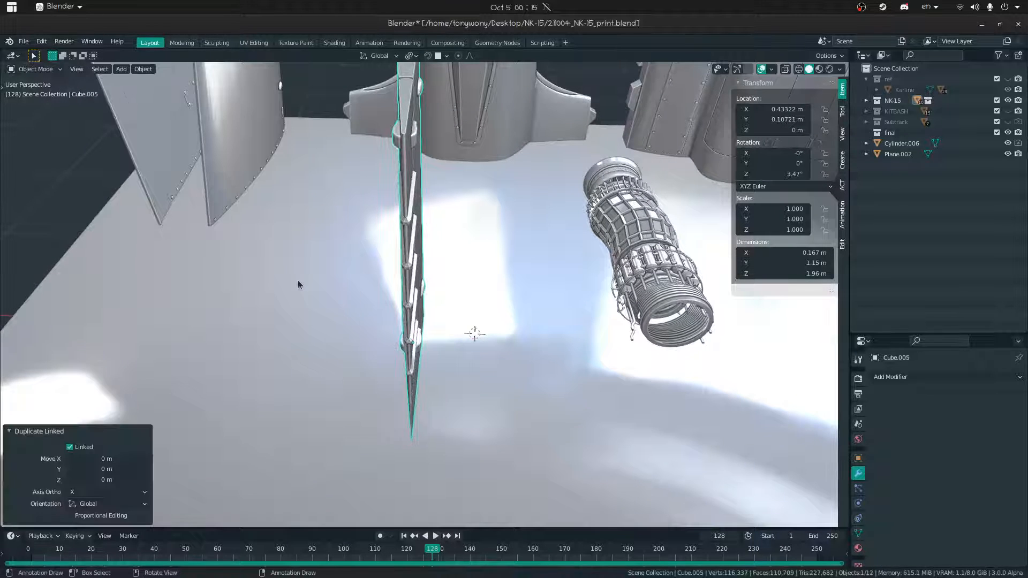
{"action": "key", "text": "Delete"}
- Snap Cube.010 to the 3D cursor at the world origin
{"action": "left_click", "coordinate": [418, 229]}
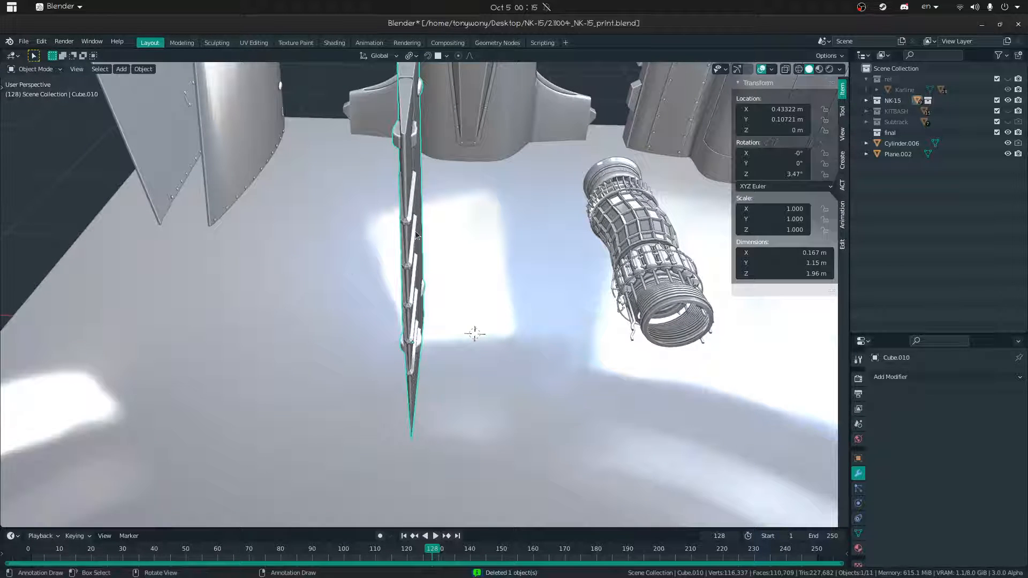
{"action": "key", "text": "shift+s"}
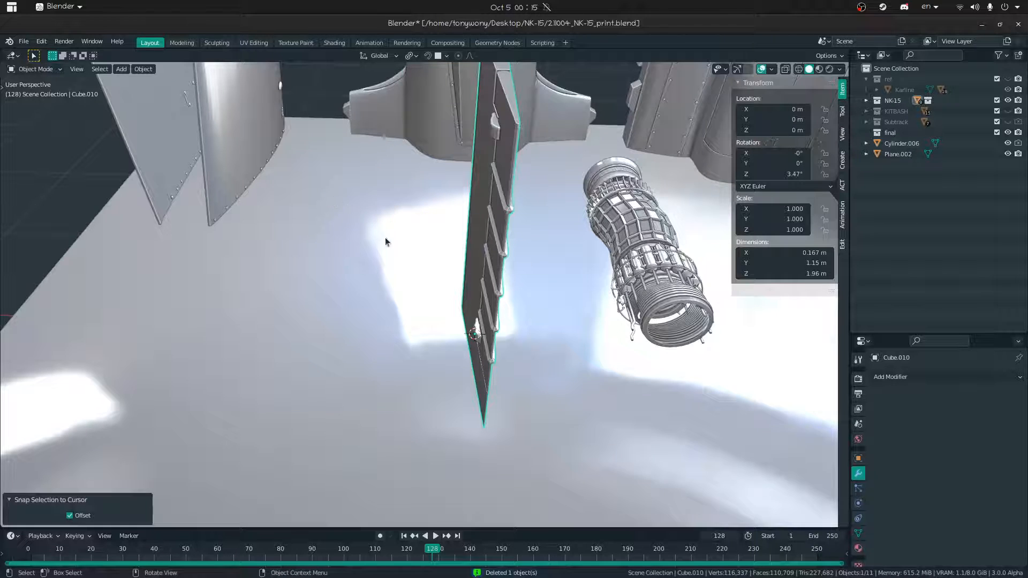
{"action": "mouse_move", "coordinate": [490, 278]}
{"action": "middle_mouse_down"}
{"action": "mouse_move", "coordinate": [478, 187]}
{"action": "mouse_move", "coordinate": [489, 281]}
{"action": "middle_mouse_up"}
- Duplicate Cube.010 and place the copy beside it, with Z locked, at about X 1.08 m, Y 0.16 m
{"action": "key", "text": "shift+d"}
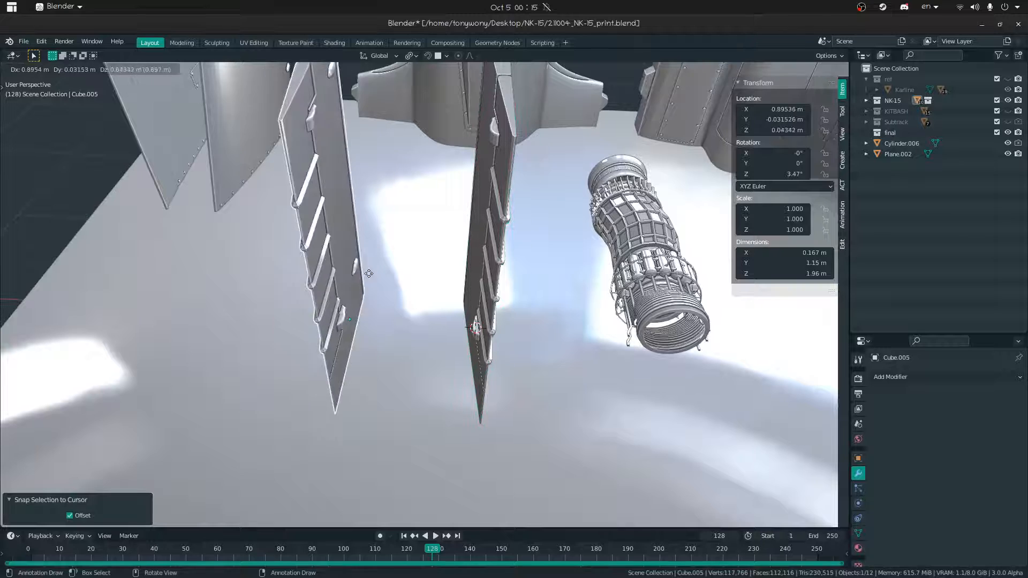
{"action": "key", "text": "shift+z"}
{"action": "left_click", "coordinate": [333, 290]}
- Rotate the duplicated tail surface -270° about global Y so it lies flat
{"action": "middle_click_drag", "start_coordinate": [315, 296], "coordinate": [307, 329]}
{"action": "key", "text": "r"}
{"action": "key", "text": "y"}
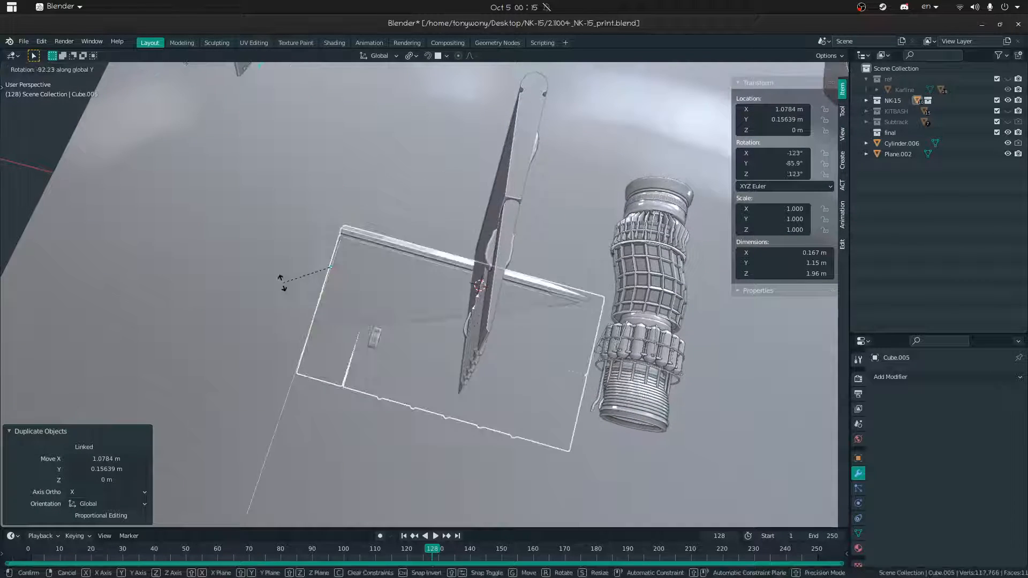
{"action": "left_click", "coordinate": [416, 240]}
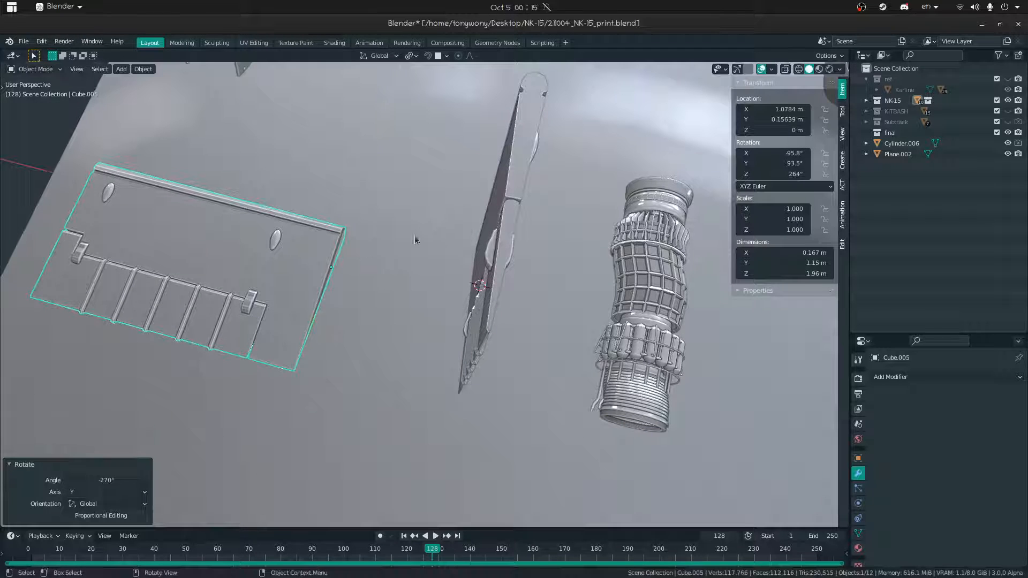
- Mirror the duplicated tail surface with a scale of -1 along global X and apply its scale
{"action": "key", "text": "s"}
{"action": "key", "text": "x"}
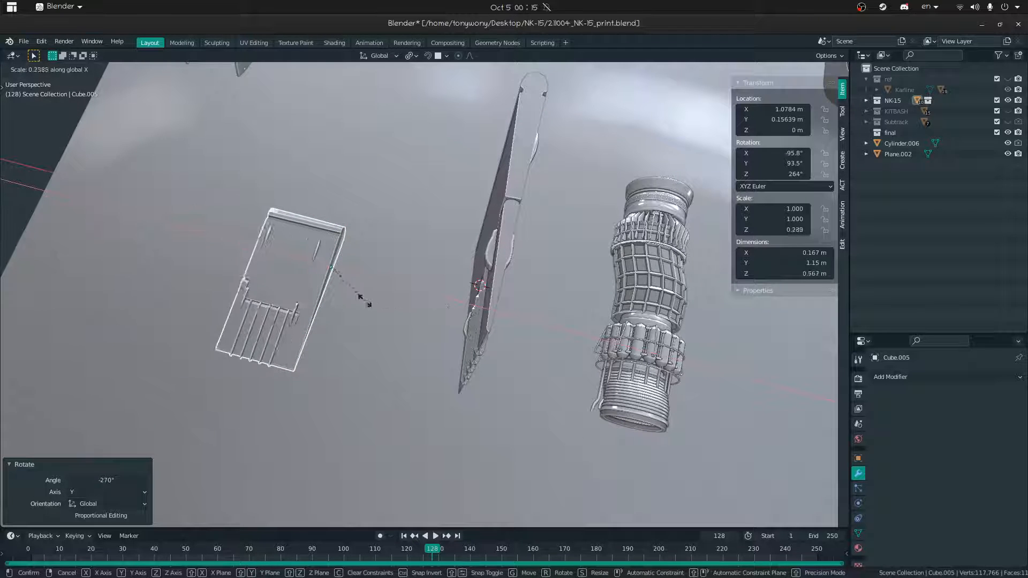
{"action": "type", "text": "-1"}
{"action": "key", "text": "Return"}
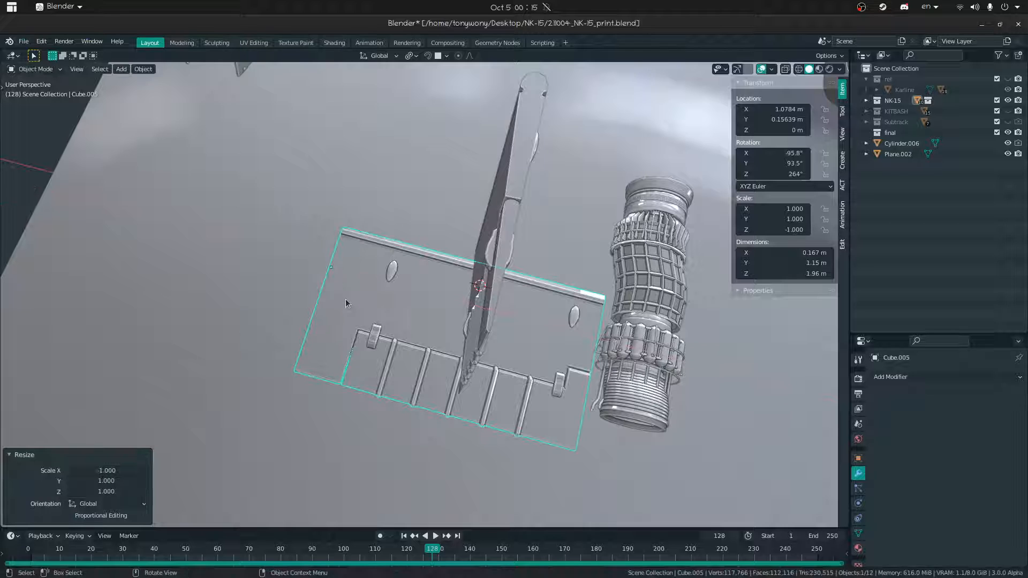
{"action": "key", "text": "ctrl+a"}
{"action": "left_click", "coordinate": [330, 310]}
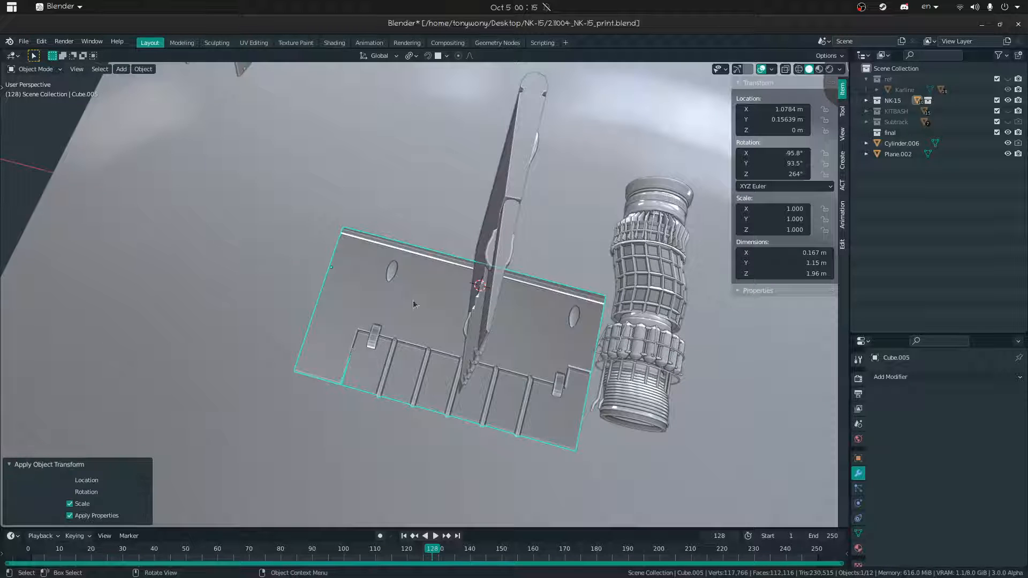
- Flip the normals of the mirrored copy's whole mesh in Edit Mode and return to Object Mode
{"action": "middle_click_drag", "start_coordinate": [462, 332], "coordinate": [440, 299]}
{"action": "key", "text": "Tab"}
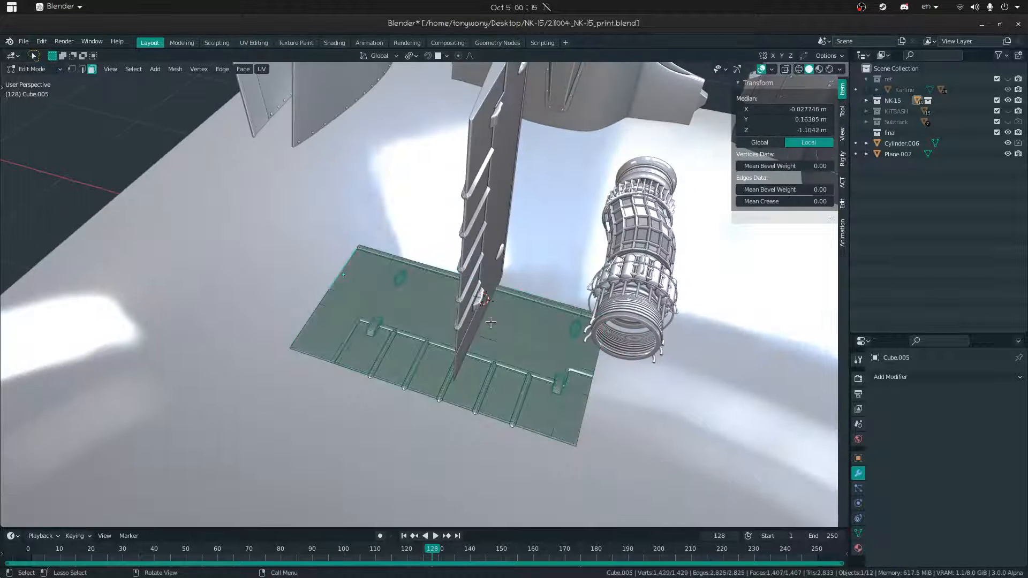
{"action": "key", "text": "alt+n"}
{"action": "left_click", "coordinate": [490, 322]}
{"action": "key", "text": "Tab"}
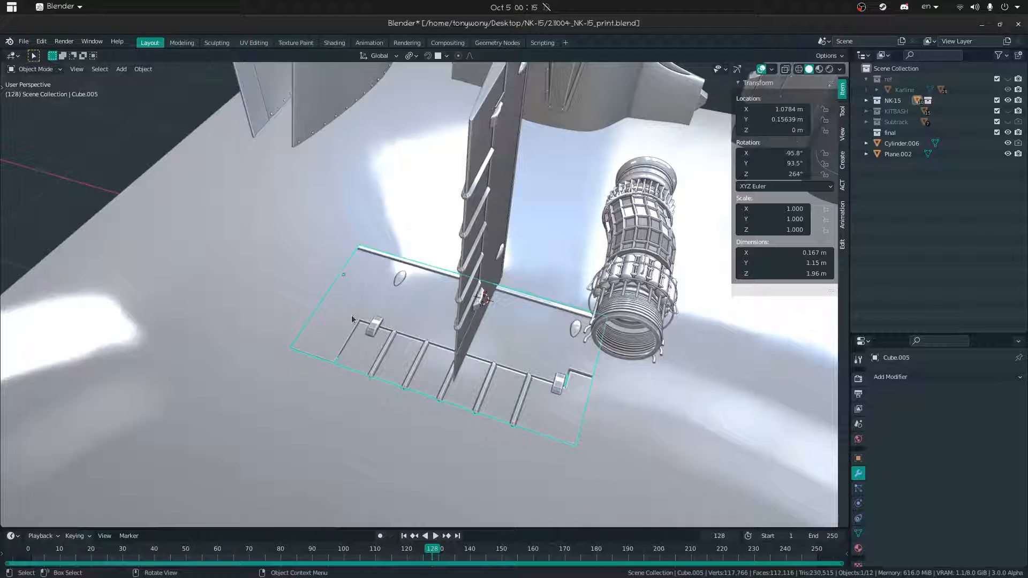
- Clear the mirrored tail surface's rotation and rotate it 180° about global X
{"action": "key", "text": "alt+r"}
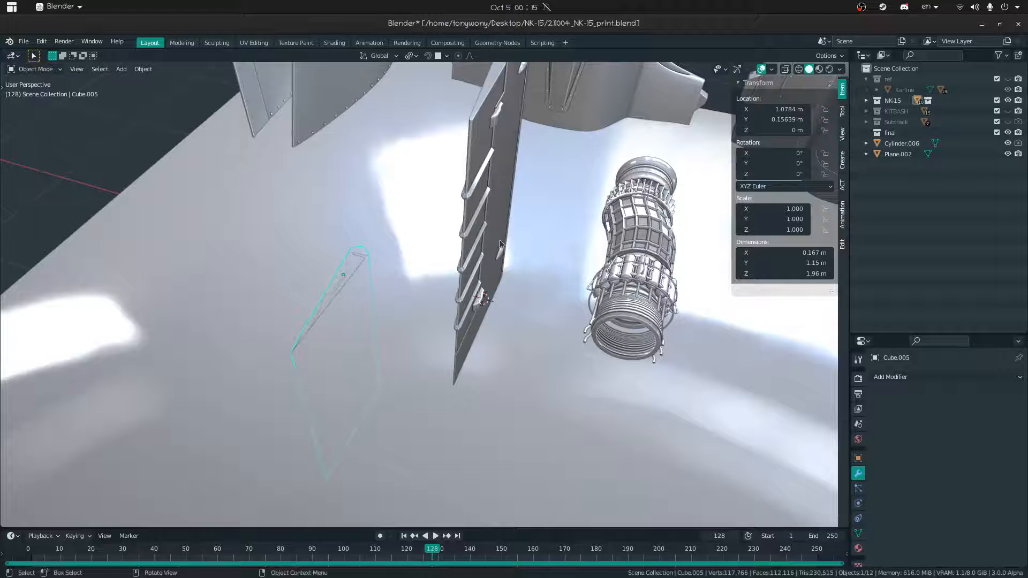
{"action": "key", "text": "r"}
{"action": "key", "text": "x"}
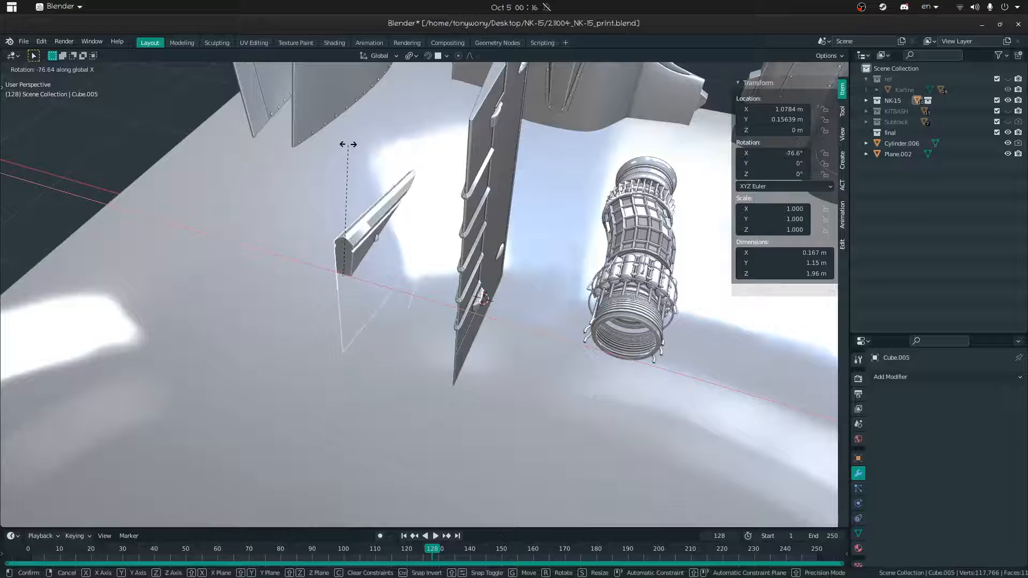
{"action": "type", "text": "180"}
{"action": "key", "text": "Return"}
- Examine the arrangement of the upright parts on the ground plane from the front and from above
{"action": "key", "text": "shift+grave"}
{"action": "key", "text": "s"}
{"action": "left_click", "coordinate": [424, 295]}
{"action": "middle_click_drag", "start_coordinate": [424, 294], "coordinate": [461, 287]}
{"action": "left_click", "coordinate": [547, 313]}
{"action": "middle_click_drag", "start_coordinate": [547, 313], "coordinate": [538, 281]}
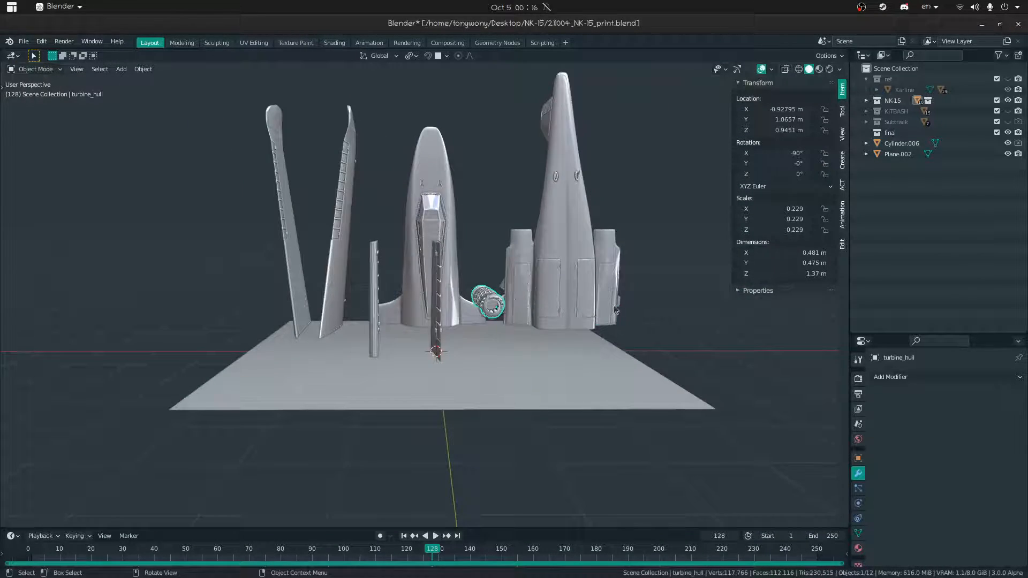
{"action": "middle_click_drag", "start_coordinate": [673, 385], "coordinate": [533, 325]}
{"action": "middle_click_drag", "start_coordinate": [570, 286], "coordinate": [534, 314]}
- Move Cylinder.006 from beside the engine section onto the ground plane, about 0.57 m in X and 2.22 m in Y
{"action": "left_click", "coordinate": [512, 352]}
{"action": "left_click", "coordinate": [573, 314]}
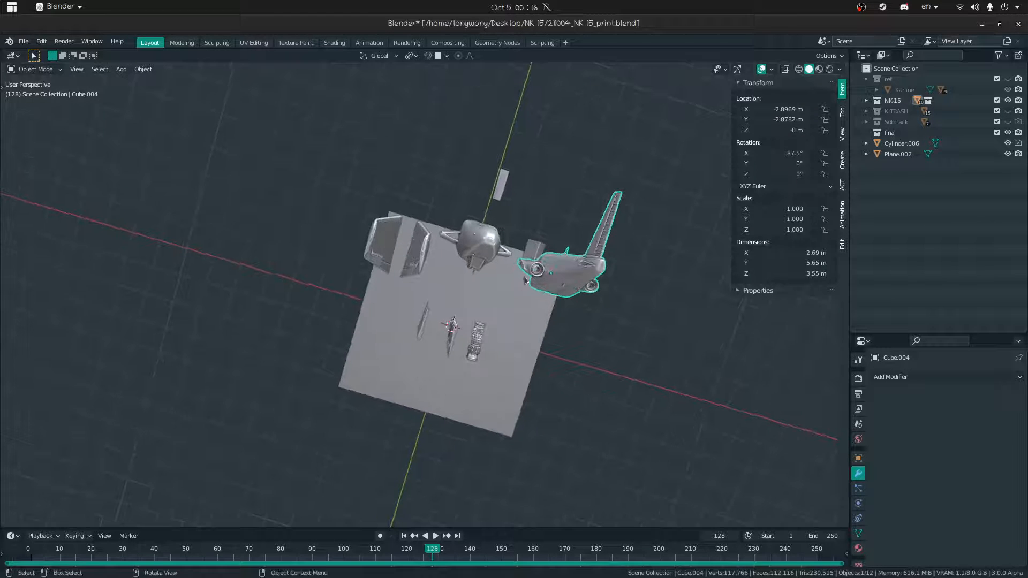
{"action": "left_click", "coordinate": [536, 254]}
{"action": "middle_click_drag", "start_coordinate": [531, 262], "coordinate": [501, 200]}
{"action": "key", "text": "g"}
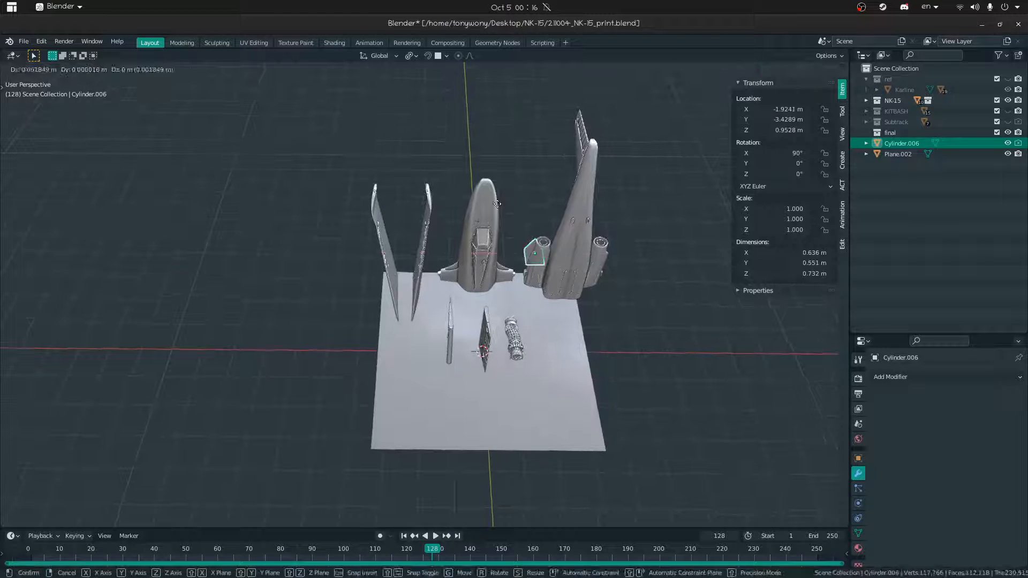
{"action": "left_click", "coordinate": [466, 266]}
- Add a cube on the ground plane between the nearer wing and the nose section and open it in Edit Mode
{"action": "scroll", "coordinate": [466, 267], "scroll_direction": "up", "scroll_amount": 6}
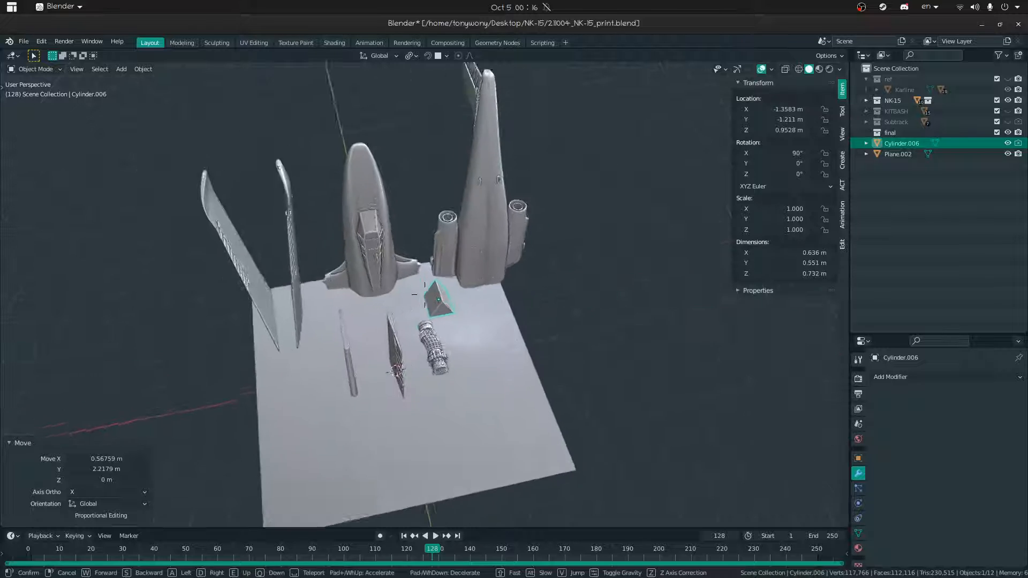
{"action": "left_click", "coordinate": [338, 291]}
{"action": "left_click", "coordinate": [334, 287]}
{"action": "middle_click_drag", "start_coordinate": [383, 297], "coordinate": [341, 250]}
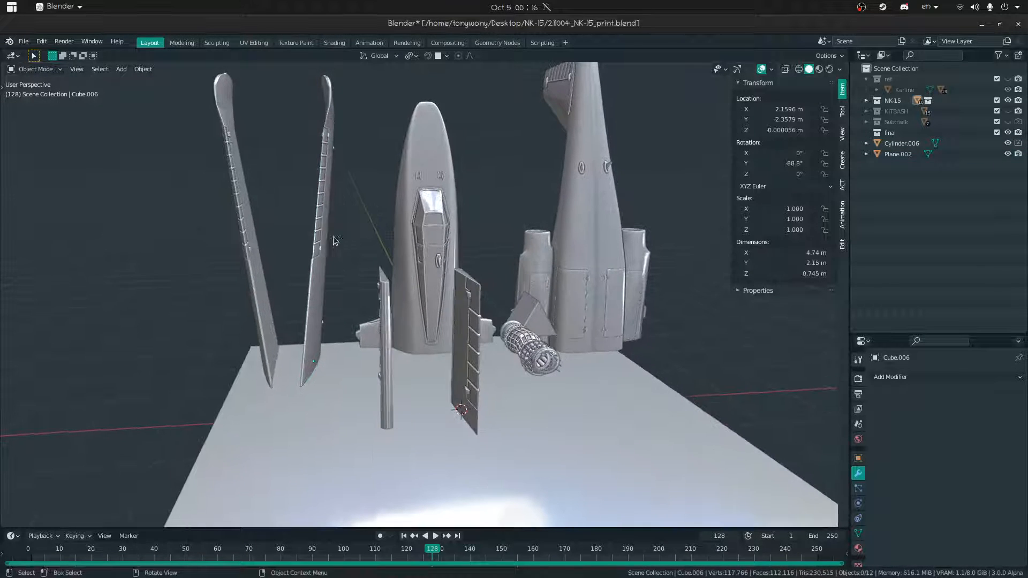
{"action": "middle_click_drag", "start_coordinate": [378, 289], "coordinate": [294, 300]}
{"action": "middle_click_drag", "start_coordinate": [420, 322], "coordinate": [407, 349]}
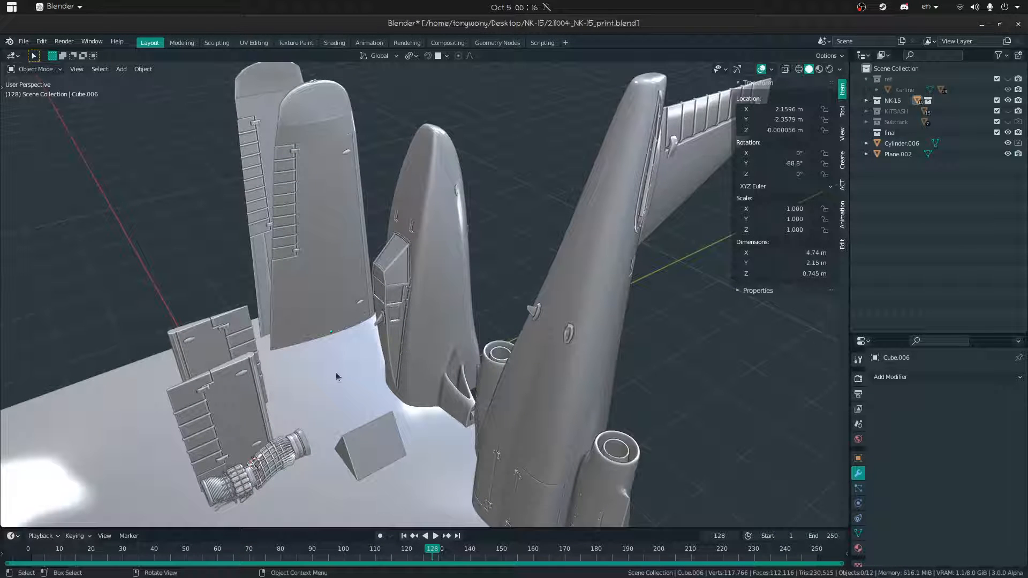
{"action": "key", "text": "shift+a"}
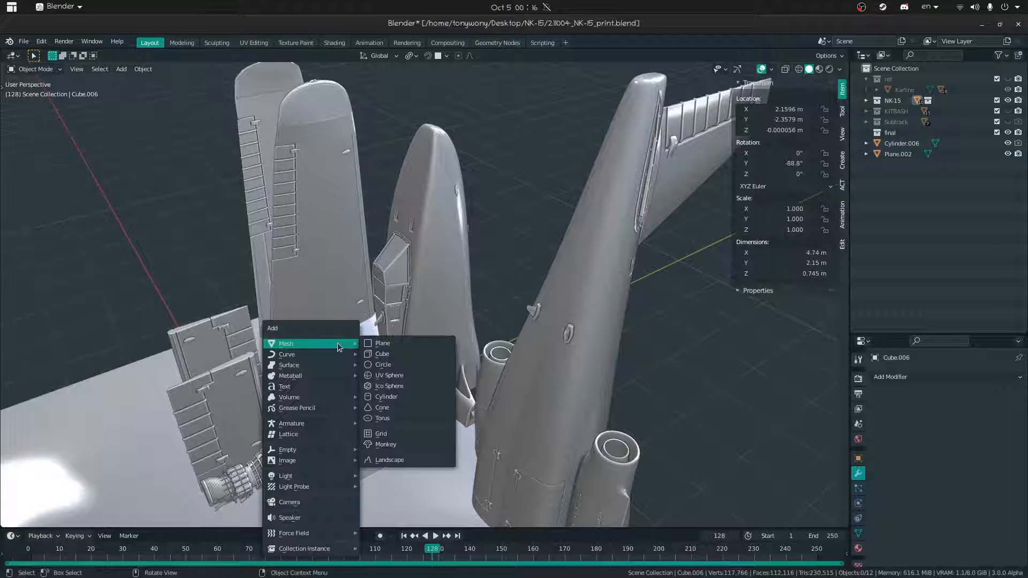
{"action": "left_click", "coordinate": [381, 354]}
{"action": "key", "text": "ctrl+Tab"}
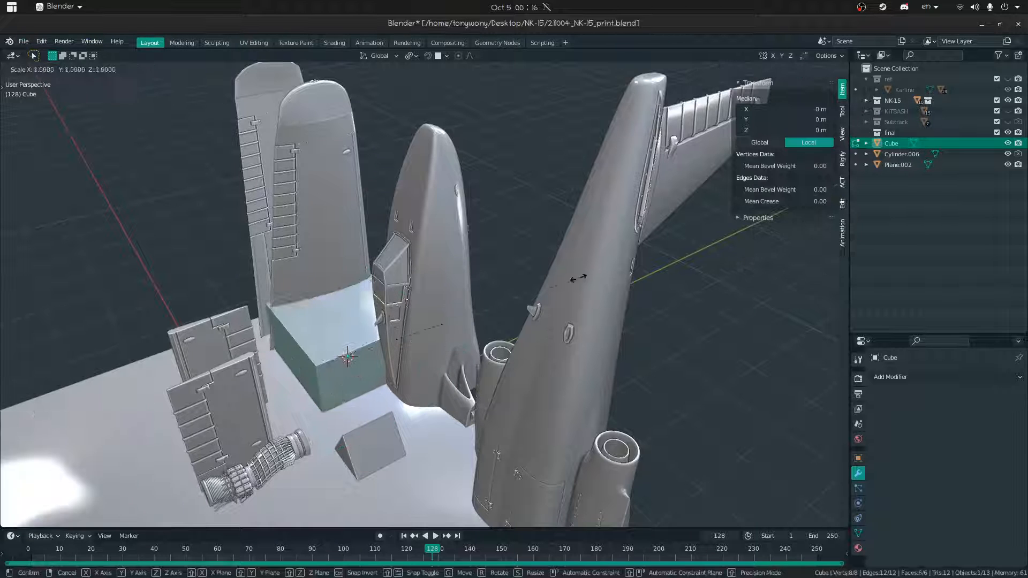
- Raise the cube's mesh 1 m along Z and scale it to about 0.228 in X and Y only
{"action": "key", "text": "s"}
{"action": "right_click", "coordinate": [380, 306]}
{"action": "key", "text": "g"}
{"action": "key", "text": "z"}
{"action": "key", "text": "1"}
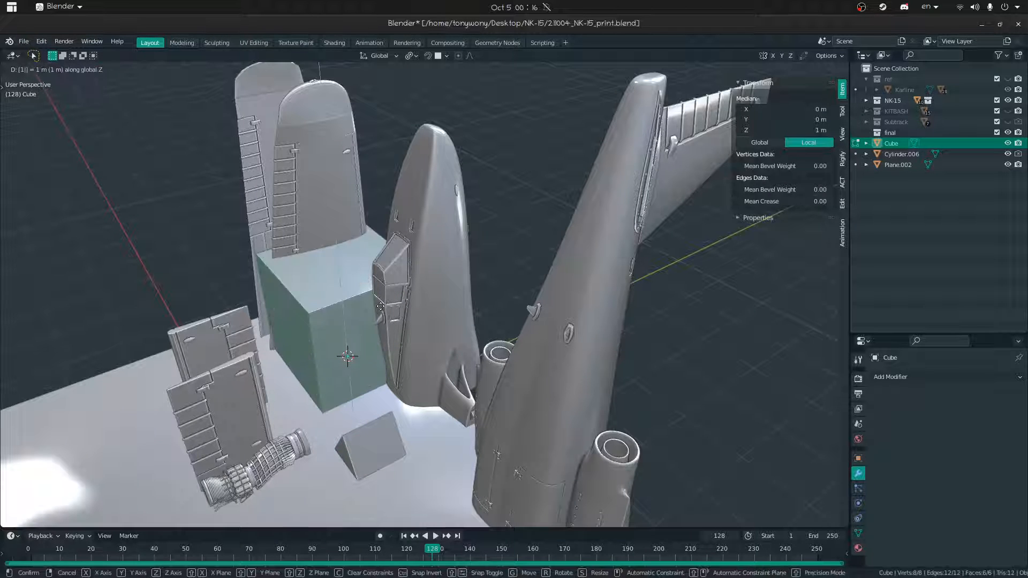
{"action": "key", "text": "Return"}
{"action": "key", "text": "s"}
{"action": "key", "text": "shift+z"}
{"action": "left_click", "coordinate": [392, 306]}
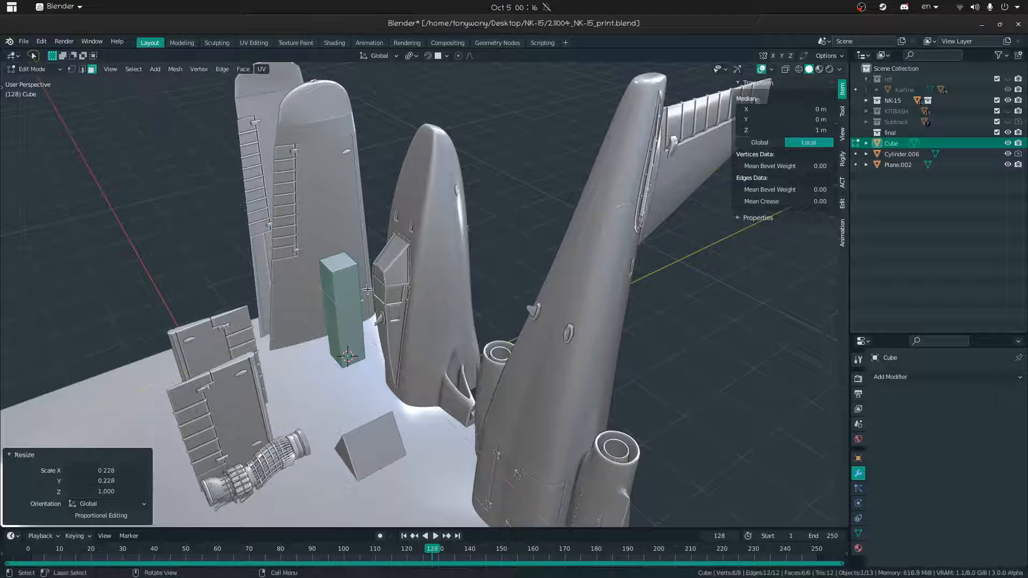
- Lower the column's top face about 1.73 m along Z to leave a short base block
{"action": "left_click", "coordinate": [346, 260]}
{"action": "middle_click_drag", "start_coordinate": [345, 263], "coordinate": [363, 258]}
{"action": "key", "text": "g"}
{"action": "key", "text": "z"}
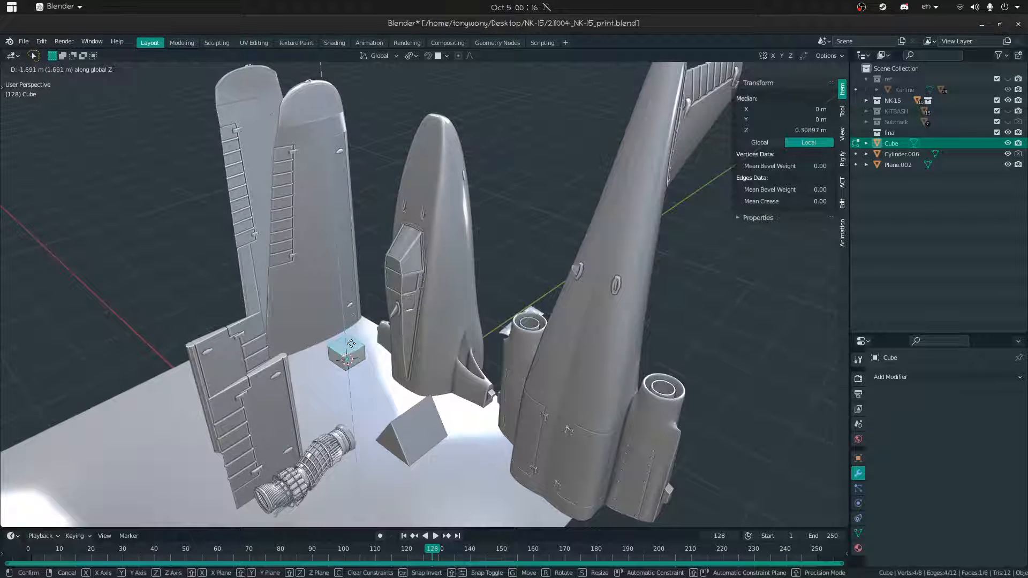
{"action": "left_click", "coordinate": [351, 344]}
- Extrude the base block's top face up to about Z 2.78 m and scale it to 0.282 for a taper
{"action": "key", "text": "e"}
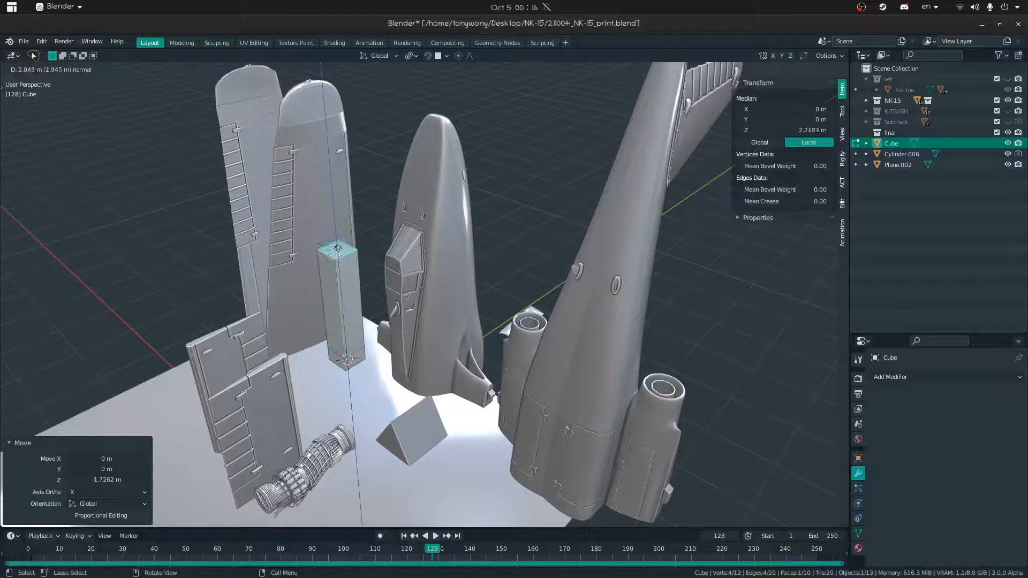
{"action": "left_click", "coordinate": [336, 214]}
{"action": "key", "text": "s"}
{"action": "left_click", "coordinate": [353, 199]}
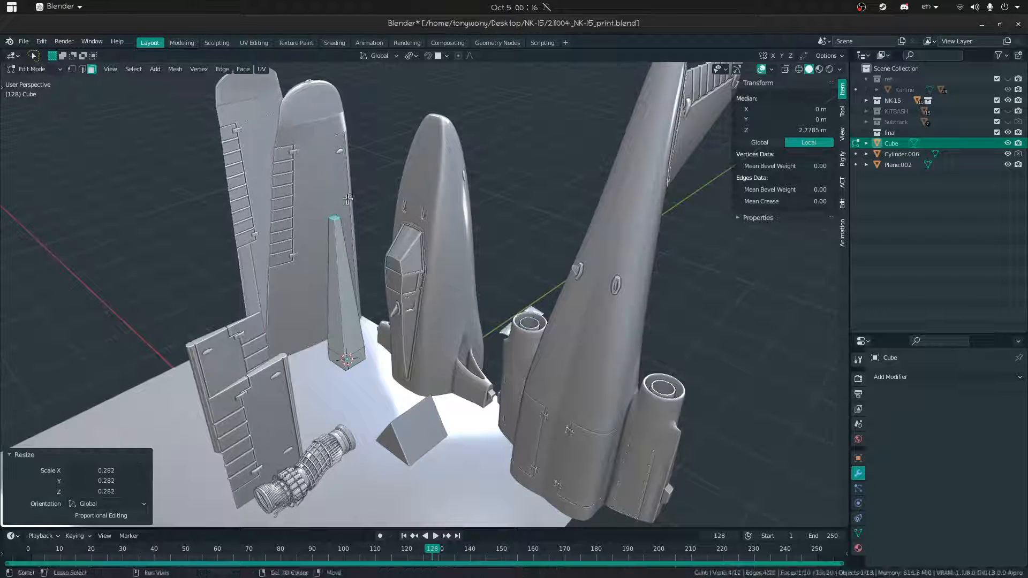
- Raise the tapered support's top face to about Z 3.30 m and shift it about 0.32 m along X towards the wing
{"action": "key", "text": "shift+grave"}
{"action": "key", "text": "w"}
{"action": "key", "text": "a"}
{"action": "left_click", "coordinate": [424, 294]}
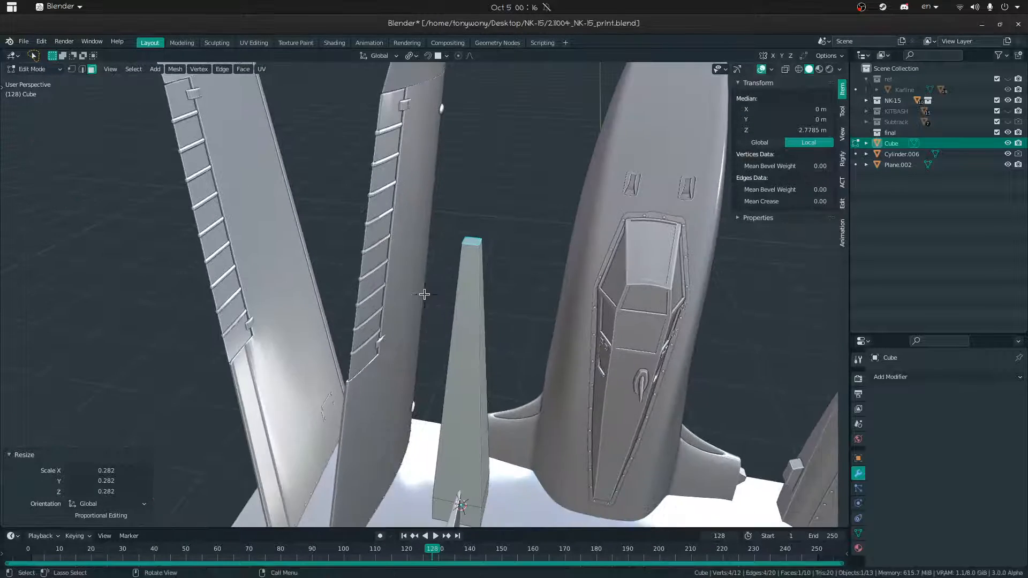
{"action": "key", "text": "g"}
{"action": "key", "text": "z"}
{"action": "left_click", "coordinate": [485, 264]}
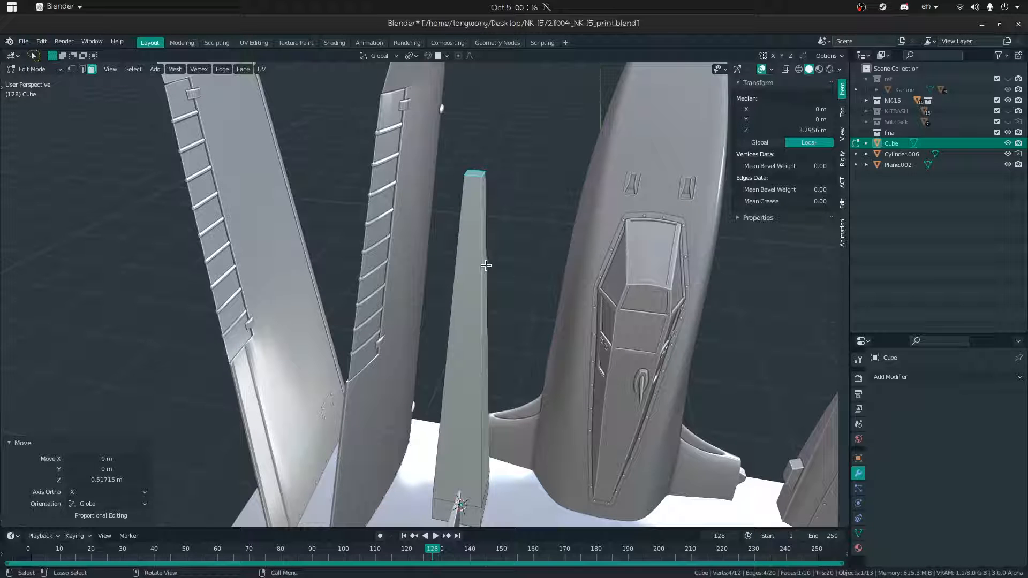
{"action": "key", "text": "g"}
{"action": "key", "text": "x"}
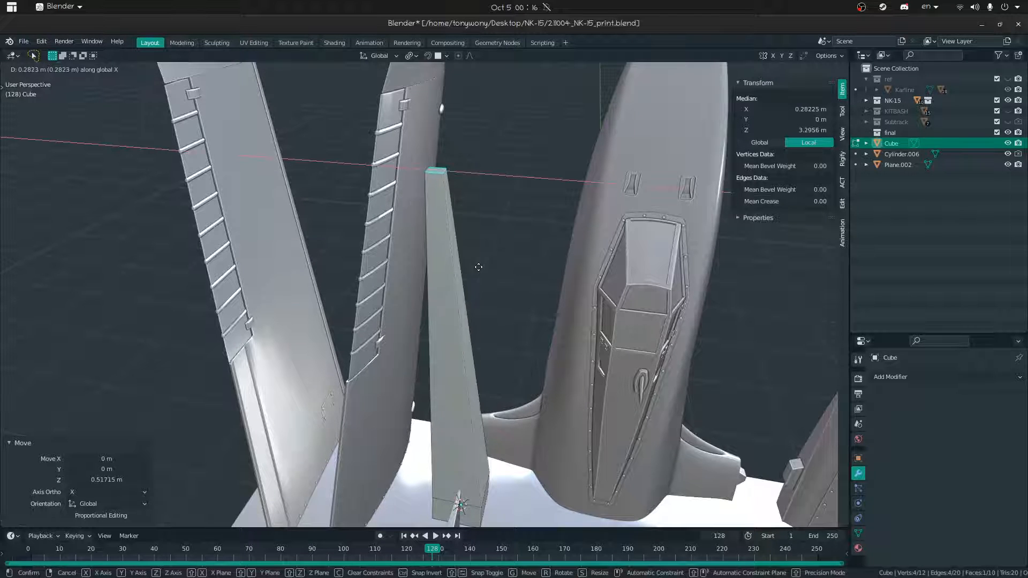
{"action": "left_click", "coordinate": [472, 265]}
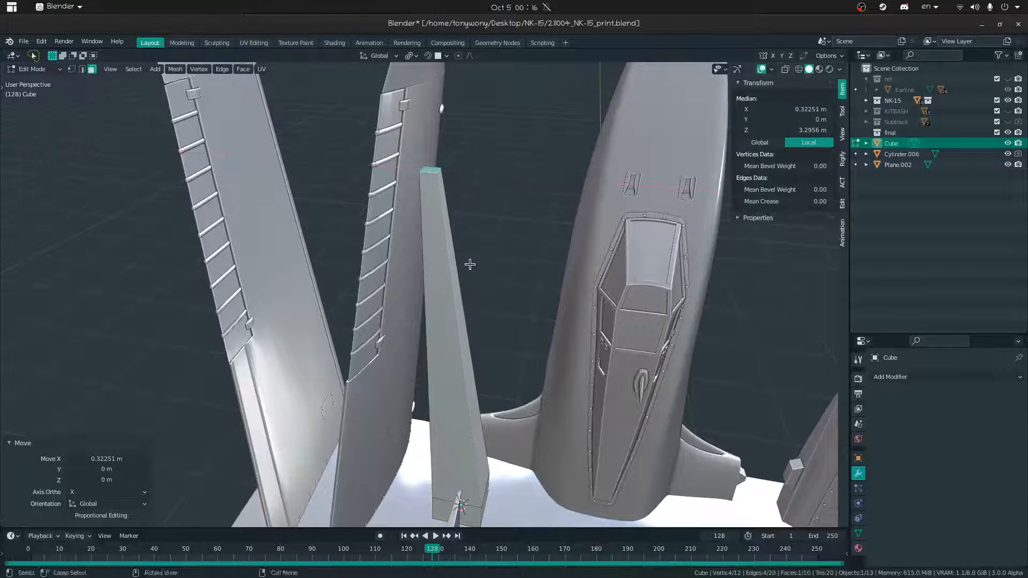
- Raise the support's top face about 0.48 m more and shift it back about 0.12 m along X
{"action": "middle_click_drag", "start_coordinate": [470, 264], "coordinate": [444, 251]}
{"action": "scroll", "coordinate": [481, 246], "scroll_direction": "down", "scroll_amount": 5}
{"action": "key", "text": "g"}
{"action": "key", "text": "z"}
{"action": "left_click", "coordinate": [444, 247]}
{"action": "scroll", "coordinate": [445, 247], "scroll_direction": "up", "scroll_amount": 6}
{"action": "key", "text": "g"}
{"action": "key", "text": "y"}
{"action": "key", "text": "x"}
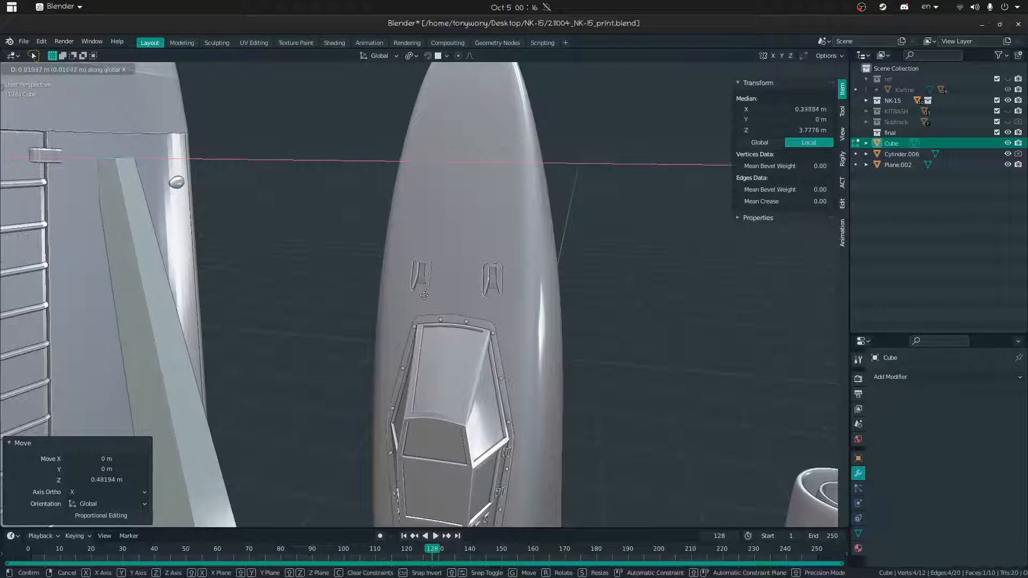
{"action": "left_click", "coordinate": [451, 292]}
- Add a second cube to the support mesh and scale it to about 0.178
{"action": "key", "text": "shift+grave"}
{"action": "key", "text": "s"}
{"action": "key", "text": "w"}
{"action": "left_click", "coordinate": [424, 295]}
{"action": "key", "text": "shift+a"}
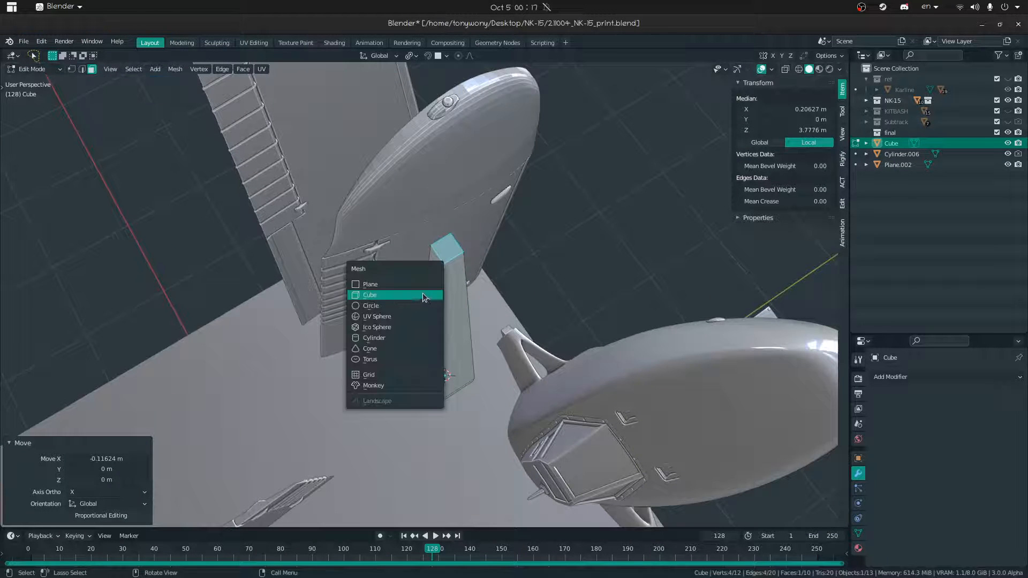
{"action": "left_click", "coordinate": [423, 295]}
{"action": "key", "text": "s"}
{"action": "left_click", "coordinate": [471, 352]}
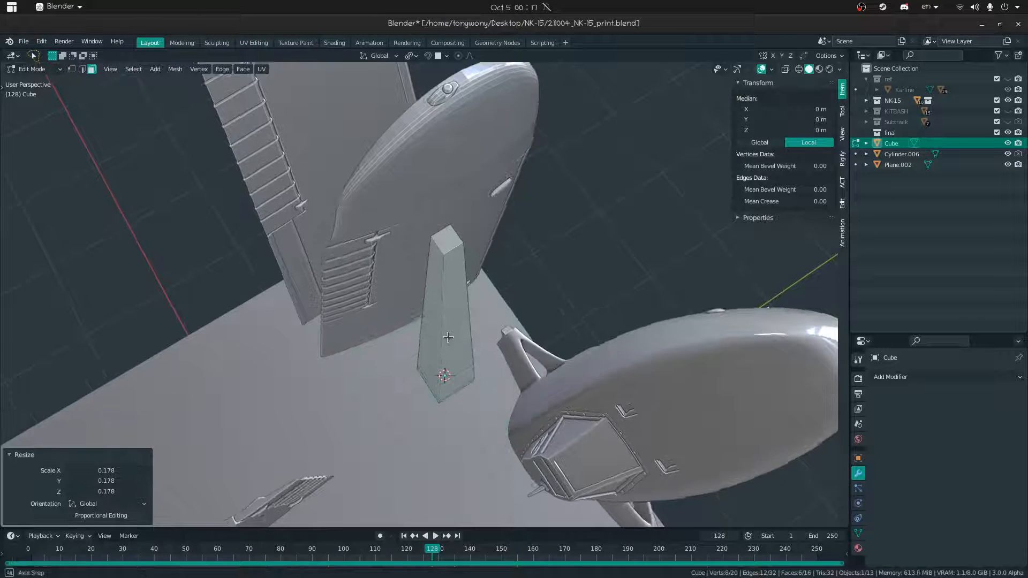
- Raise the new cube about 3.47 m along Z to the upper part of the support
{"action": "key", "text": "g"}
{"action": "key", "text": "z"}
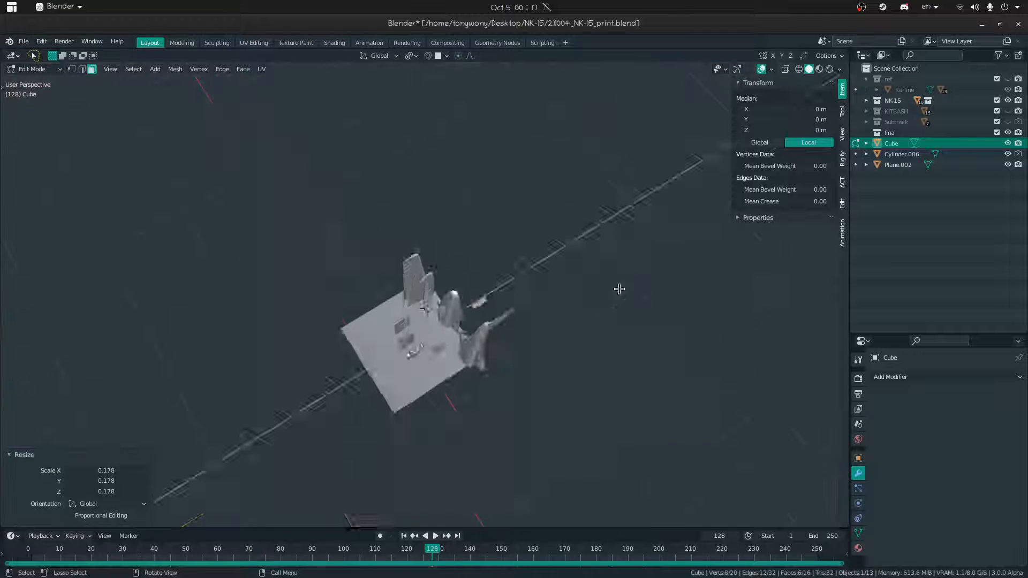
{"action": "left_click", "coordinate": [564, 225]}
{"action": "scroll", "coordinate": [608, 242], "scroll_direction": "up", "scroll_amount": 8}
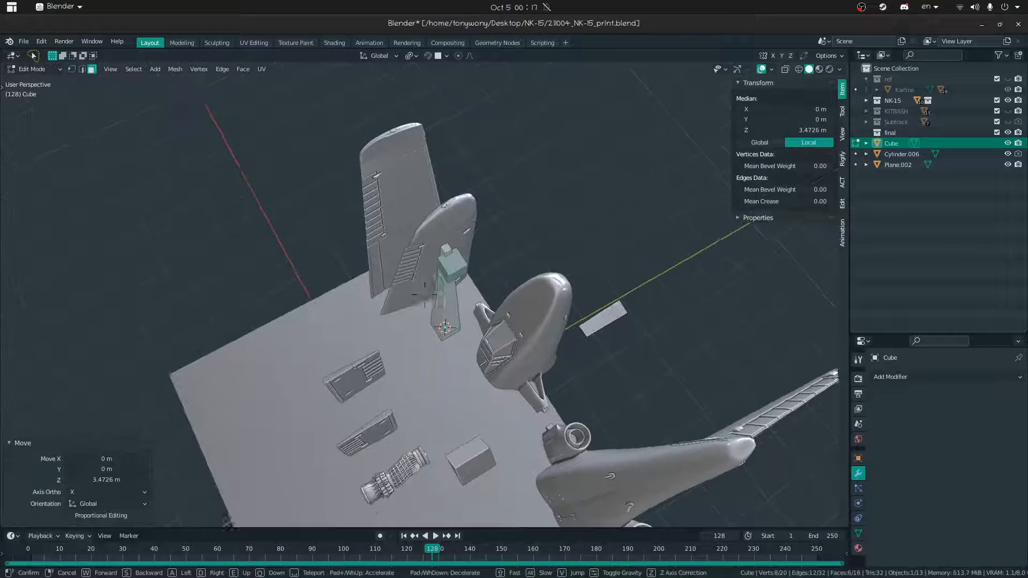
- Scale the raised cube down uniformly to a small block on the upper support
{"action": "key", "text": "s"}
{"action": "left_click", "coordinate": [547, 246]}
{"action": "middle_click_drag", "start_coordinate": [552, 247], "coordinate": [566, 217]}
{"action": "key", "text": "s"}
{"action": "left_click", "coordinate": [571, 226]}
{"action": "key", "text": "s"}
{"action": "left_click", "coordinate": [561, 223]}
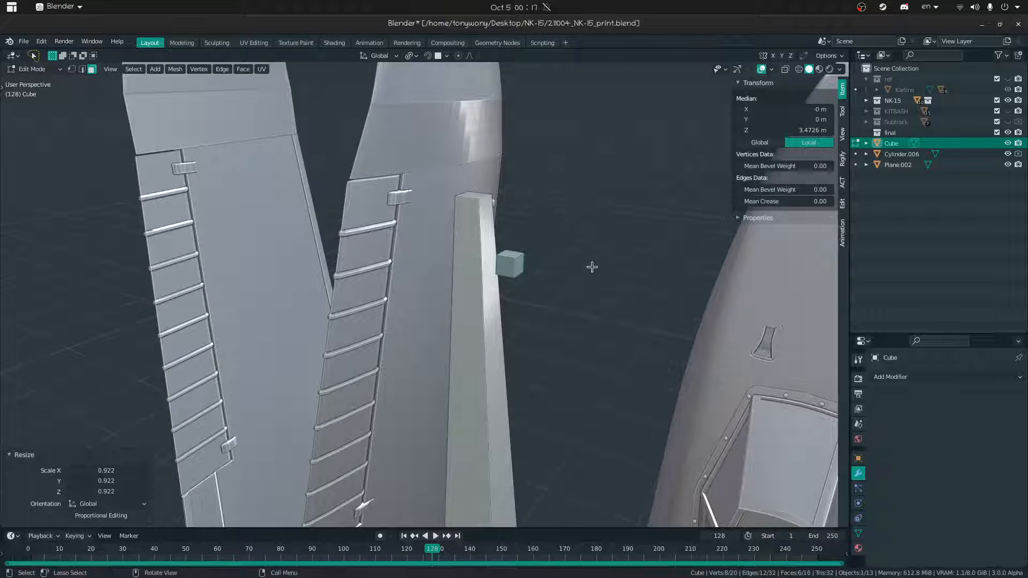
{"action": "key", "text": "s"}
{"action": "right_click", "coordinate": [584, 269]}
- Stretch the small block along X by a factor of about 1.66
{"action": "key", "text": "a"}
{"action": "left_click", "coordinate": [508, 262]}
{"action": "key", "text": "s"}
{"action": "key", "text": "x"}
{"action": "left_click", "coordinate": [549, 272]}
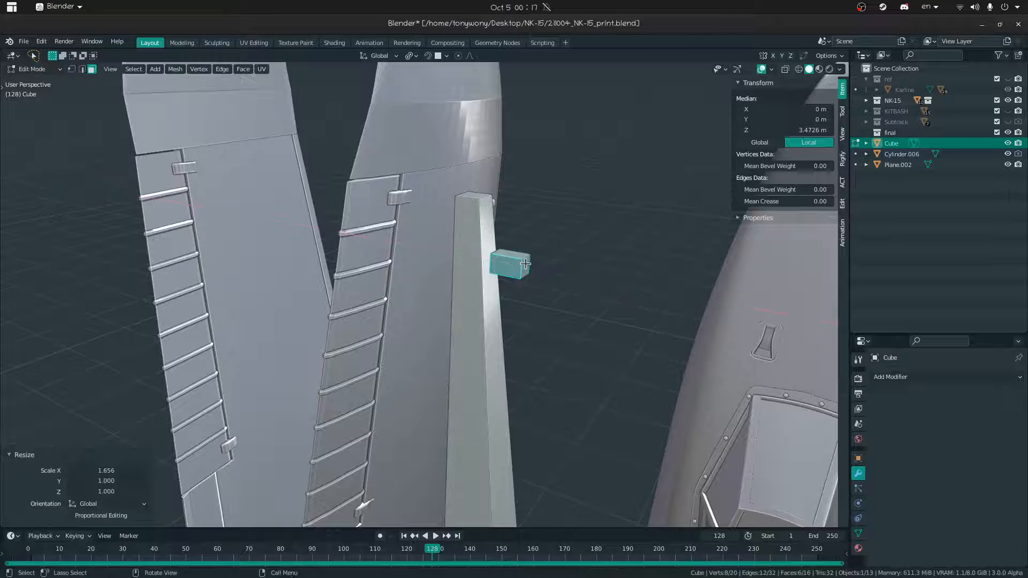
- Bevel the edges of the small block's two opposite end faces
{"action": "left_click", "coordinate": [526, 264]}
{"action": "key", "text": "shift+grave"}
{"action": "key", "text": "w"}
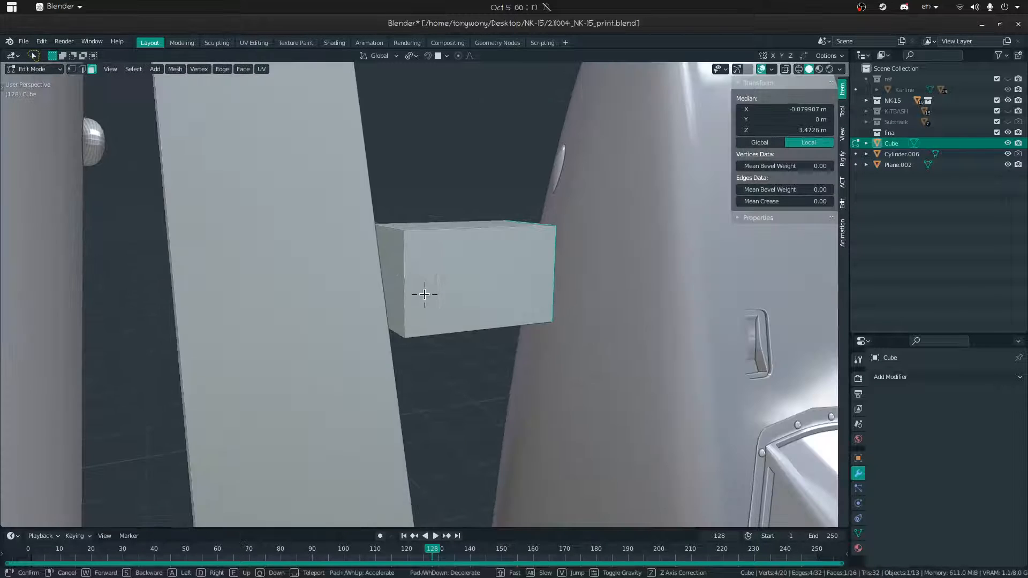
{"action": "left_click", "coordinate": [424, 295]}
{"action": "left_click", "coordinate": [395, 274], "text": "shift"}
{"action": "key", "text": "shift+grave"}
{"action": "key", "text": "s"}
{"action": "left_click", "coordinate": [424, 294]}
{"action": "key", "text": "ctrl+b"}
{"action": "left_click", "coordinate": [538, 280]}
{"action": "left_click", "coordinate": [448, 295]}
{"action": "key", "text": "Escape"}
- Move the whole bevelled block along X to about 0.32 m so it projects from the support towards the wing
{"action": "key", "text": "ctrl+l"}
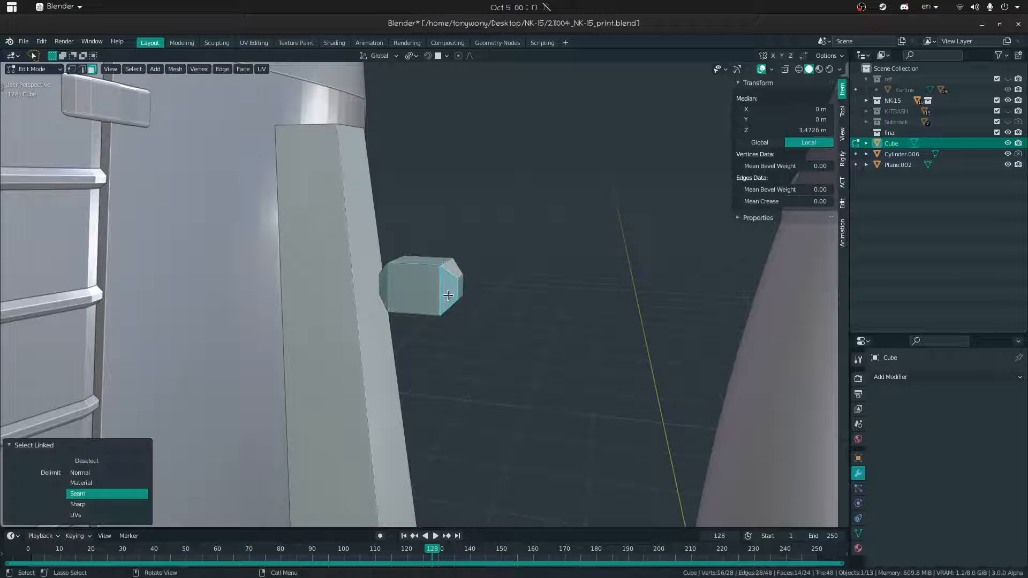
{"action": "key", "text": "g"}
{"action": "key", "text": "x"}
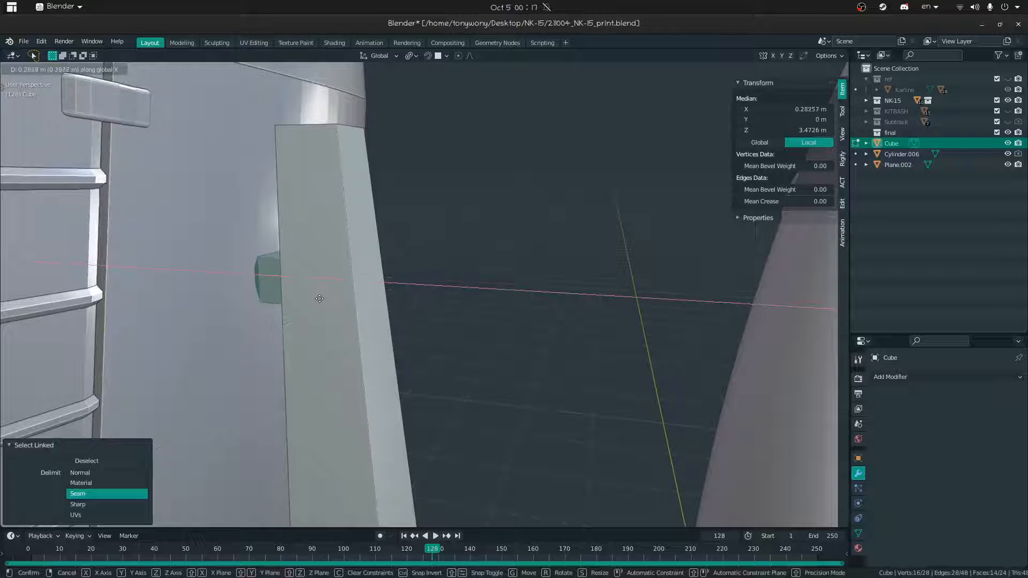
{"action": "left_click", "coordinate": [300, 301]}
{"action": "middle_click_drag", "start_coordinate": [301, 301], "coordinate": [357, 274]}
{"action": "key", "text": "g"}
{"action": "key", "text": "y"}
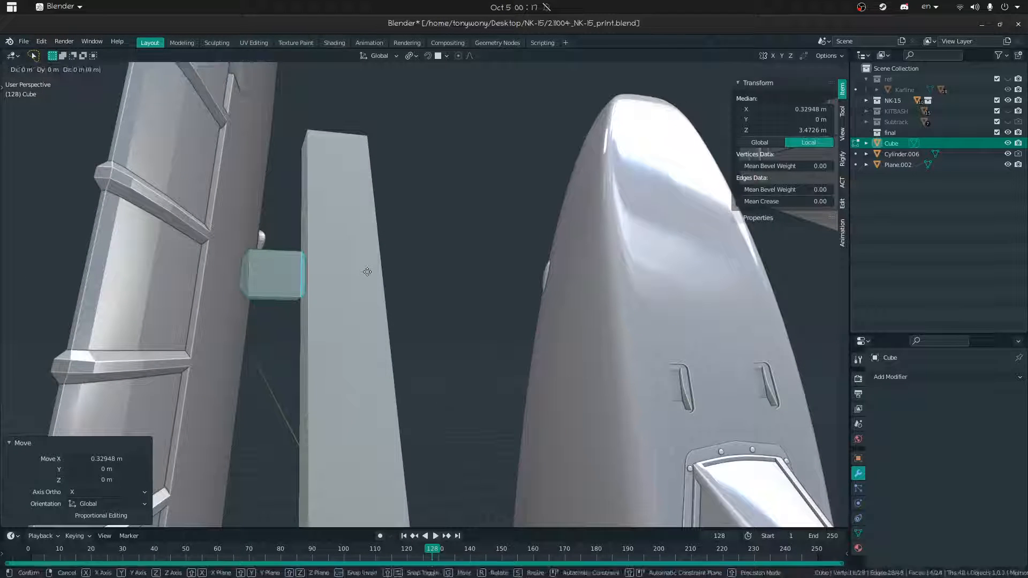
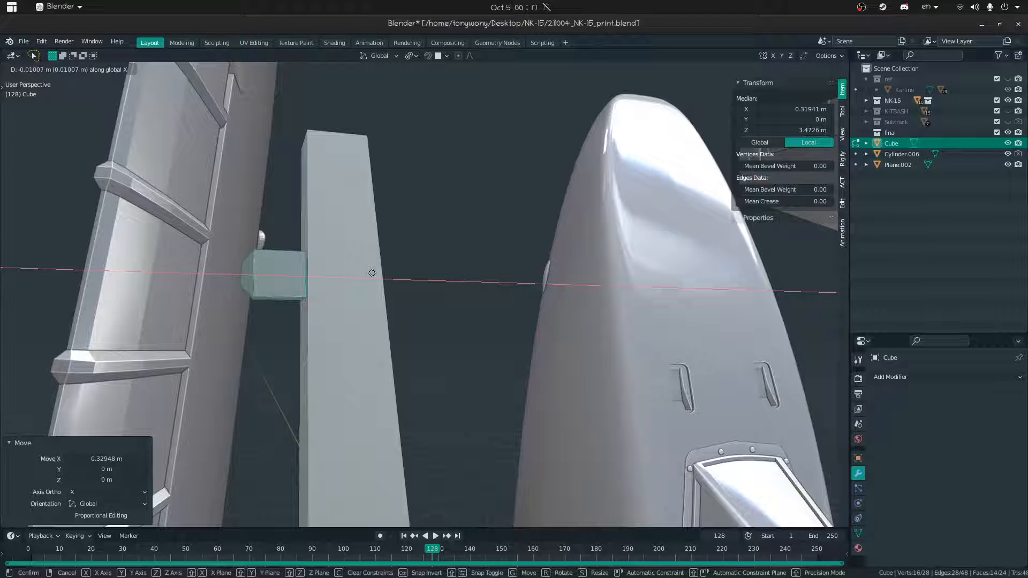
{"action": "left_click", "coordinate": [376, 274]}
- Nudge the small bevelled block about -0.009 m along X and rotate it about -32.1° around the Y axis
{"action": "middle_click_drag", "start_coordinate": [376, 274], "coordinate": [425, 294]}
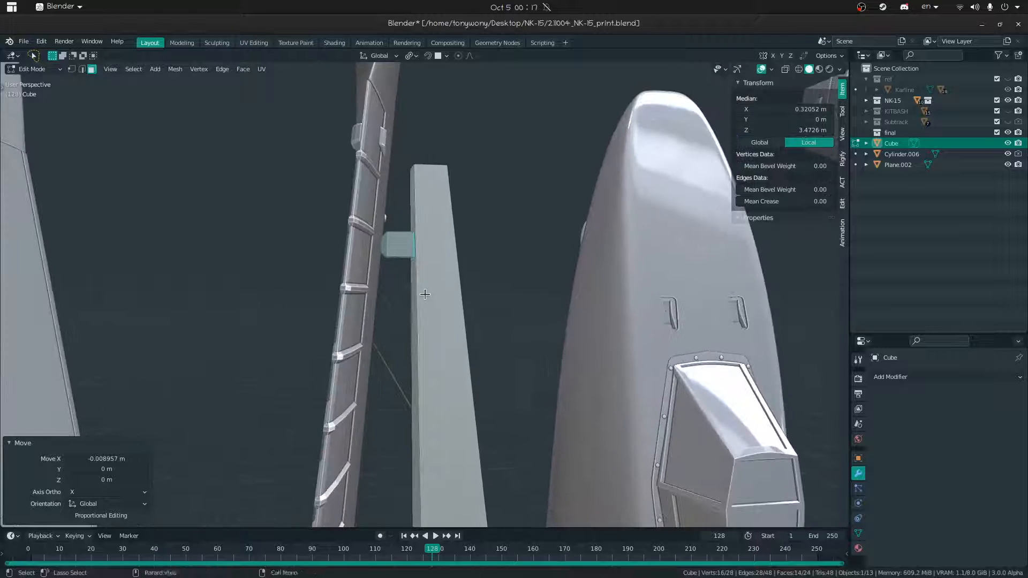
{"action": "key", "text": "shift+grave"}
{"action": "key", "text": "s"}
{"action": "left_click", "coordinate": [424, 294]}
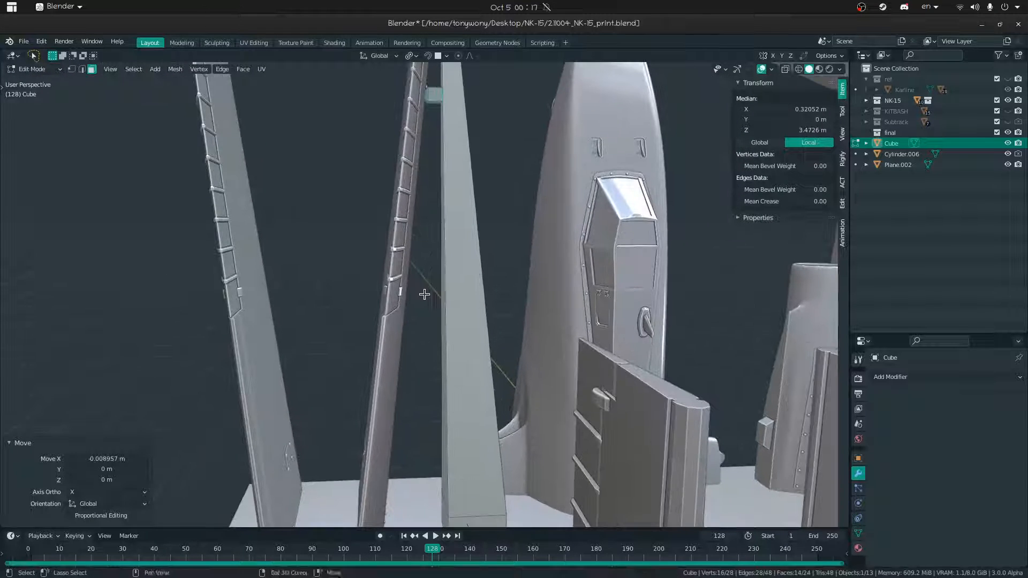
{"action": "key", "text": "Escape"}
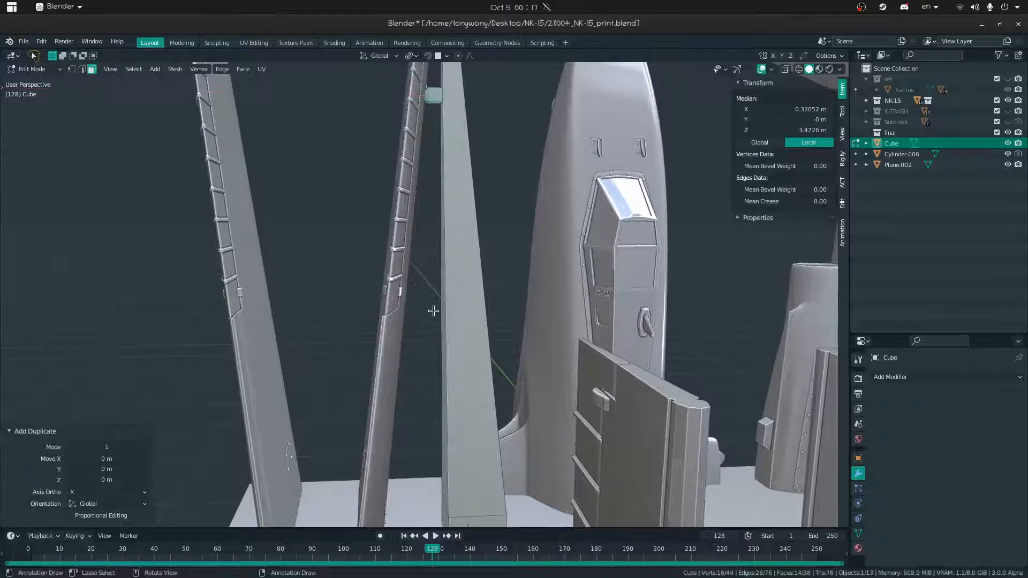
{"action": "key", "text": "r"}
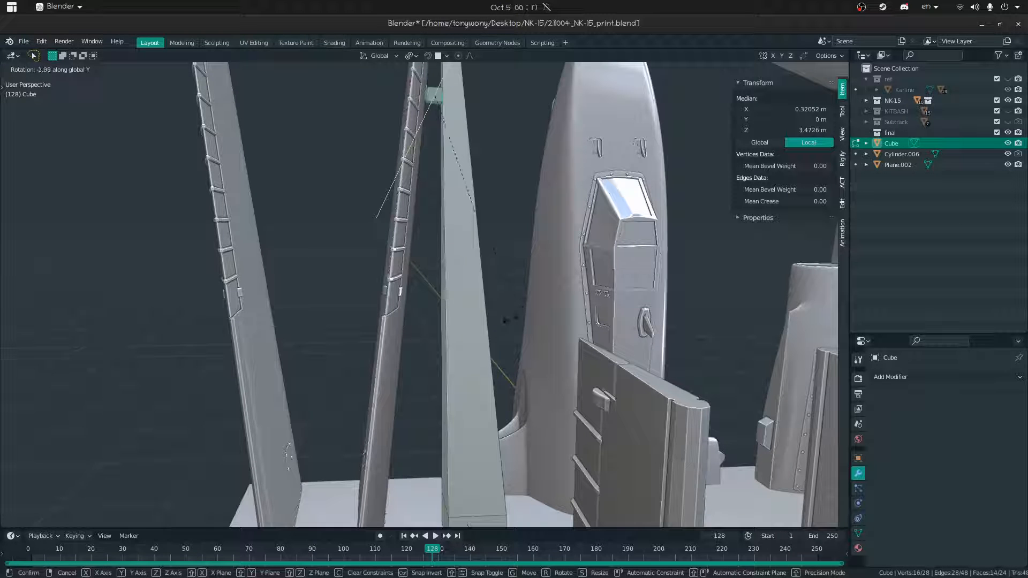
{"action": "left_click", "coordinate": [395, 340]}
- Duplicate the tilted block and move the copy about 1.695 m straight down along Z beside the support
{"action": "key", "text": "shift+grave"}
{"action": "key", "text": "w"}
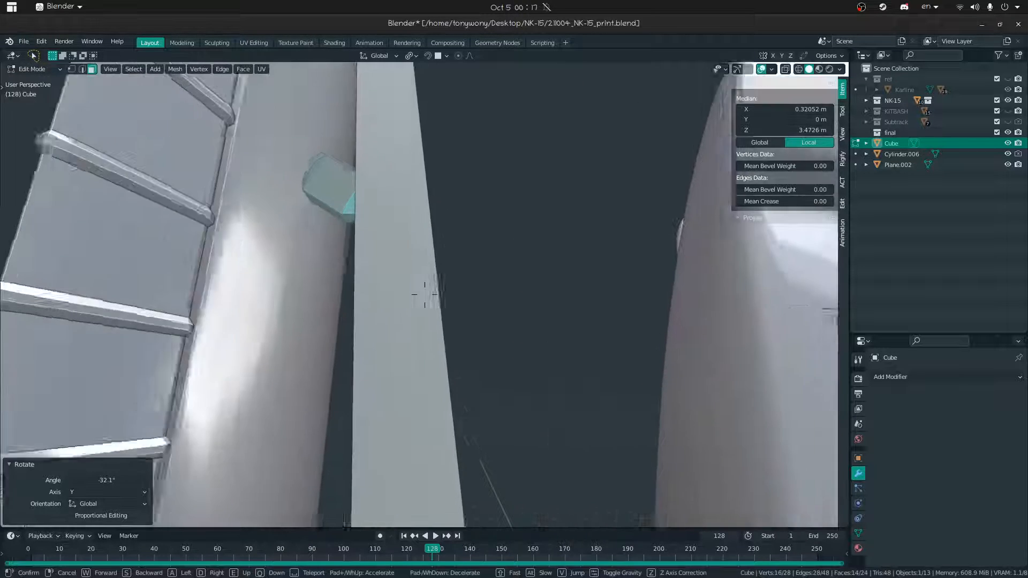
{"action": "key", "text": "s"}
{"action": "left_click", "coordinate": [459, 264]}
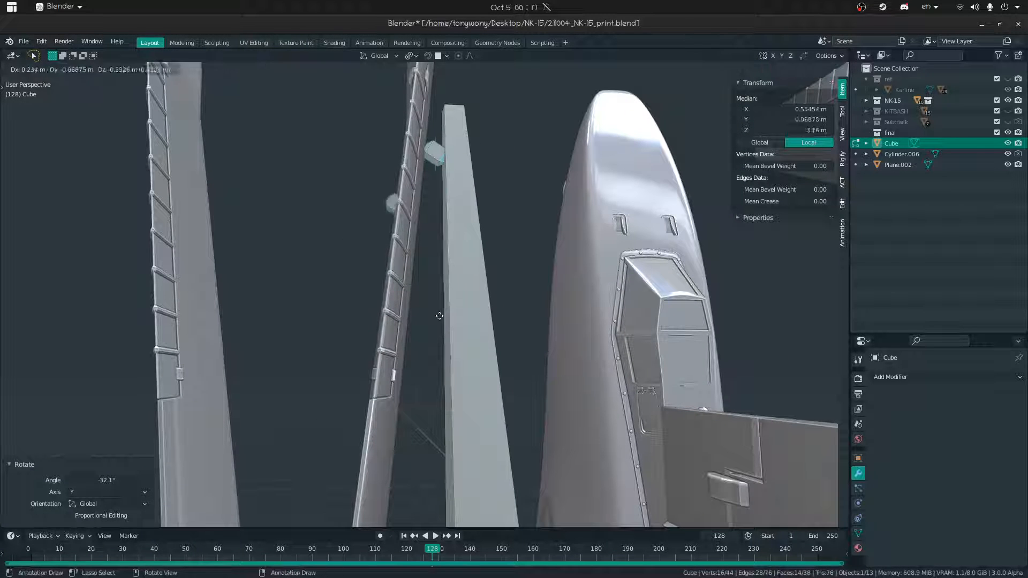
{"action": "left_click", "coordinate": [435, 69]}
- Move the whole lower block horizontally towards the wing, to about X 0.479 m and Y -0.077 m
{"action": "key", "text": "shift+grave"}
{"action": "key", "text": "w"}
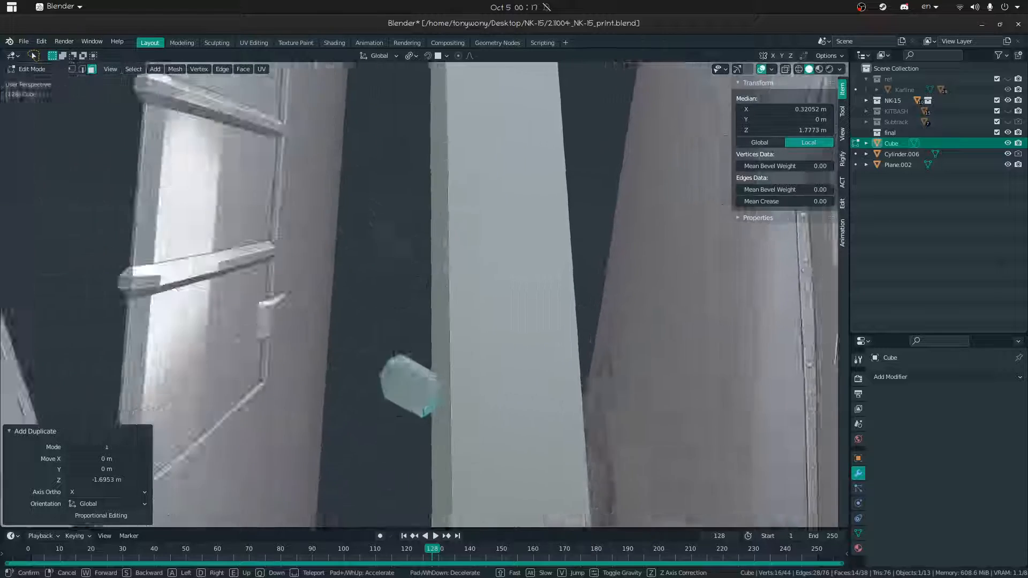
{"action": "left_click", "coordinate": [424, 294]}
{"action": "left_click", "coordinate": [394, 300]}
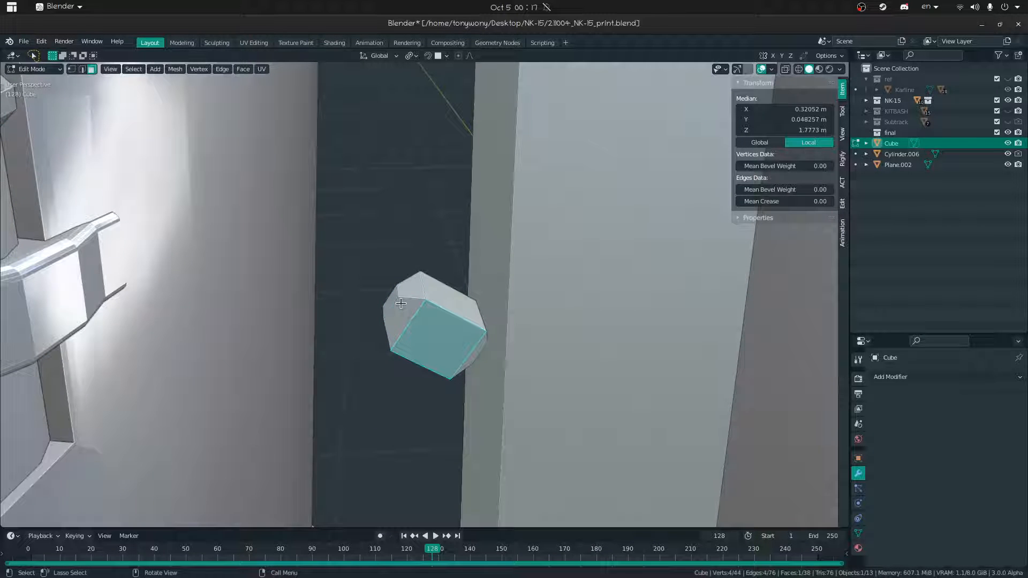
{"action": "key", "text": "ctrl+l"}
{"action": "key", "text": "g"}
{"action": "key", "text": "shift+z"}
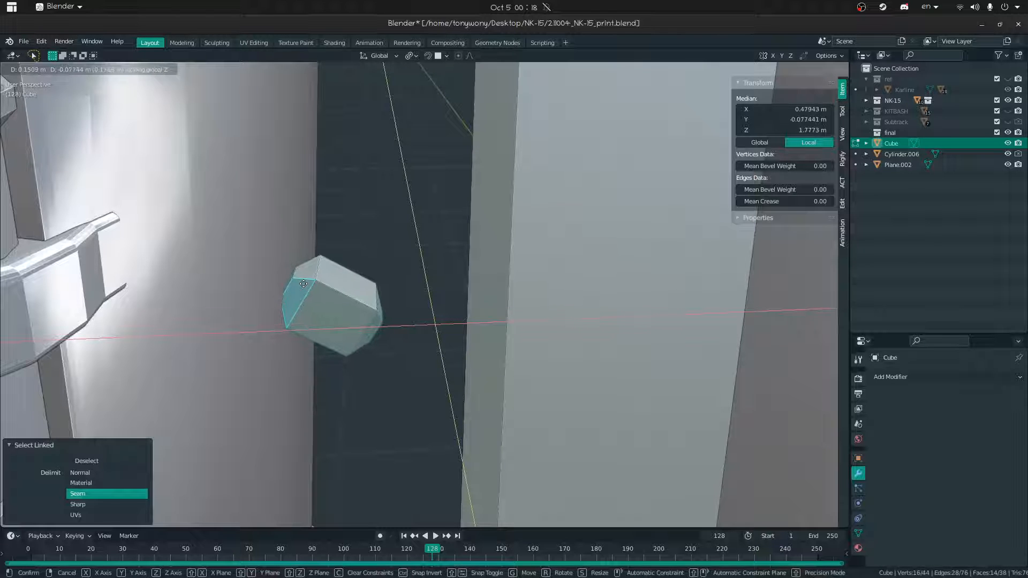
{"action": "left_click", "coordinate": [304, 284]}
- Shift the upper edge of the lower block's wing-side end by about 0.013 m in X and -0.009 m in Y
{"action": "key", "text": "2"}
{"action": "left_click", "coordinate": [324, 273]}
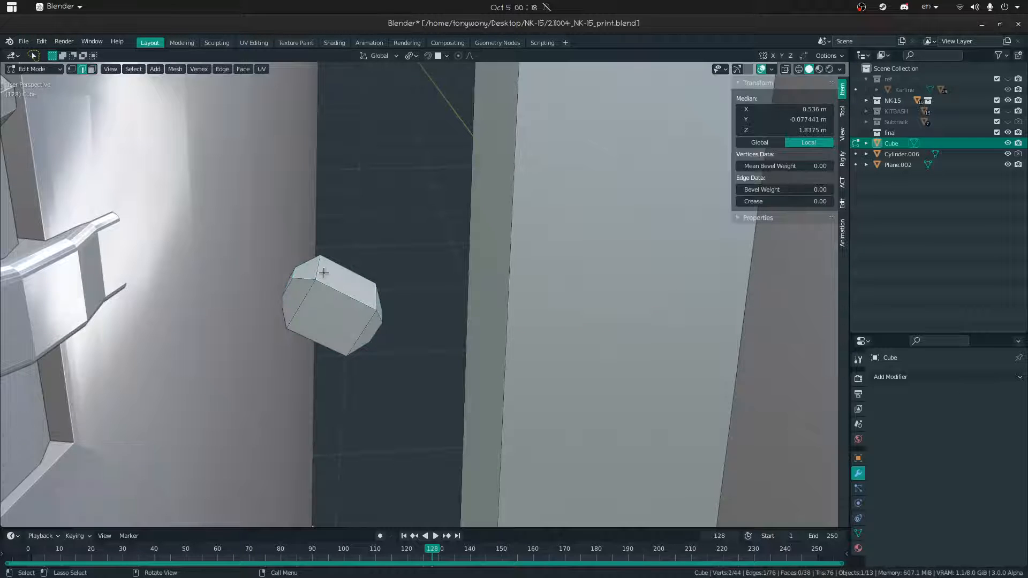
{"action": "key", "text": "g"}
{"action": "key", "text": "shift+z"}
{"action": "left_click", "coordinate": [409, 312]}
- Stretch the lower block into a strut by moving its support-side end faces about -0.197 m in X and 0.167 m in Y
{"action": "middle_click_drag", "start_coordinate": [409, 312], "coordinate": [377, 300]}
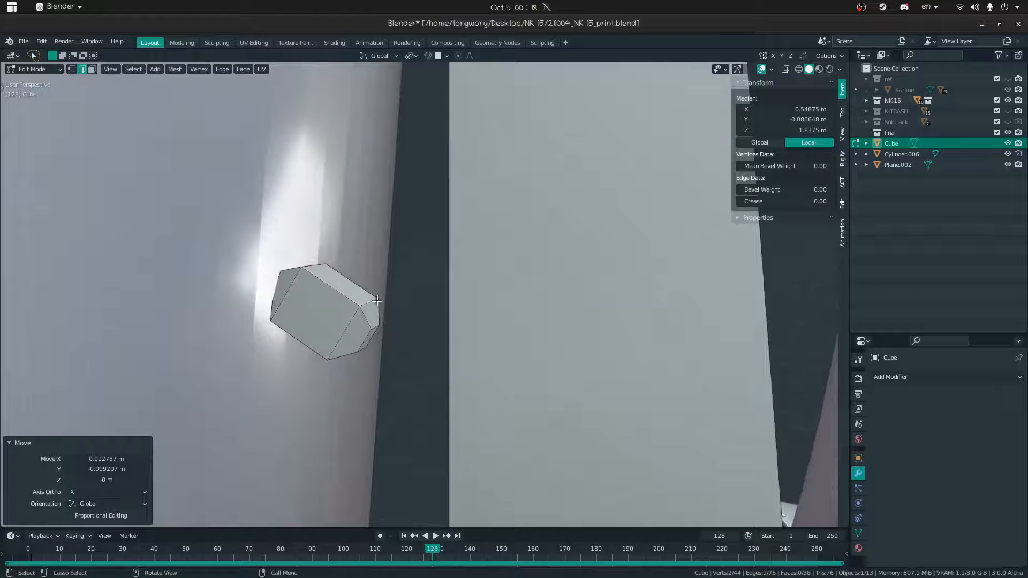
{"action": "key", "text": "3"}
{"action": "left_click", "coordinate": [375, 331]}
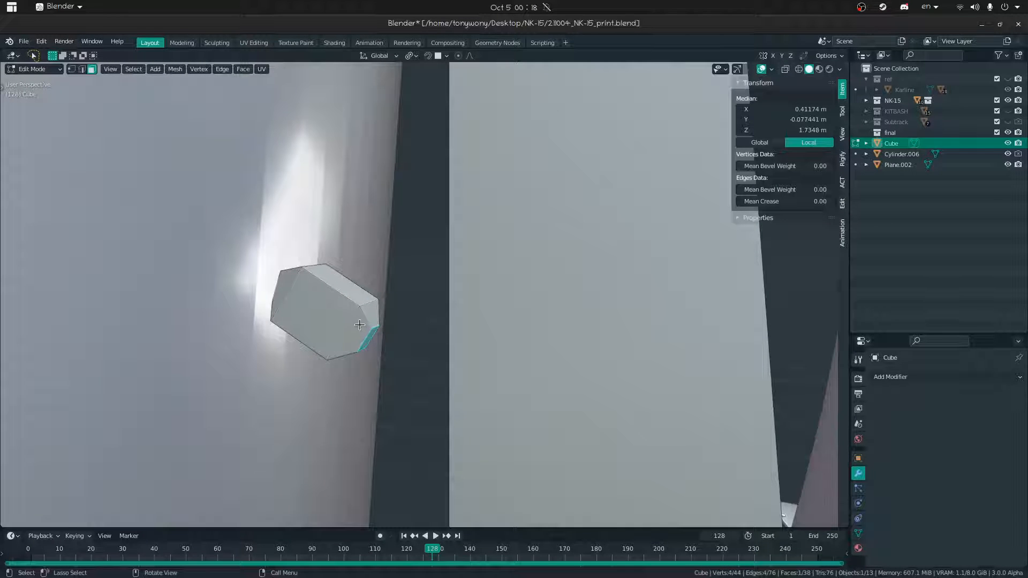
{"action": "key", "text": "g"}
{"action": "key", "text": "shift+z"}
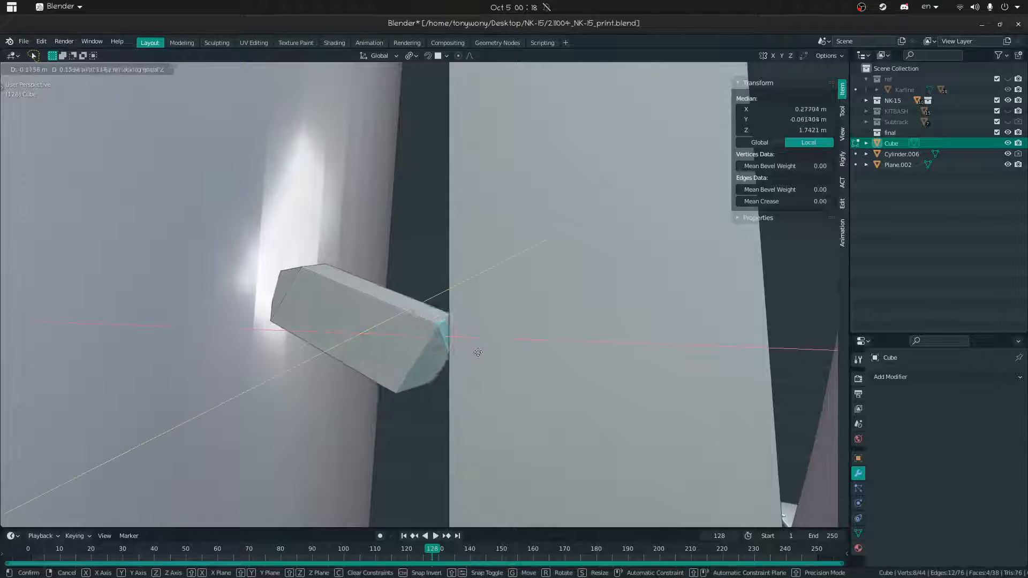
{"action": "left_click", "coordinate": [514, 354]}
- Duplicate the whole lower strut and move the copy down along Z to a position nearer the support's base
{"action": "scroll", "coordinate": [419, 291], "scroll_direction": "down", "scroll_amount": 12}
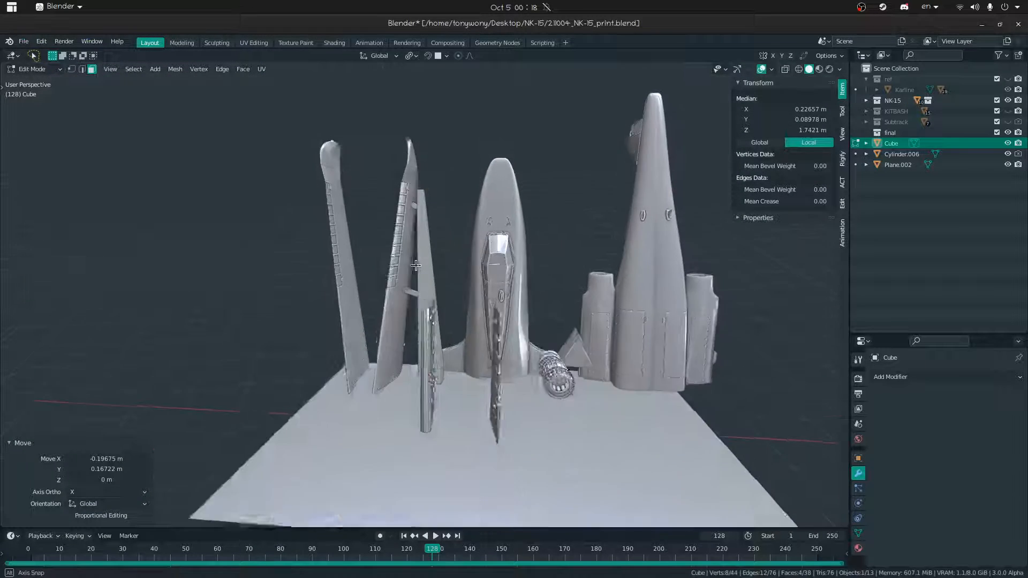
{"action": "middle_click_drag", "start_coordinate": [416, 265], "coordinate": [438, 264]}
{"action": "key", "text": "shift+grave"}
{"action": "key", "text": "w"}
{"action": "left_click", "coordinate": [421, 254]}
{"action": "left_click", "coordinate": [420, 239]}
{"action": "middle_click_drag", "start_coordinate": [420, 238], "coordinate": [435, 218], "text": "shift"}
{"action": "scroll", "coordinate": [433, 225], "scroll_direction": "down", "scroll_amount": 4}
{"action": "key", "text": "g"}
{"action": "key", "text": "z"}
{"action": "right_click", "coordinate": [423, 335]}
{"action": "key", "text": "shift+d"}
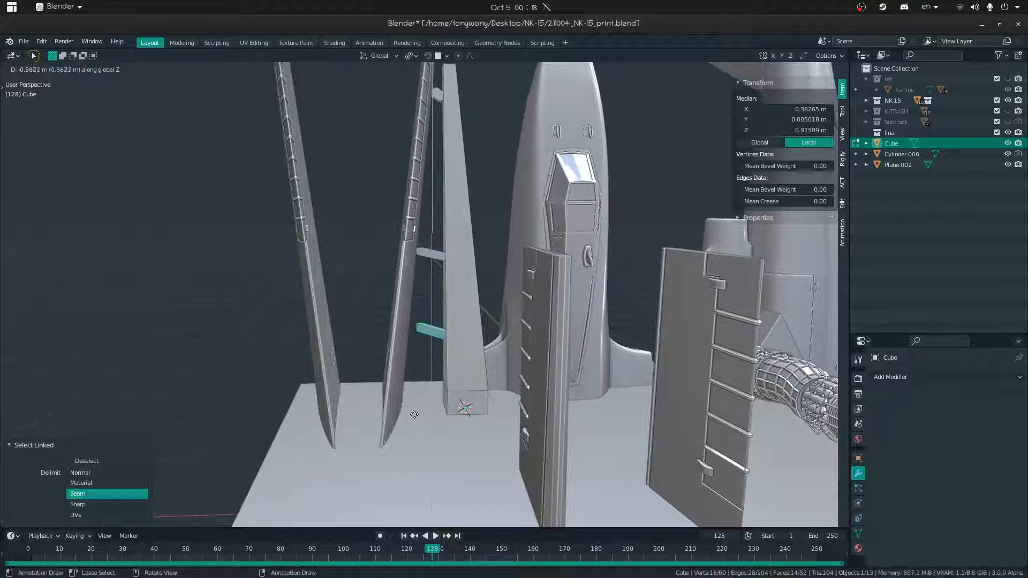
{"action": "left_click", "coordinate": [406, 427]}
- Extend the lowest strut's wing-side end face along X to about 0.67 m so it meets the wing
{"action": "key", "text": "shift+grave"}
{"action": "key", "text": "w"}
{"action": "left_click", "coordinate": [463, 234]}
{"action": "left_click", "coordinate": [447, 204]}
{"action": "key", "text": "g"}
{"action": "key", "text": "y"}
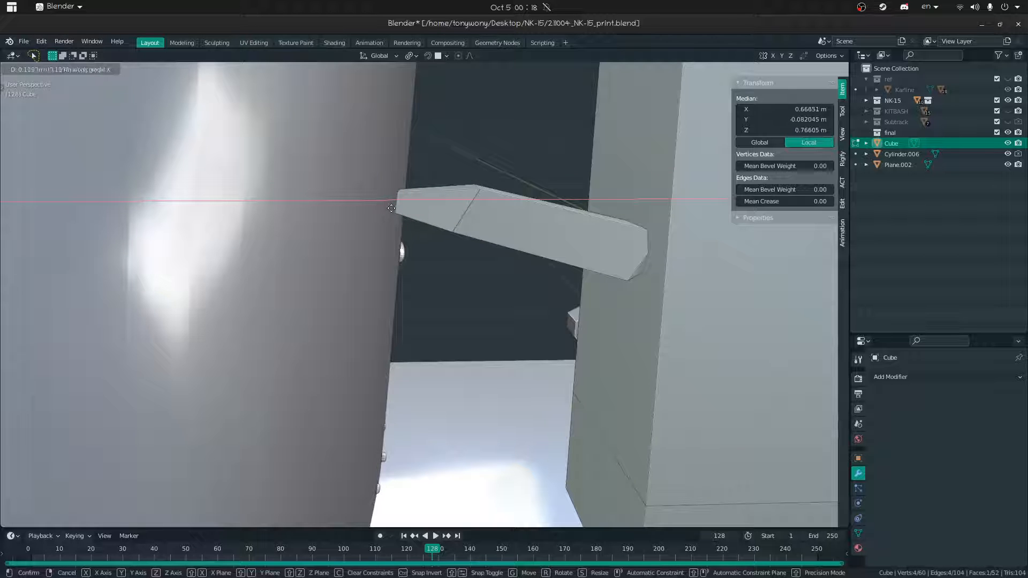
{"action": "left_click", "coordinate": [393, 208]}
- Add a horizontal loop cut to the support's base block and slide it down close to the ground plane
{"action": "key", "text": "shift+grave"}
{"action": "key", "text": "s"}
{"action": "left_click", "coordinate": [424, 295]}
{"action": "middle_click_drag", "start_coordinate": [425, 294], "coordinate": [459, 311]}
{"action": "left_click", "coordinate": [362, 428]}
{"action": "middle_click_drag", "start_coordinate": [391, 413], "coordinate": [500, 430]}
{"action": "left_click", "coordinate": [555, 408]}
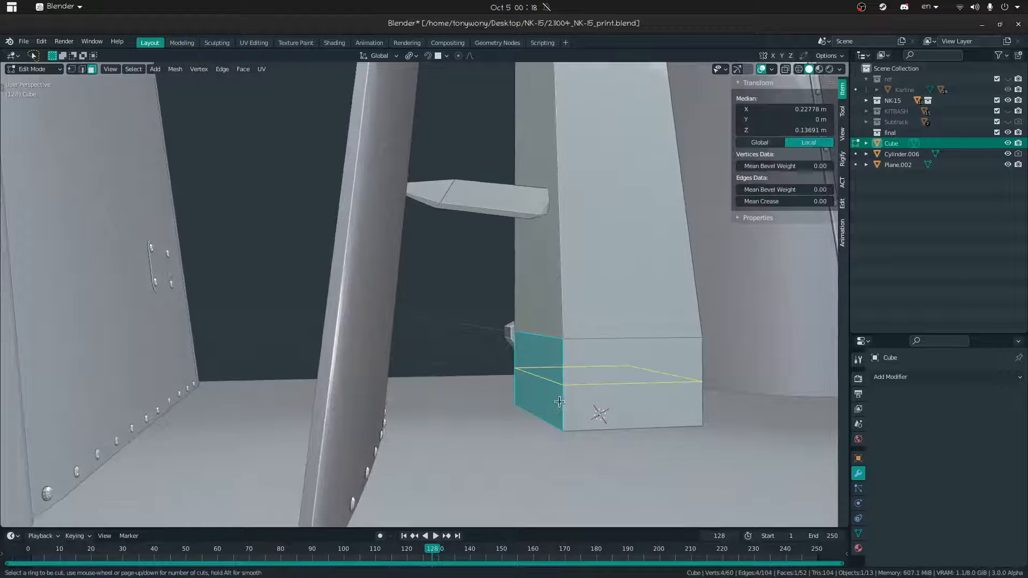
{"action": "left_click", "coordinate": [556, 406]}
{"action": "left_click", "coordinate": [552, 435]}
- Extrude the thin lowest face of the support's wing-facing side about 0.482 m to form a foot under the wing
{"action": "left_click", "coordinate": [533, 413]}
{"action": "key", "text": "e"}
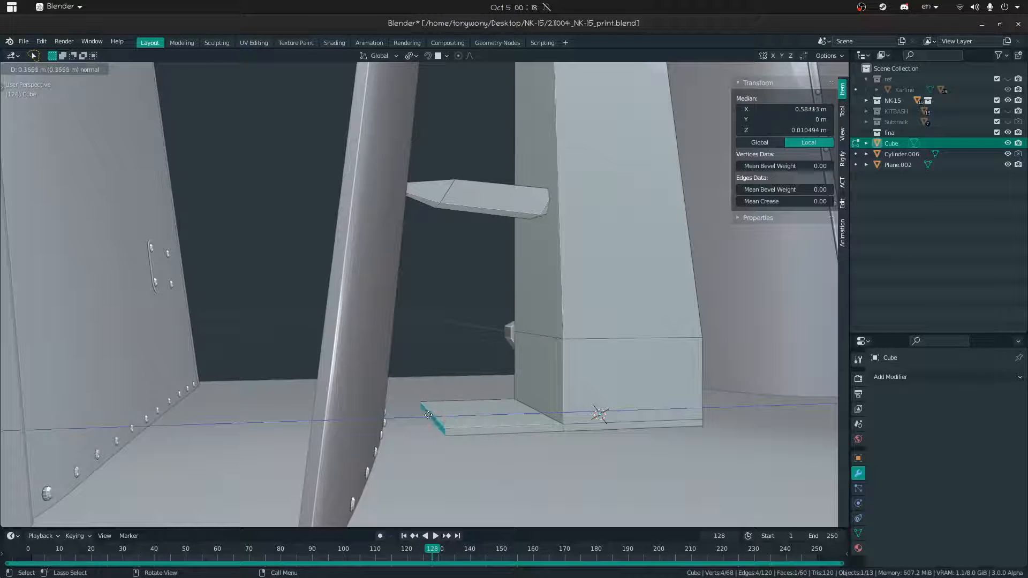
{"action": "left_click", "coordinate": [387, 413]}
{"action": "key", "text": "shift+grave"}
{"action": "key", "text": "w"}
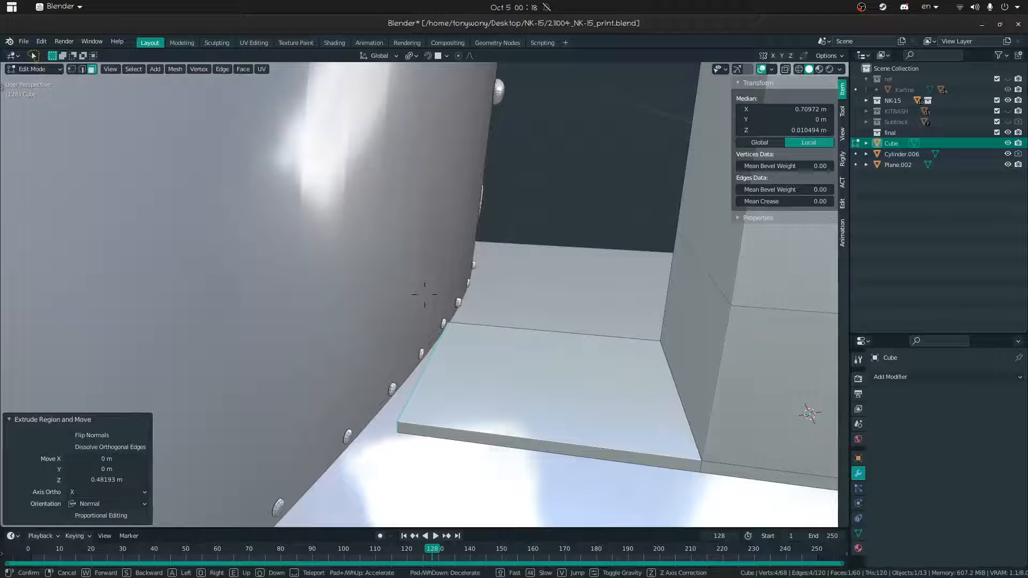
{"action": "left_click", "coordinate": [424, 294]}
- Try moving the foot's end face about -0.024 m along X, then undo the move
{"action": "key", "text": "g"}
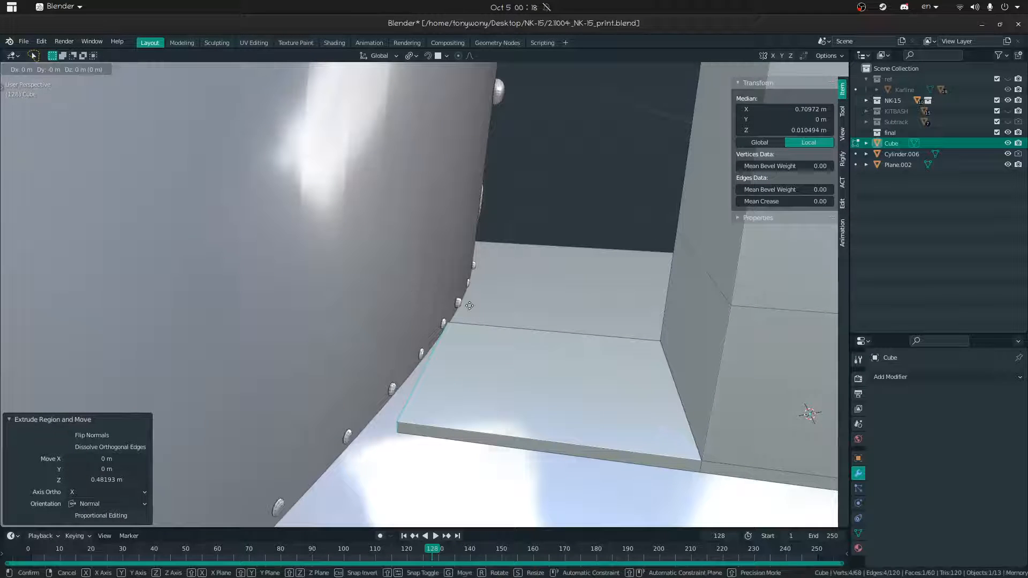
{"action": "key", "text": "x"}
{"action": "left_click", "coordinate": [476, 315]}
{"action": "middle_click_drag", "start_coordinate": [477, 315], "coordinate": [492, 300]}
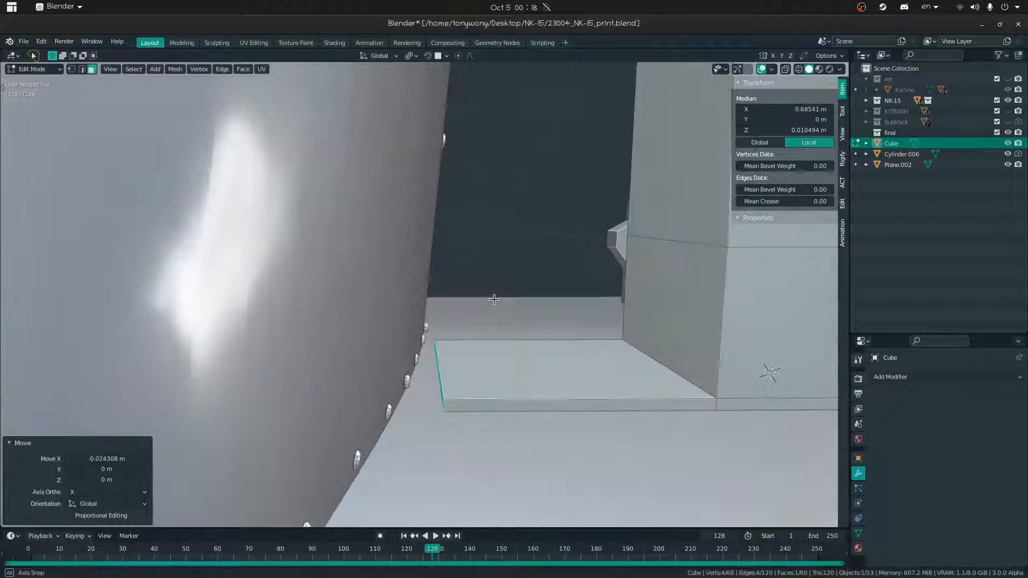
{"action": "key", "text": "i"}
{"action": "key", "text": "Escape"}
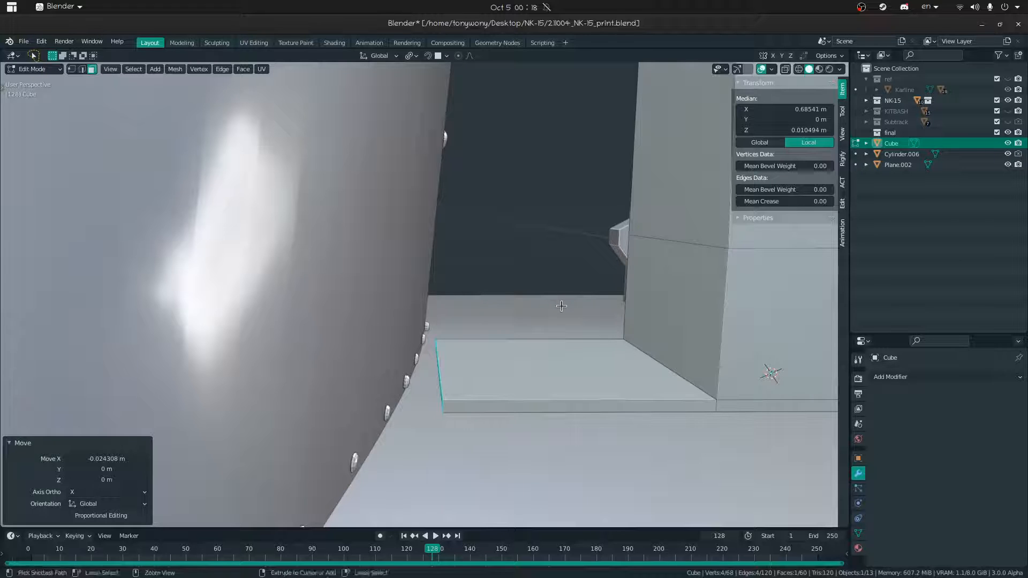
{"action": "key", "text": "ctrl+z"}
- Add a centred horizontal loop cut through the foot to halve its thickness
{"action": "middle_click_drag", "start_coordinate": [466, 349], "coordinate": [464, 342]}
{"action": "left_click", "coordinate": [425, 396]}
{"action": "right_click", "coordinate": [424, 395]}
{"action": "middle_click_drag", "start_coordinate": [424, 394], "coordinate": [454, 376]}
- Extrude the lower half of the foot's end face about 0.082 m into a lip and shift it about -0.014 m along X
{"action": "key", "text": "3"}
{"action": "left_click", "coordinate": [437, 384]}
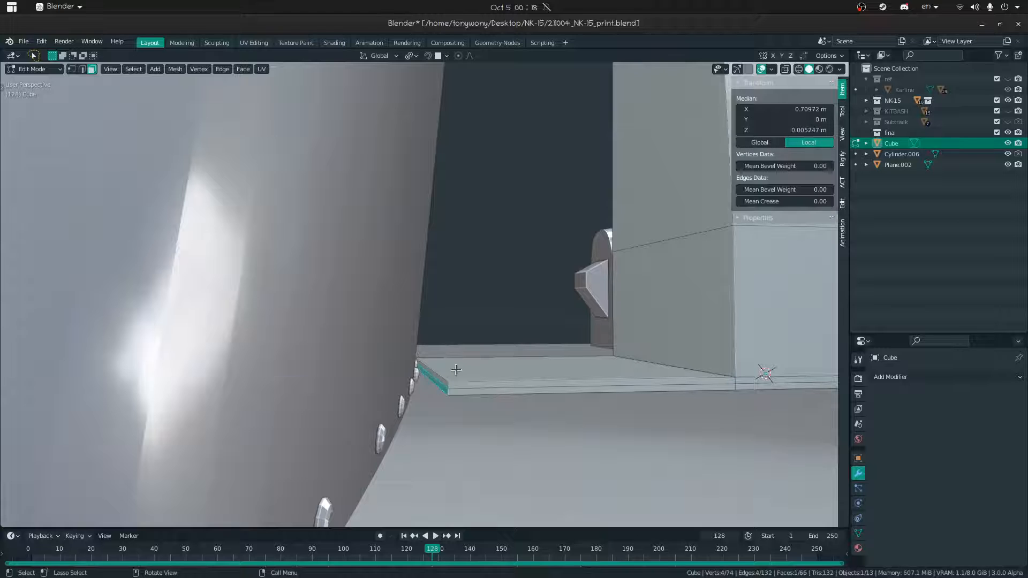
{"action": "key", "text": "e"}
{"action": "left_click", "coordinate": [452, 369]}
{"action": "middle_click_drag", "start_coordinate": [452, 368], "coordinate": [426, 365]}
{"action": "key", "text": "g"}
{"action": "key", "text": "y"}
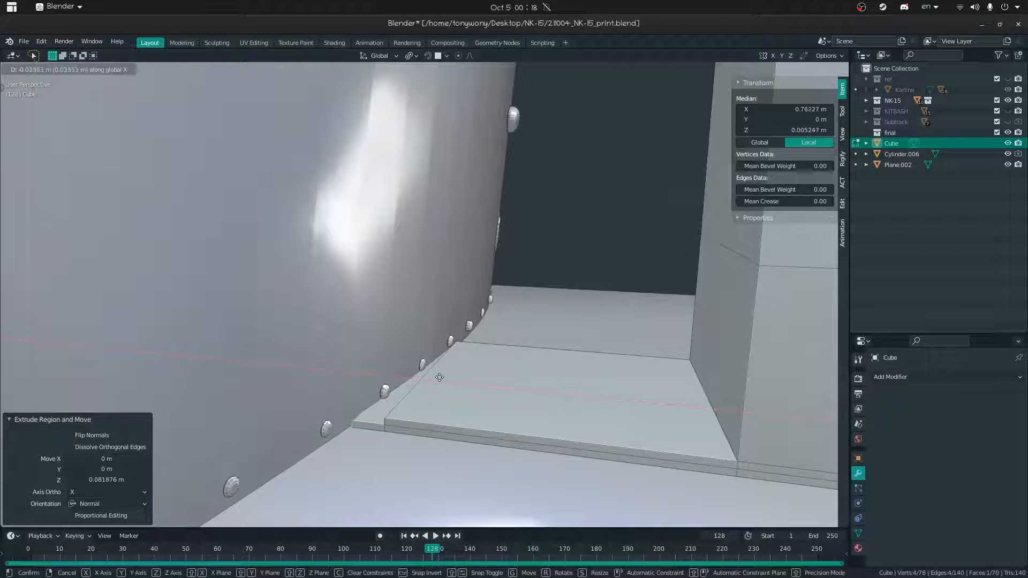
{"action": "left_click", "coordinate": [436, 376]}
- Slide the short vertical edge at one corner of the foot's lip by a factor of 0.198 and leave mesh editing
{"action": "middle_click_drag", "start_coordinate": [436, 376], "coordinate": [462, 384]}
{"action": "key", "text": "shift+grave"}
{"action": "key", "text": "s"}
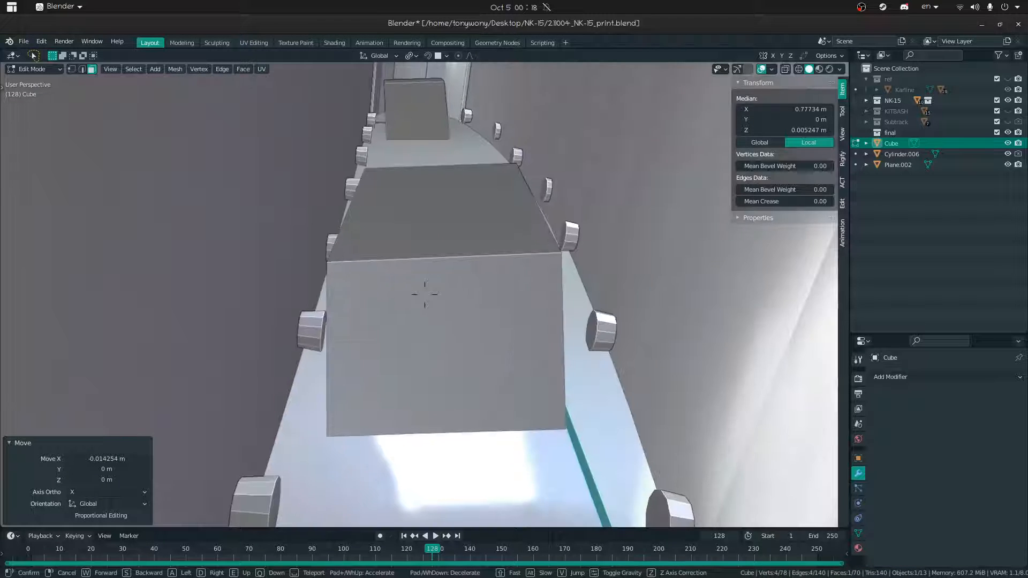
{"action": "key", "text": "w"}
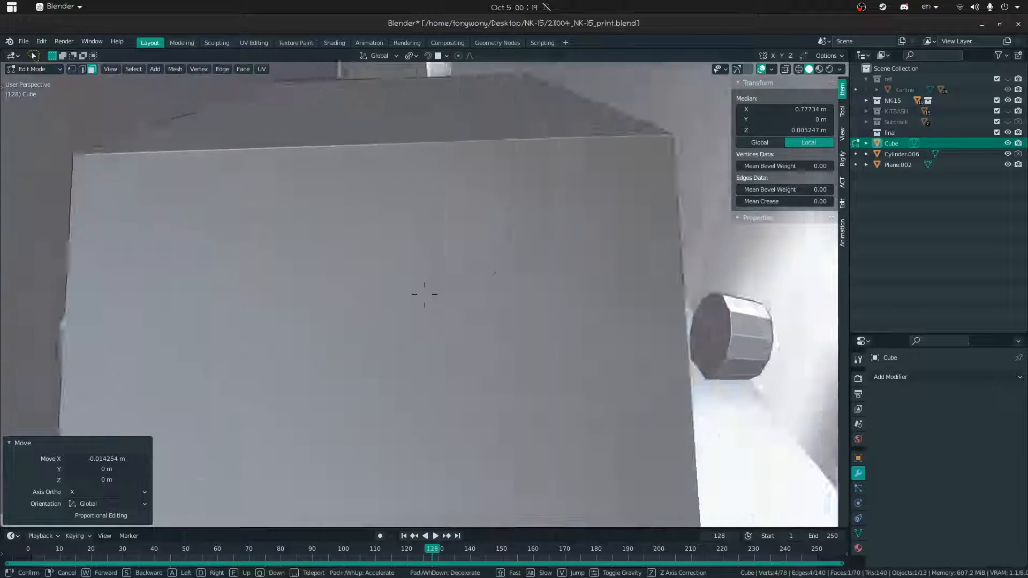
{"action": "key", "text": "s"}
{"action": "key", "text": "2"}
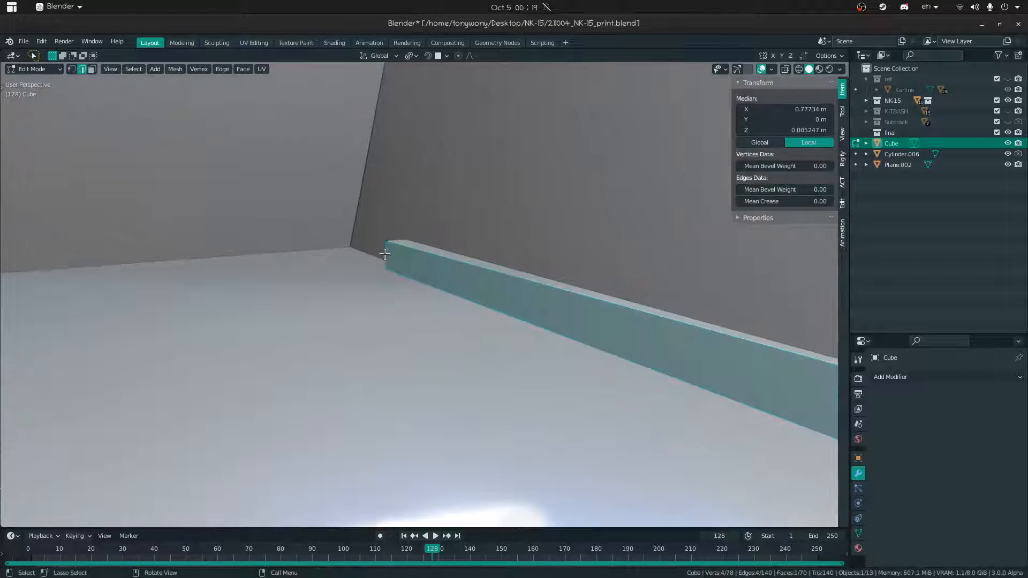
{"action": "left_click", "coordinate": [393, 247]}
{"action": "key", "text": "shift+grave"}
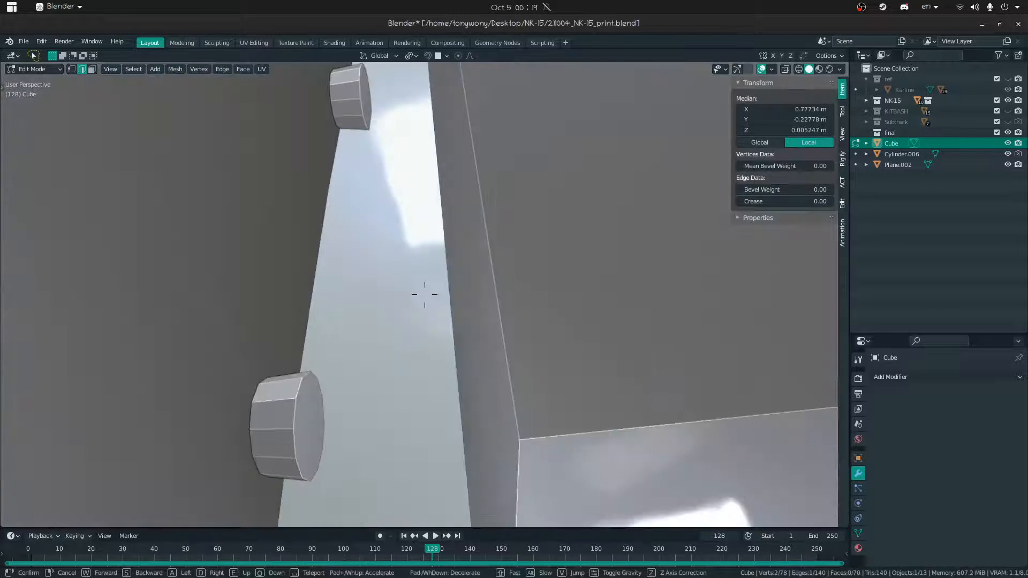
{"action": "left_click", "coordinate": [438, 275]}
{"action": "key", "text": "shift+h"}
{"action": "left_click", "coordinate": [434, 278]}
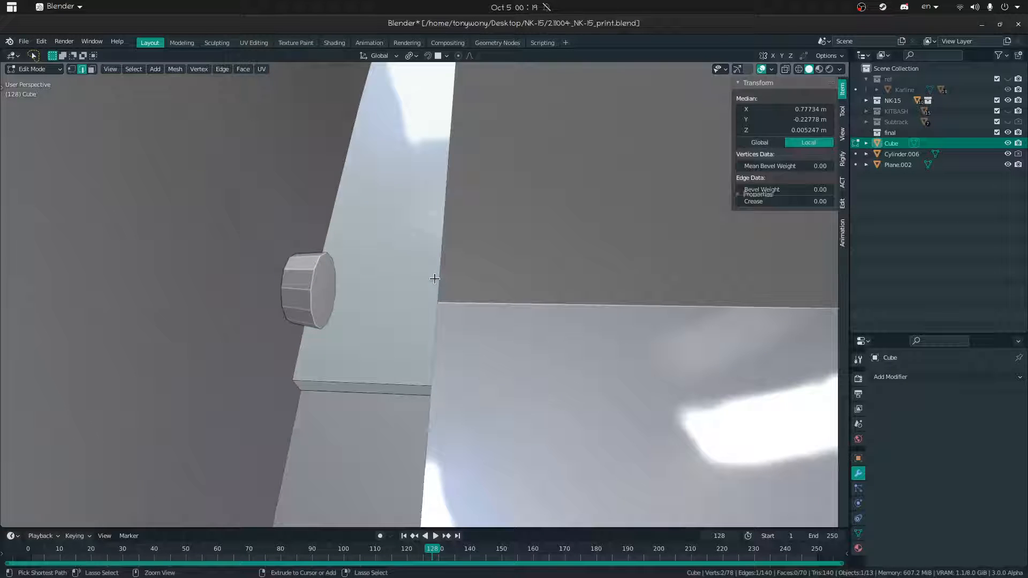
{"action": "key", "text": "g"}
{"action": "key", "text": "g"}
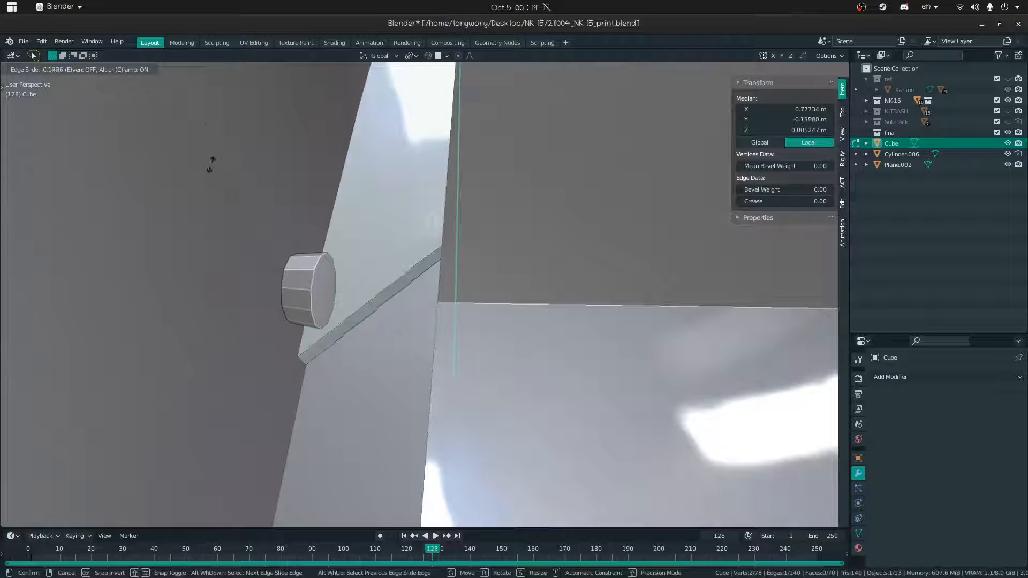
{"action": "left_click", "coordinate": [173, 250]}
{"action": "key", "text": "shift+grave"}
{"action": "key", "text": "s"}
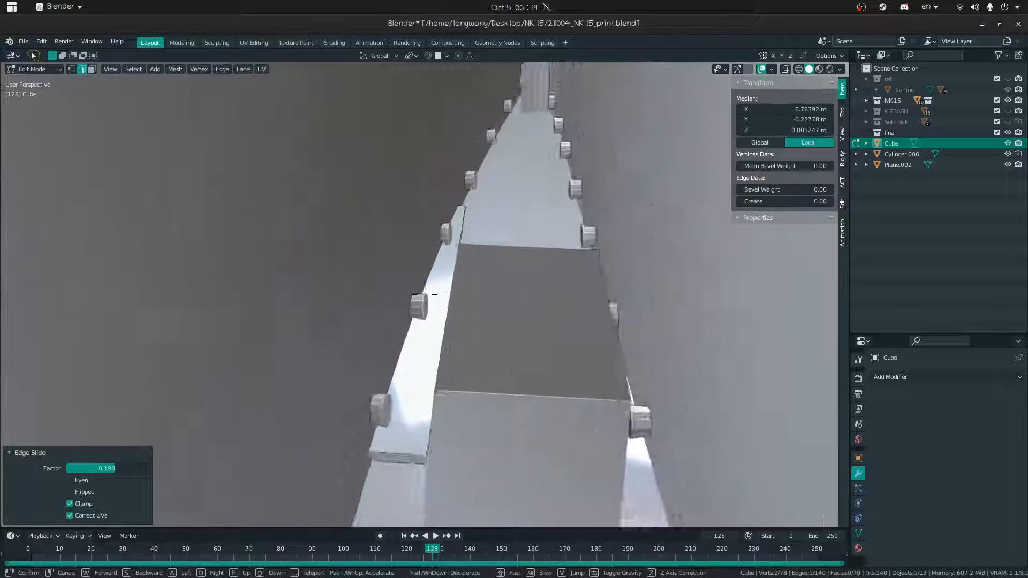
{"action": "left_click", "coordinate": [424, 294]}
{"action": "key", "text": "Tab"}
- Duplicate the finished wing strut in place and rotate the copy 180° about the global Z axis
{"action": "key", "text": "shift+grave"}
{"action": "key", "text": "s"}
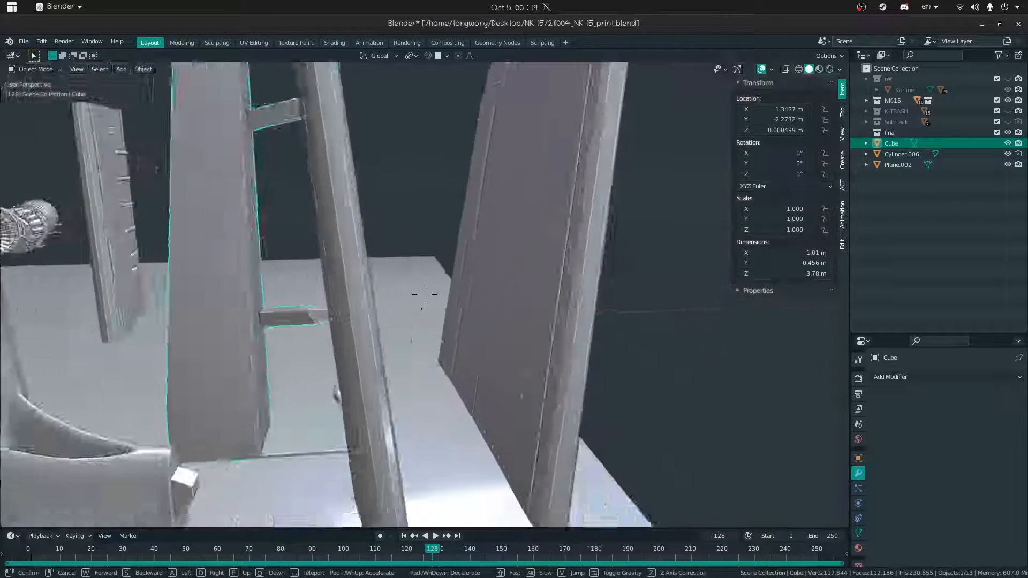
{"action": "left_click", "coordinate": [425, 294]}
{"action": "left_click", "coordinate": [557, 341]}
{"action": "mouse_move", "coordinate": [557, 341]}
{"action": "middle_mouse_down"}
{"action": "mouse_move", "coordinate": [553, 315]}
{"action": "mouse_move", "coordinate": [563, 303]}
{"action": "mouse_move", "coordinate": [543, 311]}
{"action": "mouse_move", "coordinate": [569, 350]}
{"action": "mouse_move", "coordinate": [553, 351]}
{"action": "middle_mouse_up"}
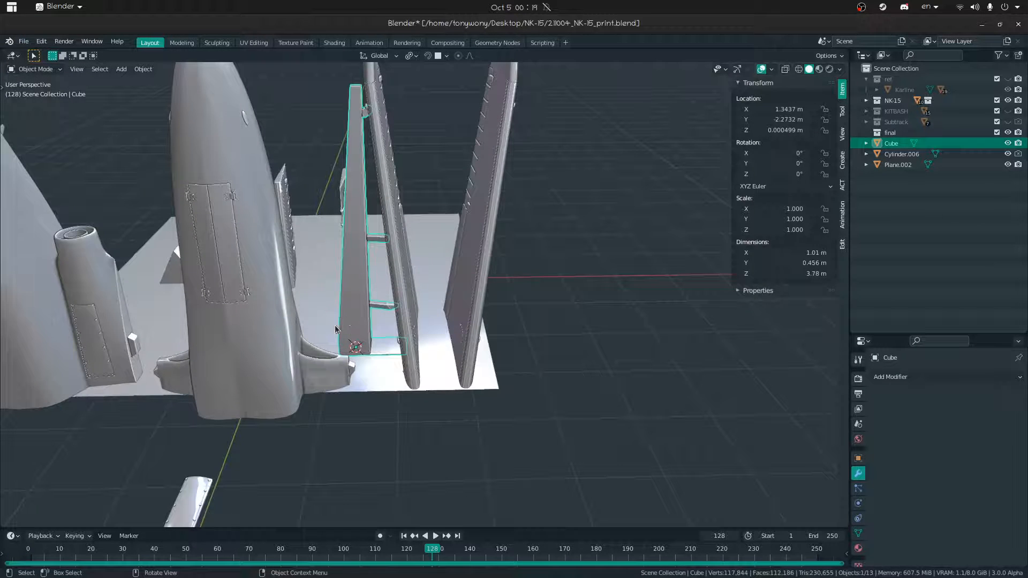
{"action": "key", "text": "shift+d"}
{"action": "key", "text": "Escape"}
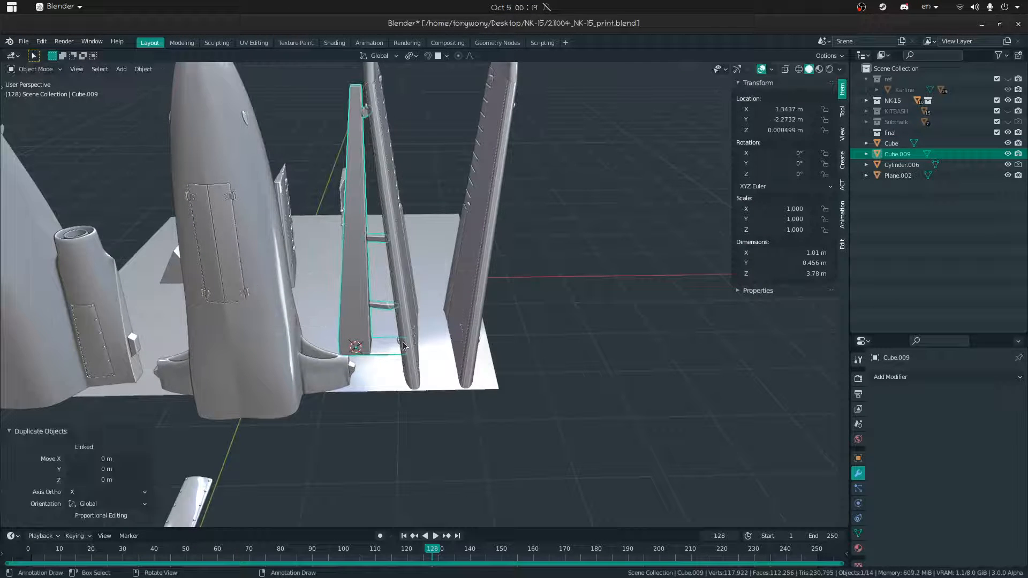
{"action": "middle_click_drag", "start_coordinate": [425, 314], "coordinate": [410, 296]}
{"action": "key", "text": "r"}
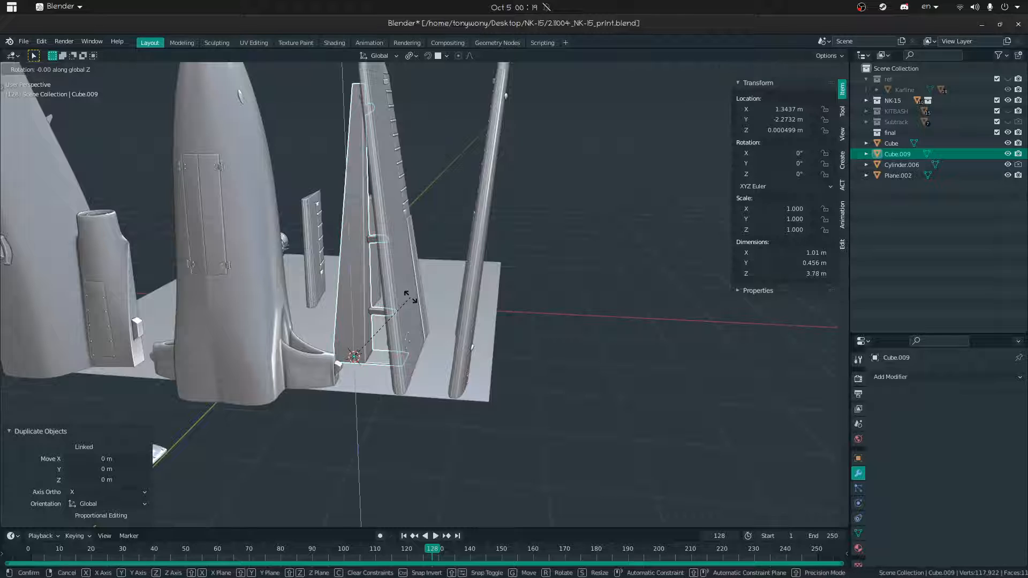
{"action": "key", "text": "1"}
{"action": "key", "text": "8"}
{"action": "key", "text": "0"}
{"action": "key", "text": "Return"}
- Move the copied strut horizontally to the second wing, about 2.515 m along X, then adjust it about -0.128 m in X and -0.065 m in Y
{"action": "key", "text": "g"}
{"action": "key", "text": "shift+z"}
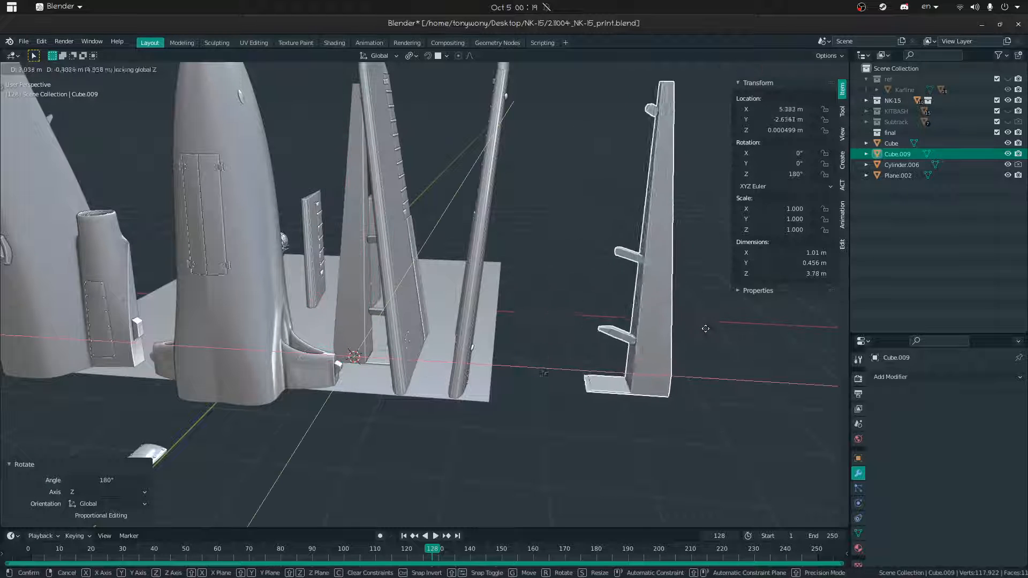
{"action": "left_click", "coordinate": [584, 312]}
{"action": "key", "text": "shift+grave"}
{"action": "key", "text": "w"}
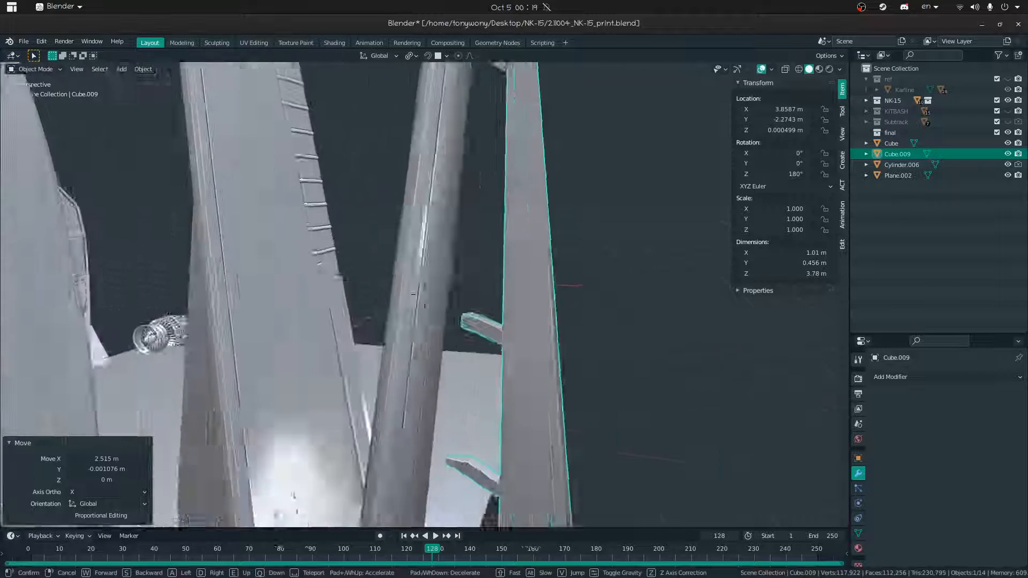
{"action": "left_click", "coordinate": [424, 294]}
{"action": "middle_click_drag", "start_coordinate": [426, 298], "coordinate": [429, 323]}
{"action": "key", "text": "g"}
{"action": "key", "text": "shift+z"}
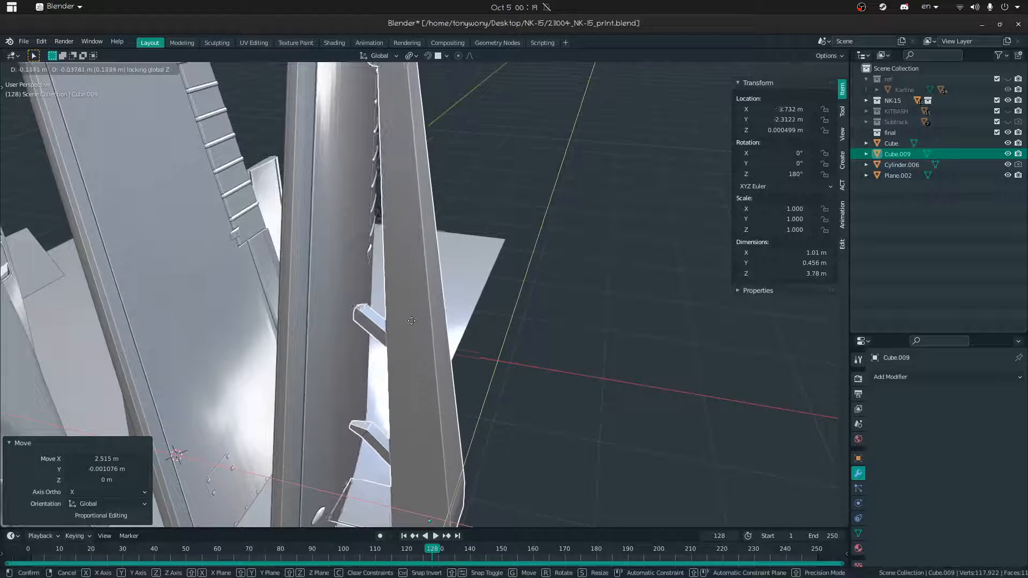
{"action": "left_click", "coordinate": [411, 321]}
- Shift the copied strut about 0.022 m along X relative to the second wing
{"action": "key", "text": "shift+grave"}
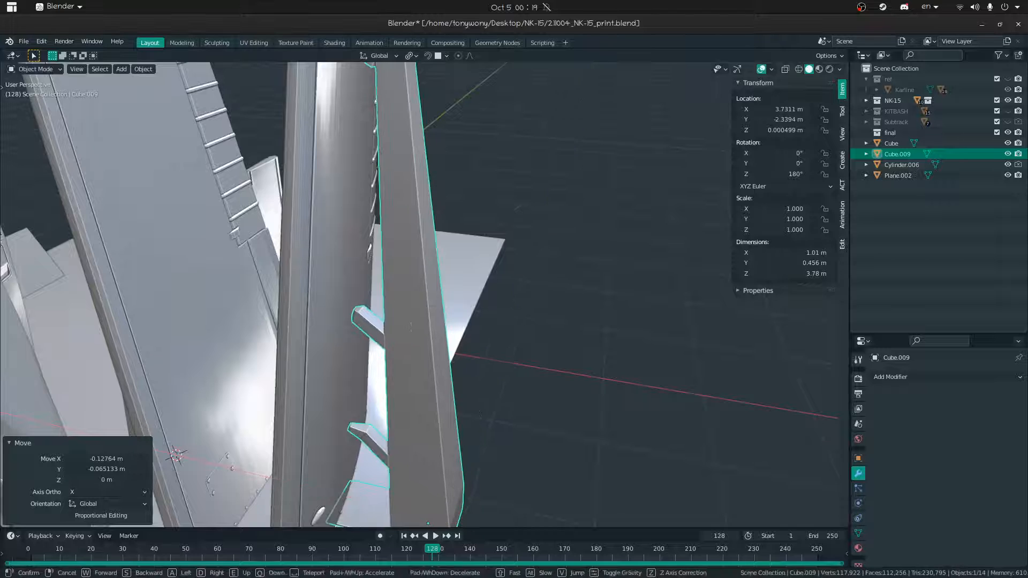
{"action": "key", "text": "w"}
{"action": "key", "text": "s"}
{"action": "left_click", "coordinate": [425, 296]}
{"action": "key", "text": "g"}
{"action": "key", "text": "x"}
{"action": "left_click", "coordinate": [458, 300]}
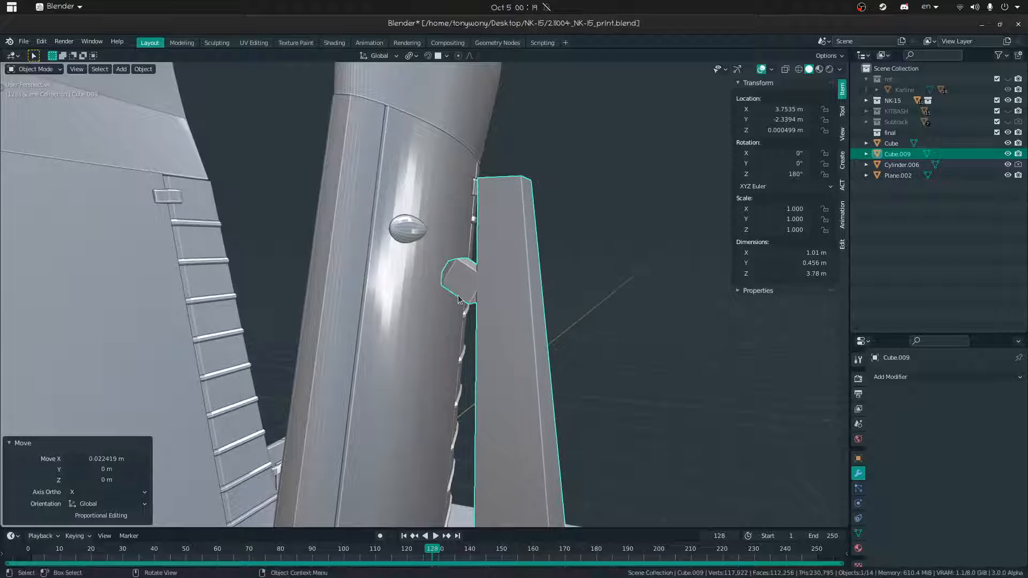
- Move the end face of the copied strut's lower side arm slightly along negative X into the wing surface
{"action": "key", "text": "shift+grave"}
{"action": "key", "text": "w"}
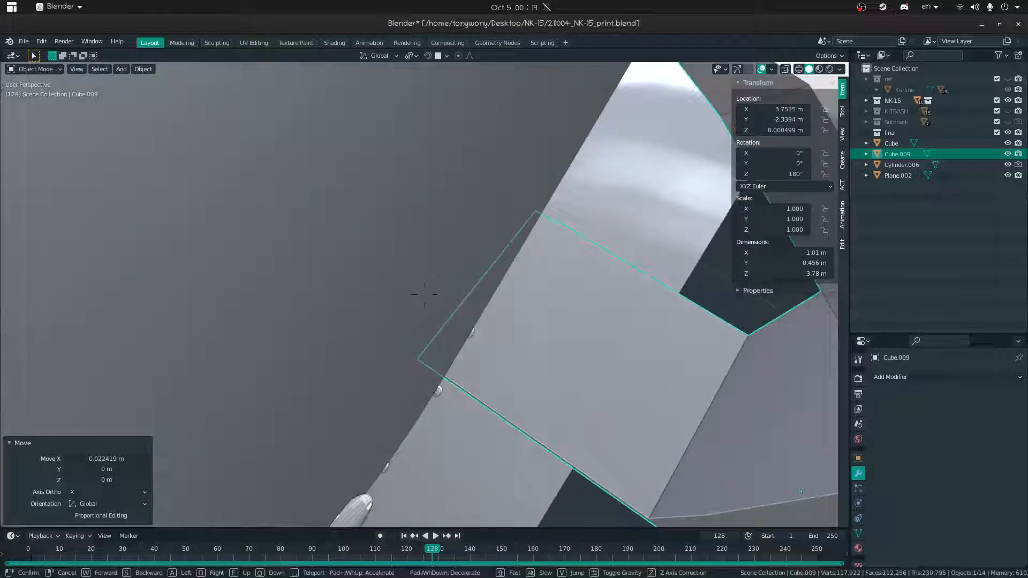
{"action": "key", "text": "w"}
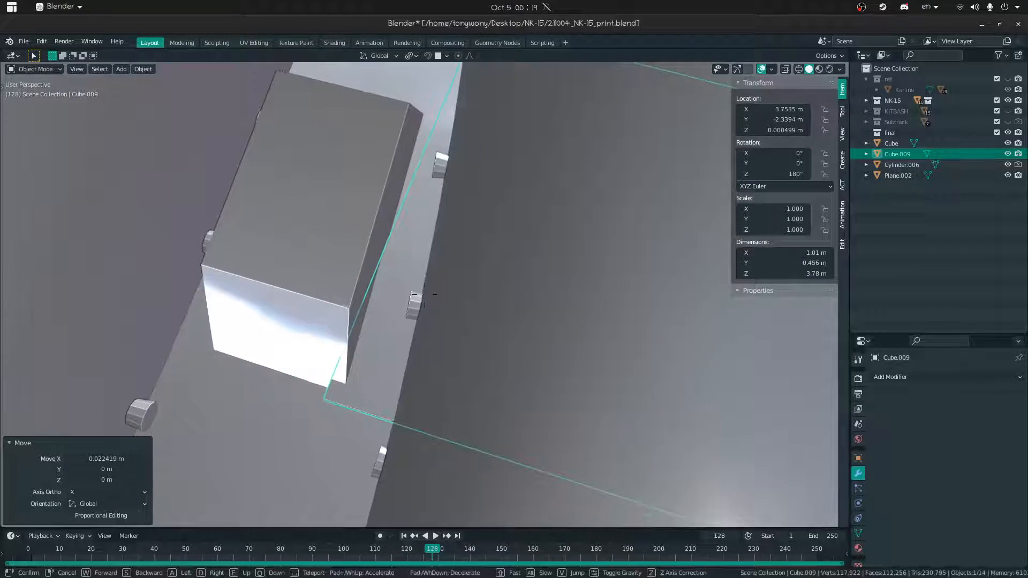
{"action": "key", "text": "s"}
{"action": "key", "text": "w"}
{"action": "left_click", "coordinate": [424, 295]}
{"action": "key", "text": "Tab"}
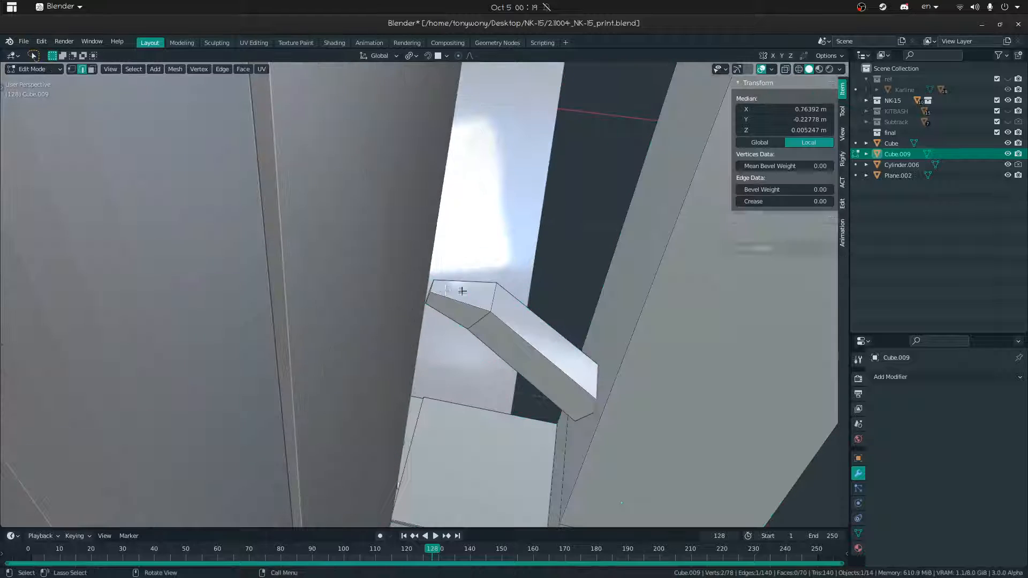
{"action": "key", "text": "3"}
{"action": "left_click", "coordinate": [437, 284]}
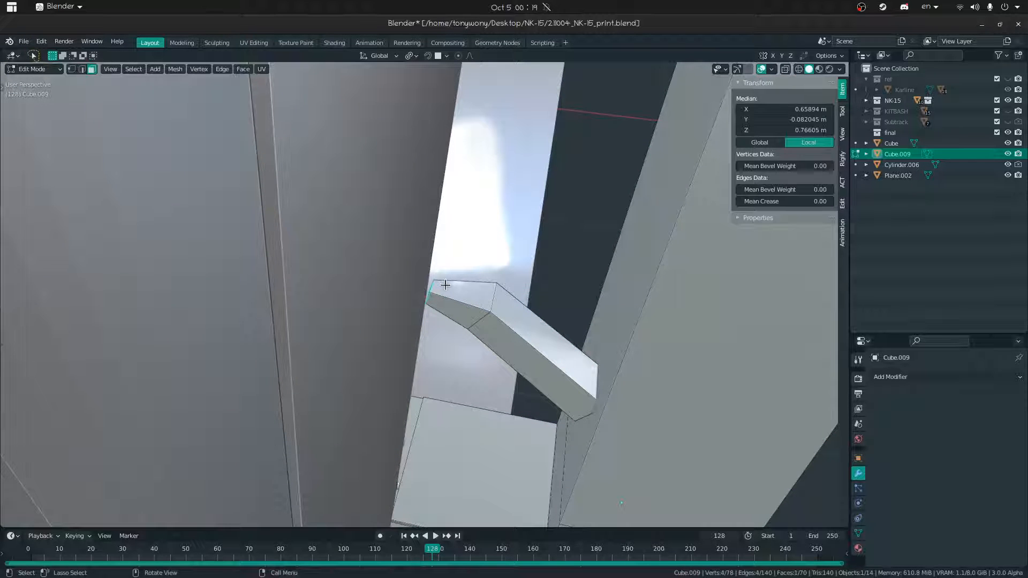
{"action": "key", "text": "g"}
{"action": "key", "text": "x"}
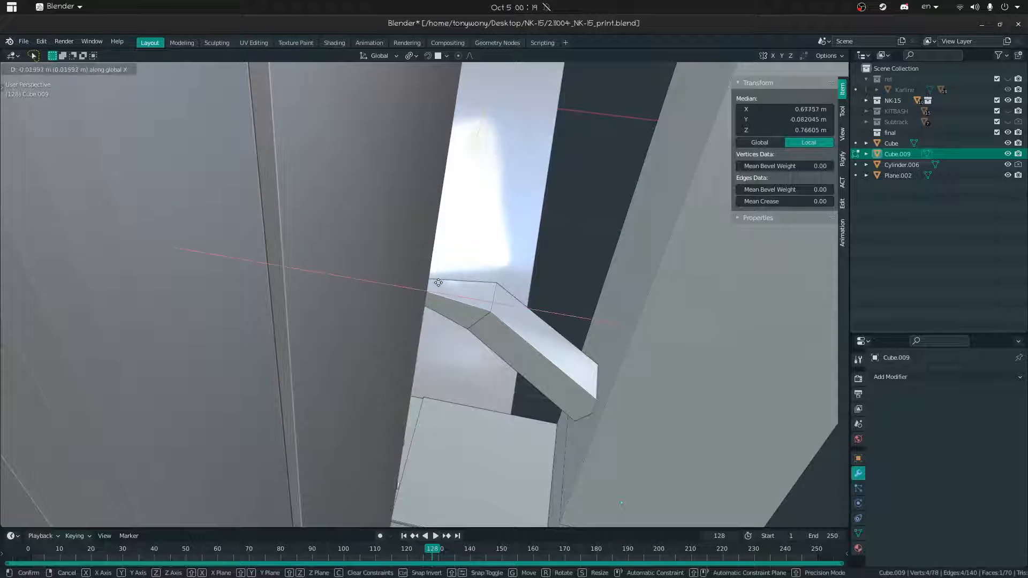
{"action": "left_click", "coordinate": [434, 282]}
- Move the end face of the copied strut's middle side arm about -0.019 m along X to meet the wing
{"action": "key", "text": "shift+grave"}
{"action": "key", "text": "w"}
{"action": "left_click", "coordinate": [425, 295]}
{"action": "left_click", "coordinate": [385, 281]}
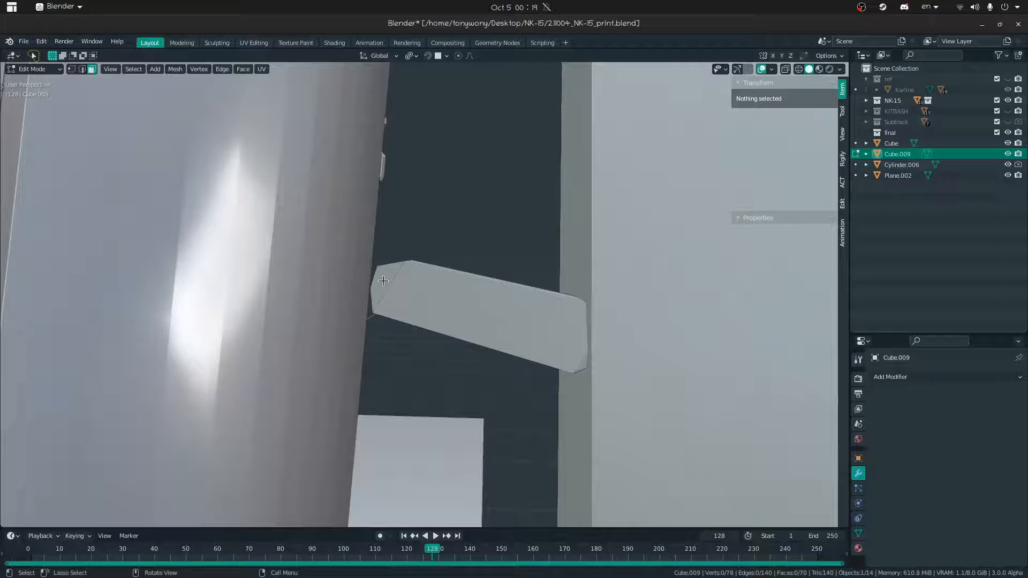
{"action": "middle_click_drag", "start_coordinate": [386, 281], "coordinate": [161, 338]}
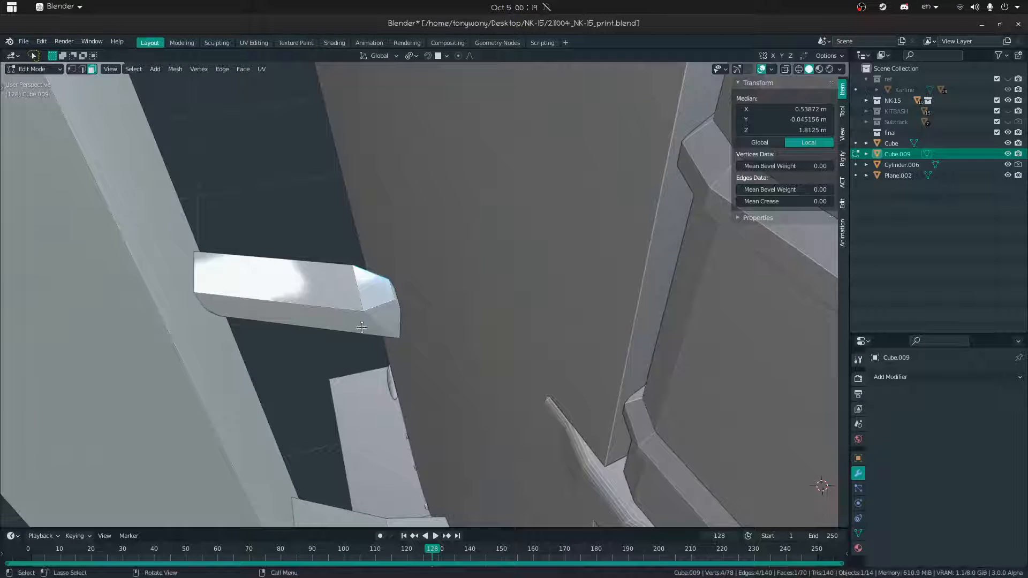
{"action": "key", "text": "g"}
{"action": "key", "text": "y"}
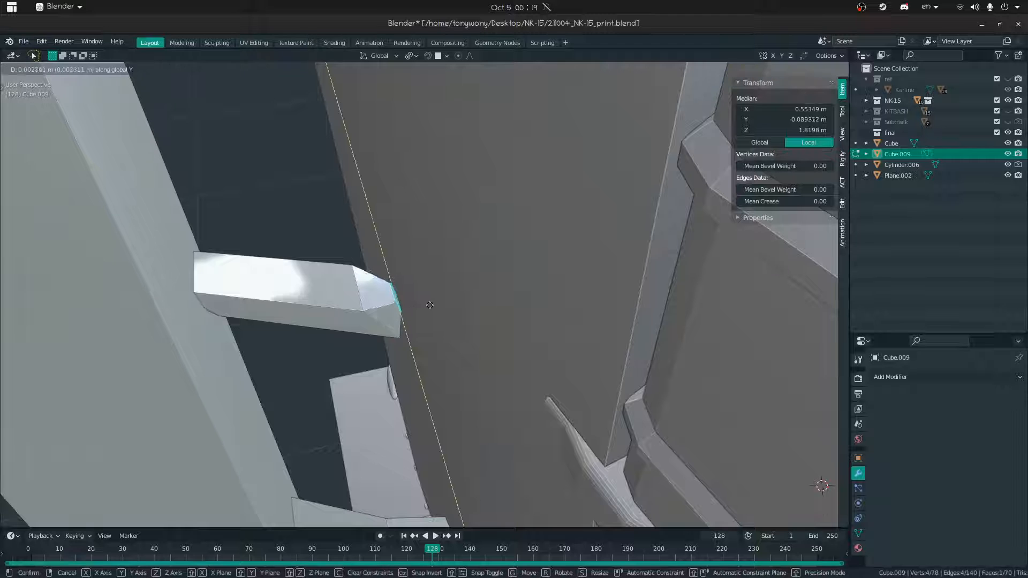
{"action": "left_click", "coordinate": [426, 289]}
{"action": "key", "text": "shift+grave"}
{"action": "key", "text": "s"}
{"action": "left_click", "coordinate": [424, 295]}
{"action": "mouse_move", "coordinate": [423, 294]}
{"action": "middle_mouse_down"}
{"action": "mouse_move", "coordinate": [406, 282]}
{"action": "mouse_move", "coordinate": [450, 282]}
{"action": "mouse_move", "coordinate": [408, 295]}
{"action": "middle_mouse_up"}
{"action": "key", "text": "z"}
{"action": "key", "text": "Escape"}
{"action": "key", "text": "g"}
{"action": "key", "text": "z"}
{"action": "right_click", "coordinate": [407, 248]}
- Slide the end face of the copied strut's foot lip by a factor of about 0.48 and leave mesh editing
{"action": "middle_click_drag", "start_coordinate": [406, 248], "coordinate": [615, 244]}
{"action": "key", "text": "shift+grave"}
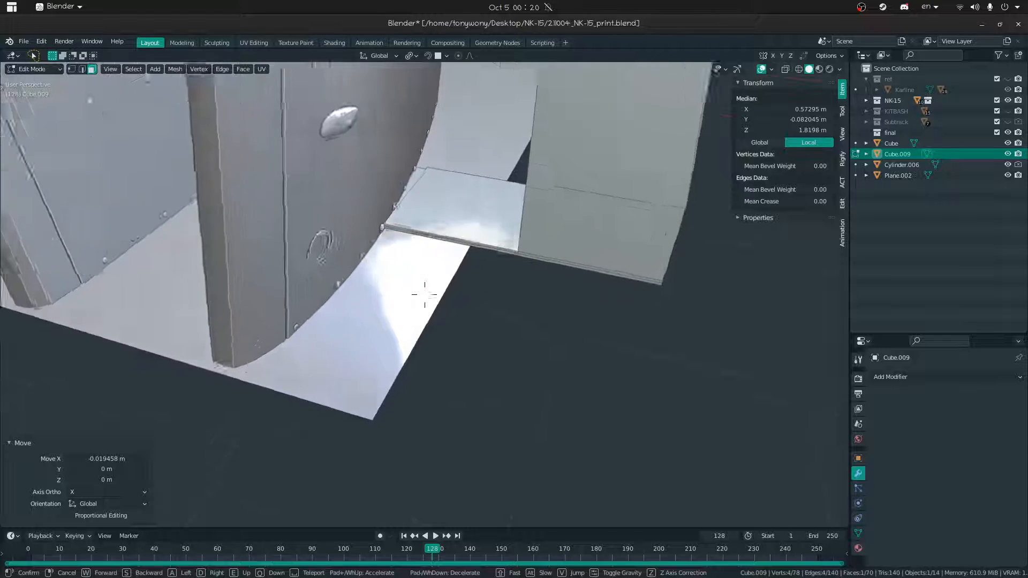
{"action": "key", "text": "w"}
{"action": "key", "text": "s"}
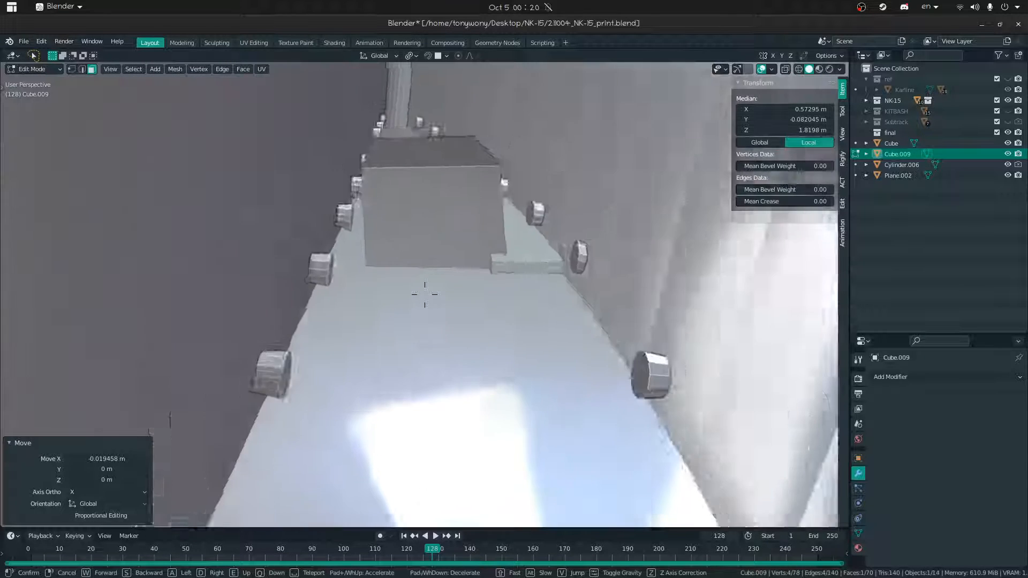
{"action": "key", "text": "w"}
{"action": "left_click", "coordinate": [437, 304]}
{"action": "left_click", "coordinate": [483, 305]}
{"action": "middle_click_drag", "start_coordinate": [482, 305], "coordinate": [484, 320]}
{"action": "key", "text": "g"}
{"action": "key", "text": "g"}
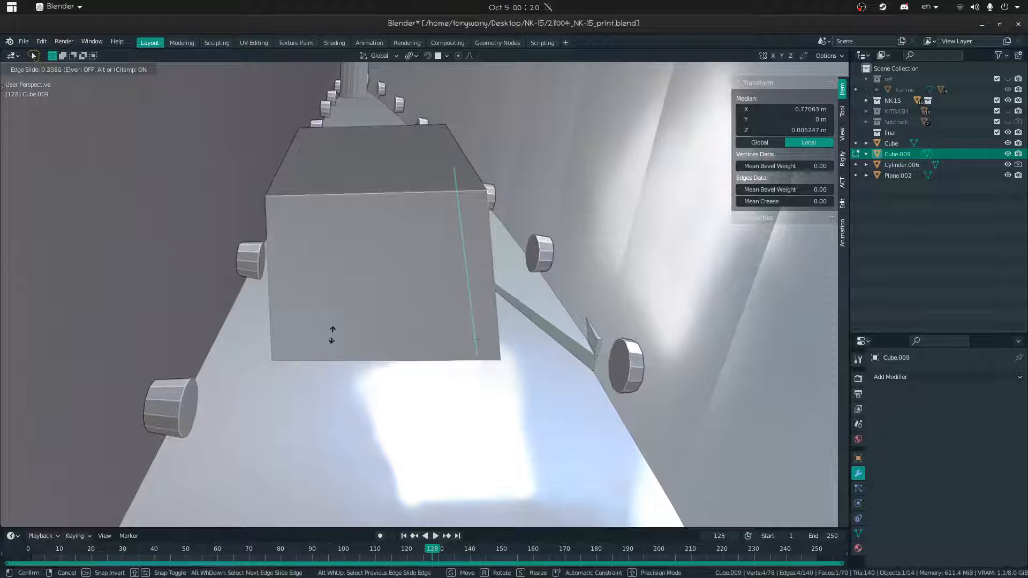
{"action": "right_click", "coordinate": [258, 415]}
{"action": "key", "text": "g"}
{"action": "key", "text": "g"}
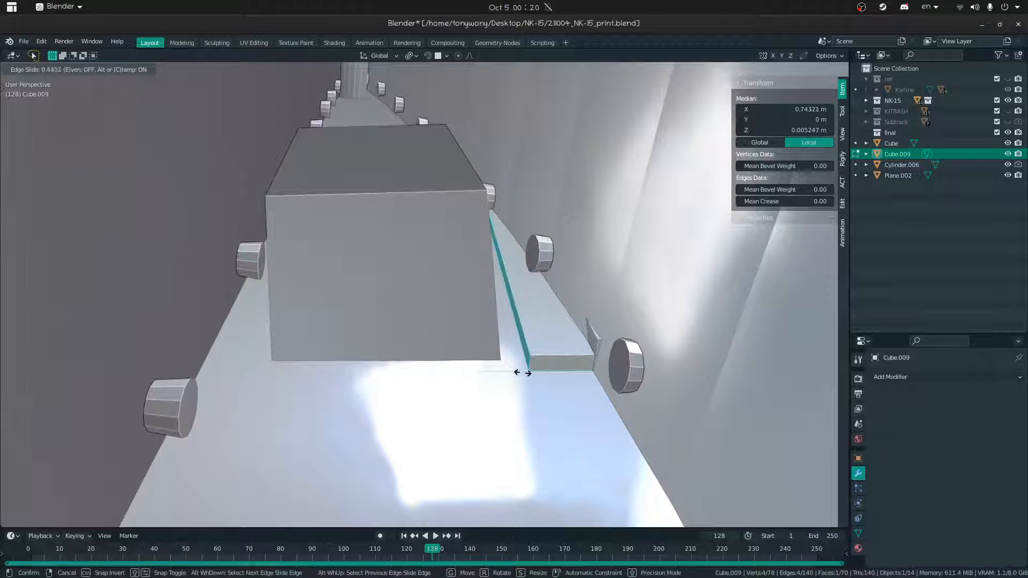
{"action": "left_click", "coordinate": [522, 373]}
{"action": "middle_click_drag", "start_coordinate": [522, 372], "coordinate": [506, 320]}
{"action": "key", "text": "Tab"}
- Examine the second wing and its strut from the foot up to the uppermost side arm
{"action": "middle_click_drag", "start_coordinate": [330, 306], "coordinate": [481, 342]}
{"action": "scroll", "coordinate": [482, 344], "scroll_direction": "down", "scroll_amount": 4}
{"action": "left_click", "coordinate": [482, 340]}
{"action": "key", "text": "shift+grave"}
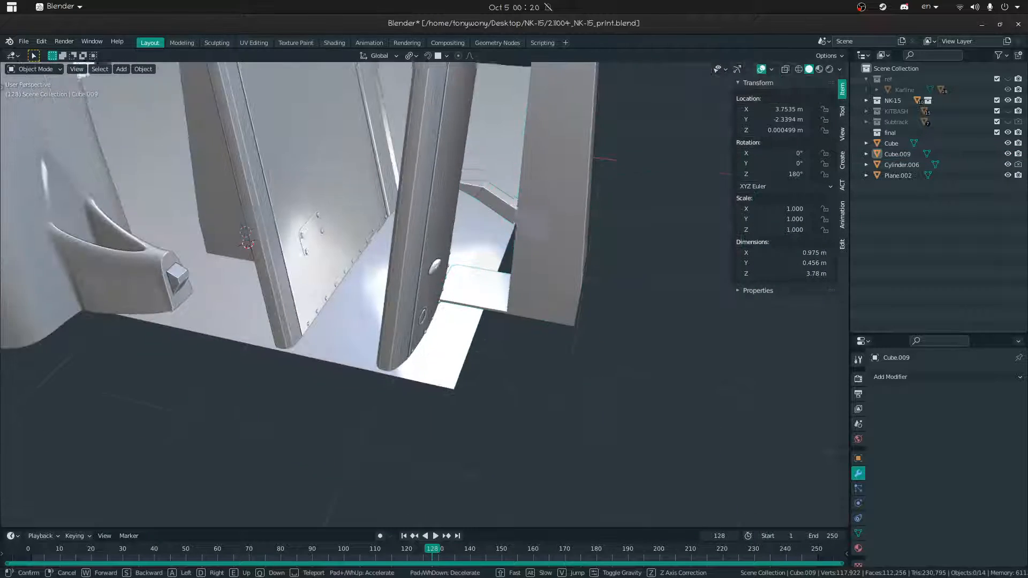
{"action": "key", "text": "w"}
{"action": "key", "text": "s"}
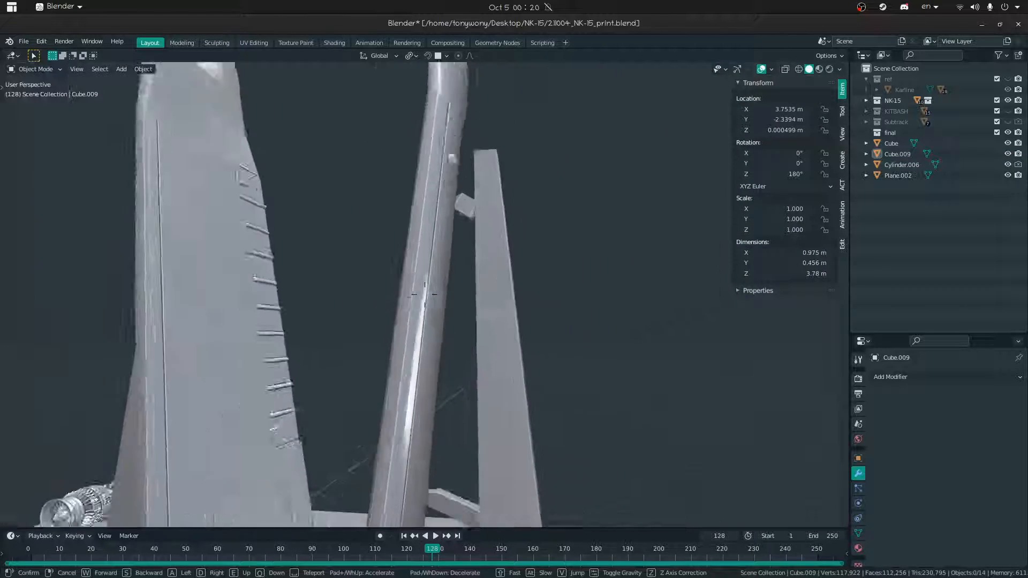
{"action": "left_click", "coordinate": [507, 316]}
{"action": "middle_click_drag", "start_coordinate": [509, 315], "coordinate": [242, 347]}
- Delete both support struts standing beside the two upright wings
{"action": "key", "text": "shift+grave"}
{"action": "key", "text": "s"}
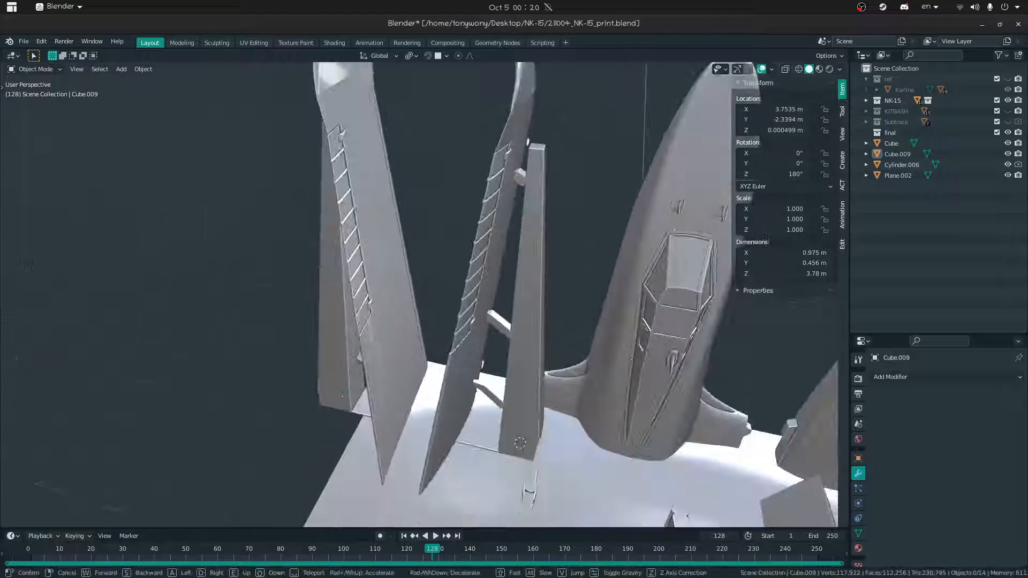
{"action": "left_click", "coordinate": [425, 296]}
{"action": "middle_click_drag", "start_coordinate": [559, 393], "coordinate": [333, 257]}
{"action": "left_click", "coordinate": [449, 266]}
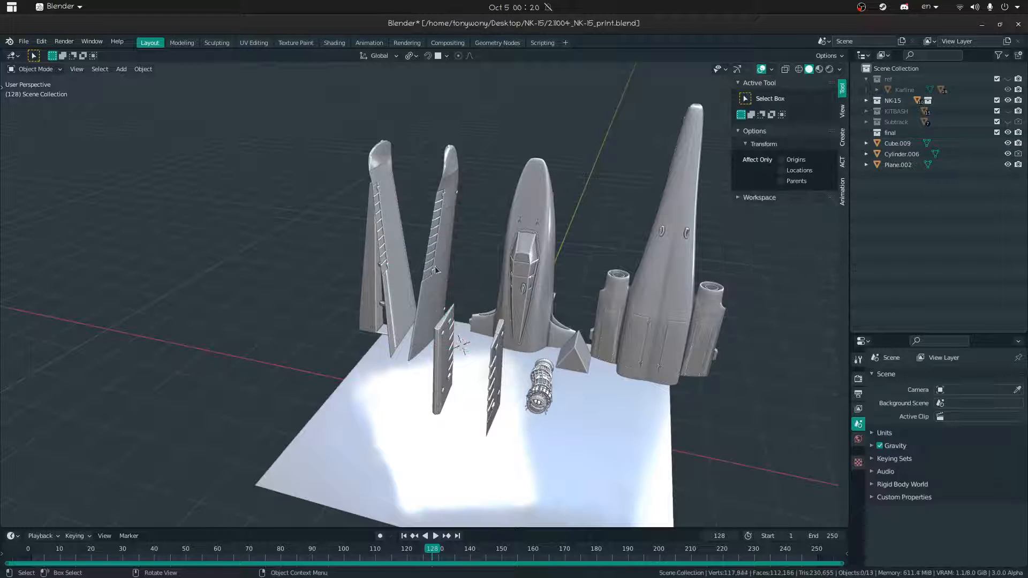
{"action": "middle_click_drag", "start_coordinate": [368, 287], "coordinate": [394, 341]}
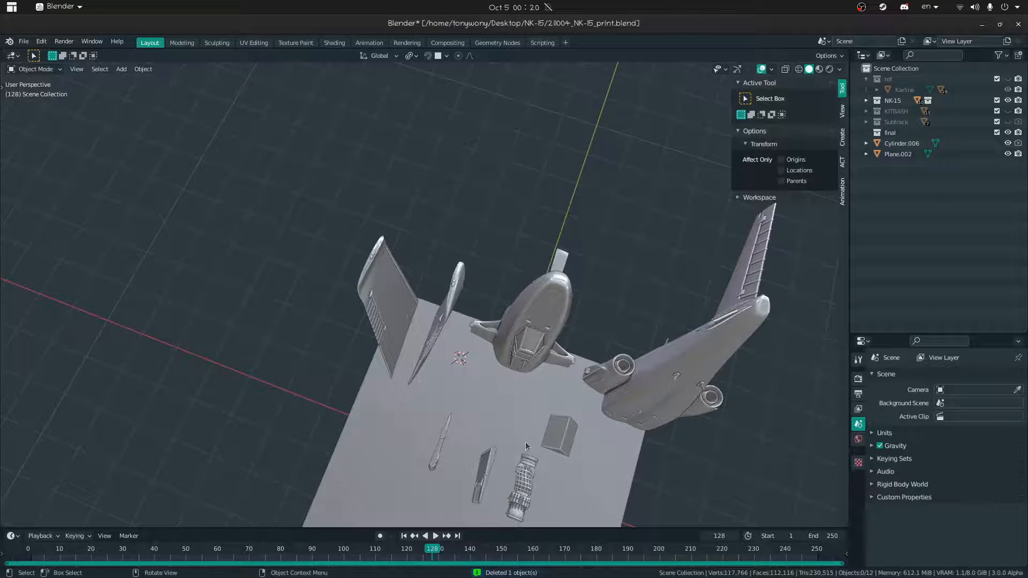
- Snap the 3D cursor to the triangular prism's bottom face and set the prism's origin to the cursor
{"action": "left_click", "coordinate": [573, 428]}
{"action": "middle_click_drag", "start_coordinate": [576, 427], "coordinate": [426, 265]}
{"action": "scroll", "coordinate": [439, 291], "scroll_direction": "up", "scroll_amount": 6}
{"action": "key", "text": "Tab"}
{"action": "middle_click_drag", "start_coordinate": [448, 298], "coordinate": [409, 321]}
{"action": "left_click", "coordinate": [422, 328]}
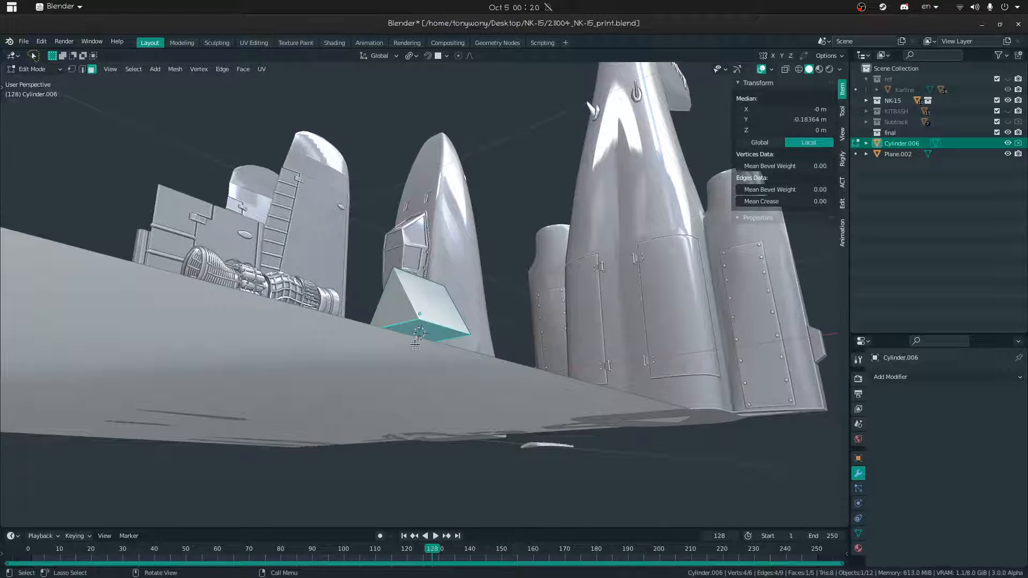
{"action": "key", "text": "Tab"}
{"action": "right_click", "coordinate": [287, 300]}
{"action": "mouse_move", "coordinate": [321, 308]}
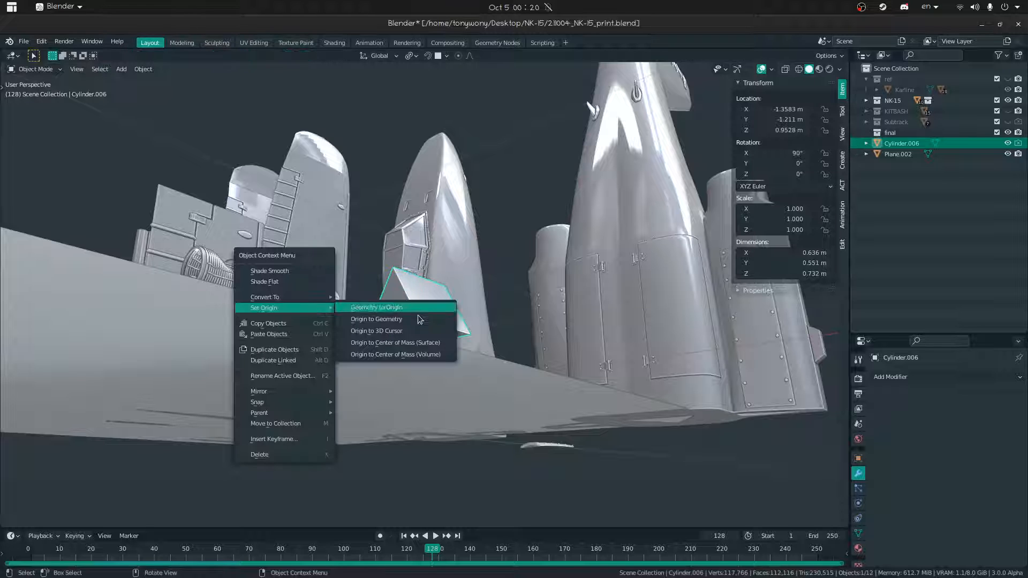
{"action": "left_click", "coordinate": [402, 333]}
- Clear the prism's location and move it horizontally on the ground plane to just beside the turbine
{"action": "middle_click_drag", "start_coordinate": [403, 332], "coordinate": [355, 354]}
{"action": "key", "text": "alt+g"}
{"action": "key", "text": "g"}
{"action": "key", "text": "shift+z"}
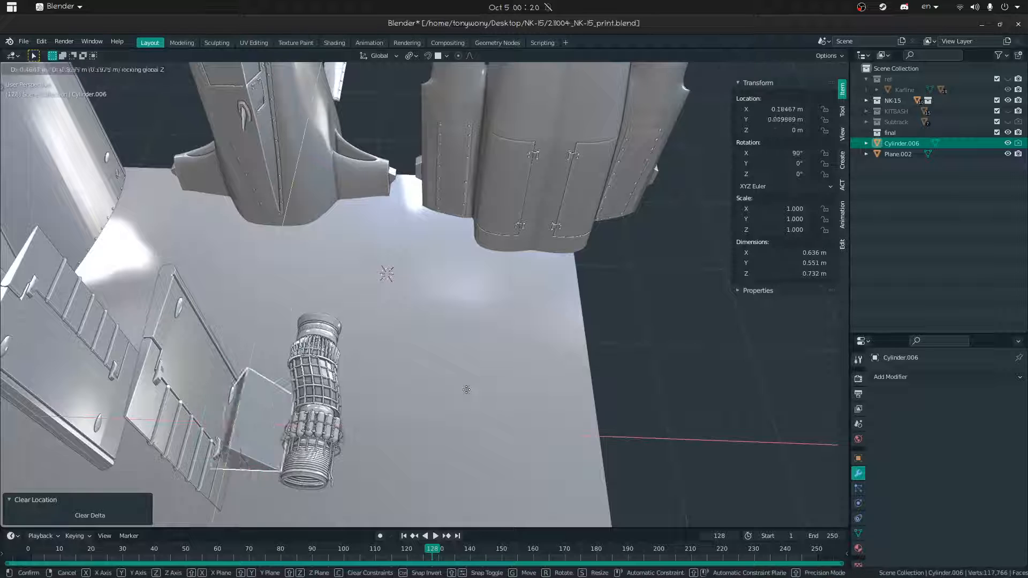
{"action": "left_click", "coordinate": [503, 416]}
- Move the turbine hull and its tubes to the KITBASH collection
{"action": "left_click", "coordinate": [340, 379]}
{"action": "middle_click_drag", "start_coordinate": [339, 379], "coordinate": [300, 362]}
{"action": "key", "text": "m"}
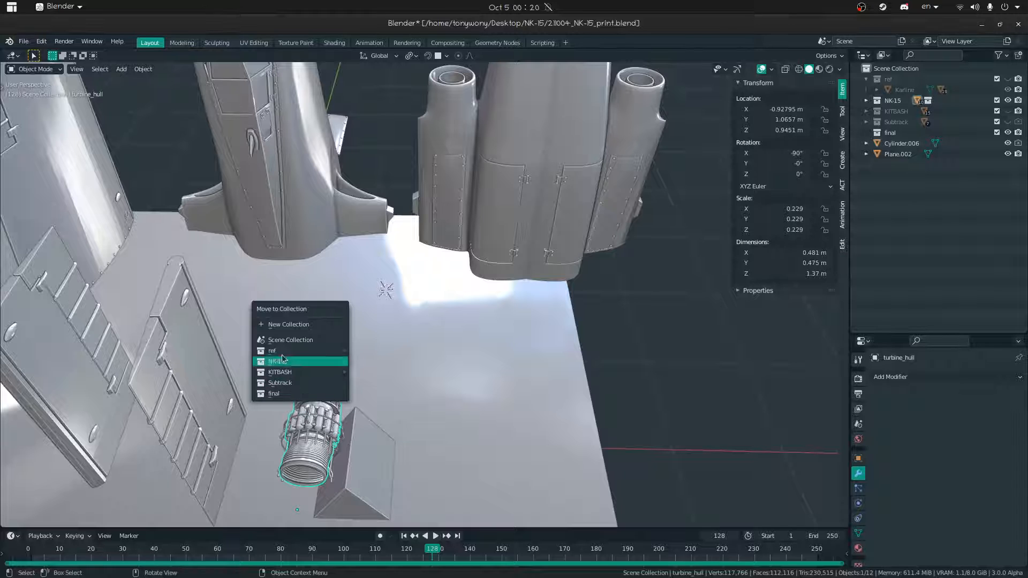
{"action": "left_click", "coordinate": [279, 372]}
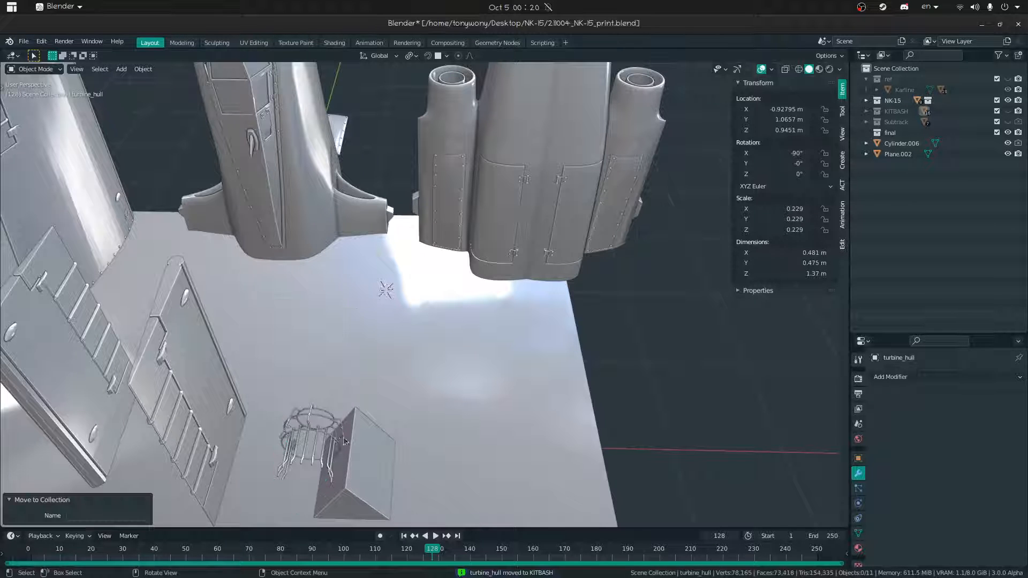
{"action": "left_click", "coordinate": [308, 423]}
{"action": "key", "text": "m"}
{"action": "left_click", "coordinate": [309, 418]}
- Move the small loose panel horizontally about -1.898 m in X and 5.636 m in Y, onto the ground plane beside the prism
{"action": "key", "text": "shift+grave"}
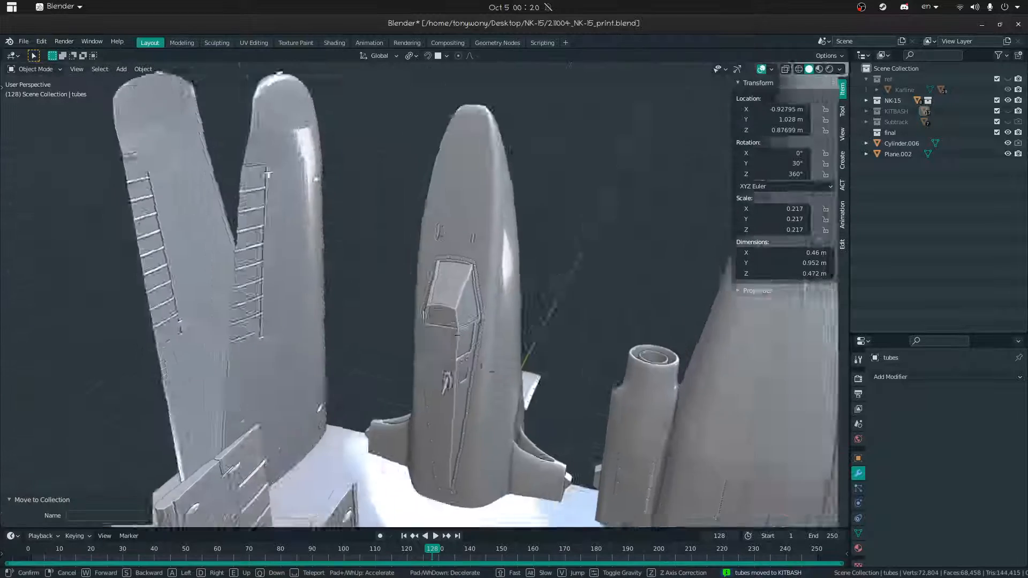
{"action": "key", "text": "Escape"}
{"action": "left_click", "coordinate": [493, 446]}
{"action": "middle_click_drag", "start_coordinate": [494, 445], "coordinate": [481, 243]}
{"action": "left_click", "coordinate": [458, 224]}
{"action": "key", "text": "g"}
{"action": "key", "text": "shift+z"}
{"action": "left_click", "coordinate": [522, 517]}
{"action": "middle_click_drag", "start_coordinate": [523, 517], "coordinate": [502, 404]}
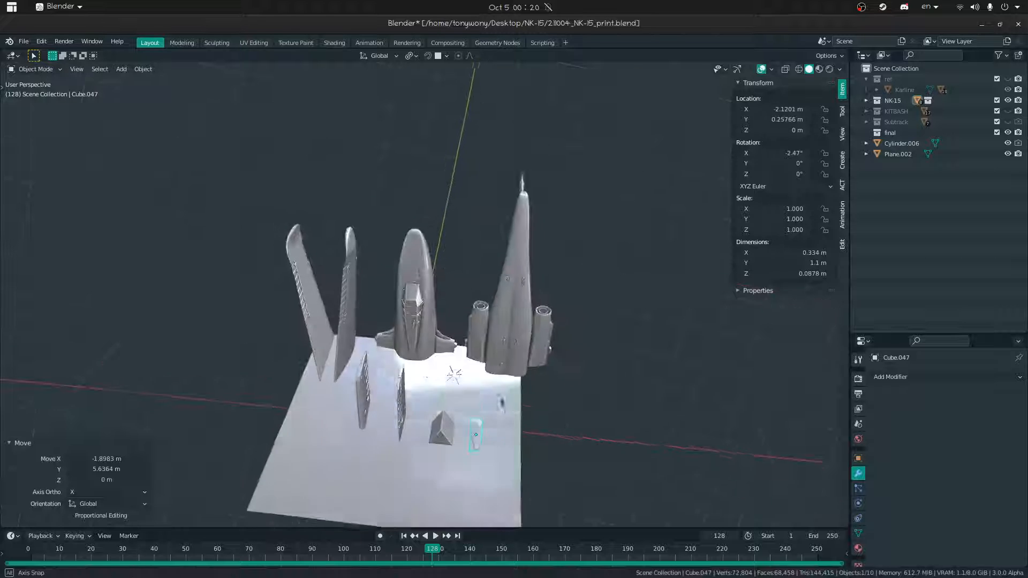
- Adjust the small panel's height along Z relative to the ground plane
{"action": "key", "text": "shift+grave"}
{"action": "key", "text": "w"}
{"action": "key", "text": "Escape"}
{"action": "key", "text": "g"}
{"action": "key", "text": "z"}
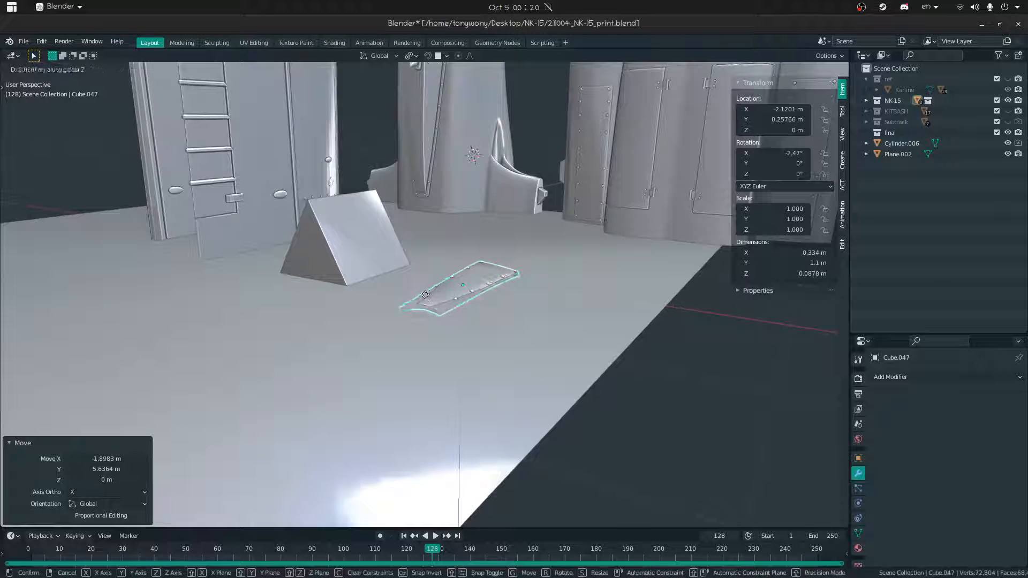
{"action": "left_click", "coordinate": [417, 284]}
{"action": "middle_click_drag", "start_coordinate": [417, 284], "coordinate": [411, 252]}
{"action": "scroll", "coordinate": [410, 247], "scroll_direction": "down", "scroll_amount": 8}
{"action": "left_click", "coordinate": [410, 243]}
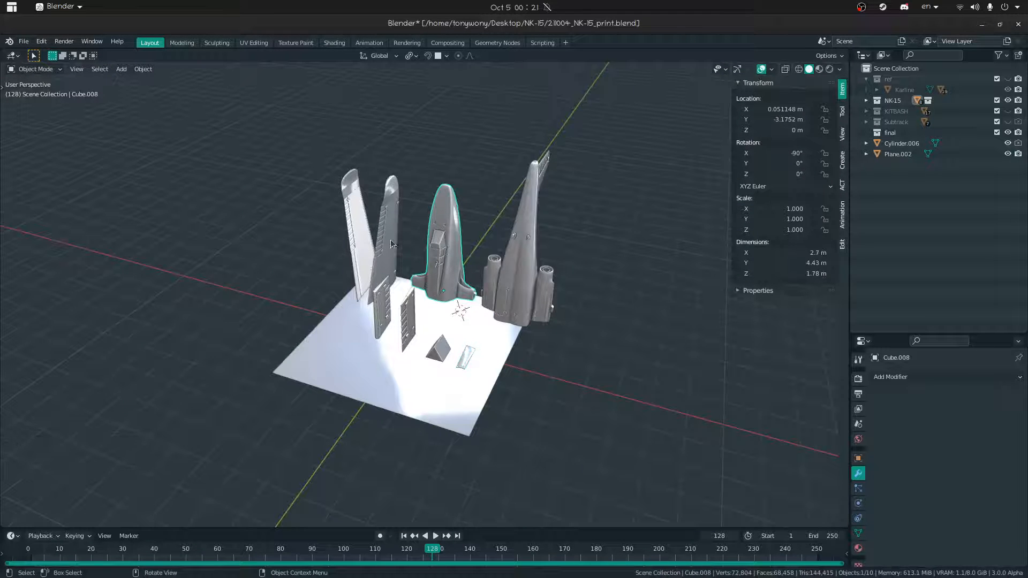
- Rotate the fuselage with the engines about the global Z axis to a Z rotation of 180°
{"action": "left_click", "coordinate": [537, 273]}
{"action": "middle_click_drag", "start_coordinate": [537, 273], "coordinate": [444, 339]}
{"action": "key", "text": "t"}
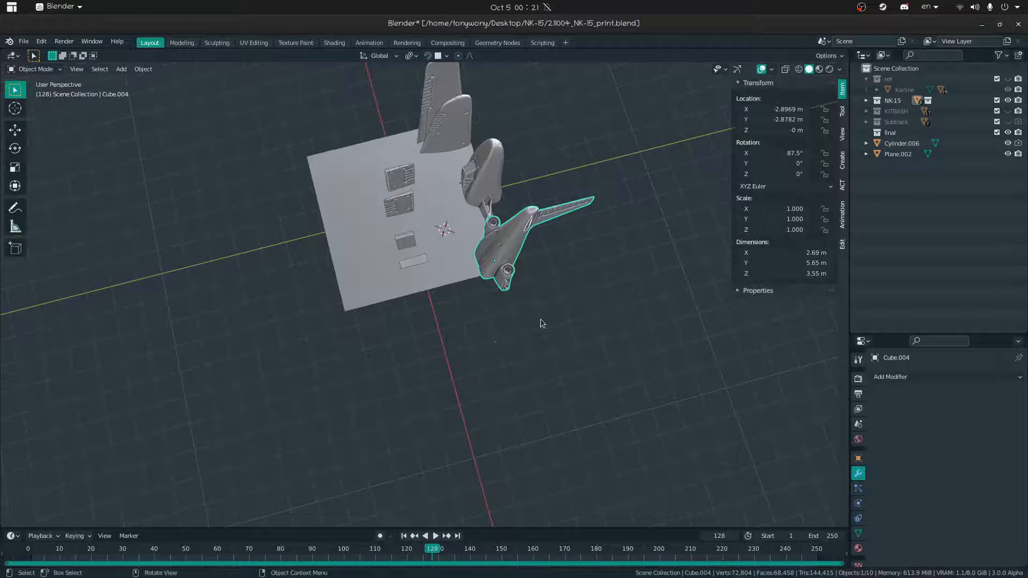
{"action": "key", "text": "r"}
{"action": "key", "text": "z"}
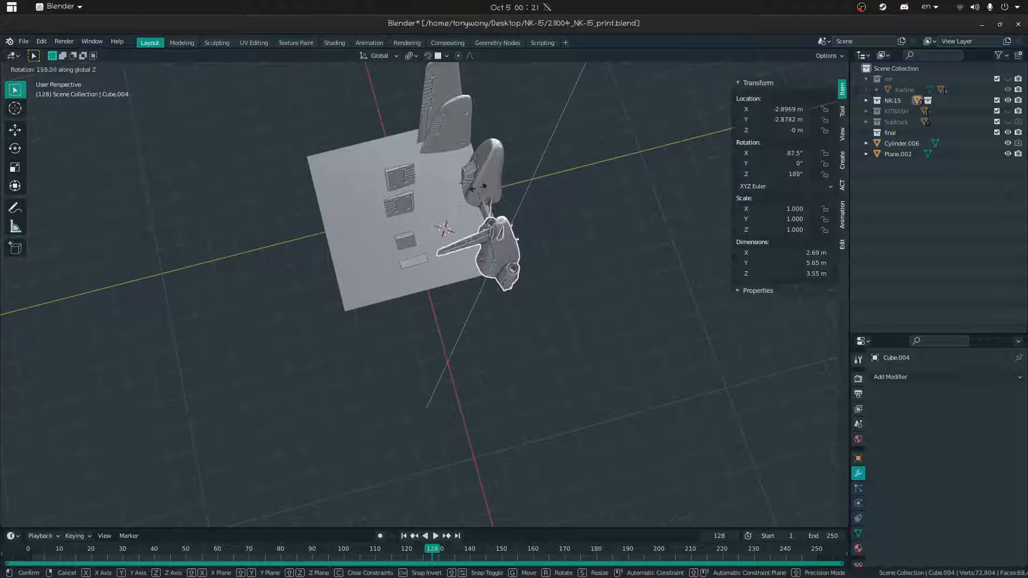
{"action": "left_click", "coordinate": [480, 187], "text": "ctrl"}
- Move the two small ribbed panels horizontally off the ground plane, lining them up one after the other beyond the wings
{"action": "middle_click_drag", "start_coordinate": [480, 188], "coordinate": [521, 237]}
{"action": "left_click", "coordinate": [337, 236]}
{"action": "middle_click_drag", "start_coordinate": [337, 237], "coordinate": [389, 289]}
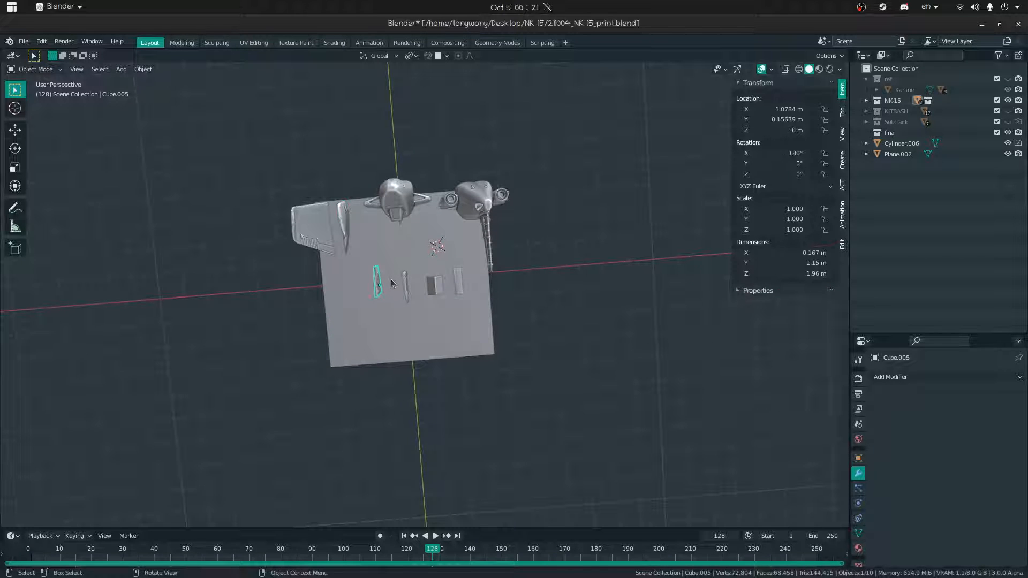
{"action": "key", "text": "g"}
{"action": "key", "text": "shift+z"}
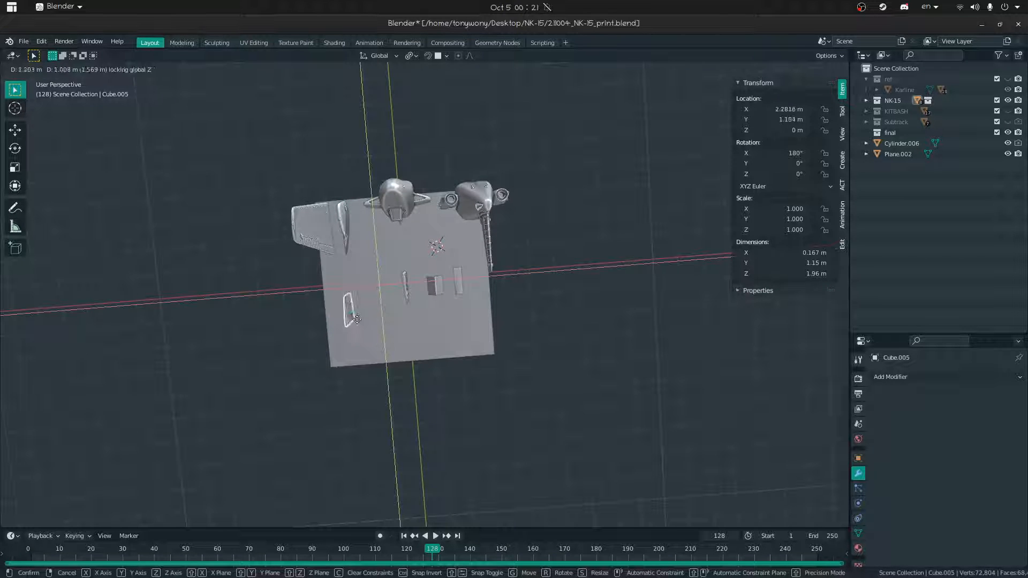
{"action": "left_click", "coordinate": [292, 251]}
{"action": "left_click", "coordinate": [405, 286]}
{"action": "key", "text": "g"}
{"action": "key", "text": "shift+z"}
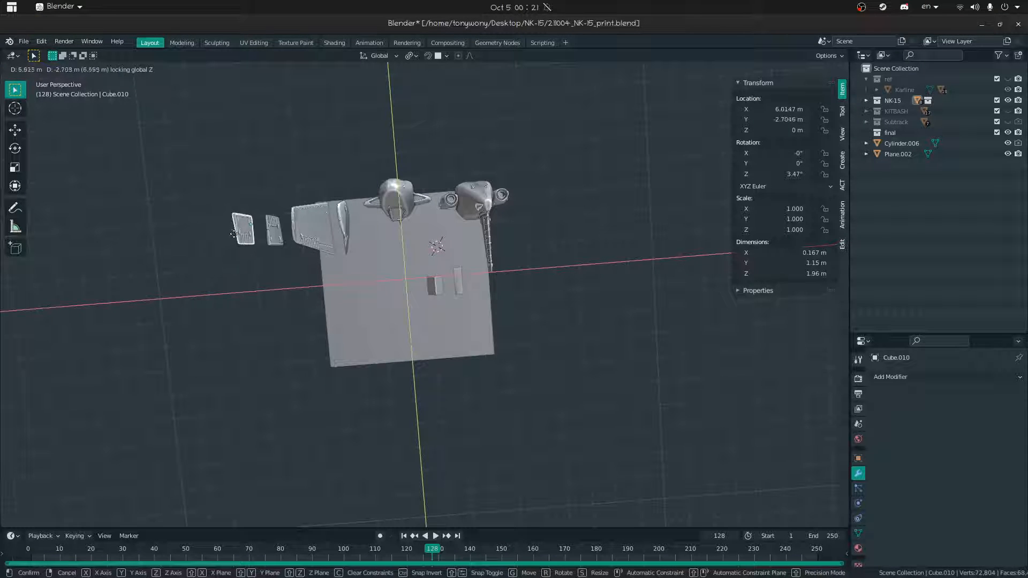
{"action": "left_click", "coordinate": [236, 235]}
- Move the prism and the small thin panel horizontally to continue the row beyond the two ribbed panels
{"action": "left_click", "coordinate": [445, 284]}
{"action": "key", "text": "g"}
{"action": "key", "text": "shift+z"}
{"action": "left_click", "coordinate": [299, 266]}
{"action": "left_click", "coordinate": [458, 285]}
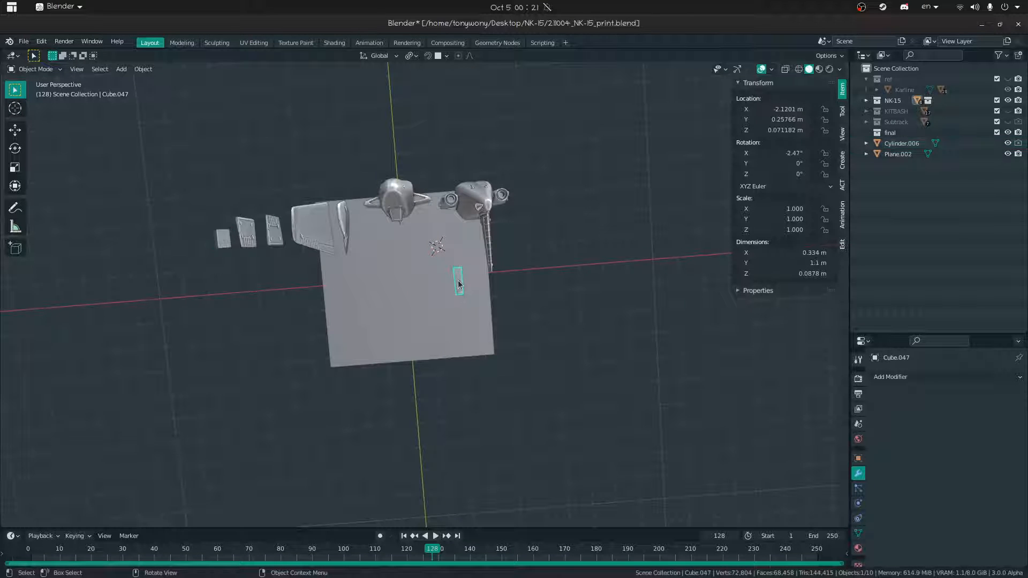
{"action": "key", "text": "g"}
{"action": "key", "text": "shift+z"}
{"action": "left_click", "coordinate": [156, 247]}
- Delete the ground plane under the aircraft parts
{"action": "left_click", "coordinate": [418, 288]}
{"action": "key", "text": "x"}
{"action": "left_click", "coordinate": [416, 294]}
- Move the whole row of parts together horizontally towards the X axis and save the file
{"action": "middle_click_drag", "start_coordinate": [416, 296], "coordinate": [402, 247]}
{"action": "left_click_drag", "start_coordinate": [112, 175], "coordinate": [508, 318]}
{"action": "key", "text": "g"}
{"action": "key", "text": "shift+z"}
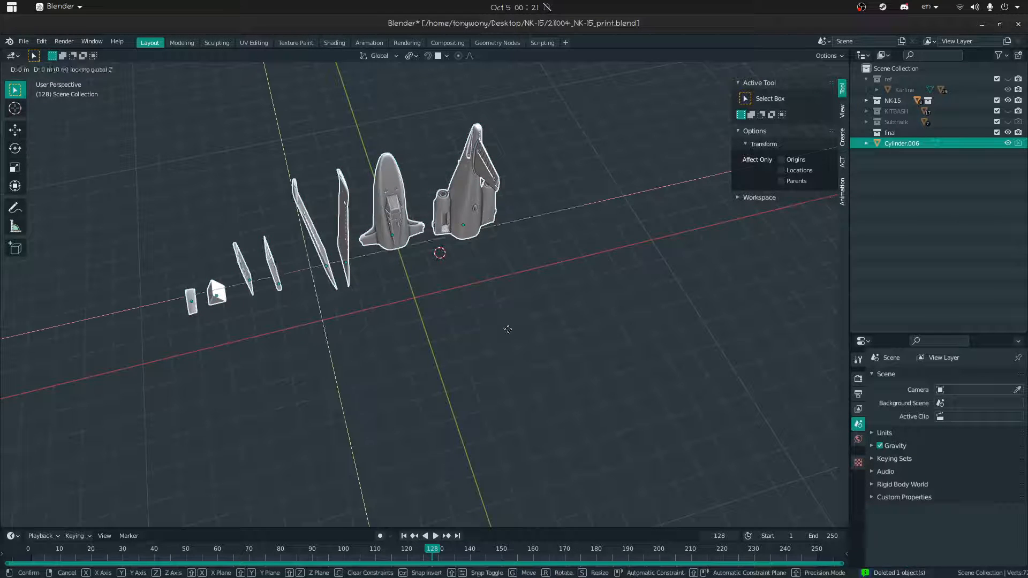
{"action": "left_click", "coordinate": [548, 401]}
{"action": "left_click", "coordinate": [544, 402]}
{"action": "middle_click_drag", "start_coordinate": [541, 397], "coordinate": [567, 311]}
{"action": "key", "text": "ctrl+s"}
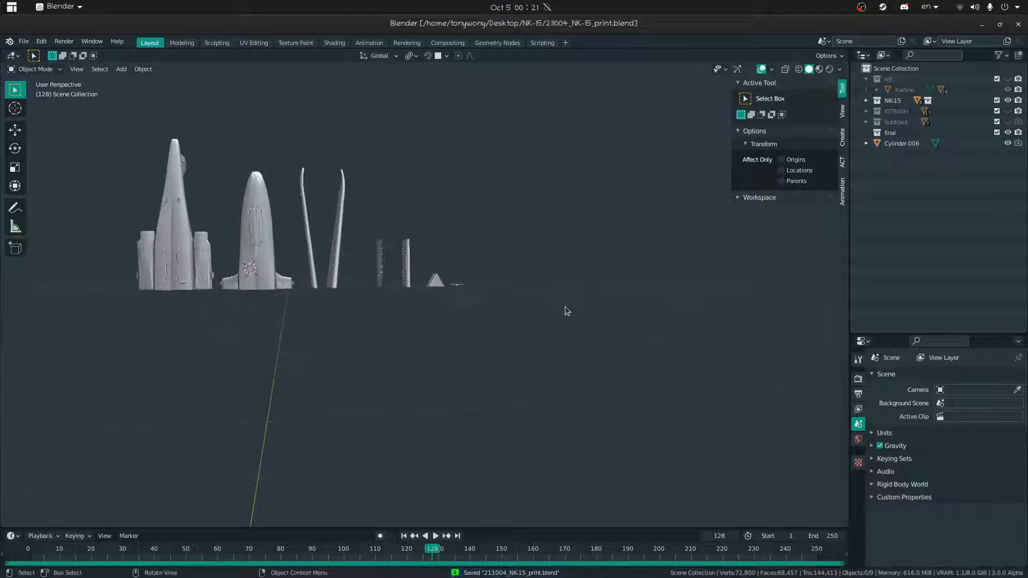
- In front view, move the nose hull about -0.416 m along X towards the fuselage with the engines
{"action": "key", "text": "KP_1"}
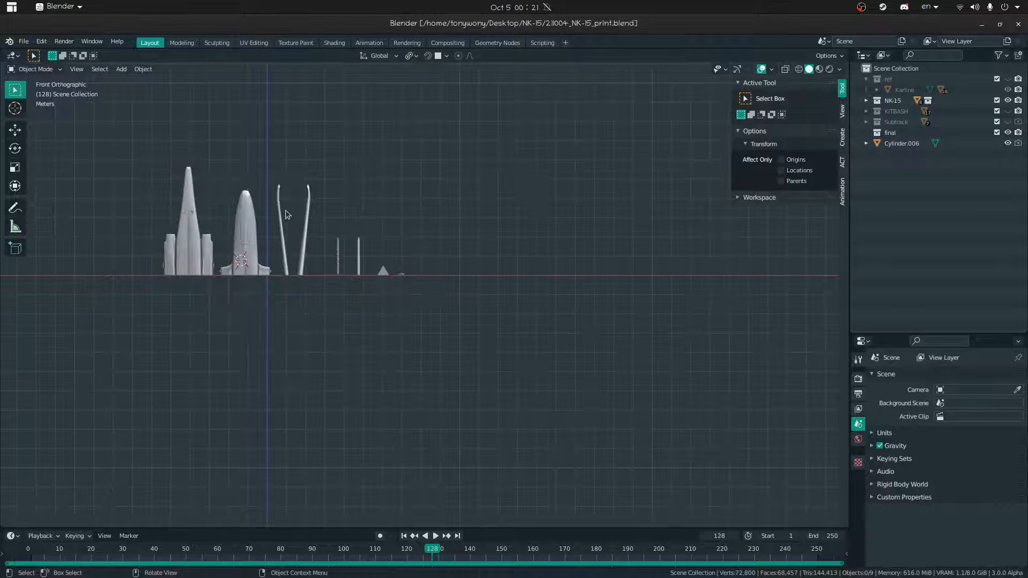
{"action": "left_click", "coordinate": [247, 248]}
{"action": "middle_click_drag", "start_coordinate": [291, 249], "coordinate": [429, 316], "text": "shift"}
{"action": "scroll", "coordinate": [374, 232], "scroll_direction": "up", "scroll_amount": 4}
{"action": "left_click", "coordinate": [250, 298]}
{"action": "left_click", "coordinate": [347, 306]}
{"action": "key", "text": "g"}
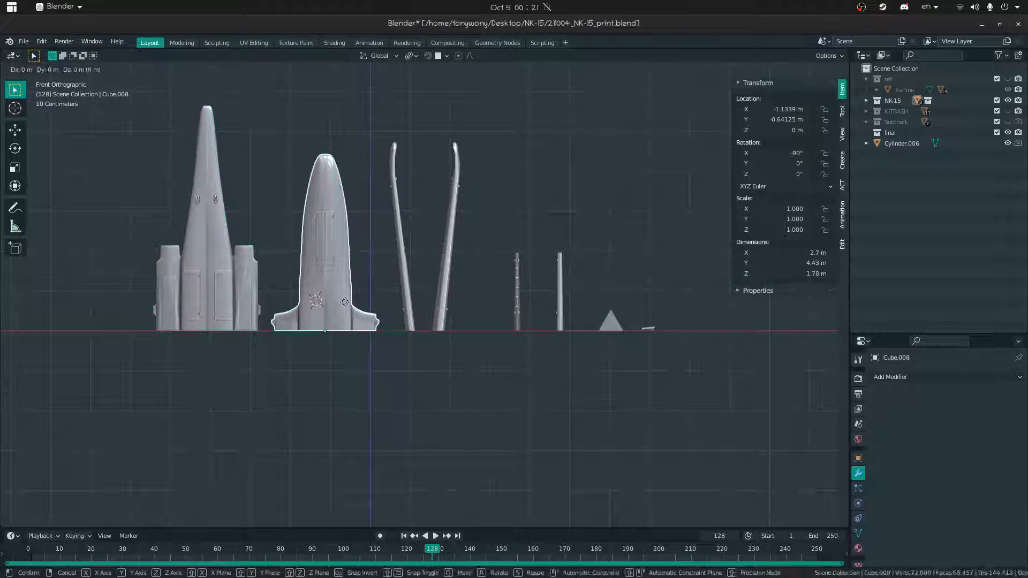
{"action": "key", "text": "x"}
{"action": "left_click", "coordinate": [330, 304]}
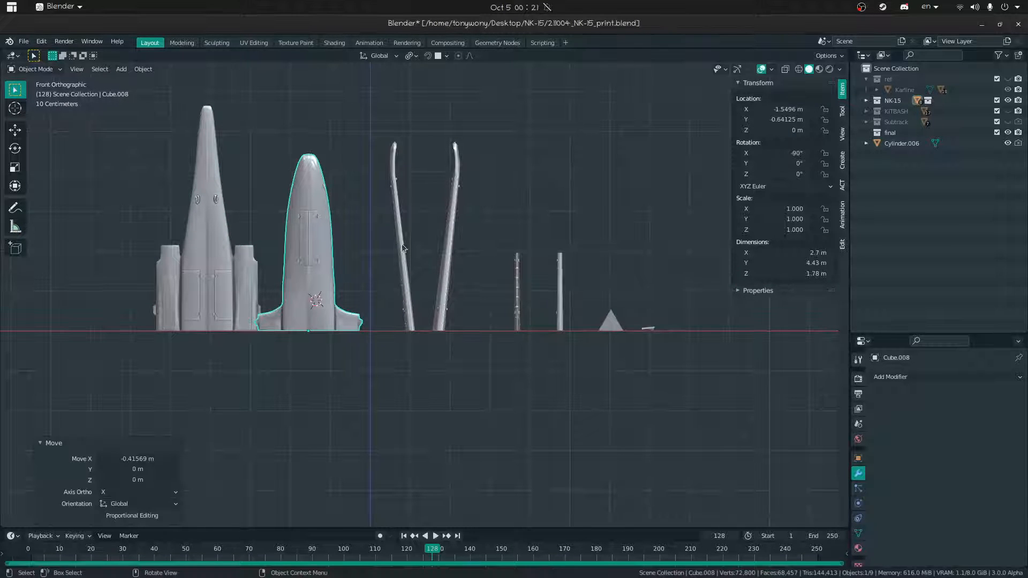
- Shift both upright wings along X to bring them closer to the nose hull
{"action": "left_click", "coordinate": [401, 284]}
{"action": "key", "text": "g"}
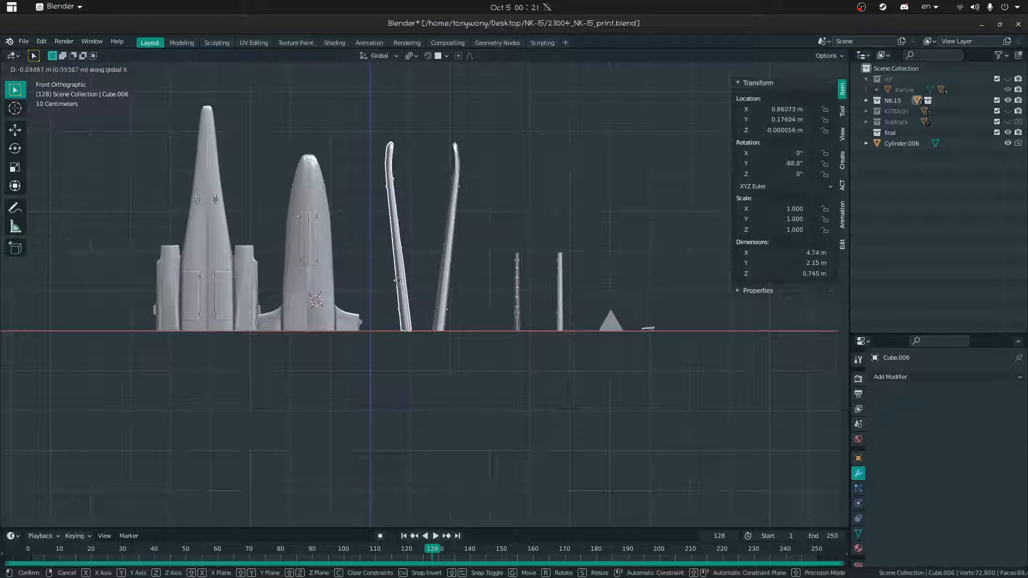
{"action": "left_click", "coordinate": [398, 281]}
{"action": "left_click", "coordinate": [450, 289]}
{"action": "key", "text": "g"}
{"action": "key", "text": "x"}
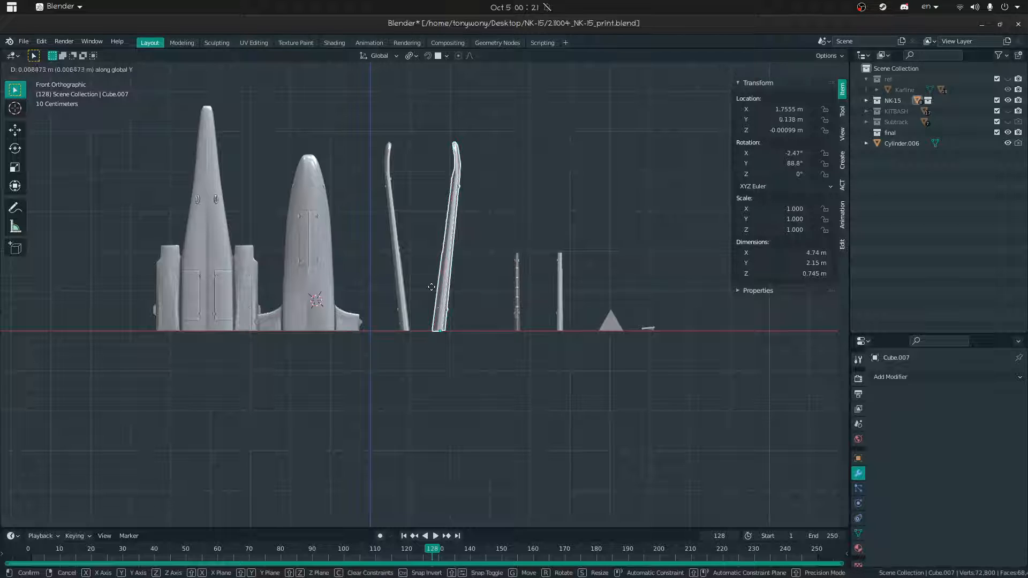
{"action": "left_click", "coordinate": [436, 286]}
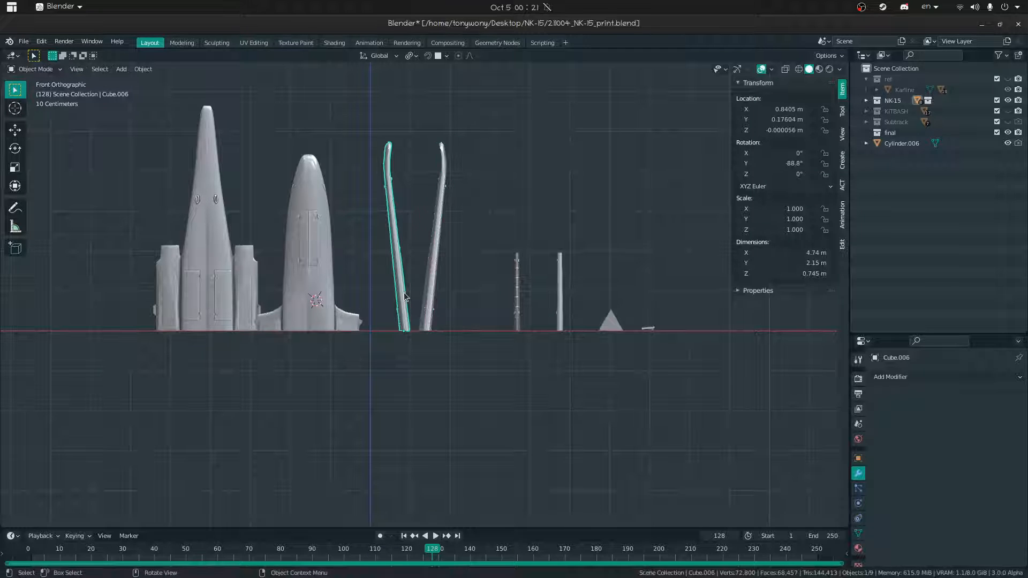
{"action": "left_click", "coordinate": [404, 293]}
{"action": "key", "text": "g"}
{"action": "key", "text": "x"}
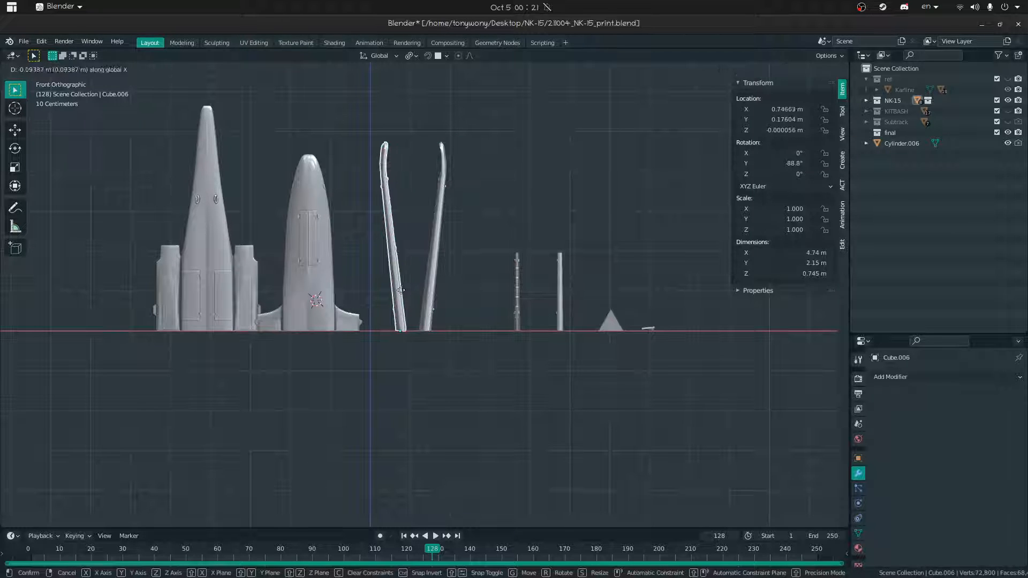
{"action": "left_click", "coordinate": [397, 288]}
- Move the fuselage with the engines along X to about -4.59 m, leaving a gap to the nose hull
{"action": "left_click", "coordinate": [243, 282]}
{"action": "key", "text": "g"}
{"action": "key", "text": "x"}
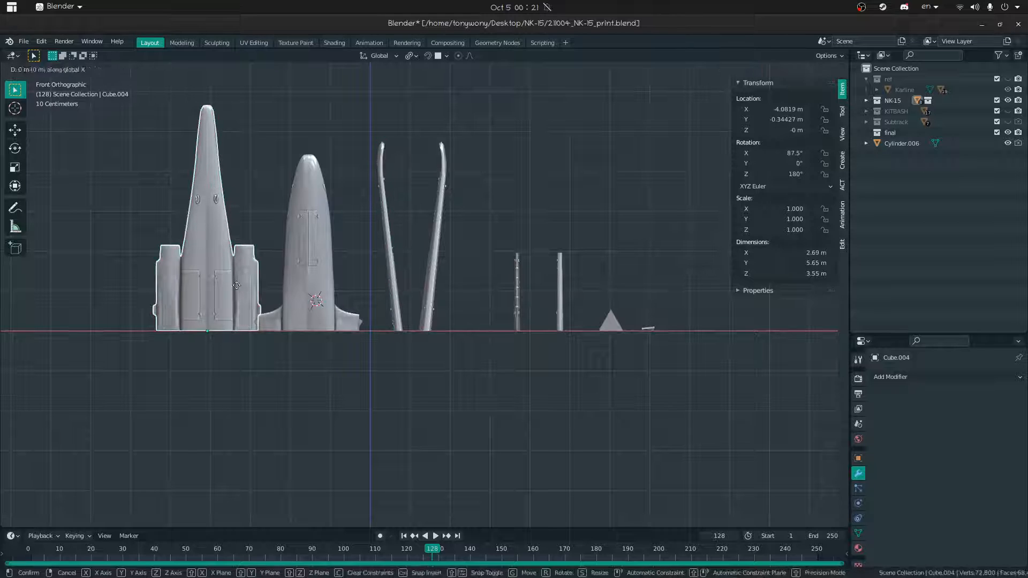
{"action": "left_click", "coordinate": [223, 288]}
- Move both small ribbed panels along X towards the wings, the second one by about -1.274 m
{"action": "left_click", "coordinate": [517, 303]}
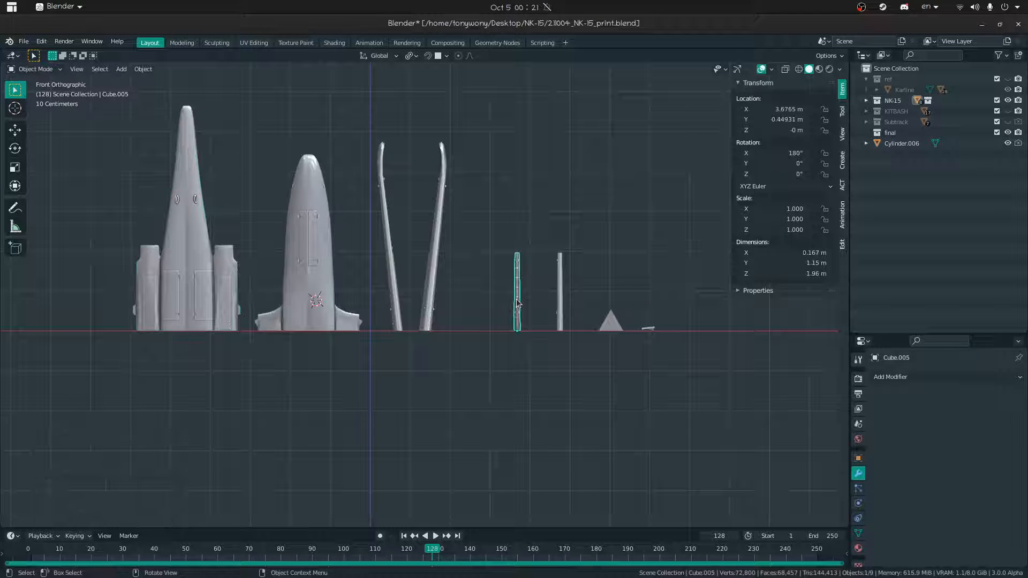
{"action": "key", "text": "g"}
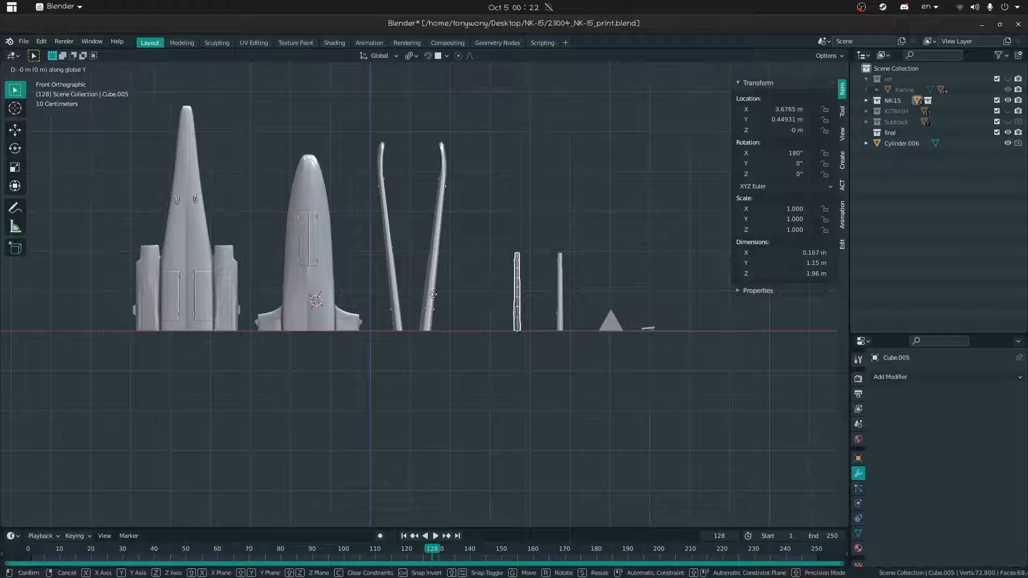
{"action": "left_click", "coordinate": [444, 294]}
{"action": "left_click", "coordinate": [562, 298]}
{"action": "key", "text": "g"}
{"action": "left_click", "coordinate": [511, 310]}
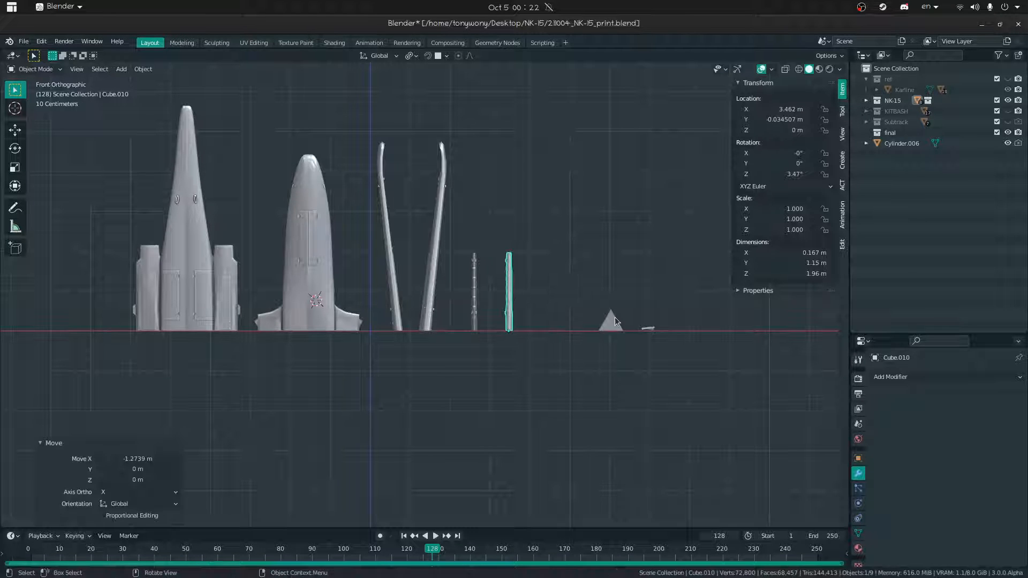
- Move the prism and the small thin panel along X towards the ribbed panels, and save the file
{"action": "left_click", "coordinate": [614, 317]}
{"action": "key", "text": "g"}
{"action": "key", "text": "x"}
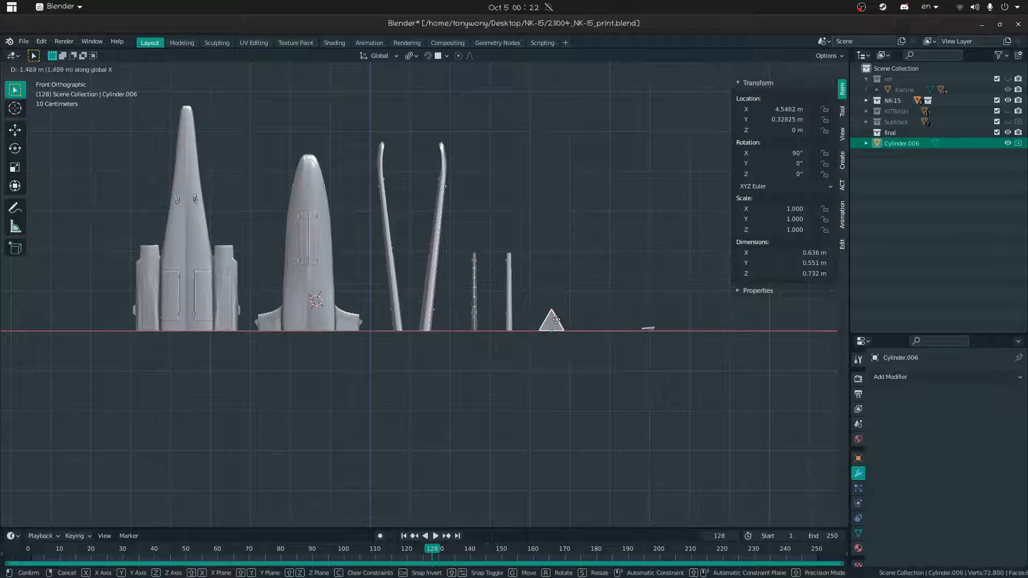
{"action": "left_click", "coordinate": [556, 319]}
{"action": "left_click", "coordinate": [647, 328]}
{"action": "key", "text": "g"}
{"action": "key", "text": "x"}
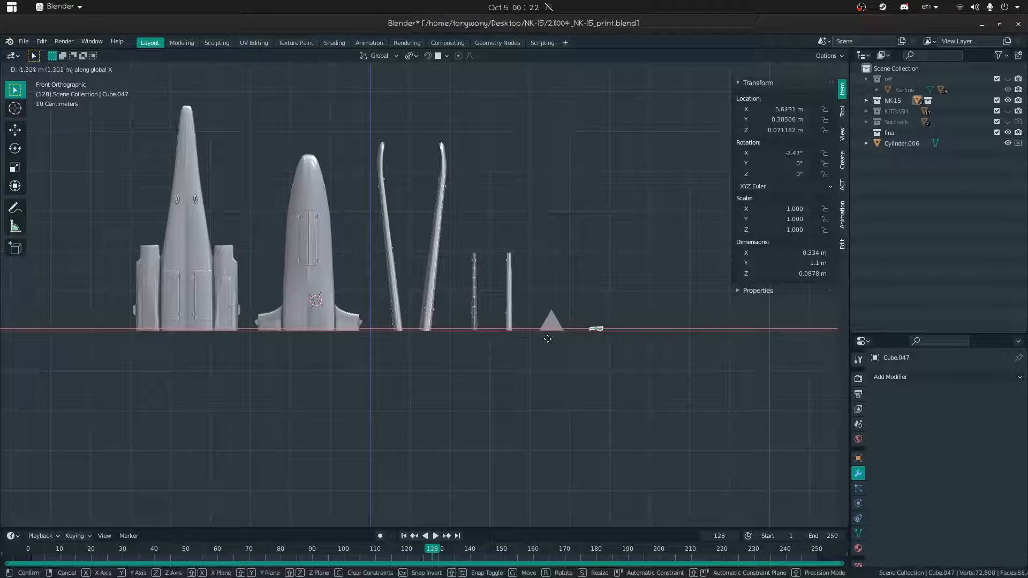
{"action": "left_click", "coordinate": [546, 340]}
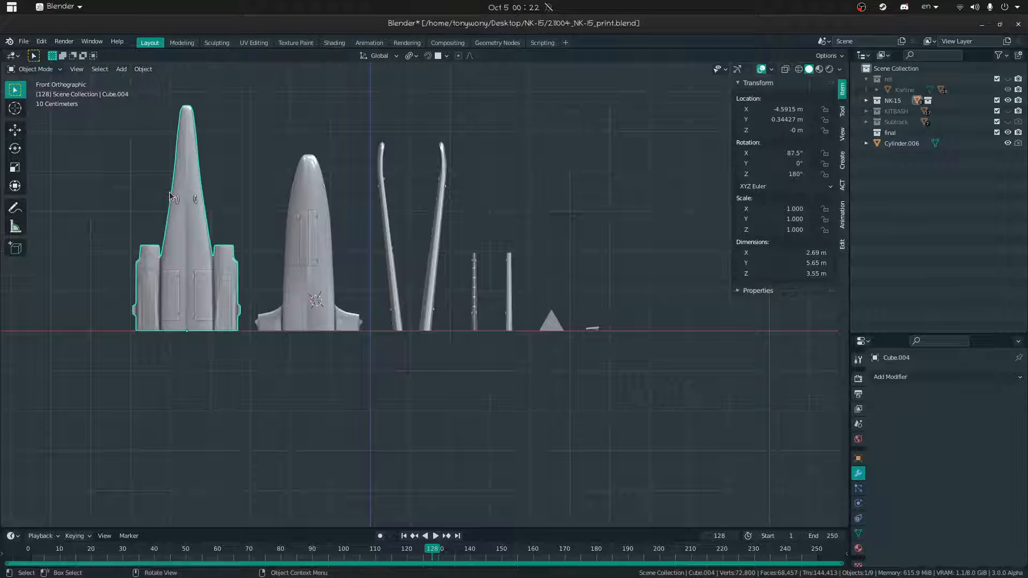
{"action": "left_click", "coordinate": [315, 178]}
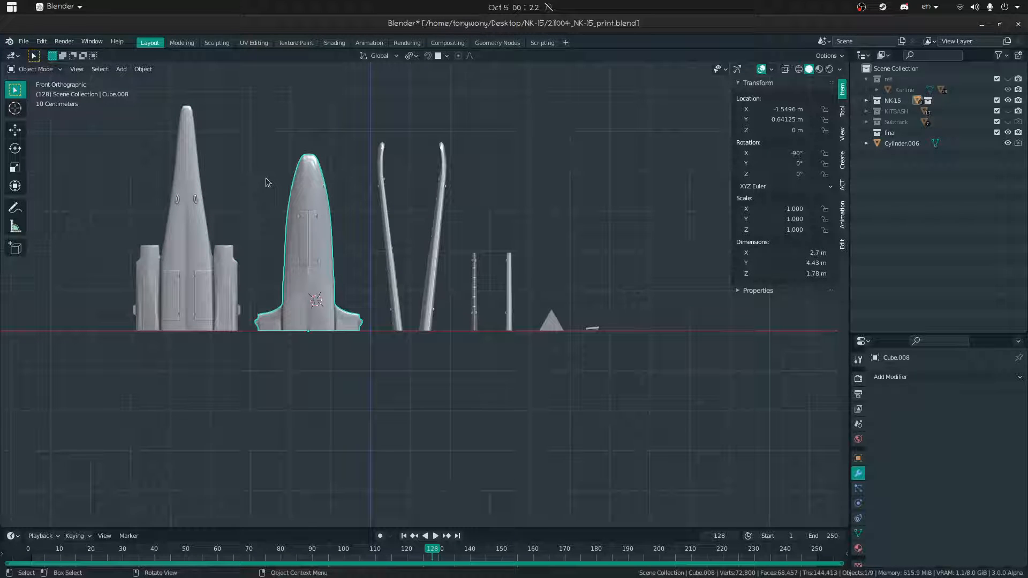
{"action": "key", "text": "ctrl+s"}
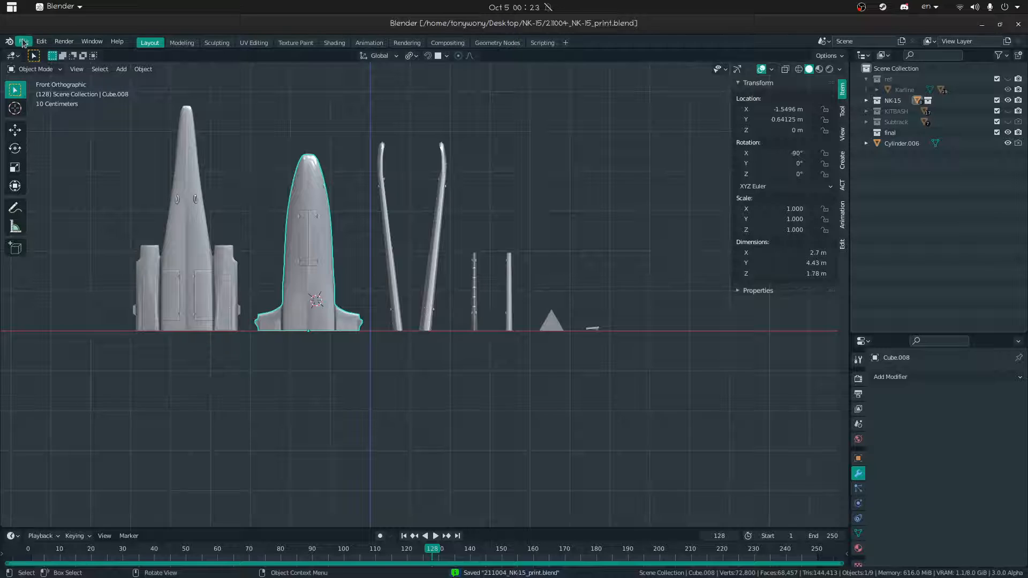
- Select all the parts and export them as NK-15_print.stl with Selection Only enabled
{"action": "left_click_drag", "start_coordinate": [67, 103], "coordinate": [653, 438]}
{"action": "middle_click_drag", "start_coordinate": [616, 230], "coordinate": [554, 277]}
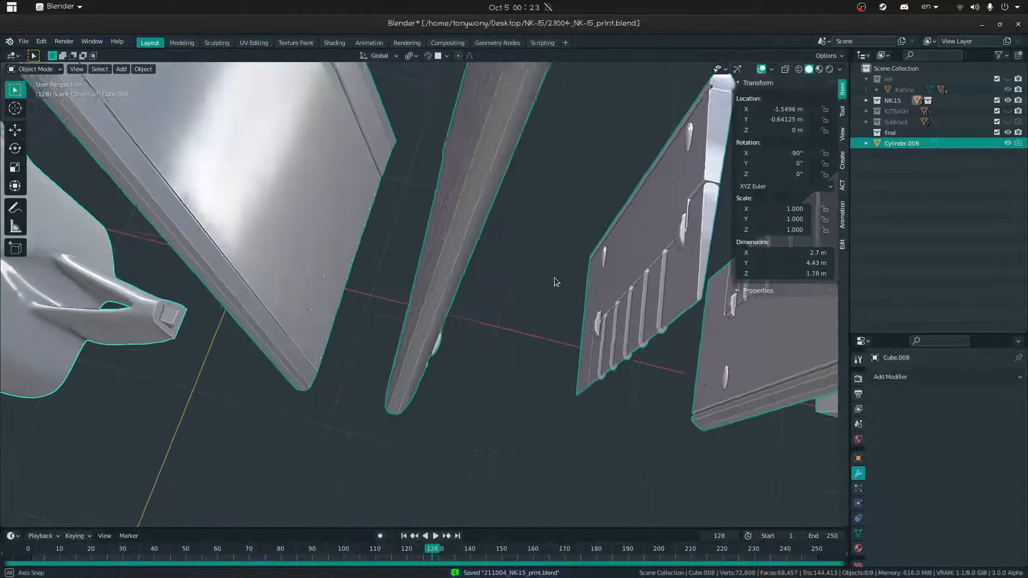
{"action": "scroll", "coordinate": [555, 277], "scroll_direction": "down", "scroll_amount": 3}
{"action": "scroll", "coordinate": [554, 281], "scroll_direction": "down", "scroll_amount": 2}
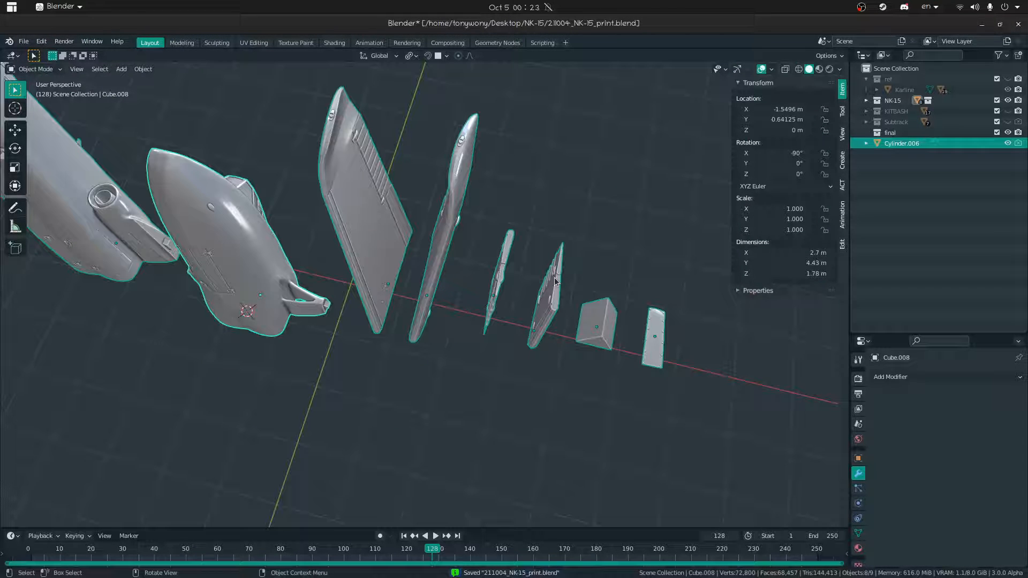
{"action": "left_click", "coordinate": [24, 41]}
{"action": "mouse_move", "coordinate": [53, 198]}
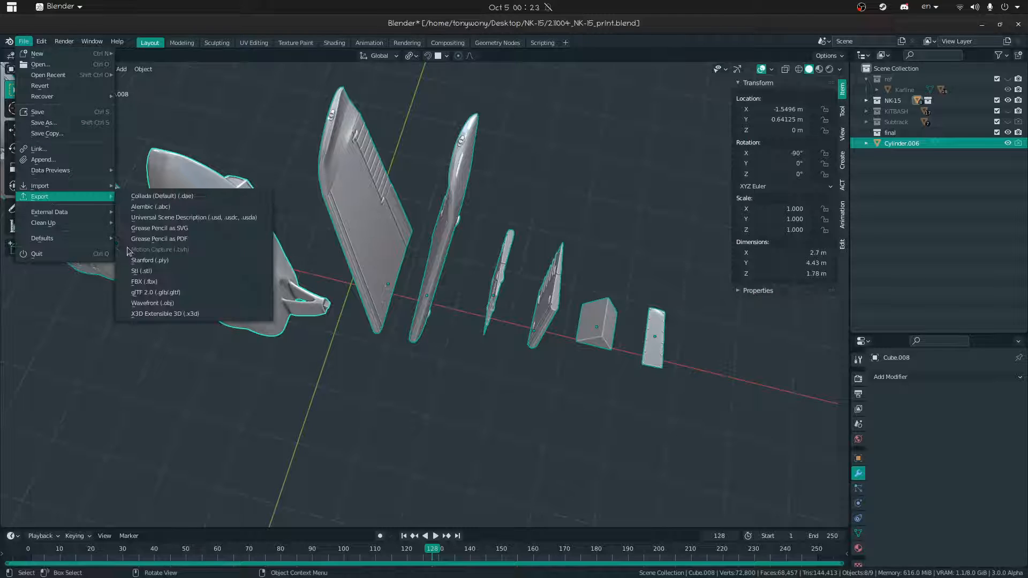
{"action": "left_click", "coordinate": [147, 271]}
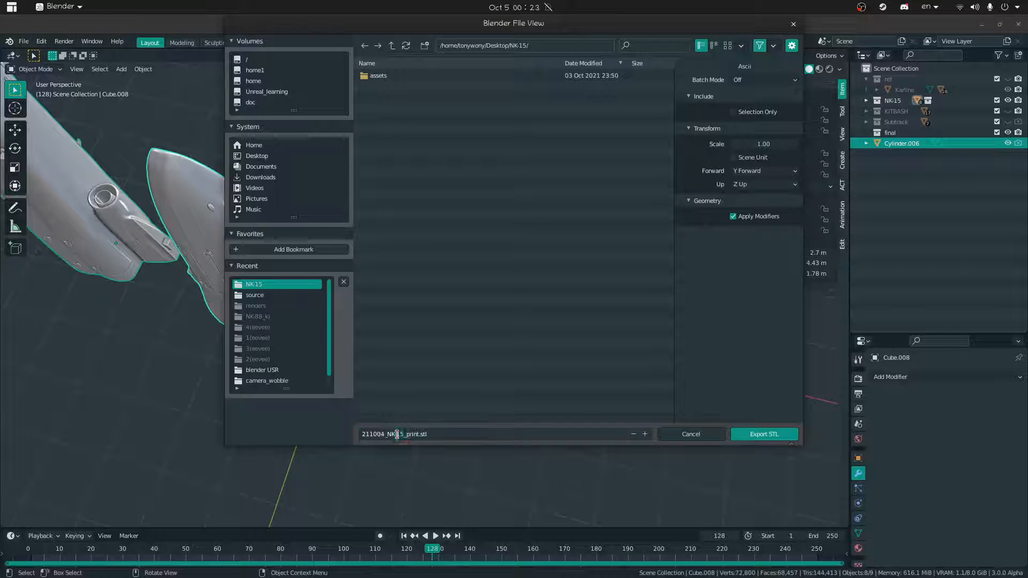
{"action": "key", "text": "BackSpace"}
{"action": "left_click", "coordinate": [733, 112]}
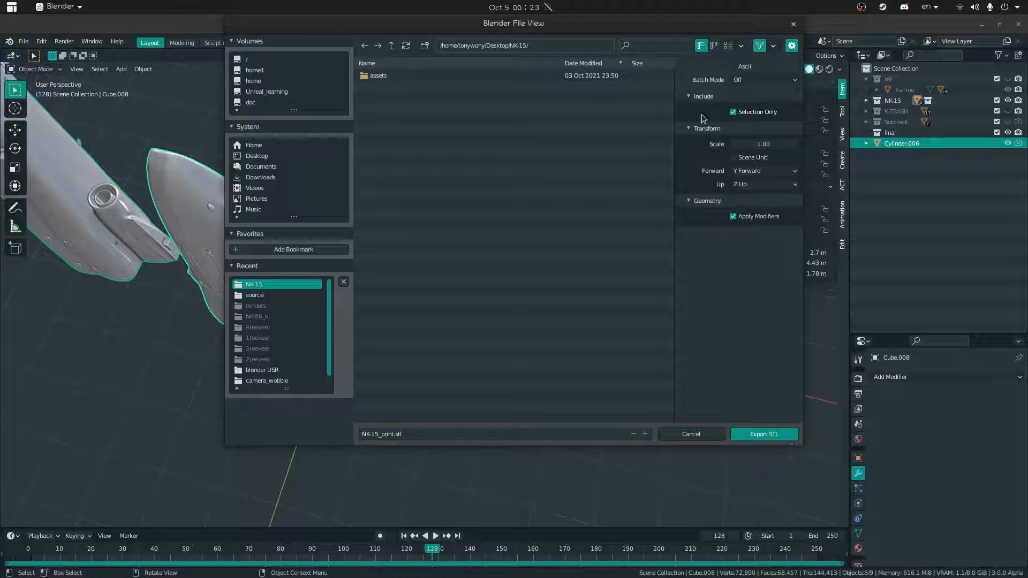
{"action": "left_click", "coordinate": [757, 434]}
- Apply the rotation of all selected parts
{"action": "middle_click_drag", "start_coordinate": [405, 350], "coordinate": [408, 327]}
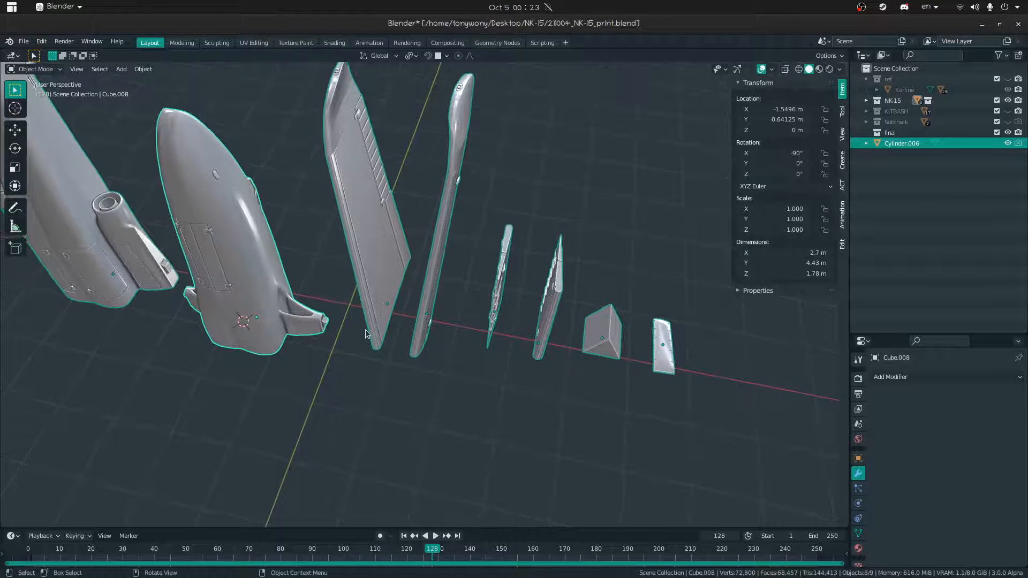
{"action": "key", "text": "ctrl+a"}
{"action": "left_click", "coordinate": [387, 310]}
{"action": "key", "text": "ctrl+a"}
{"action": "key", "text": "Escape"}
{"action": "key", "text": "ctrl+a"}
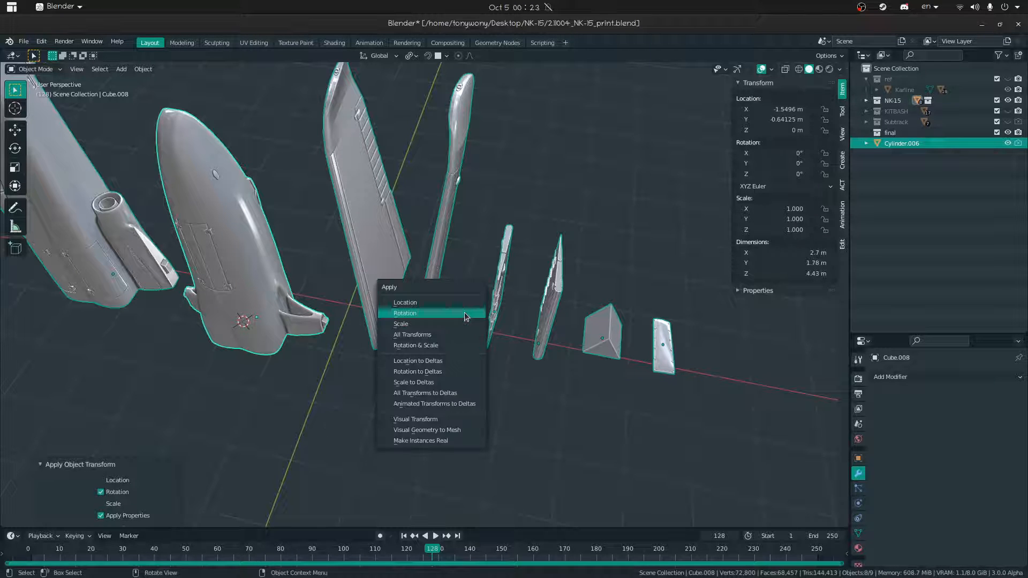
{"action": "left_click", "coordinate": [464, 312]}
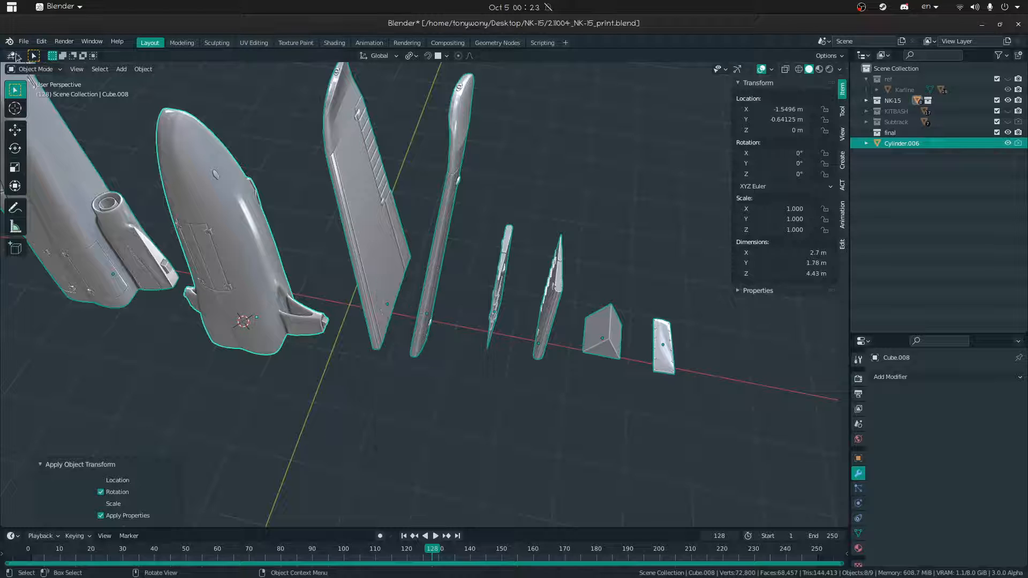
- Turn on the Face Orientation overlay in the viewport
{"action": "left_click", "coordinate": [20, 42]}
{"action": "mouse_move", "coordinate": [71, 185]}
{"action": "left_click", "coordinate": [772, 69]}
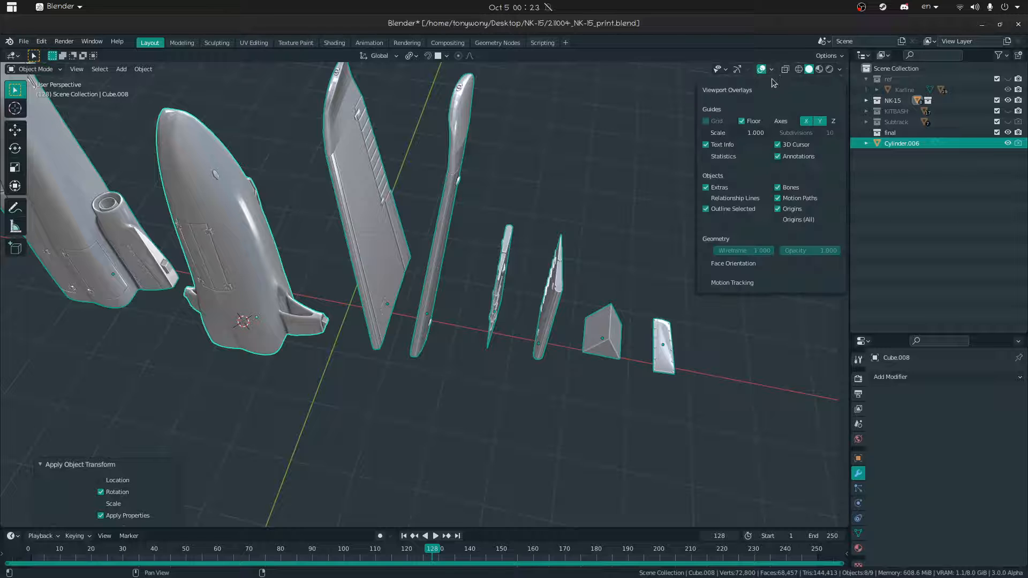
{"action": "left_click", "coordinate": [733, 265]}
{"action": "key", "text": "n"}
- Recalculate the normals of the entire fuselage mesh to face outside
{"action": "middle_click_drag", "start_coordinate": [347, 289], "coordinate": [238, 268]}
{"action": "key", "text": "shift+grave"}
{"action": "key", "text": "w"}
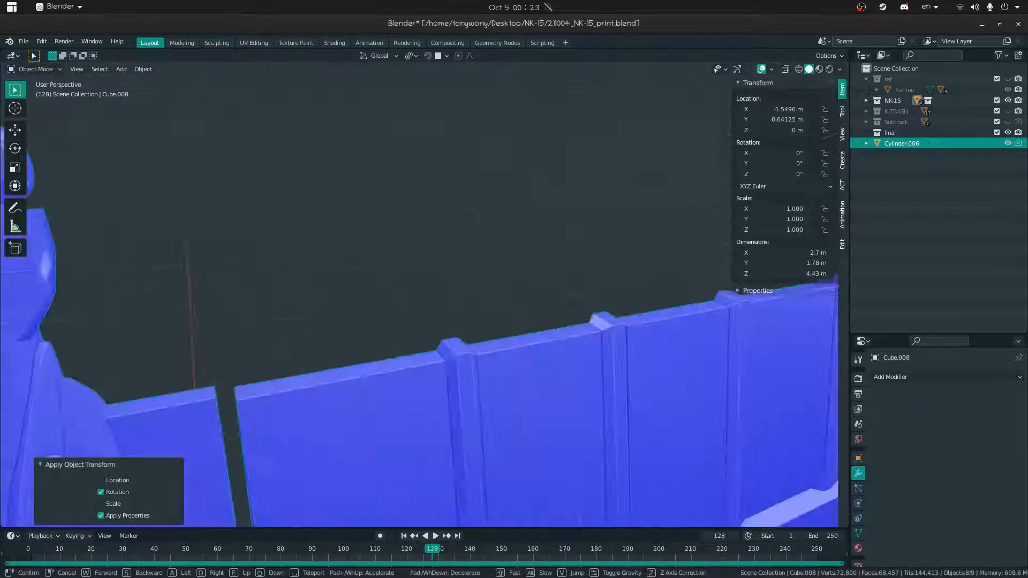
{"action": "key", "text": "s"}
{"action": "left_click", "coordinate": [445, 271]}
{"action": "left_click", "coordinate": [445, 275]}
{"action": "middle_click_drag", "start_coordinate": [445, 275], "coordinate": [501, 256]}
{"action": "key", "text": "Tab"}
{"action": "key", "text": "a"}
{"action": "key", "text": "alt+n"}
{"action": "left_click", "coordinate": [501, 255]}
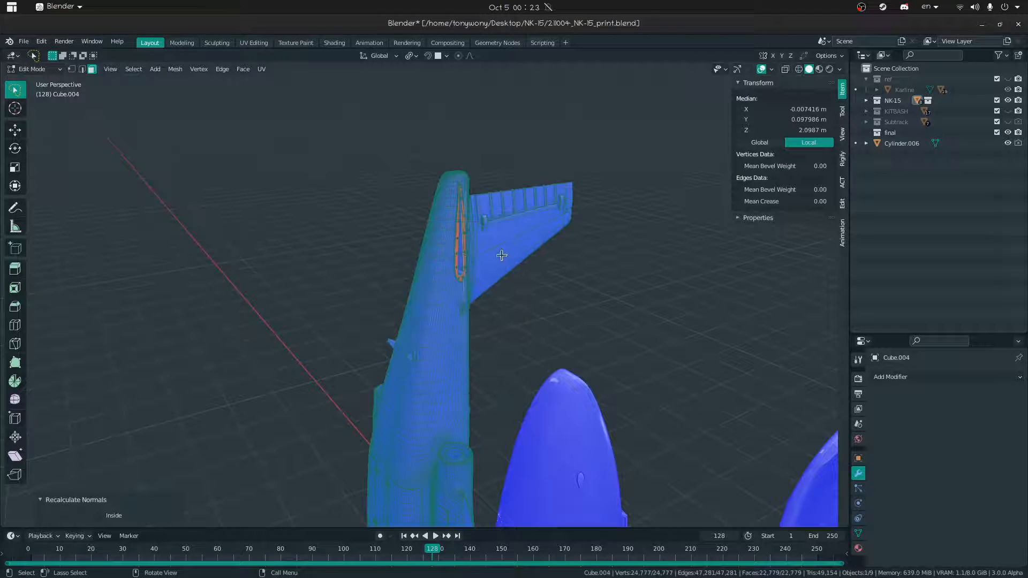
- Try to correct the normals of the raised frame around the tail slot by selecting its linked mesh and recalculating them
{"action": "left_click", "coordinate": [460, 255]}
{"action": "scroll", "coordinate": [455, 256], "scroll_direction": "up", "scroll_amount": 12}
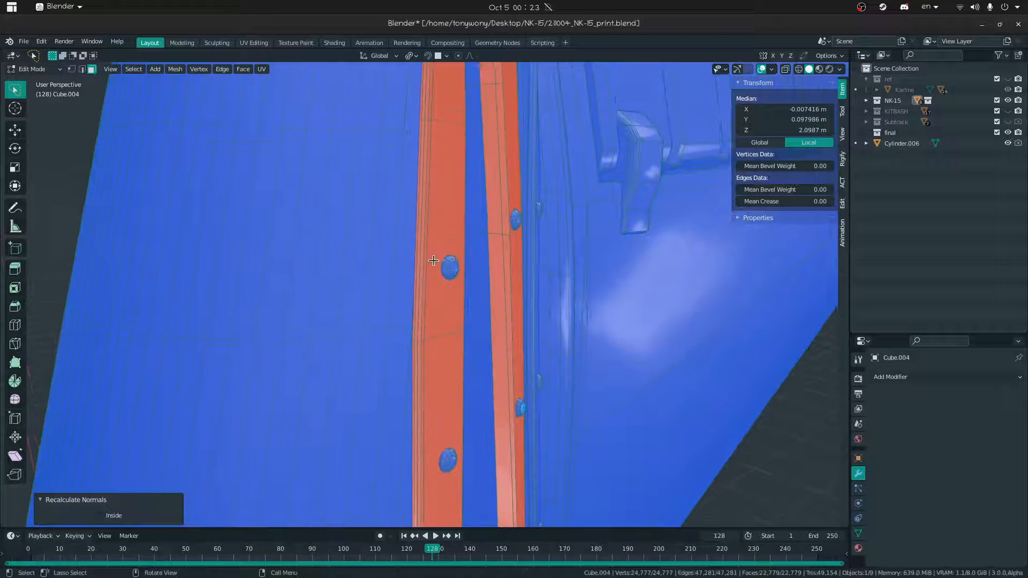
{"action": "key", "text": "l"}
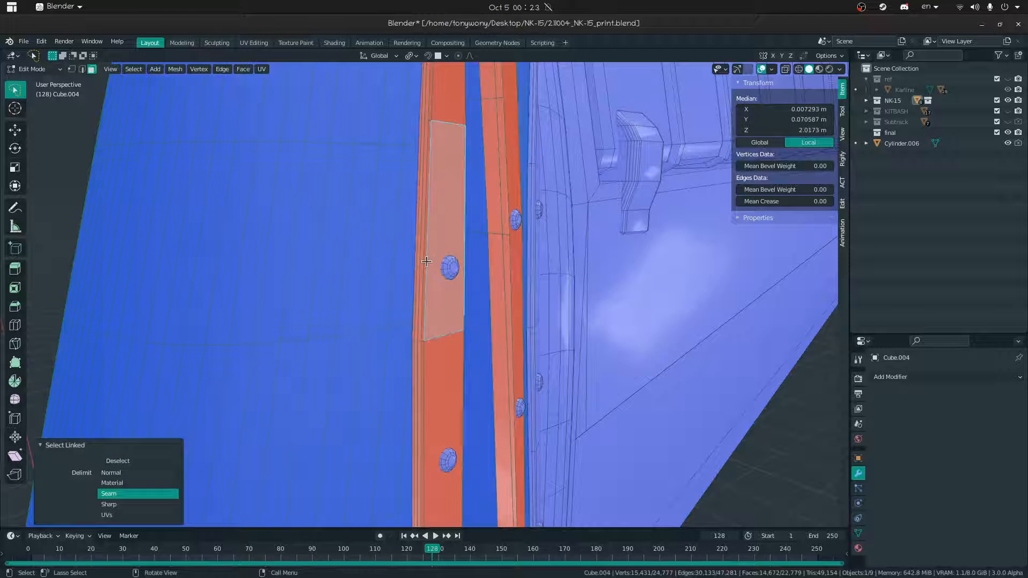
{"action": "key", "text": "alt+n"}
{"action": "left_click", "coordinate": [426, 261]}
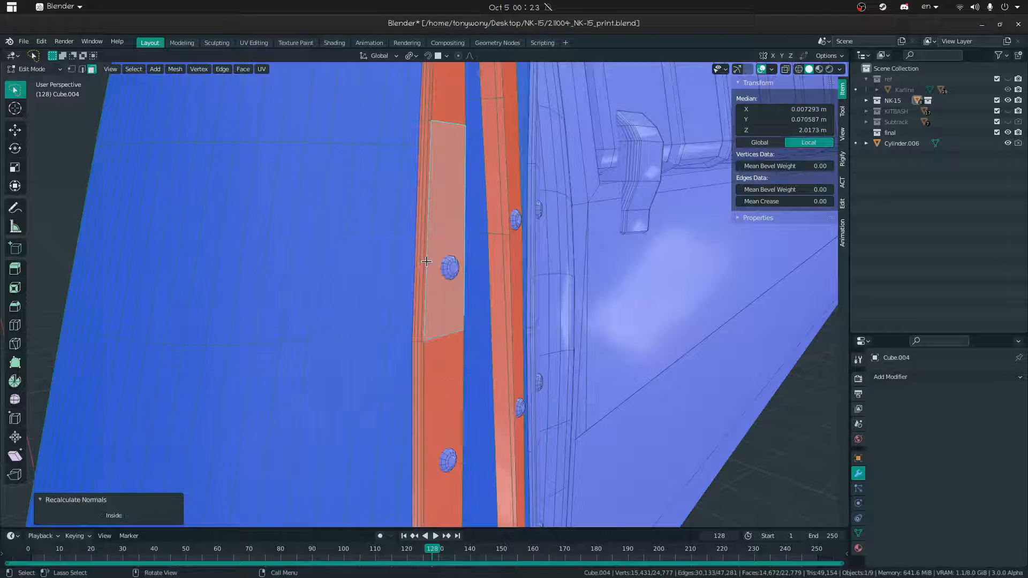
- Try to flip the normals of the frame's linked faces, with the linked selection delimited by Normal, and undo the flip
{"action": "left_click", "coordinate": [471, 333]}
{"action": "left_click", "coordinate": [441, 332]}
{"action": "key", "text": "l"}
{"action": "left_click", "coordinate": [137, 473]}
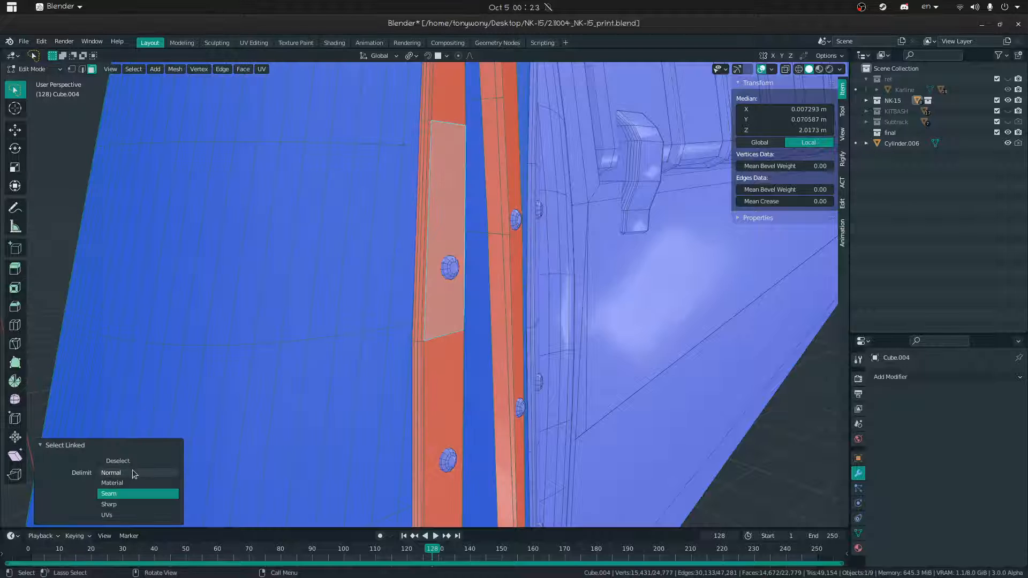
{"action": "key", "text": "alt+n"}
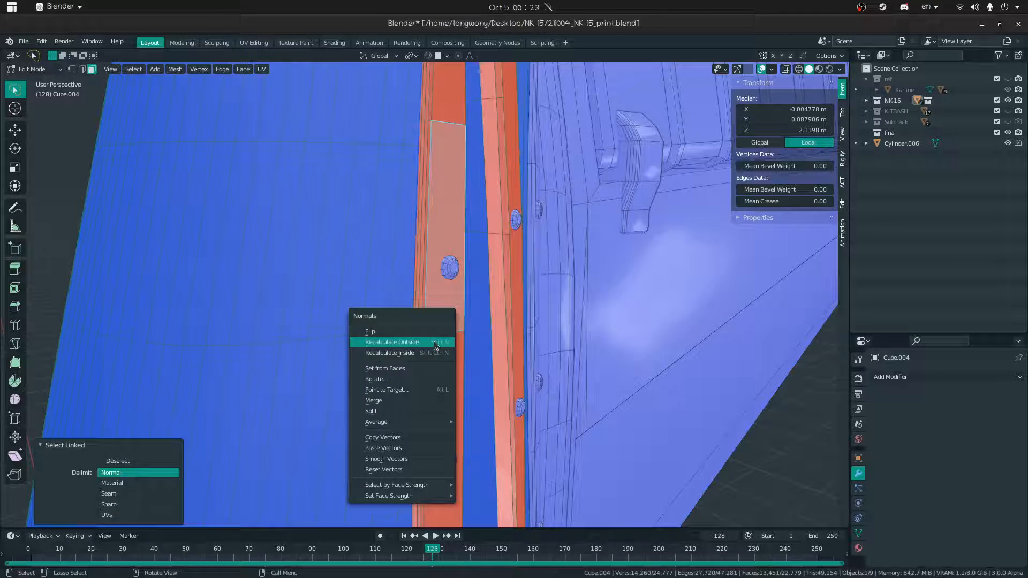
{"action": "left_click", "coordinate": [431, 329]}
{"action": "middle_click_drag", "start_coordinate": [431, 329], "coordinate": [425, 294]}
{"action": "key", "text": "ctrl+z"}
- Examine the raised frame around the tail slot from several sides, picking individual faces and a face loop along its edge
{"action": "left_click", "coordinate": [432, 293]}
{"action": "key", "text": "l"}
{"action": "left_click", "coordinate": [432, 295]}
{"action": "middle_click_drag", "start_coordinate": [452, 298], "coordinate": [409, 333]}
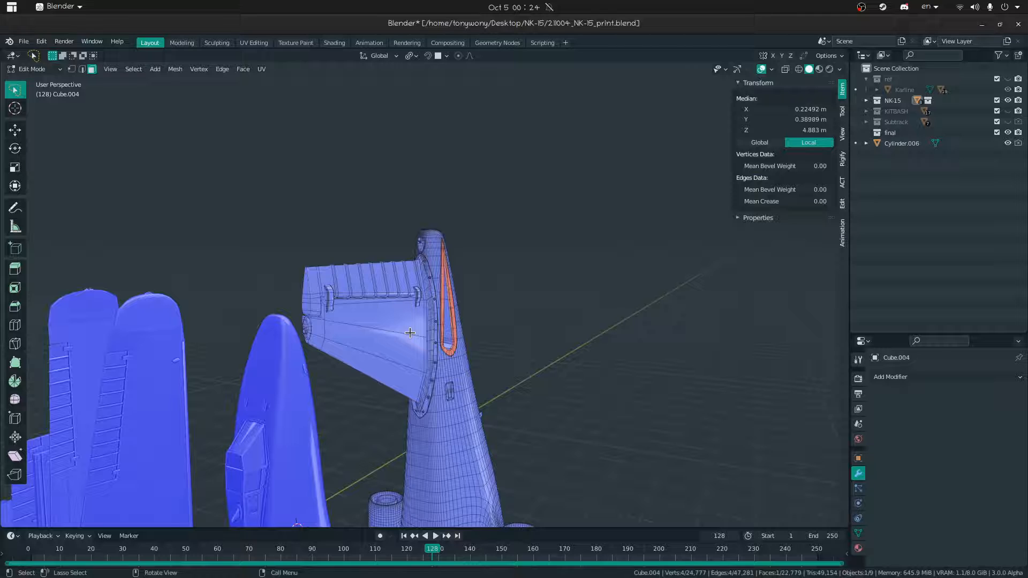
{"action": "key", "text": "shift+grave"}
{"action": "key", "text": "w"}
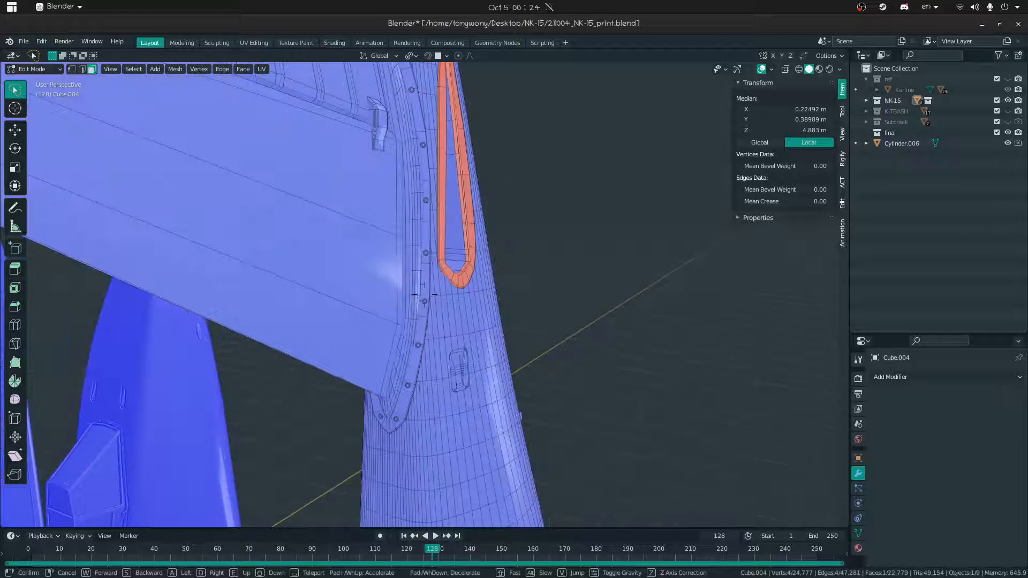
{"action": "key", "text": "w"}
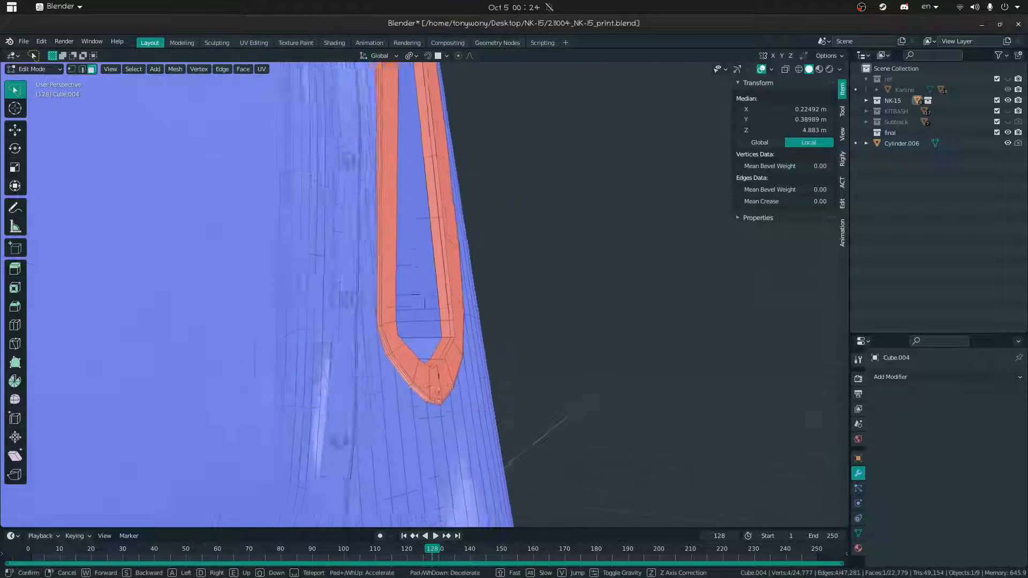
{"action": "left_click", "coordinate": [424, 294]}
{"action": "left_click", "coordinate": [419, 305]}
{"action": "left_click", "coordinate": [409, 308]}
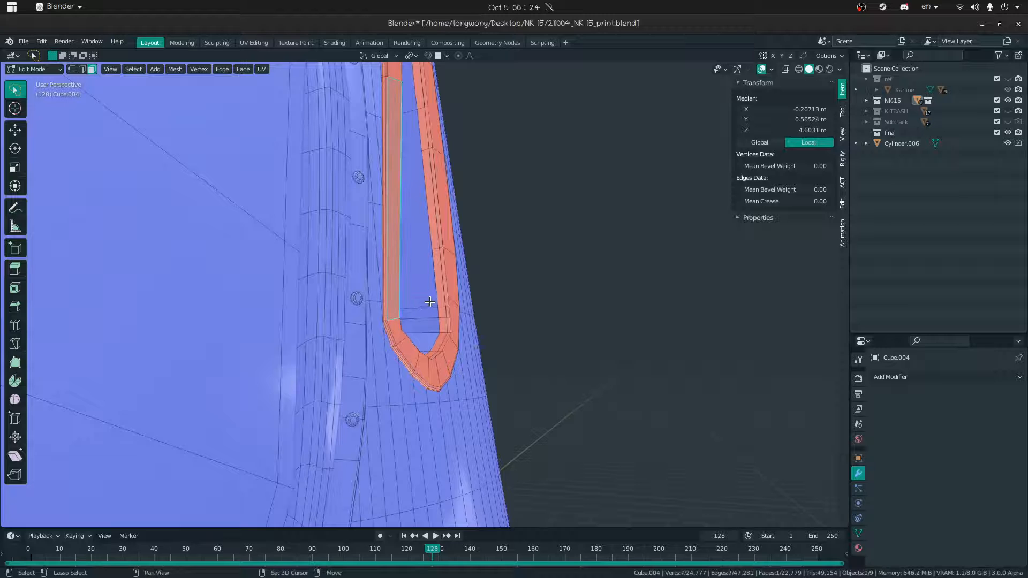
{"action": "key", "text": "shift+grave"}
{"action": "key", "text": "w"}
{"action": "left_click", "coordinate": [424, 295]}
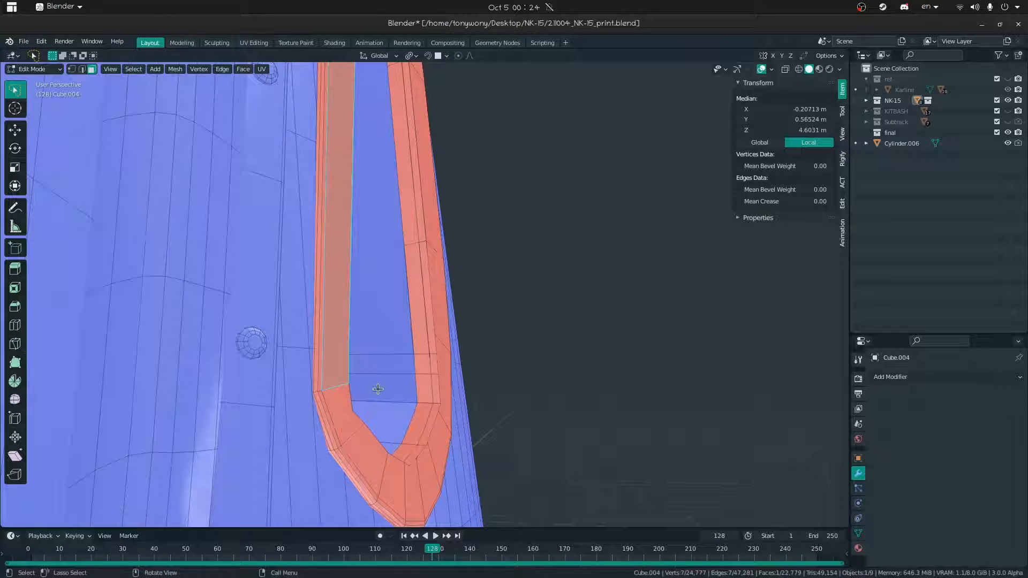
{"action": "left_click", "coordinate": [316, 394], "text": "alt"}
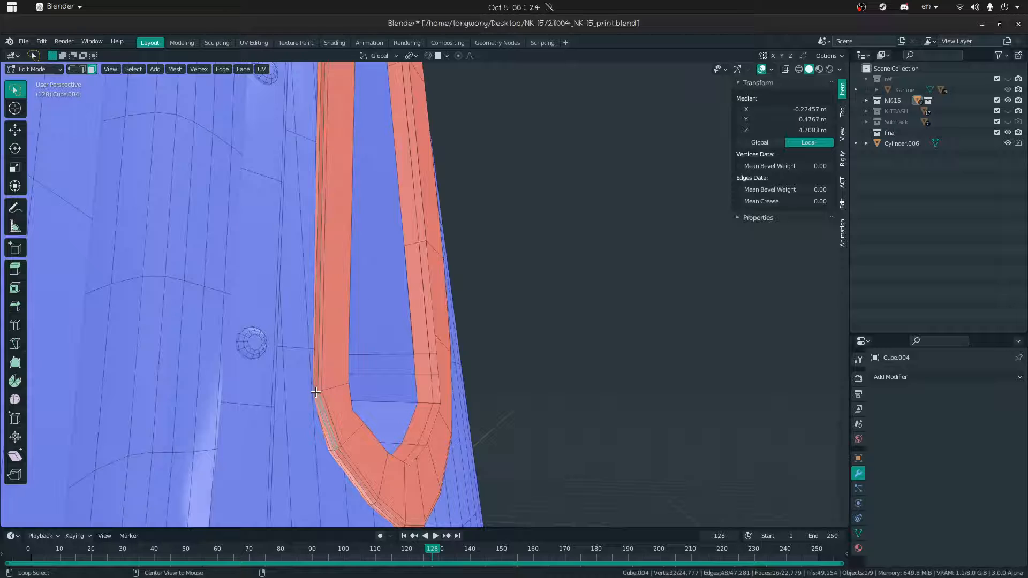
{"action": "middle_click_drag", "start_coordinate": [316, 394], "coordinate": [356, 334]}
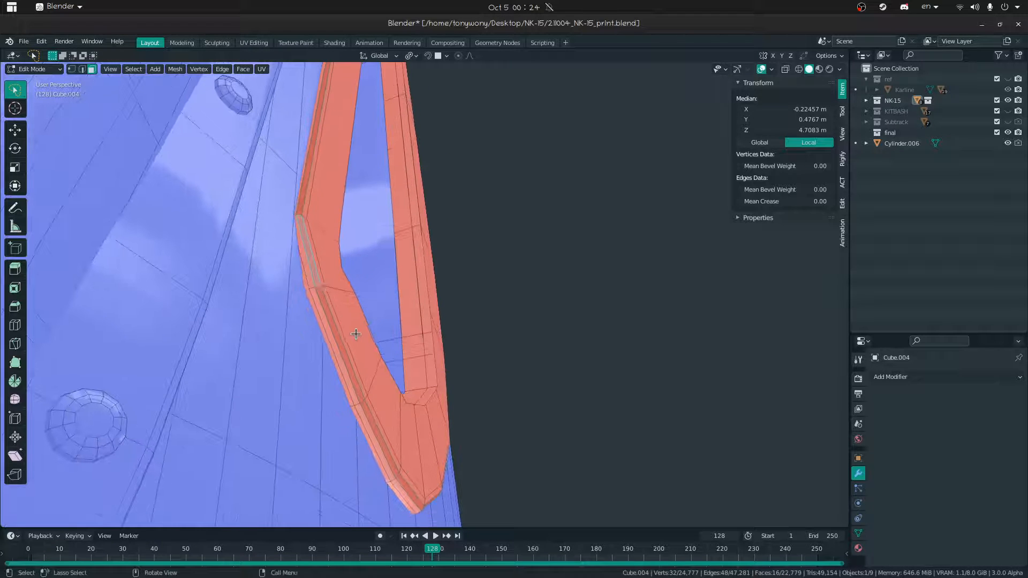
{"action": "left_click", "coordinate": [351, 344]}
{"action": "middle_click_drag", "start_coordinate": [447, 393], "coordinate": [295, 452]}
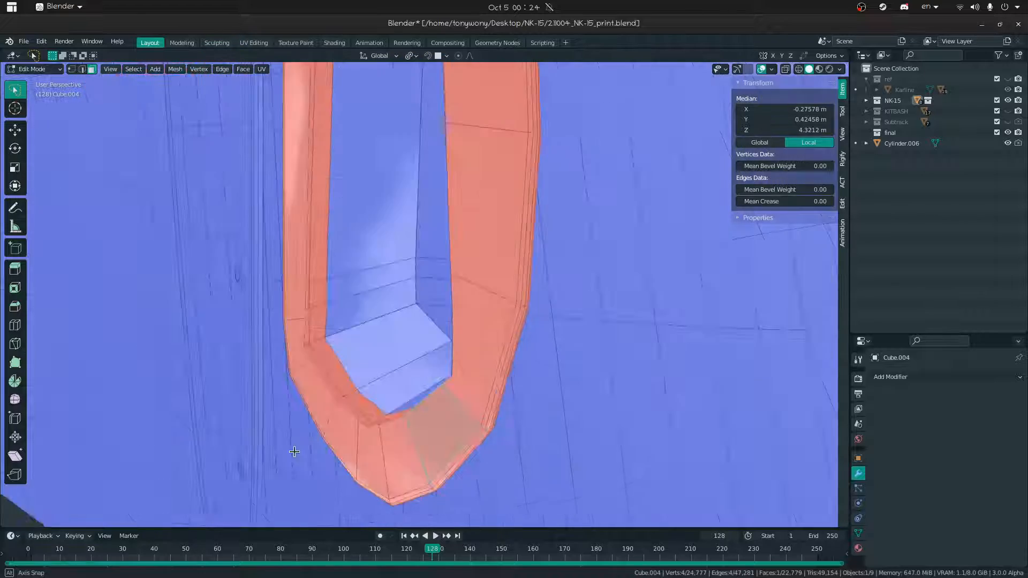
- Examine the slot frame's geometry from inside the fuselage tail, picking single faces along its inner wall
{"action": "key", "text": "shift+grave"}
{"action": "key", "text": "w"}
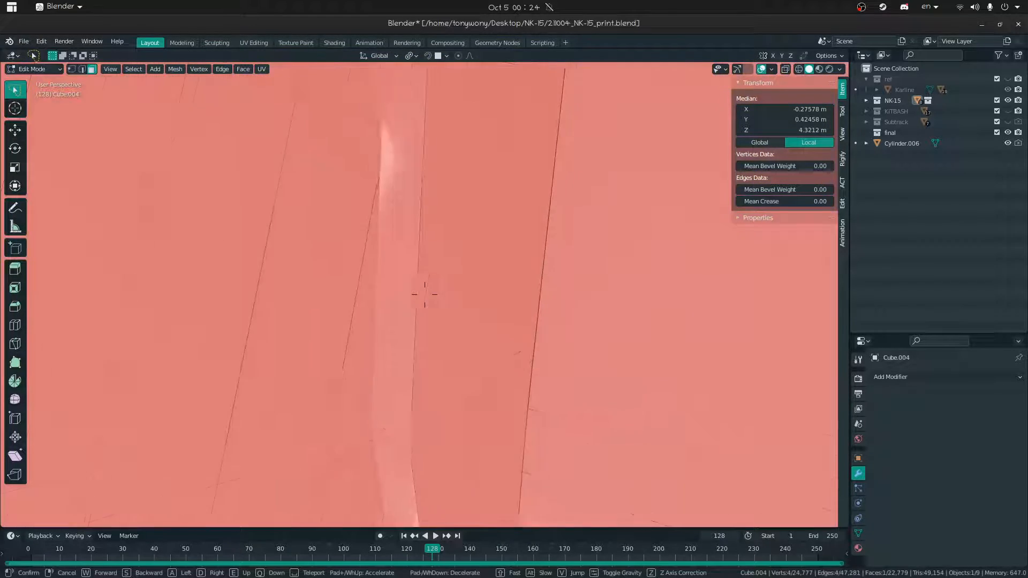
{"action": "key", "text": "w"}
{"action": "key", "text": "s"}
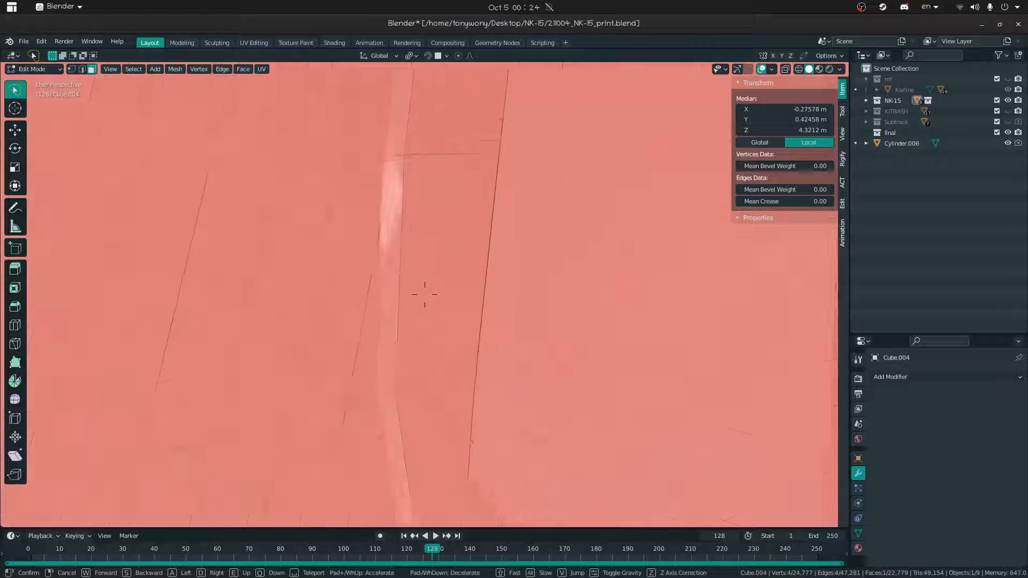
{"action": "key", "text": "w"}
{"action": "key", "text": "s"}
{"action": "left_click", "coordinate": [384, 373]}
{"action": "key", "text": "alt+a"}
{"action": "left_click", "coordinate": [422, 346]}
{"action": "mouse_move", "coordinate": [350, 346]}
{"action": "middle_mouse_down"}
{"action": "mouse_move", "coordinate": [425, 348]}
{"action": "mouse_move", "coordinate": [341, 340]}
{"action": "middle_mouse_up"}
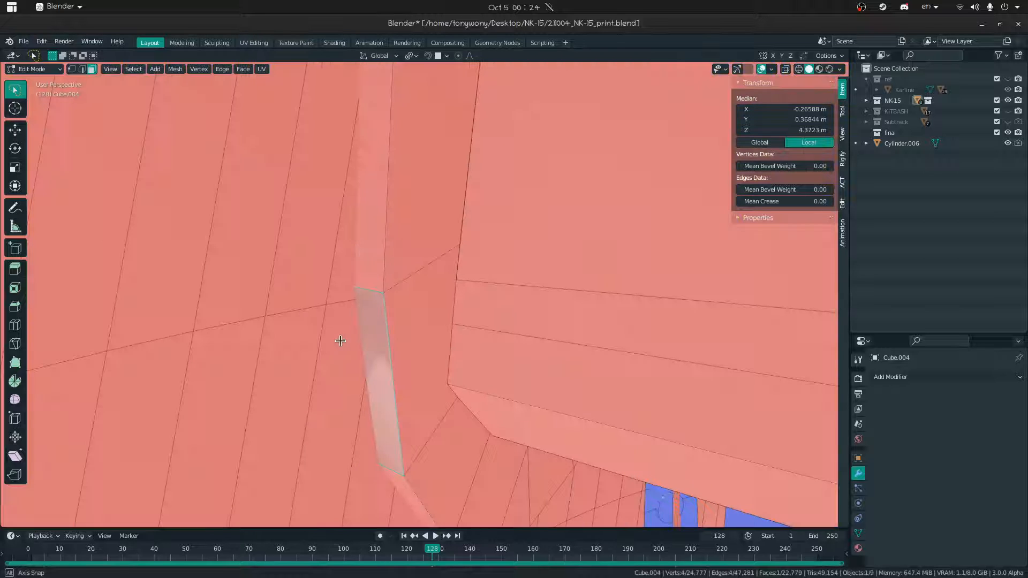
{"action": "key", "text": "k"}
{"action": "key", "text": "Escape"}
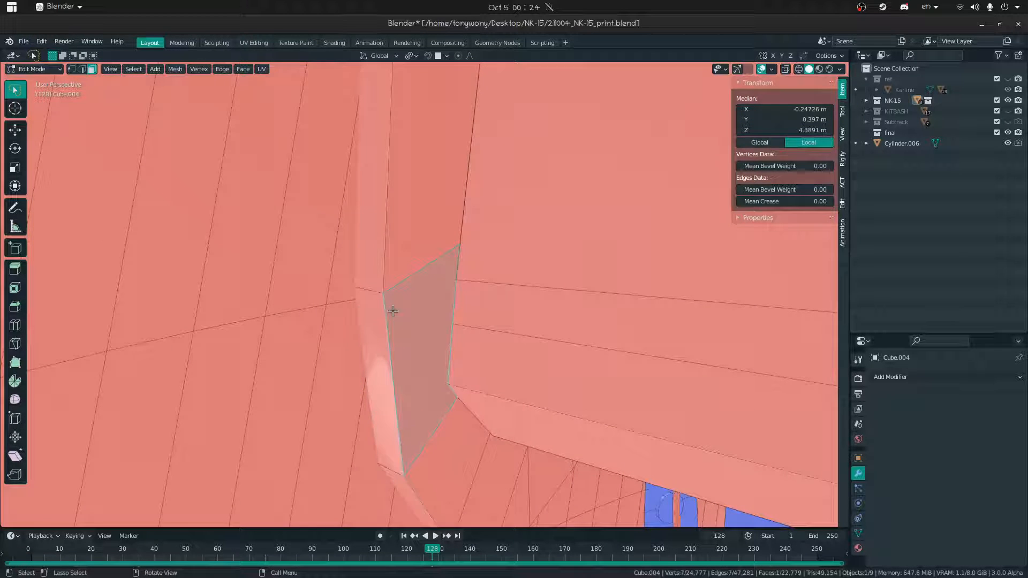
- Select everything linked to the inner frame face and check the extent of the selection around the tail slot
{"action": "key", "text": "ctrl+l"}
{"action": "key", "text": "shift+grave"}
{"action": "key", "text": "s"}
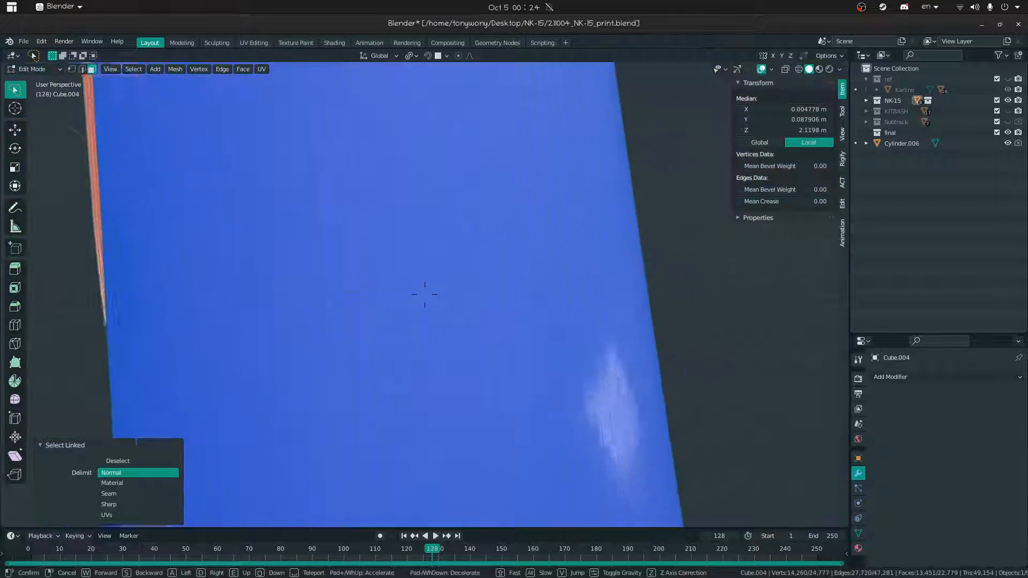
{"action": "left_click", "coordinate": [424, 295]}
{"action": "middle_click_drag", "start_coordinate": [424, 294], "coordinate": [485, 235]}
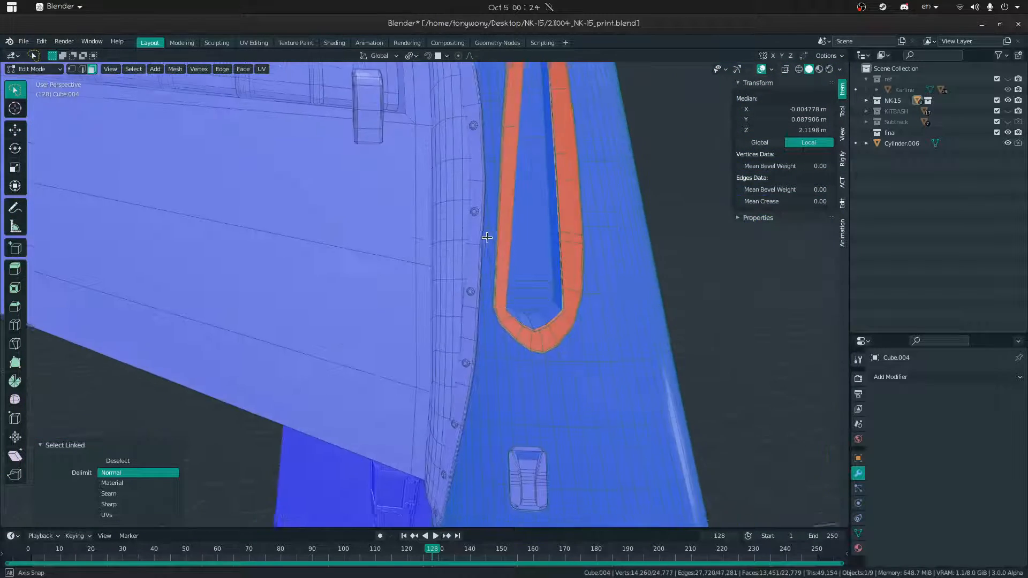
{"action": "key", "text": "shift+grave"}
{"action": "left_click", "coordinate": [424, 294]}
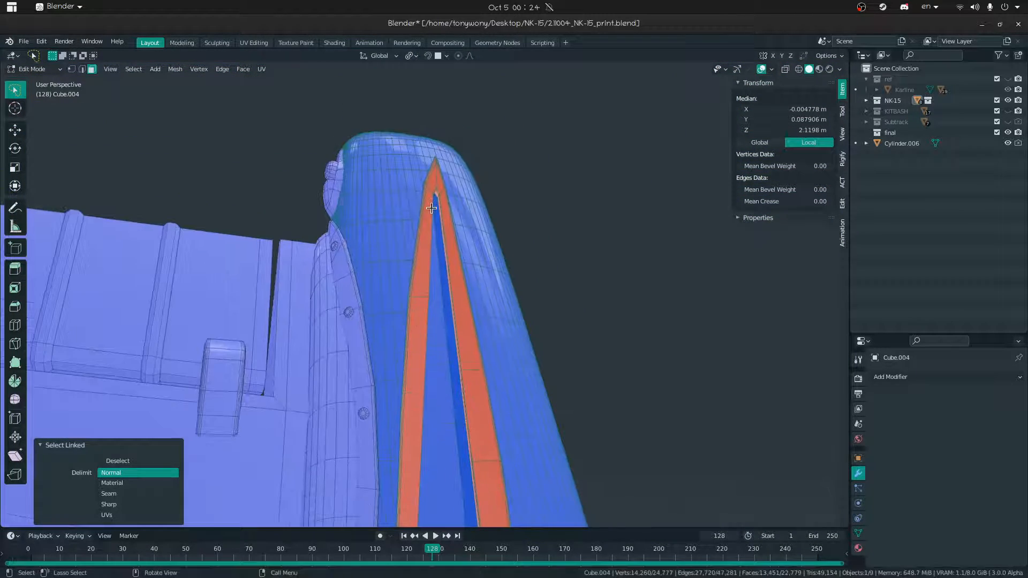
- Check individual faces at the upper tip of the slot frame and along the slot's inner wall
{"action": "left_click", "coordinate": [429, 202]}
{"action": "middle_click_drag", "start_coordinate": [429, 202], "coordinate": [430, 165]}
{"action": "key", "text": "g"}
{"action": "key", "text": "x"}
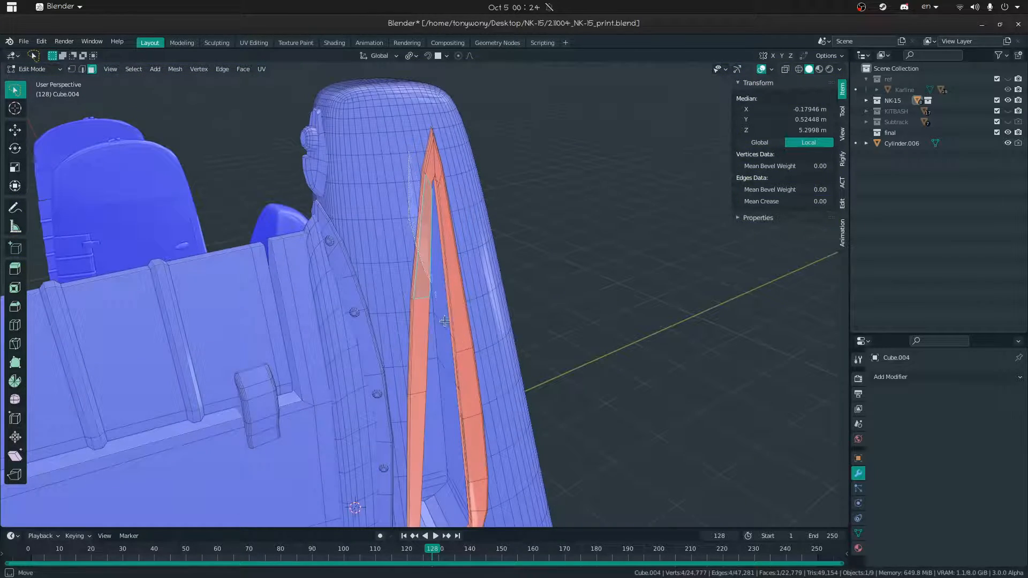
{"action": "left_click_drag", "start_coordinate": [480, 389], "coordinate": [482, 391]}
{"action": "left_click", "coordinate": [482, 391]}
{"action": "key", "text": "w"}
{"action": "mouse_move", "coordinate": [402, 217]}
{"action": "left_mouse_down"}
{"action": "mouse_move", "coordinate": [405, 247]}
{"action": "mouse_move", "coordinate": [488, 397]}
{"action": "left_mouse_up"}
{"action": "key", "text": "ctrl+z"}
{"action": "left_click", "coordinate": [439, 300]}
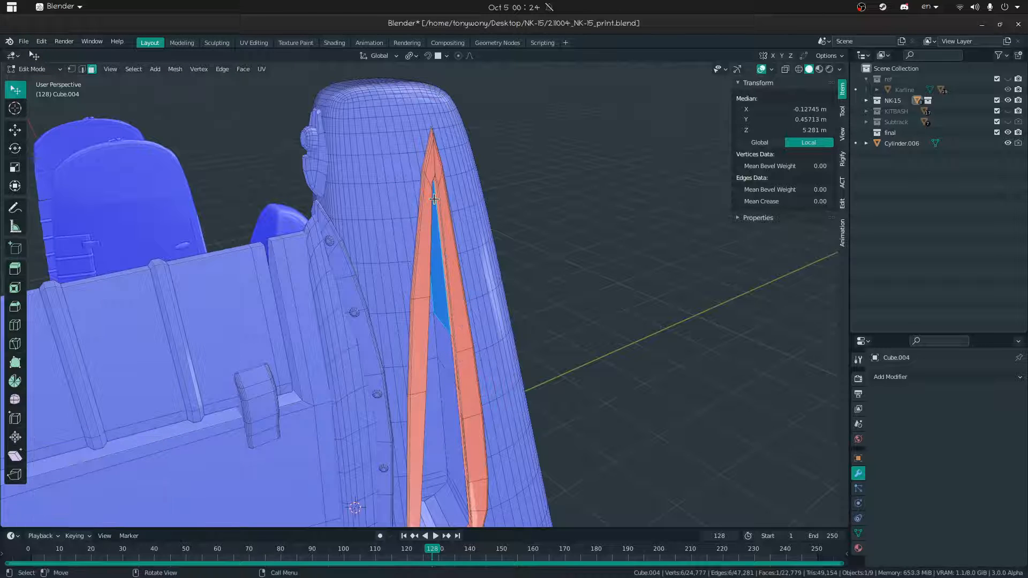
- Examine the inner wall of the slot on the opposite side and pick the edge where the wall stops
{"action": "key", "text": "shift+grave"}
{"action": "key", "text": "w"}
{"action": "left_click", "coordinate": [424, 294]}
{"action": "left_click", "coordinate": [429, 191]}
{"action": "middle_click_drag", "start_coordinate": [429, 191], "coordinate": [364, 206]}
{"action": "key", "text": "shift+grave"}
{"action": "key", "text": "s"}
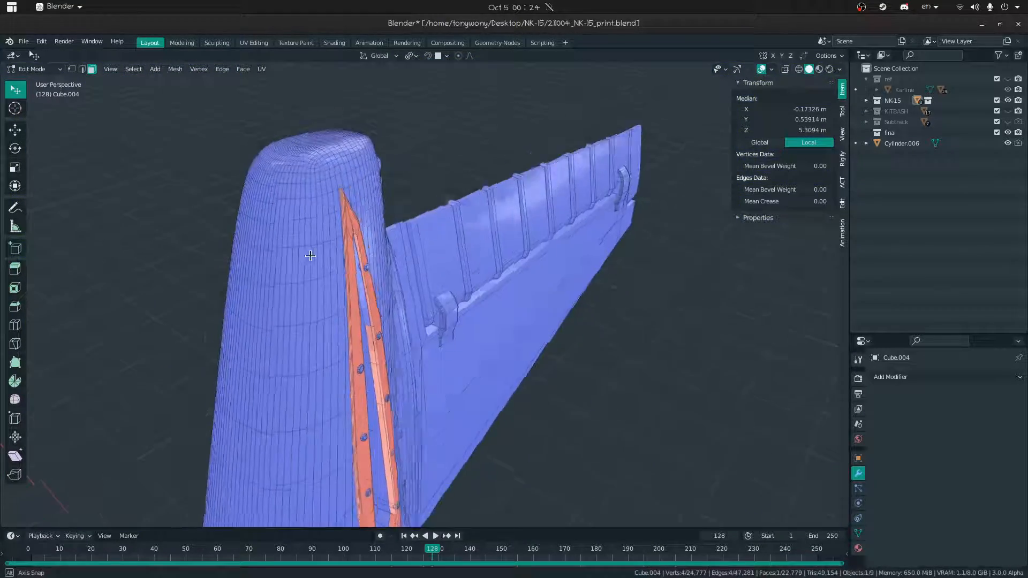
{"action": "key", "text": "w"}
{"action": "left_click", "coordinate": [424, 295]}
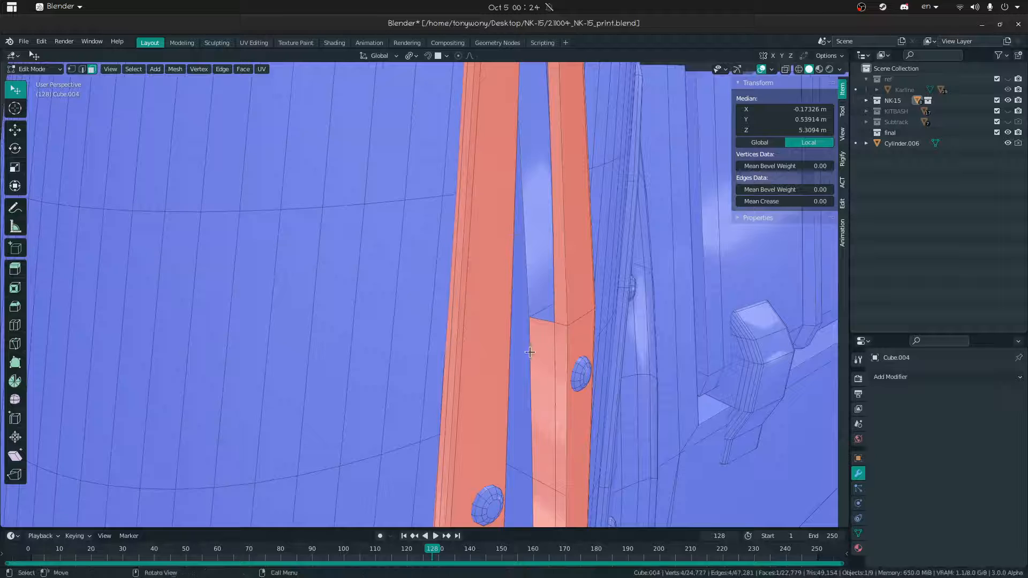
{"action": "key", "text": "2"}
{"action": "left_click", "coordinate": [546, 304]}
{"action": "middle_click_drag", "start_coordinate": [550, 301], "coordinate": [502, 270]}
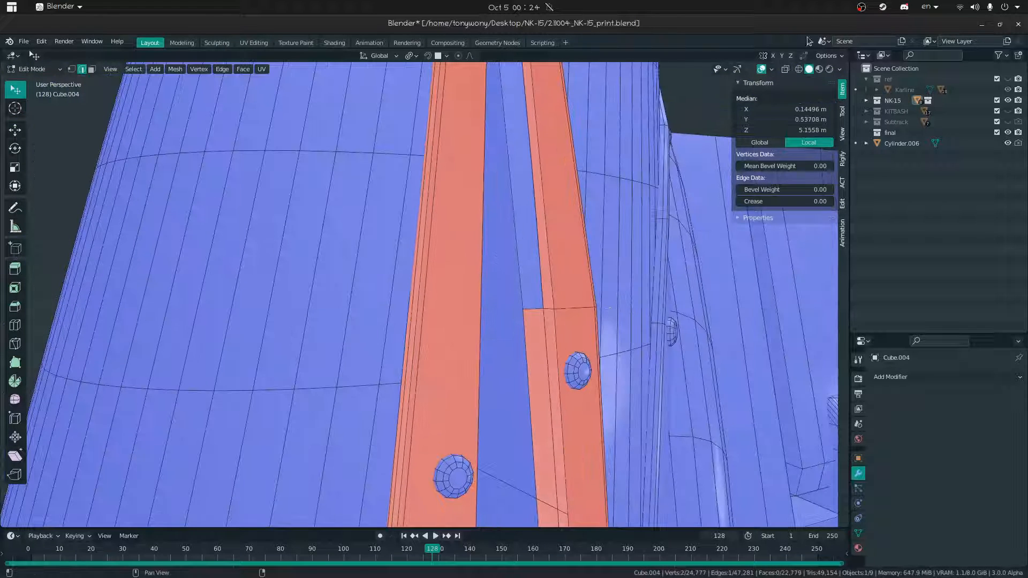
- Turn off the Face Orientation overlay and the Faces overlay for mesh editing in the viewport
{"action": "left_click", "coordinate": [771, 67]}
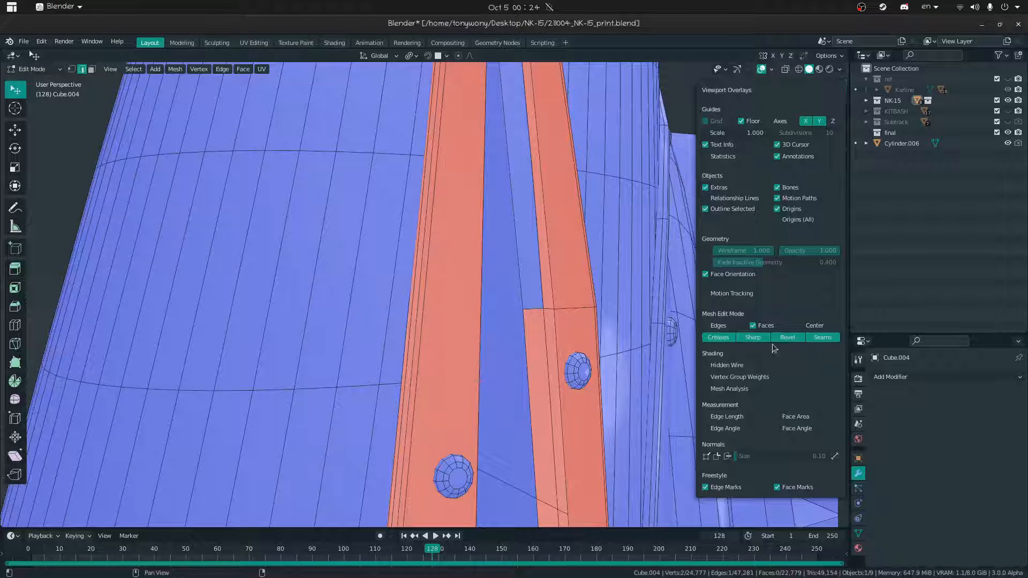
{"action": "left_click", "coordinate": [753, 326]}
{"action": "left_click", "coordinate": [706, 275]}
{"action": "mouse_move", "coordinate": [543, 269]}
{"action": "middle_mouse_down"}
{"action": "mouse_move", "coordinate": [544, 204]}
{"action": "mouse_move", "coordinate": [543, 279]}
{"action": "middle_mouse_up"}
{"action": "key", "text": "alt+h"}
- Select the chain of border edges around the open gap in the slot's inner wall near its upper tip
{"action": "left_click", "coordinate": [544, 289]}
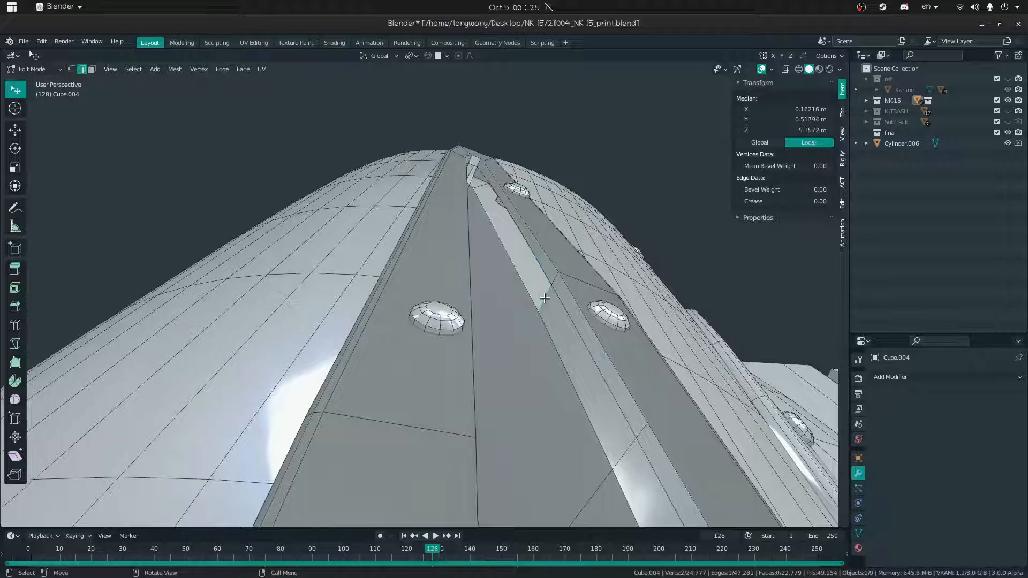
{"action": "key", "text": "1"}
{"action": "left_click", "coordinate": [542, 264]}
{"action": "key", "text": "shift+grave"}
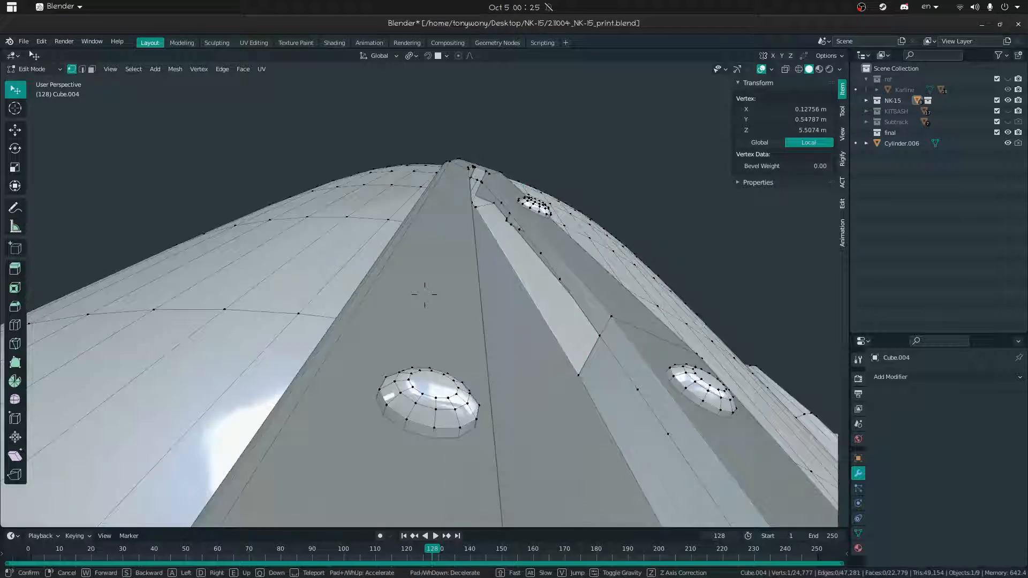
{"action": "left_click", "coordinate": [424, 295]}
{"action": "key", "text": "2"}
{"action": "left_click", "coordinate": [482, 231]}
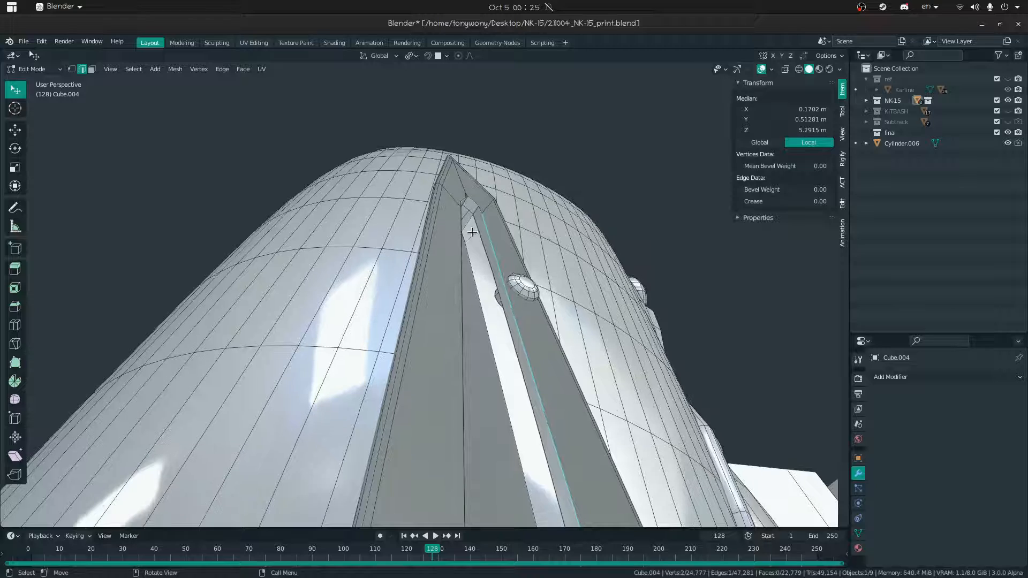
{"action": "left_click", "coordinate": [486, 272], "text": "alt"}
{"action": "key", "text": "shift+grave"}
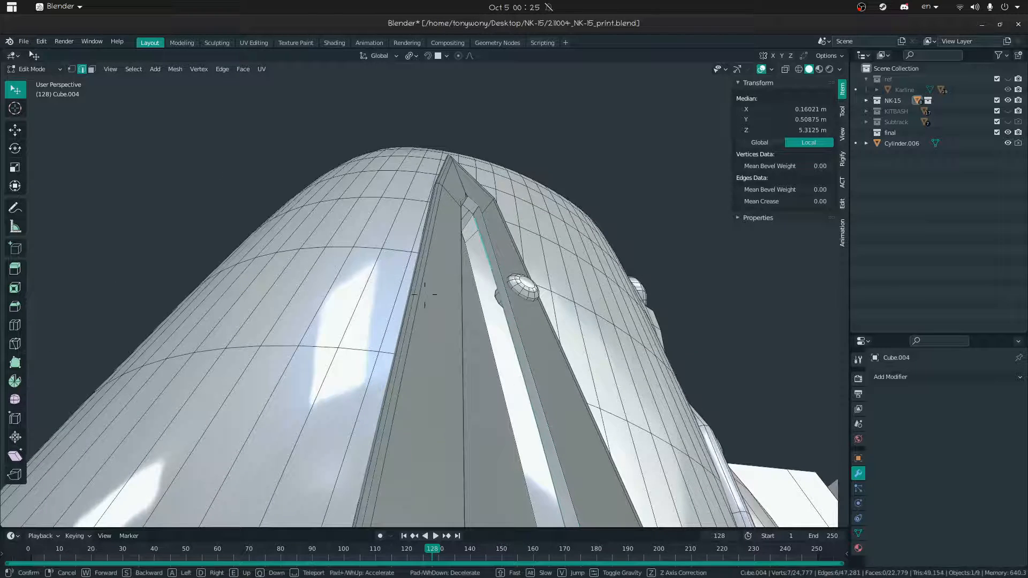
{"action": "left_click", "coordinate": [424, 294]}
{"action": "key", "text": "shift+grave"}
{"action": "left_click", "coordinate": [424, 294]}
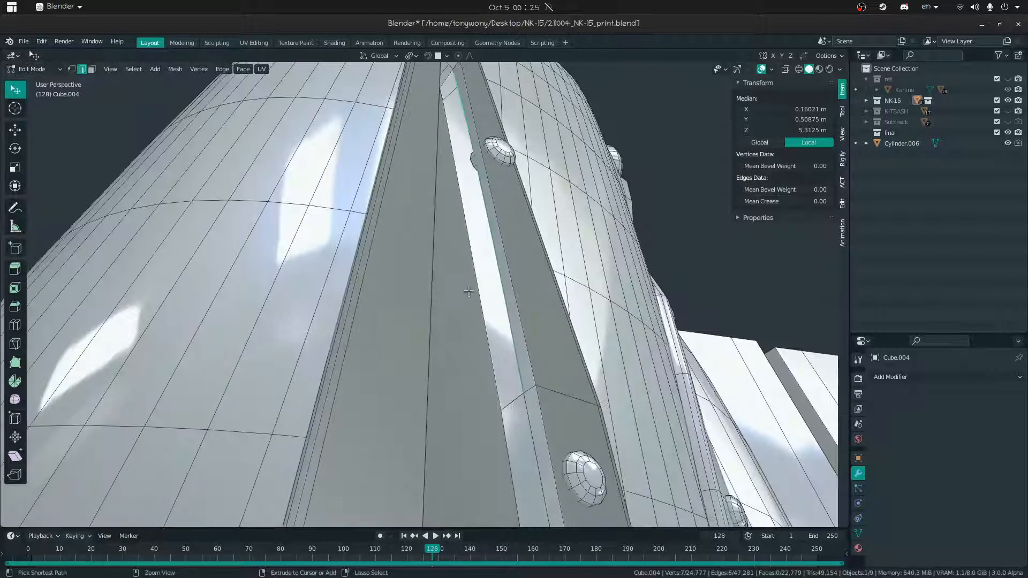
{"action": "left_click", "coordinate": [424, 295], "text": "ctrl"}
{"action": "key", "text": "shift+grave"}
{"action": "left_click", "coordinate": [424, 294]}
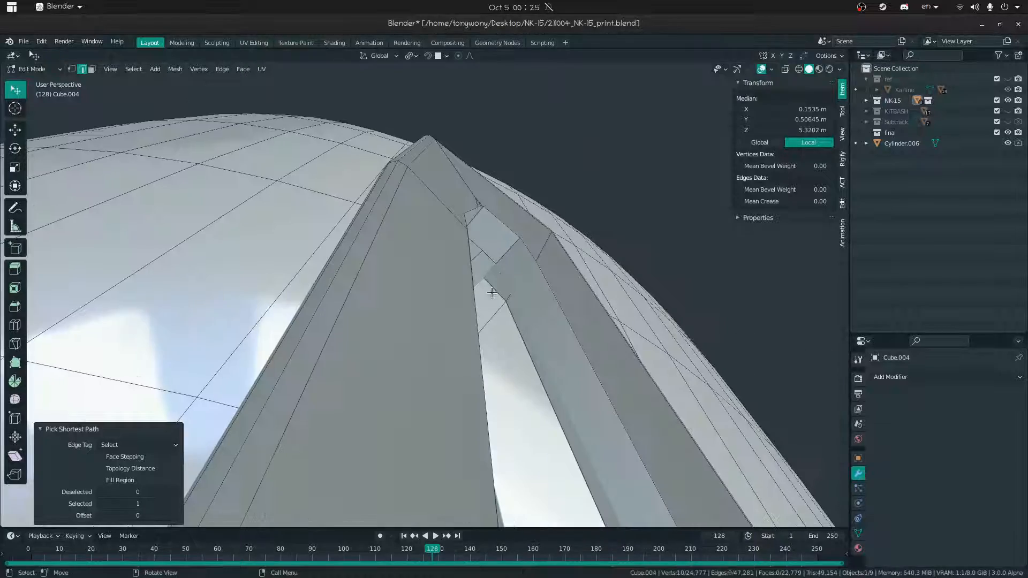
- Fill the open gap in the slot's inner wall with a new face
{"action": "key", "text": "shift+grave"}
{"action": "key", "text": "d"}
{"action": "left_click", "coordinate": [424, 294]}
{"action": "middle_click_drag", "start_coordinate": [419, 294], "coordinate": [386, 286]}
{"action": "key", "text": "f"}
{"action": "key", "text": "ctrl+z"}
{"action": "key", "text": "1"}
{"action": "key", "text": "f"}
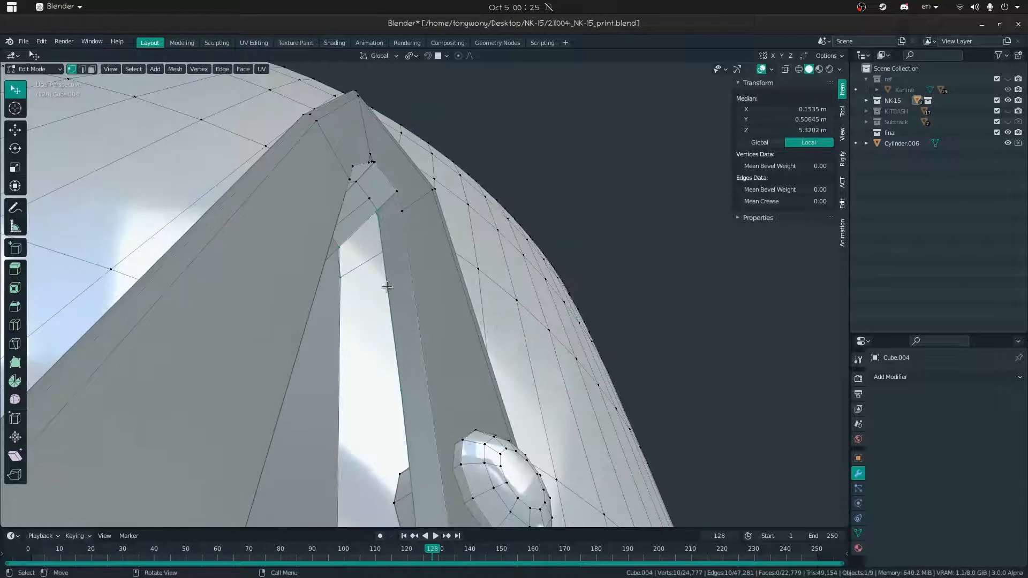
{"action": "left_click", "coordinate": [364, 287]}
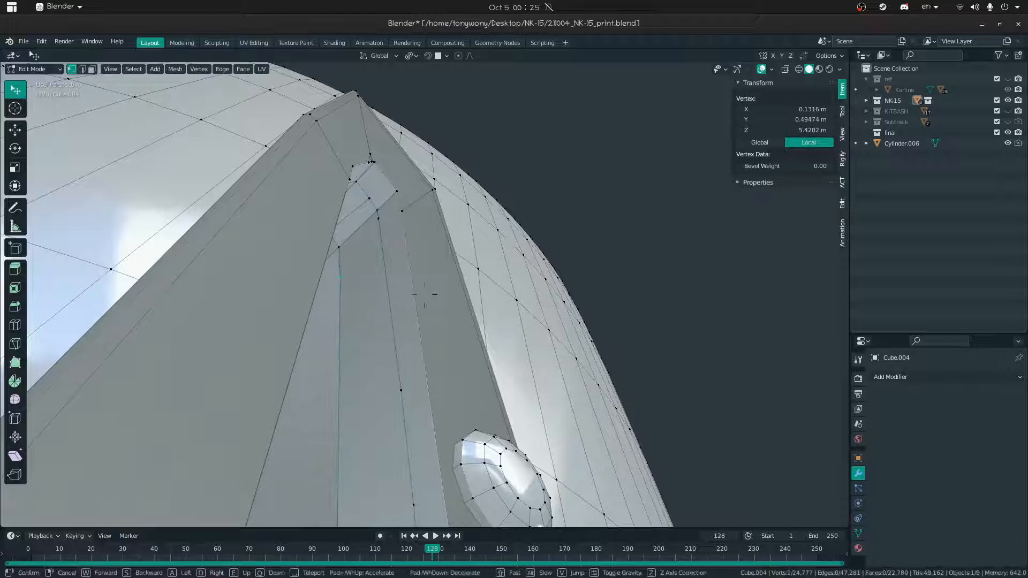
- Switch to face selection and pick the narrow hull face beside the slot frame near its upper tip
{"action": "key", "text": "shift+grave"}
{"action": "key", "text": "w"}
{"action": "key", "text": "s"}
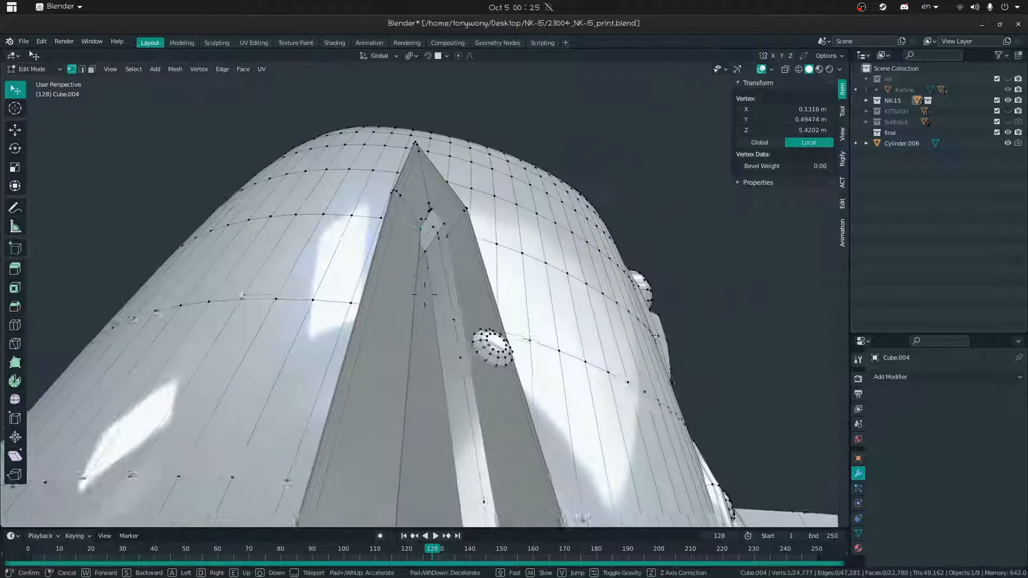
{"action": "left_click", "coordinate": [425, 295]}
{"action": "middle_click_drag", "start_coordinate": [425, 295], "coordinate": [407, 316]}
{"action": "key", "text": "3"}
{"action": "left_click", "coordinate": [367, 268]}
{"action": "left_click", "coordinate": [370, 298]}
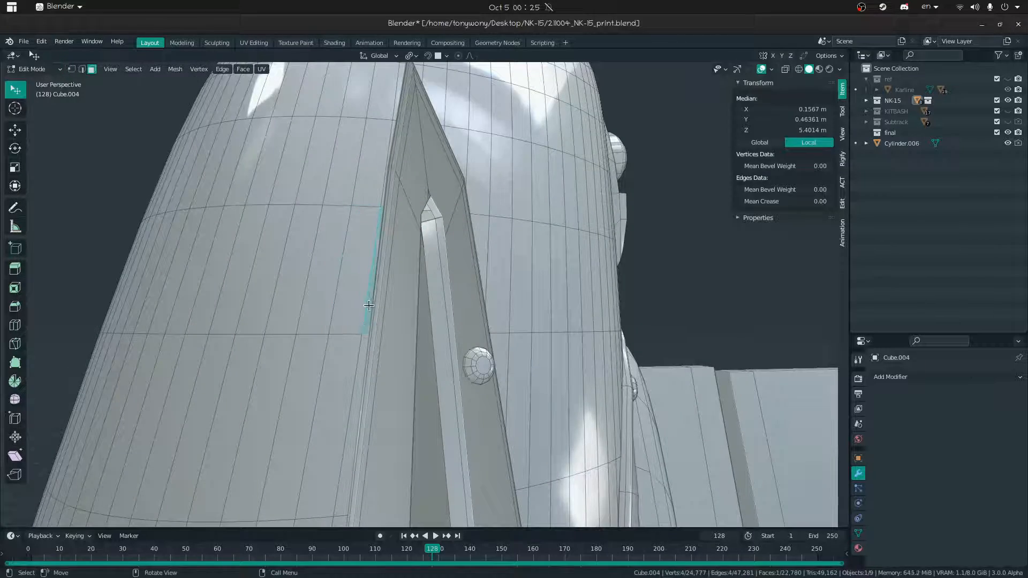
- Extend the face selection along the hull faces bordering the slot frame's side down towards its rounded lower end
{"action": "key", "text": "shift+grave"}
{"action": "key", "text": "w"}
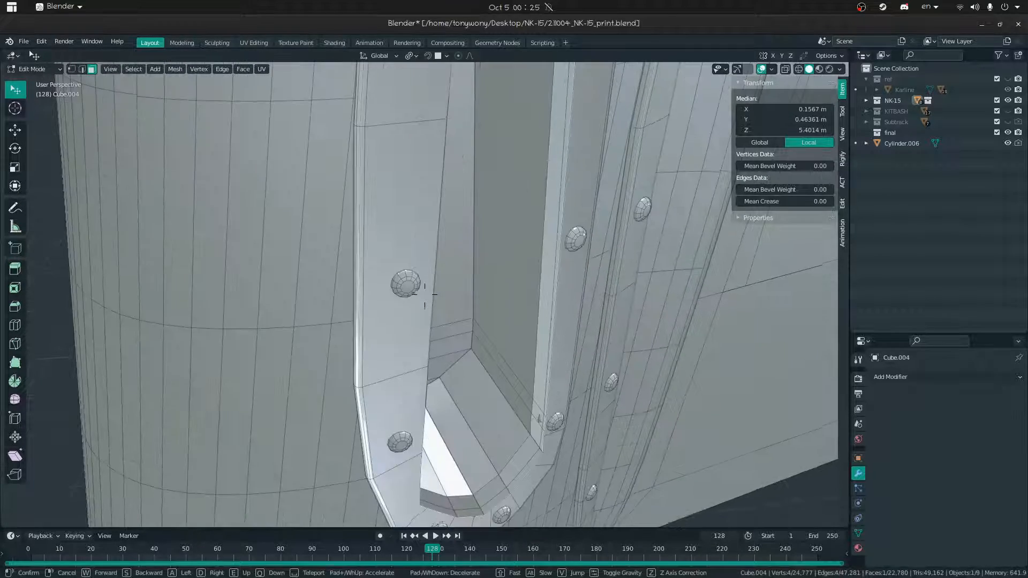
{"action": "left_click", "coordinate": [424, 294]}
{"action": "left_click", "coordinate": [392, 349], "text": "ctrl"}
{"action": "middle_click_drag", "start_coordinate": [392, 350], "coordinate": [374, 246]}
{"action": "key", "text": "ctrl+z"}
{"action": "left_click", "coordinate": [362, 215], "text": "ctrl"}
{"action": "key", "text": "shift+grave"}
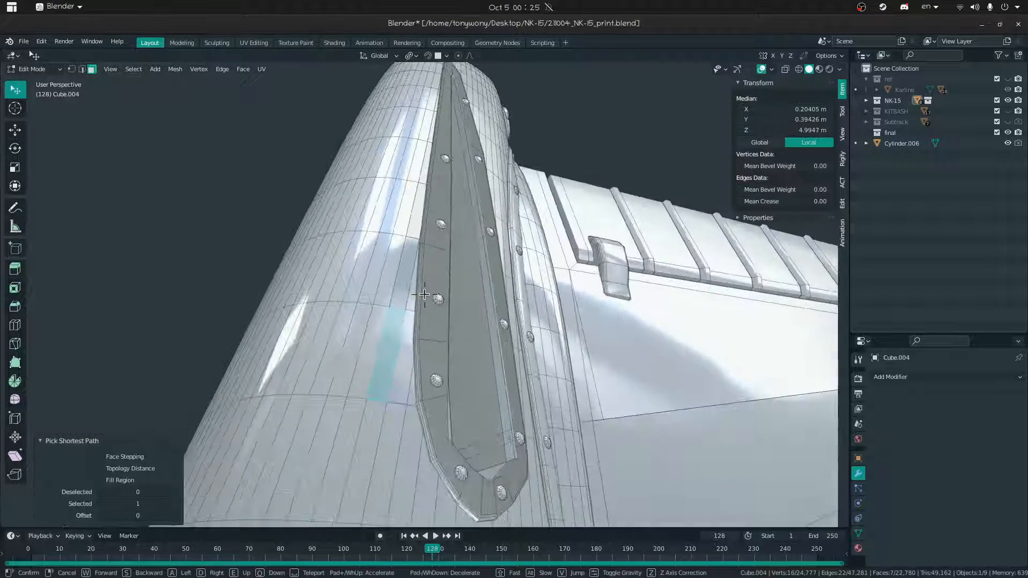
{"action": "left_click", "coordinate": [425, 294]}
{"action": "left_click", "coordinate": [408, 303], "text": "ctrl"}
{"action": "left_click", "coordinate": [406, 385], "text": "ctrl"}
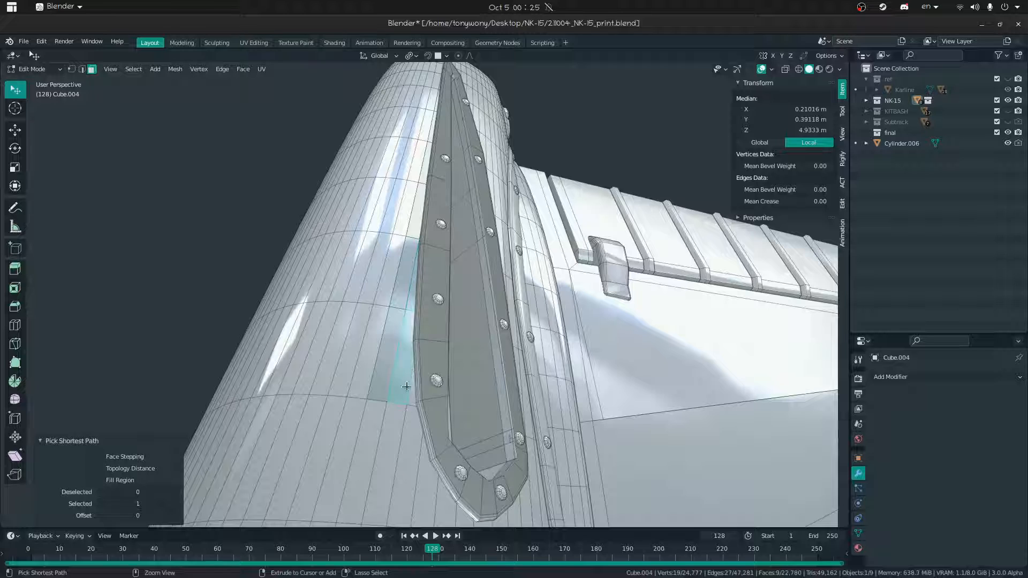
- Continue the face selection around the frame's rounded lower end and onto the hull faces along its opposite side
{"action": "left_click", "coordinate": [415, 460], "text": "ctrl"}
{"action": "middle_click_drag", "start_coordinate": [420, 416], "coordinate": [417, 282], "text": "shift"}
{"action": "left_click", "coordinate": [431, 352], "text": "ctrl"}
{"action": "left_click", "coordinate": [507, 381], "text": "ctrl"}
{"action": "middle_click_drag", "start_coordinate": [564, 367], "coordinate": [543, 362]}
{"action": "left_click", "coordinate": [543, 347], "text": "ctrl"}
{"action": "left_click", "coordinate": [544, 236], "text": "ctrl"}
{"action": "left_click", "coordinate": [529, 97], "text": "ctrl"}
{"action": "left_click", "coordinate": [539, 183], "text": "ctrl"}
- Add the hull faces in the narrow strip between the slot frame and the neighbouring riveted trim to the selection
{"action": "key", "text": "shift+grave"}
{"action": "left_click", "coordinate": [424, 294]}
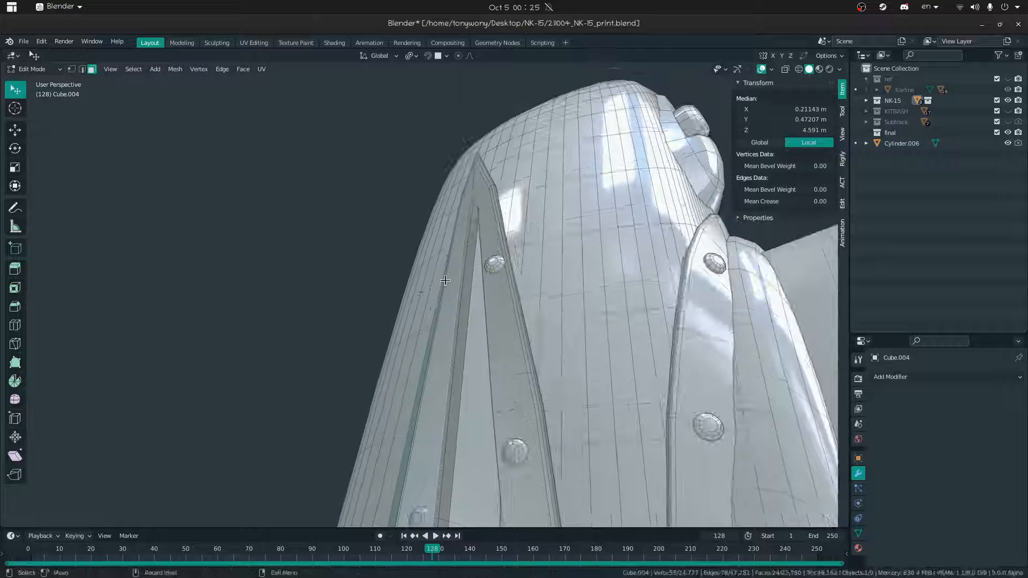
{"action": "left_click", "coordinate": [518, 261], "text": "ctrl"}
{"action": "key", "text": "shift+grave"}
{"action": "key", "text": "s"}
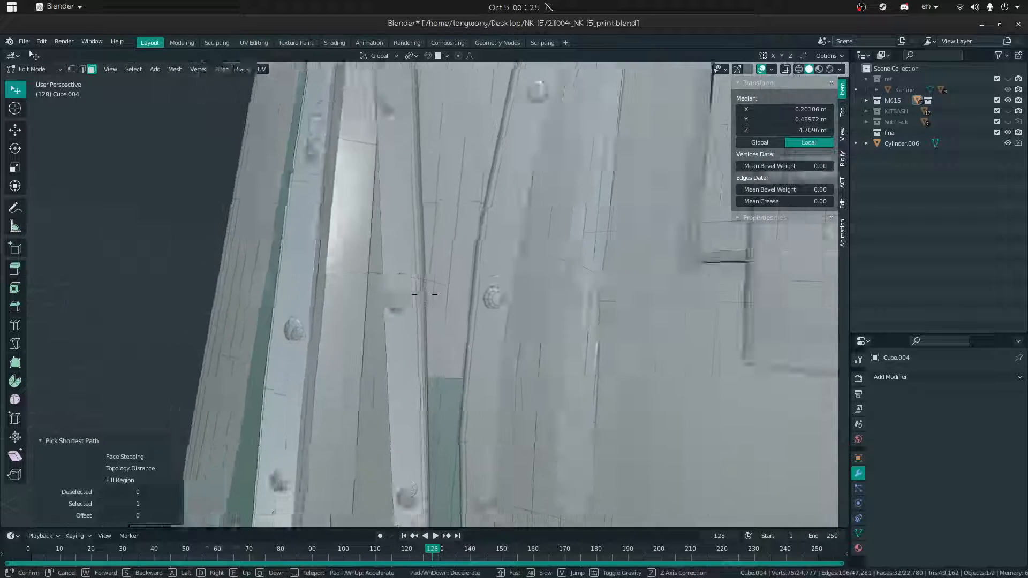
{"action": "left_click", "coordinate": [424, 295]}
{"action": "key", "text": "ctrl+z"}
{"action": "left_click", "coordinate": [423, 244], "text": "ctrl"}
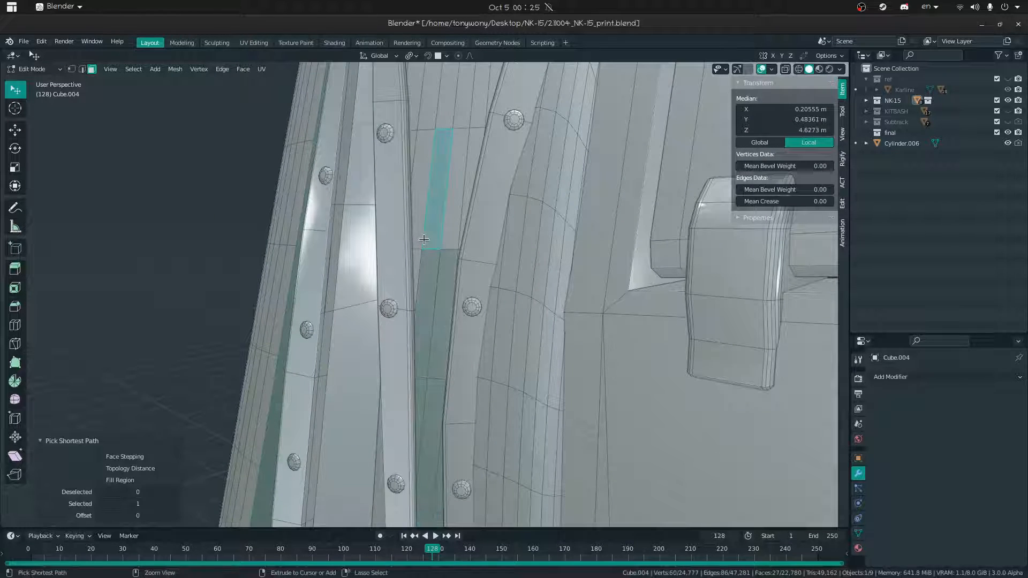
{"action": "left_click", "coordinate": [416, 206], "text": "ctrl"}
{"action": "key", "text": "shift+grave"}
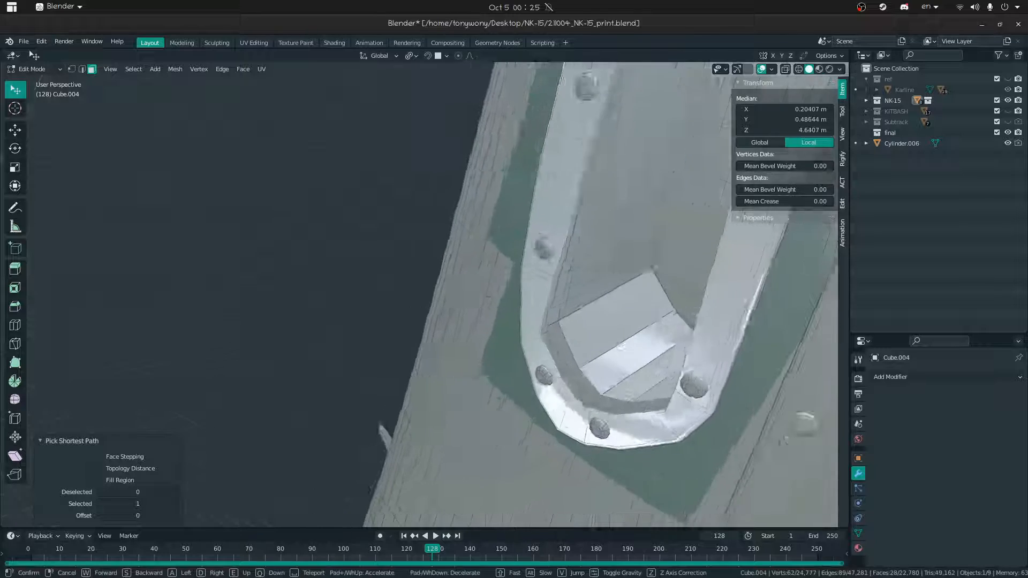
{"action": "left_click", "coordinate": [424, 294]}
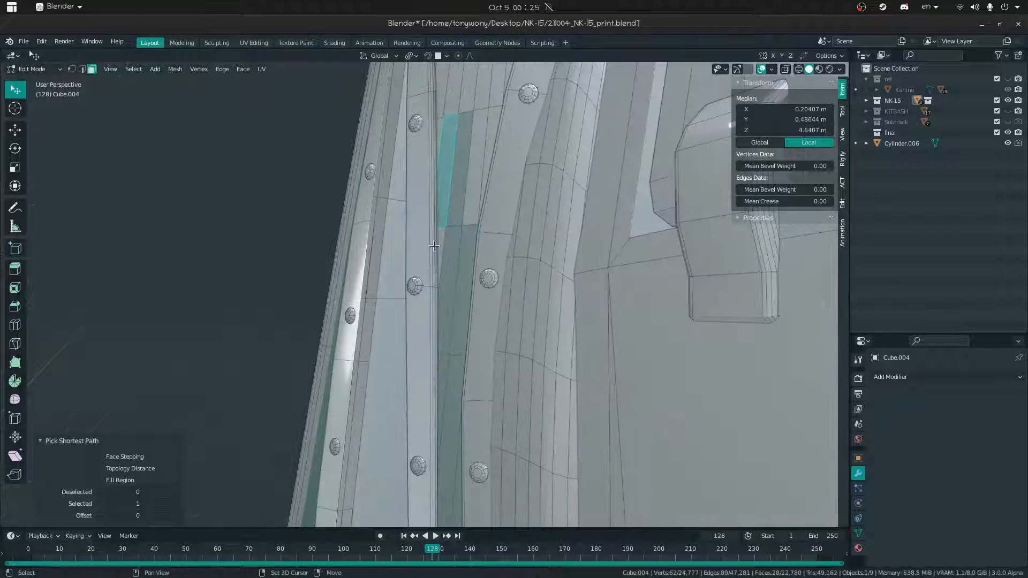
{"action": "left_click", "coordinate": [443, 233], "text": "shift"}
- Extend the selection above the strip along the hull faces bordering the upper part of the slot frame
{"action": "key", "text": "shift+grave"}
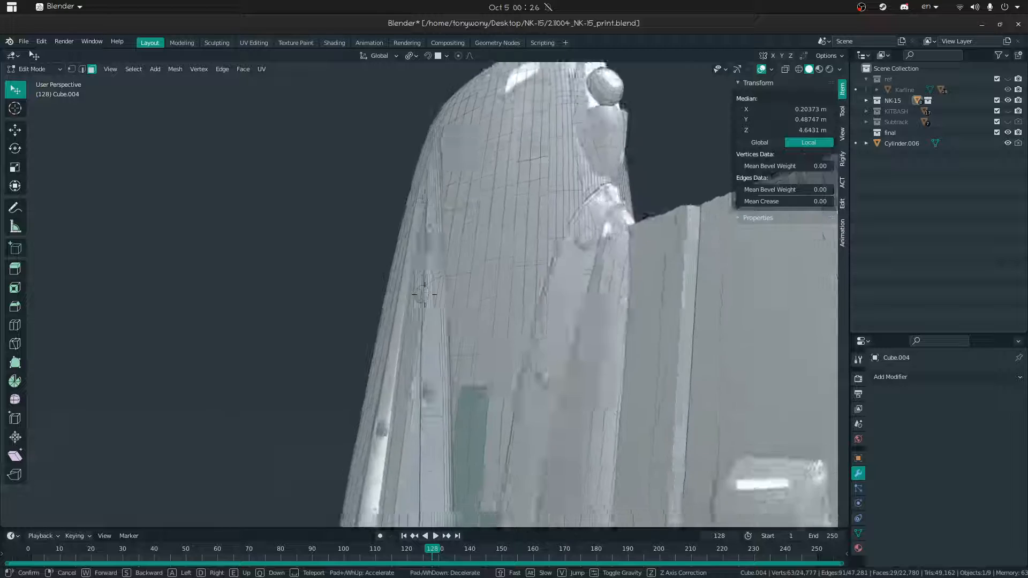
{"action": "left_click", "coordinate": [424, 294]}
{"action": "left_click", "coordinate": [436, 297], "text": "ctrl"}
{"action": "key", "text": "shift+grave"}
{"action": "left_click", "coordinate": [424, 294]}
{"action": "key", "text": "ctrl+z"}
{"action": "left_click", "coordinate": [449, 327], "text": "ctrl"}
{"action": "left_click", "coordinate": [448, 233], "text": "ctrl"}
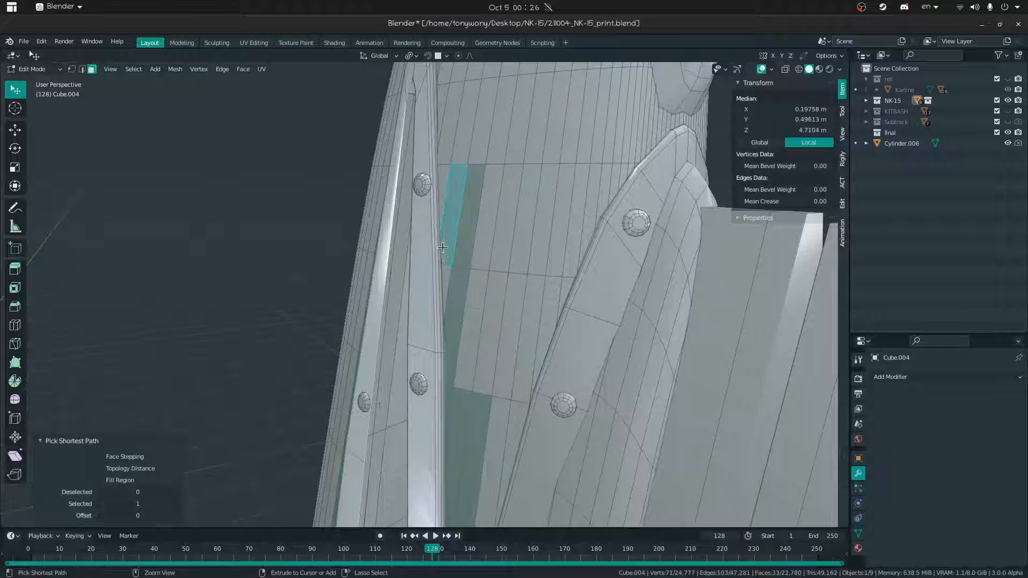
{"action": "left_click", "coordinate": [446, 281], "text": "ctrl"}
{"action": "left_click", "coordinate": [442, 106], "text": "ctrl"}
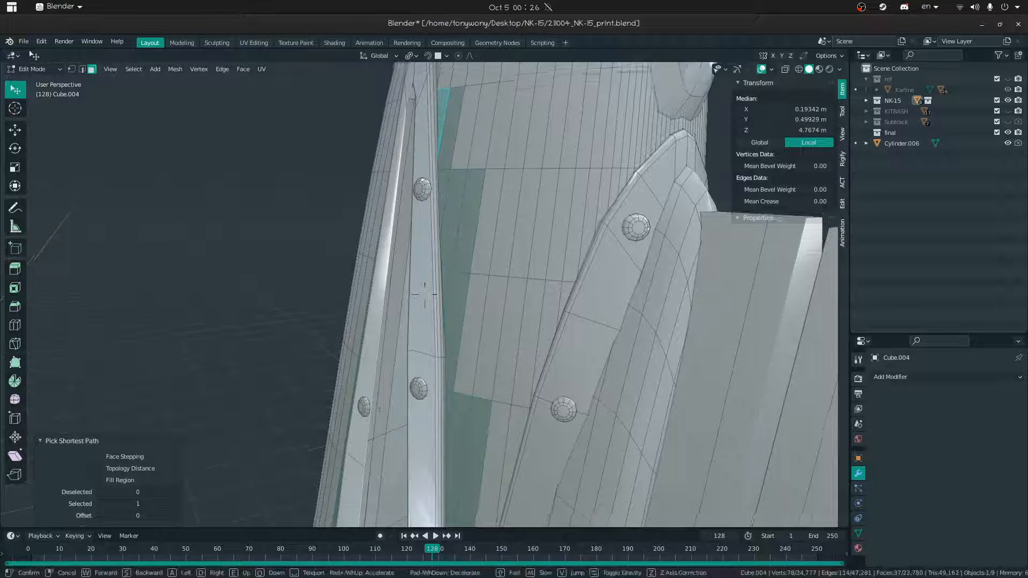
- Add the hull faces around the pointed upper tip of the slot frame to the selection
{"action": "key", "text": "shift+grave"}
{"action": "left_click", "coordinate": [424, 356]}
{"action": "left_click", "coordinate": [423, 331], "text": "ctrl"}
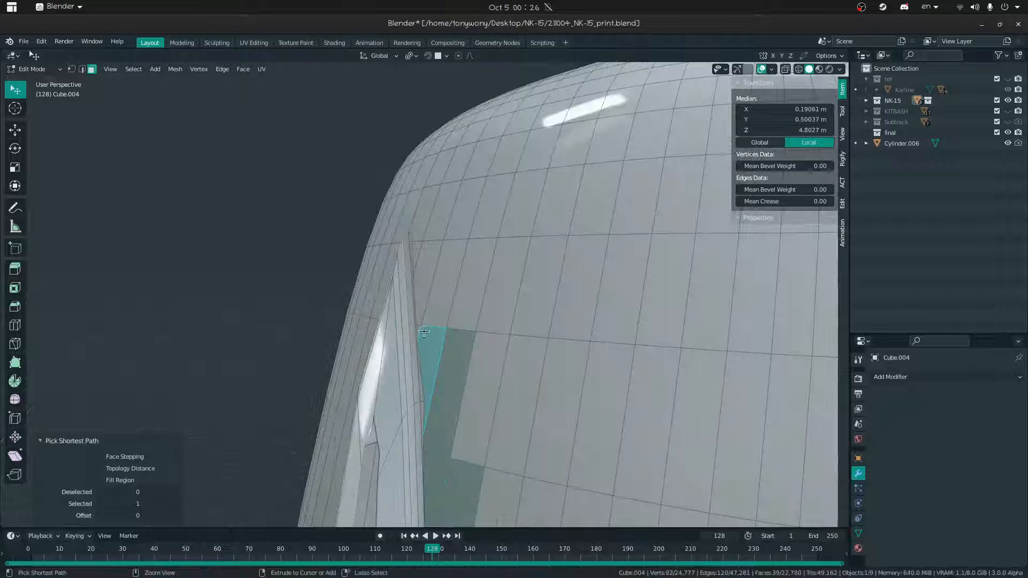
{"action": "left_click", "coordinate": [420, 302], "text": "ctrl"}
{"action": "left_click", "coordinate": [419, 331], "text": "shift"}
{"action": "left_click", "coordinate": [415, 251], "text": "ctrl"}
{"action": "left_click", "coordinate": [417, 225], "text": "ctrl"}
- Complete the ring of selected hull faces on the slot frame's first side and hide the selected faces
{"action": "key", "text": "shift+grave"}
{"action": "left_click", "coordinate": [425, 294]}
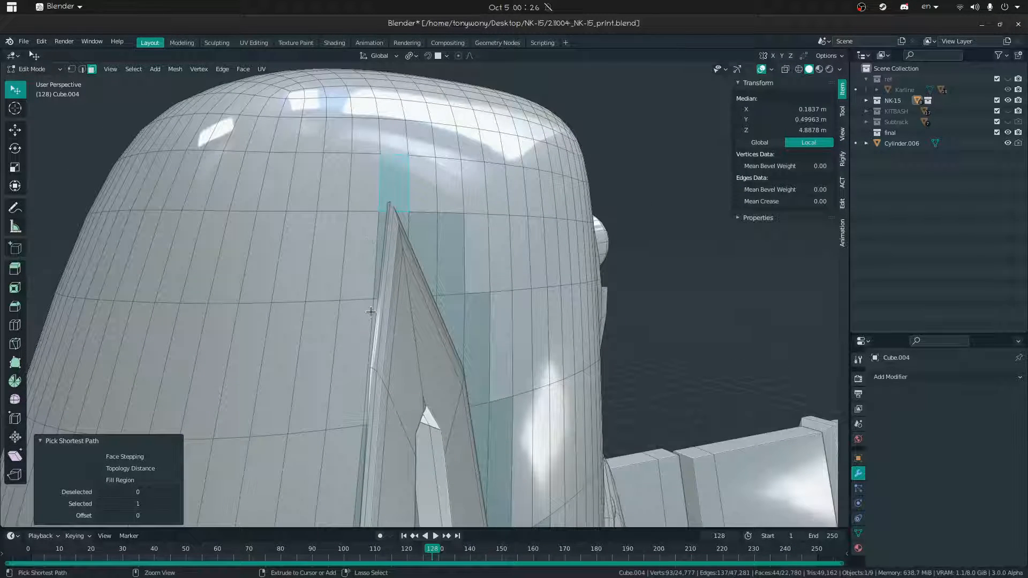
{"action": "left_click", "coordinate": [363, 370], "text": "ctrl"}
{"action": "left_click", "coordinate": [371, 332], "text": "ctrl"}
{"action": "left_click", "coordinate": [363, 355], "text": "ctrl"}
{"action": "key", "text": "shift+grave"}
{"action": "key", "text": "s"}
{"action": "left_click", "coordinate": [424, 294]}
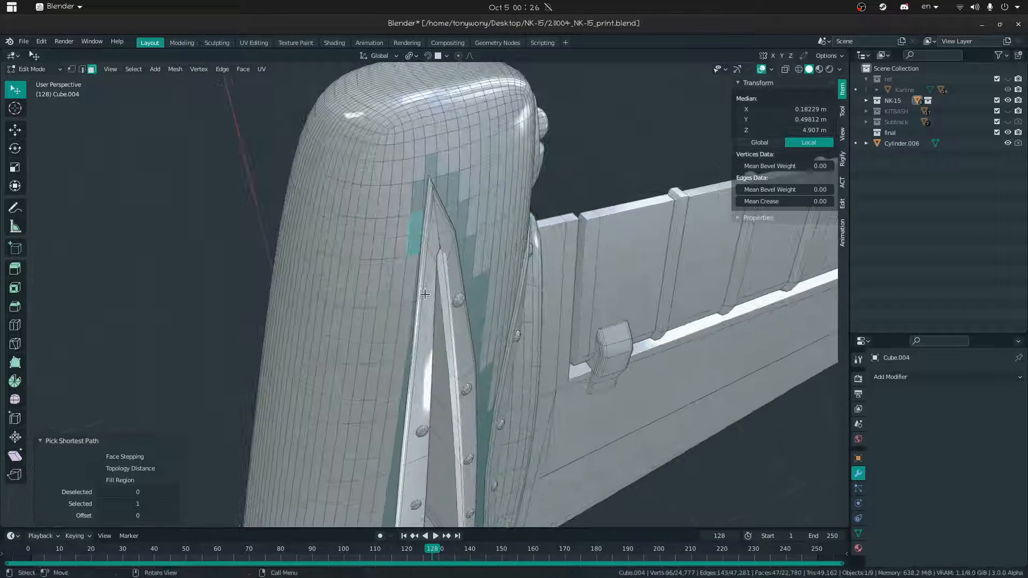
{"action": "key", "text": "alt+a"}
- Select all geometry linked to the slot frame, correct its face normals, and return to Object Mode
{"action": "left_click", "coordinate": [441, 229]}
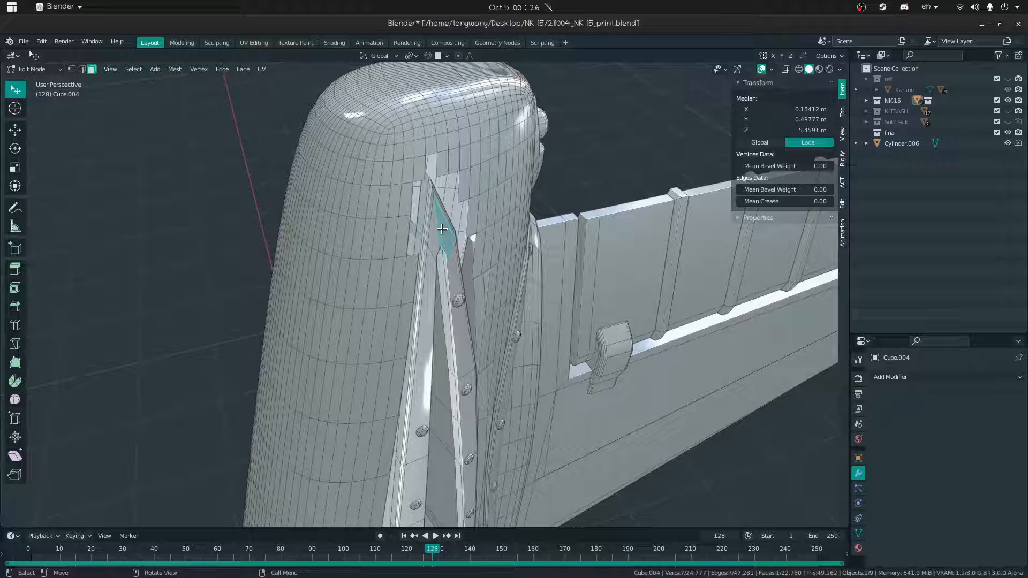
{"action": "key", "text": "l"}
{"action": "middle_click_drag", "start_coordinate": [441, 229], "coordinate": [414, 216]}
{"action": "key", "text": "alt+n"}
{"action": "left_click", "coordinate": [415, 217]}
{"action": "key", "text": "ctrl+Tab"}
{"action": "left_click", "coordinate": [349, 221]}
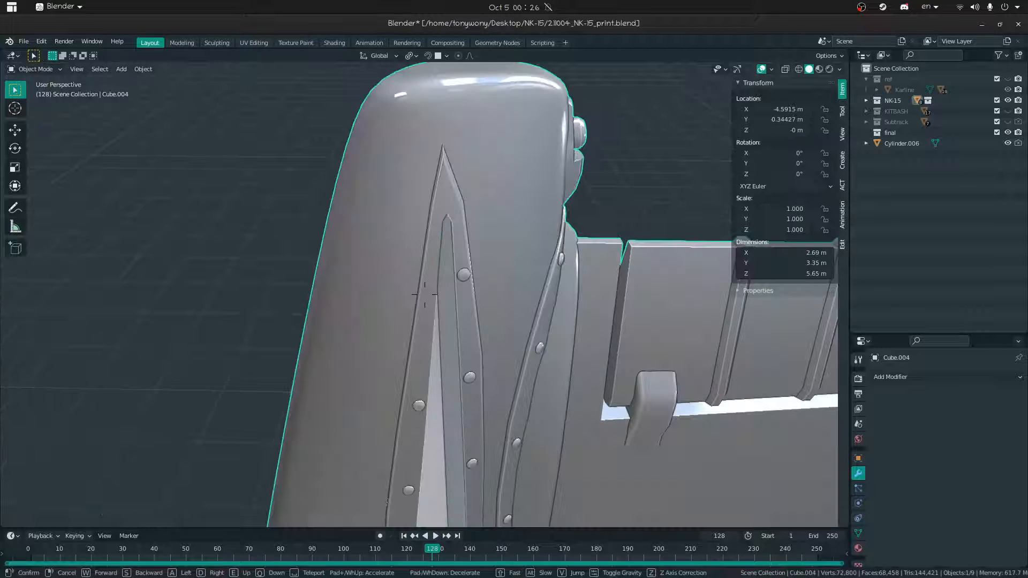
- Turn on the Face Orientation overlay and check the slot and its surrounding hull for reversed faces
{"action": "scroll", "coordinate": [396, 257], "scroll_direction": "down", "scroll_amount": 3}
{"action": "middle_click_drag", "start_coordinate": [407, 310], "coordinate": [391, 188], "text": "shift"}
{"action": "middle_click_drag", "start_coordinate": [391, 230], "coordinate": [392, 284]}
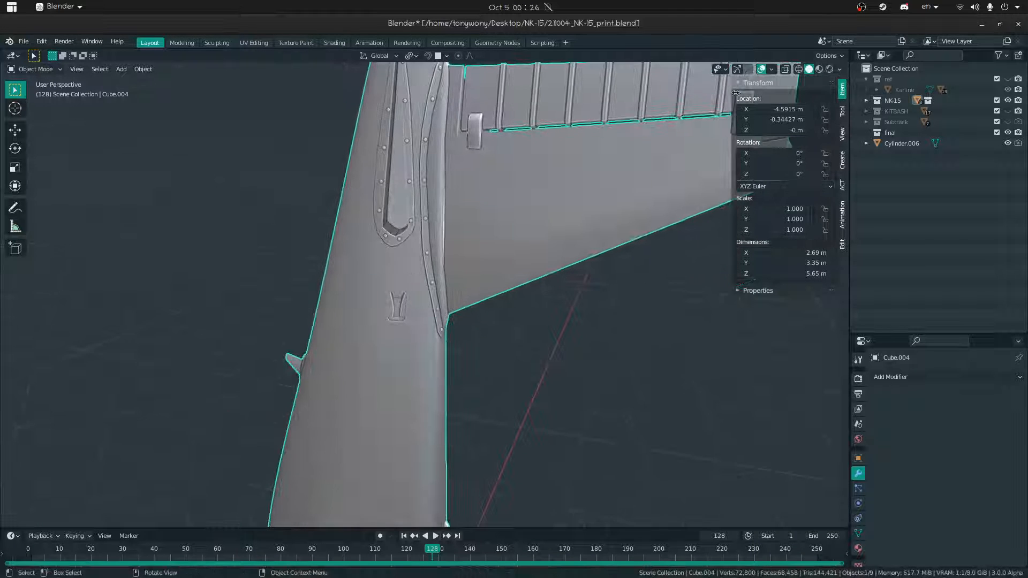
{"action": "left_click", "coordinate": [769, 71]}
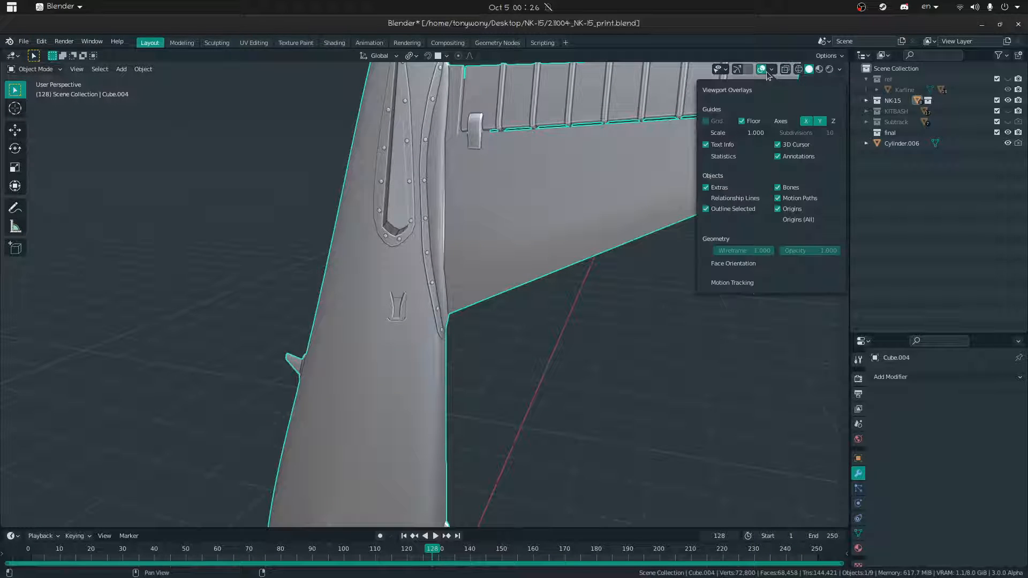
{"action": "left_click", "coordinate": [712, 262]}
{"action": "key", "text": "n"}
{"action": "middle_click_drag", "start_coordinate": [352, 244], "coordinate": [365, 245]}
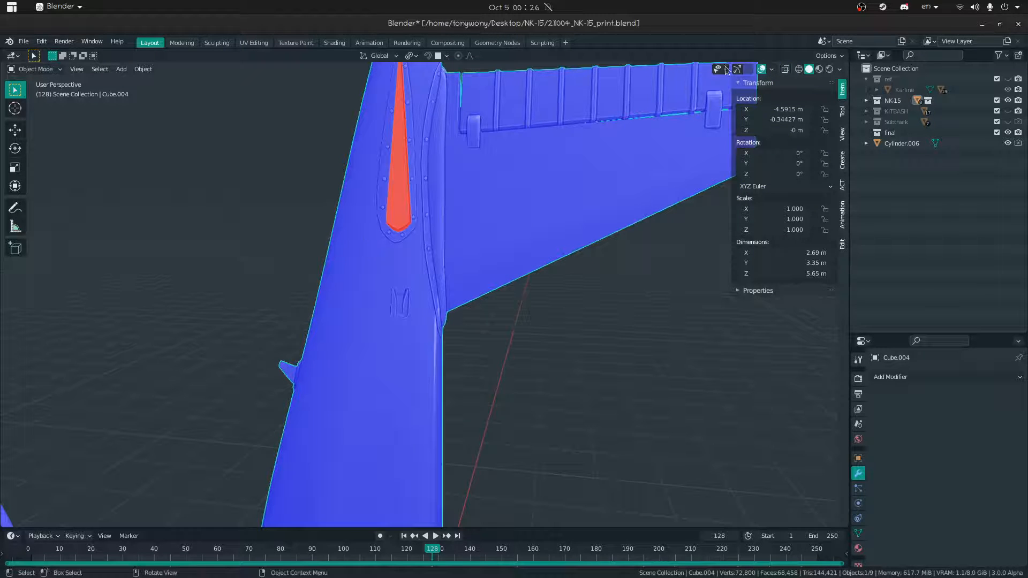
- Try to correct the normals of the linked slot frame and inner wall geometry in Edit Mode
{"action": "key", "text": "ctrl+Tab"}
{"action": "left_click", "coordinate": [557, 168]}
{"action": "key", "text": "shift+grave"}
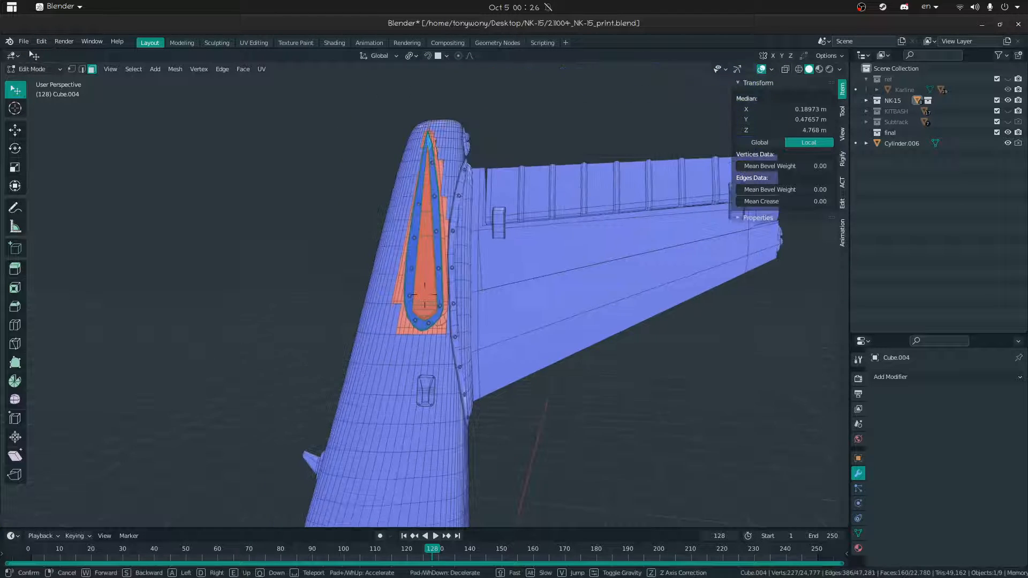
{"action": "key", "text": "w"}
{"action": "left_click", "coordinate": [424, 294]}
{"action": "left_click", "coordinate": [424, 334]}
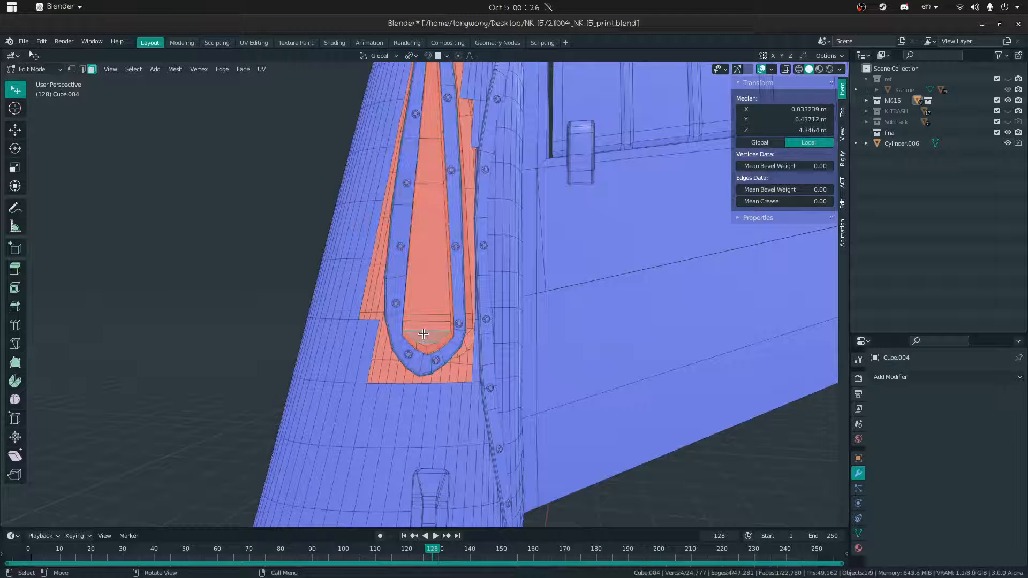
{"action": "key", "text": "l"}
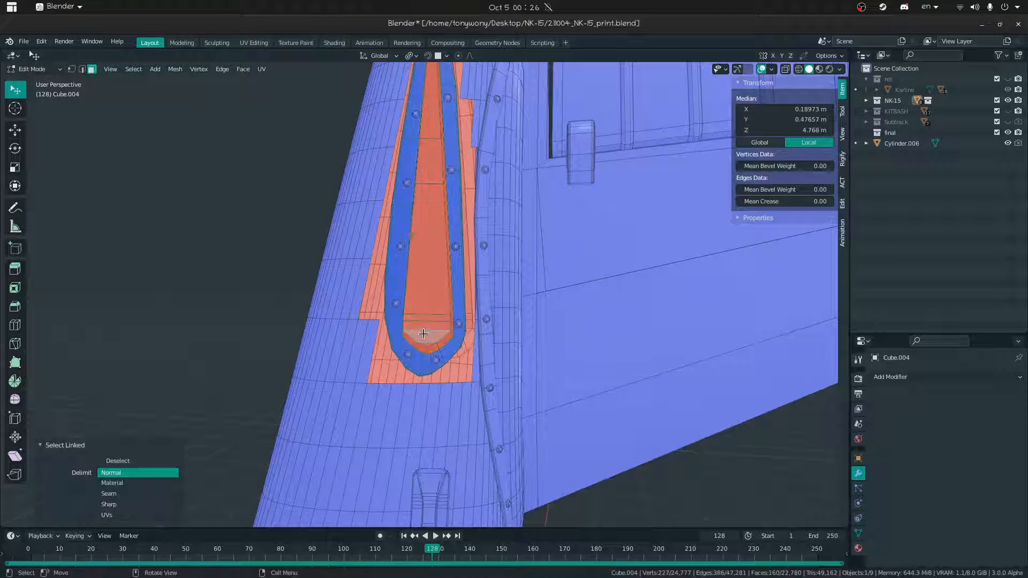
{"action": "key", "text": "alt+n"}
{"action": "left_click", "coordinate": [423, 334]}
{"action": "key", "text": "alt+n"}
{"action": "key", "text": "Escape"}
{"action": "key", "text": "ctrl+z"}
{"action": "key", "text": "ctrl+z"}
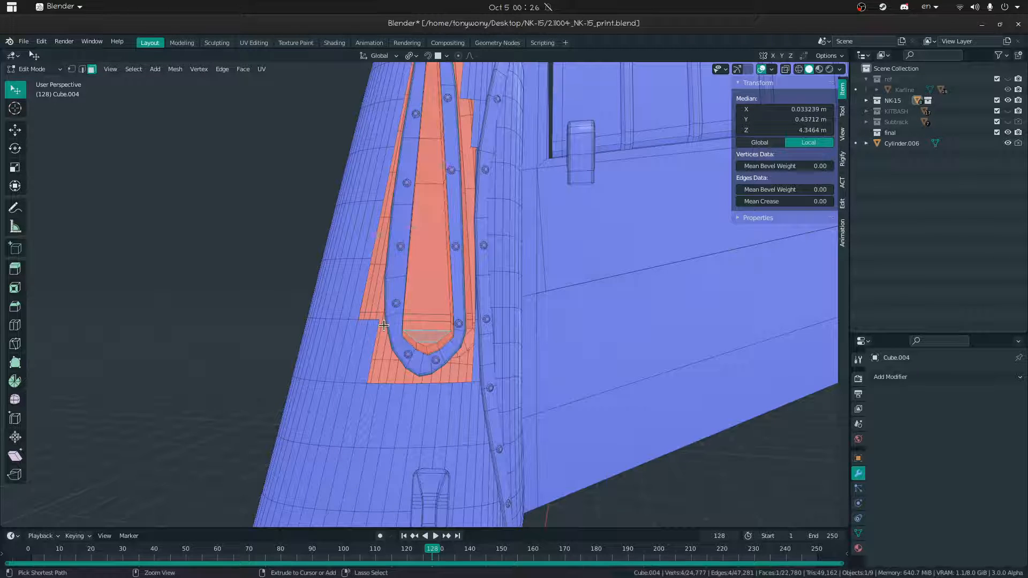
{"action": "key", "text": "Tab"}
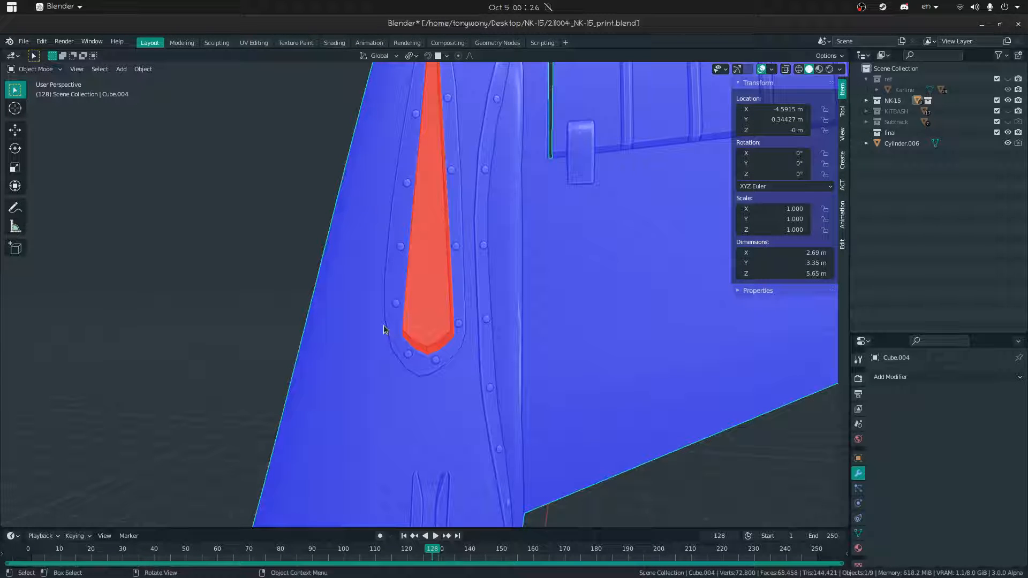